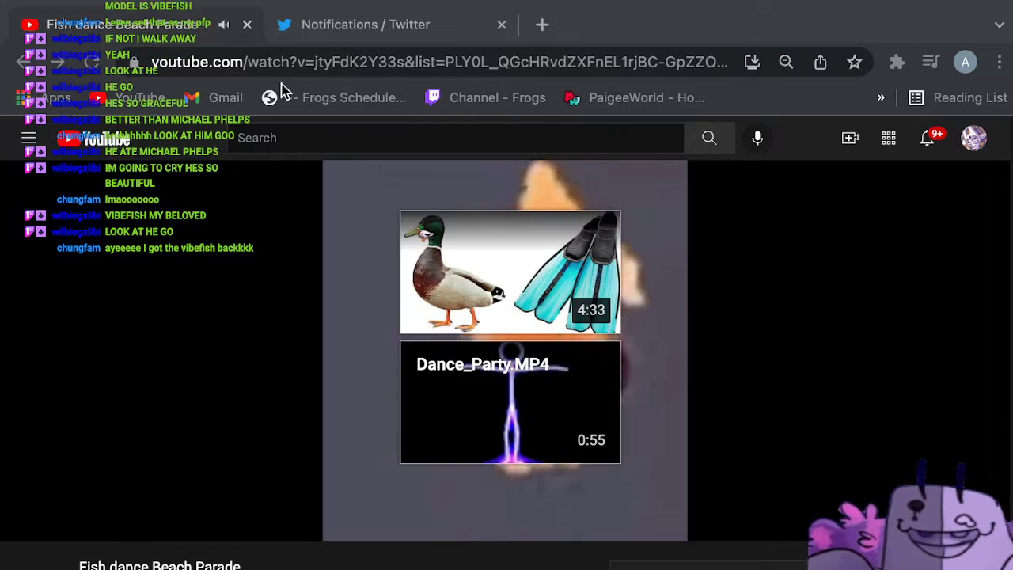
Step: Pause the Fish dance Beach Parade video at 1:28 and move its browser window aside out of full screen
{"action": "mouse_move", "coordinate": [779, 304]}
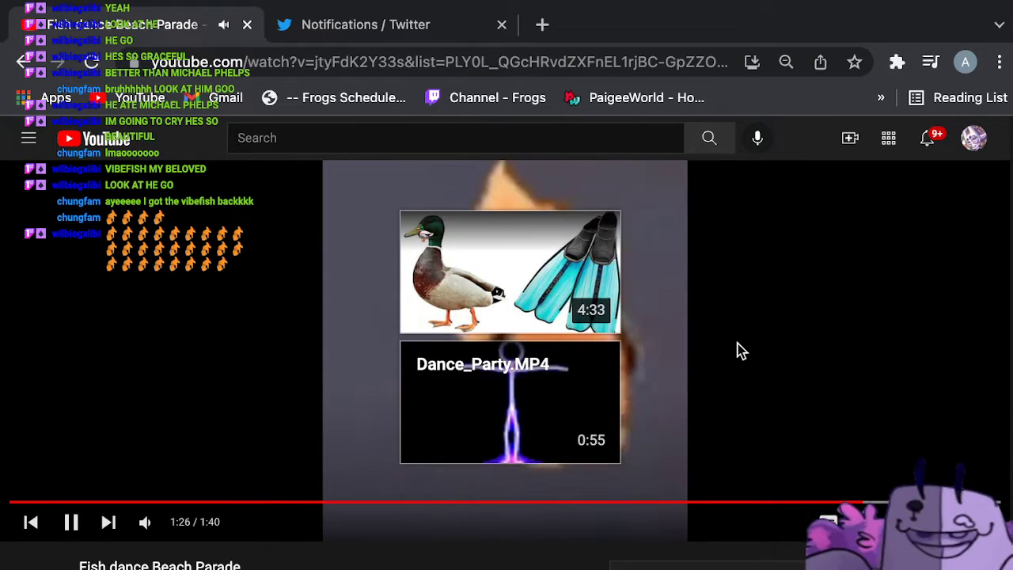
{"action": "left_click", "coordinate": [70, 520]}
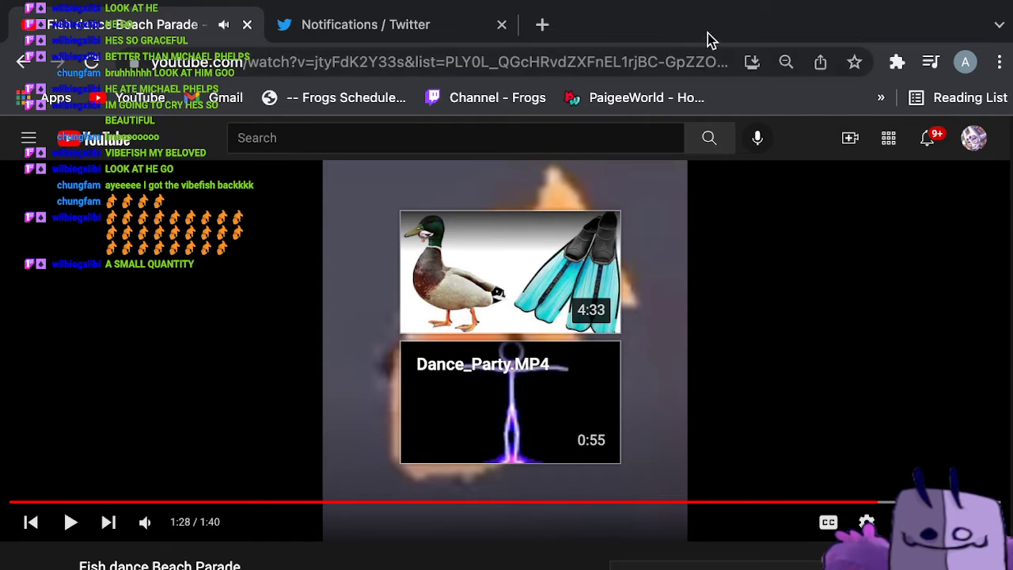
{"action": "mouse_move", "coordinate": [278, 16]}
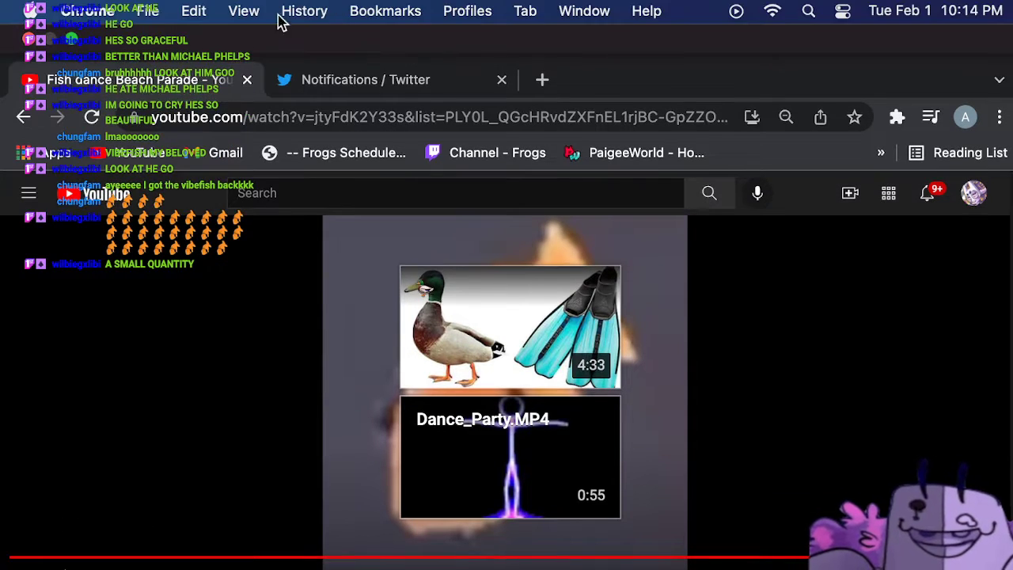
{"action": "left_click", "coordinate": [72, 40]}
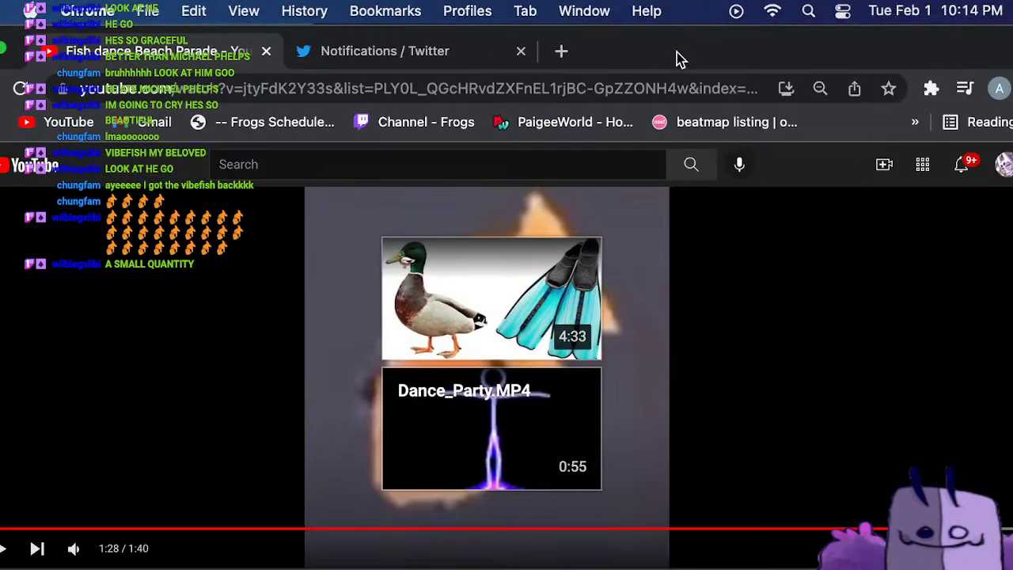
{"action": "left_click_drag", "start_coordinate": [677, 54], "coordinate": [0, 146]}
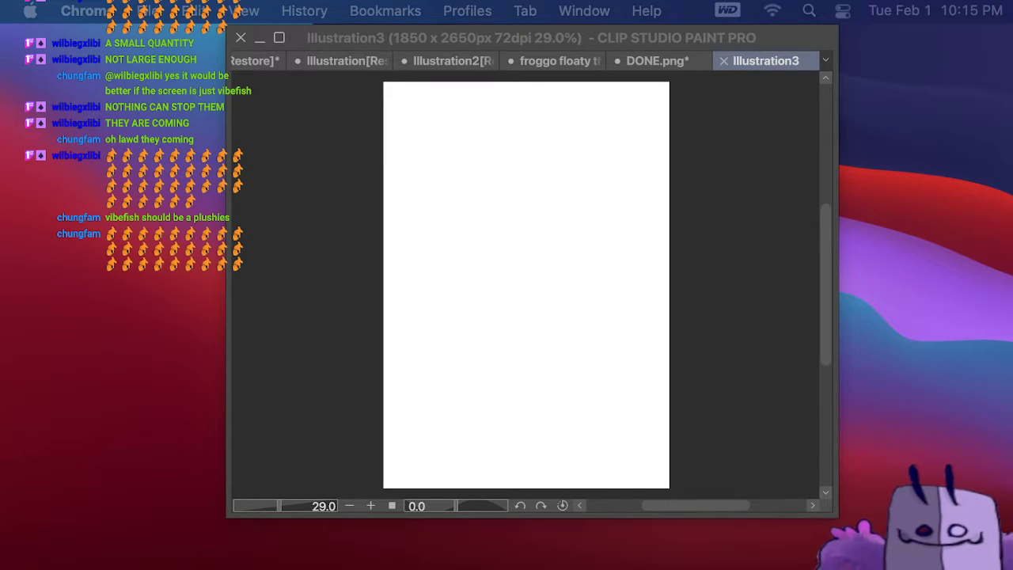
Step: Switch to Clip Studio Paint and paste the copied fish screenshot onto the Illustration3 canvas
{"action": "left_click", "coordinate": [678, 203]}
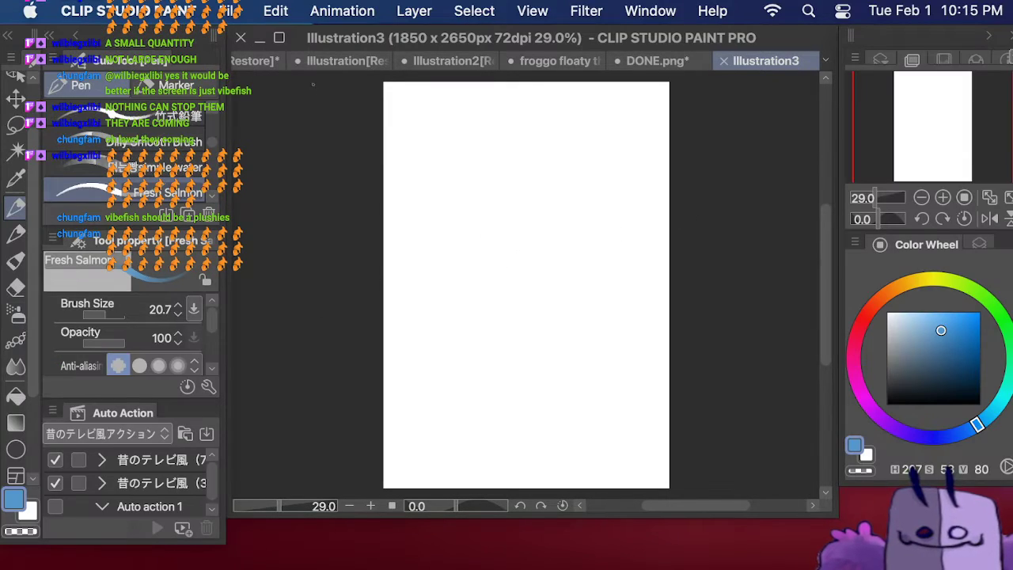
{"action": "left_click", "coordinate": [276, 11]}
{"action": "left_click", "coordinate": [321, 173]}
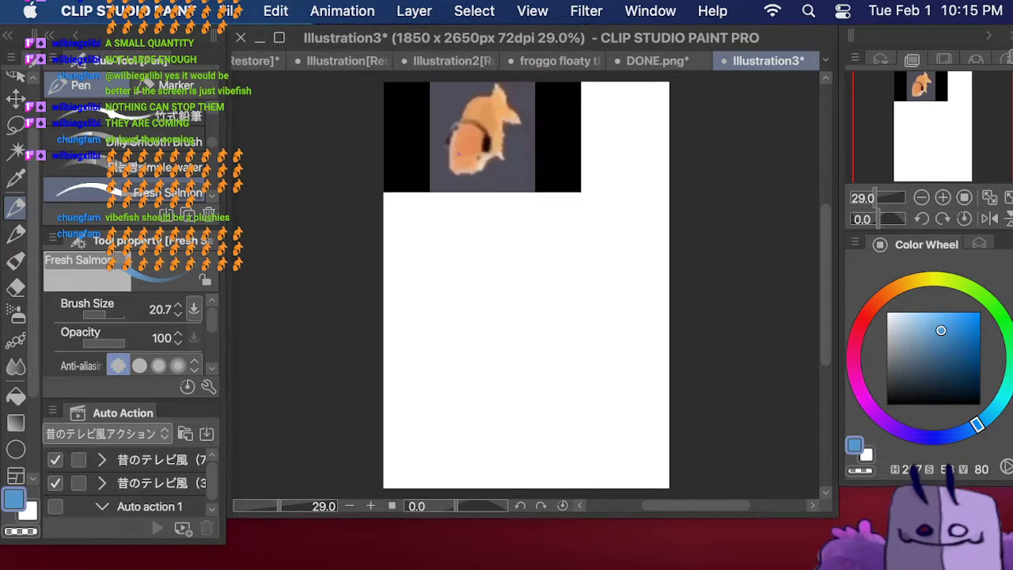
Step: Paste a second, smaller fish screenshot over the corner of the first reference image
{"action": "key", "text": "super+Tab"}
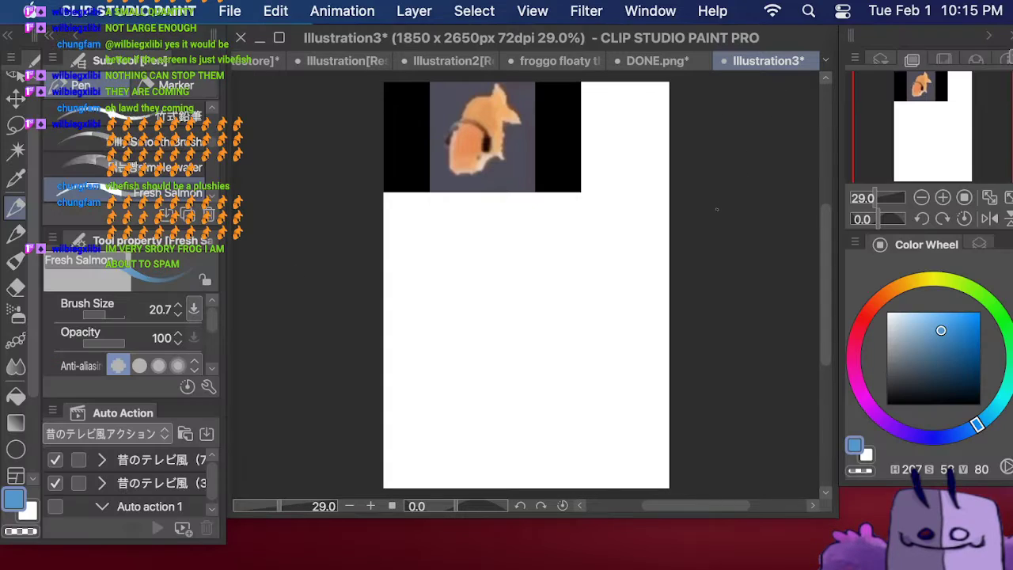
{"action": "left_click", "coordinate": [717, 206]}
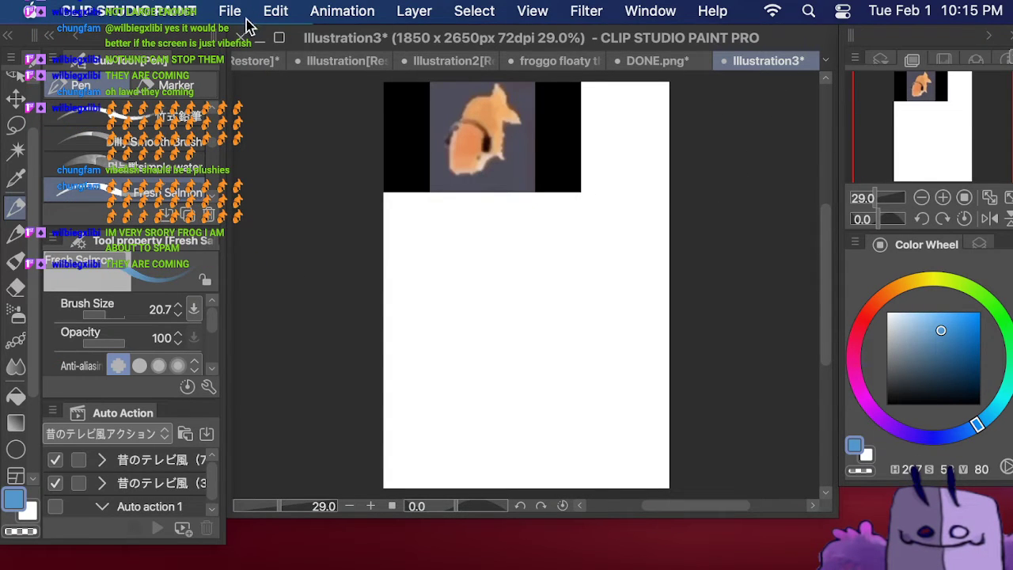
{"action": "left_click", "coordinate": [275, 11]}
{"action": "left_click", "coordinate": [316, 170]}
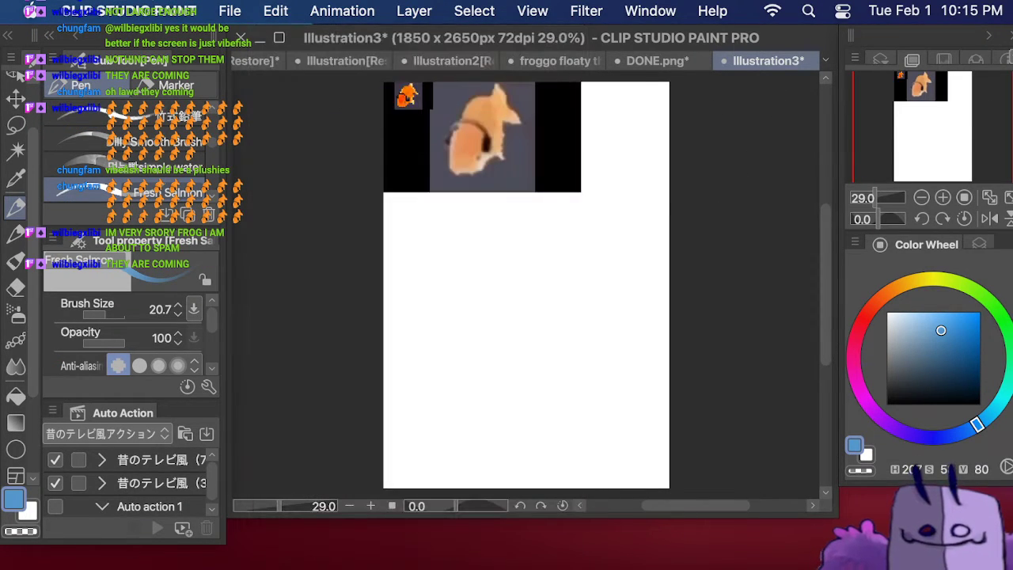
Step: Paste a third fish screenshot and move it directly below the large reference image
{"action": "key", "text": "Tab"}
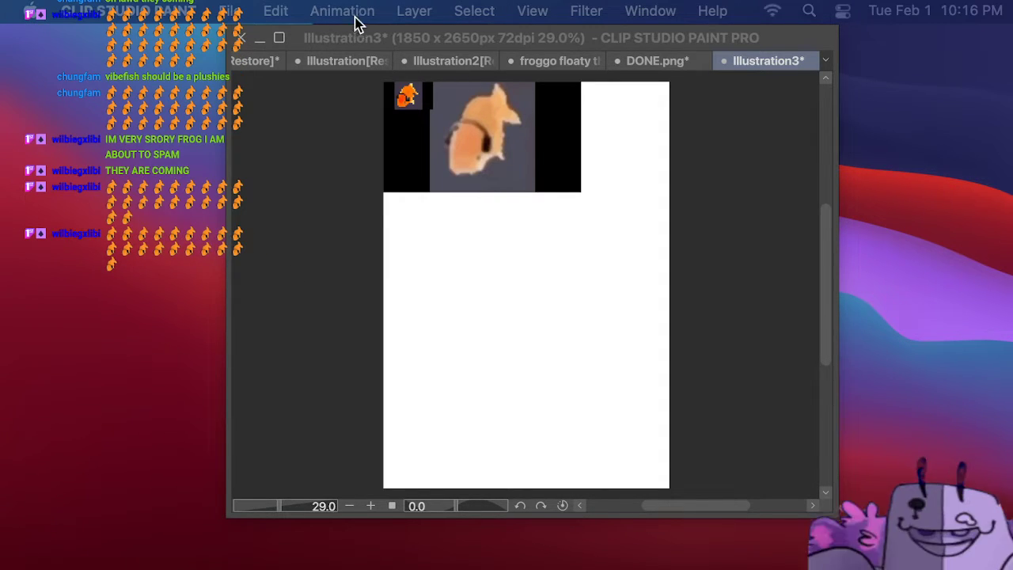
{"action": "key", "text": "Tab"}
{"action": "left_click", "coordinate": [278, 12]}
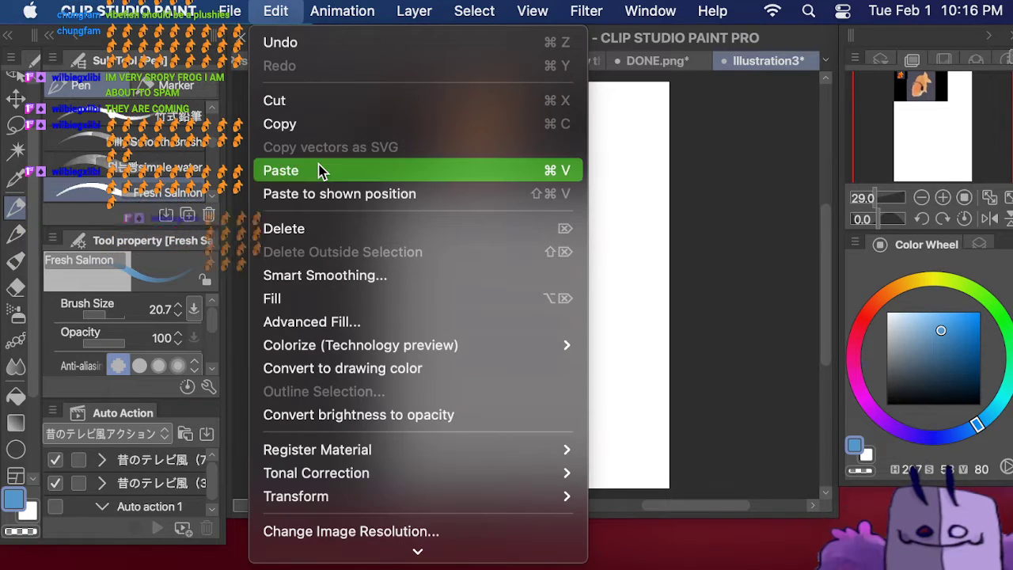
{"action": "left_click", "coordinate": [319, 170]}
{"action": "left_click", "coordinate": [15, 96]}
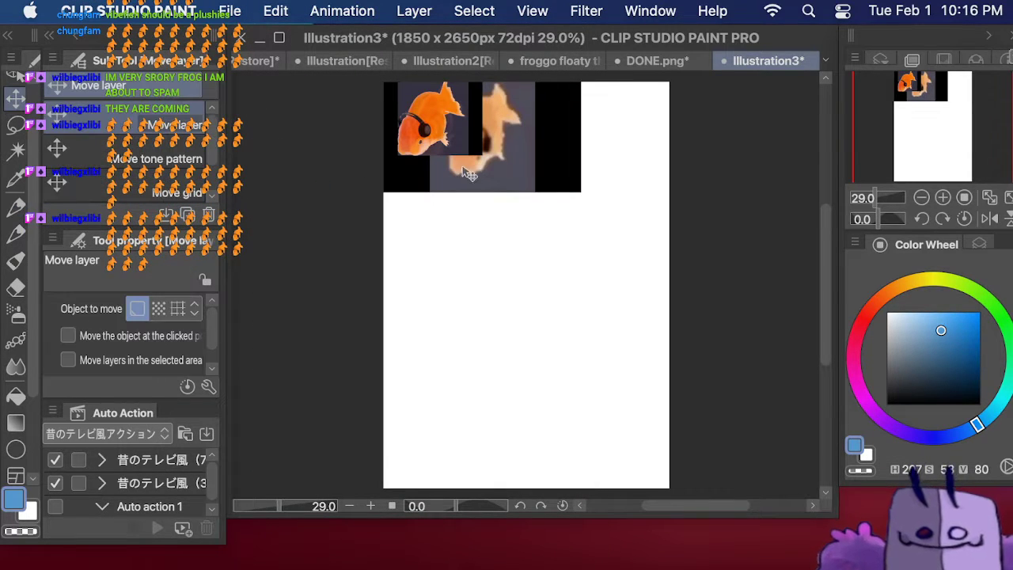
{"action": "left_click_drag", "start_coordinate": [465, 144], "coordinate": [462, 250]}
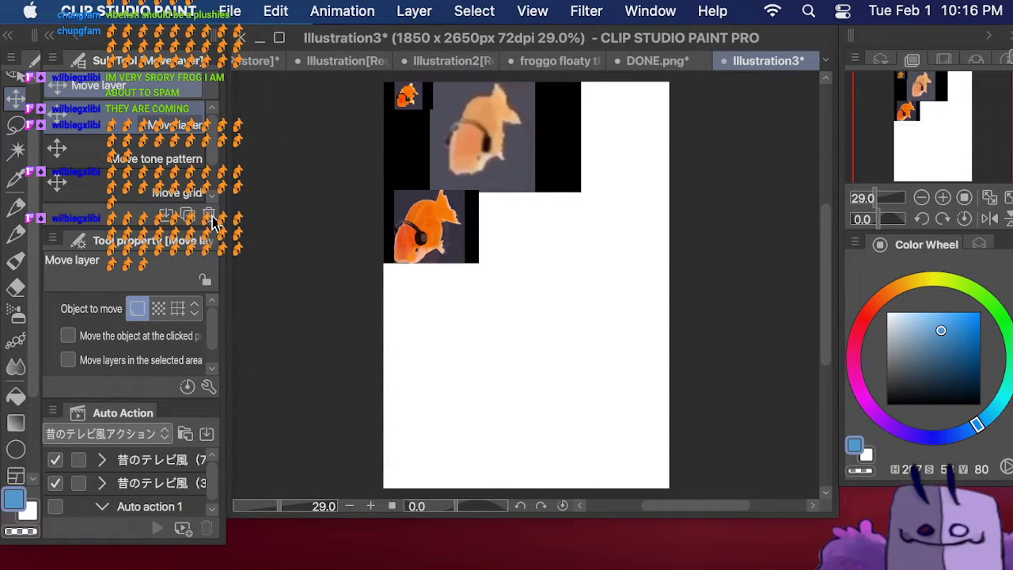
Step: Paste a fourth fish screenshot showing the front view and place it beside the third one
{"action": "key", "text": "Tab"}
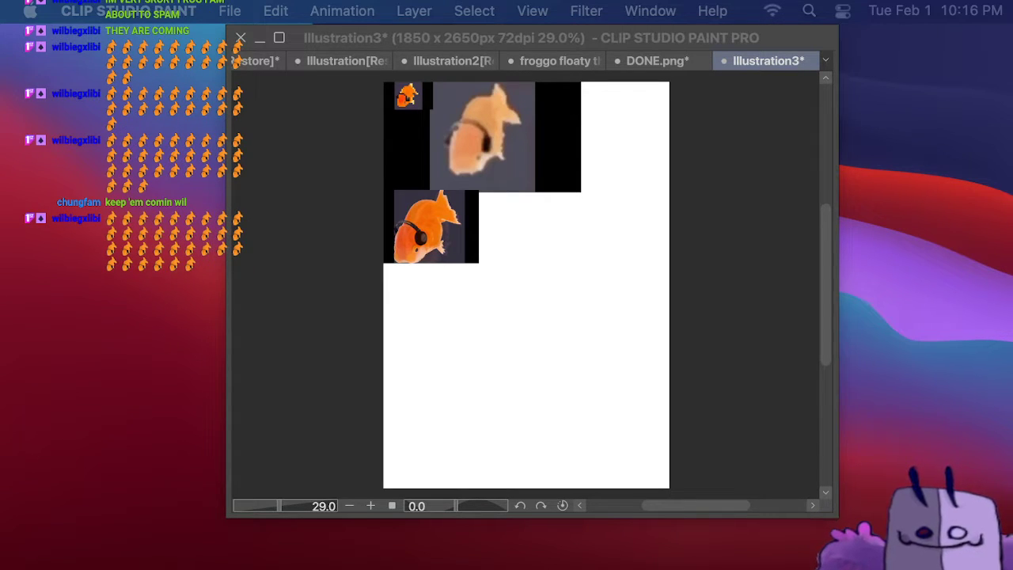
{"action": "key", "text": "Tab"}
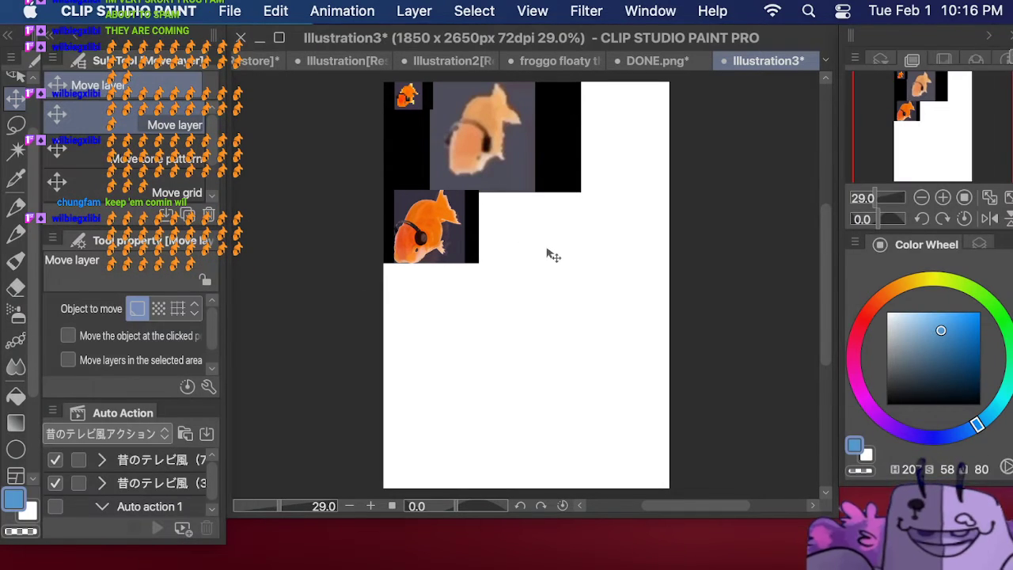
{"action": "left_click", "coordinate": [282, 11]}
{"action": "left_click", "coordinate": [301, 169]}
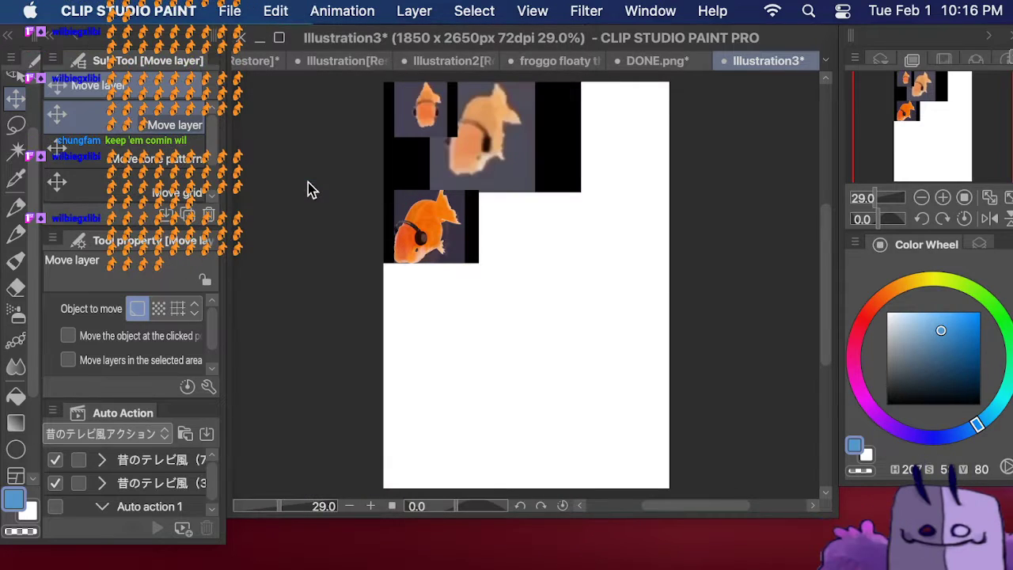
{"action": "left_click_drag", "start_coordinate": [442, 123], "coordinate": [538, 228]}
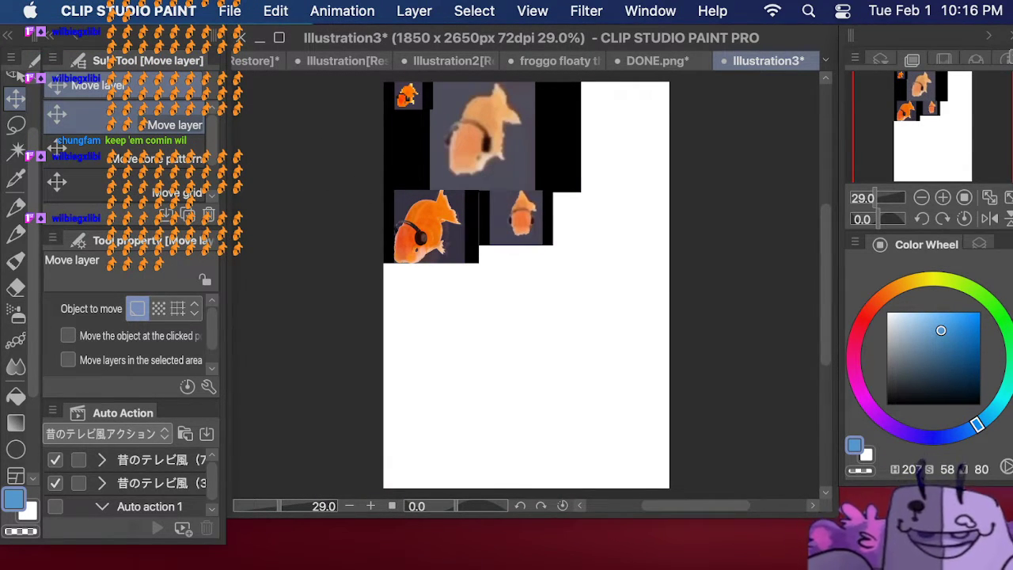
Step: Change the canvas size to 2650 px wide, extending the canvas on both sides of the pasted references
{"action": "key", "text": "Tab"}
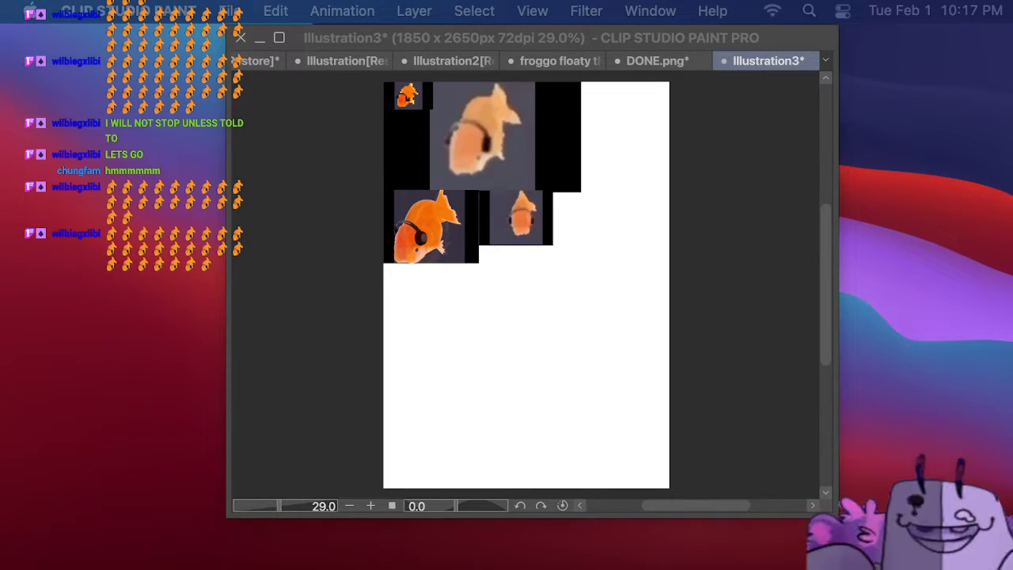
{"action": "key", "text": "Tab"}
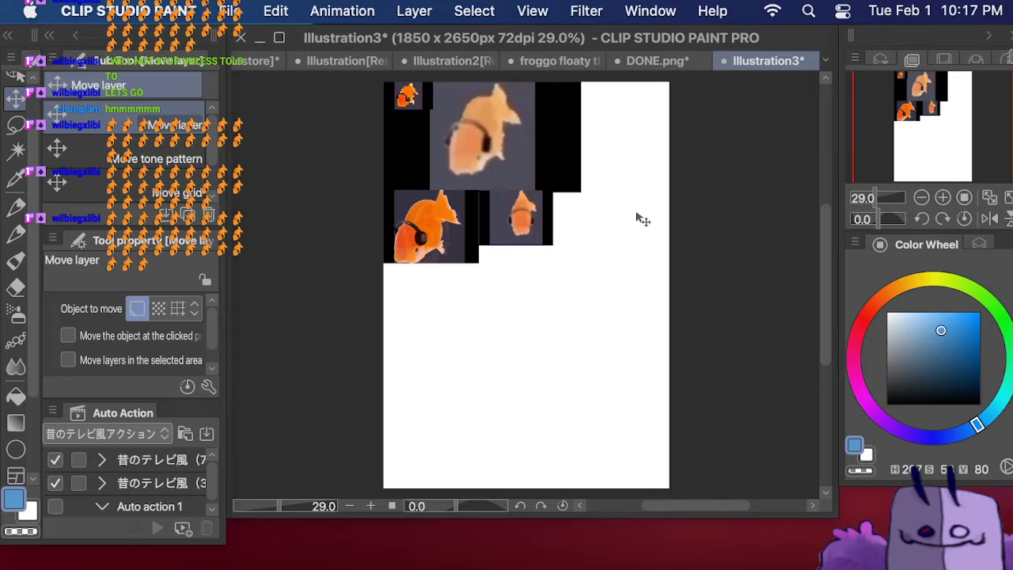
{"action": "left_click", "coordinate": [274, 11]}
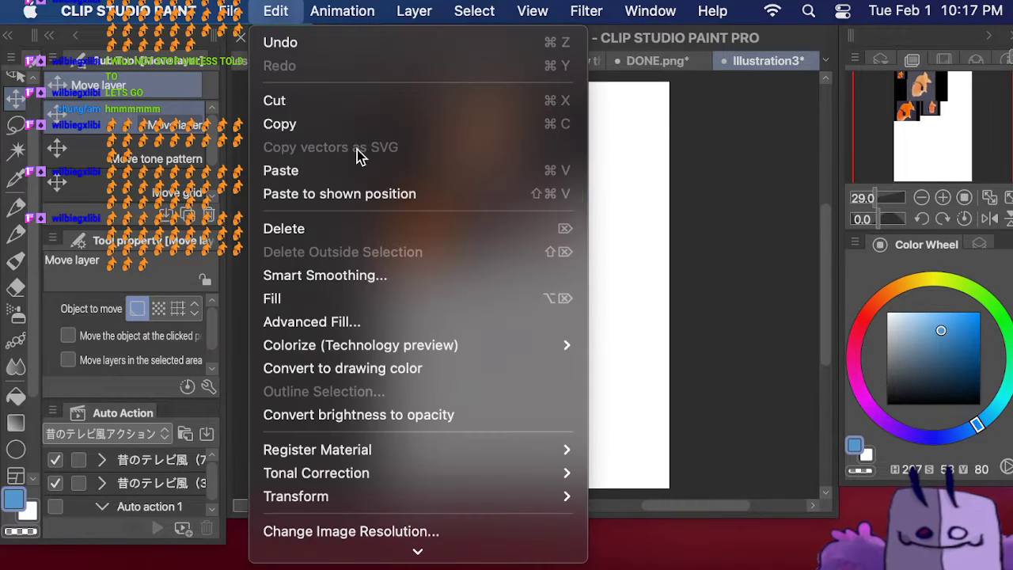
{"action": "left_click", "coordinate": [412, 438]}
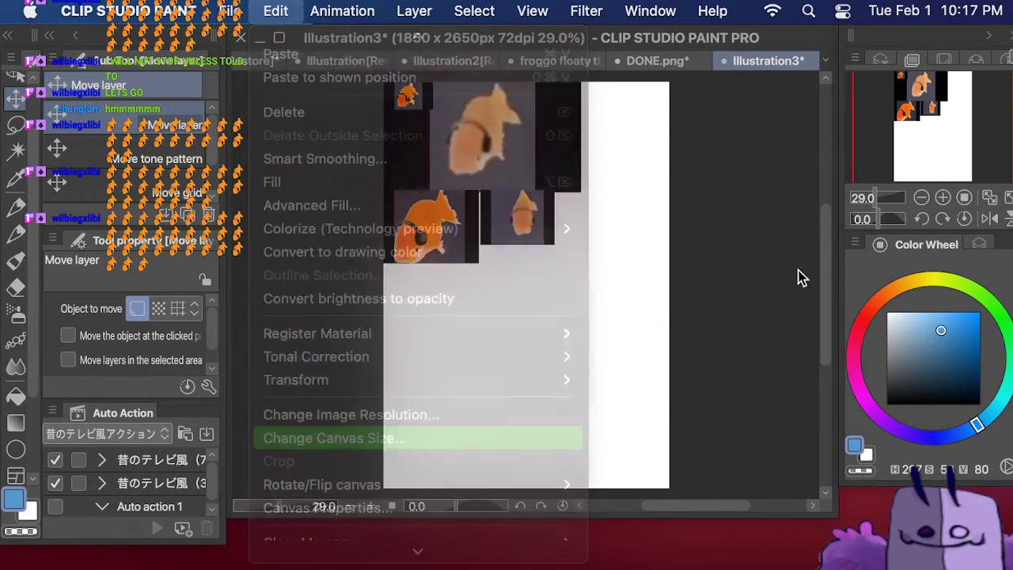
{"action": "left_click_drag", "start_coordinate": [578, 280], "coordinate": [637, 282]}
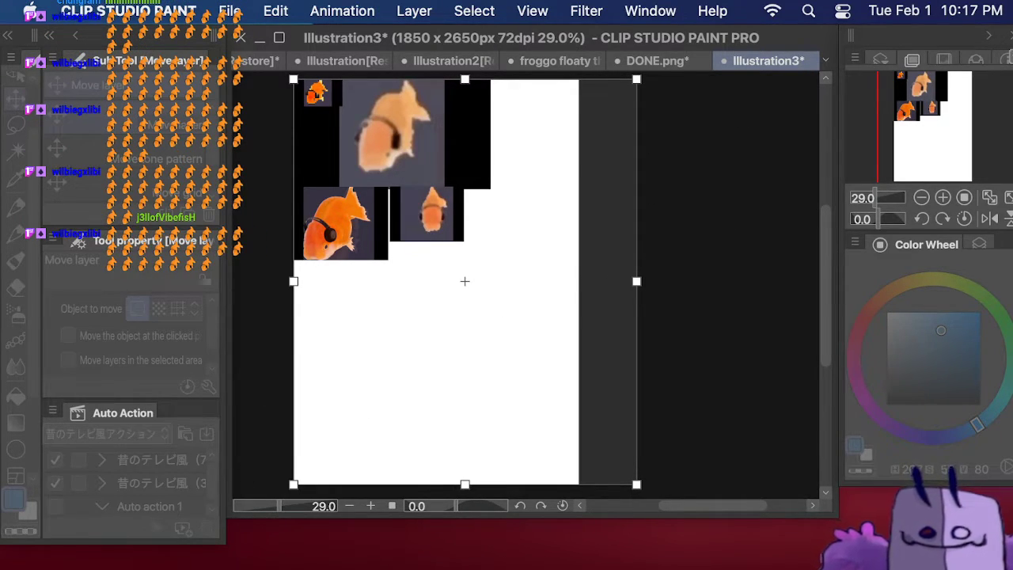
{"action": "key", "text": "BackSpace"}
{"action": "key", "text": "BackSpace"}
{"action": "key", "text": "BackSpace"}
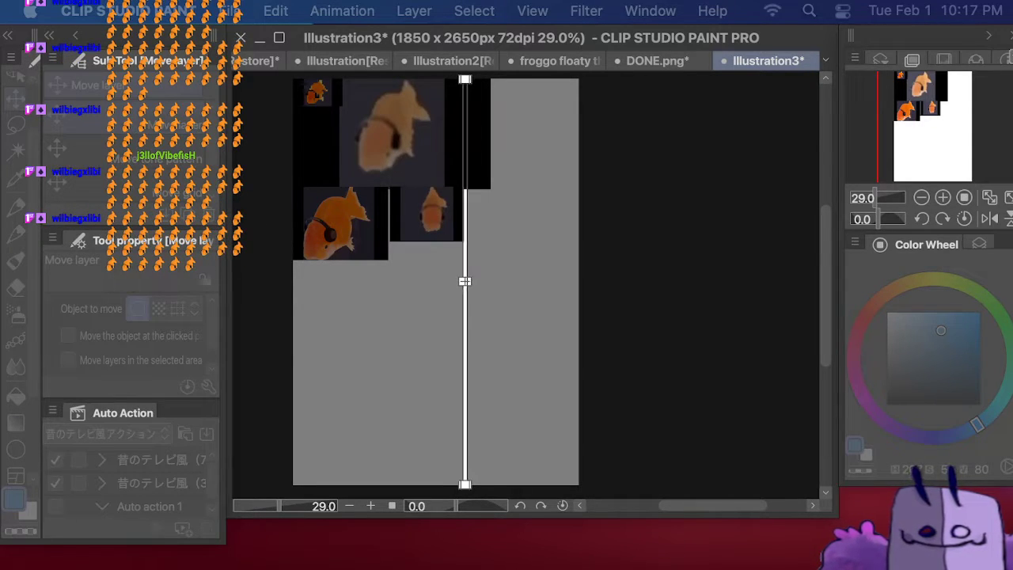
{"action": "left_click_drag", "start_coordinate": [464, 281], "coordinate": [485, 281]}
{"action": "type", "text": "0"}
{"action": "key", "text": "Return"}
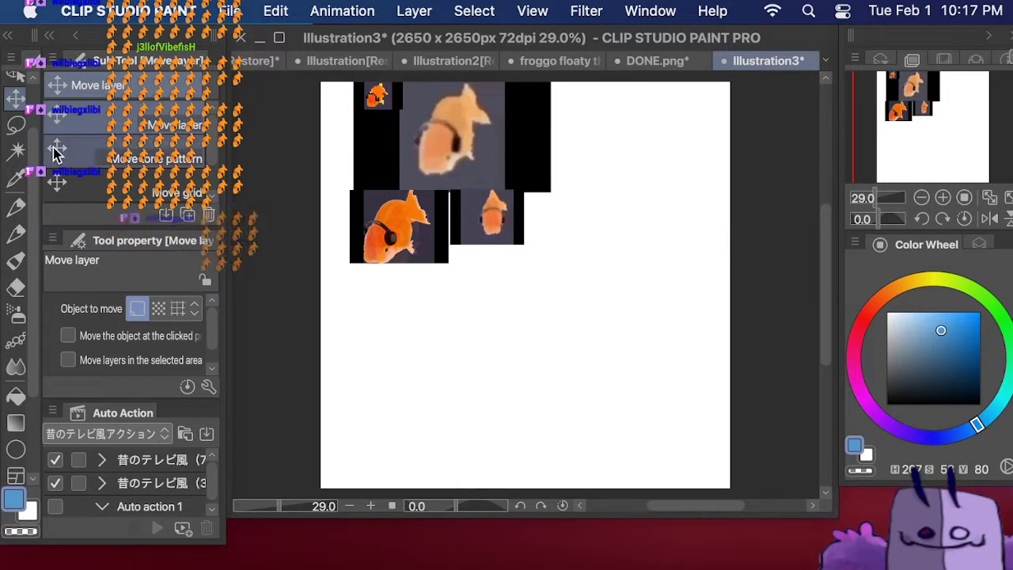
Step: Merge the pasted fish layers down into Layer 2 and move the combined references into the canvas's upper-left corner
{"action": "left_click", "coordinate": [979, 244]}
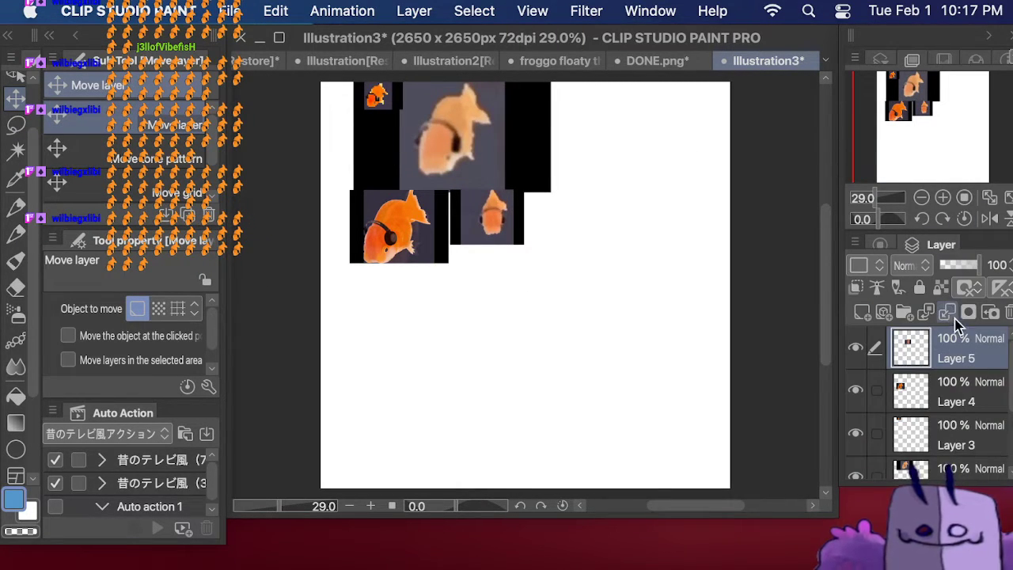
{"action": "left_click", "coordinate": [950, 313]}
{"action": "left_click", "coordinate": [950, 313]}
{"action": "left_click", "coordinate": [951, 313]}
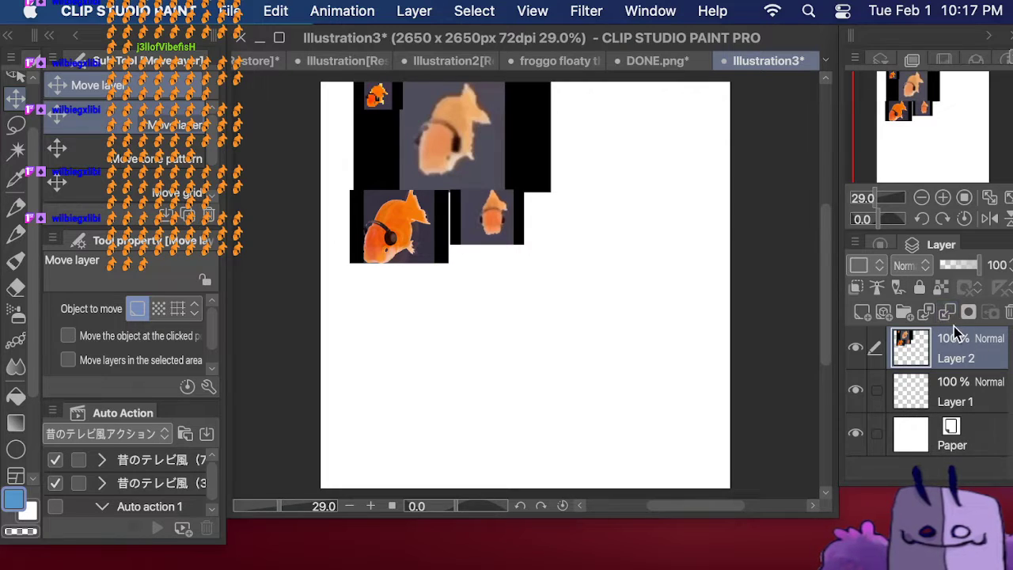
{"action": "left_click_drag", "start_coordinate": [440, 179], "coordinate": [410, 176]}
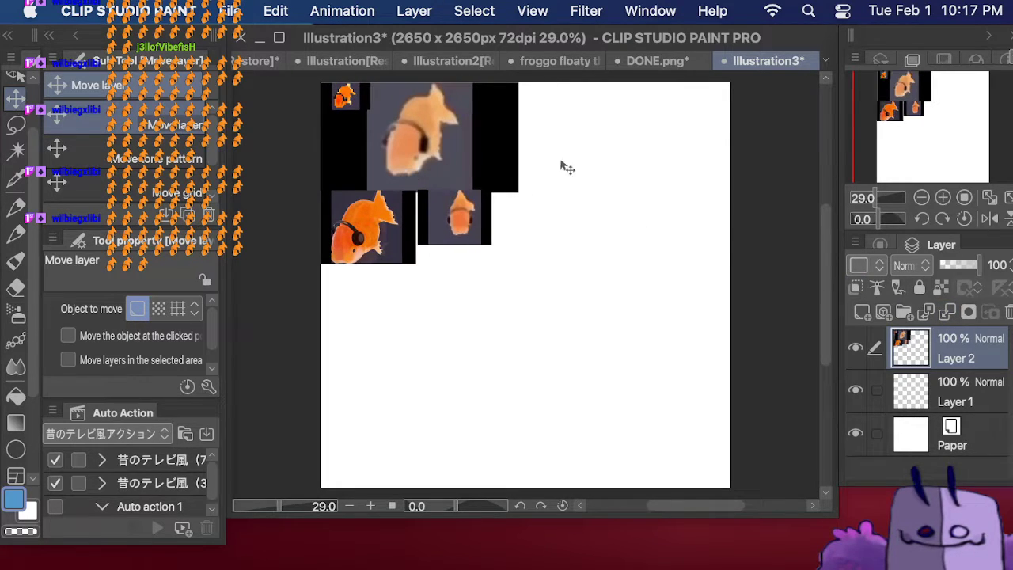
Step: Make Layer 1 the drawing layer and set up the 낚용 pen brush with a size of 34.4
{"action": "left_click", "coordinate": [959, 386]}
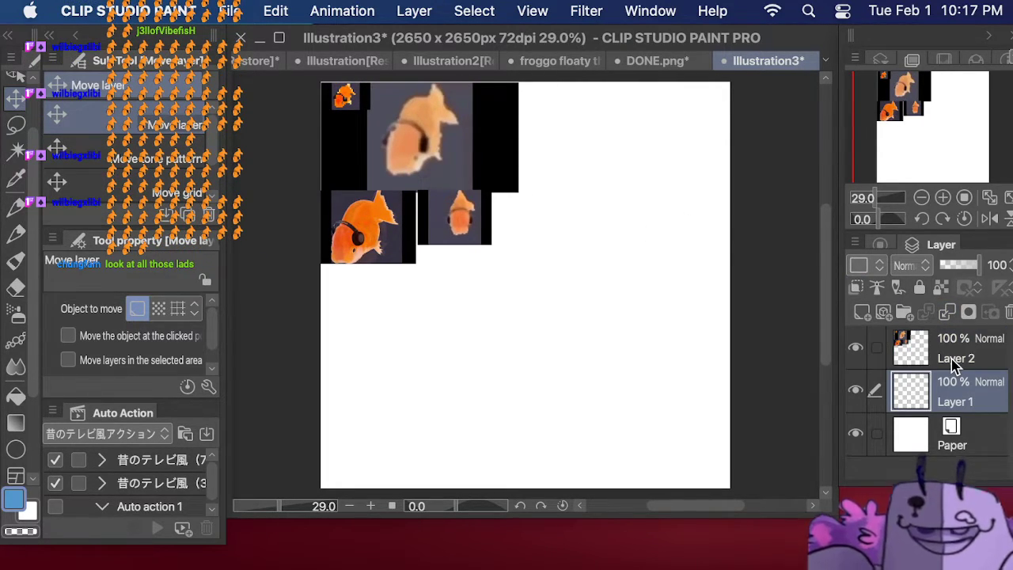
{"action": "left_click", "coordinate": [16, 208]}
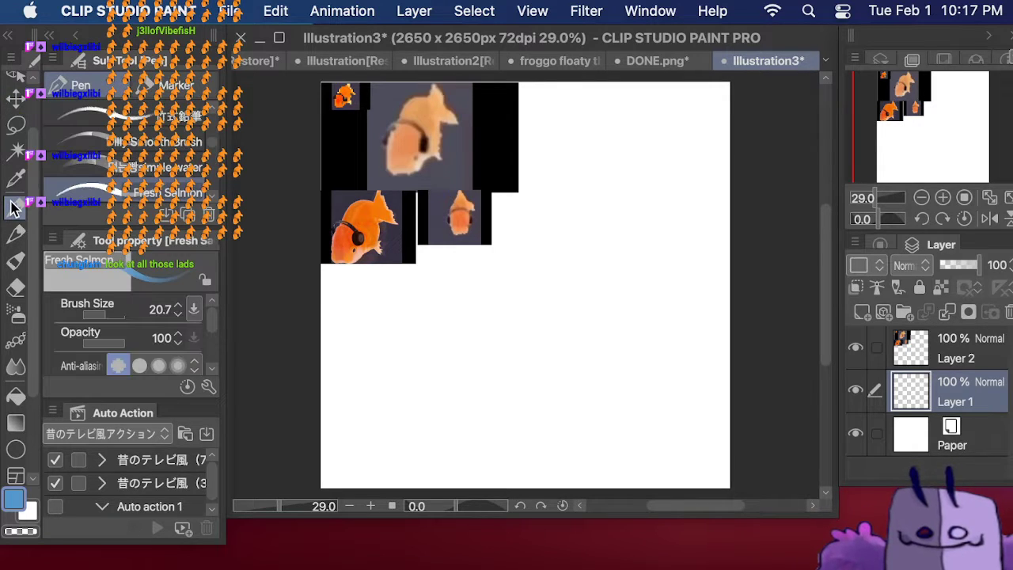
{"action": "scroll", "coordinate": [212, 148], "scroll_direction": "down", "scroll_amount": 3}
{"action": "left_click", "coordinate": [190, 145]}
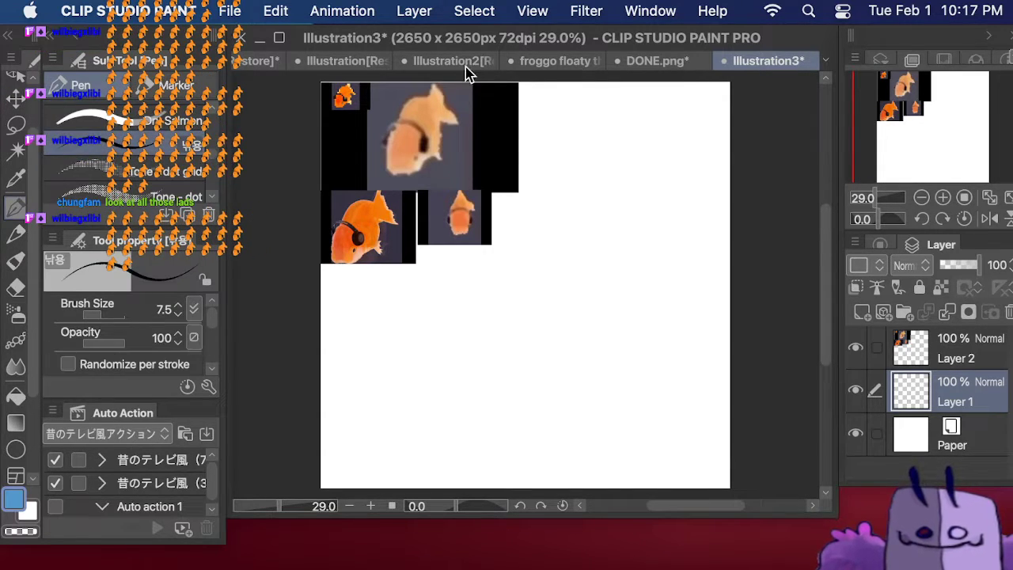
{"action": "left_click_drag", "start_coordinate": [104, 316], "coordinate": [108, 317]}
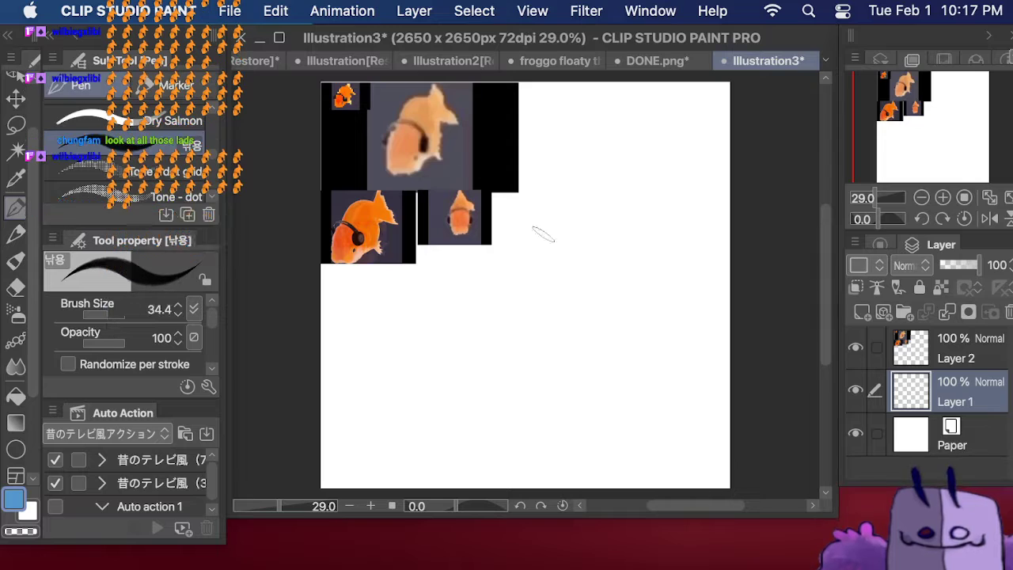
Step: Sketch a loose circle for the fish's head near the middle of the canvas on Layer 1
{"action": "mouse_move", "coordinate": [520, 349]}
{"action": "left_mouse_down"}
{"action": "mouse_move", "coordinate": [505, 320]}
{"action": "mouse_move", "coordinate": [509, 283]}
{"action": "left_mouse_up"}
{"action": "left_click_drag", "start_coordinate": [502, 316], "coordinate": [543, 353]}
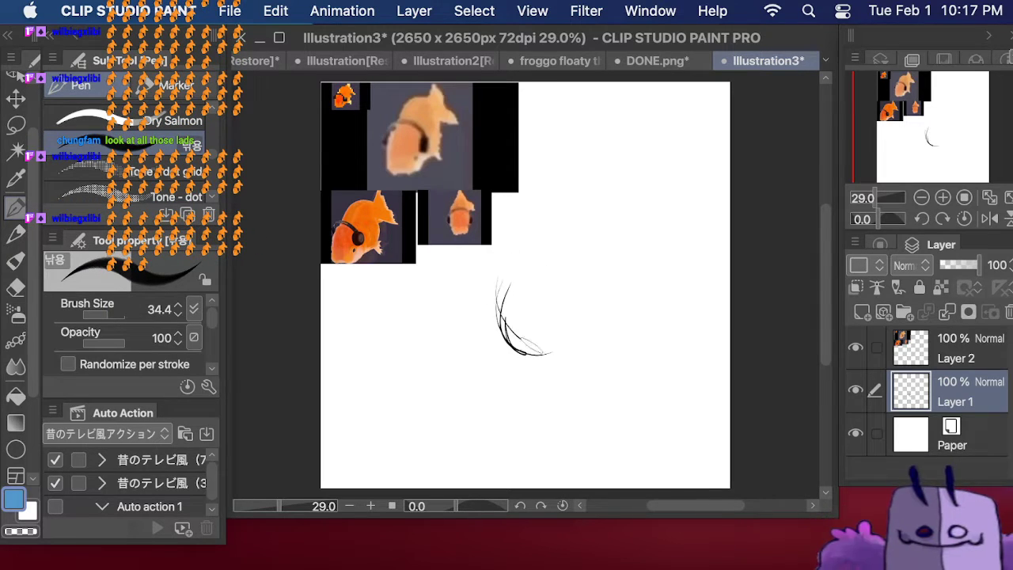
{"action": "mouse_move", "coordinate": [506, 259]}
{"action": "left_mouse_down"}
{"action": "mouse_move", "coordinate": [599, 326]}
{"action": "mouse_move", "coordinate": [499, 335]}
{"action": "mouse_move", "coordinate": [526, 264]}
{"action": "left_mouse_up"}
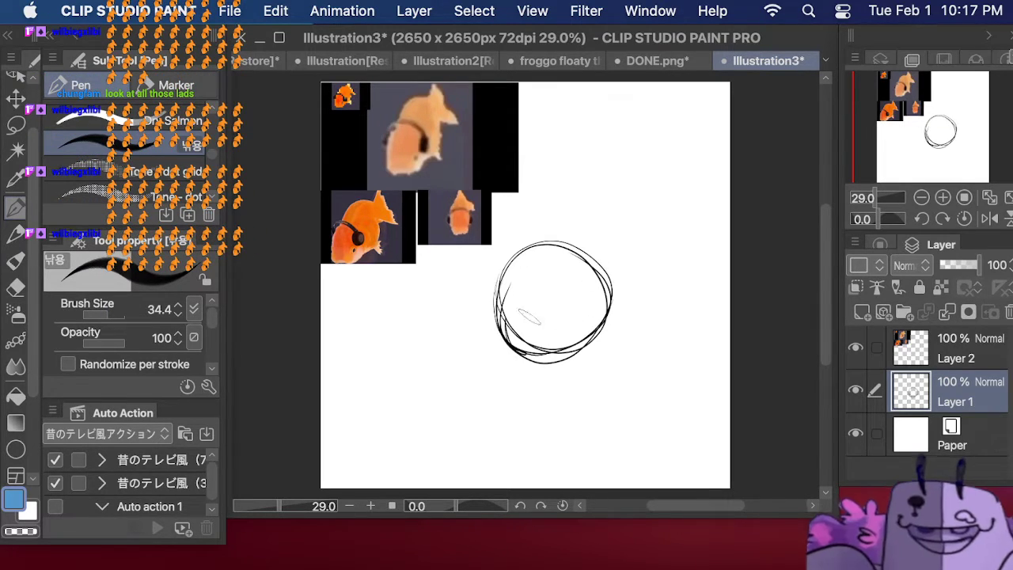
Step: Sketch a larger tilted oval for the fish's body, overlapping the head circle and extending up to its right
{"action": "mouse_move", "coordinate": [546, 181]}
{"action": "left_mouse_down"}
{"action": "mouse_move", "coordinate": [521, 267]}
{"action": "mouse_move", "coordinate": [625, 198]}
{"action": "mouse_move", "coordinate": [645, 237]}
{"action": "mouse_move", "coordinate": [602, 325]}
{"action": "left_mouse_up"}
{"action": "mouse_move", "coordinate": [526, 266]}
{"action": "left_mouse_down"}
{"action": "mouse_move", "coordinate": [561, 311]}
{"action": "mouse_move", "coordinate": [590, 319]}
{"action": "left_mouse_up"}
{"action": "left_click_drag", "start_coordinate": [517, 237], "coordinate": [574, 320]}
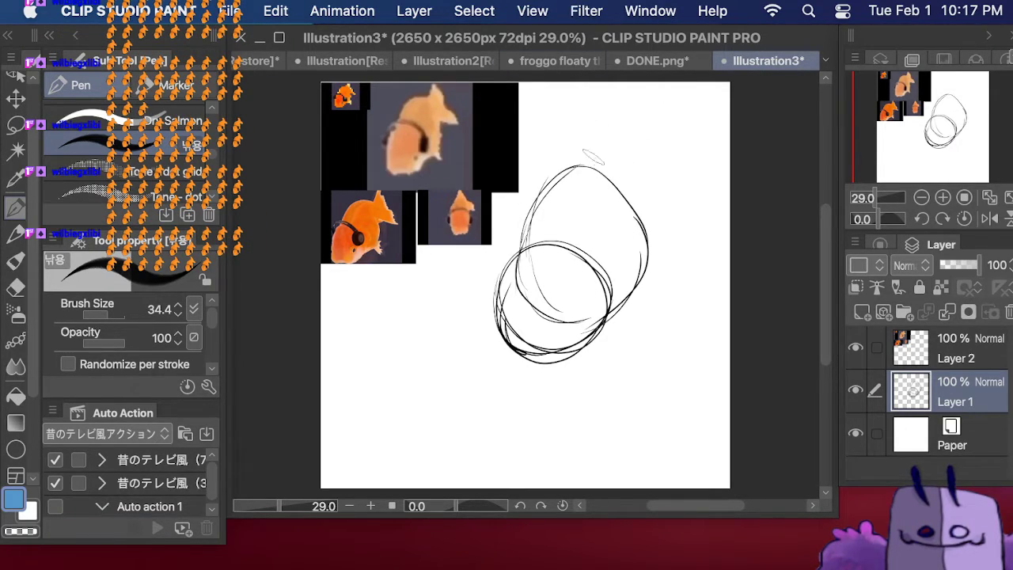
Step: Sketch the two-lobed tail fin at the body's upper right and strengthen the outline along the fish's back
{"action": "mouse_move", "coordinate": [596, 180]}
{"action": "left_mouse_down"}
{"action": "mouse_move", "coordinate": [597, 138]}
{"action": "mouse_move", "coordinate": [643, 165]}
{"action": "mouse_move", "coordinate": [641, 187]}
{"action": "mouse_move", "coordinate": [611, 198]}
{"action": "mouse_move", "coordinate": [651, 208]}
{"action": "mouse_move", "coordinate": [678, 273]}
{"action": "mouse_move", "coordinate": [652, 280]}
{"action": "mouse_move", "coordinate": [679, 282]}
{"action": "mouse_move", "coordinate": [666, 234]}
{"action": "mouse_move", "coordinate": [647, 234]}
{"action": "mouse_move", "coordinate": [641, 293]}
{"action": "left_mouse_up"}
{"action": "left_click_drag", "start_coordinate": [610, 214], "coordinate": [631, 225]}
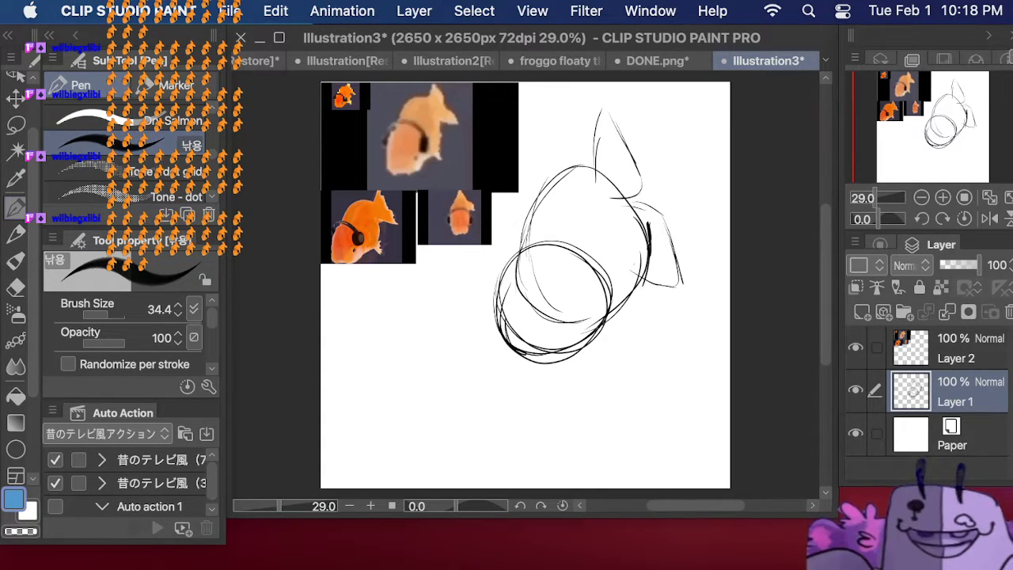
{"action": "key", "text": "Tab"}
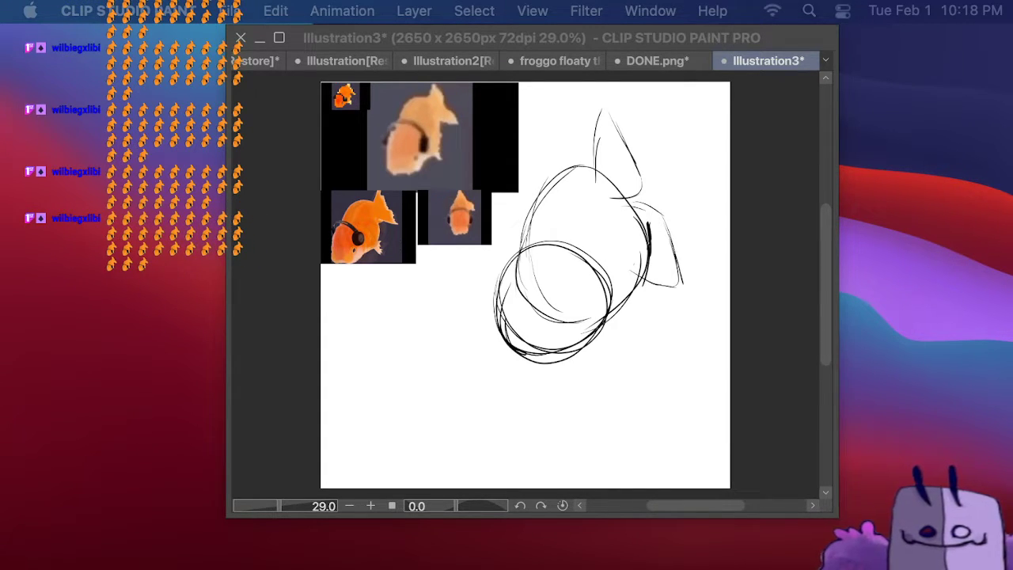
{"action": "key", "text": "Tab"}
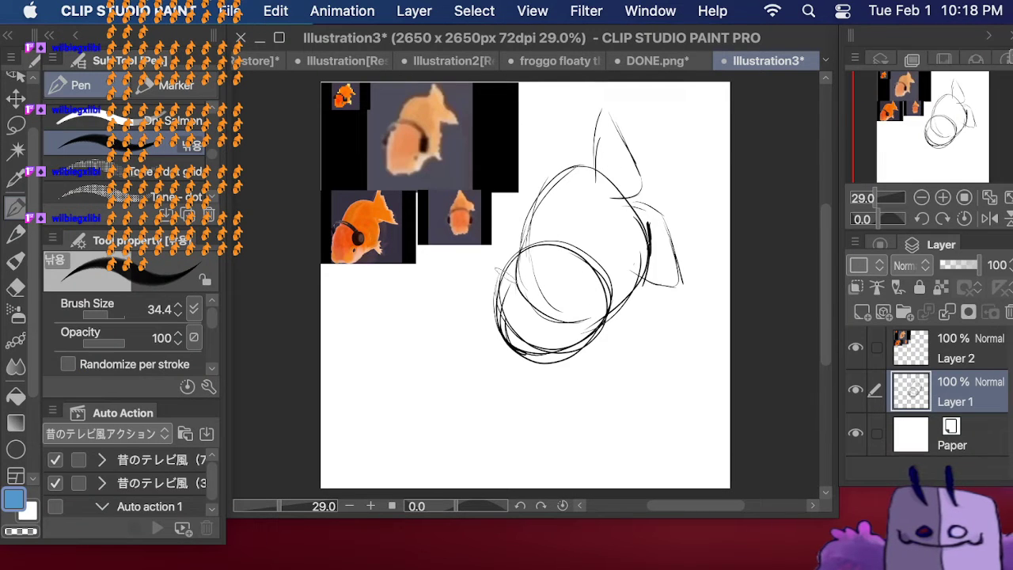
{"action": "mouse_move", "coordinate": [518, 255]}
{"action": "left_mouse_down"}
{"action": "mouse_move", "coordinate": [542, 187]}
{"action": "mouse_move", "coordinate": [541, 203]}
{"action": "mouse_move", "coordinate": [561, 168]}
{"action": "mouse_move", "coordinate": [589, 166]}
{"action": "left_mouse_up"}
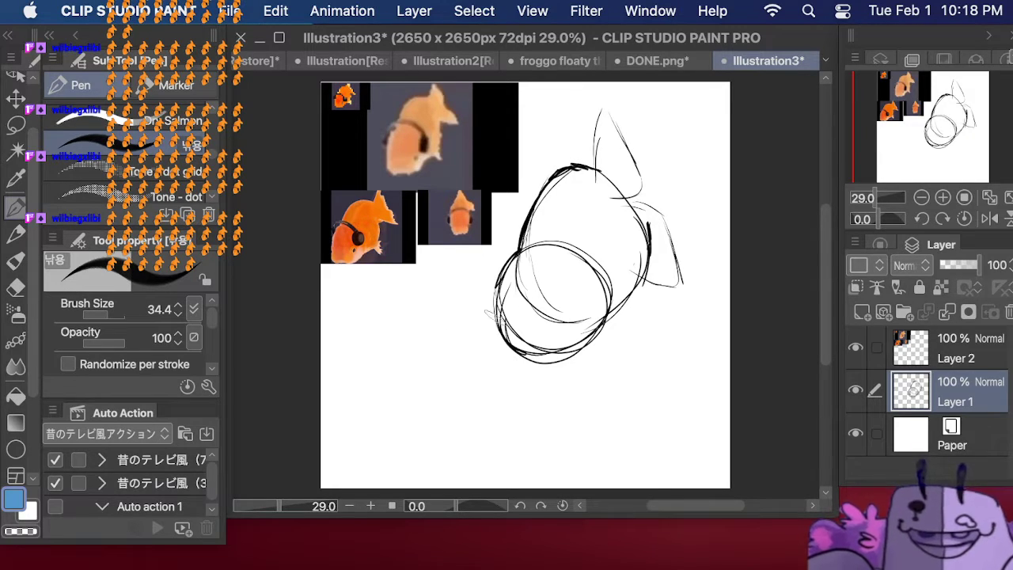
Step: Erase the overlapping construction lines inside the head, body and tail, enlarging the Hard eraser to 203.5
{"action": "left_click", "coordinate": [15, 287]}
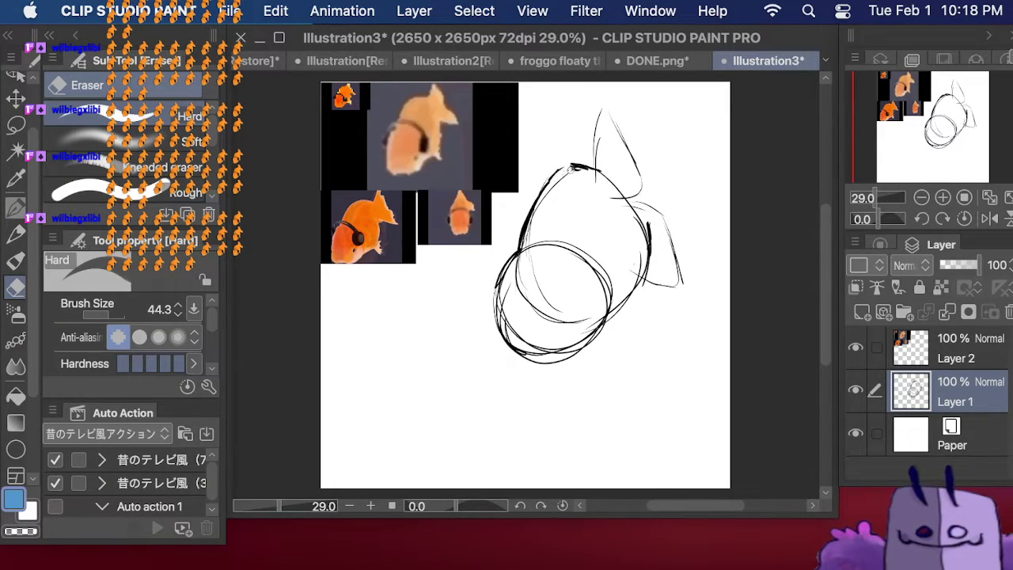
{"action": "mouse_move", "coordinate": [537, 212]}
{"action": "left_mouse_down"}
{"action": "mouse_move", "coordinate": [553, 188]}
{"action": "mouse_move", "coordinate": [525, 247]}
{"action": "mouse_move", "coordinate": [535, 214]}
{"action": "left_mouse_up"}
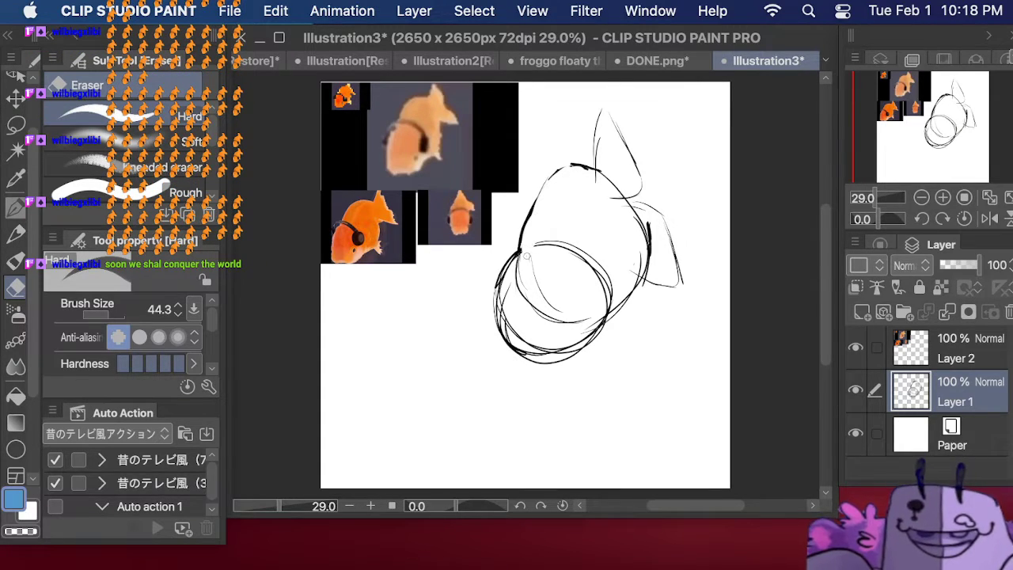
{"action": "left_click_drag", "start_coordinate": [549, 268], "coordinate": [582, 222]}
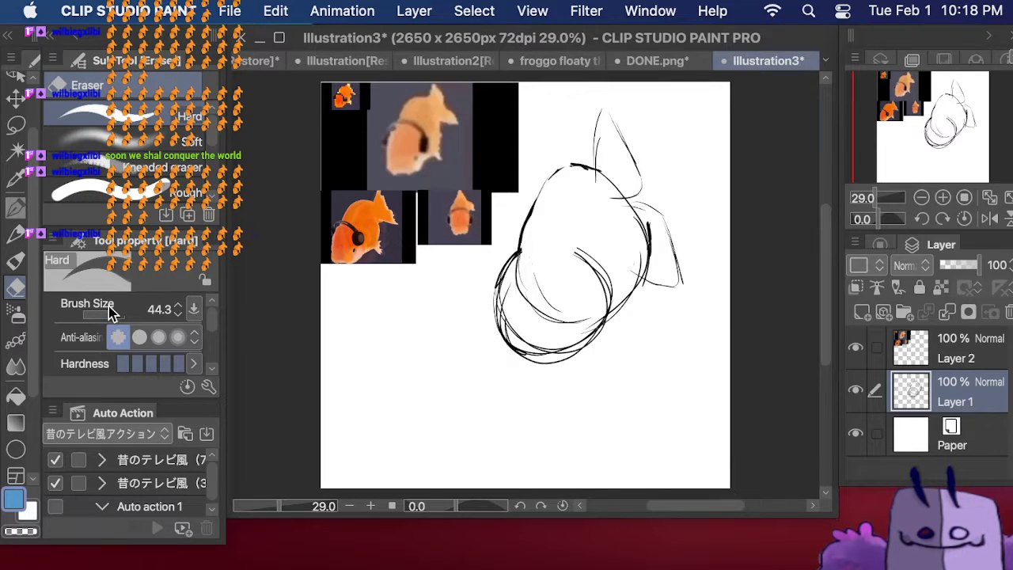
{"action": "left_click_drag", "start_coordinate": [111, 316], "coordinate": [123, 315]}
{"action": "mouse_move", "coordinate": [609, 234]}
{"action": "left_mouse_down"}
{"action": "mouse_move", "coordinate": [609, 279]}
{"action": "mouse_move", "coordinate": [594, 308]}
{"action": "mouse_move", "coordinate": [539, 307]}
{"action": "mouse_move", "coordinate": [529, 318]}
{"action": "mouse_move", "coordinate": [516, 280]}
{"action": "mouse_move", "coordinate": [513, 288]}
{"action": "mouse_move", "coordinate": [520, 332]}
{"action": "mouse_move", "coordinate": [579, 321]}
{"action": "left_mouse_up"}
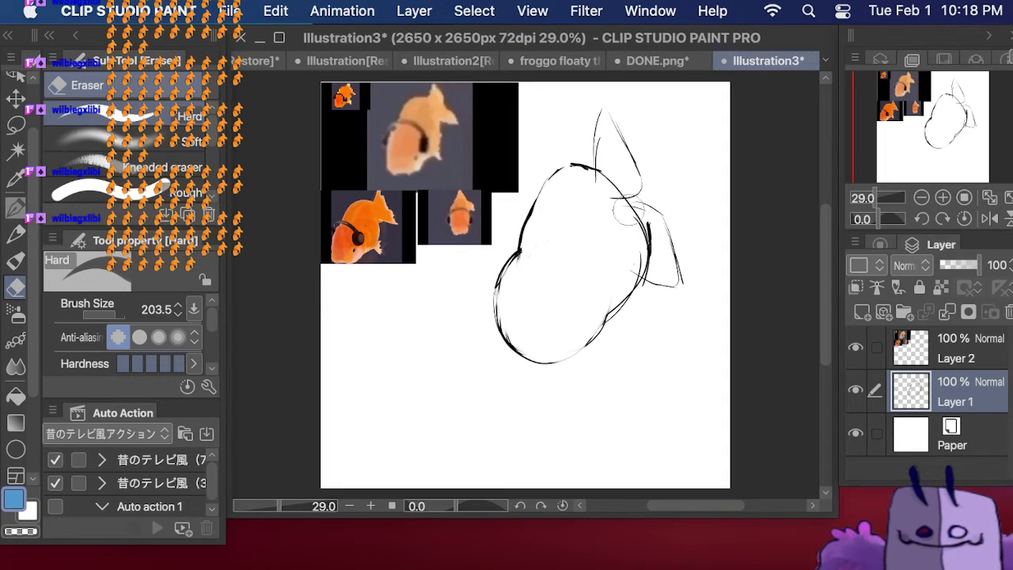
{"action": "mouse_move", "coordinate": [611, 168]}
{"action": "left_mouse_down"}
{"action": "mouse_move", "coordinate": [616, 208]}
{"action": "mouse_move", "coordinate": [650, 241]}
{"action": "mouse_move", "coordinate": [650, 267]}
{"action": "mouse_move", "coordinate": [626, 273]}
{"action": "left_mouse_up"}
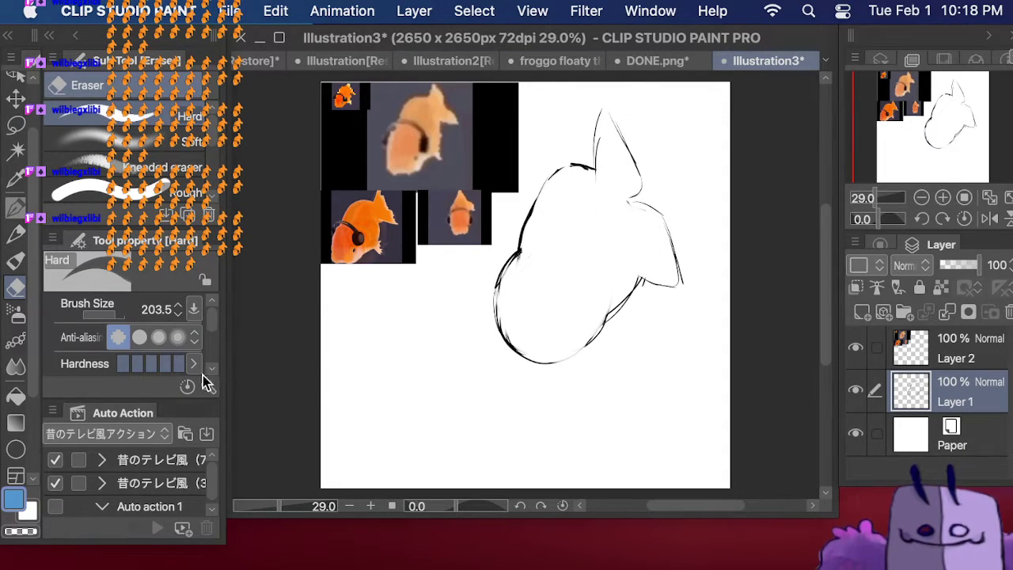
Step: Darken the tail outline with the 낚용 pen, and lasso the tail to shift it up and right with a slight resize
{"action": "left_click", "coordinate": [15, 208]}
{"action": "mouse_move", "coordinate": [574, 166]}
{"action": "left_mouse_down"}
{"action": "mouse_move", "coordinate": [605, 77]}
{"action": "mouse_move", "coordinate": [648, 179]}
{"action": "mouse_move", "coordinate": [628, 191]}
{"action": "mouse_move", "coordinate": [666, 215]}
{"action": "mouse_move", "coordinate": [664, 261]}
{"action": "mouse_move", "coordinate": [637, 285]}
{"action": "mouse_move", "coordinate": [643, 251]}
{"action": "left_mouse_up"}
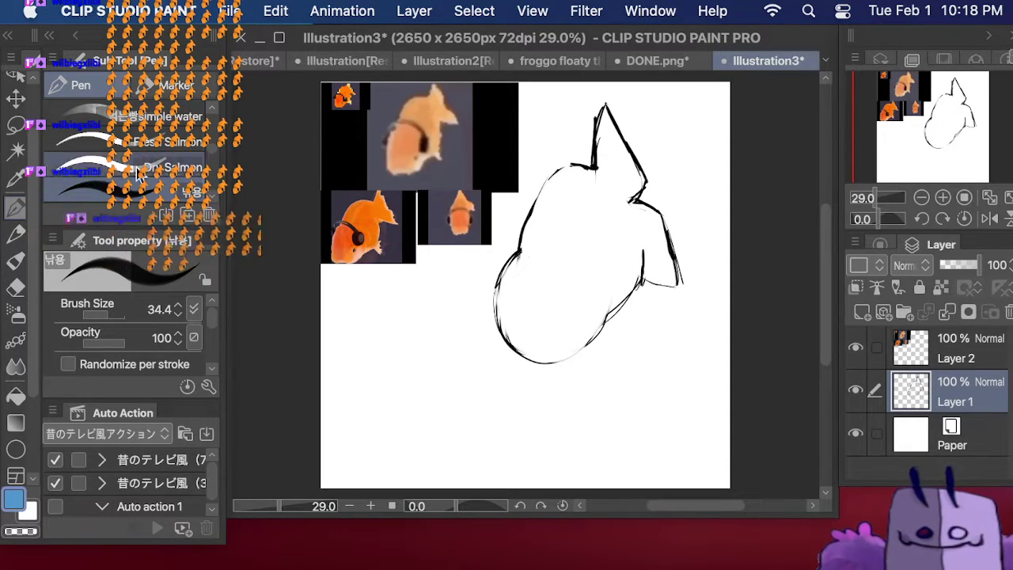
{"action": "left_click", "coordinate": [15, 125]}
{"action": "mouse_move", "coordinate": [653, 260]}
{"action": "left_mouse_down"}
{"action": "mouse_move", "coordinate": [695, 303]}
{"action": "mouse_move", "coordinate": [697, 165]}
{"action": "mouse_move", "coordinate": [611, 71]}
{"action": "mouse_move", "coordinate": [576, 117]}
{"action": "mouse_move", "coordinate": [637, 249]}
{"action": "left_mouse_up"}
{"action": "left_click", "coordinate": [700, 343]}
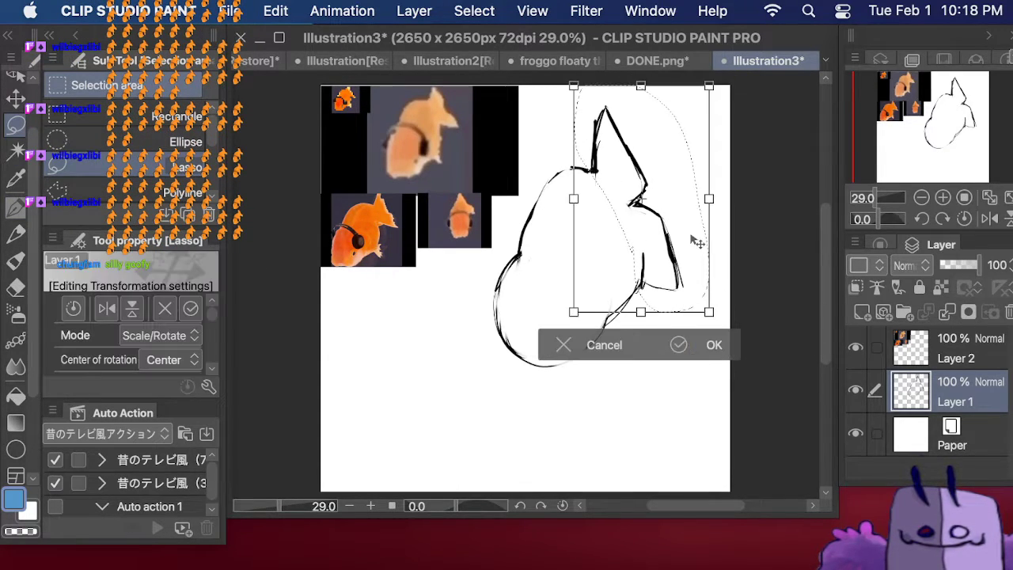
{"action": "left_click_drag", "start_coordinate": [696, 238], "coordinate": [705, 221]}
{"action": "left_click_drag", "start_coordinate": [722, 288], "coordinate": [719, 277]}
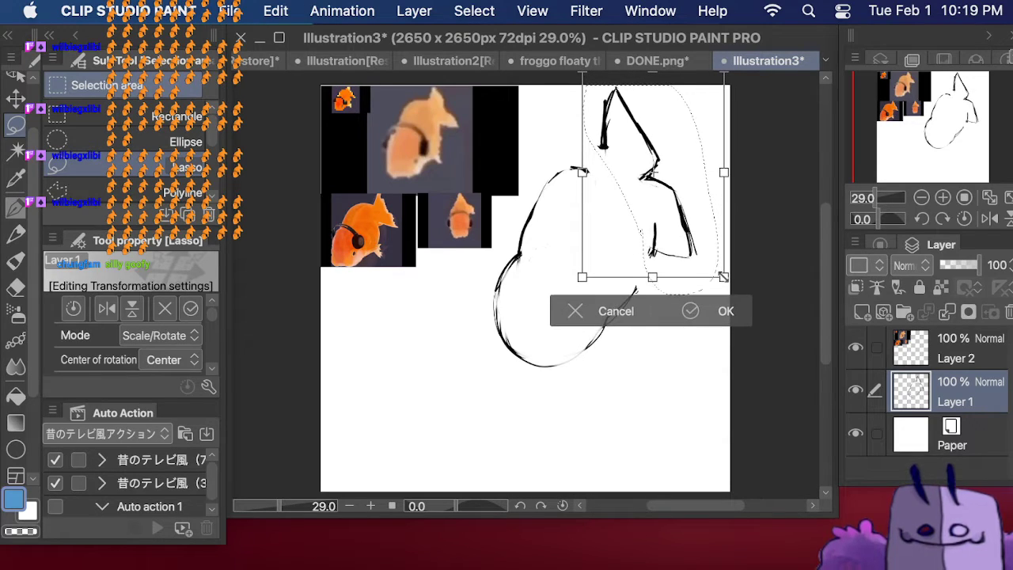
{"action": "left_click", "coordinate": [721, 313]}
Step: Draw the back and belly contours that connect the moved tail to the fish's body
{"action": "left_click", "coordinate": [16, 208]}
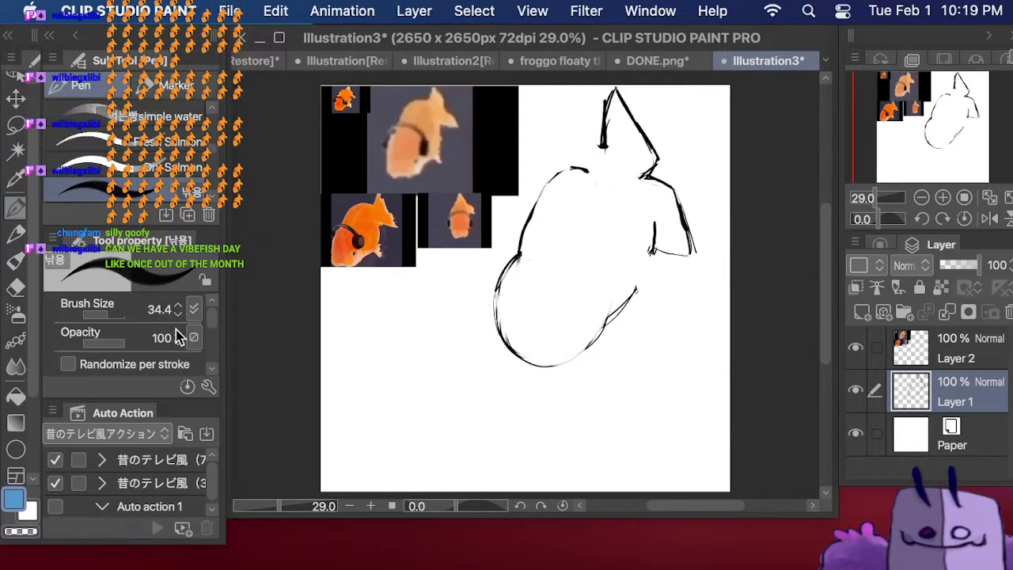
{"action": "mouse_move", "coordinate": [603, 149]}
{"action": "left_mouse_down"}
{"action": "mouse_move", "coordinate": [558, 167]}
{"action": "mouse_move", "coordinate": [578, 164]}
{"action": "mouse_move", "coordinate": [554, 178]}
{"action": "mouse_move", "coordinate": [519, 243]}
{"action": "left_mouse_up"}
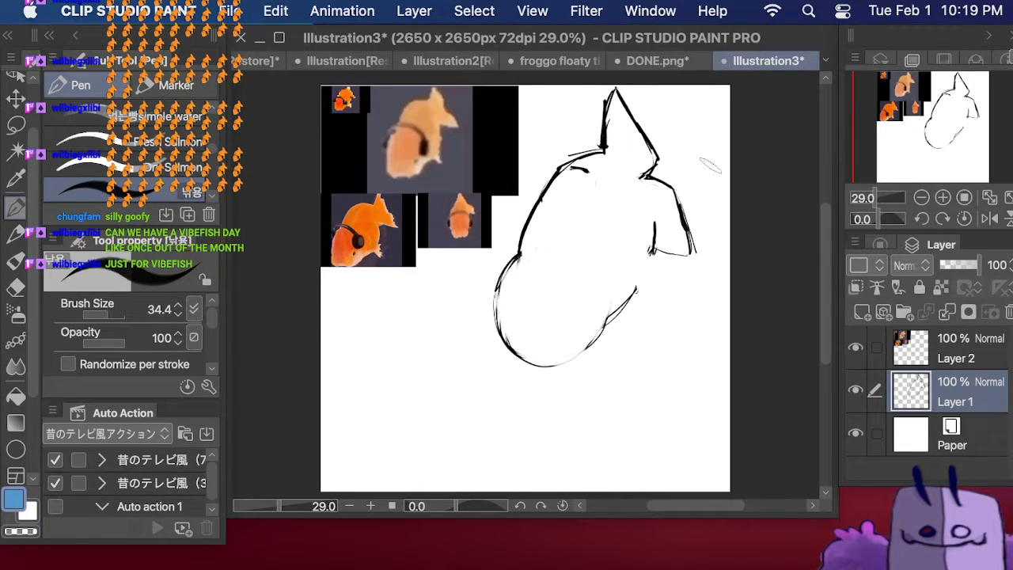
{"action": "mouse_move", "coordinate": [652, 223]}
{"action": "left_mouse_down"}
{"action": "mouse_move", "coordinate": [646, 288]}
{"action": "mouse_move", "coordinate": [604, 332]}
{"action": "mouse_move", "coordinate": [640, 315]}
{"action": "mouse_move", "coordinate": [648, 273]}
{"action": "mouse_move", "coordinate": [621, 326]}
{"action": "left_mouse_up"}
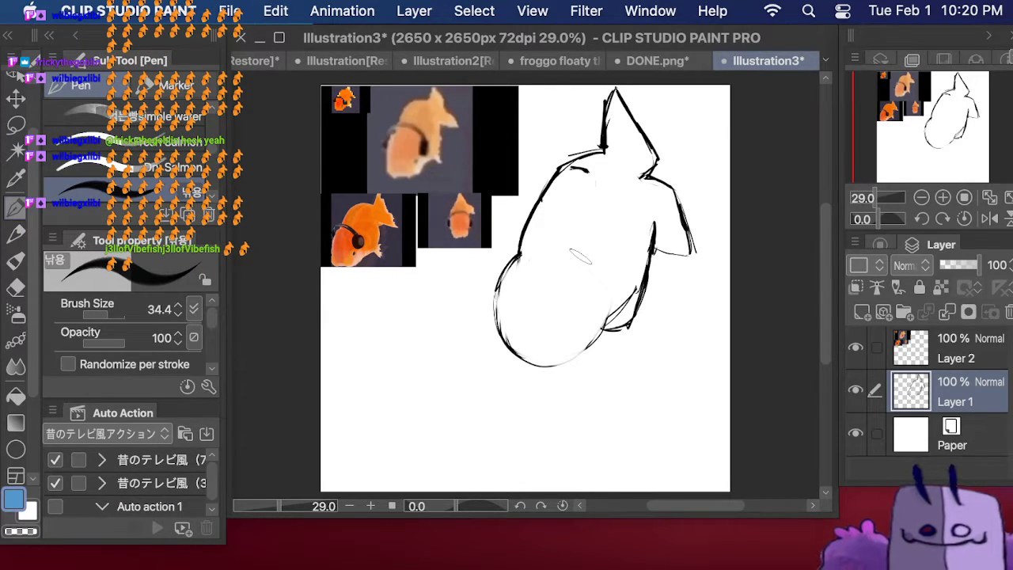
{"action": "mouse_move", "coordinate": [603, 329]}
{"action": "left_mouse_down"}
{"action": "mouse_move", "coordinate": [625, 319]}
{"action": "mouse_move", "coordinate": [600, 335]}
{"action": "mouse_move", "coordinate": [633, 278]}
{"action": "mouse_move", "coordinate": [637, 297]}
{"action": "left_mouse_up"}
Step: Erase the leftover back and belly lines and draw a small pointed fin at the body's lower right
{"action": "left_click", "coordinate": [15, 289]}
{"action": "left_click_drag", "start_coordinate": [587, 171], "coordinate": [574, 176]}
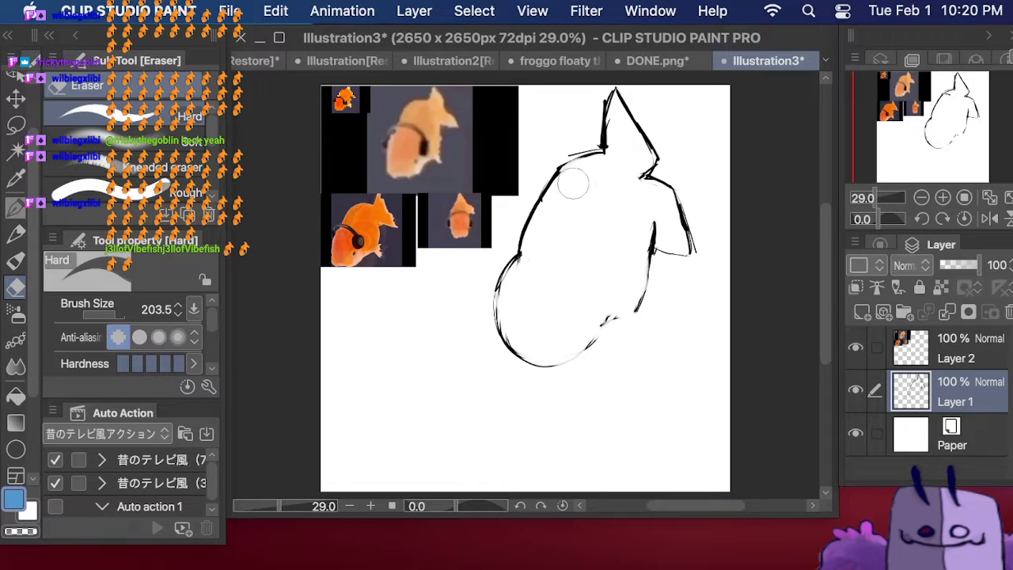
{"action": "left_click", "coordinate": [16, 206]}
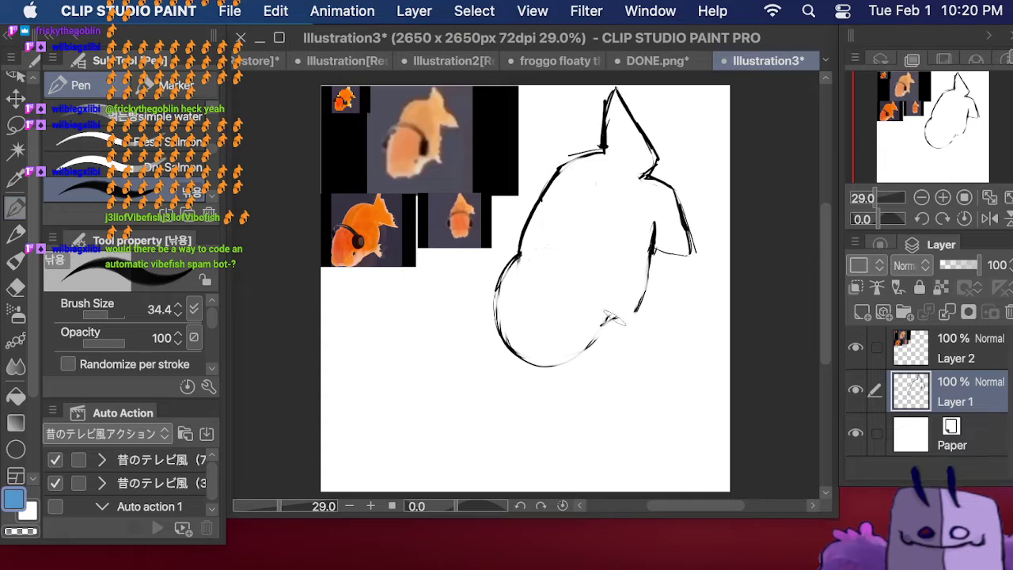
{"action": "mouse_move", "coordinate": [637, 308]}
{"action": "left_mouse_down"}
{"action": "mouse_move", "coordinate": [651, 337]}
{"action": "mouse_move", "coordinate": [654, 261]}
{"action": "left_mouse_up"}
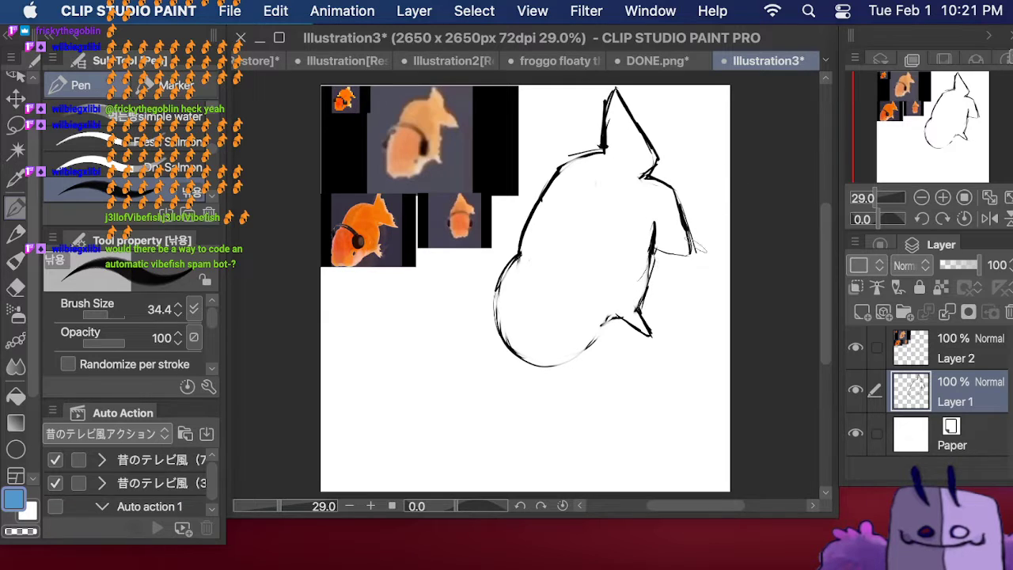
{"action": "left_click_drag", "start_coordinate": [614, 312], "coordinate": [586, 345]}
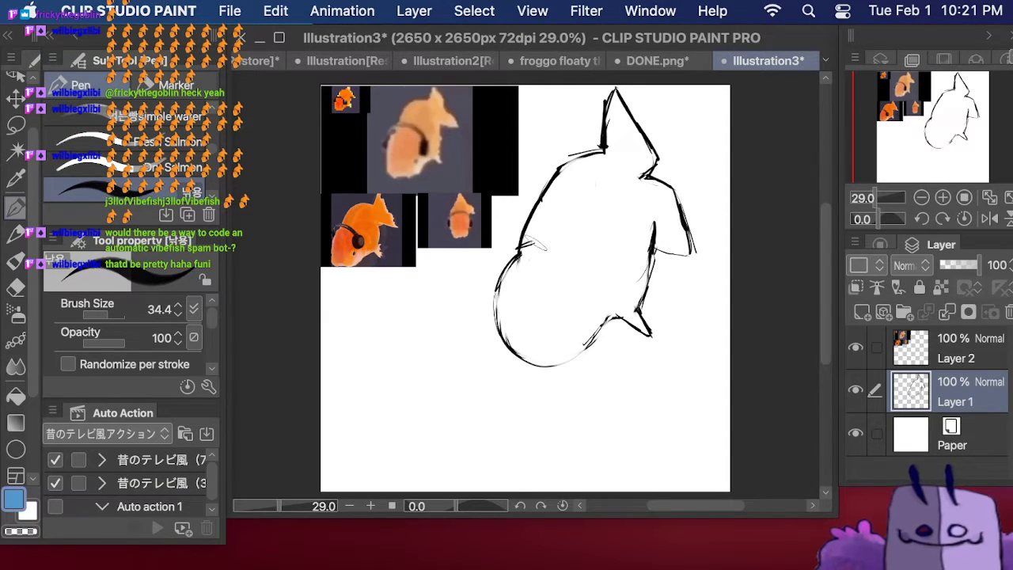
Step: Redraw the head outline larger, bulging outward along its left side and bottom and joining the belly line
{"action": "mouse_move", "coordinate": [536, 242]}
{"action": "left_mouse_down"}
{"action": "mouse_move", "coordinate": [502, 271]}
{"action": "mouse_move", "coordinate": [497, 314]}
{"action": "left_mouse_up"}
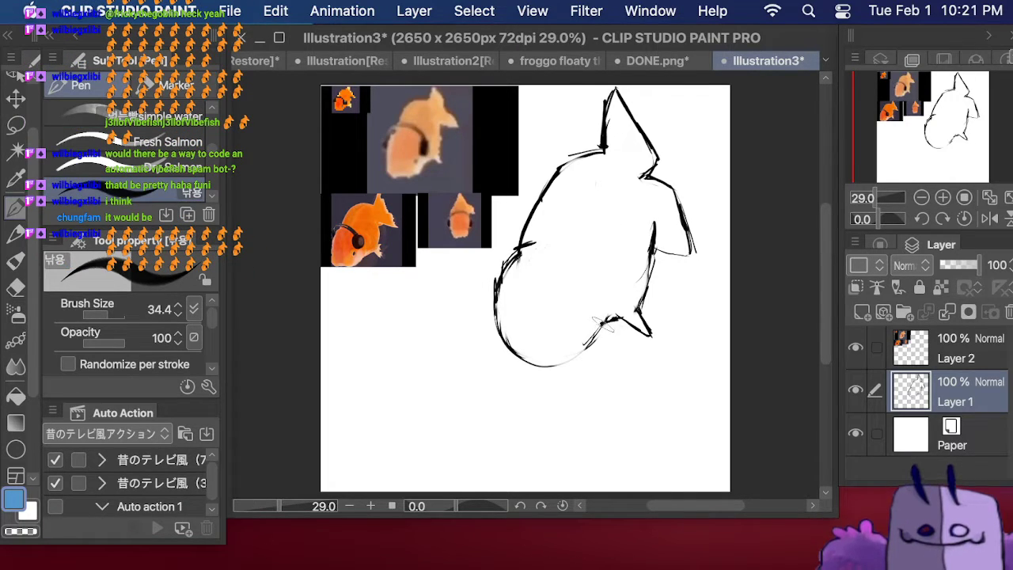
{"action": "mouse_move", "coordinate": [603, 323]}
{"action": "left_mouse_down"}
{"action": "mouse_move", "coordinate": [586, 346]}
{"action": "mouse_move", "coordinate": [592, 319]}
{"action": "left_mouse_up"}
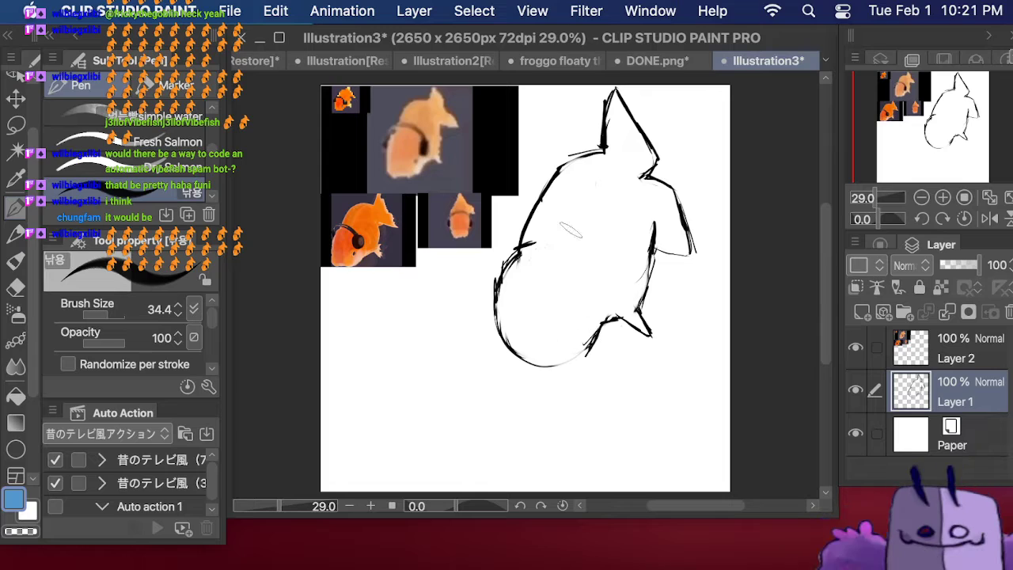
{"action": "mouse_move", "coordinate": [535, 244]}
{"action": "left_mouse_down"}
{"action": "mouse_move", "coordinate": [494, 265]}
{"action": "mouse_move", "coordinate": [491, 297]}
{"action": "left_mouse_up"}
{"action": "mouse_move", "coordinate": [498, 252]}
{"action": "left_mouse_down"}
{"action": "mouse_move", "coordinate": [483, 344]}
{"action": "mouse_move", "coordinate": [498, 376]}
{"action": "left_mouse_up"}
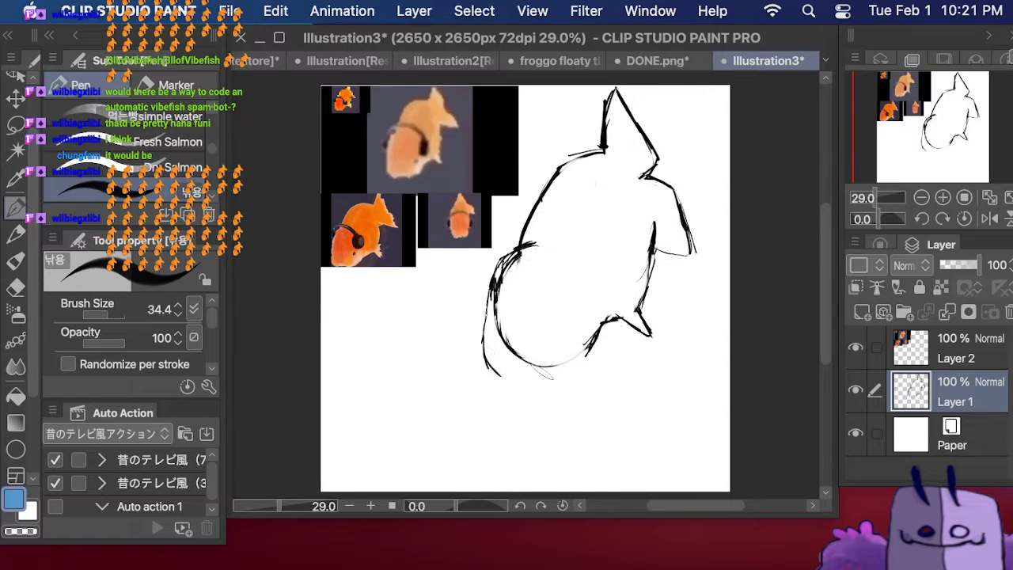
{"action": "mouse_move", "coordinate": [512, 250]}
{"action": "left_mouse_down"}
{"action": "mouse_move", "coordinate": [487, 326]}
{"action": "mouse_move", "coordinate": [483, 300]}
{"action": "mouse_move", "coordinate": [481, 315]}
{"action": "mouse_move", "coordinate": [508, 380]}
{"action": "left_mouse_up"}
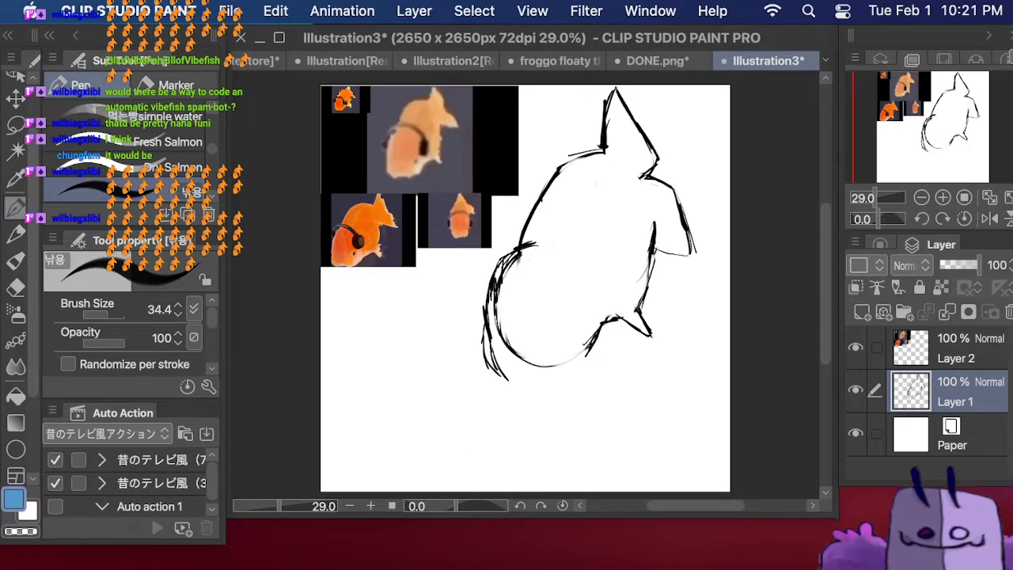
{"action": "key", "text": "Tab"}
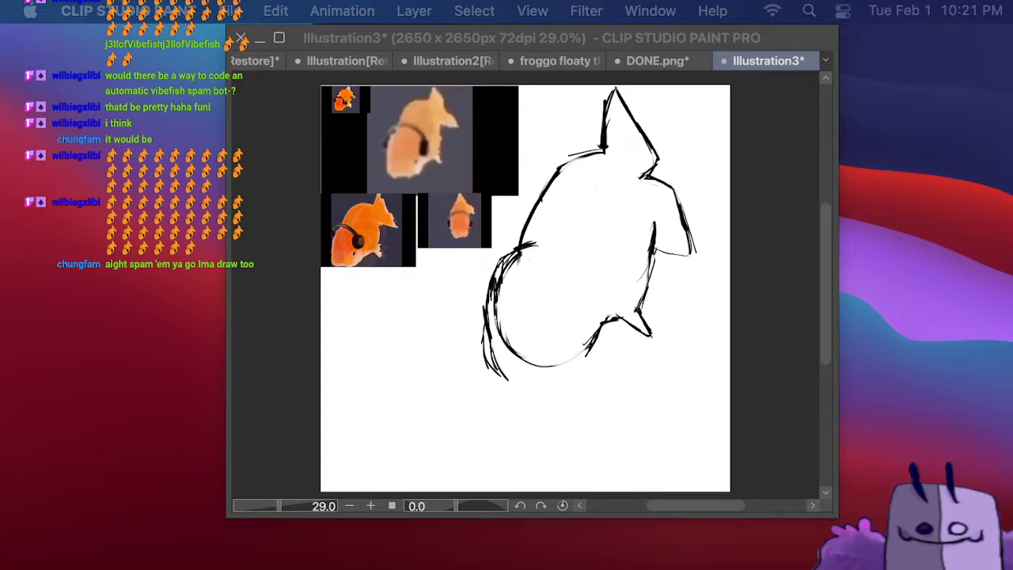
{"action": "left_click", "coordinate": [638, 228]}
{"action": "mouse_move", "coordinate": [484, 345]}
{"action": "left_mouse_down"}
{"action": "mouse_move", "coordinate": [512, 376]}
{"action": "mouse_move", "coordinate": [545, 373]}
{"action": "mouse_move", "coordinate": [520, 384]}
{"action": "mouse_move", "coordinate": [571, 383]}
{"action": "mouse_move", "coordinate": [563, 377]}
{"action": "mouse_move", "coordinate": [589, 351]}
{"action": "left_mouse_up"}
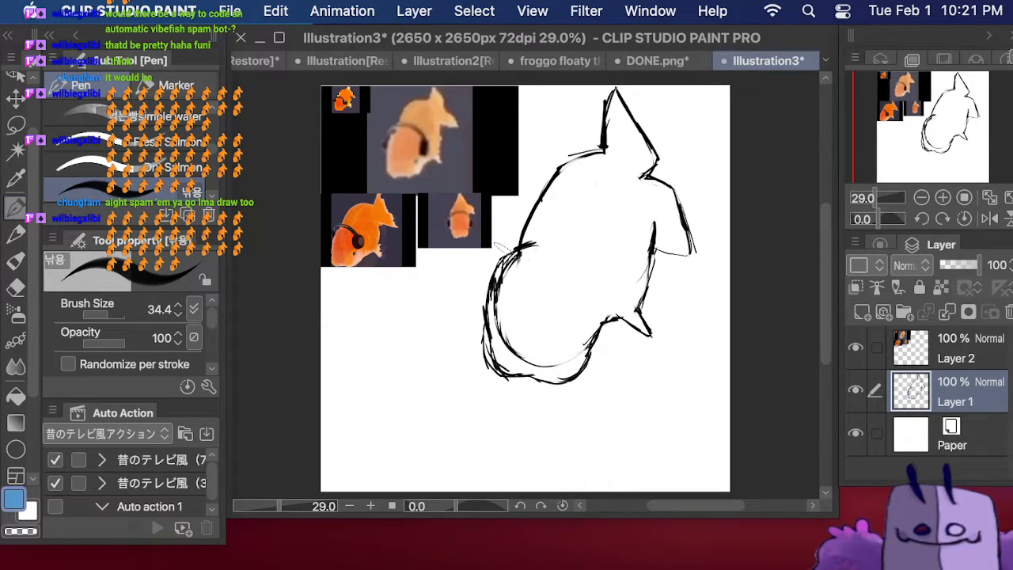
Step: Erase the old inner head circle and clean the doubled strokes into a single head and body contour
{"action": "key", "text": "e"}
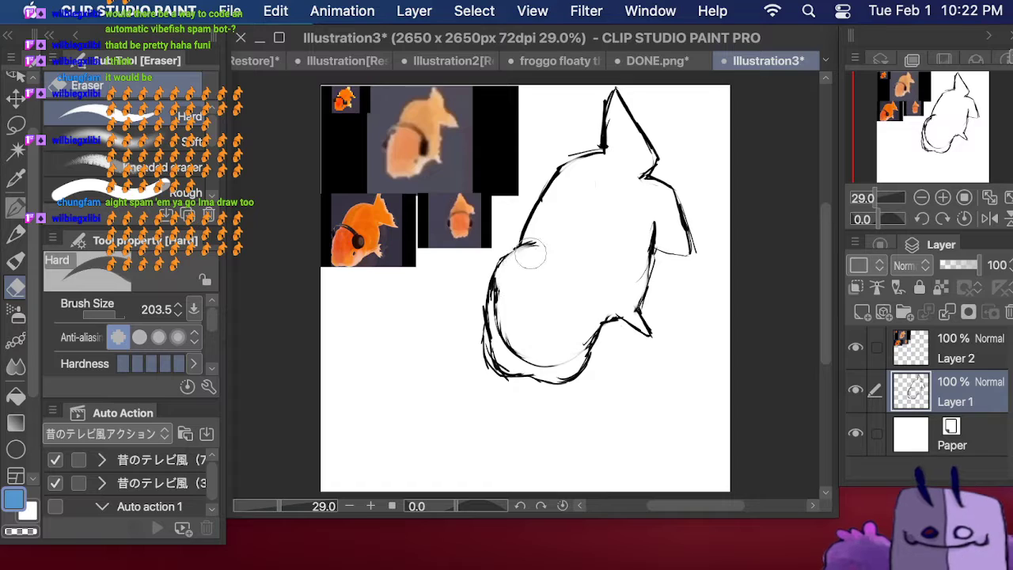
{"action": "mouse_move", "coordinate": [530, 253]}
{"action": "left_mouse_down"}
{"action": "mouse_move", "coordinate": [500, 291]}
{"action": "mouse_move", "coordinate": [500, 322]}
{"action": "mouse_move", "coordinate": [520, 343]}
{"action": "mouse_move", "coordinate": [574, 342]}
{"action": "mouse_move", "coordinate": [609, 307]}
{"action": "left_mouse_up"}
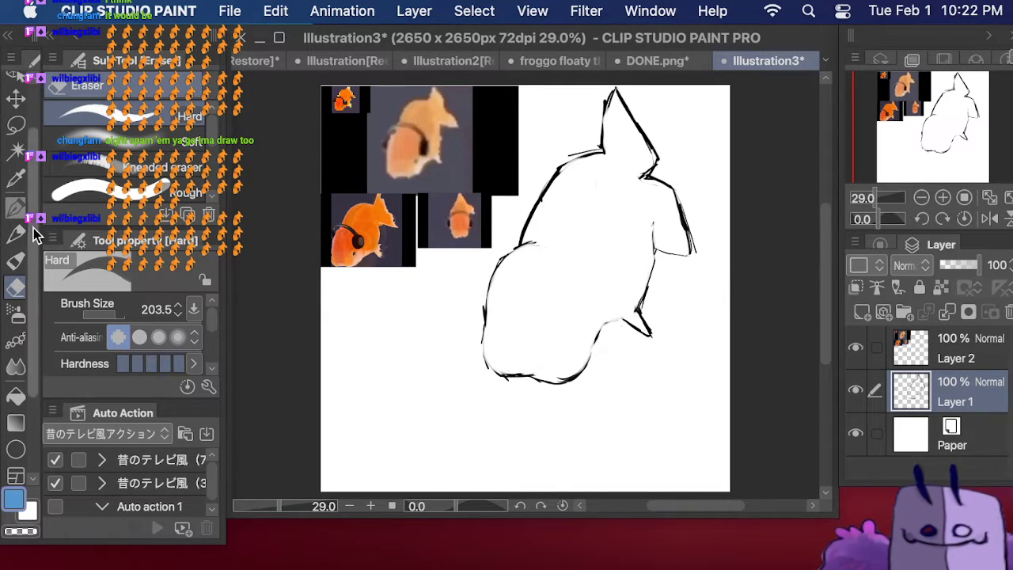
{"action": "left_click", "coordinate": [16, 208]}
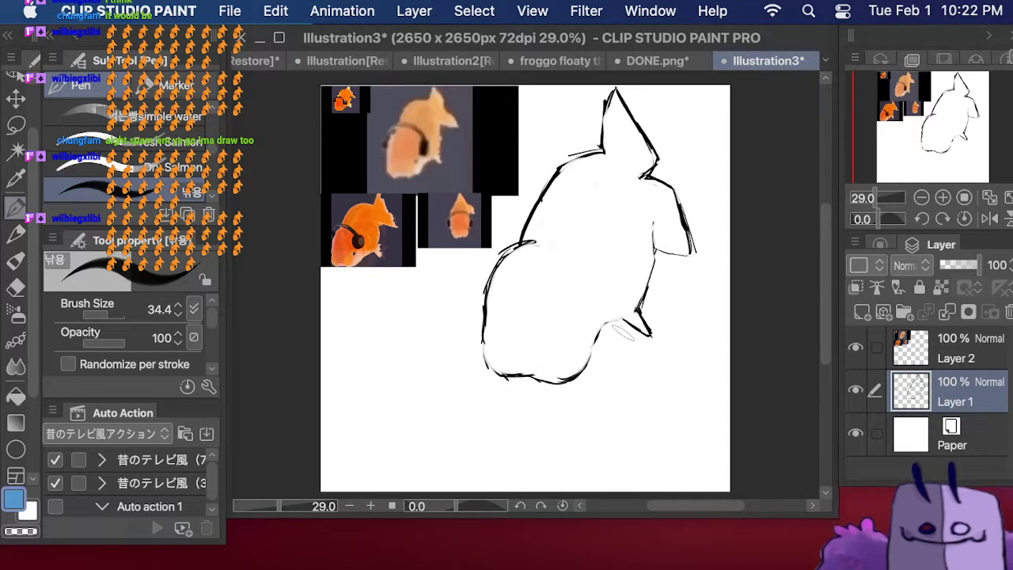
Step: Draw a small solid black oval eye near the lower right edge of the fish's head
{"action": "mouse_move", "coordinate": [942, 114]}
{"action": "left_mouse_down"}
{"action": "mouse_move", "coordinate": [961, 116]}
{"action": "mouse_move", "coordinate": [948, 106]}
{"action": "mouse_move", "coordinate": [924, 135]}
{"action": "left_mouse_up"}
{"action": "left_click", "coordinate": [16, 125]}
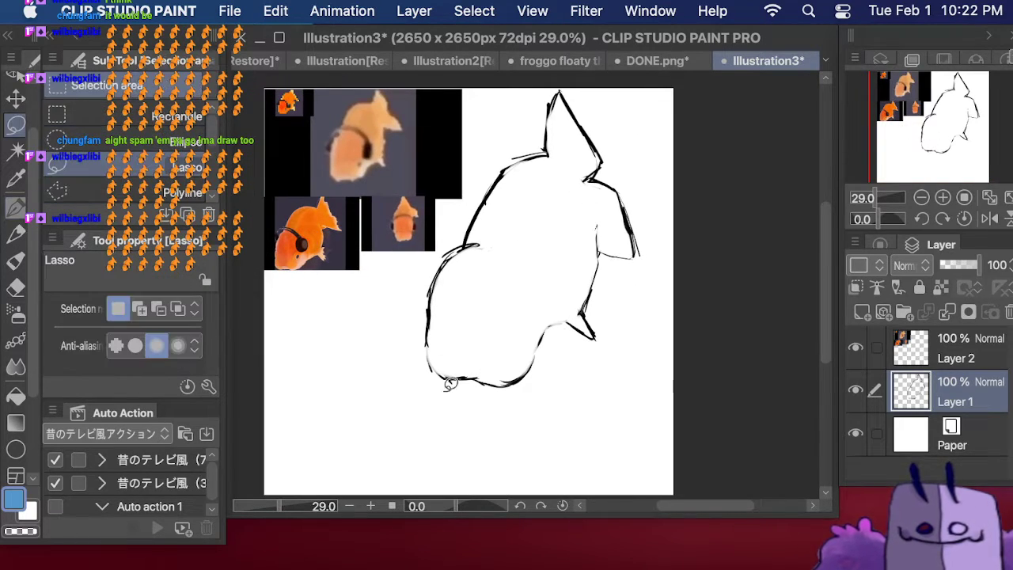
{"action": "left_click", "coordinate": [15, 207]}
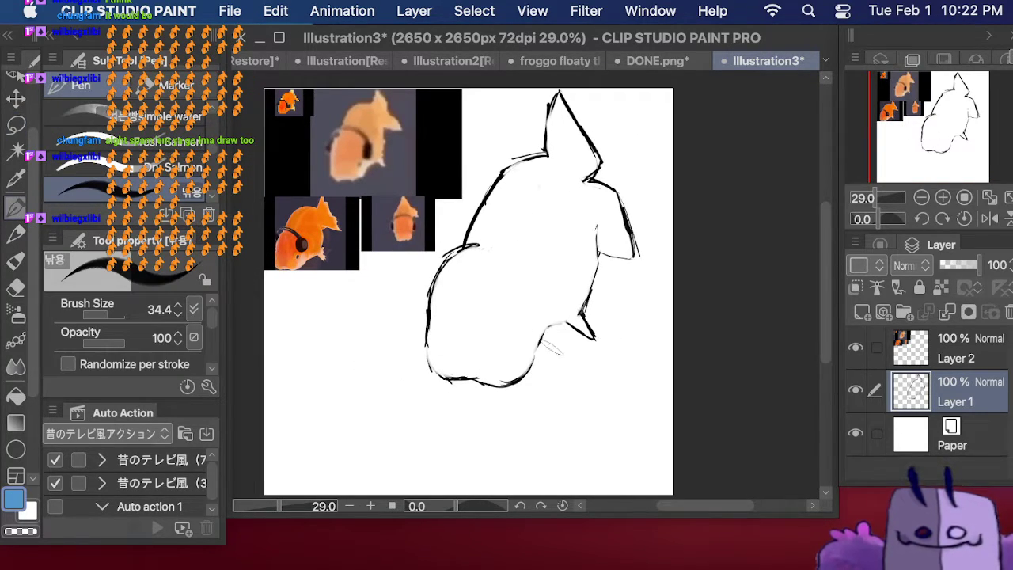
{"action": "left_click_drag", "start_coordinate": [517, 353], "coordinate": [520, 356]}
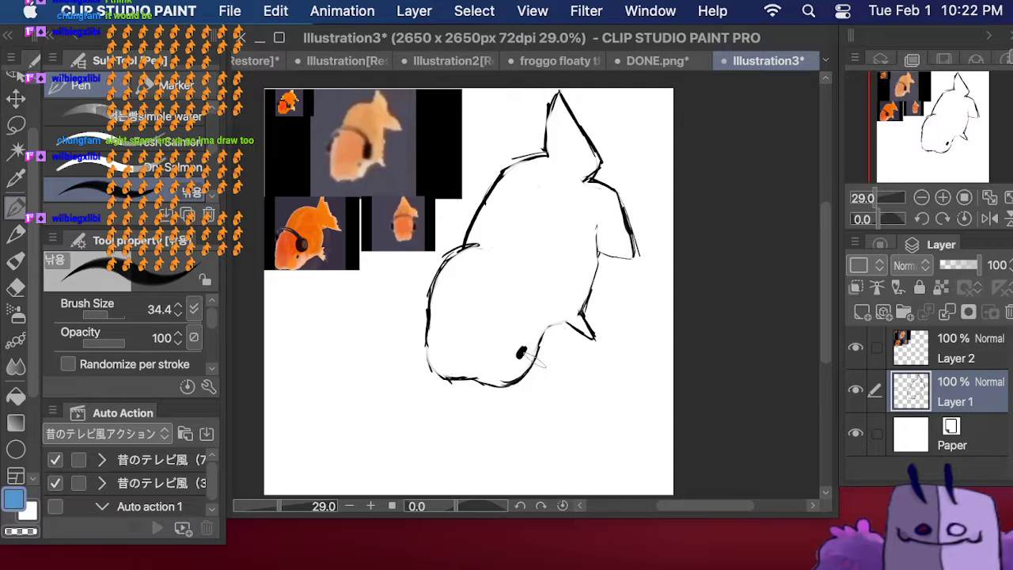
Step: Erase the small pointed fin at the body's lower right and redraw it as a jagged, spiky fin joined to the belly line
{"action": "left_click_drag", "start_coordinate": [550, 336], "coordinate": [572, 323]}
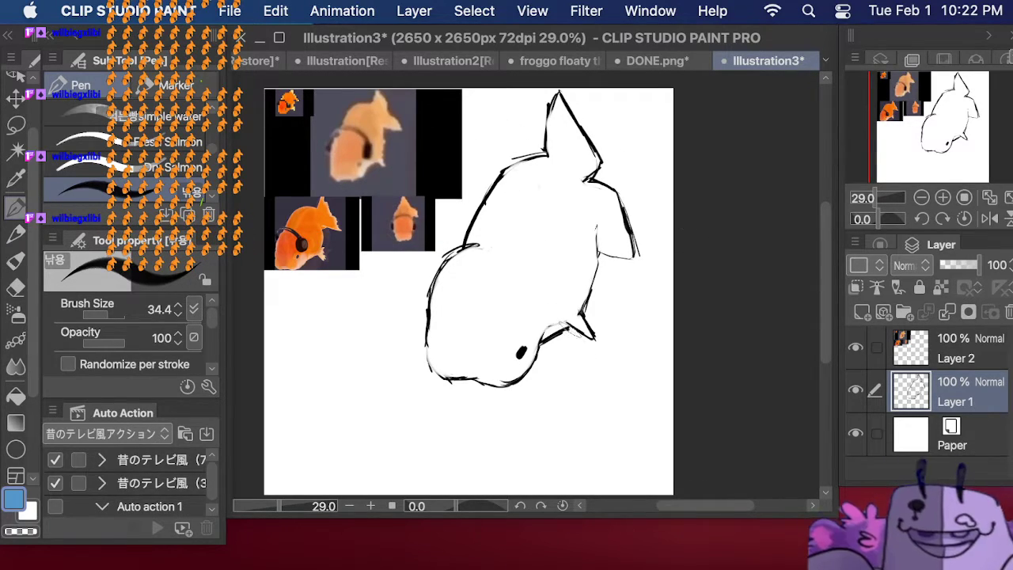
{"action": "mouse_move", "coordinate": [567, 329]}
{"action": "left_mouse_down"}
{"action": "mouse_move", "coordinate": [595, 353]}
{"action": "mouse_move", "coordinate": [573, 331]}
{"action": "mouse_move", "coordinate": [583, 328]}
{"action": "mouse_move", "coordinate": [543, 320]}
{"action": "left_mouse_up"}
{"action": "left_click", "coordinate": [15, 289]}
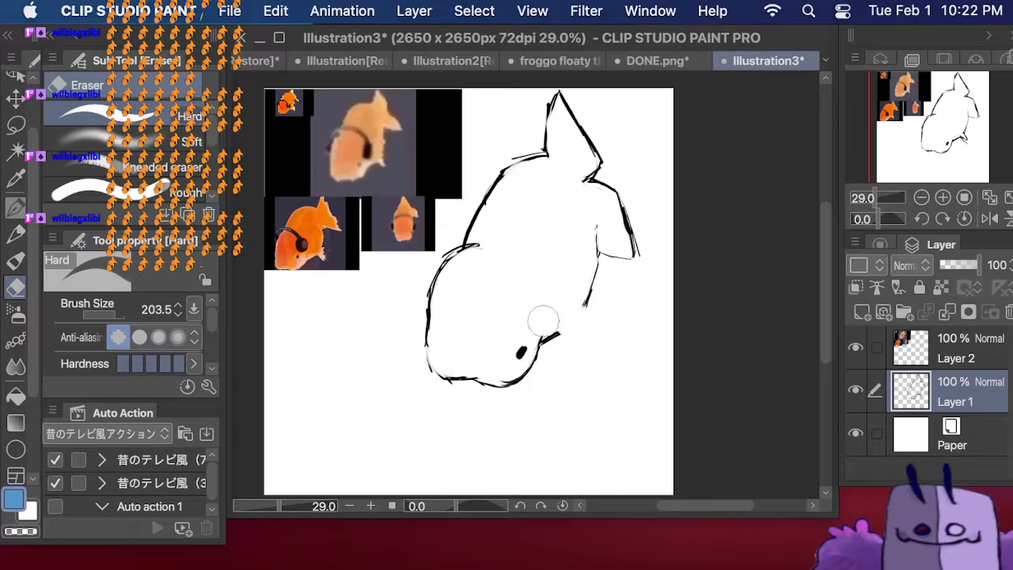
{"action": "left_click", "coordinate": [15, 207]}
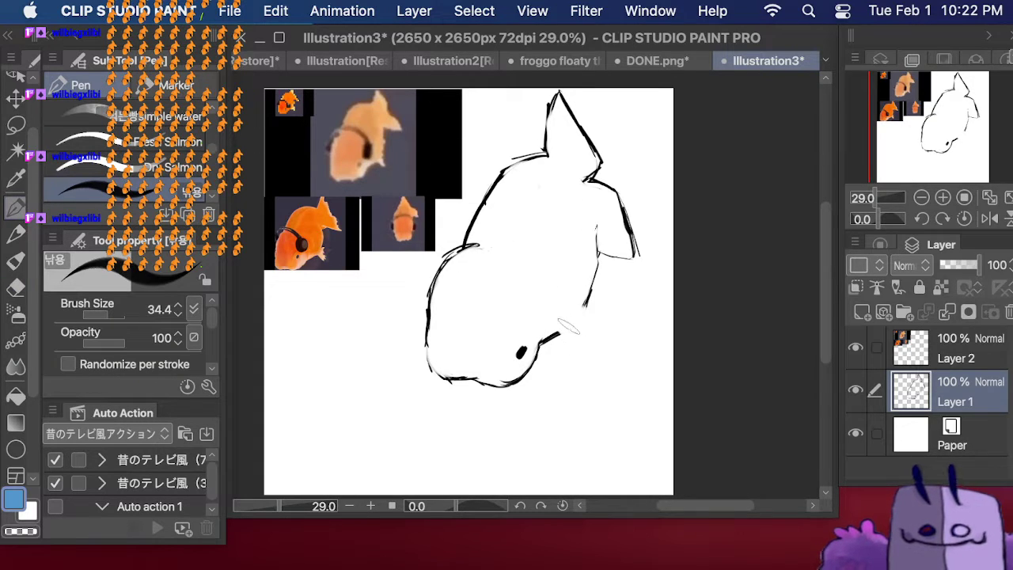
{"action": "left_click_drag", "start_coordinate": [559, 334], "coordinate": [585, 356]}
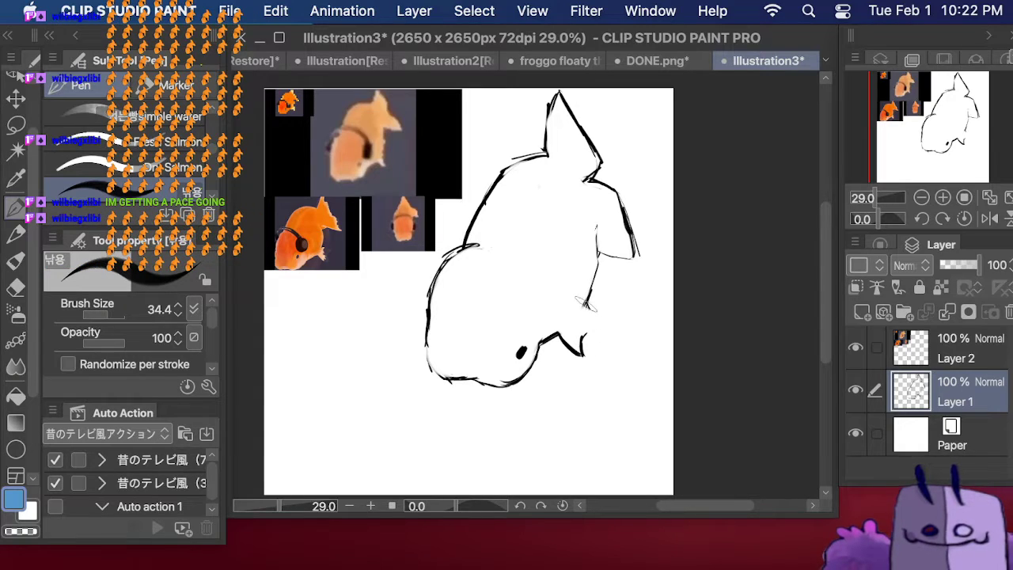
{"action": "mouse_move", "coordinate": [586, 305]}
{"action": "left_mouse_down"}
{"action": "mouse_move", "coordinate": [589, 338]}
{"action": "mouse_move", "coordinate": [598, 223]}
{"action": "mouse_move", "coordinate": [616, 217]}
{"action": "mouse_move", "coordinate": [619, 248]}
{"action": "mouse_move", "coordinate": [580, 329]}
{"action": "left_mouse_up"}
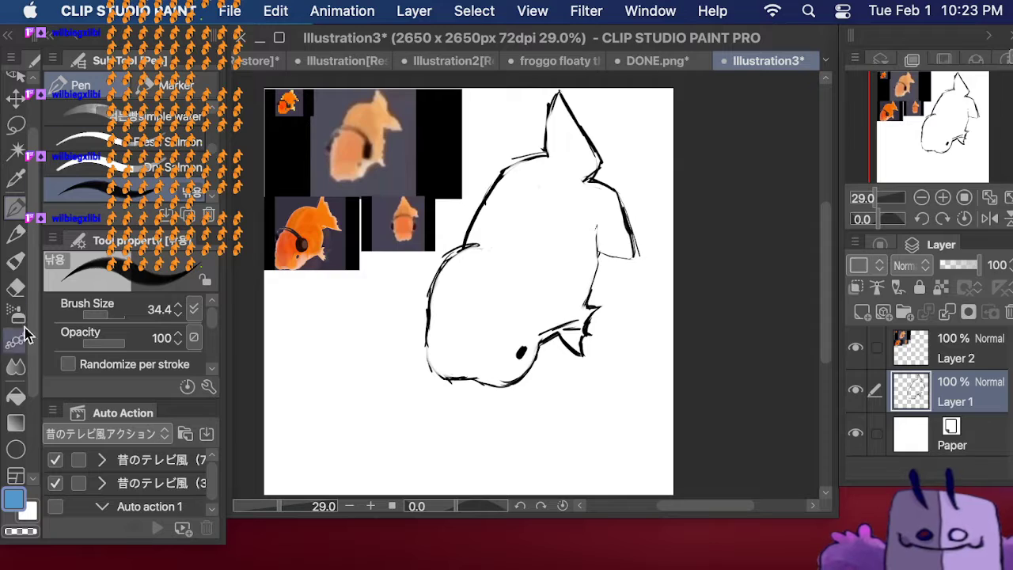
Step: Lasso the tail together with the fin on the body's right side, move them slightly to the right and deselect
{"action": "left_click", "coordinate": [16, 287]}
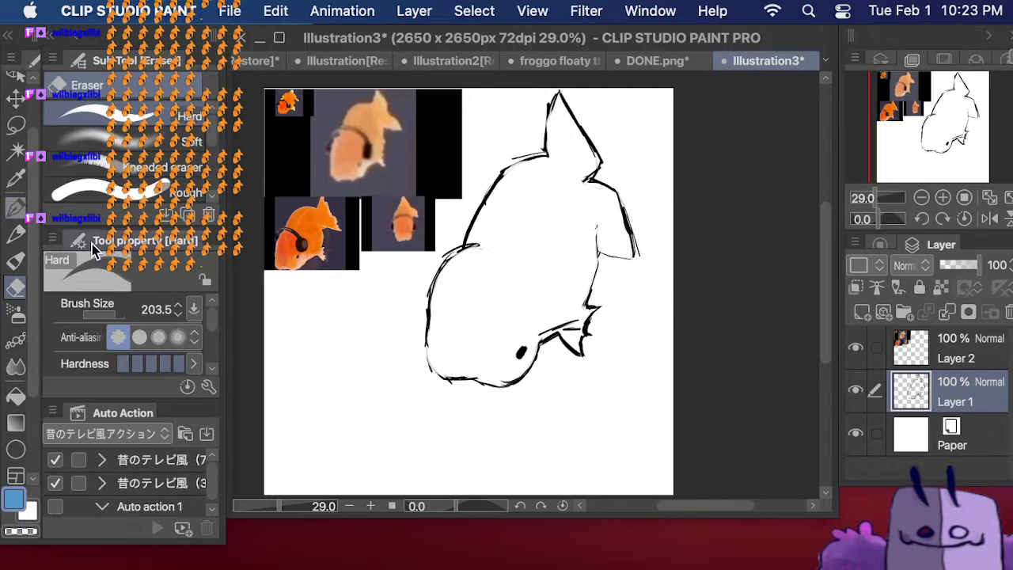
{"action": "left_click", "coordinate": [16, 124]}
{"action": "mouse_move", "coordinate": [543, 150]}
{"action": "left_mouse_down"}
{"action": "mouse_move", "coordinate": [596, 246]}
{"action": "mouse_move", "coordinate": [642, 86]}
{"action": "mouse_move", "coordinate": [531, 149]}
{"action": "mouse_move", "coordinate": [544, 176]}
{"action": "left_mouse_up"}
{"action": "left_click", "coordinate": [668, 334]}
{"action": "left_click_drag", "start_coordinate": [625, 220], "coordinate": [653, 222]}
{"action": "key", "text": "Return"}
{"action": "key", "text": "ctrl+d"}
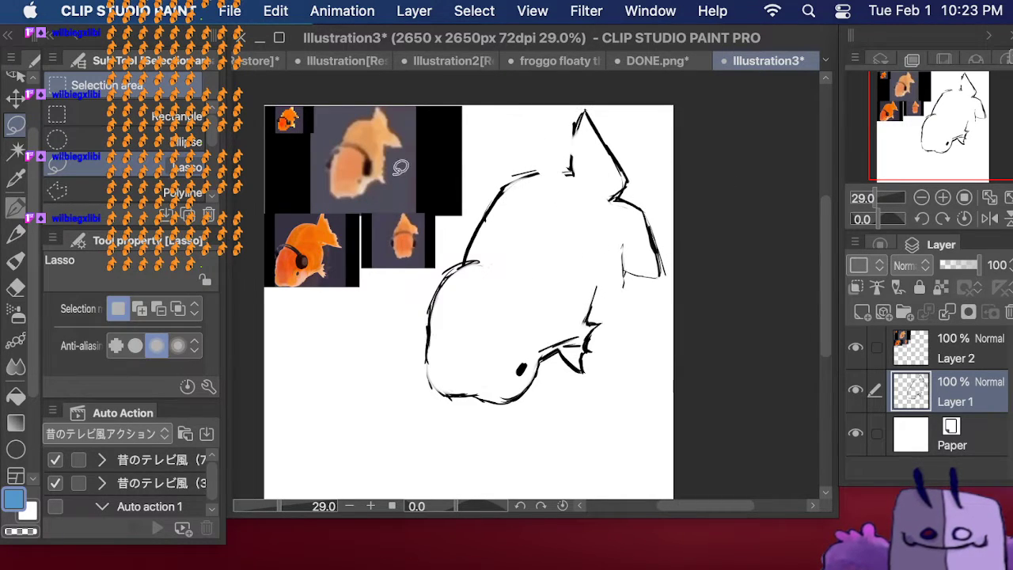
Step: Redraw the belly line between the two right-hand fins and reshape the back as a fuller curve reaching the tail
{"action": "left_click", "coordinate": [16, 207]}
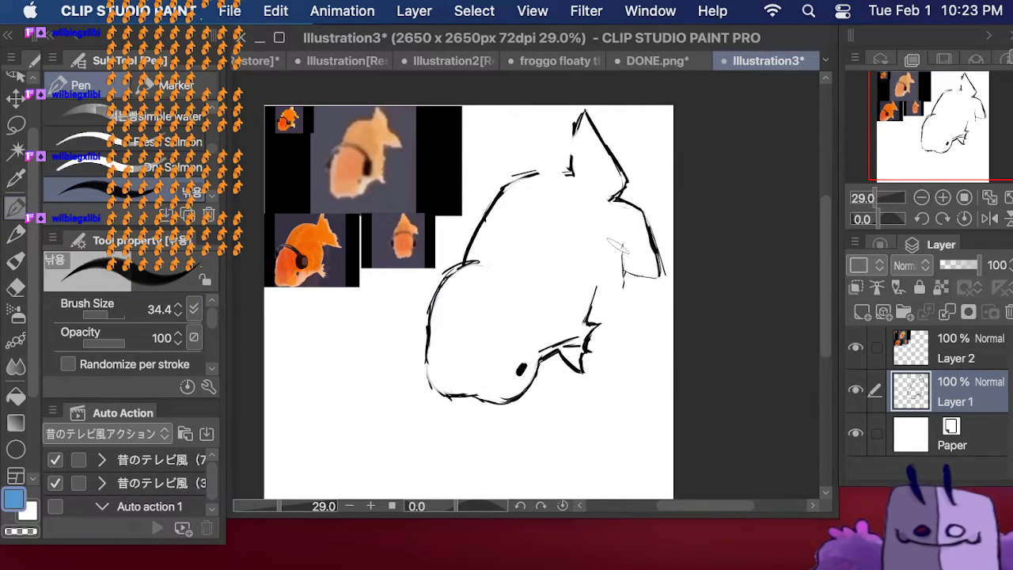
{"action": "mouse_move", "coordinate": [621, 248]}
{"action": "left_mouse_down"}
{"action": "mouse_move", "coordinate": [582, 317]}
{"action": "mouse_move", "coordinate": [621, 251]}
{"action": "mouse_move", "coordinate": [600, 304]}
{"action": "mouse_move", "coordinate": [582, 314]}
{"action": "mouse_move", "coordinate": [620, 273]}
{"action": "left_mouse_up"}
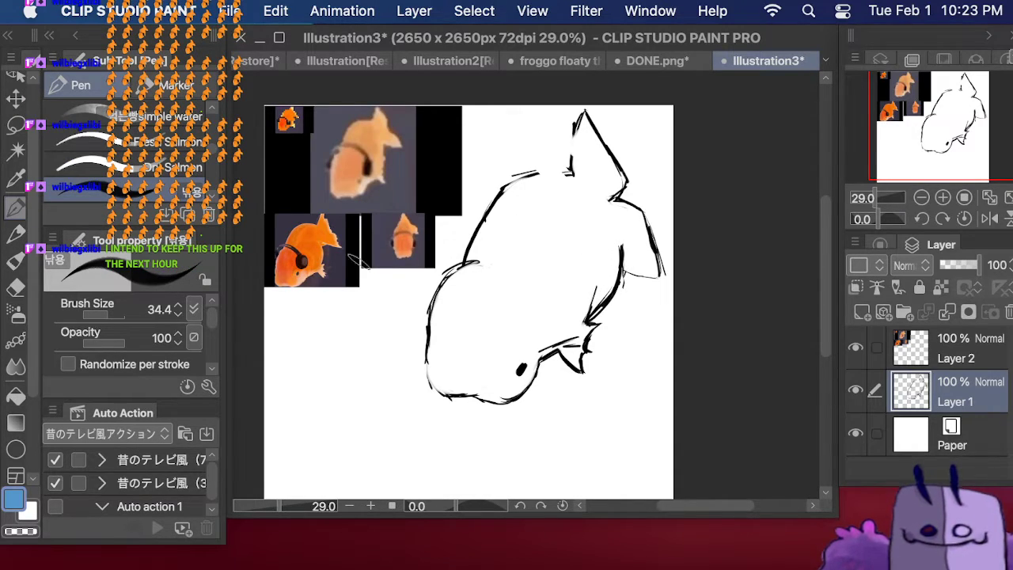
{"action": "key", "text": "e"}
{"action": "mouse_move", "coordinate": [532, 163]}
{"action": "left_mouse_down"}
{"action": "mouse_move", "coordinate": [470, 242]}
{"action": "mouse_move", "coordinate": [576, 123]}
{"action": "mouse_move", "coordinate": [460, 252]}
{"action": "left_mouse_up"}
{"action": "key", "text": "p"}
{"action": "mouse_move", "coordinate": [484, 222]}
{"action": "left_mouse_down"}
{"action": "mouse_move", "coordinate": [468, 259]}
{"action": "mouse_move", "coordinate": [486, 204]}
{"action": "mouse_move", "coordinate": [532, 165]}
{"action": "mouse_move", "coordinate": [450, 266]}
{"action": "mouse_move", "coordinate": [525, 173]}
{"action": "left_mouse_up"}
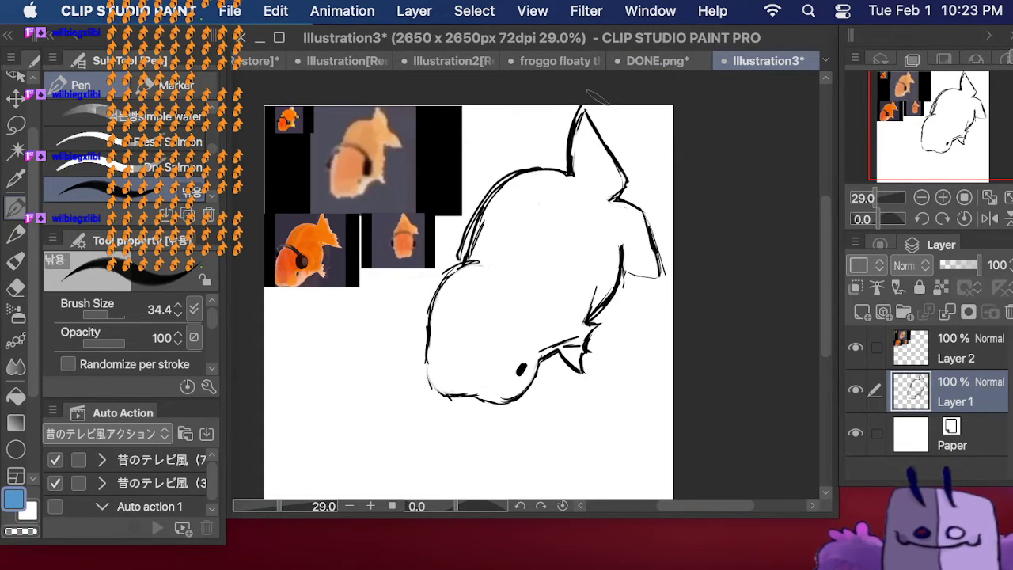
Step: Erase and redraw the tail's right edge, then thicken the outline of the fin below it
{"action": "mouse_move", "coordinate": [595, 106]}
{"action": "left_mouse_down"}
{"action": "mouse_move", "coordinate": [632, 168]}
{"action": "mouse_move", "coordinate": [593, 103]}
{"action": "mouse_move", "coordinate": [607, 152]}
{"action": "mouse_move", "coordinate": [587, 162]}
{"action": "mouse_move", "coordinate": [583, 129]}
{"action": "left_mouse_up"}
{"action": "left_click", "coordinate": [15, 288]}
{"action": "left_click", "coordinate": [15, 207]}
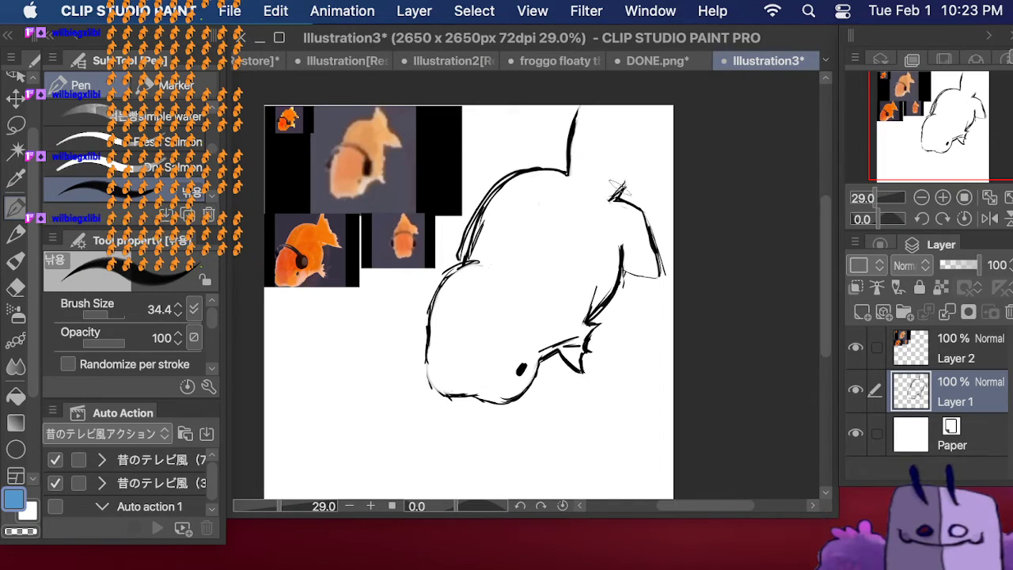
{"action": "mouse_move", "coordinate": [618, 190]}
{"action": "left_mouse_down"}
{"action": "mouse_move", "coordinate": [615, 147]}
{"action": "mouse_move", "coordinate": [631, 171]}
{"action": "mouse_move", "coordinate": [584, 95]}
{"action": "mouse_move", "coordinate": [572, 129]}
{"action": "mouse_move", "coordinate": [594, 98]}
{"action": "mouse_move", "coordinate": [623, 175]}
{"action": "mouse_move", "coordinate": [615, 201]}
{"action": "mouse_move", "coordinate": [650, 238]}
{"action": "left_mouse_up"}
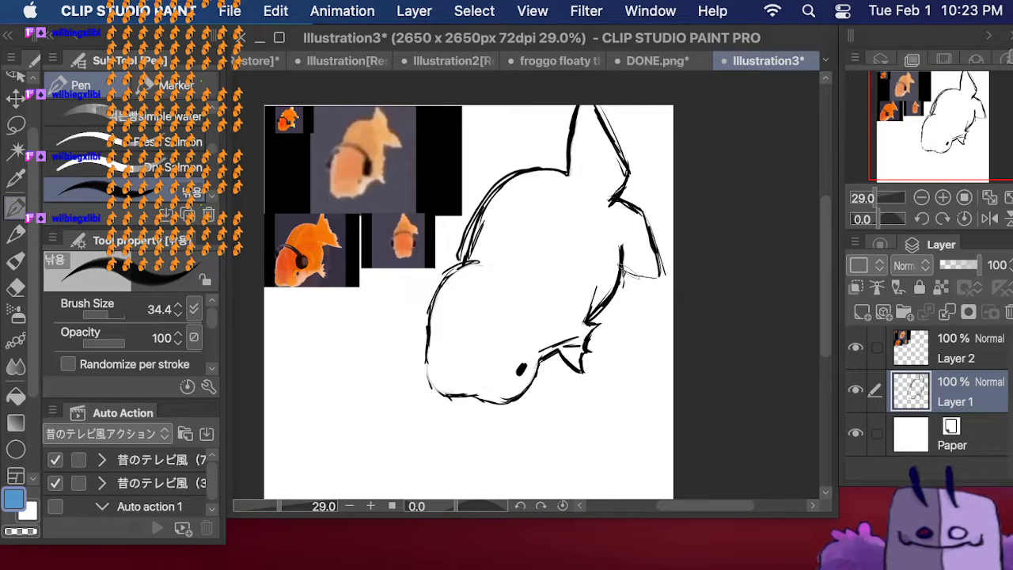
{"action": "left_click_drag", "start_coordinate": [624, 271], "coordinate": [661, 281]}
{"action": "mouse_move", "coordinate": [651, 229]}
{"action": "left_mouse_down"}
{"action": "mouse_move", "coordinate": [672, 285]}
{"action": "mouse_move", "coordinate": [643, 278]}
{"action": "left_mouse_up"}
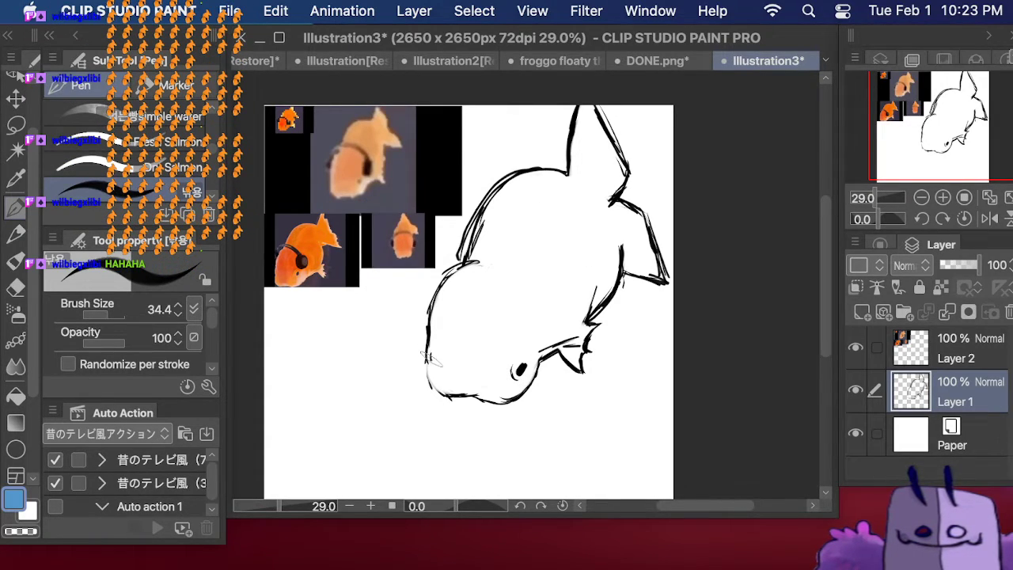
{"action": "left_click_drag", "start_coordinate": [430, 358], "coordinate": [429, 357]}
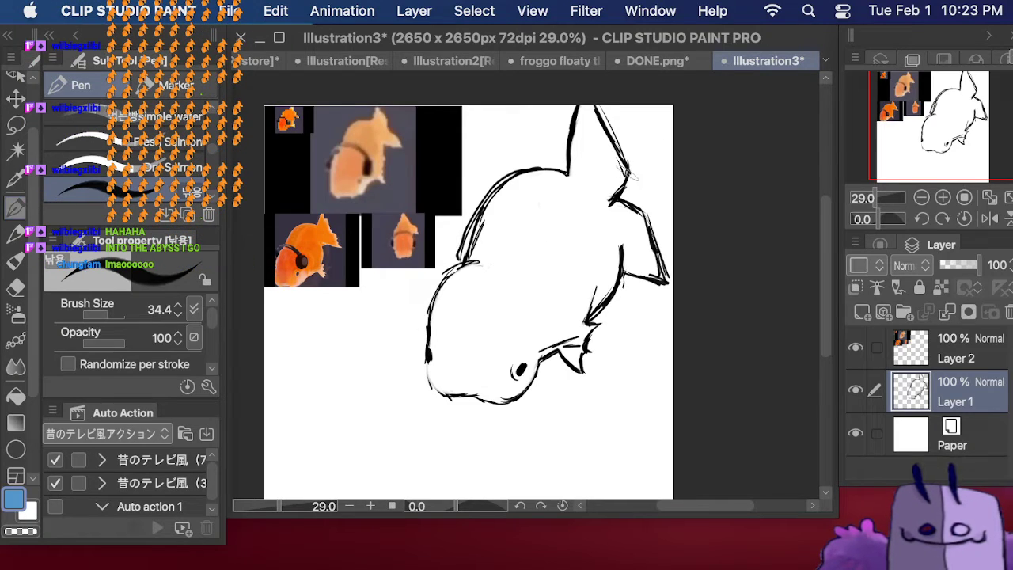
{"action": "key", "text": "super+z"}
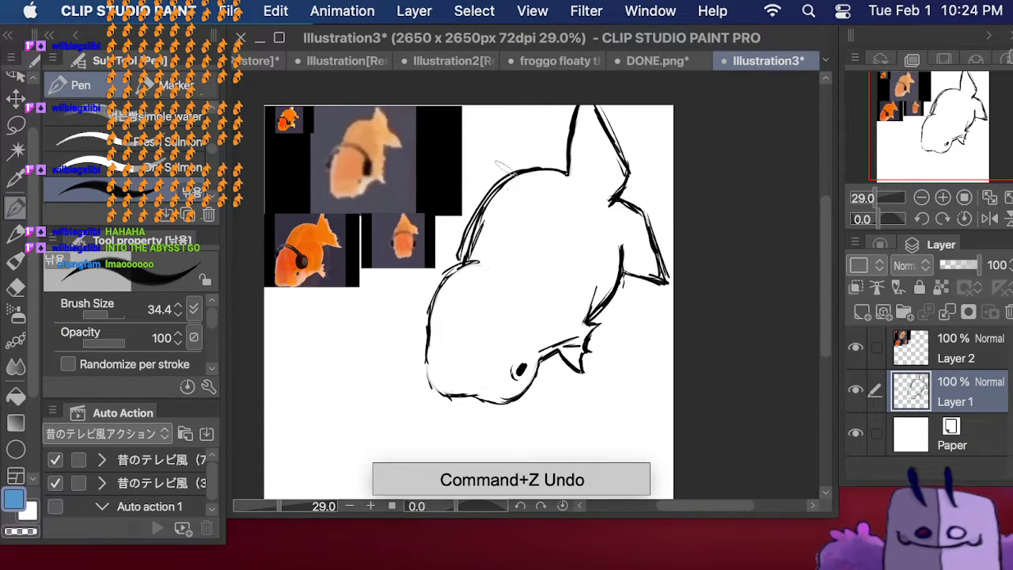
{"action": "left_click_drag", "start_coordinate": [531, 317], "coordinate": [523, 370]}
{"action": "key", "text": "super+z"}
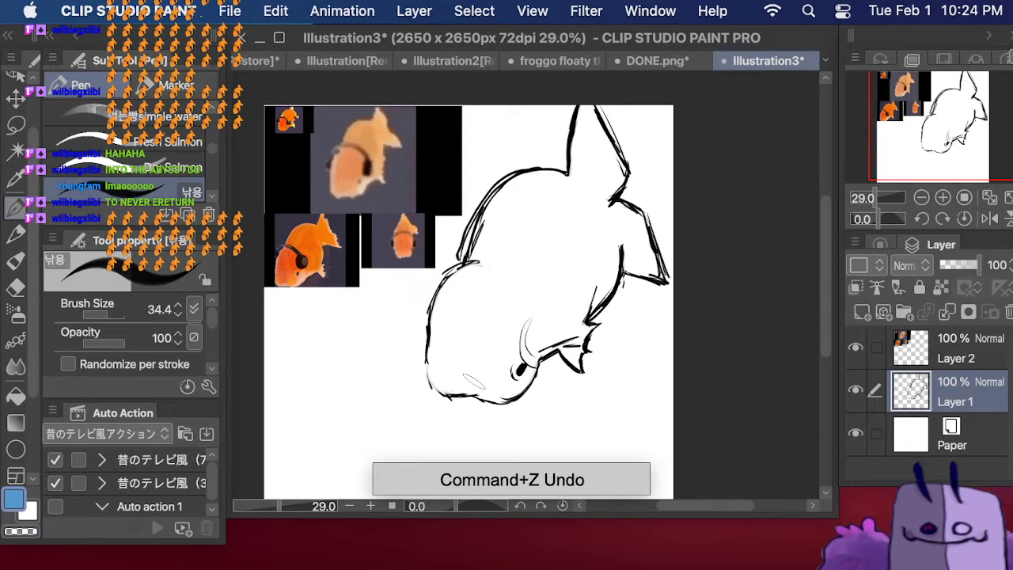
{"action": "key", "text": "super+z"}
Step: Draw a tall double-lined oval headphone ear cup on the right side of the head, just above the eye
{"action": "mouse_move", "coordinate": [531, 303]}
{"action": "left_mouse_down"}
{"action": "mouse_move", "coordinate": [531, 365]}
{"action": "mouse_move", "coordinate": [521, 317]}
{"action": "mouse_move", "coordinate": [557, 325]}
{"action": "mouse_move", "coordinate": [540, 369]}
{"action": "mouse_move", "coordinate": [549, 365]}
{"action": "left_mouse_up"}
{"action": "left_click_drag", "start_coordinate": [519, 324], "coordinate": [525, 343]}
{"action": "mouse_move", "coordinate": [546, 292]}
{"action": "left_mouse_down"}
{"action": "mouse_move", "coordinate": [514, 346]}
{"action": "mouse_move", "coordinate": [560, 372]}
{"action": "mouse_move", "coordinate": [530, 298]}
{"action": "mouse_move", "coordinate": [525, 348]}
{"action": "left_mouse_up"}
{"action": "left_click_drag", "start_coordinate": [526, 348], "coordinate": [557, 375]}
{"action": "left_click_drag", "start_coordinate": [538, 307], "coordinate": [559, 372]}
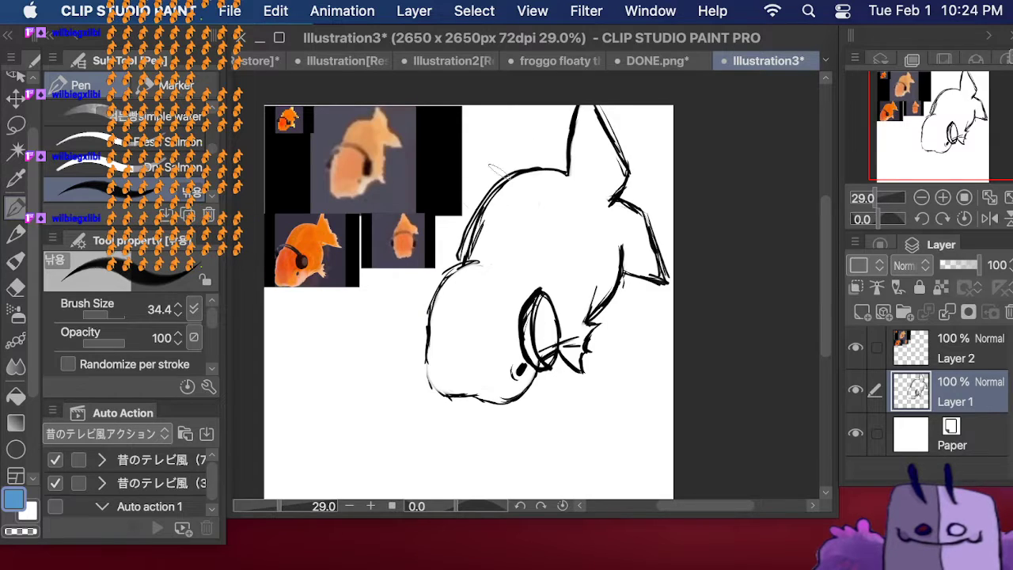
Step: Draw a thick curved headphone band from the head's left side over its top to the ear cup
{"action": "left_click_drag", "start_coordinate": [429, 307], "coordinate": [421, 345]}
{"action": "mouse_move", "coordinate": [430, 302]}
{"action": "left_mouse_down"}
{"action": "mouse_move", "coordinate": [420, 323]}
{"action": "mouse_move", "coordinate": [457, 266]}
{"action": "mouse_move", "coordinate": [498, 266]}
{"action": "mouse_move", "coordinate": [545, 295]}
{"action": "mouse_move", "coordinate": [448, 266]}
{"action": "mouse_move", "coordinate": [424, 315]}
{"action": "left_mouse_up"}
{"action": "mouse_move", "coordinate": [514, 271]}
{"action": "left_mouse_down"}
{"action": "mouse_move", "coordinate": [545, 291]}
{"action": "mouse_move", "coordinate": [491, 250]}
{"action": "mouse_move", "coordinate": [544, 289]}
{"action": "mouse_move", "coordinate": [559, 334]}
{"action": "mouse_move", "coordinate": [549, 366]}
{"action": "left_mouse_up"}
{"action": "key", "text": "super+z"}
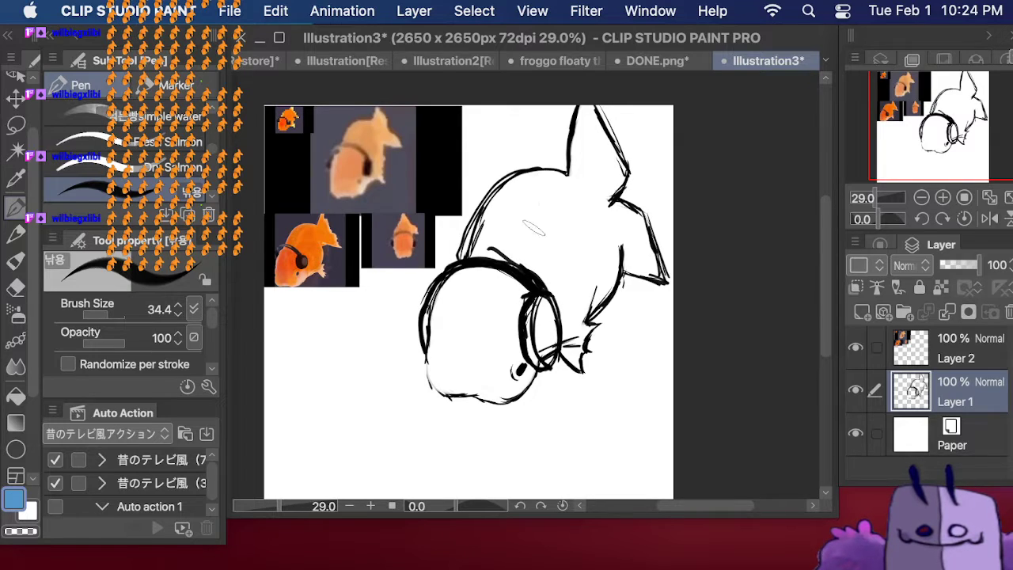
Step: Erase the lines crossing the ear cup's right side, redraw its outer edge wider and trim the headband's left end
{"action": "left_click", "coordinate": [15, 287]}
{"action": "mouse_move", "coordinate": [559, 302]}
{"action": "left_mouse_down"}
{"action": "mouse_move", "coordinate": [547, 361]}
{"action": "mouse_move", "coordinate": [538, 315]}
{"action": "mouse_move", "coordinate": [531, 351]}
{"action": "mouse_move", "coordinate": [537, 300]}
{"action": "mouse_move", "coordinate": [531, 334]}
{"action": "mouse_move", "coordinate": [538, 303]}
{"action": "mouse_move", "coordinate": [534, 350]}
{"action": "mouse_move", "coordinate": [534, 312]}
{"action": "mouse_move", "coordinate": [565, 375]}
{"action": "left_mouse_up"}
{"action": "left_click", "coordinate": [15, 207]}
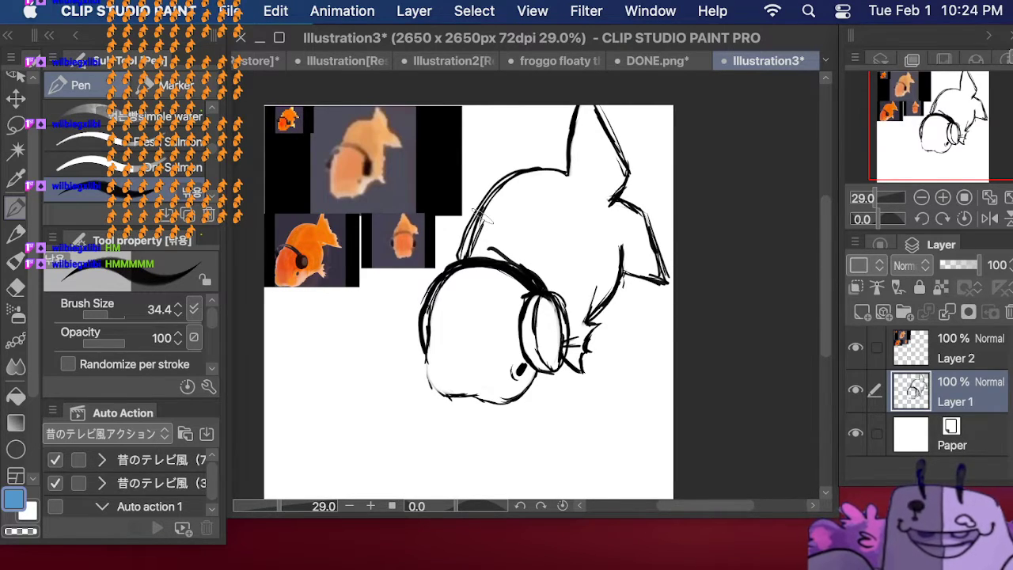
{"action": "key", "text": "e"}
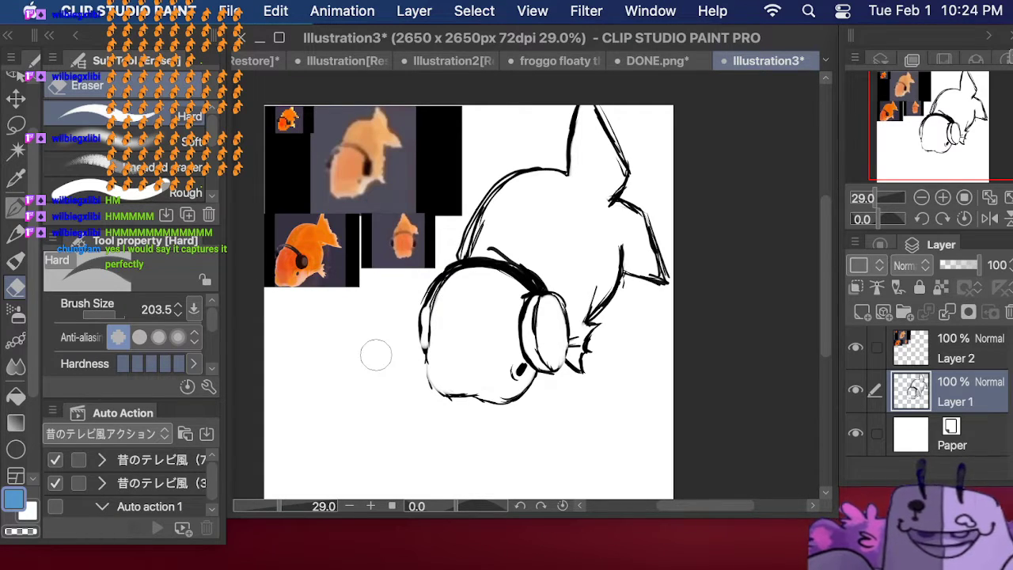
{"action": "left_click", "coordinate": [15, 209]}
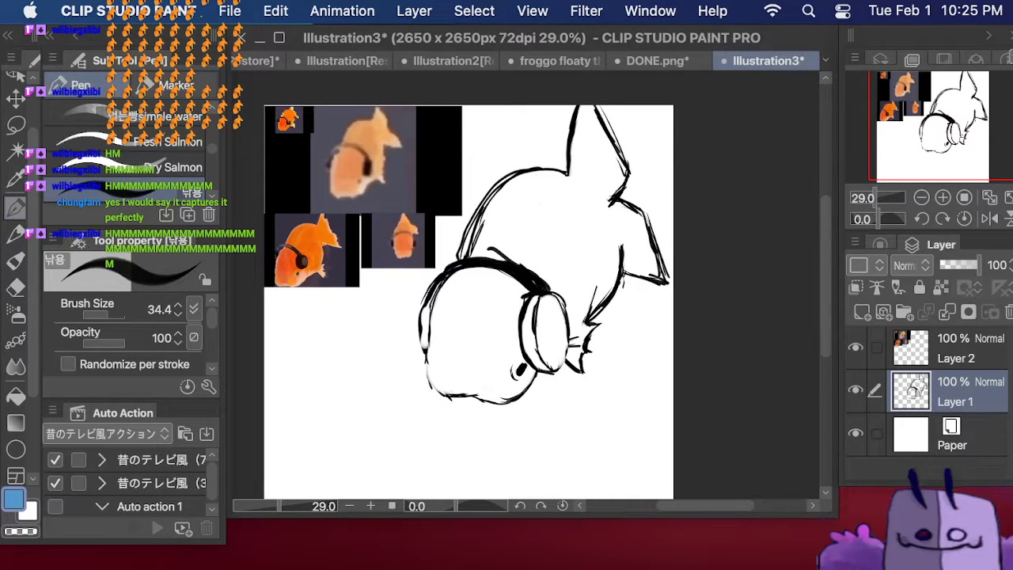
{"action": "key", "text": "Tab"}
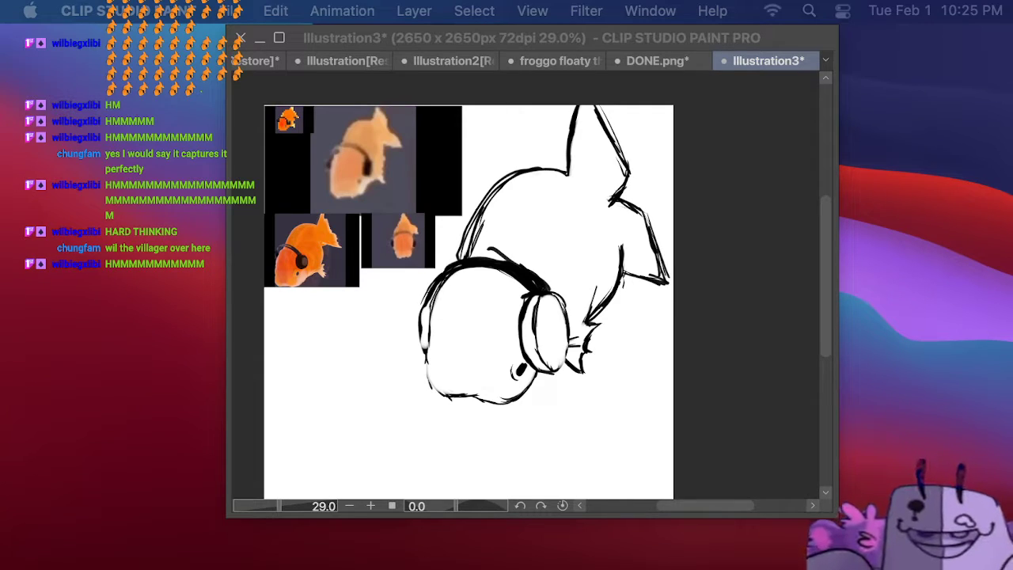
{"action": "key", "text": "Tab"}
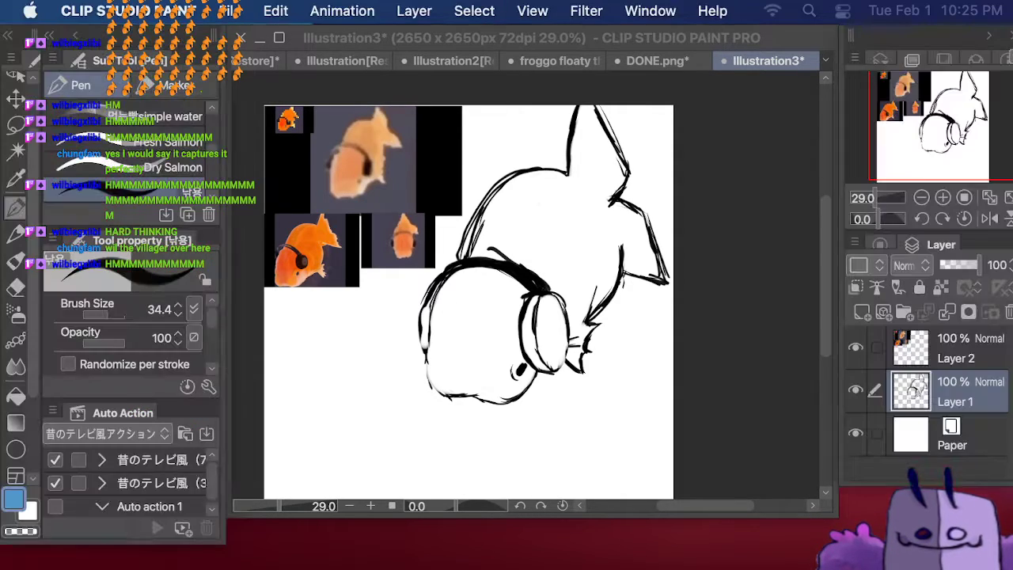
Step: Darken the head's lower left and bottom outline and erase the doubled line along the back above the headband
{"action": "left_click_drag", "start_coordinate": [430, 384], "coordinate": [429, 309]}
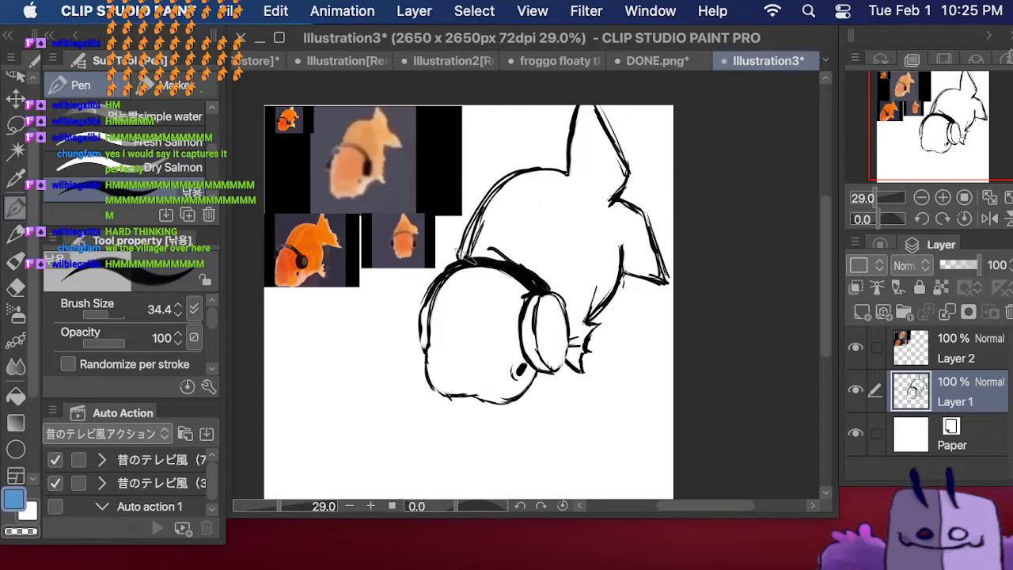
{"action": "left_click", "coordinate": [16, 287]}
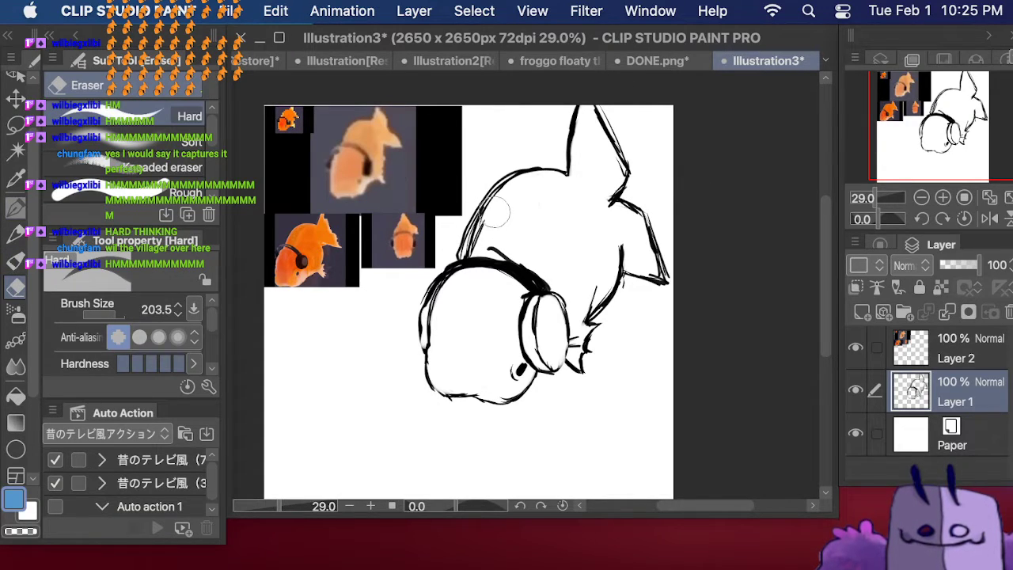
{"action": "mouse_move", "coordinate": [485, 214]}
{"action": "left_mouse_down"}
{"action": "mouse_move", "coordinate": [482, 241]}
{"action": "mouse_move", "coordinate": [483, 232]}
{"action": "mouse_move", "coordinate": [463, 245]}
{"action": "mouse_move", "coordinate": [464, 223]}
{"action": "mouse_move", "coordinate": [456, 248]}
{"action": "left_mouse_up"}
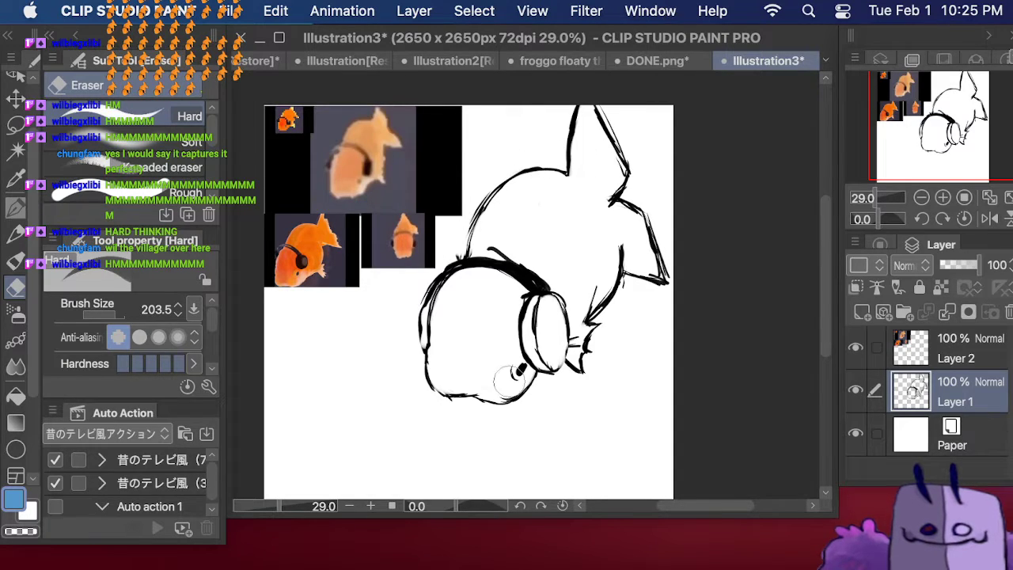
{"action": "left_click", "coordinate": [22, 210]}
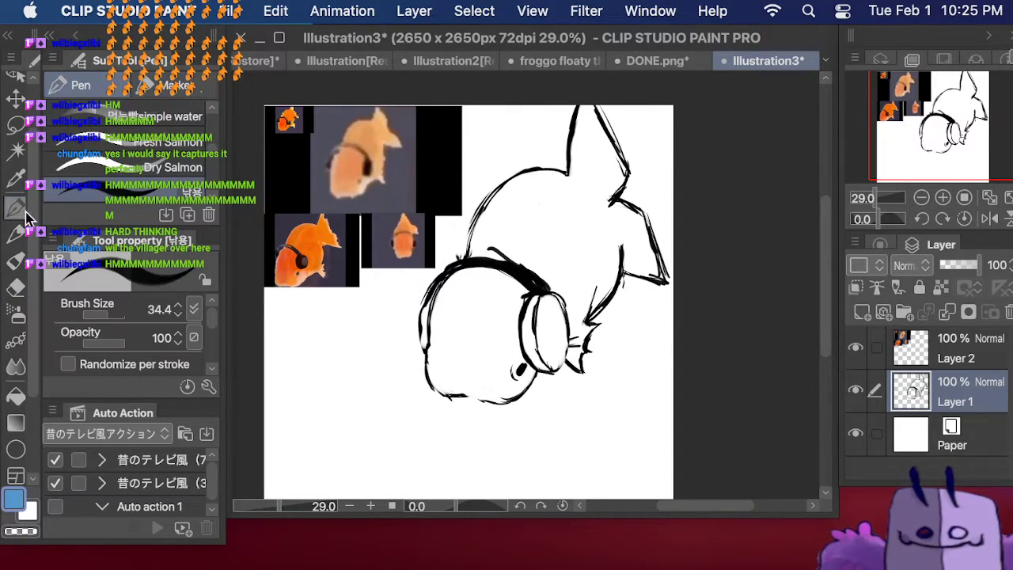
{"action": "left_click_drag", "start_coordinate": [459, 398], "coordinate": [489, 401]}
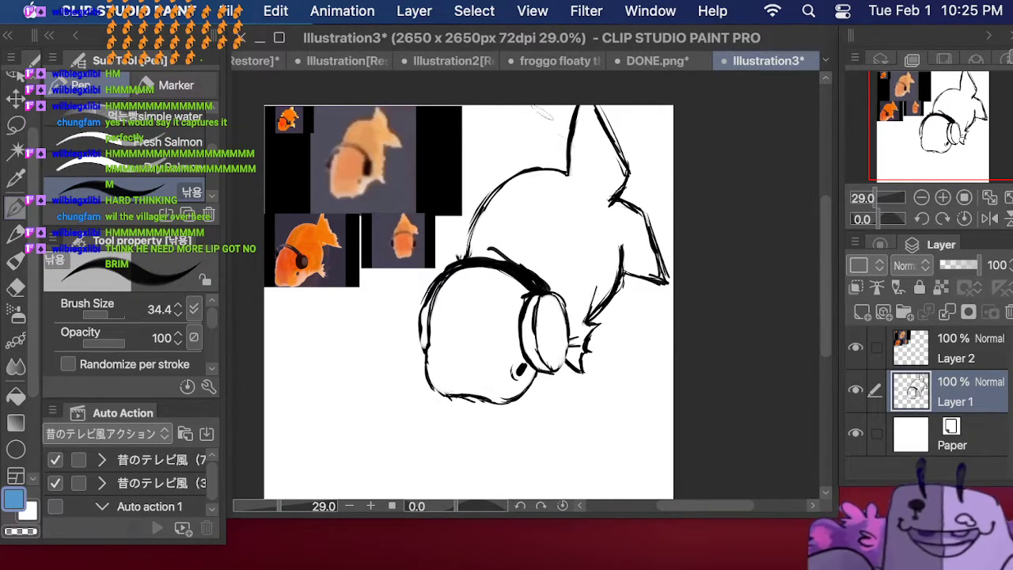
Step: Erase the head's lower left contour and redraw it bulging further outward below the headband
{"action": "left_click", "coordinate": [16, 287]}
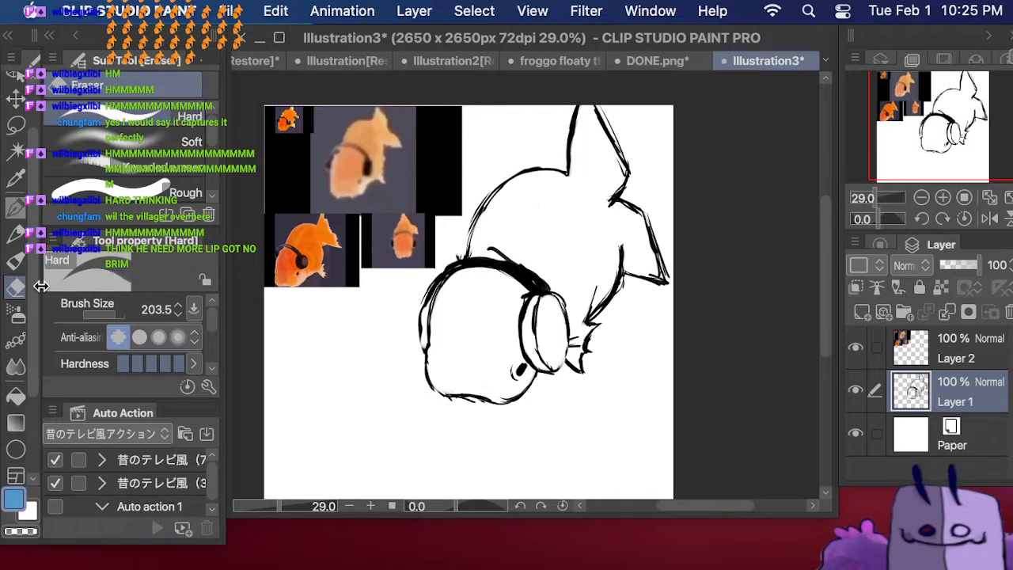
{"action": "mouse_move", "coordinate": [431, 348]}
{"action": "left_mouse_down"}
{"action": "mouse_move", "coordinate": [427, 362]}
{"action": "mouse_move", "coordinate": [444, 380]}
{"action": "left_mouse_up"}
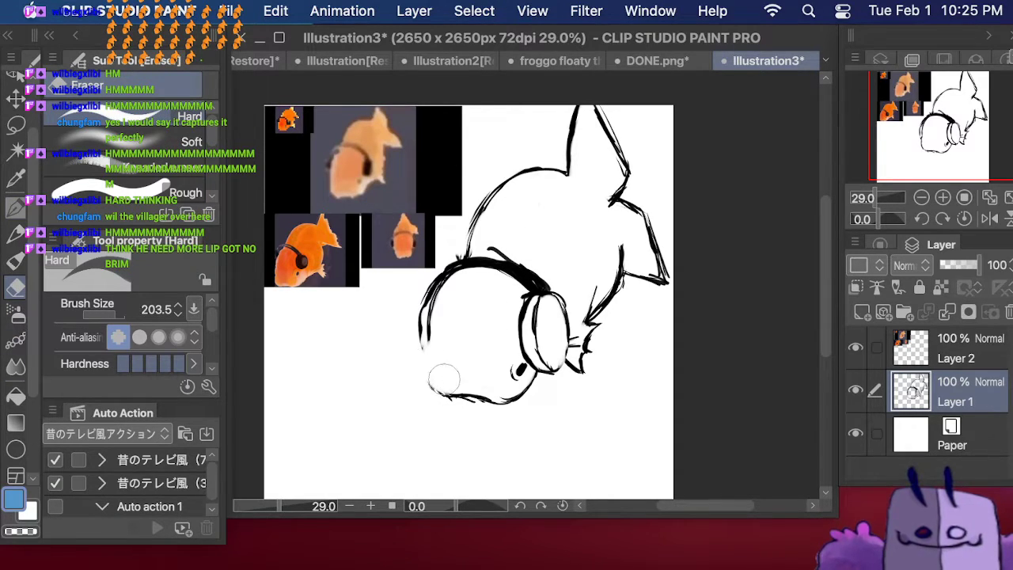
{"action": "left_click", "coordinate": [16, 208]}
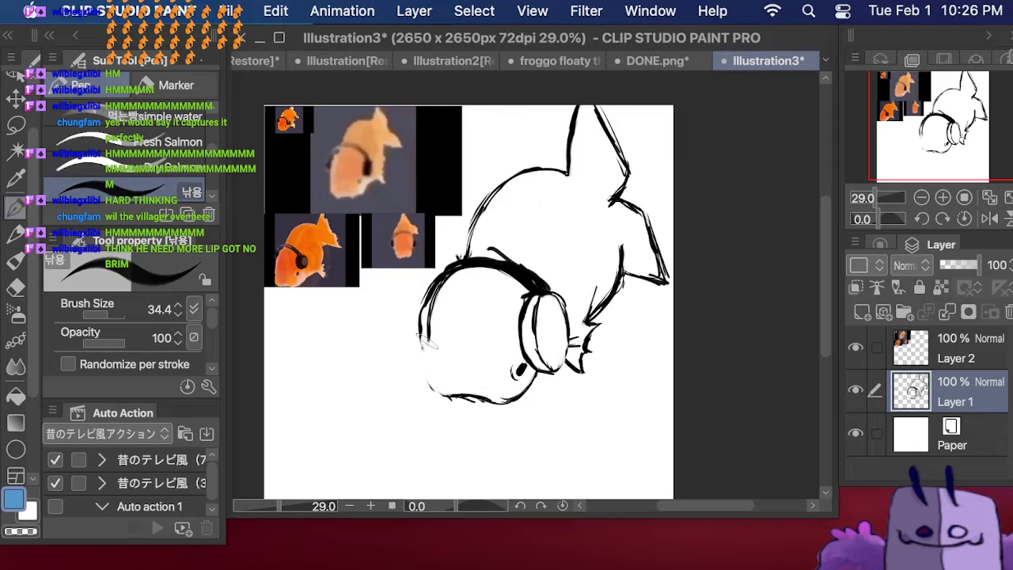
{"action": "mouse_move", "coordinate": [425, 349]}
{"action": "left_mouse_down"}
{"action": "mouse_move", "coordinate": [425, 370]}
{"action": "mouse_move", "coordinate": [457, 400]}
{"action": "left_mouse_up"}
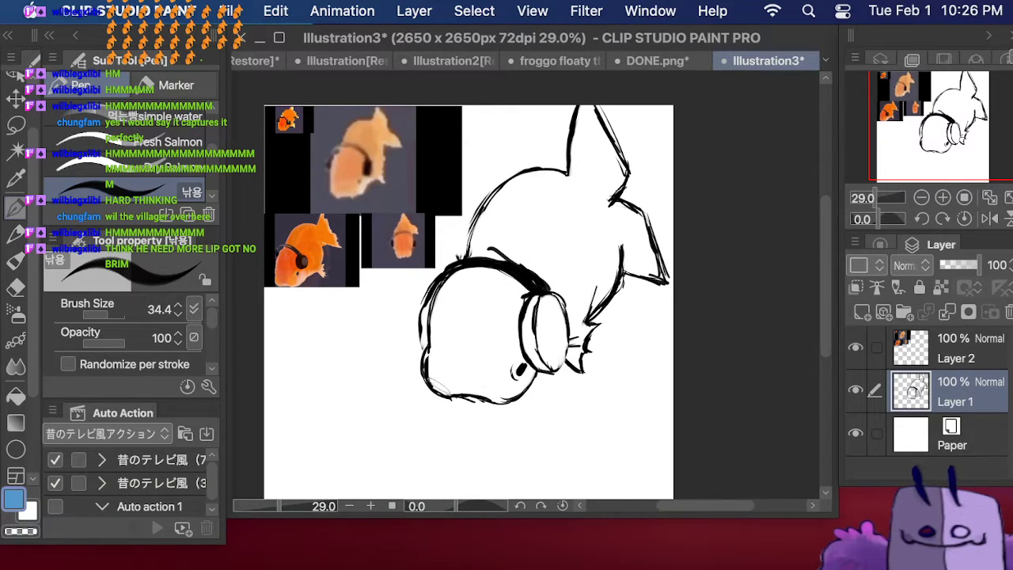
Step: Erase the doubled inner line at the headband's left end and redraw the stroke joining it to the face
{"action": "key", "text": "e"}
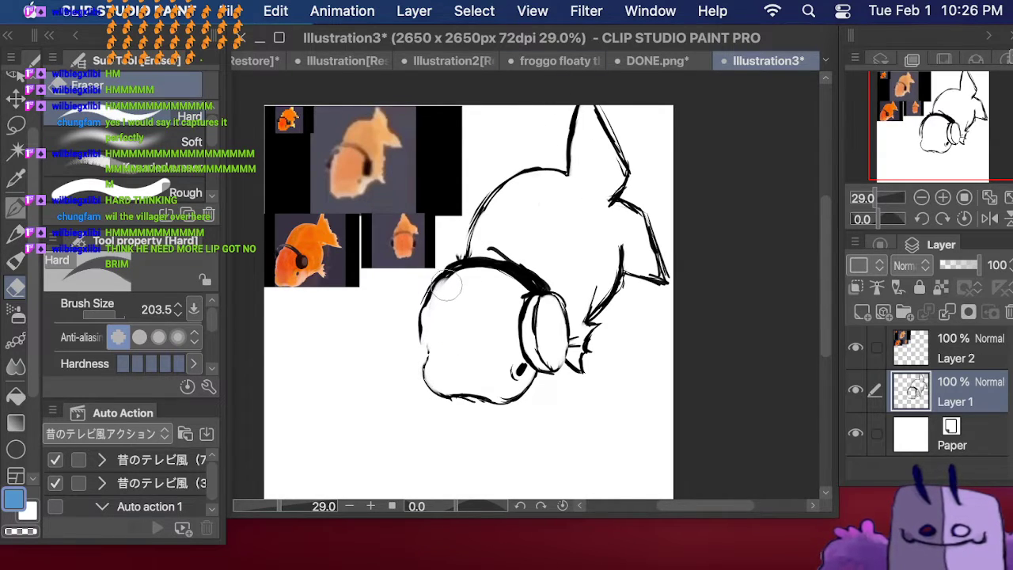
{"action": "key", "text": "p"}
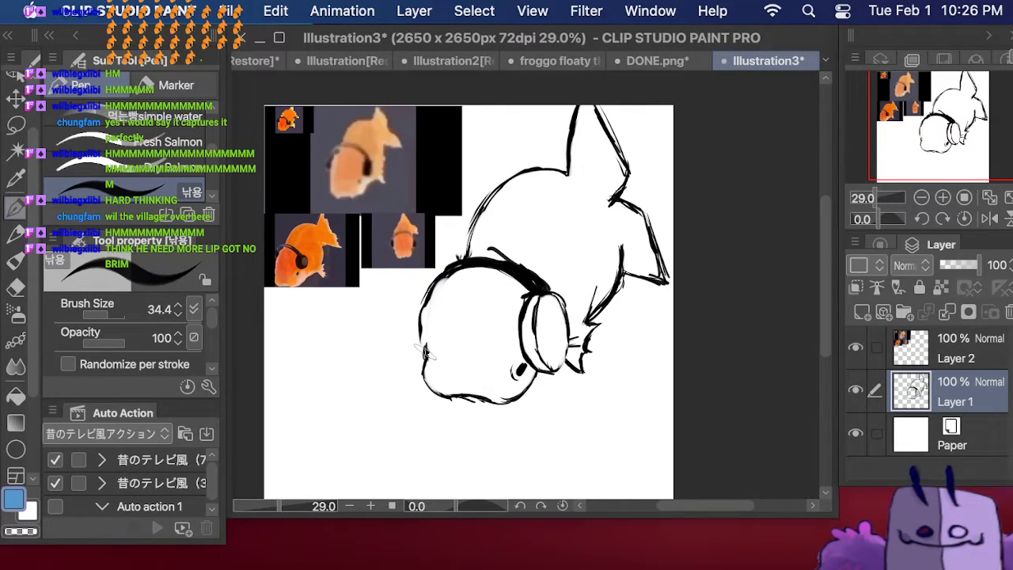
{"action": "mouse_move", "coordinate": [430, 307]}
{"action": "left_mouse_down"}
{"action": "mouse_move", "coordinate": [425, 339]}
{"action": "mouse_move", "coordinate": [426, 328]}
{"action": "left_mouse_up"}
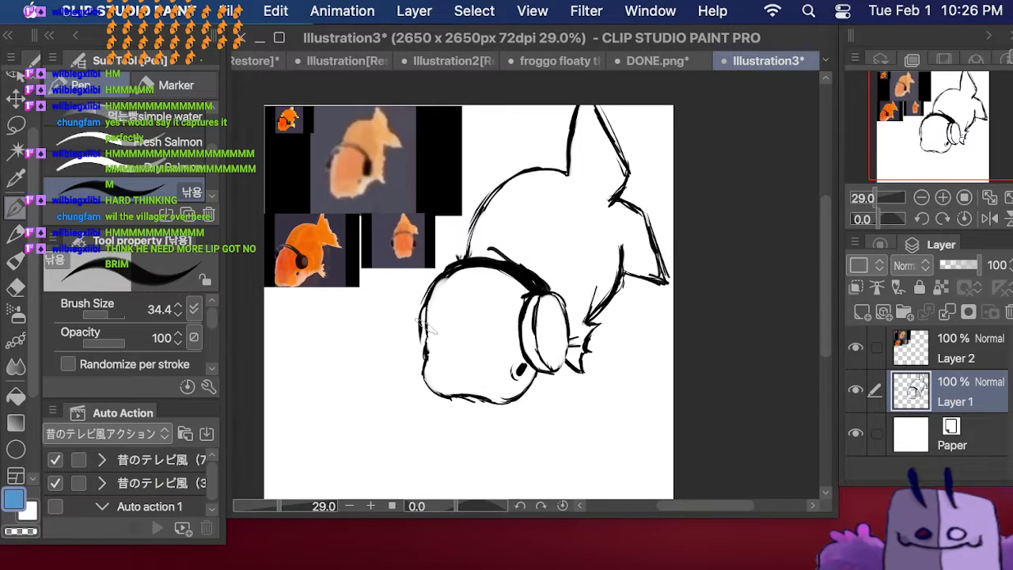
Step: Darken the head's left contour, outline the far ear cup there, and sketch a lip line along the bottom of the face
{"action": "left_click_drag", "start_coordinate": [446, 275], "coordinate": [425, 325]}
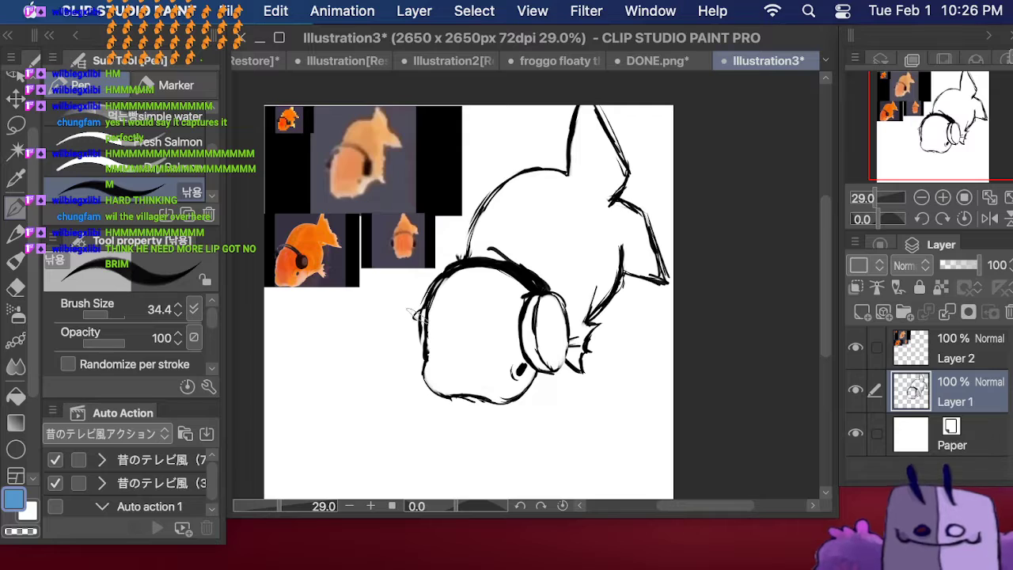
{"action": "left_click_drag", "start_coordinate": [419, 313], "coordinate": [421, 358]}
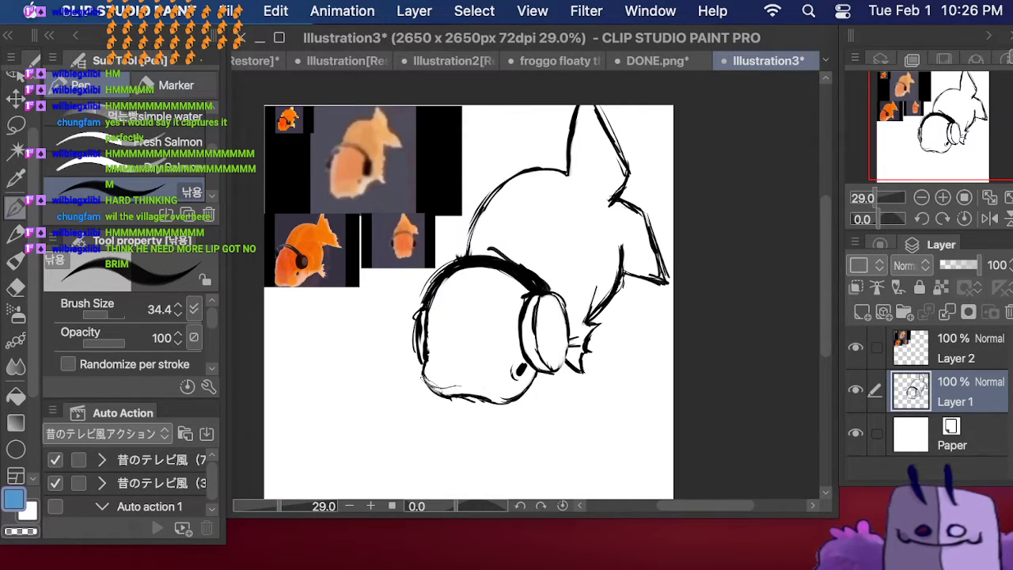
{"action": "left_click_drag", "start_coordinate": [424, 379], "coordinate": [490, 394]}
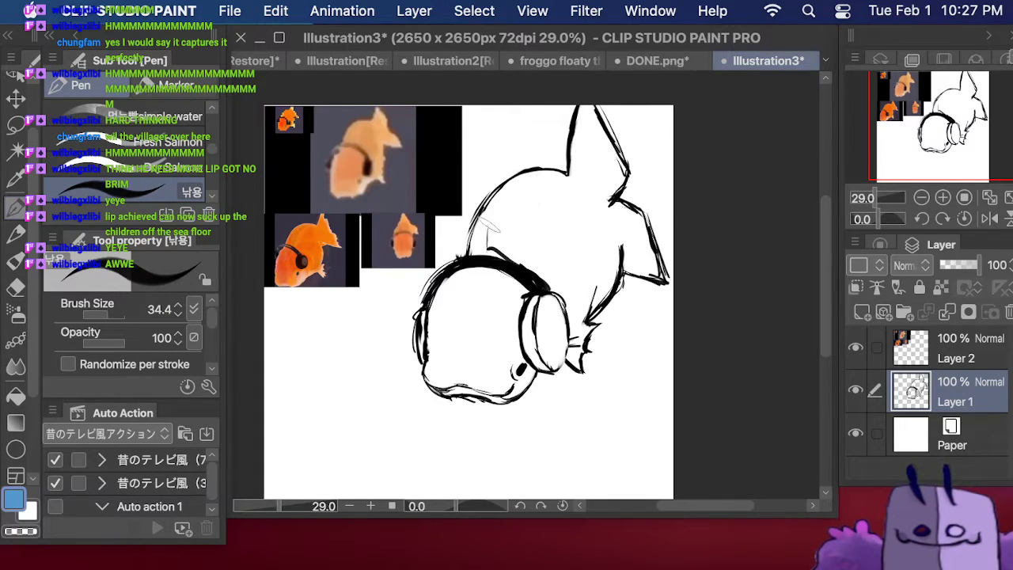
Step: Add light contour strokes inside the fish's back and near the tail base, and thicken the headband's left end
{"action": "mouse_move", "coordinate": [490, 236]}
{"action": "left_mouse_down"}
{"action": "mouse_move", "coordinate": [539, 174]}
{"action": "mouse_move", "coordinate": [499, 230]}
{"action": "mouse_move", "coordinate": [509, 206]}
{"action": "left_mouse_up"}
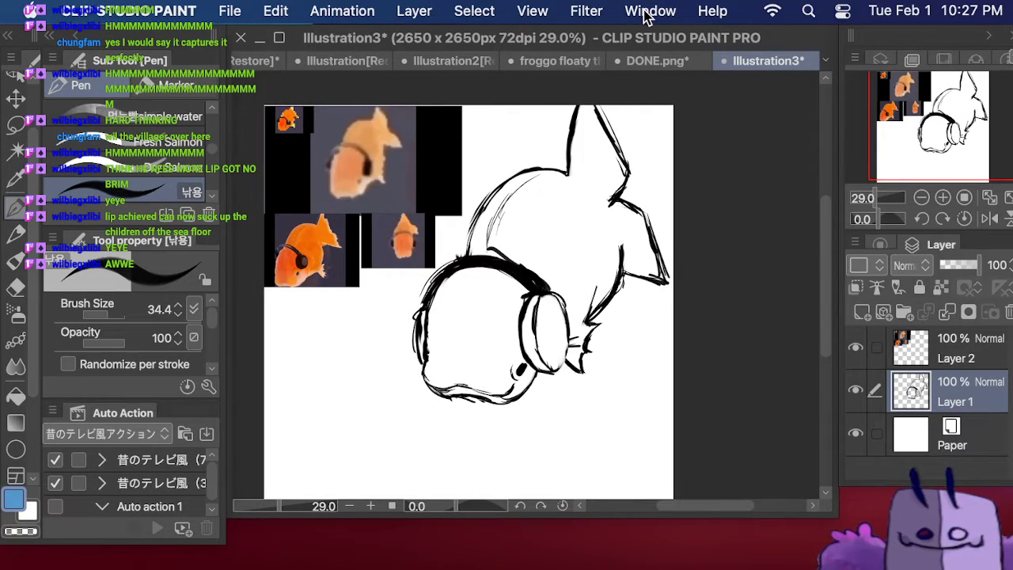
{"action": "mouse_move", "coordinate": [579, 181]}
{"action": "left_mouse_down"}
{"action": "mouse_move", "coordinate": [600, 169]}
{"action": "mouse_move", "coordinate": [624, 228]}
{"action": "left_mouse_up"}
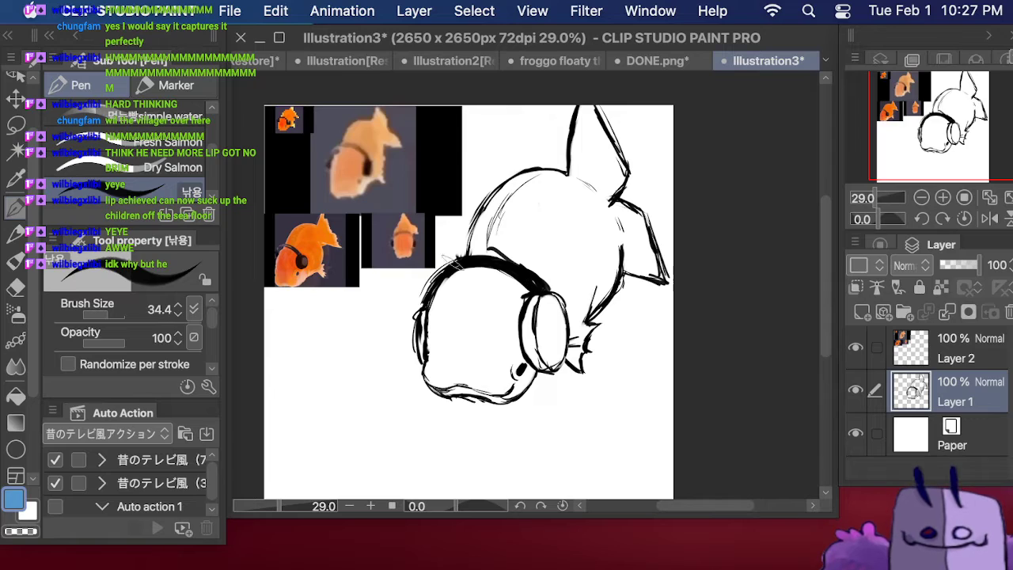
{"action": "left_click_drag", "start_coordinate": [463, 258], "coordinate": [416, 315]}
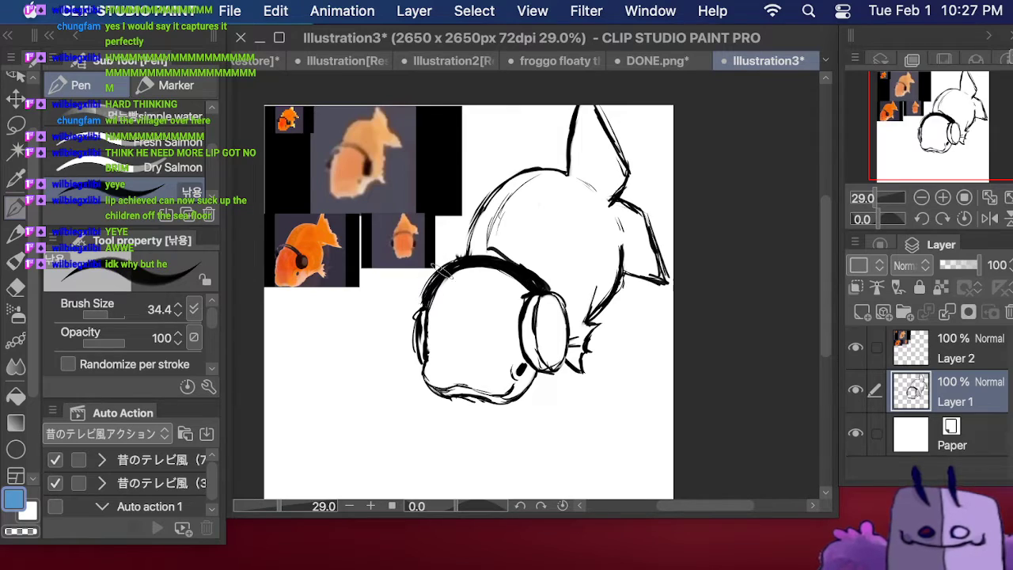
Step: Compare the sketch with its horizontally mirrored view to check the fish's proportions
{"action": "left_click", "coordinate": [989, 219]}
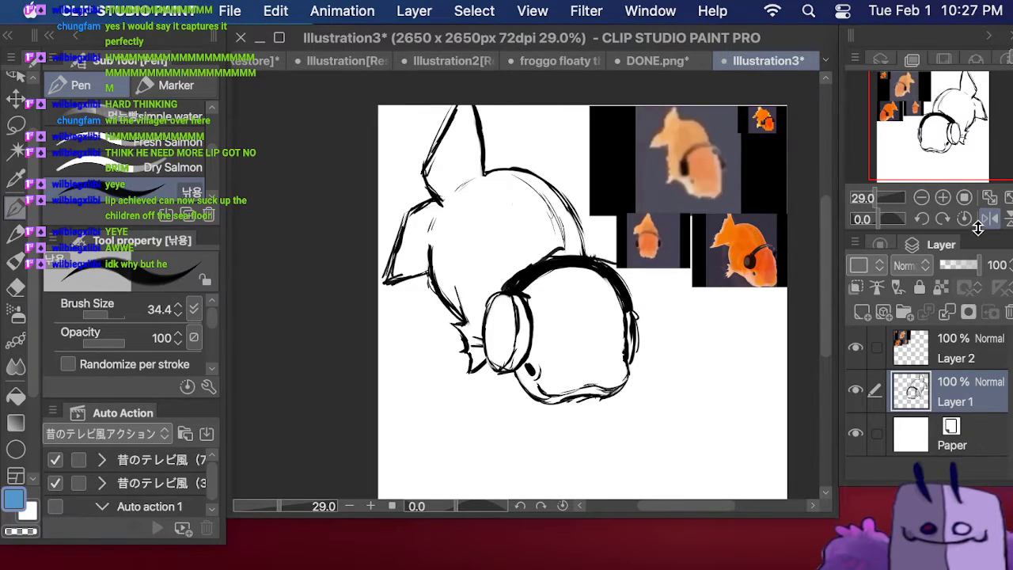
{"action": "left_click", "coordinate": [988, 219]}
{"action": "left_click", "coordinate": [990, 220]}
{"action": "left_click", "coordinate": [989, 219]}
{"action": "left_click", "coordinate": [991, 219]}
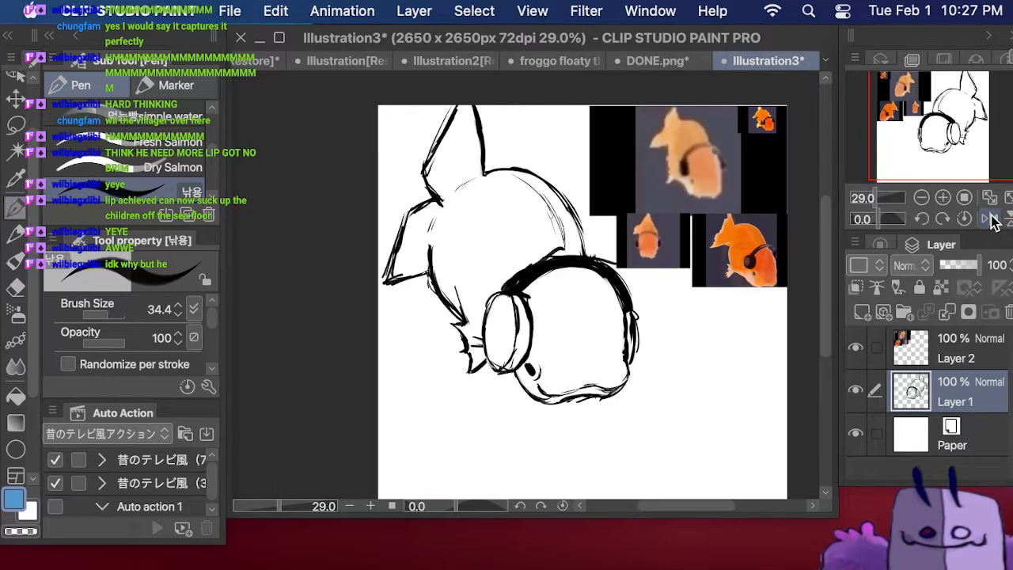
{"action": "left_click", "coordinate": [990, 219]}
{"action": "left_click", "coordinate": [989, 219]}
{"action": "left_click", "coordinate": [990, 219]}
{"action": "left_click", "coordinate": [991, 220]}
{"action": "left_click", "coordinate": [991, 220]}
{"action": "left_click", "coordinate": [991, 219]}
{"action": "left_click", "coordinate": [993, 219]}
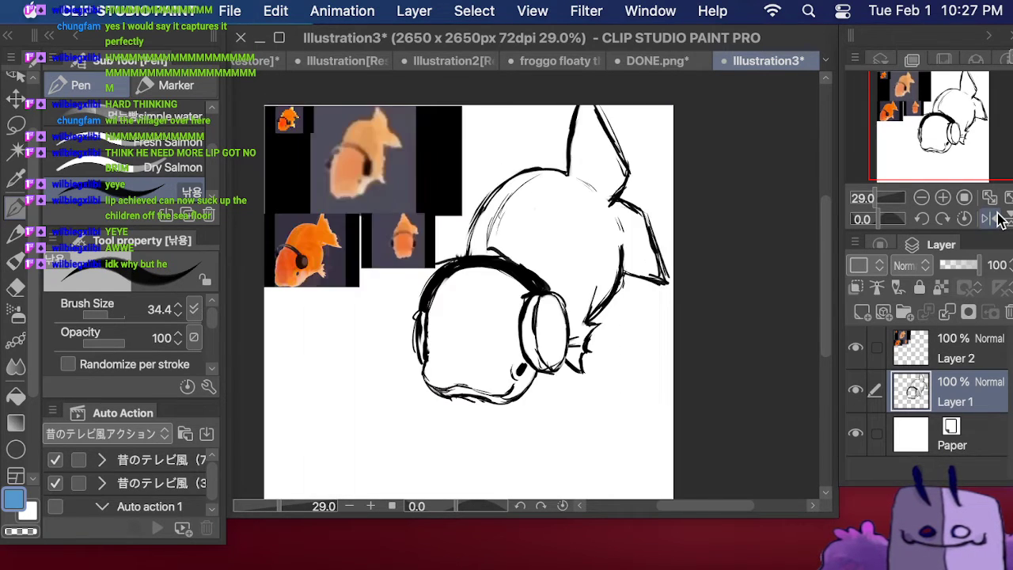
{"action": "left_click", "coordinate": [994, 219]}
{"action": "left_click", "coordinate": [994, 219]}
{"action": "left_click", "coordinate": [995, 220]}
{"action": "left_click", "coordinate": [994, 220]}
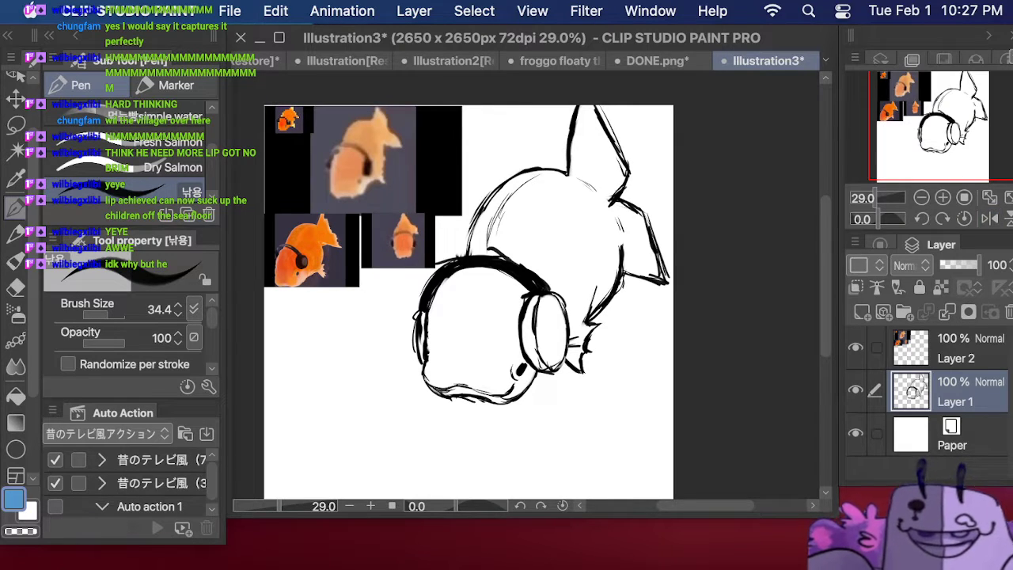
{"action": "key", "text": "Tab"}
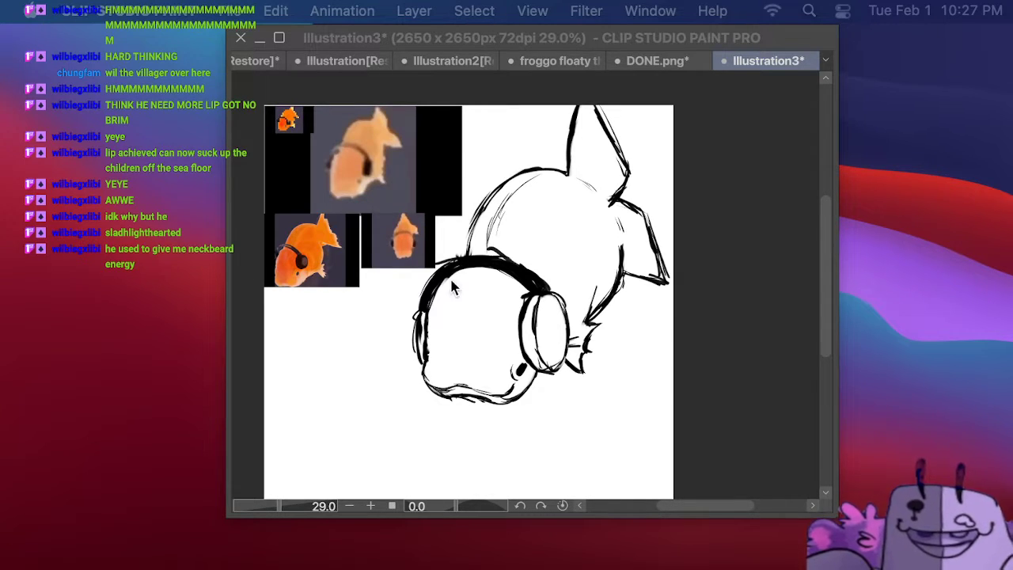
{"action": "key", "text": "Tab"}
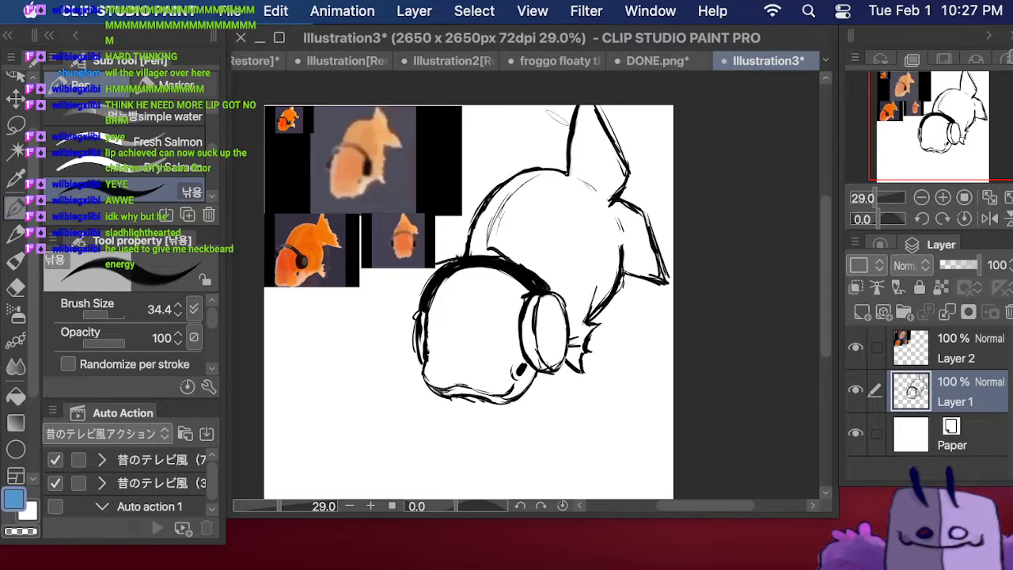
Step: Erase the tail's lower right lobe and redraw it longer, with a curved outer edge reaching the canvas's right edge
{"action": "key", "text": "e"}
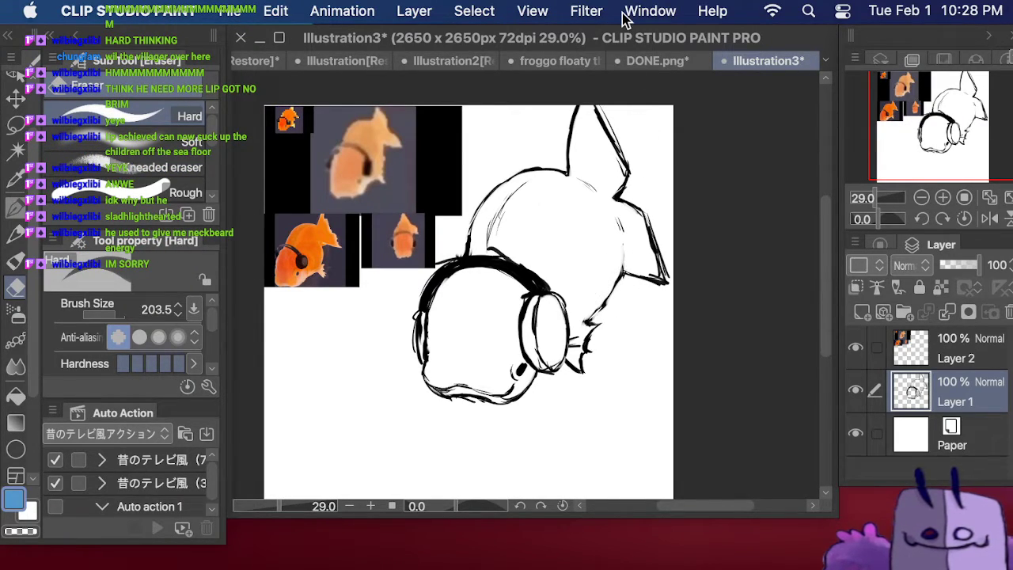
{"action": "mouse_move", "coordinate": [651, 249]}
{"action": "left_mouse_down"}
{"action": "mouse_move", "coordinate": [656, 281]}
{"action": "mouse_move", "coordinate": [645, 286]}
{"action": "left_mouse_up"}
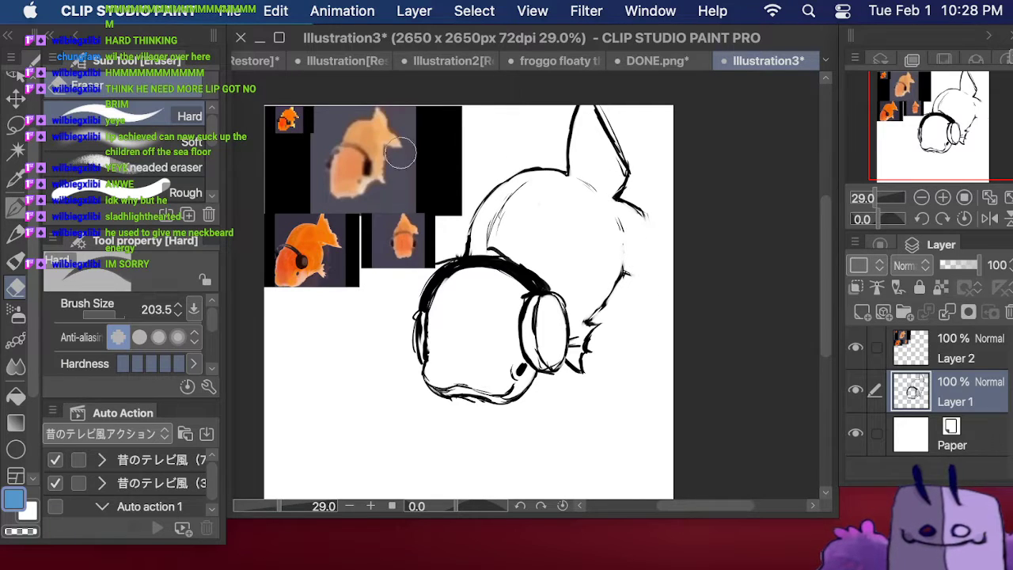
{"action": "left_click", "coordinate": [14, 207]}
{"action": "left_click_drag", "start_coordinate": [638, 216], "coordinate": [650, 242]}
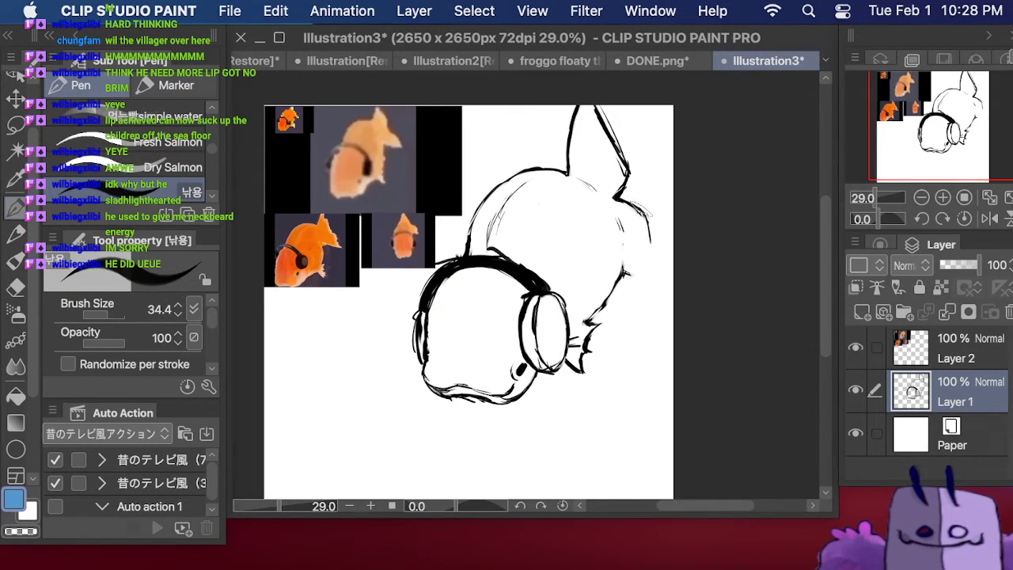
{"action": "mouse_move", "coordinate": [638, 204]}
{"action": "left_mouse_down"}
{"action": "mouse_move", "coordinate": [665, 273]}
{"action": "mouse_move", "coordinate": [667, 298]}
{"action": "mouse_move", "coordinate": [653, 293]}
{"action": "mouse_move", "coordinate": [666, 299]}
{"action": "left_mouse_up"}
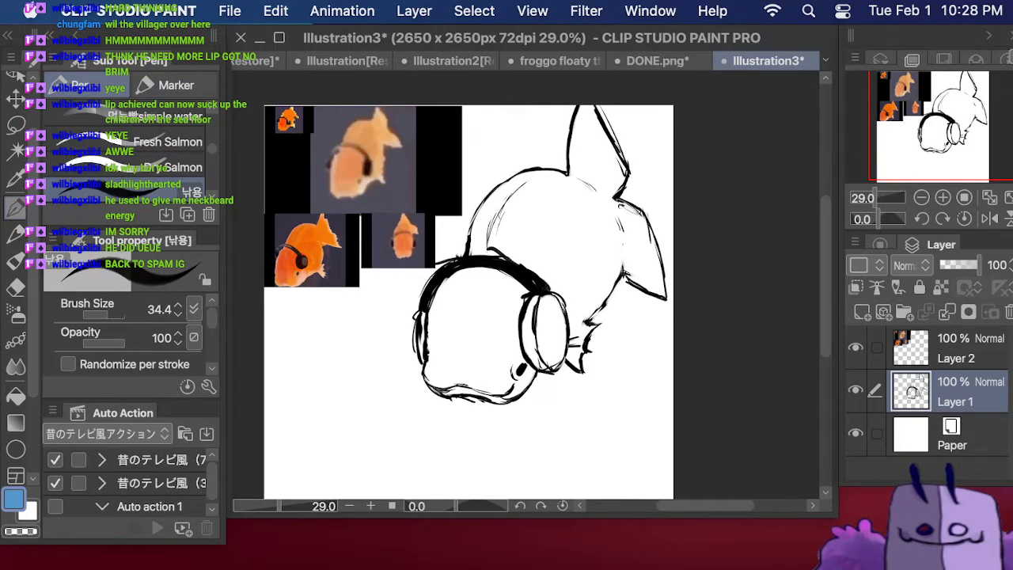
{"action": "mouse_move", "coordinate": [620, 201]}
{"action": "left_mouse_down"}
{"action": "mouse_move", "coordinate": [658, 232]}
{"action": "mouse_move", "coordinate": [673, 297]}
{"action": "mouse_move", "coordinate": [658, 294]}
{"action": "mouse_move", "coordinate": [657, 237]}
{"action": "mouse_move", "coordinate": [628, 220]}
{"action": "mouse_move", "coordinate": [644, 221]}
{"action": "left_mouse_up"}
Step: Refine the back outline, then with a 73.7 eraser thin the tail lines and cut gaps where the headband meets the ear cups
{"action": "left_click", "coordinate": [15, 287]}
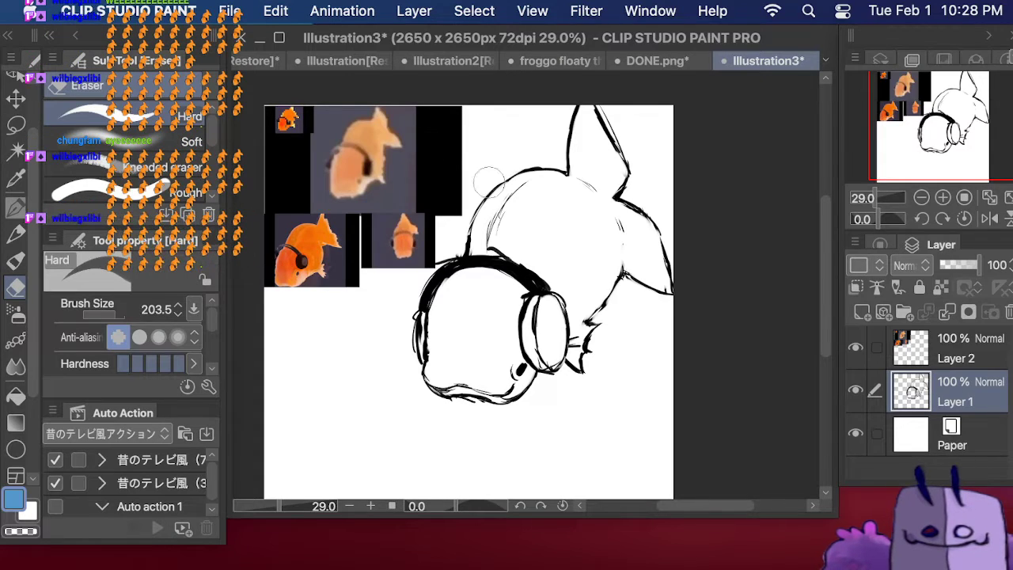
{"action": "left_click", "coordinate": [16, 208]}
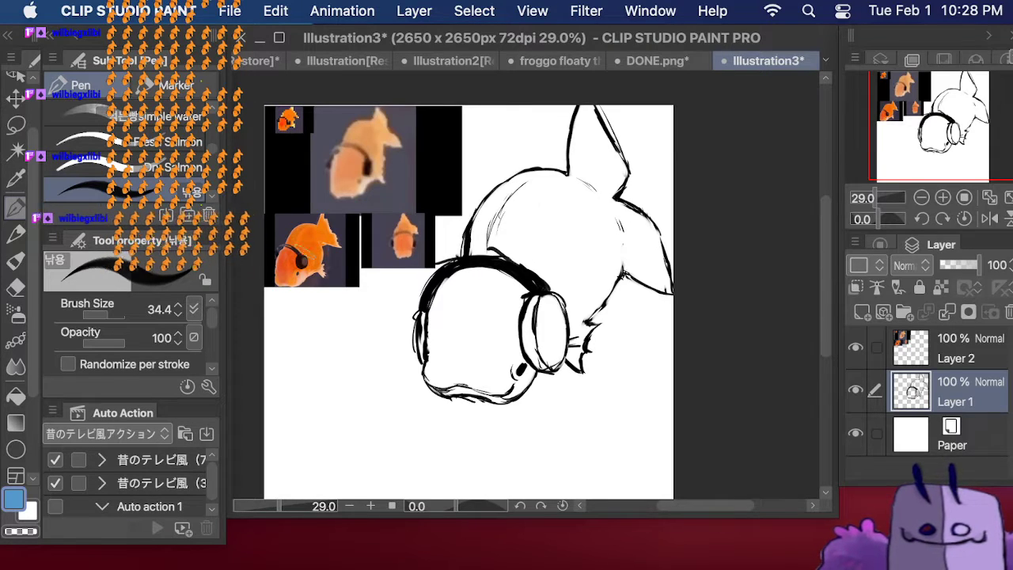
{"action": "left_click", "coordinate": [15, 288]}
{"action": "left_click_drag", "start_coordinate": [116, 314], "coordinate": [107, 314]}
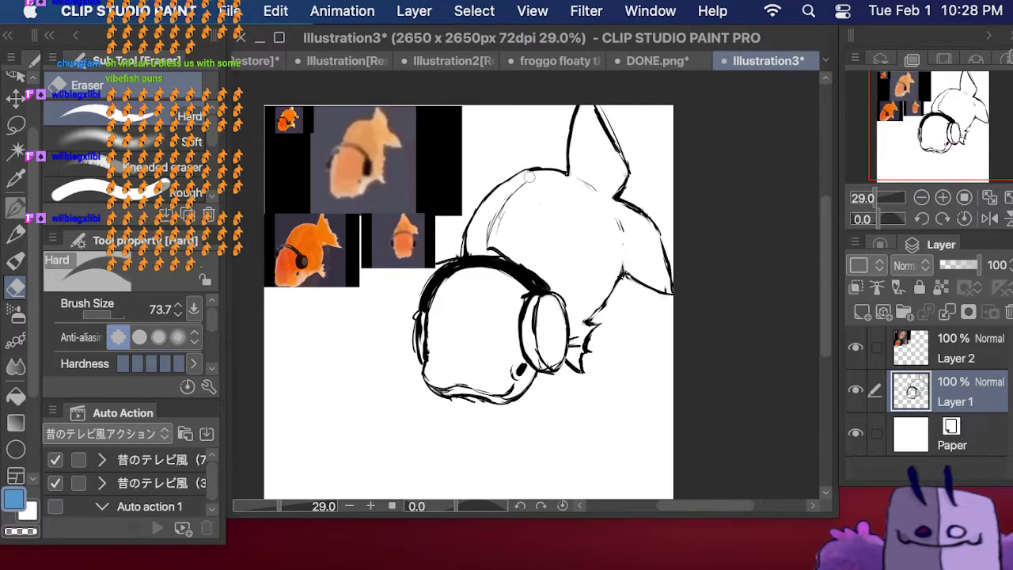
{"action": "left_click_drag", "start_coordinate": [592, 110], "coordinate": [612, 147]}
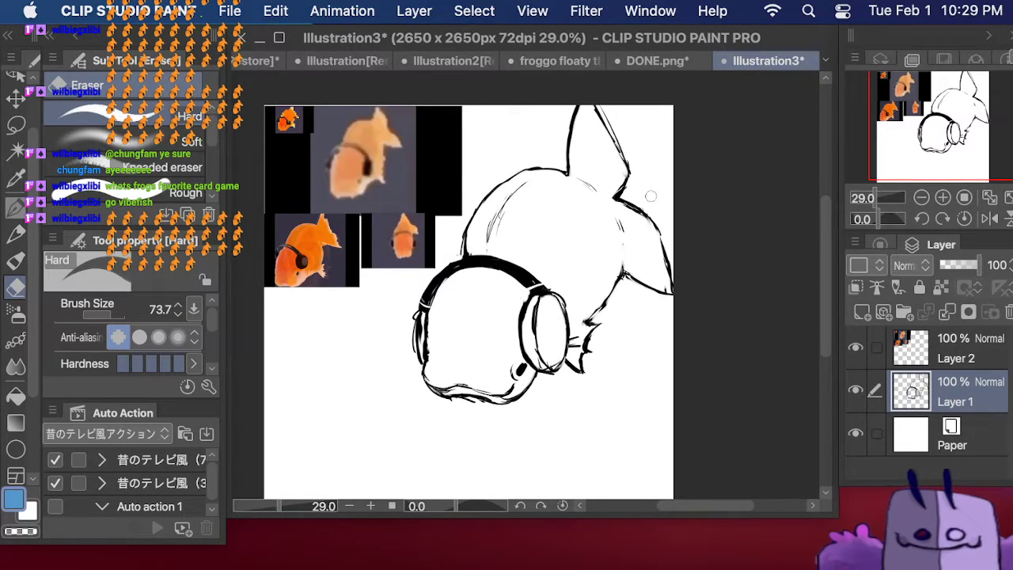
{"action": "mouse_move", "coordinate": [419, 329]}
{"action": "left_mouse_down"}
{"action": "mouse_move", "coordinate": [422, 309]}
{"action": "mouse_move", "coordinate": [423, 345]}
{"action": "left_mouse_up"}
Step: In the mirrored view, erase the far ear cup and redraw it with a thicker outer edge, undoing the last excess stroke
{"action": "left_click", "coordinate": [16, 207]}
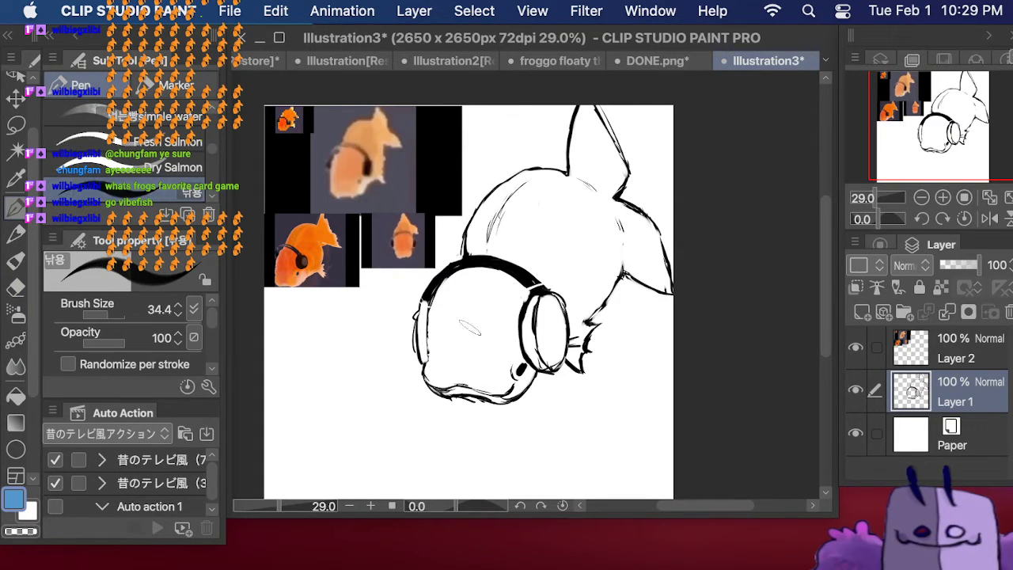
{"action": "left_click", "coordinate": [983, 219]}
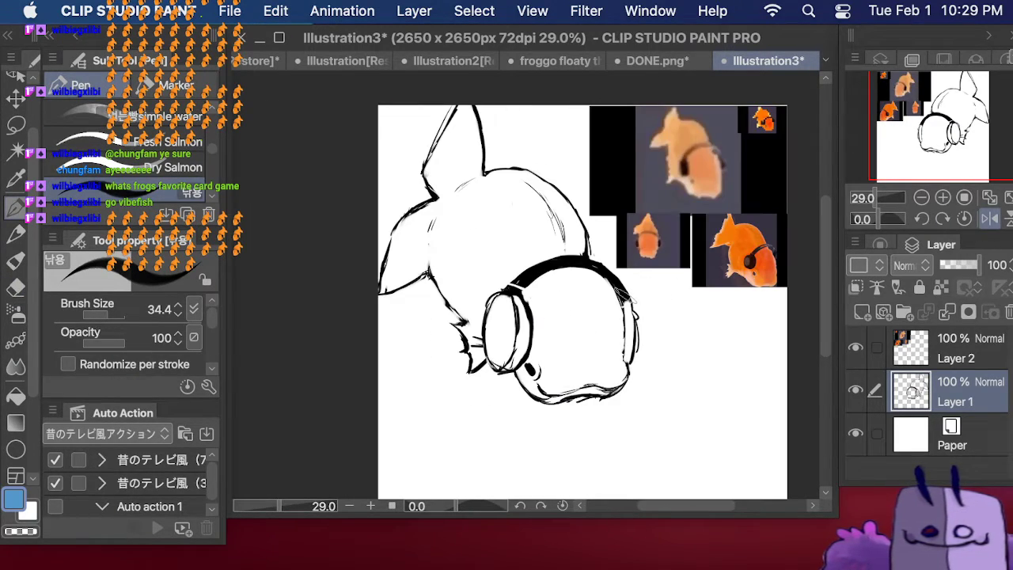
{"action": "left_click", "coordinate": [16, 287]}
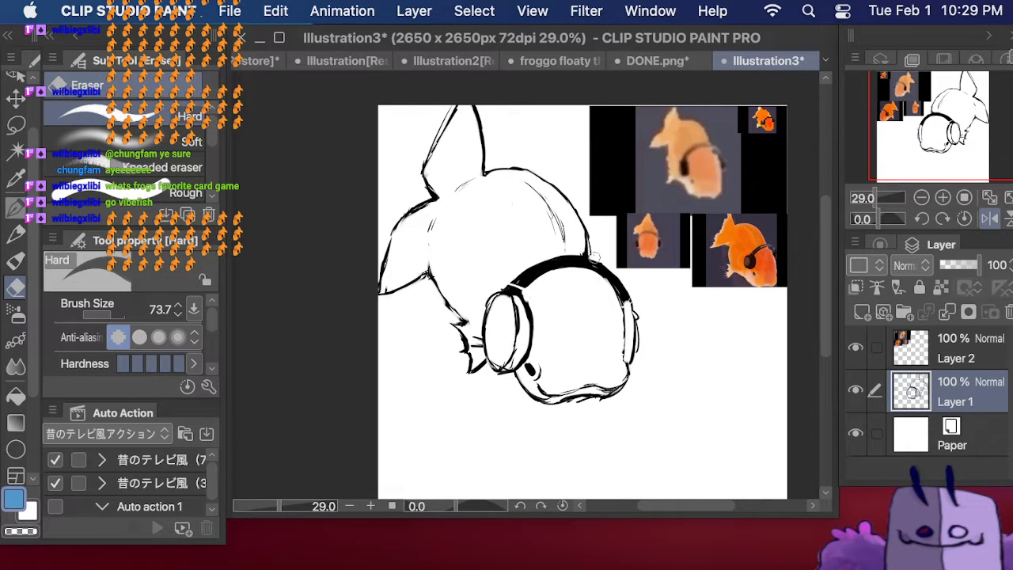
{"action": "mouse_move", "coordinate": [592, 256]}
{"action": "left_mouse_down"}
{"action": "mouse_move", "coordinate": [635, 294]}
{"action": "mouse_move", "coordinate": [636, 343]}
{"action": "mouse_move", "coordinate": [631, 307]}
{"action": "mouse_move", "coordinate": [631, 352]}
{"action": "left_mouse_up"}
{"action": "key", "text": "p"}
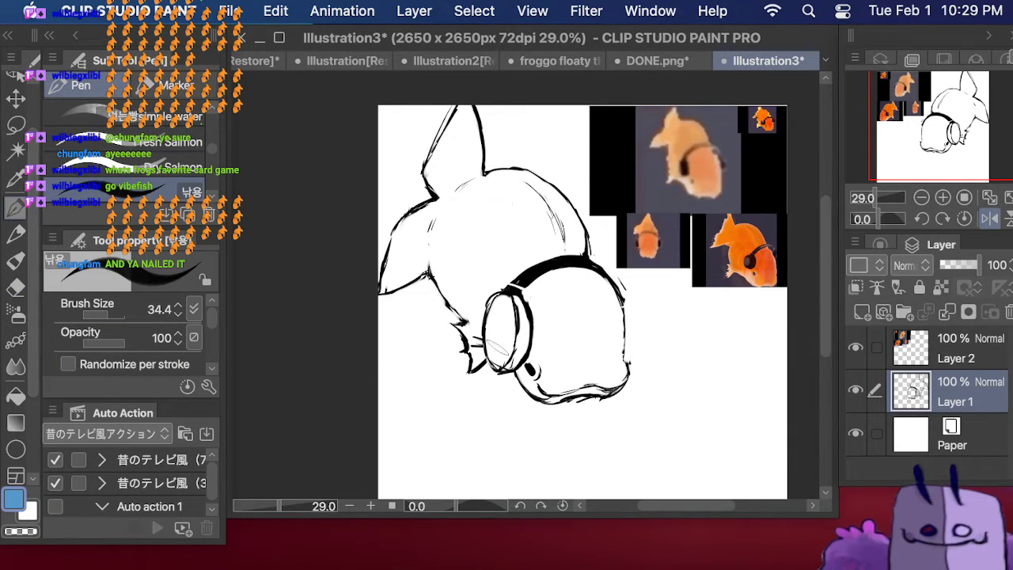
{"action": "mouse_move", "coordinate": [624, 299]}
{"action": "left_mouse_down"}
{"action": "mouse_move", "coordinate": [634, 315]}
{"action": "mouse_move", "coordinate": [631, 360]}
{"action": "mouse_move", "coordinate": [622, 291]}
{"action": "mouse_move", "coordinate": [643, 333]}
{"action": "mouse_move", "coordinate": [626, 363]}
{"action": "mouse_move", "coordinate": [626, 343]}
{"action": "left_mouse_up"}
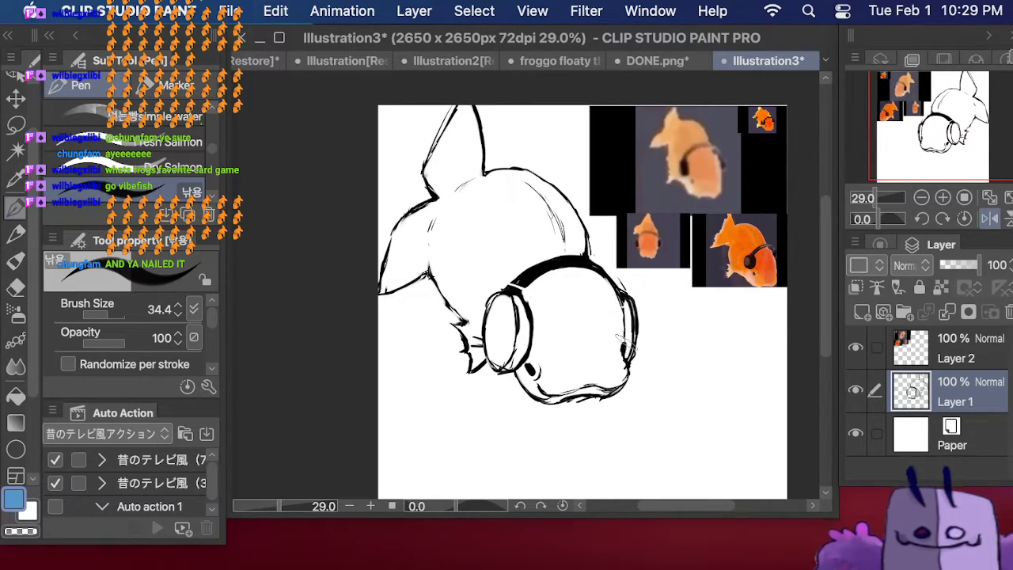
{"action": "key", "text": "super+z"}
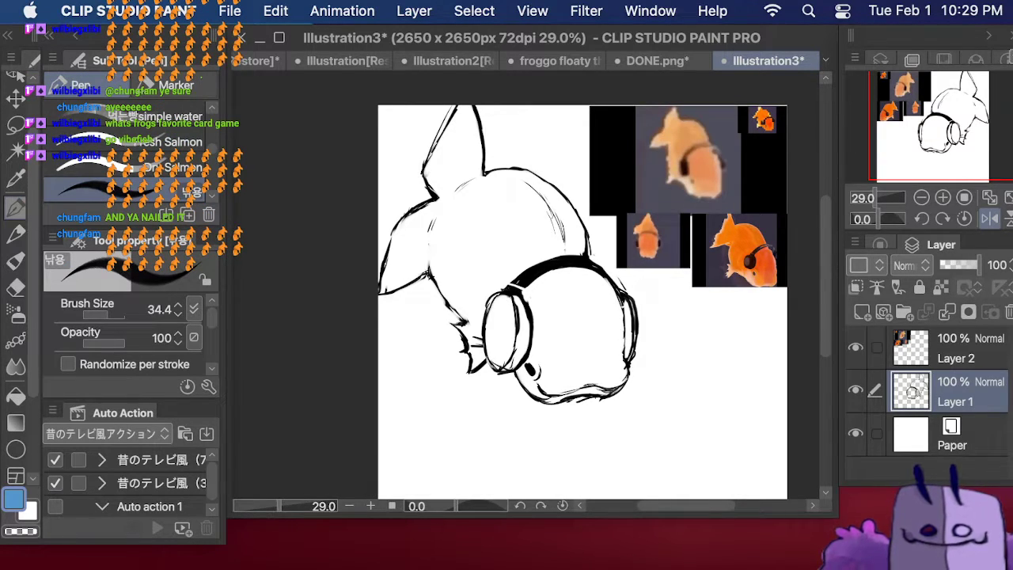
{"action": "key", "text": "super+Tab"}
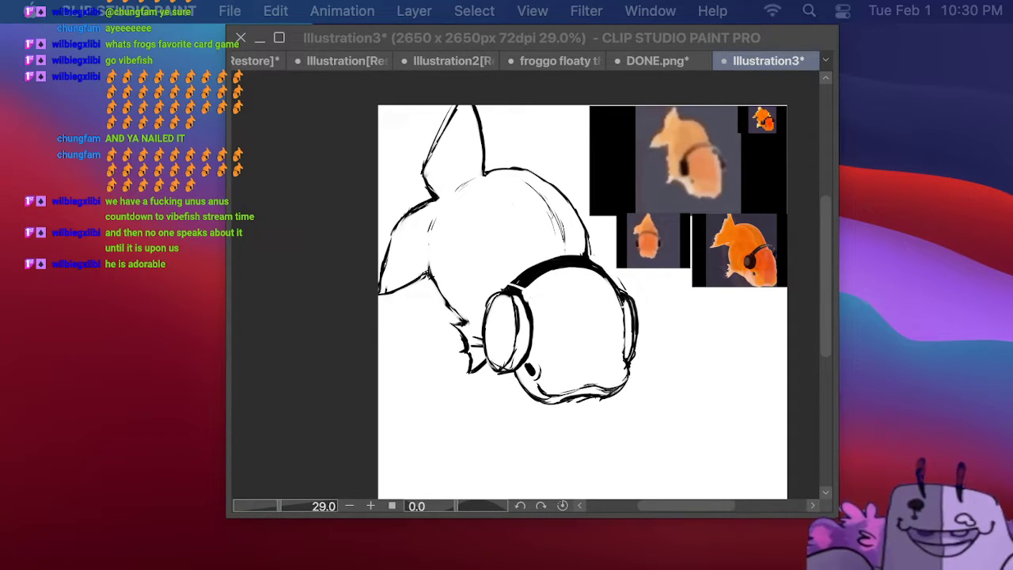
{"action": "key", "text": "Tab"}
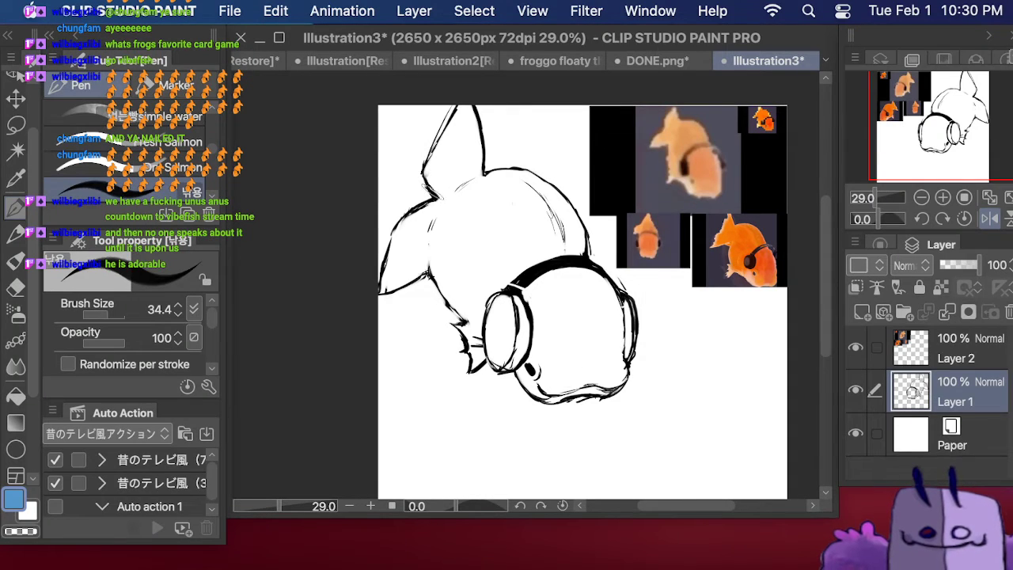
Step: Rework the upper tail lobe's outer edge, trimming its doubled lines down to a thinner contour
{"action": "left_click_drag", "start_coordinate": [417, 157], "coordinate": [437, 167]}
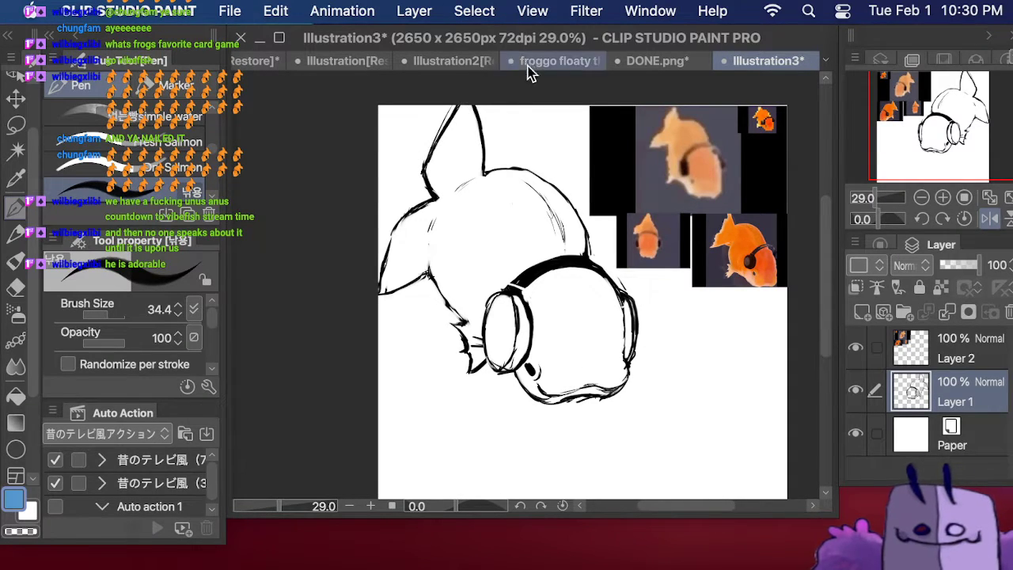
{"action": "left_click", "coordinate": [16, 287]}
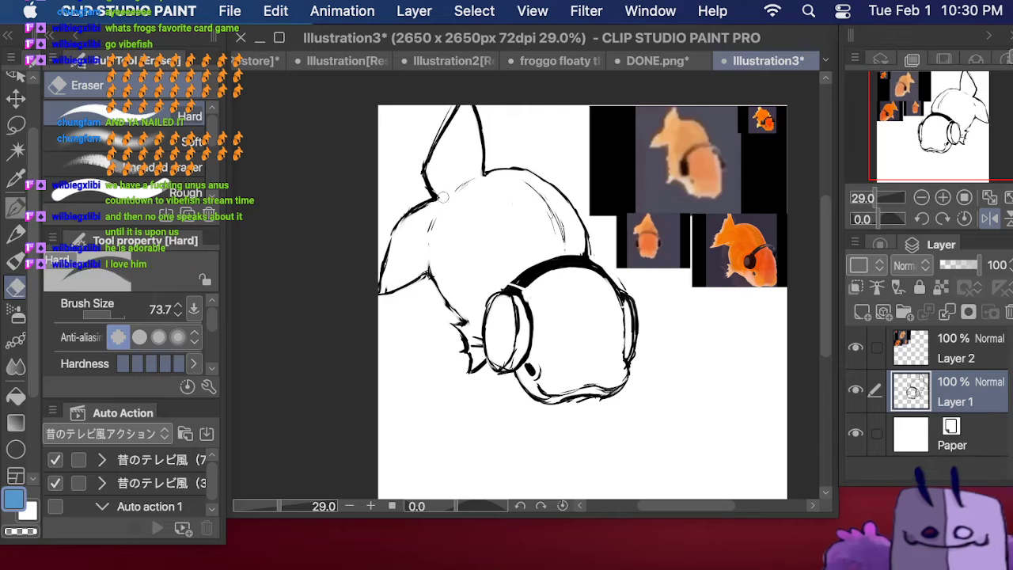
{"action": "mouse_move", "coordinate": [440, 196]}
{"action": "left_mouse_down"}
{"action": "mouse_move", "coordinate": [429, 171]}
{"action": "mouse_move", "coordinate": [440, 196]}
{"action": "mouse_move", "coordinate": [432, 159]}
{"action": "mouse_move", "coordinate": [460, 109]}
{"action": "left_mouse_up"}
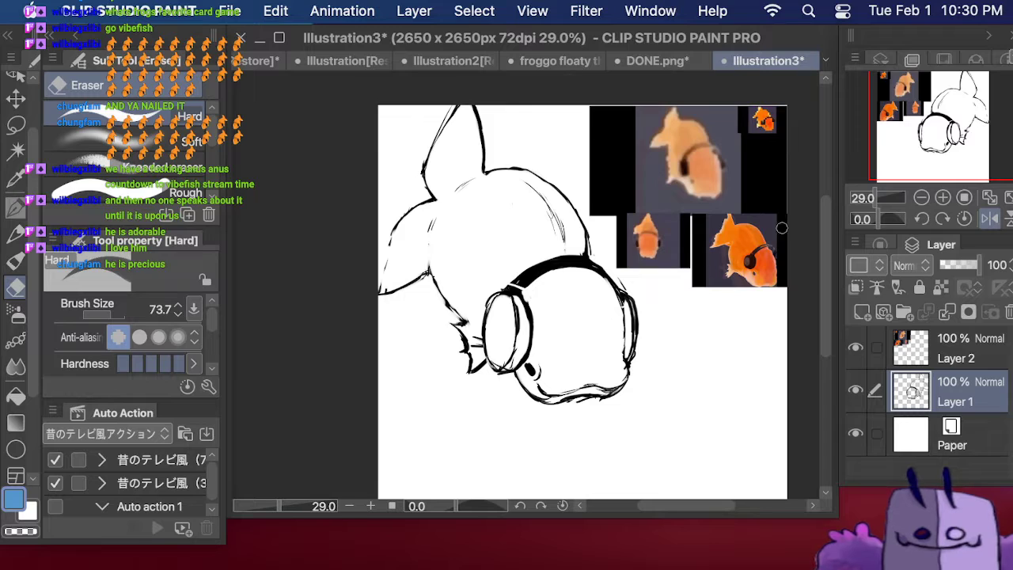
Step: Move the fish drawing down and inward from the canvas edges, complete the cut-off tail tip and darken the lower lobe's outer edge
{"action": "left_click", "coordinate": [16, 96]}
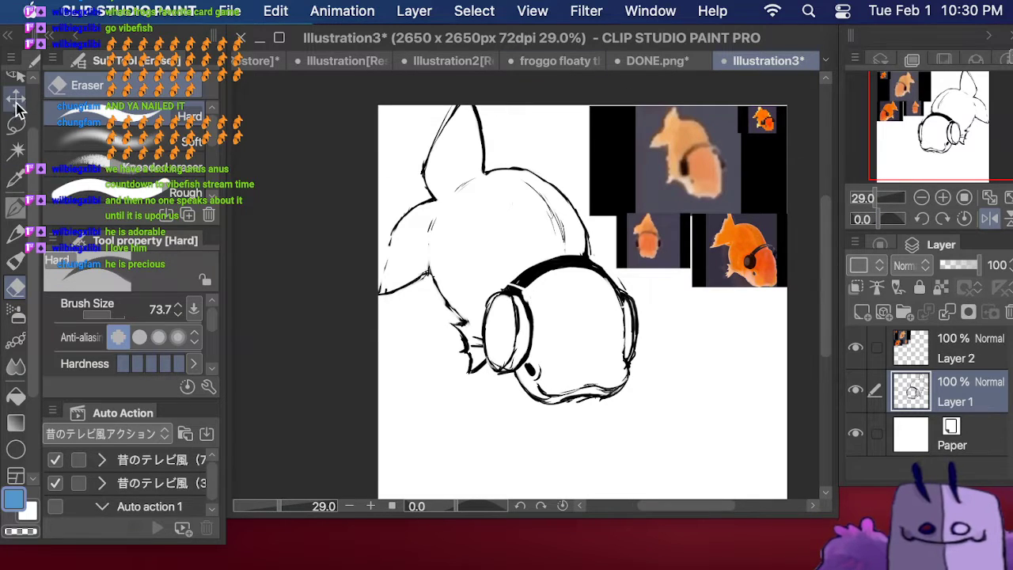
{"action": "mouse_move", "coordinate": [573, 338]}
{"action": "left_mouse_down"}
{"action": "mouse_move", "coordinate": [594, 339]}
{"action": "mouse_move", "coordinate": [607, 378]}
{"action": "left_mouse_up"}
{"action": "left_click", "coordinate": [17, 207]}
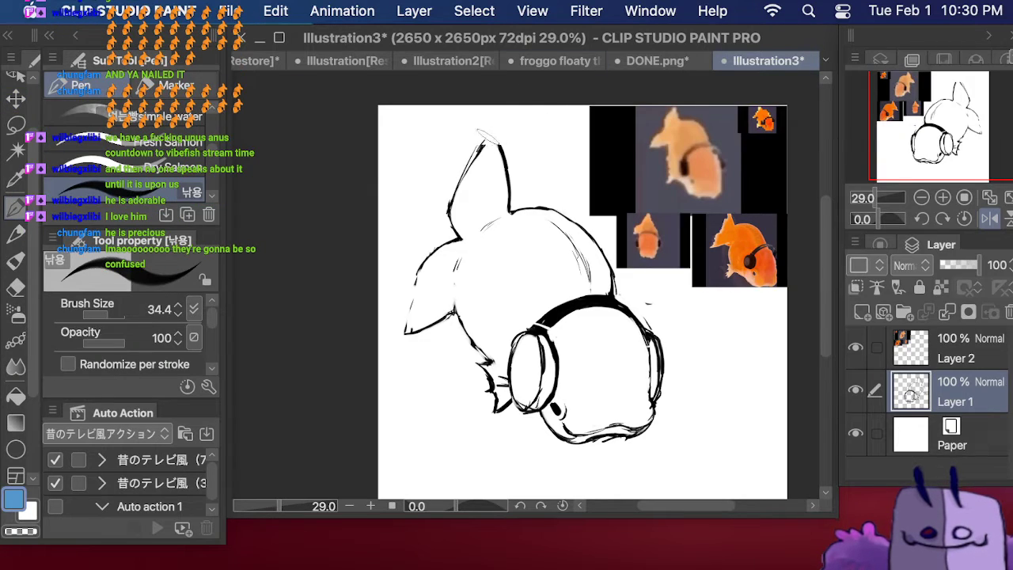
{"action": "left_click_drag", "start_coordinate": [494, 129], "coordinate": [502, 154]}
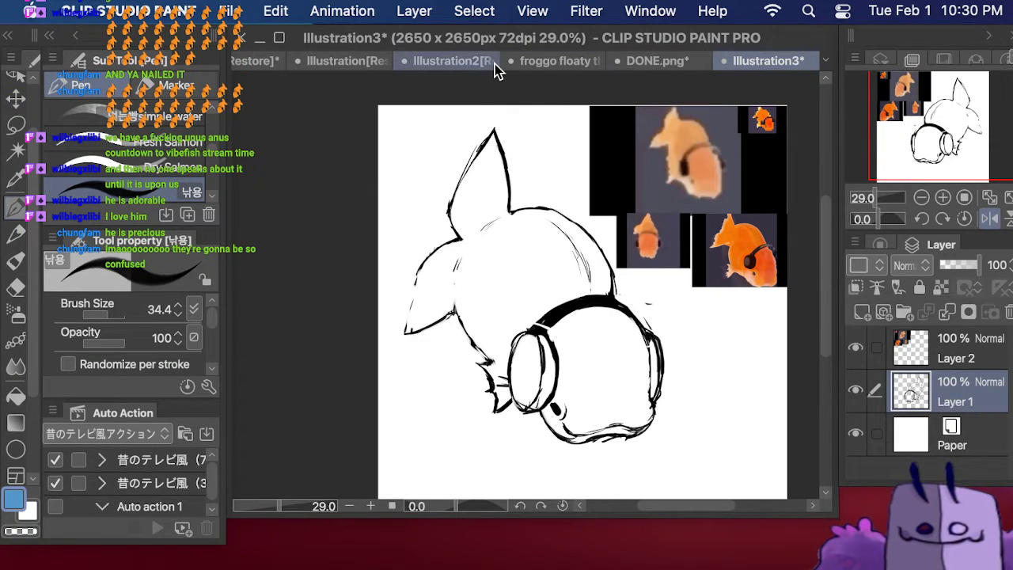
{"action": "mouse_move", "coordinate": [412, 281]}
{"action": "left_mouse_down"}
{"action": "mouse_move", "coordinate": [408, 317]}
{"action": "mouse_move", "coordinate": [418, 273]}
{"action": "mouse_move", "coordinate": [442, 246]}
{"action": "left_mouse_up"}
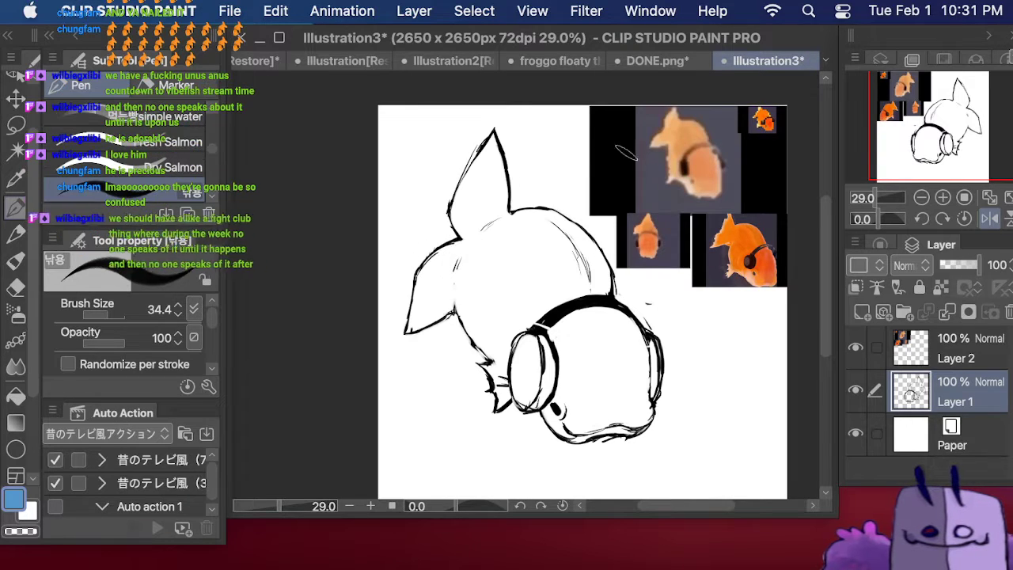
Step: Unmirror the canvas view, fade the fish sketch on Layer 1 to 14% opacity and add a new layer above it
{"action": "left_click", "coordinate": [990, 219]}
{"action": "scroll", "coordinate": [469, 301], "scroll_direction": "down", "scroll_amount": 3}
{"action": "scroll", "coordinate": [469, 300], "scroll_direction": "left", "scroll_amount": 1}
{"action": "scroll", "coordinate": [469, 300], "scroll_direction": "up", "scroll_amount": 1}
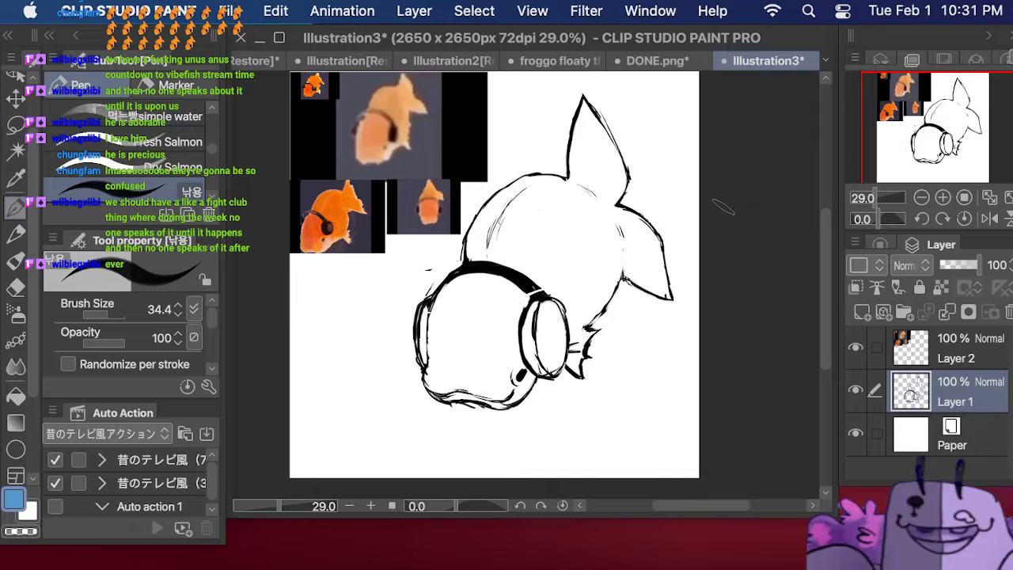
{"action": "left_click_drag", "start_coordinate": [988, 271], "coordinate": [947, 273]}
{"action": "left_click", "coordinate": [862, 312]}
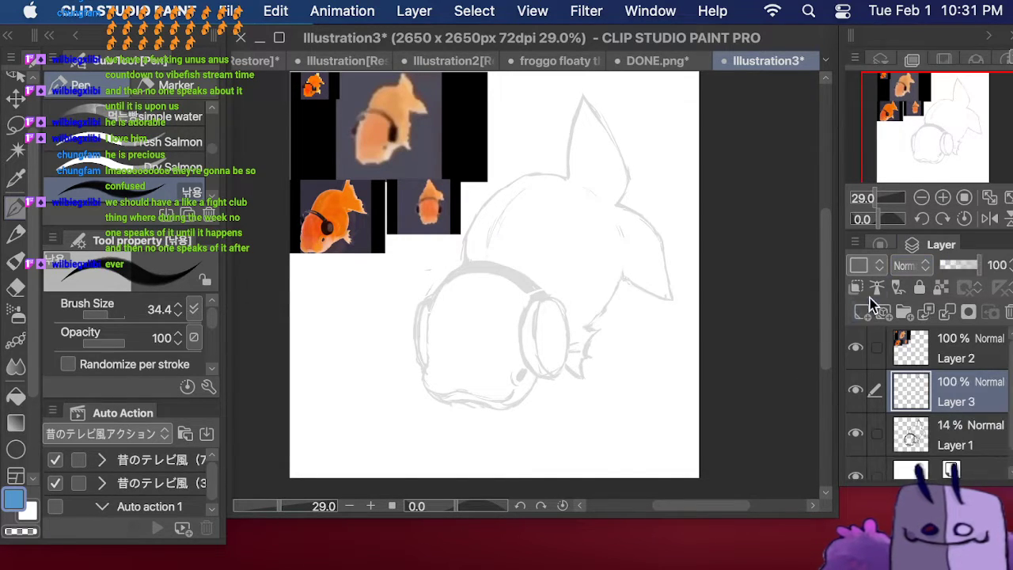
{"action": "left_click_drag", "start_coordinate": [920, 132], "coordinate": [927, 128]}
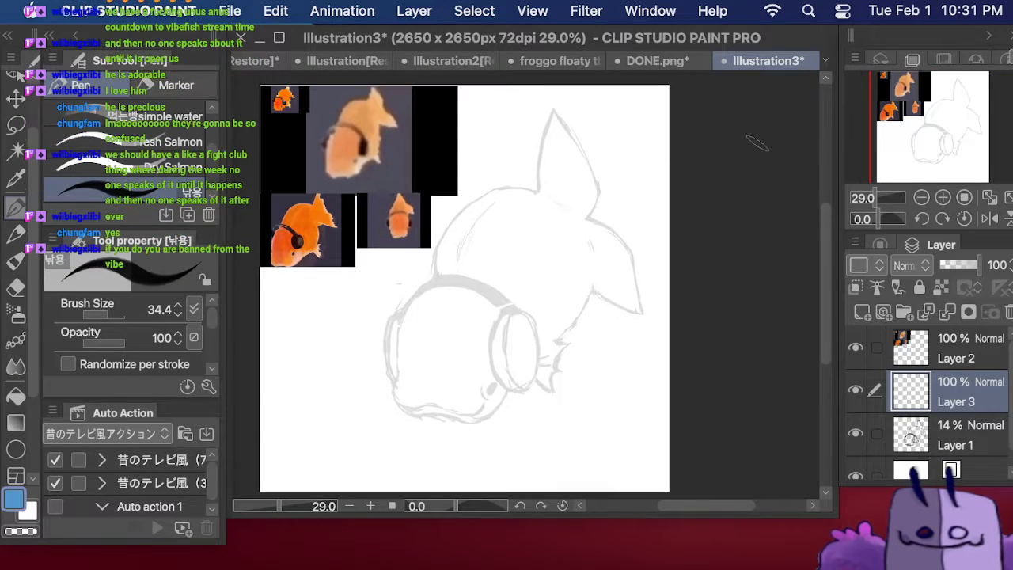
Step: Lasso the small front-facing fish reference on Layer 2 and duplicate it onto its own layer
{"action": "key", "text": "m"}
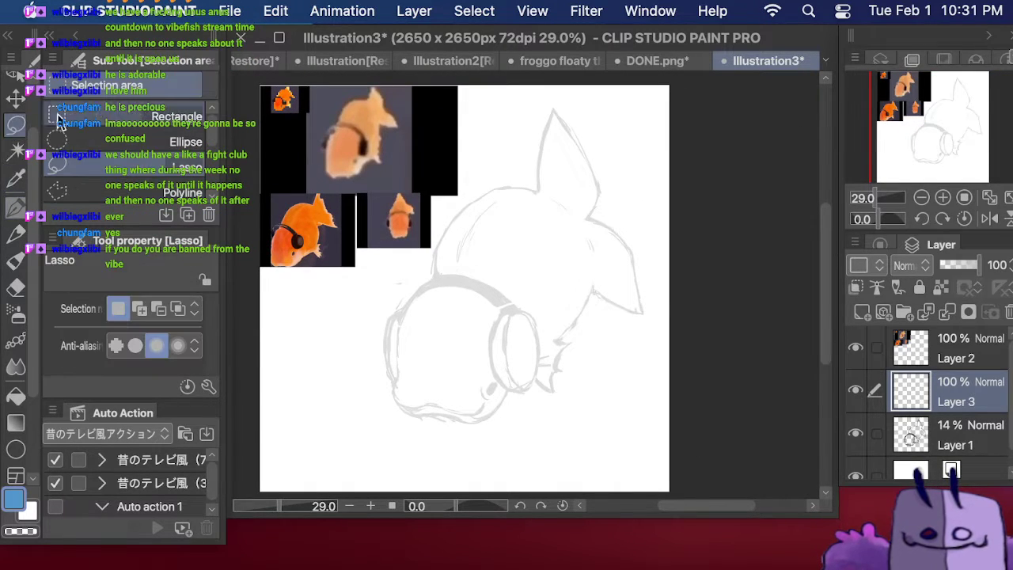
{"action": "left_click", "coordinate": [941, 358]}
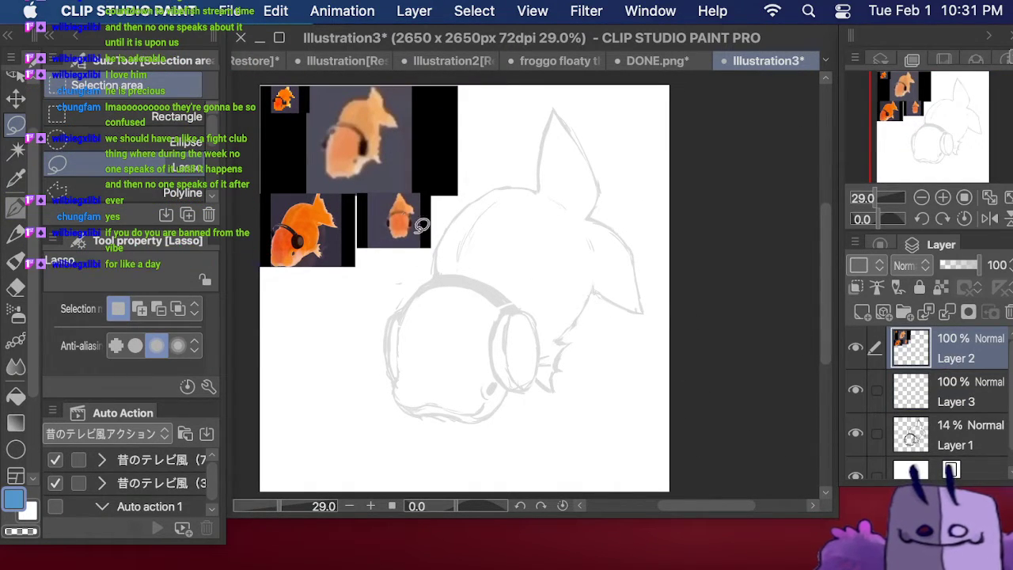
{"action": "mouse_move", "coordinate": [427, 185]}
{"action": "left_mouse_down"}
{"action": "mouse_move", "coordinate": [357, 215]}
{"action": "mouse_move", "coordinate": [394, 261]}
{"action": "mouse_move", "coordinate": [433, 195]}
{"action": "left_mouse_up"}
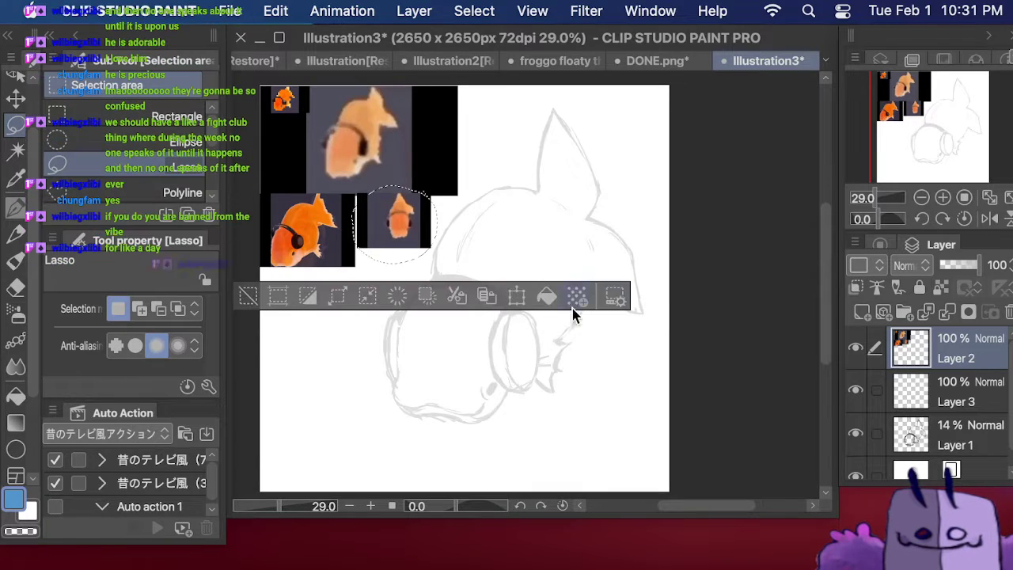
{"action": "left_click", "coordinate": [459, 293]}
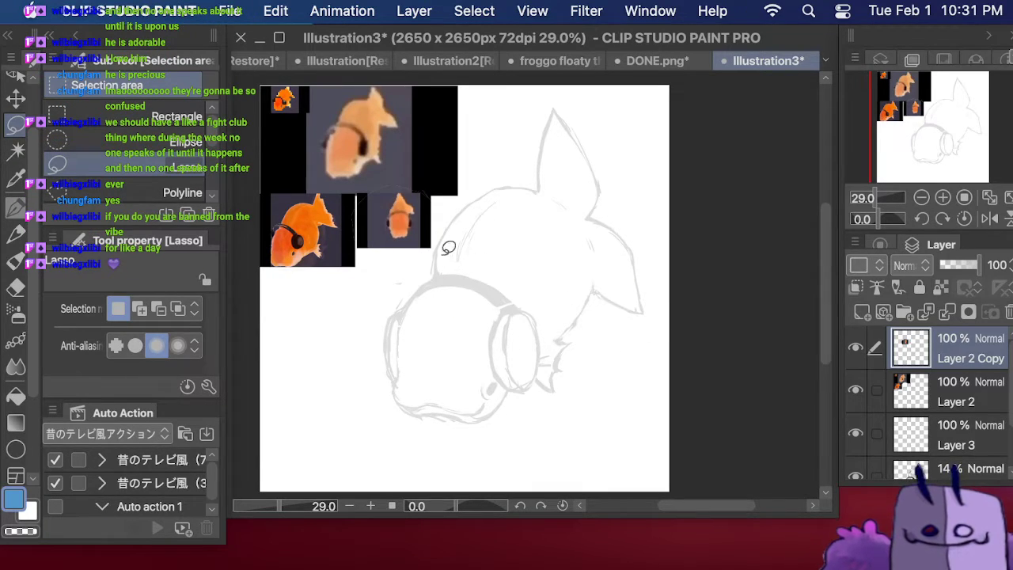
Step: Reposition the copied front-facing reference and enlarge it to nearly fill the canvas, clearing the selection
{"action": "mouse_move", "coordinate": [420, 180]}
{"action": "left_mouse_down"}
{"action": "mouse_move", "coordinate": [353, 233]}
{"action": "mouse_move", "coordinate": [452, 189]}
{"action": "mouse_move", "coordinate": [552, 112]}
{"action": "mouse_move", "coordinate": [625, 24]}
{"action": "mouse_move", "coordinate": [771, 12]}
{"action": "mouse_move", "coordinate": [737, 3]}
{"action": "left_mouse_up"}
{"action": "left_click", "coordinate": [515, 305]}
{"action": "left_click_drag", "start_coordinate": [562, 145], "coordinate": [491, 395]}
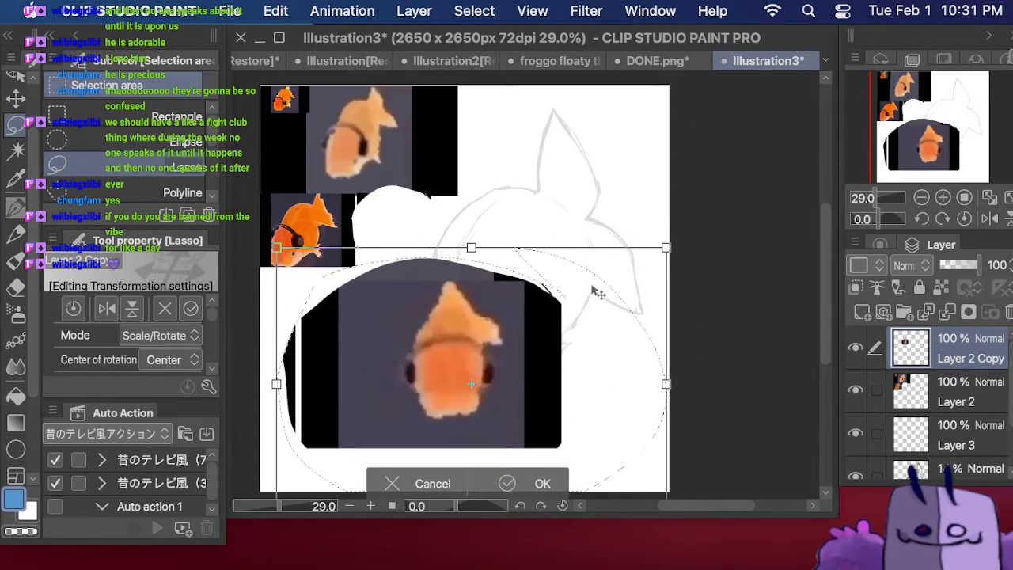
{"action": "mouse_move", "coordinate": [666, 248]}
{"action": "left_mouse_down"}
{"action": "mouse_move", "coordinate": [721, 163]}
{"action": "mouse_move", "coordinate": [863, 85]}
{"action": "left_mouse_up"}
{"action": "left_click_drag", "start_coordinate": [616, 227], "coordinate": [566, 265]}
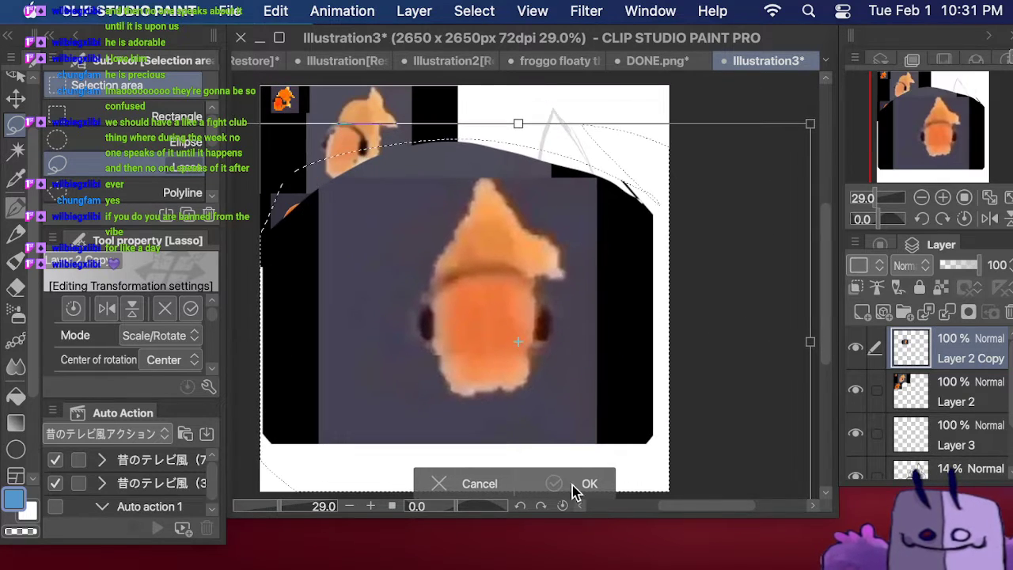
{"action": "left_click", "coordinate": [575, 491]}
{"action": "key", "text": "super+d"}
Step: Fade the enlarged reference copy to 30% opacity, place it beneath Layer 1 and make Layer 3 active for the pen
{"action": "left_click", "coordinate": [15, 207]}
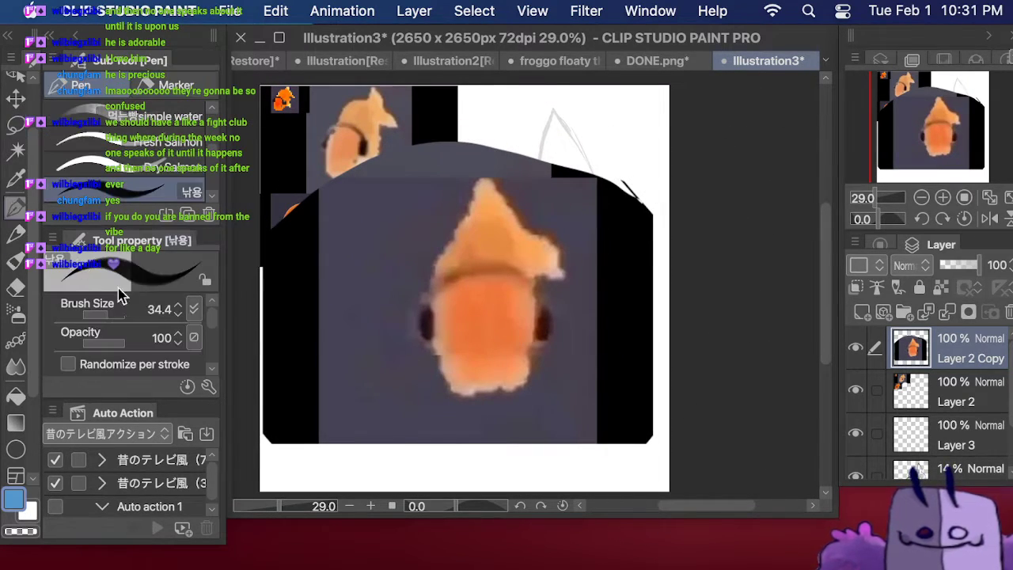
{"action": "left_click_drag", "start_coordinate": [978, 266], "coordinate": [953, 266]}
{"action": "left_click_drag", "start_coordinate": [958, 333], "coordinate": [950, 451]}
{"action": "left_click", "coordinate": [949, 352]}
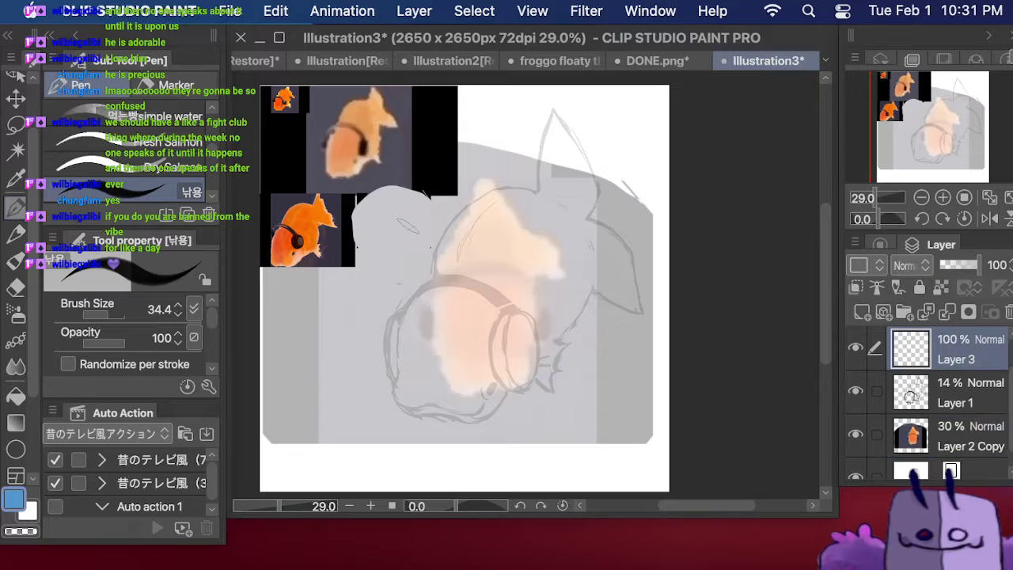
Step: Trace the head circle, pointed tail fin, curved body sides and first ear cup edge over the faded reference on Layer 3
{"action": "mouse_move", "coordinate": [437, 331]}
{"action": "left_mouse_down"}
{"action": "mouse_move", "coordinate": [471, 303]}
{"action": "mouse_move", "coordinate": [489, 242]}
{"action": "mouse_move", "coordinate": [483, 185]}
{"action": "mouse_move", "coordinate": [558, 251]}
{"action": "left_mouse_up"}
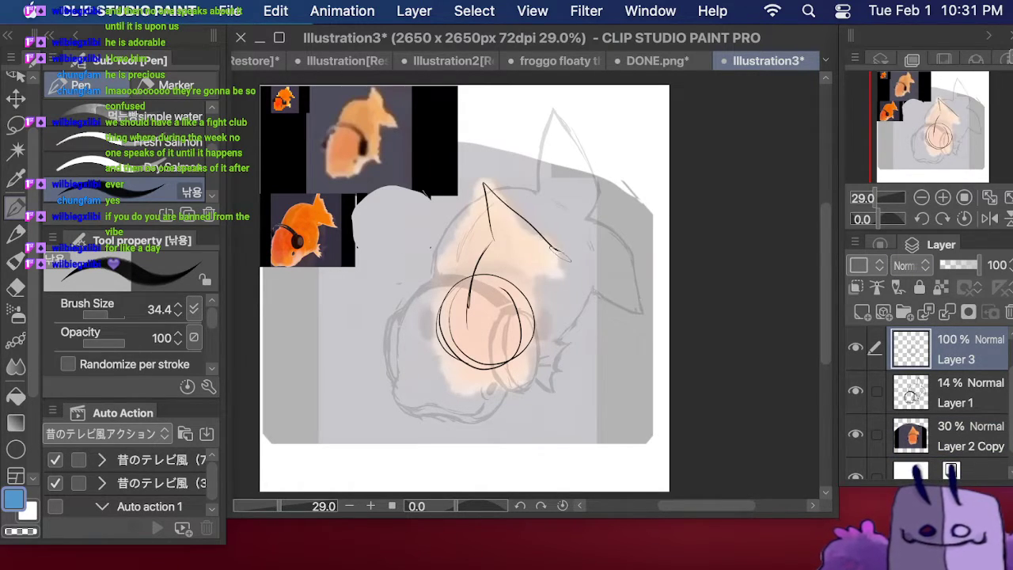
{"action": "left_click_drag", "start_coordinate": [495, 238], "coordinate": [565, 270]}
{"action": "mouse_move", "coordinate": [440, 311]}
{"action": "left_mouse_down"}
{"action": "mouse_move", "coordinate": [442, 259]}
{"action": "mouse_move", "coordinate": [493, 225]}
{"action": "mouse_move", "coordinate": [530, 276]}
{"action": "mouse_move", "coordinate": [526, 300]}
{"action": "left_mouse_up"}
{"action": "left_click_drag", "start_coordinate": [530, 255], "coordinate": [526, 300]}
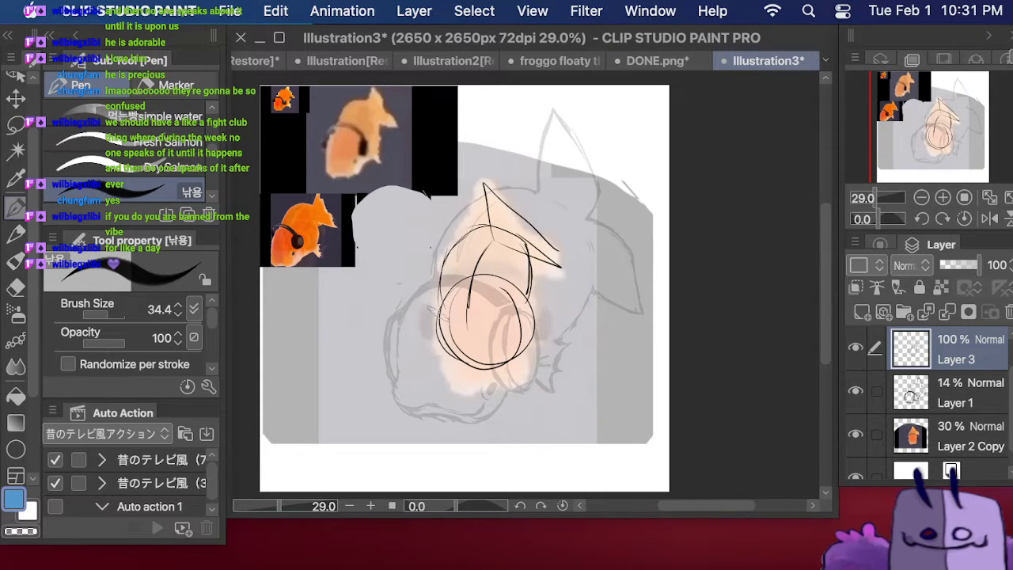
{"action": "left_click_drag", "start_coordinate": [434, 318], "coordinate": [442, 352]}
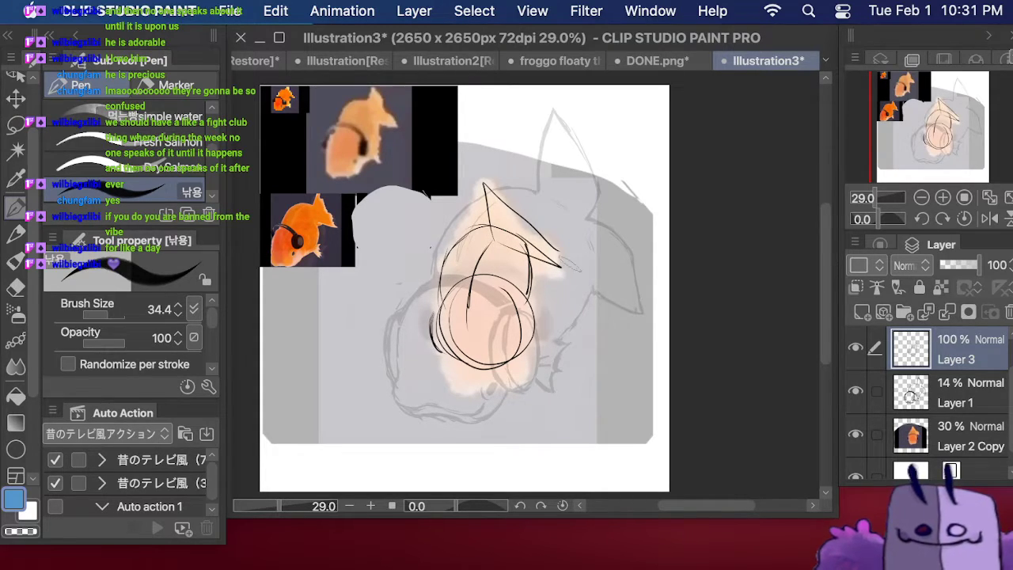
Step: Raise the enlarged reference copy's opacity to 54% and return to Layer 3
{"action": "left_click", "coordinate": [891, 435]}
{"action": "left_click_drag", "start_coordinate": [947, 265], "coordinate": [958, 265]}
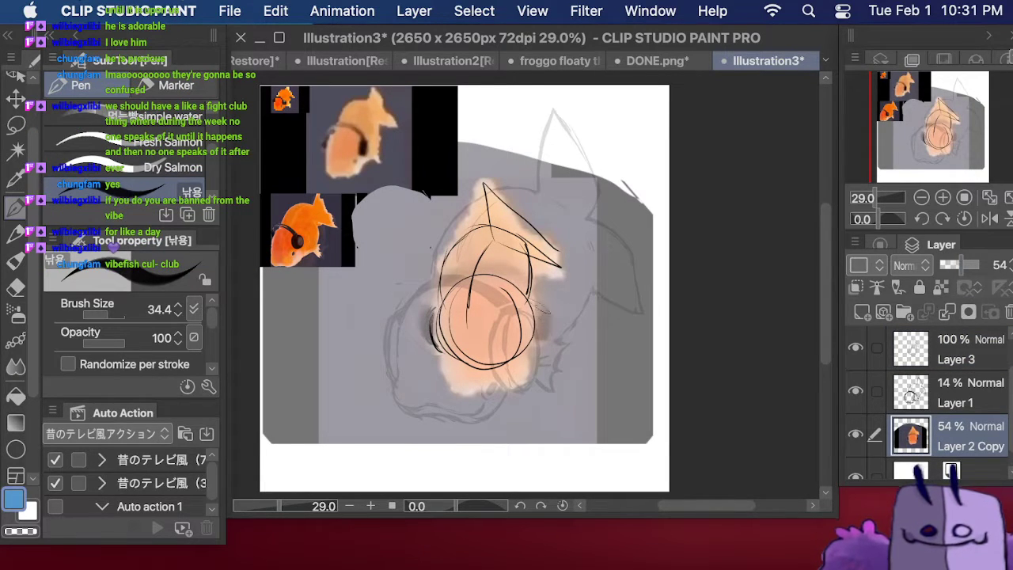
{"action": "mouse_move", "coordinate": [431, 307]}
{"action": "left_mouse_down"}
{"action": "mouse_move", "coordinate": [475, 268]}
{"action": "mouse_move", "coordinate": [540, 294]}
{"action": "left_mouse_up"}
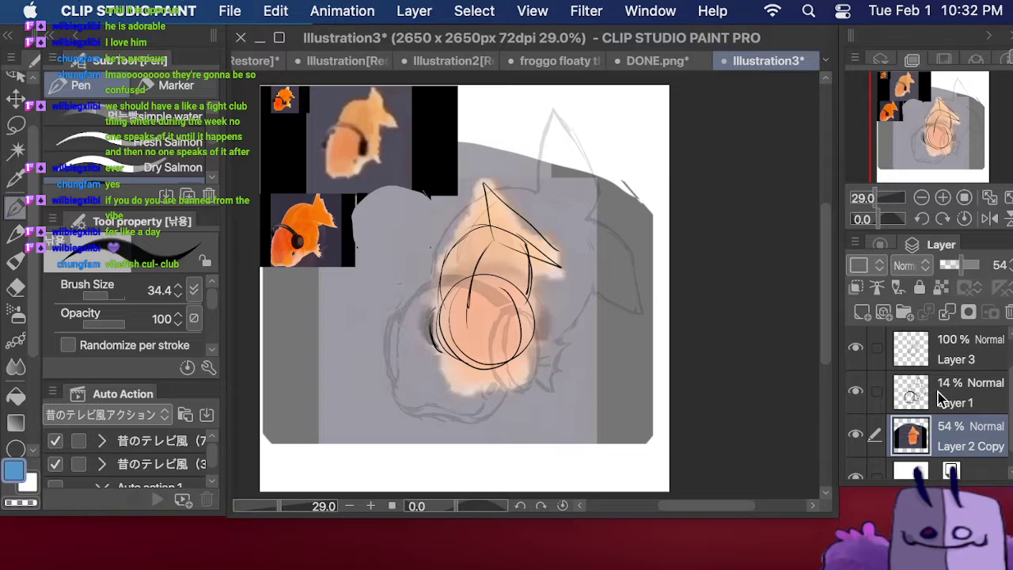
{"action": "left_click", "coordinate": [972, 362]}
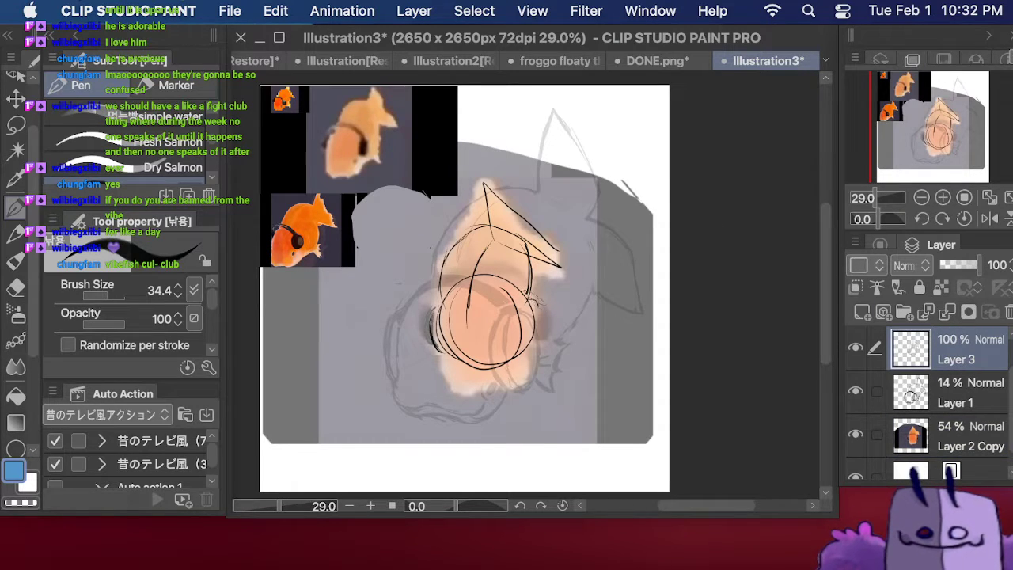
Step: Trace the two ear cups on either side of the head circle and arc the headband over its top
{"action": "left_click_drag", "start_coordinate": [535, 293], "coordinate": [538, 343]}
{"action": "left_click_drag", "start_coordinate": [531, 299], "coordinate": [537, 334]}
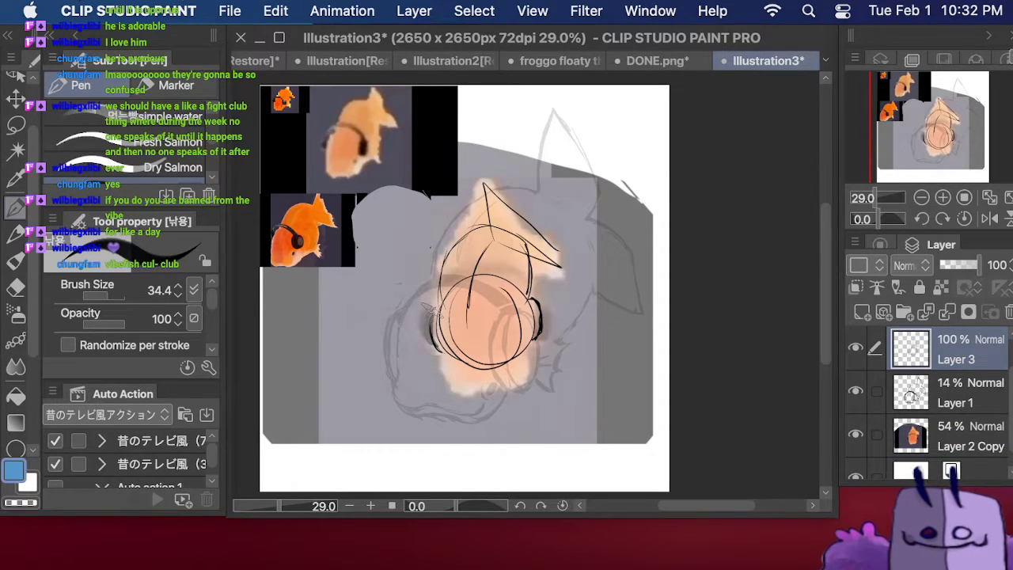
{"action": "mouse_move", "coordinate": [436, 309]}
{"action": "left_mouse_down"}
{"action": "mouse_move", "coordinate": [437, 354]}
{"action": "mouse_move", "coordinate": [452, 361]}
{"action": "mouse_move", "coordinate": [443, 315]}
{"action": "left_mouse_up"}
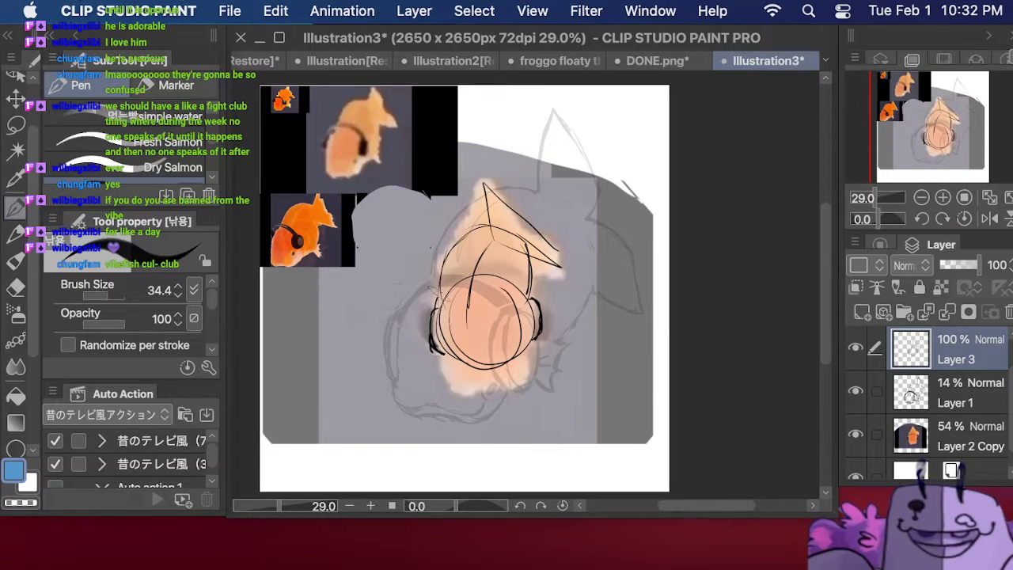
{"action": "mouse_move", "coordinate": [434, 272]}
{"action": "left_mouse_down"}
{"action": "mouse_move", "coordinate": [444, 322]}
{"action": "mouse_move", "coordinate": [478, 267]}
{"action": "left_mouse_up"}
{"action": "mouse_move", "coordinate": [431, 299]}
{"action": "left_mouse_down"}
{"action": "mouse_move", "coordinate": [488, 262]}
{"action": "mouse_move", "coordinate": [545, 307]}
{"action": "left_mouse_up"}
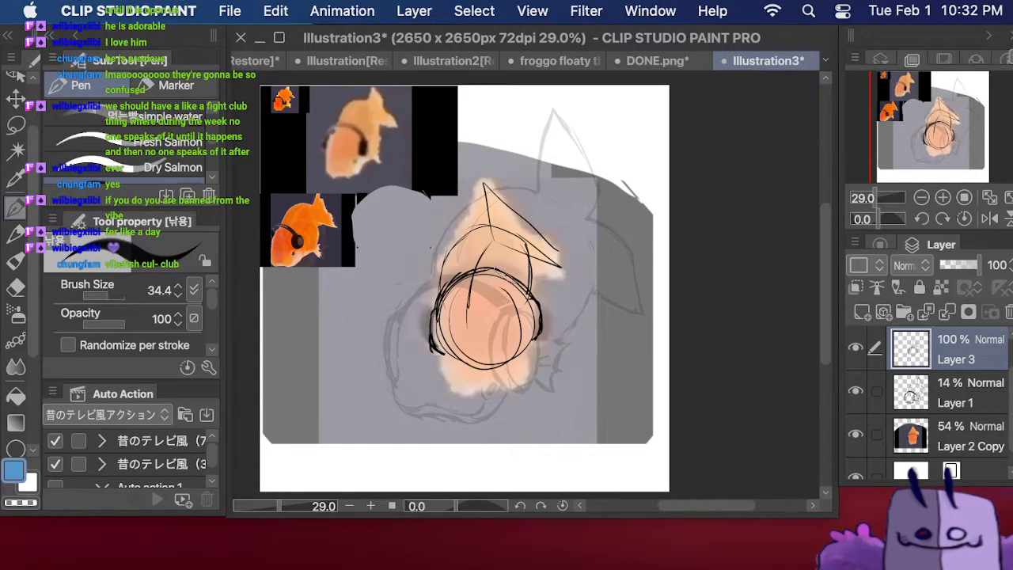
{"action": "left_click_drag", "start_coordinate": [499, 271], "coordinate": [537, 309]}
Step: Trace the rounded cheeks and mouth contour below the head circle and add small dark eyes beside the ear cups
{"action": "left_click_drag", "start_coordinate": [458, 228], "coordinate": [478, 215]}
{"action": "mouse_move", "coordinate": [437, 350]}
{"action": "left_mouse_down"}
{"action": "mouse_move", "coordinate": [453, 370]}
{"action": "mouse_move", "coordinate": [507, 366]}
{"action": "mouse_move", "coordinate": [515, 378]}
{"action": "mouse_move", "coordinate": [545, 345]}
{"action": "left_mouse_up"}
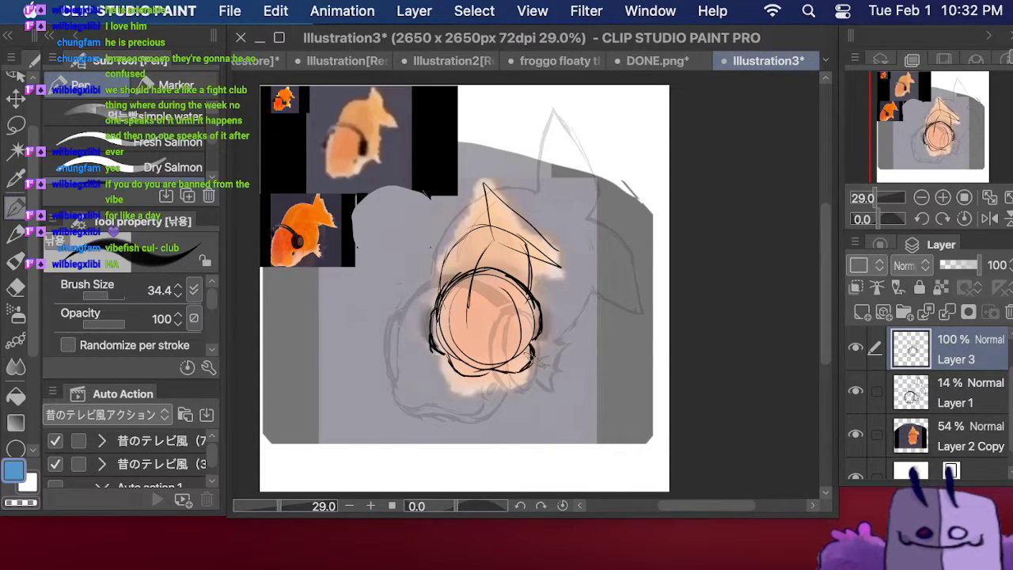
{"action": "mouse_move", "coordinate": [479, 378]}
{"action": "left_mouse_down"}
{"action": "mouse_move", "coordinate": [542, 355]}
{"action": "mouse_move", "coordinate": [530, 340]}
{"action": "left_mouse_up"}
{"action": "left_click_drag", "start_coordinate": [448, 345], "coordinate": [453, 353]}
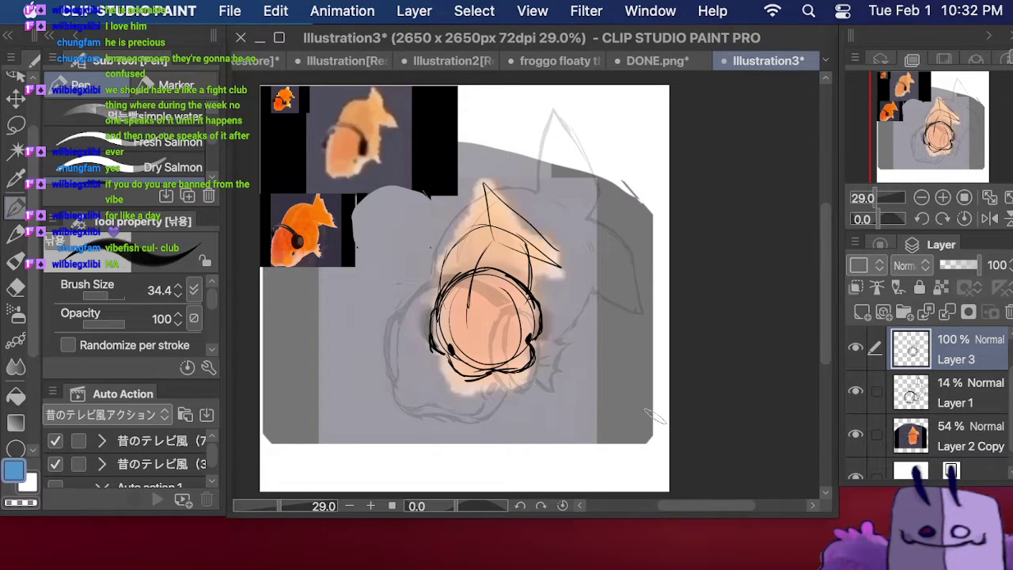
Step: Hide the enlarged reference copy and erase the entire traced front-view sketch from Layer 3
{"action": "left_click", "coordinate": [856, 434]}
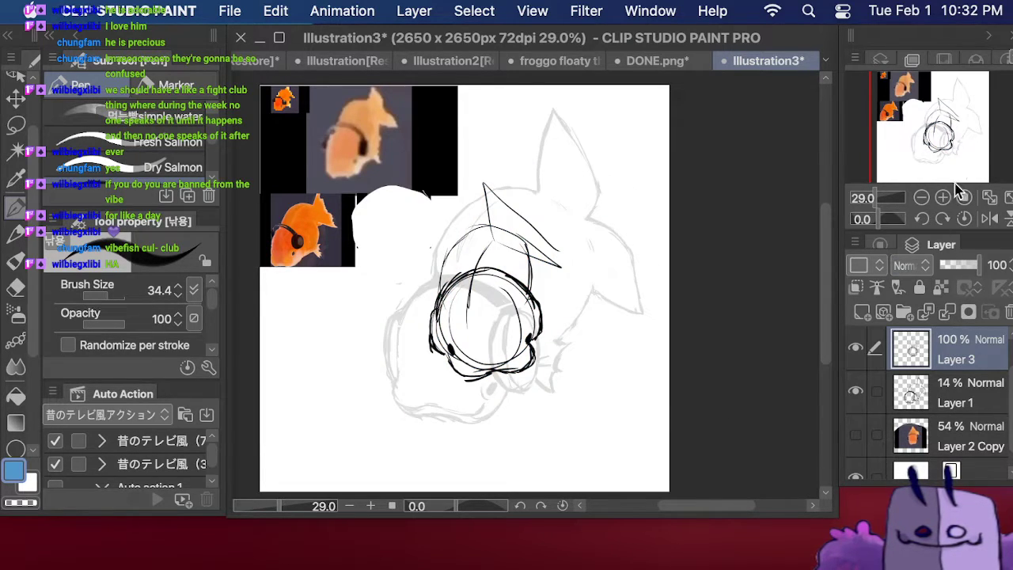
{"action": "left_click_drag", "start_coordinate": [986, 140], "coordinate": [983, 140]}
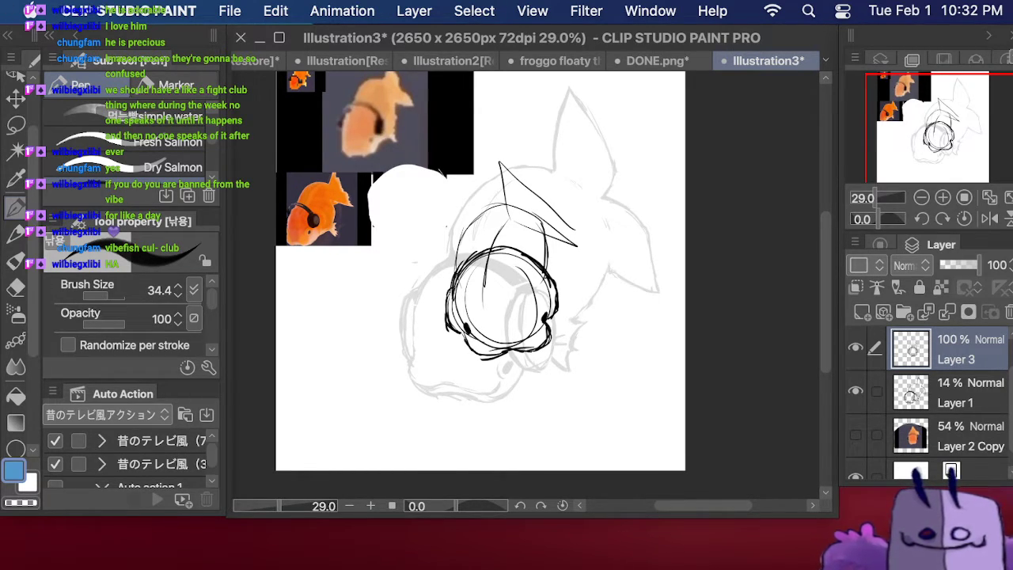
{"action": "key", "text": "super+Tab"}
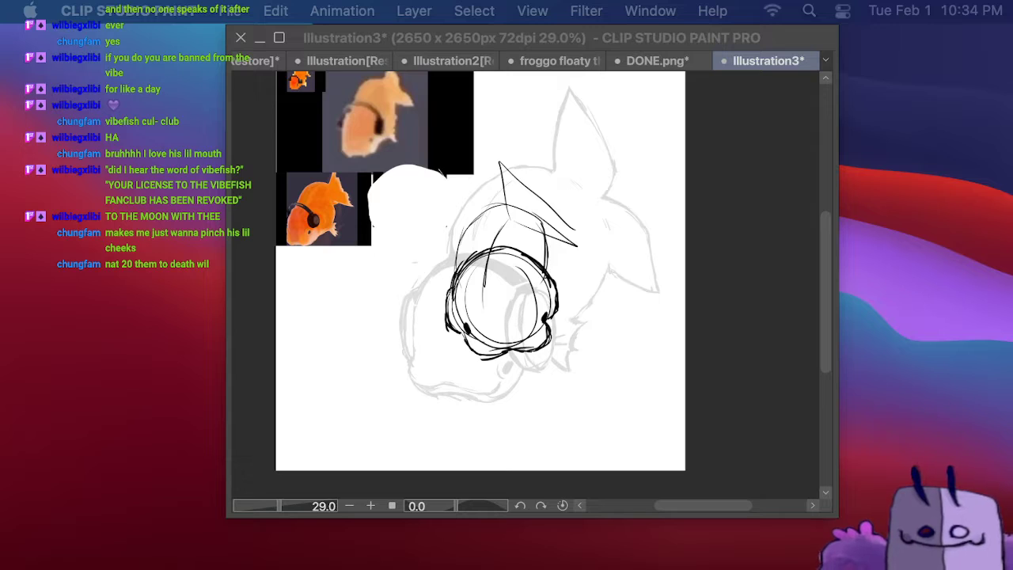
{"action": "key", "text": "Tab"}
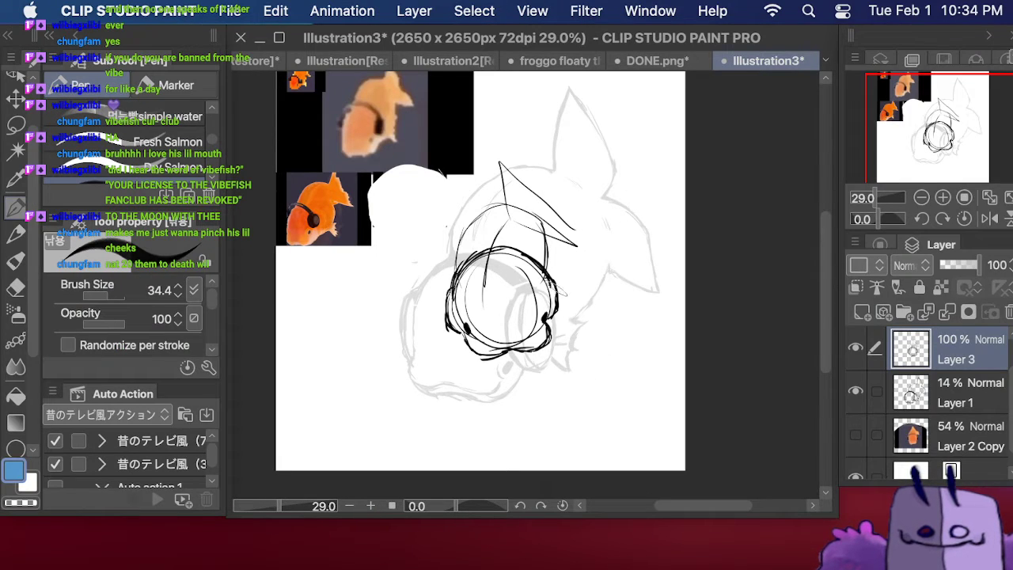
{"action": "left_click", "coordinate": [15, 289]}
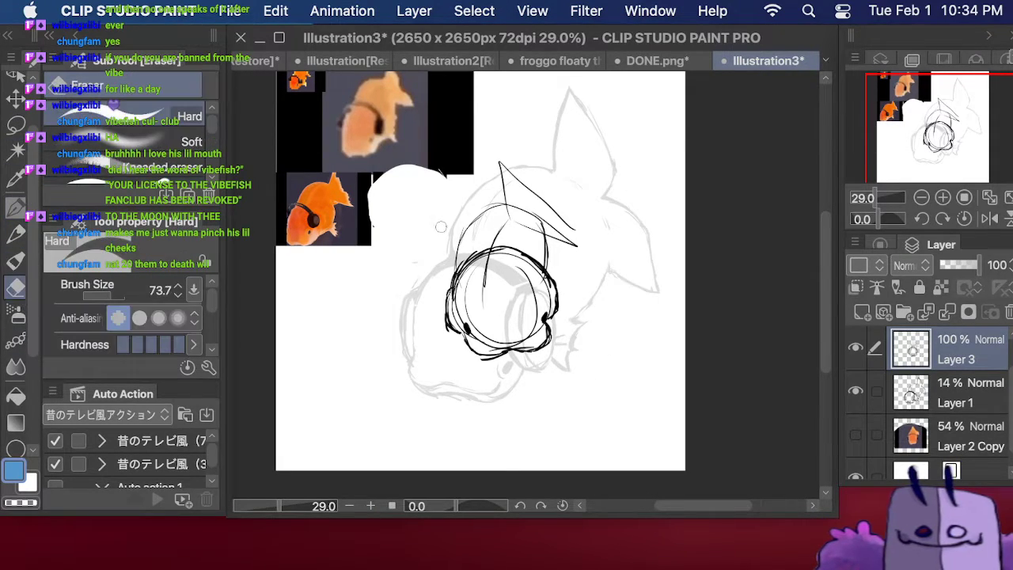
{"action": "left_click", "coordinate": [118, 297]}
{"action": "left_click_drag", "start_coordinate": [118, 298], "coordinate": [123, 297]}
{"action": "mouse_move", "coordinate": [487, 137]}
{"action": "left_mouse_down"}
{"action": "mouse_move", "coordinate": [536, 262]}
{"action": "mouse_move", "coordinate": [458, 329]}
{"action": "left_mouse_up"}
{"action": "left_click", "coordinate": [16, 209]}
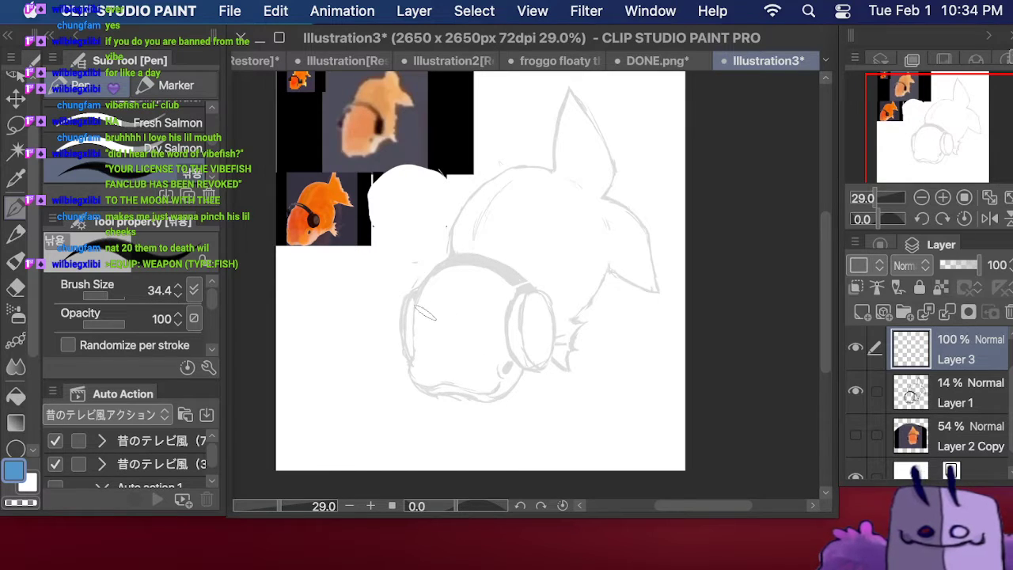
Step: Draw a large head construction circle over the faded sketch's face and shift it sideways toward the near ear cup
{"action": "mouse_move", "coordinate": [413, 331]}
{"action": "left_mouse_down"}
{"action": "mouse_move", "coordinate": [459, 276]}
{"action": "mouse_move", "coordinate": [438, 276]}
{"action": "mouse_move", "coordinate": [539, 299]}
{"action": "mouse_move", "coordinate": [531, 295]}
{"action": "mouse_move", "coordinate": [531, 370]}
{"action": "left_mouse_up"}
{"action": "mouse_move", "coordinate": [415, 315]}
{"action": "left_mouse_down"}
{"action": "mouse_move", "coordinate": [419, 366]}
{"action": "mouse_move", "coordinate": [462, 386]}
{"action": "mouse_move", "coordinate": [489, 390]}
{"action": "mouse_move", "coordinate": [535, 364]}
{"action": "left_mouse_up"}
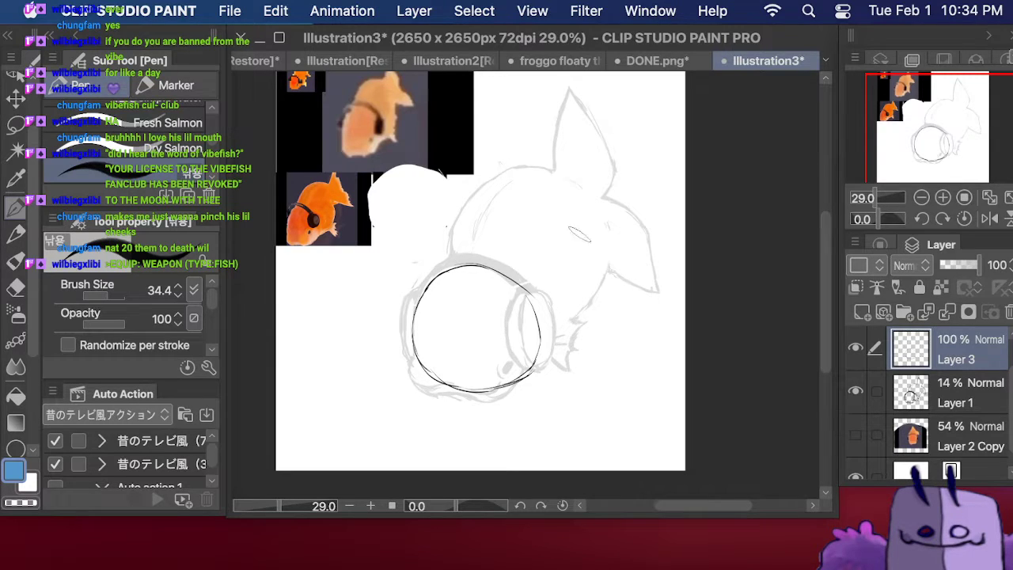
{"action": "left_click", "coordinate": [15, 98]}
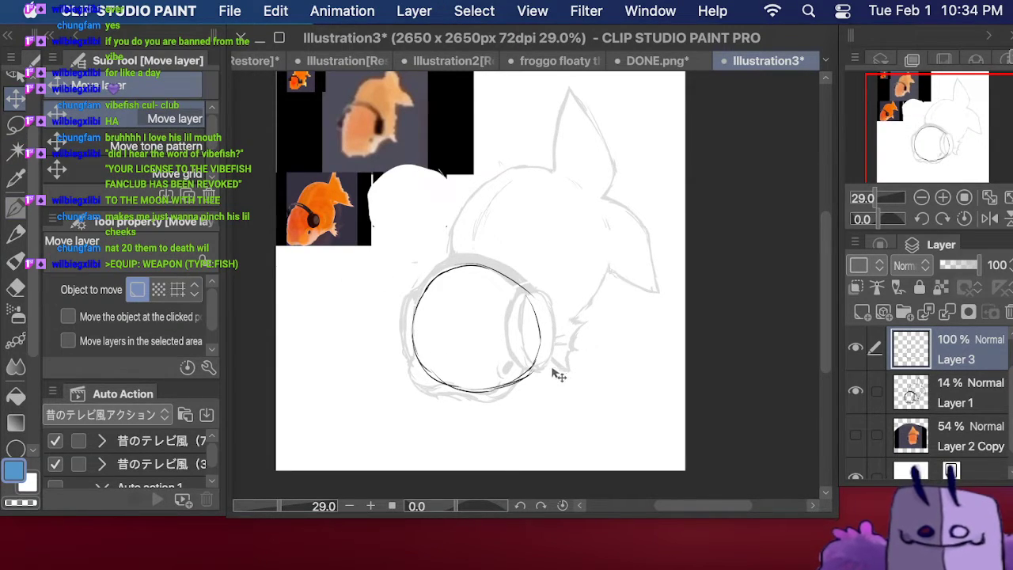
{"action": "left_click_drag", "start_coordinate": [559, 375], "coordinate": [589, 379]}
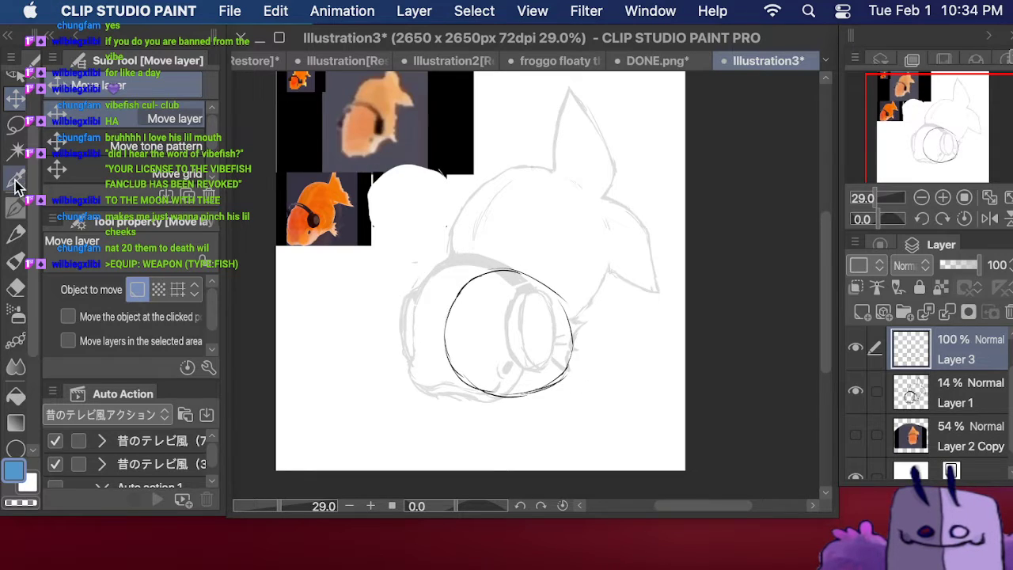
{"action": "left_click", "coordinate": [15, 206]}
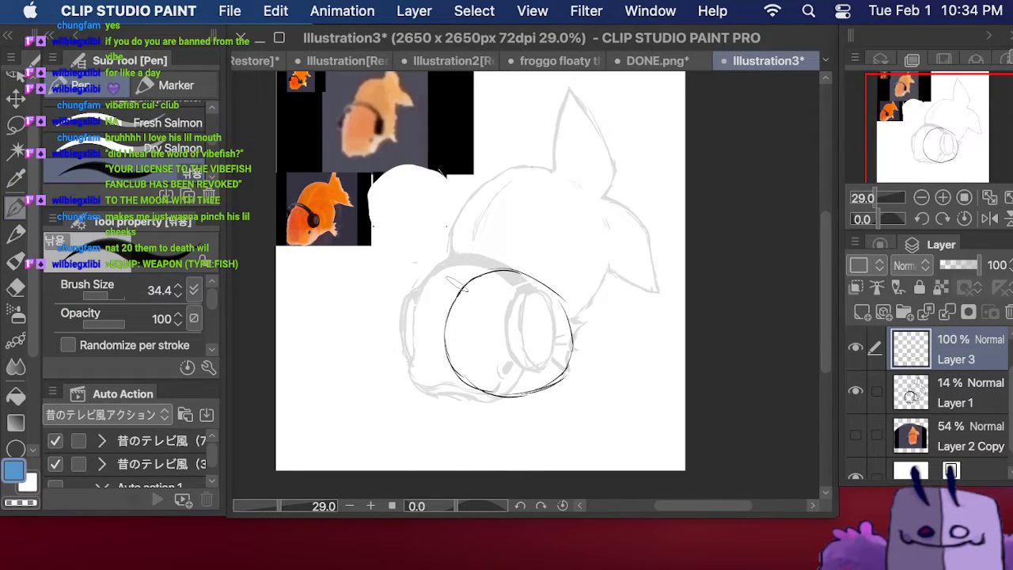
Step: Sketch the body line rising from the head circle, the side contour next to it and the muzzle outline hanging below
{"action": "left_click_drag", "start_coordinate": [459, 296], "coordinate": [472, 237]}
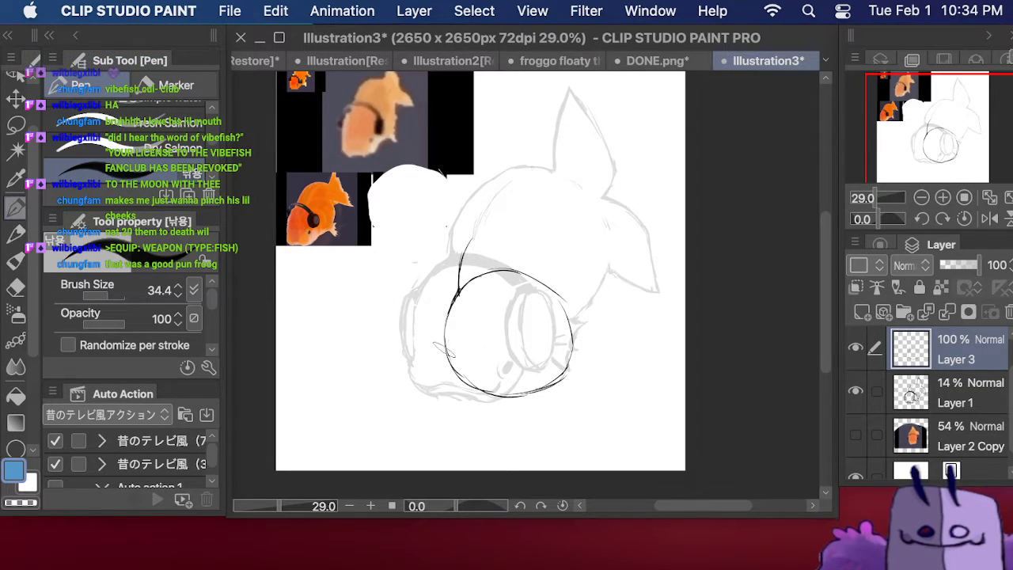
{"action": "mouse_move", "coordinate": [453, 369]}
{"action": "left_mouse_down"}
{"action": "mouse_move", "coordinate": [435, 351]}
{"action": "mouse_move", "coordinate": [437, 290]}
{"action": "mouse_move", "coordinate": [450, 369]}
{"action": "left_mouse_up"}
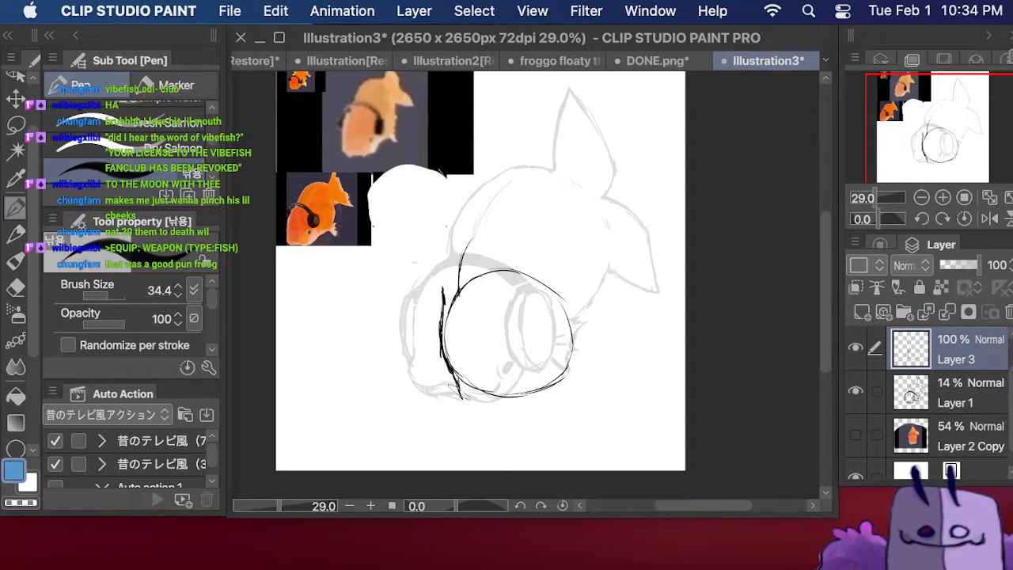
{"action": "mouse_move", "coordinate": [448, 373]}
{"action": "left_mouse_down"}
{"action": "mouse_move", "coordinate": [471, 412]}
{"action": "mouse_move", "coordinate": [491, 422]}
{"action": "mouse_move", "coordinate": [524, 416]}
{"action": "left_mouse_up"}
{"action": "mouse_move", "coordinate": [565, 370]}
{"action": "left_mouse_down"}
{"action": "mouse_move", "coordinate": [564, 403]}
{"action": "mouse_move", "coordinate": [503, 413]}
{"action": "mouse_move", "coordinate": [542, 415]}
{"action": "mouse_move", "coordinate": [535, 409]}
{"action": "mouse_move", "coordinate": [566, 399]}
{"action": "mouse_move", "coordinate": [527, 418]}
{"action": "left_mouse_up"}
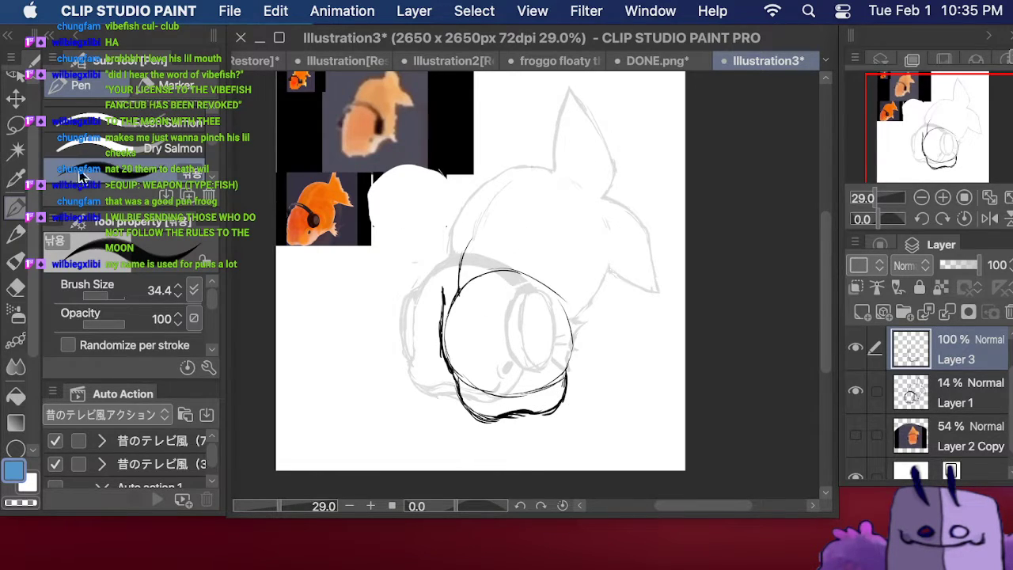
Step: Lasso the head circle and muzzle, rotate them slightly clockwise and clear the selection
{"action": "left_click", "coordinate": [18, 124]}
{"action": "mouse_move", "coordinate": [459, 391]}
{"action": "left_mouse_down"}
{"action": "mouse_move", "coordinate": [443, 357]}
{"action": "mouse_move", "coordinate": [451, 297]}
{"action": "mouse_move", "coordinate": [523, 245]}
{"action": "mouse_move", "coordinate": [617, 315]}
{"action": "mouse_move", "coordinate": [577, 430]}
{"action": "mouse_move", "coordinate": [440, 396]}
{"action": "left_mouse_up"}
{"action": "left_click", "coordinate": [606, 486]}
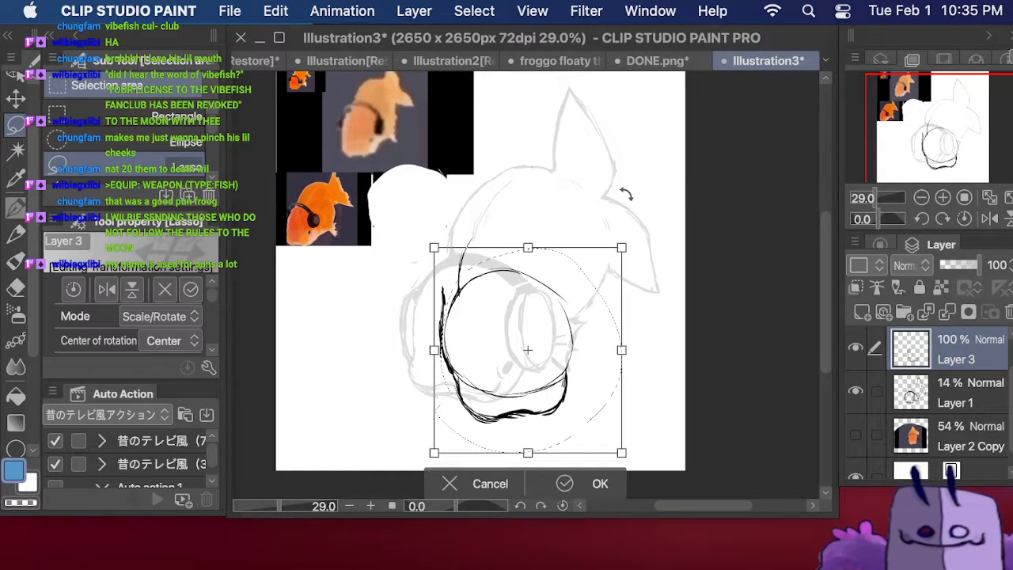
{"action": "left_click_drag", "start_coordinate": [638, 213], "coordinate": [572, 324]}
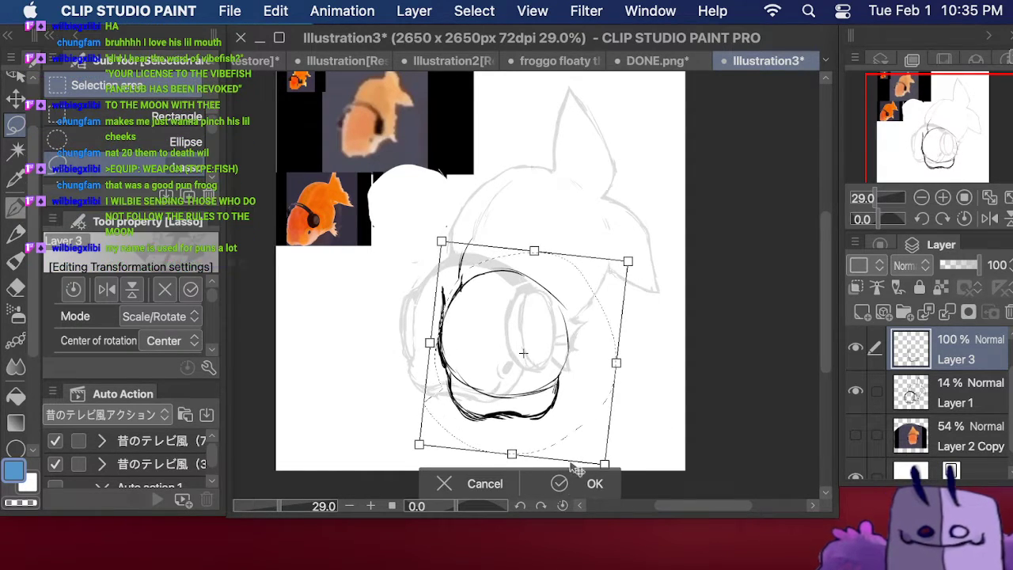
{"action": "left_click", "coordinate": [594, 483]}
{"action": "key", "text": "ctrl+d"}
Step: Erase the construction circle's lower arc inside the muzzle and draw a small dark eye at each edge of the face
{"action": "left_click", "coordinate": [16, 286]}
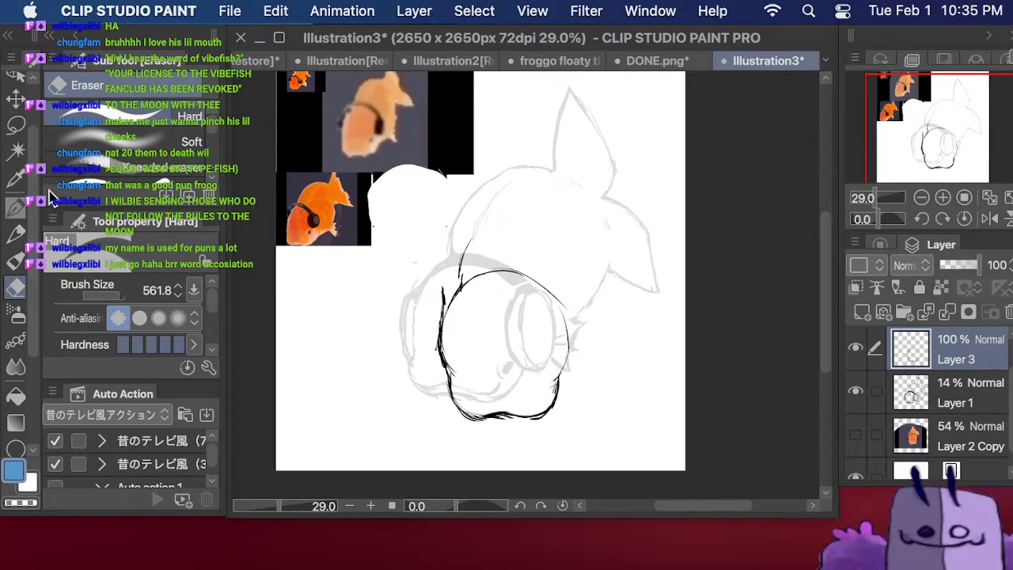
{"action": "key", "text": "p"}
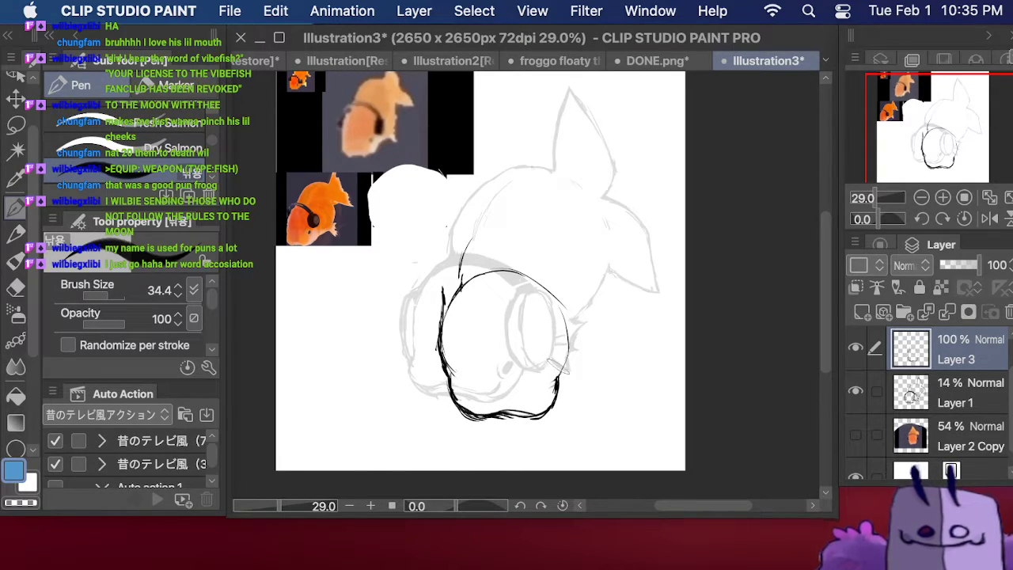
{"action": "left_click_drag", "start_coordinate": [554, 365], "coordinate": [558, 377]}
{"action": "left_click_drag", "start_coordinate": [445, 360], "coordinate": [449, 368]}
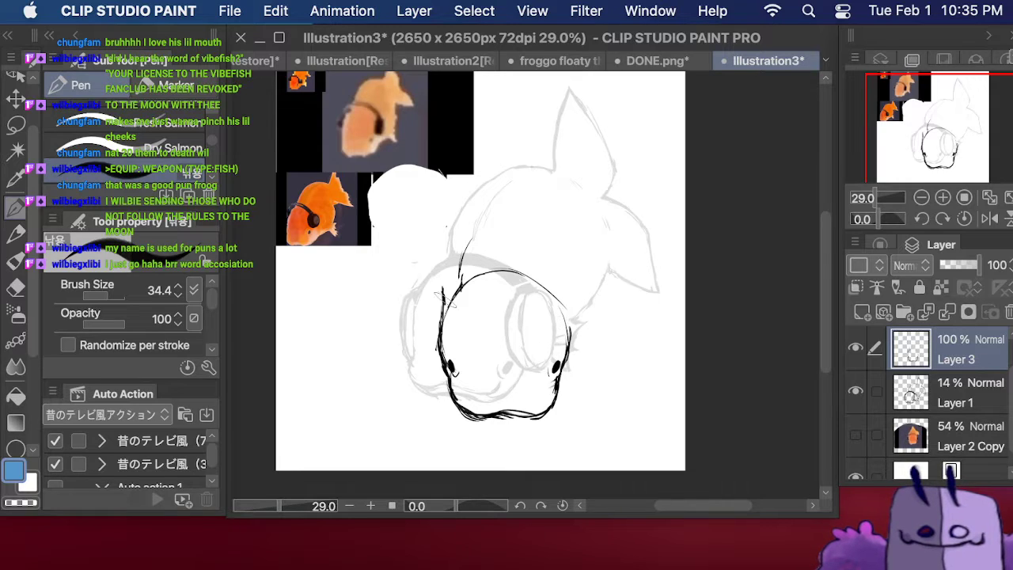
Step: Erase the rough mouth line at eraser size 73.7 and redraw it as a clean two-lobed contour below the eyes
{"action": "left_click", "coordinate": [26, 290]}
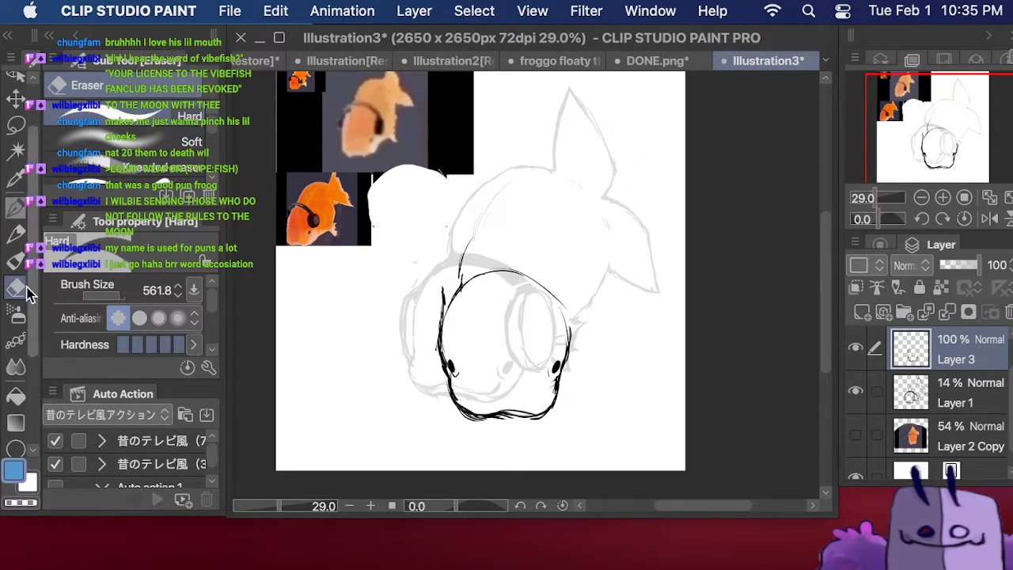
{"action": "left_click_drag", "start_coordinate": [117, 296], "coordinate": [109, 296]}
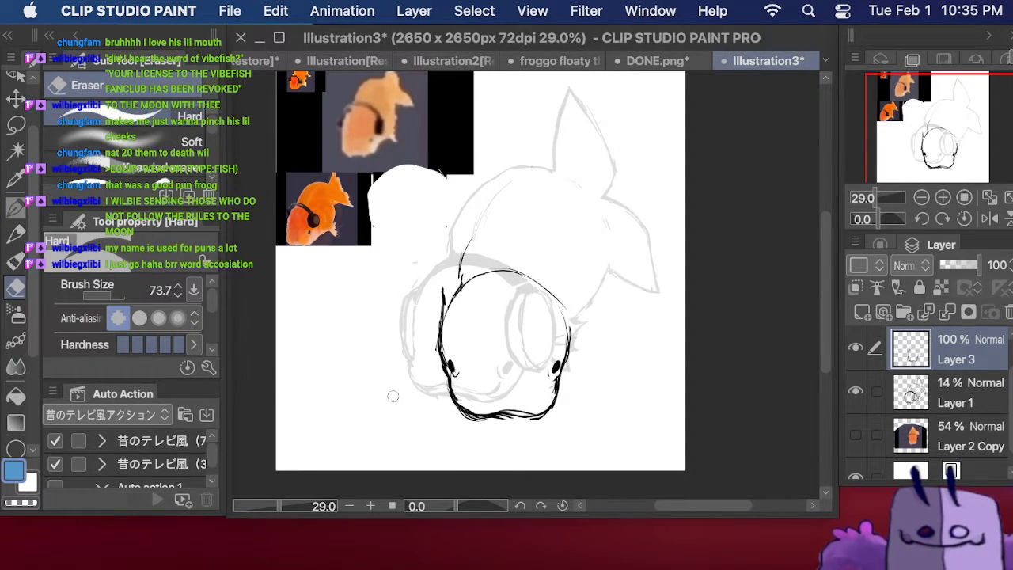
{"action": "mouse_move", "coordinate": [452, 405]}
{"action": "left_mouse_down"}
{"action": "mouse_move", "coordinate": [530, 418]}
{"action": "mouse_move", "coordinate": [515, 407]}
{"action": "left_mouse_up"}
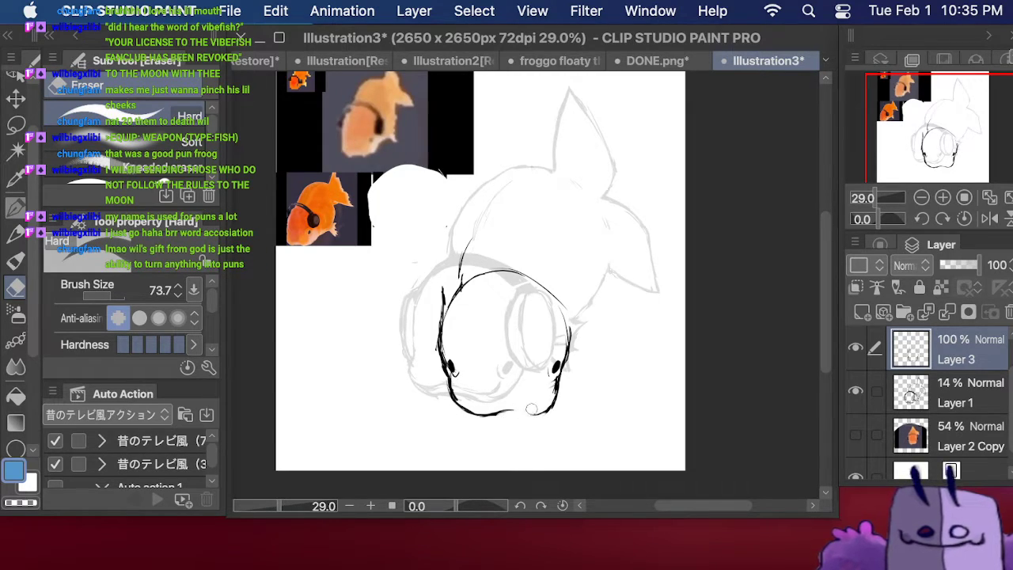
{"action": "key", "text": "p"}
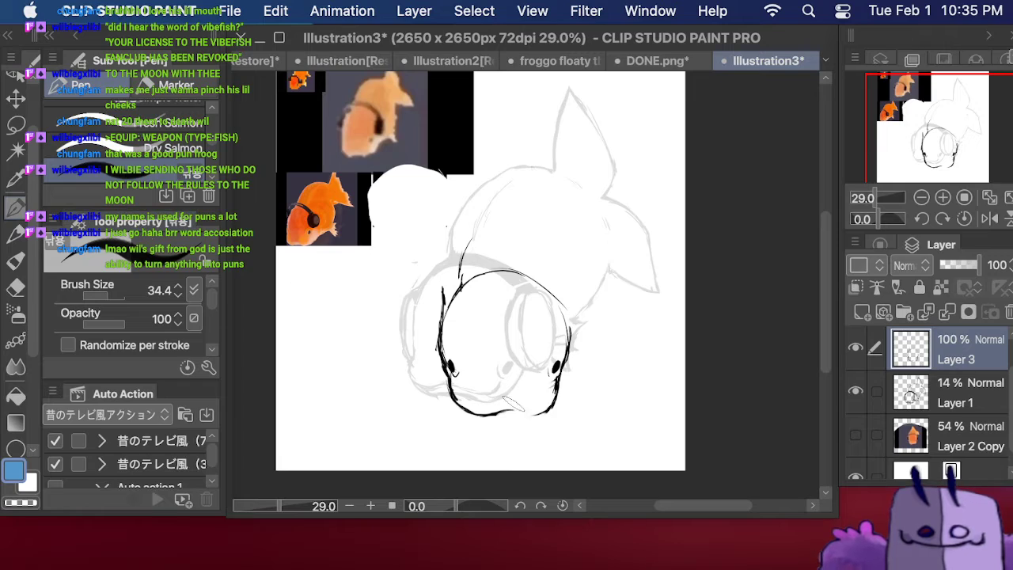
{"action": "left_click_drag", "start_coordinate": [506, 411], "coordinate": [555, 413]}
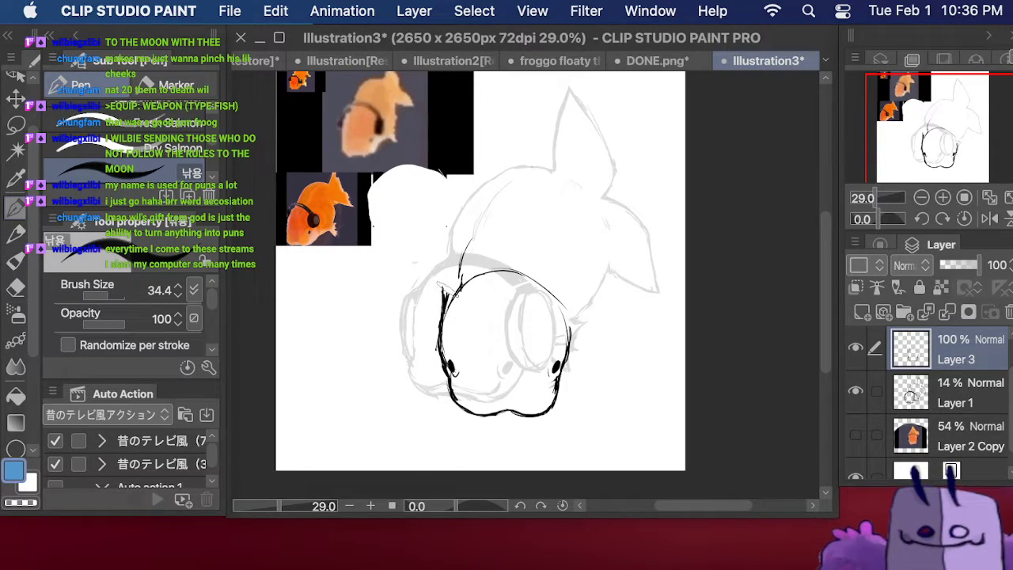
Step: Extend the fish's left body contour from the head upward, curving it in toward the base of the tail fin
{"action": "left_click_drag", "start_coordinate": [443, 285], "coordinate": [455, 205]}
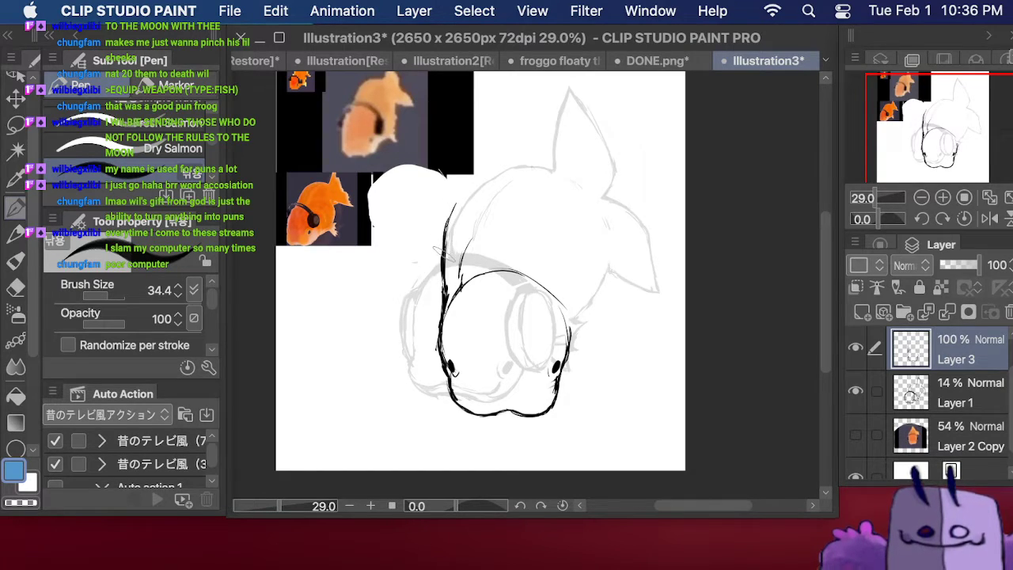
{"action": "left_click_drag", "start_coordinate": [444, 254], "coordinate": [481, 161]}
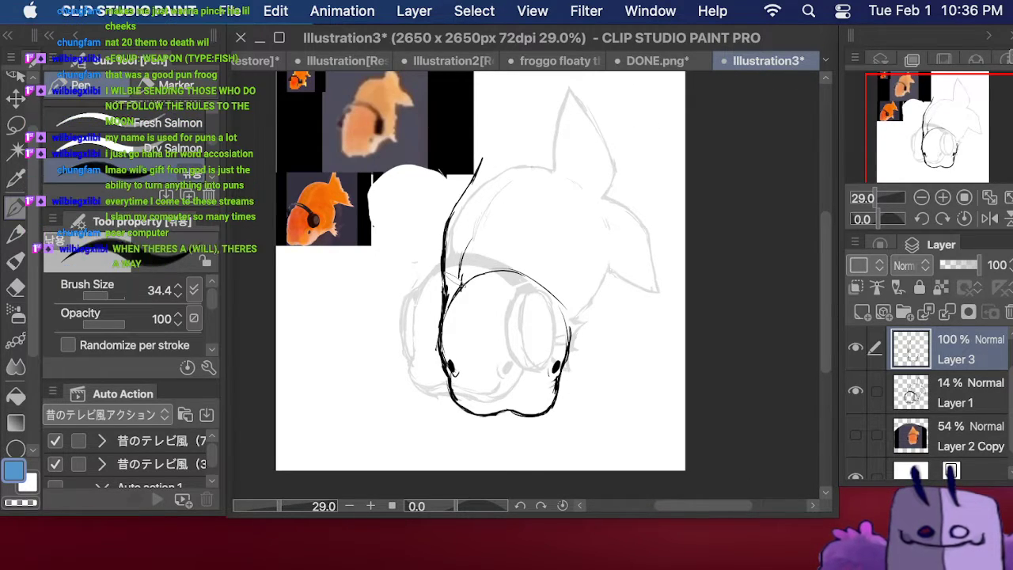
{"action": "mouse_move", "coordinate": [469, 193]}
{"action": "left_mouse_down"}
{"action": "mouse_move", "coordinate": [480, 164]}
{"action": "mouse_move", "coordinate": [461, 189]}
{"action": "mouse_move", "coordinate": [524, 145]}
{"action": "mouse_move", "coordinate": [481, 168]}
{"action": "mouse_move", "coordinate": [514, 147]}
{"action": "left_mouse_up"}
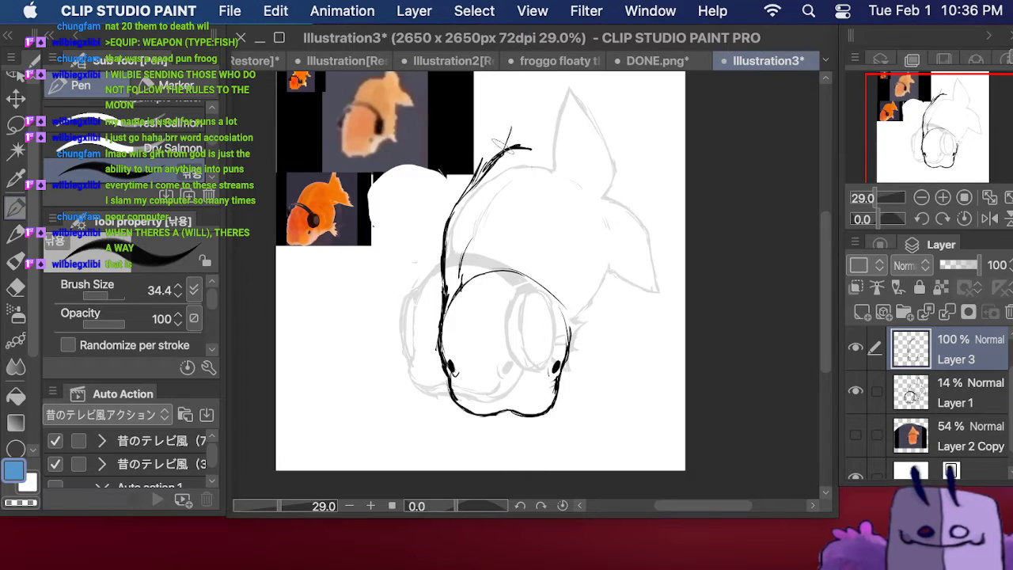
Step: Sketch the tall pointed tail fin above the body and the opposite body contour running down to the head
{"action": "mouse_move", "coordinate": [507, 152]}
{"action": "left_mouse_down"}
{"action": "mouse_move", "coordinate": [533, 80]}
{"action": "mouse_move", "coordinate": [554, 104]}
{"action": "mouse_move", "coordinate": [555, 150]}
{"action": "left_mouse_up"}
{"action": "mouse_move", "coordinate": [538, 76]}
{"action": "left_mouse_down"}
{"action": "mouse_move", "coordinate": [558, 162]}
{"action": "mouse_move", "coordinate": [499, 139]}
{"action": "mouse_move", "coordinate": [552, 150]}
{"action": "left_mouse_up"}
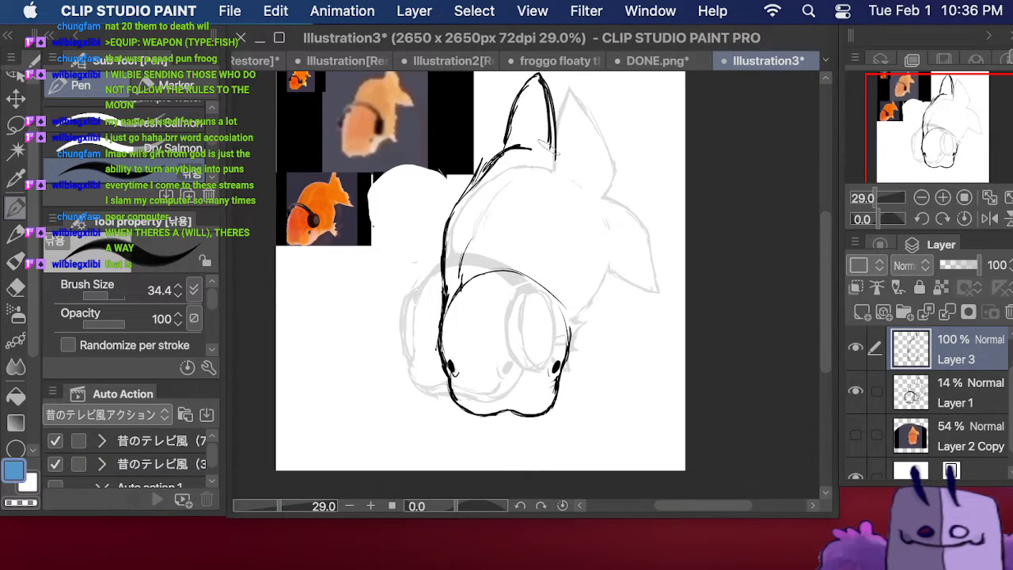
{"action": "mouse_move", "coordinate": [548, 104]}
{"action": "left_mouse_down"}
{"action": "mouse_move", "coordinate": [609, 224]}
{"action": "mouse_move", "coordinate": [560, 179]}
{"action": "mouse_move", "coordinate": [578, 206]}
{"action": "mouse_move", "coordinate": [579, 322]}
{"action": "left_mouse_up"}
{"action": "left_click_drag", "start_coordinate": [586, 254], "coordinate": [572, 353]}
Step: Shift the whole Layer 3 sketch slightly up and to the left, and lasso its tail fin and upper body
{"action": "left_click", "coordinate": [16, 124]}
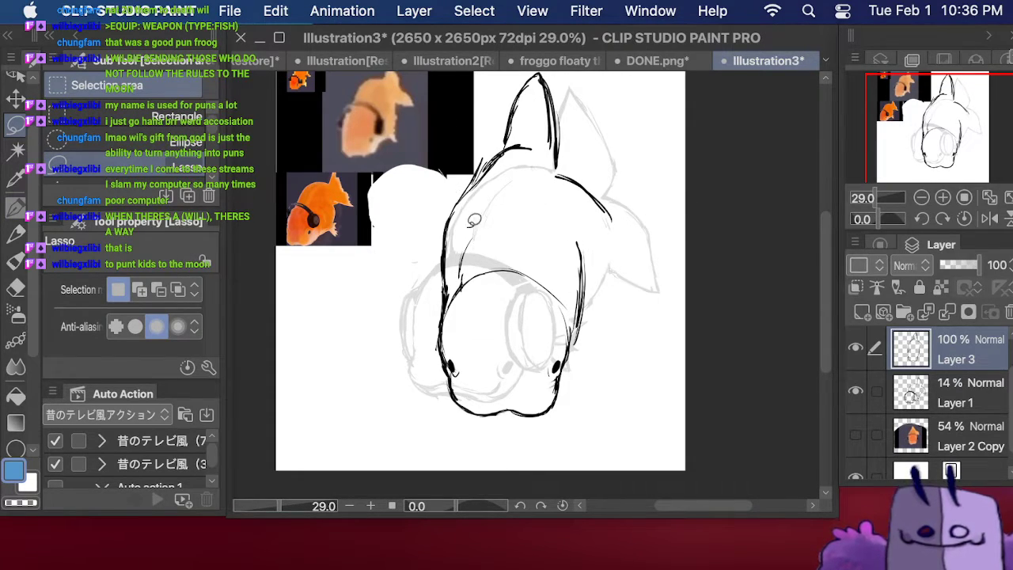
{"action": "left_click", "coordinate": [16, 99]}
{"action": "left_click_drag", "start_coordinate": [549, 336], "coordinate": [546, 322]}
{"action": "left_click_drag", "start_coordinate": [431, 212], "coordinate": [464, 216]}
{"action": "left_click_drag", "start_coordinate": [449, 221], "coordinate": [423, 216]}
{"action": "left_click", "coordinate": [14, 127]}
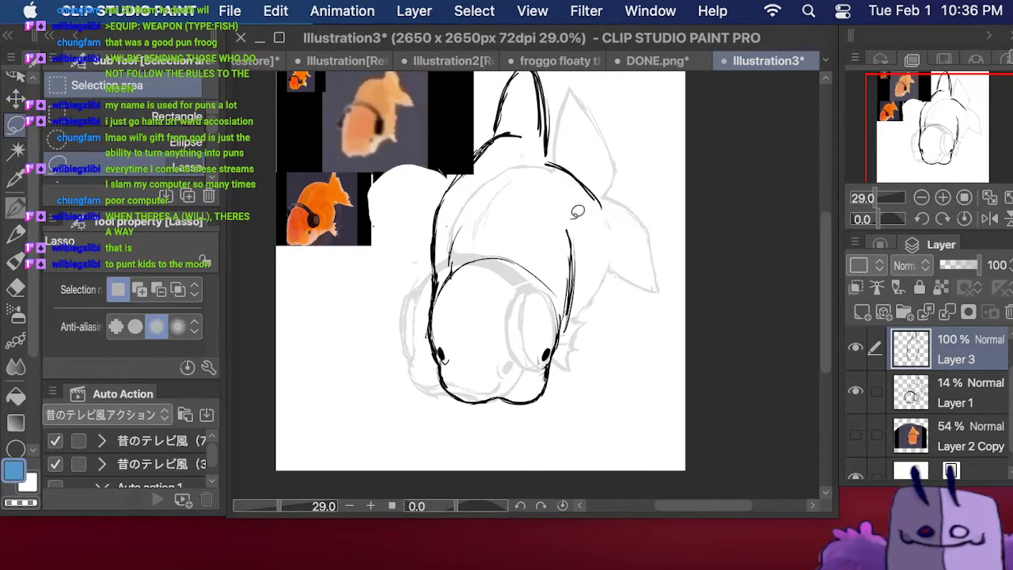
{"action": "mouse_move", "coordinate": [558, 217]}
{"action": "left_mouse_down"}
{"action": "mouse_move", "coordinate": [664, 171]}
{"action": "mouse_move", "coordinate": [561, 47]}
{"action": "mouse_move", "coordinate": [442, 88]}
{"action": "mouse_move", "coordinate": [405, 237]}
{"action": "mouse_move", "coordinate": [409, 262]}
{"action": "left_mouse_up"}
{"action": "left_click", "coordinate": [586, 325]}
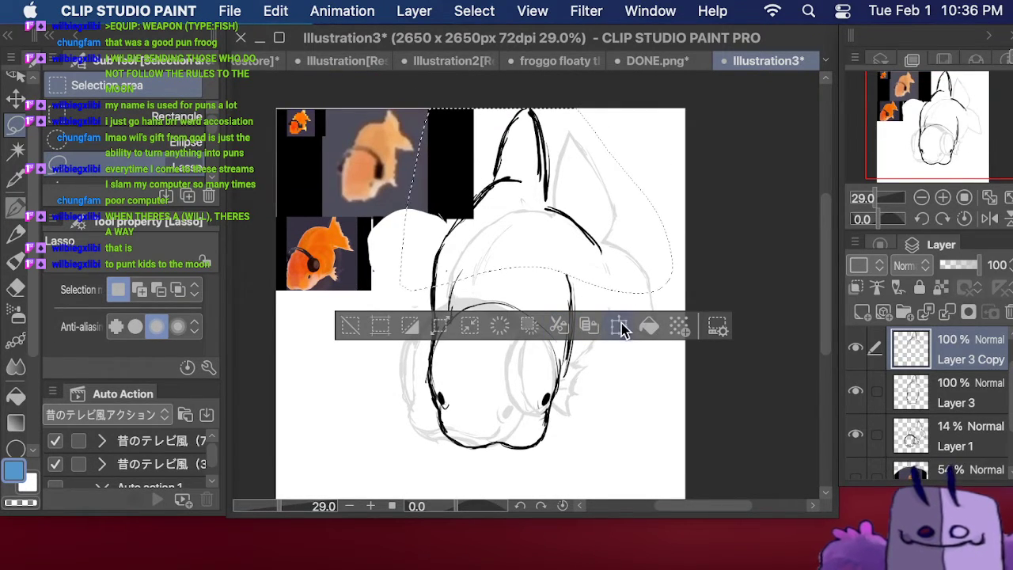
{"action": "left_click", "coordinate": [619, 325]}
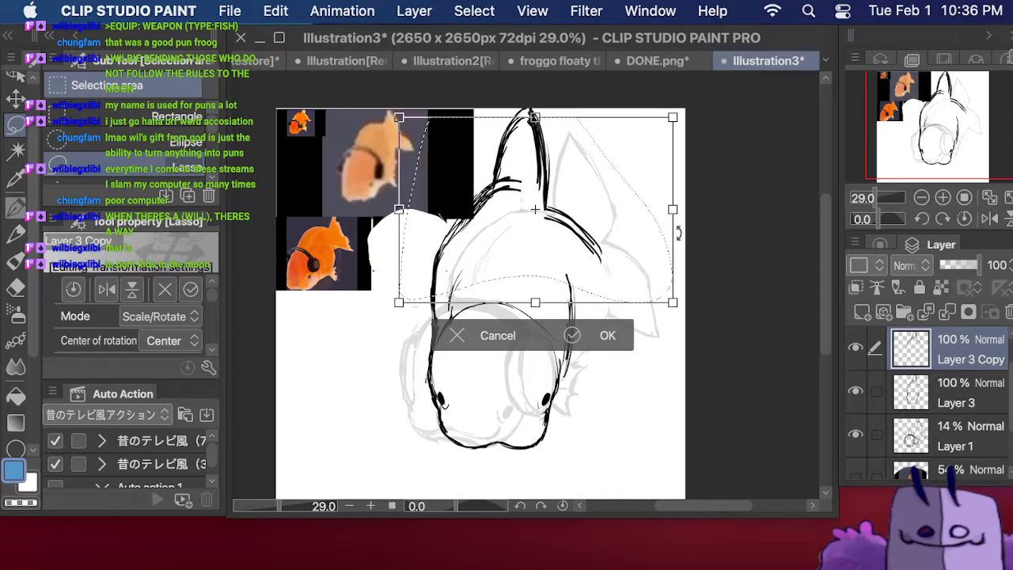
{"action": "left_click", "coordinate": [572, 335]}
{"action": "key", "text": "super+z"}
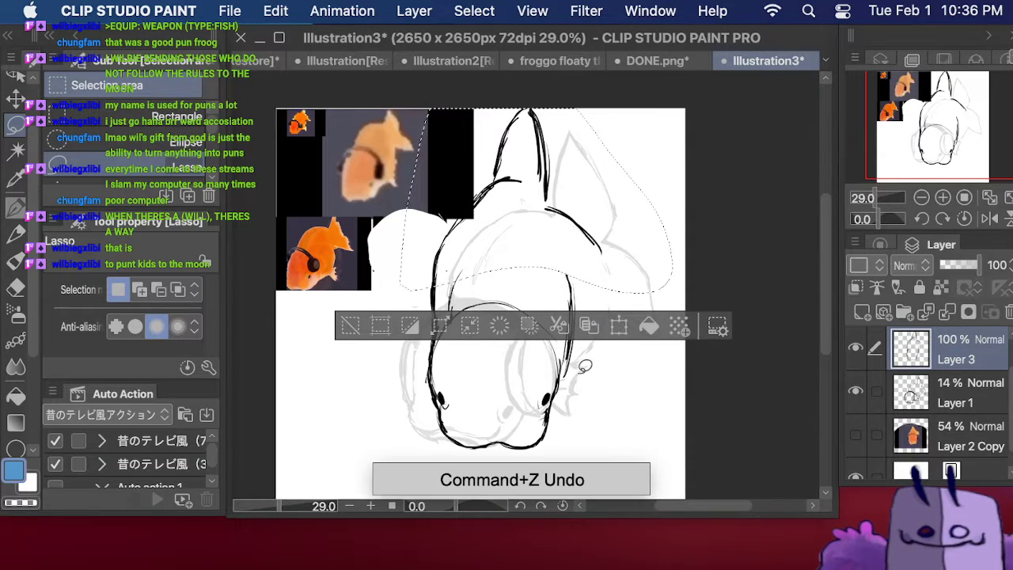
Step: Move the selected tail fin and upper-body lines slightly down toward the head and clear the selection
{"action": "left_click", "coordinate": [619, 333]}
{"action": "left_click_drag", "start_coordinate": [609, 229], "coordinate": [608, 235]}
{"action": "left_click", "coordinate": [602, 339]}
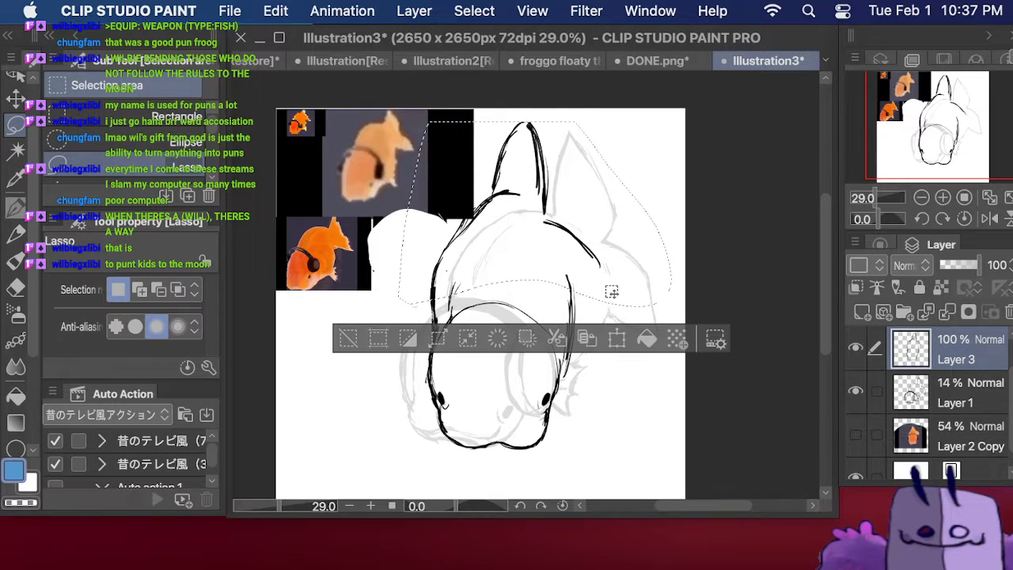
{"action": "key", "text": "super+d"}
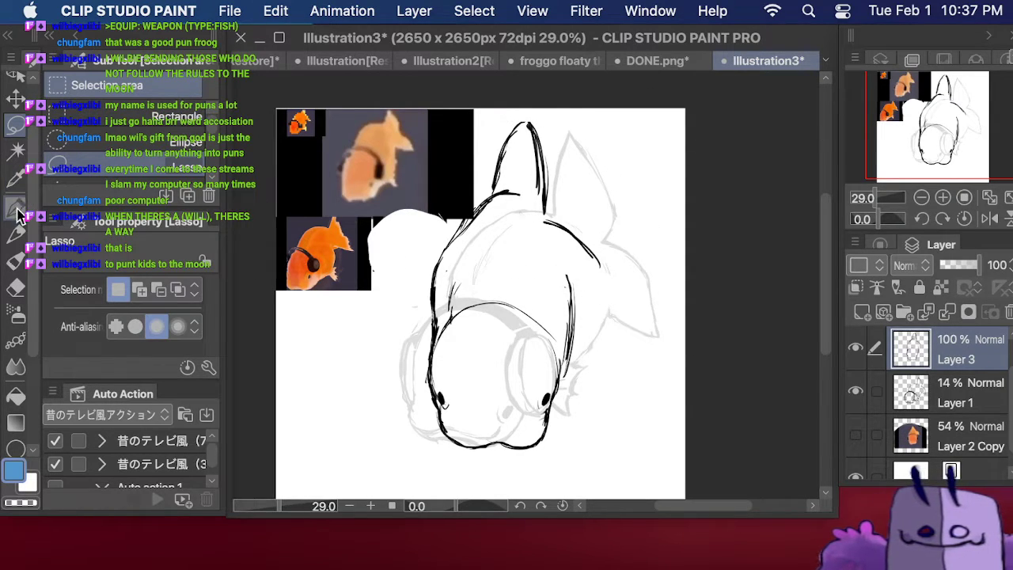
Step: Rework the tail fin with a sharper tip, erasing its rough right edge and redrawing it as one curved line
{"action": "left_click", "coordinate": [17, 206]}
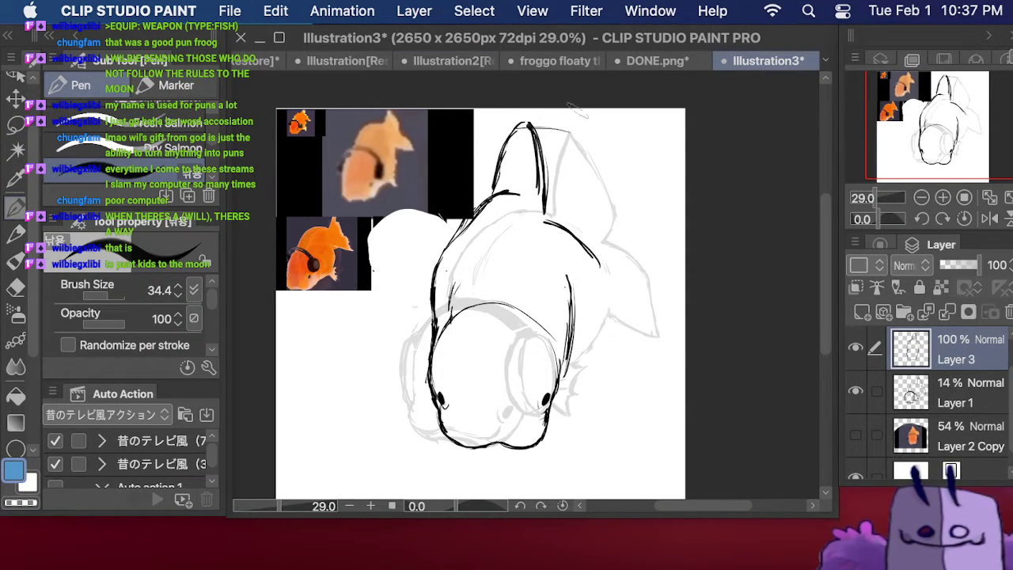
{"action": "mouse_move", "coordinate": [526, 126]}
{"action": "left_mouse_down"}
{"action": "mouse_move", "coordinate": [495, 186]}
{"action": "mouse_move", "coordinate": [516, 145]}
{"action": "mouse_move", "coordinate": [500, 173]}
{"action": "mouse_move", "coordinate": [504, 161]}
{"action": "mouse_move", "coordinate": [543, 179]}
{"action": "left_mouse_up"}
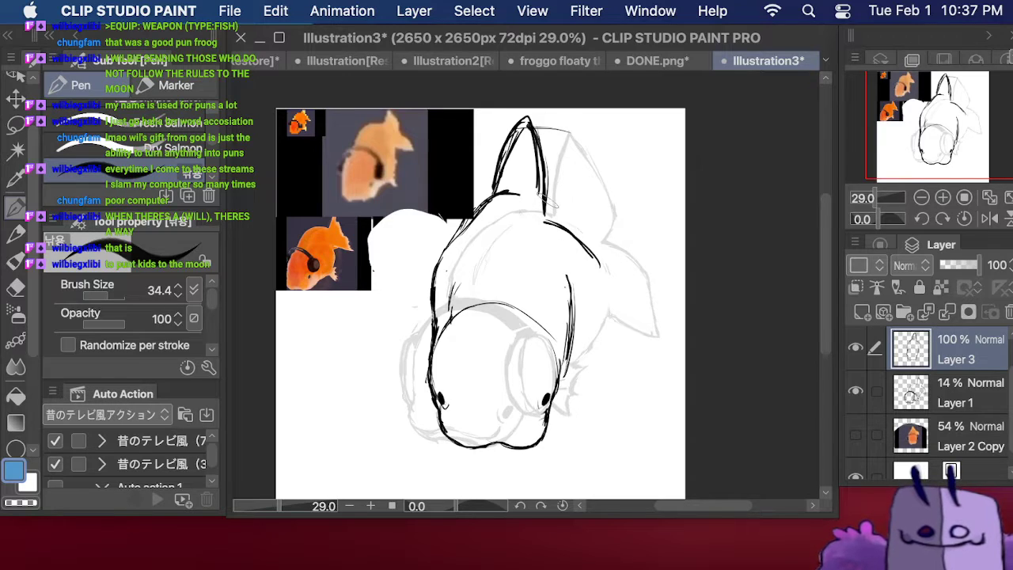
{"action": "left_click", "coordinate": [26, 285]}
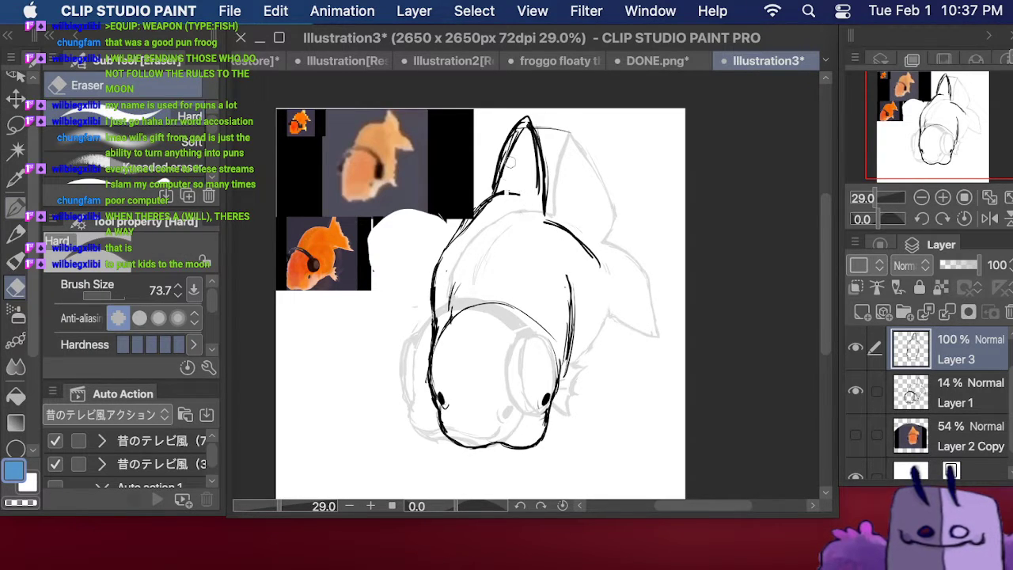
{"action": "mouse_move", "coordinate": [511, 162]}
{"action": "left_mouse_down"}
{"action": "mouse_move", "coordinate": [503, 184]}
{"action": "mouse_move", "coordinate": [518, 128]}
{"action": "mouse_move", "coordinate": [539, 182]}
{"action": "mouse_move", "coordinate": [535, 212]}
{"action": "mouse_move", "coordinate": [544, 208]}
{"action": "mouse_move", "coordinate": [552, 143]}
{"action": "mouse_move", "coordinate": [532, 134]}
{"action": "left_mouse_up"}
{"action": "left_click_drag", "start_coordinate": [551, 193], "coordinate": [555, 229]}
{"action": "left_click", "coordinate": [21, 207]}
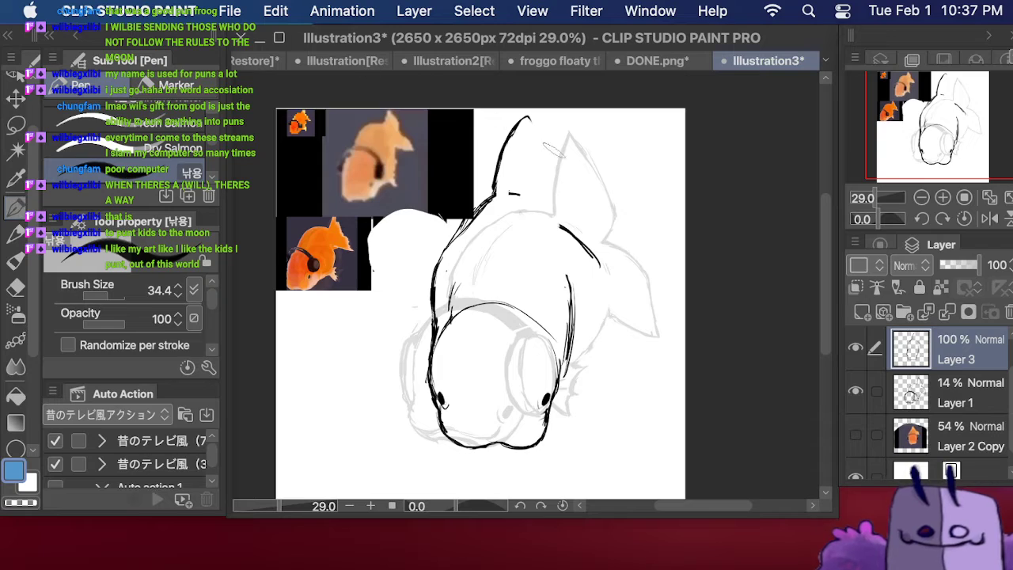
{"action": "mouse_move", "coordinate": [529, 120]}
{"action": "left_mouse_down"}
{"action": "mouse_move", "coordinate": [559, 202]}
{"action": "mouse_move", "coordinate": [535, 123]}
{"action": "mouse_move", "coordinate": [559, 190]}
{"action": "left_mouse_up"}
Step: Show the Layer 2 Copy reference and sketch the back contour sloping away from the tail fin's right base
{"action": "left_click", "coordinate": [856, 435]}
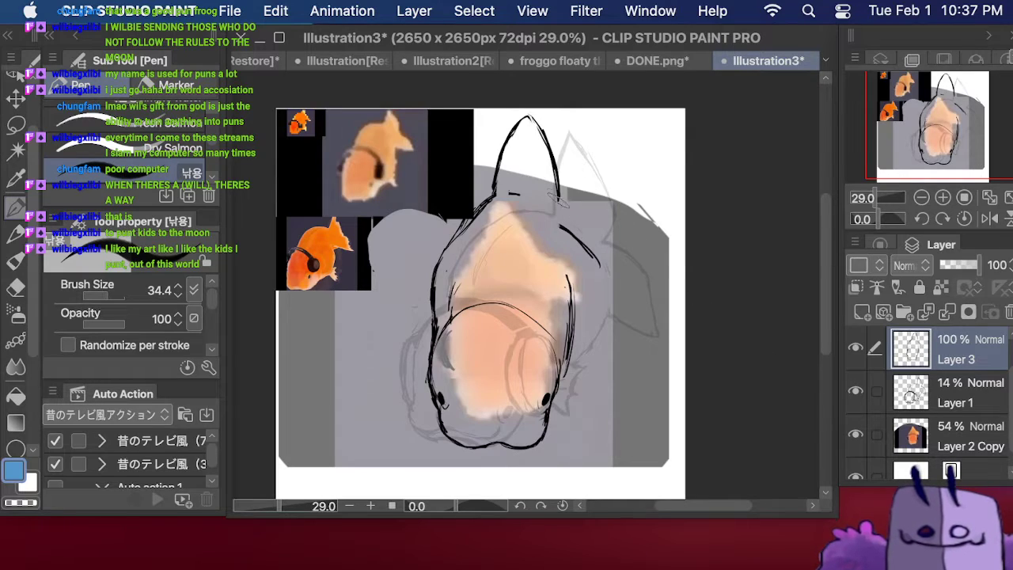
{"action": "left_click_drag", "start_coordinate": [565, 201], "coordinate": [625, 245]}
{"action": "mouse_move", "coordinate": [559, 195]}
{"action": "left_mouse_down"}
{"action": "mouse_move", "coordinate": [562, 211]}
{"action": "mouse_move", "coordinate": [596, 216]}
{"action": "left_mouse_up"}
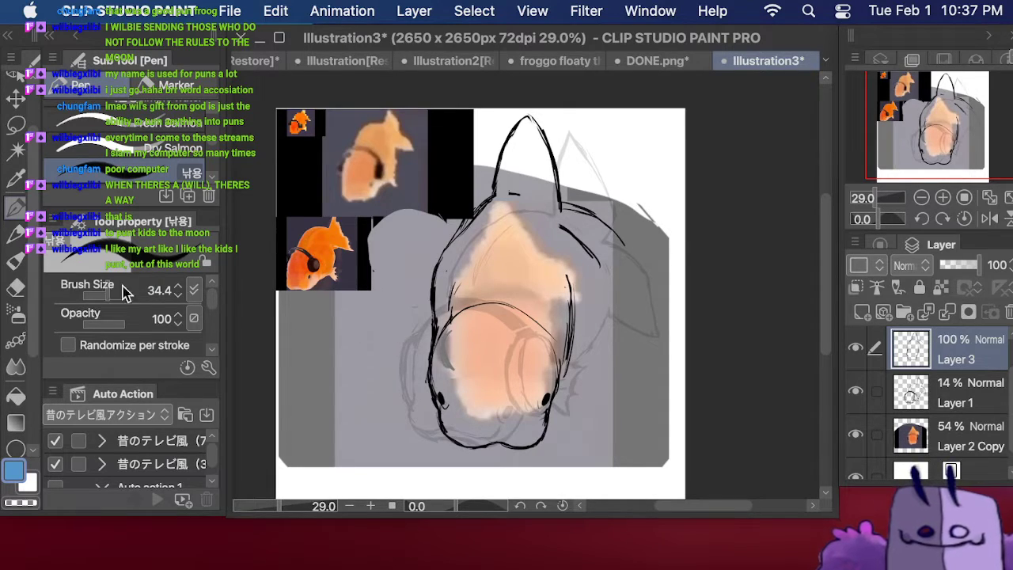
Step: Lasso the head and lower body, adjust their scale slightly and apply the transformation
{"action": "key", "text": "m"}
{"action": "mouse_move", "coordinate": [475, 285]}
{"action": "left_mouse_down"}
{"action": "mouse_move", "coordinate": [629, 388]}
{"action": "mouse_move", "coordinate": [524, 478]}
{"action": "mouse_move", "coordinate": [412, 326]}
{"action": "mouse_move", "coordinate": [466, 290]}
{"action": "left_mouse_up"}
{"action": "left_click", "coordinate": [616, 483]}
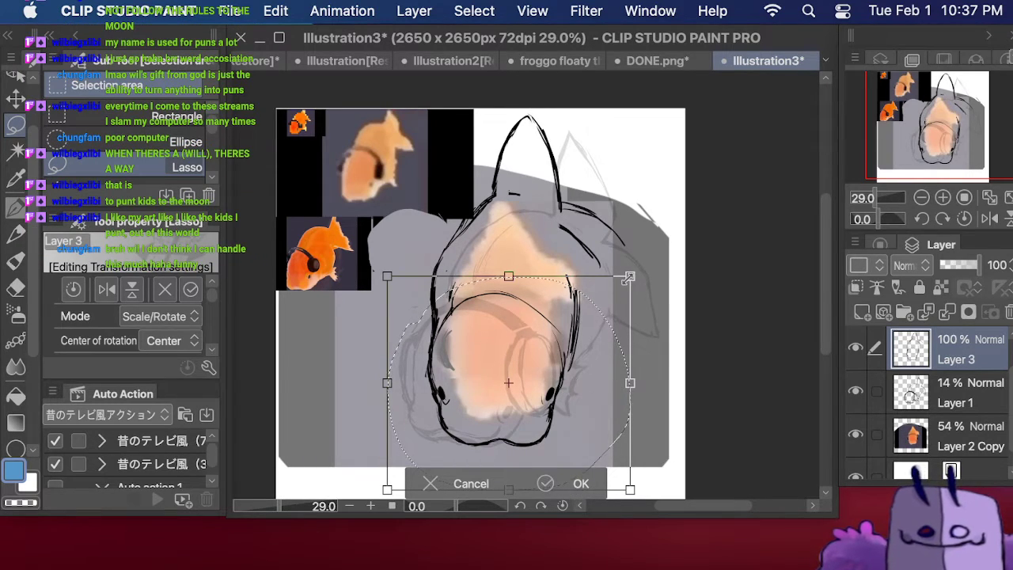
{"action": "left_click_drag", "start_coordinate": [629, 277], "coordinate": [621, 284]}
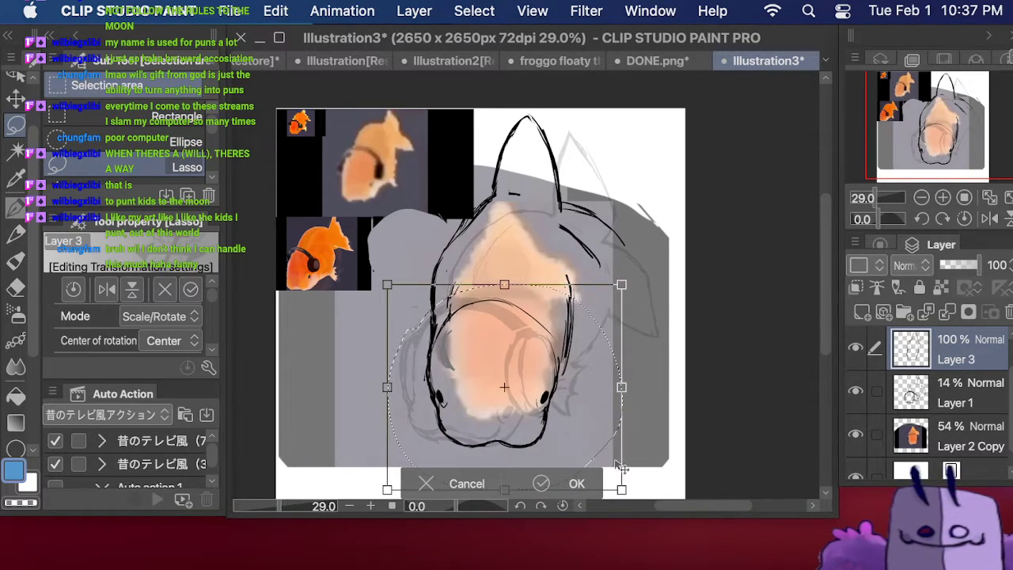
{"action": "left_click", "coordinate": [580, 480]}
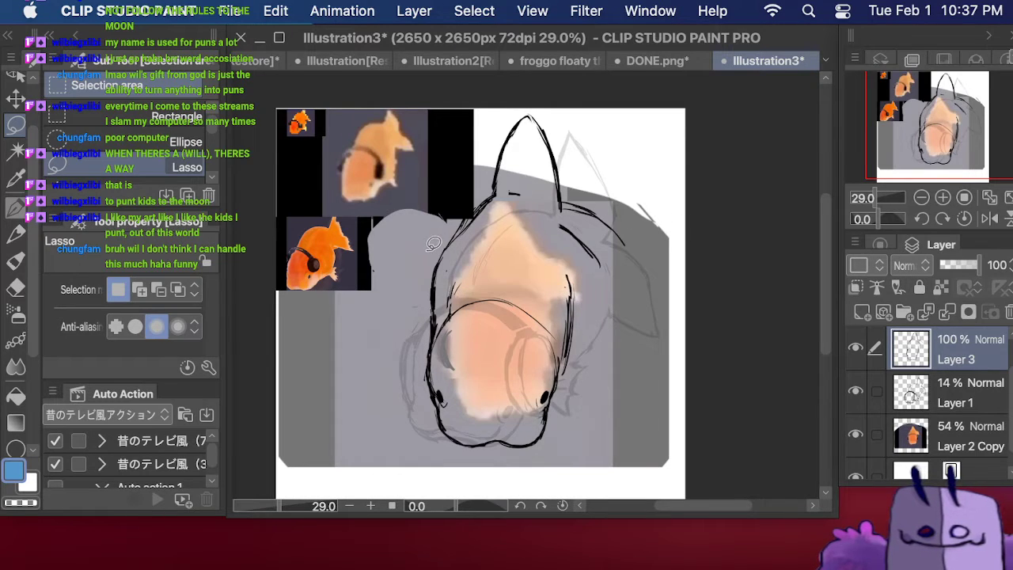
Step: Lasso the tail fin and upper back lines, then nudge them slightly down and to the left
{"action": "mouse_move", "coordinate": [431, 251]}
{"action": "left_mouse_down"}
{"action": "mouse_move", "coordinate": [559, 255]}
{"action": "mouse_move", "coordinate": [642, 295]}
{"action": "mouse_move", "coordinate": [654, 157]}
{"action": "mouse_move", "coordinate": [517, 88]}
{"action": "mouse_move", "coordinate": [421, 236]}
{"action": "left_mouse_up"}
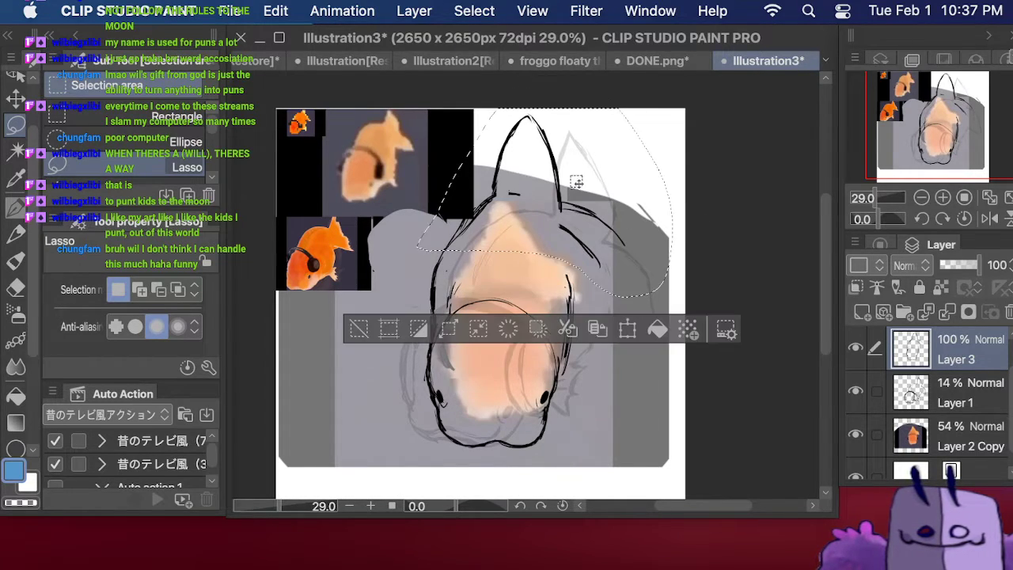
{"action": "left_click", "coordinate": [626, 334]}
{"action": "left_click_drag", "start_coordinate": [599, 200], "coordinate": [596, 196]}
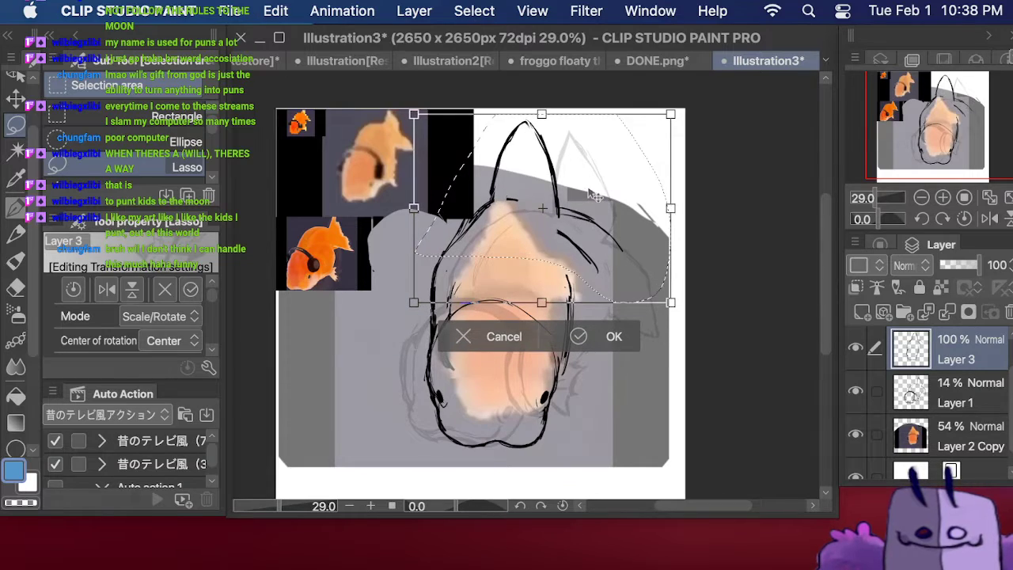
{"action": "left_click", "coordinate": [612, 338]}
Step: Erase the rough back lines right of the tail fin and the stray mark at its base, then return to the pen
{"action": "left_click", "coordinate": [15, 290]}
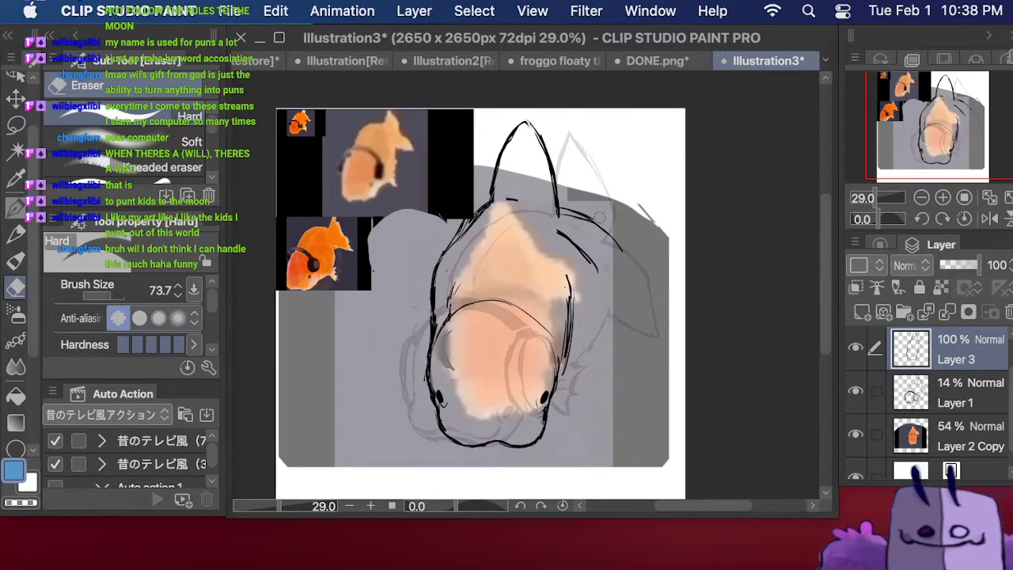
{"action": "left_click_drag", "start_coordinate": [590, 234], "coordinate": [629, 244]}
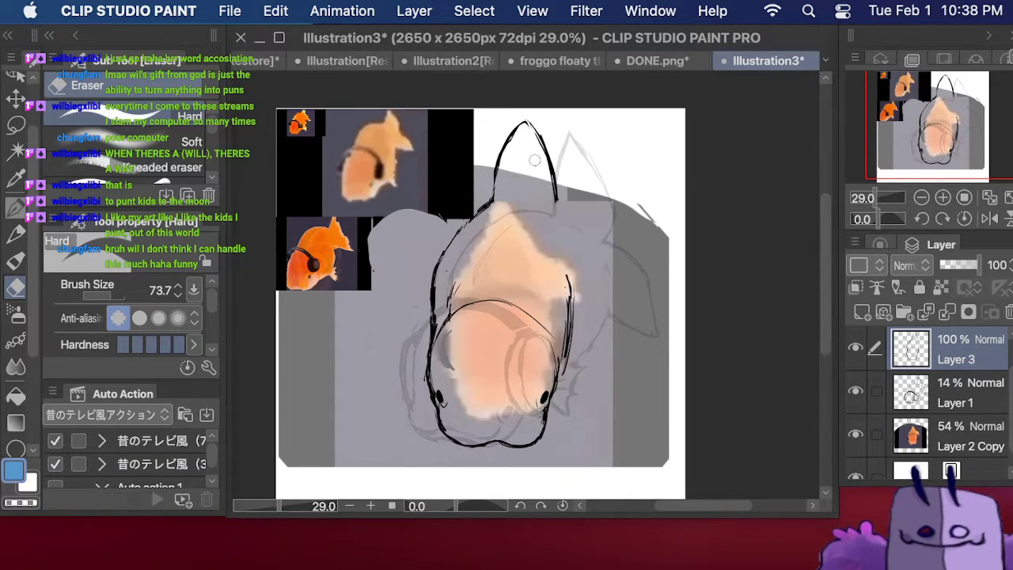
{"action": "left_click", "coordinate": [16, 211]}
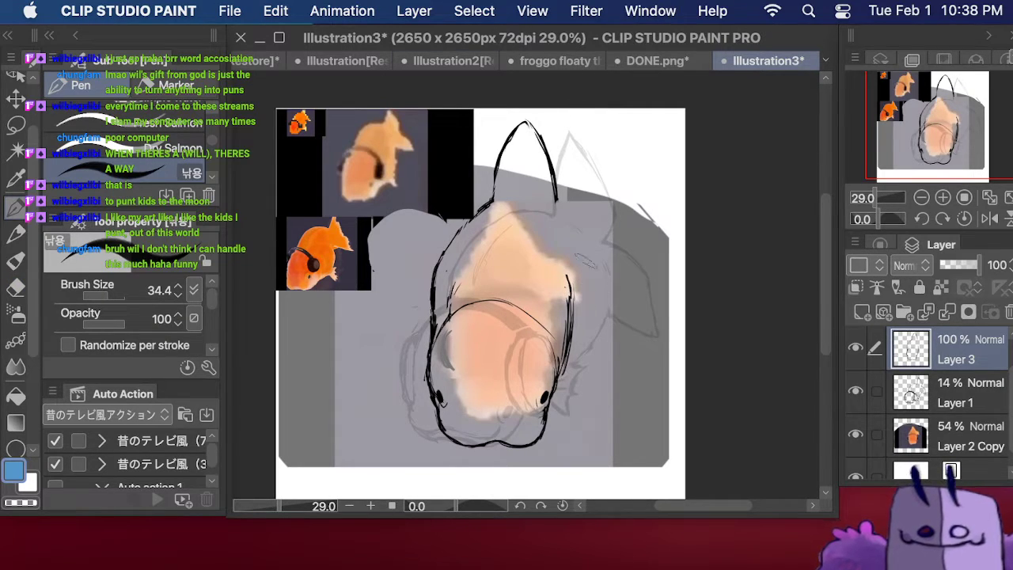
Step: Sketch the tail fin's pointed side lobe beside the body, redrawing its outline shorter, and reinforce the upright lobe's contour
{"action": "mouse_move", "coordinate": [569, 292]}
{"action": "left_mouse_down"}
{"action": "mouse_move", "coordinate": [598, 313]}
{"action": "mouse_move", "coordinate": [639, 307]}
{"action": "left_mouse_up"}
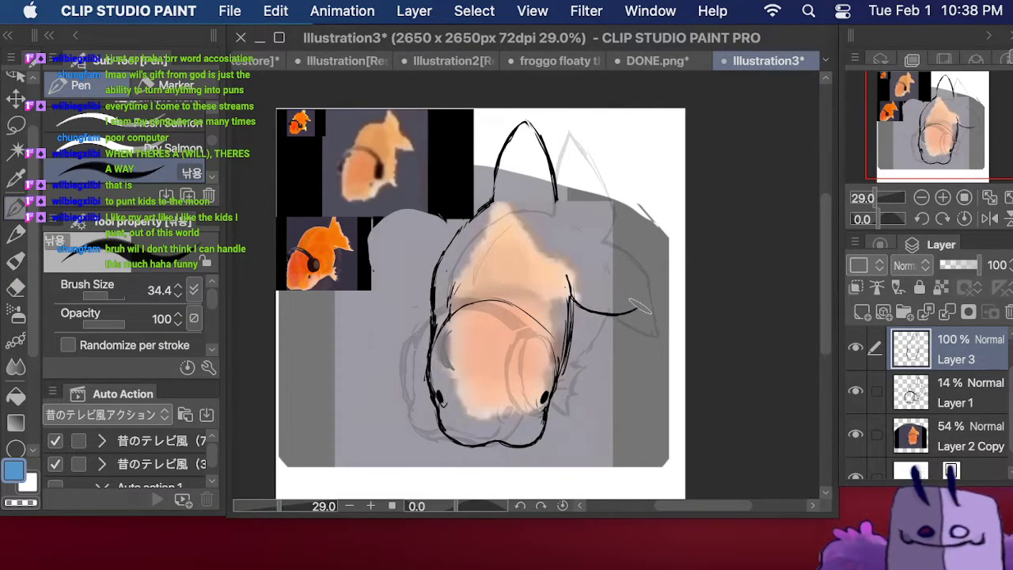
{"action": "mouse_move", "coordinate": [558, 209]}
{"action": "left_mouse_down"}
{"action": "mouse_move", "coordinate": [613, 247]}
{"action": "mouse_move", "coordinate": [642, 299]}
{"action": "left_mouse_up"}
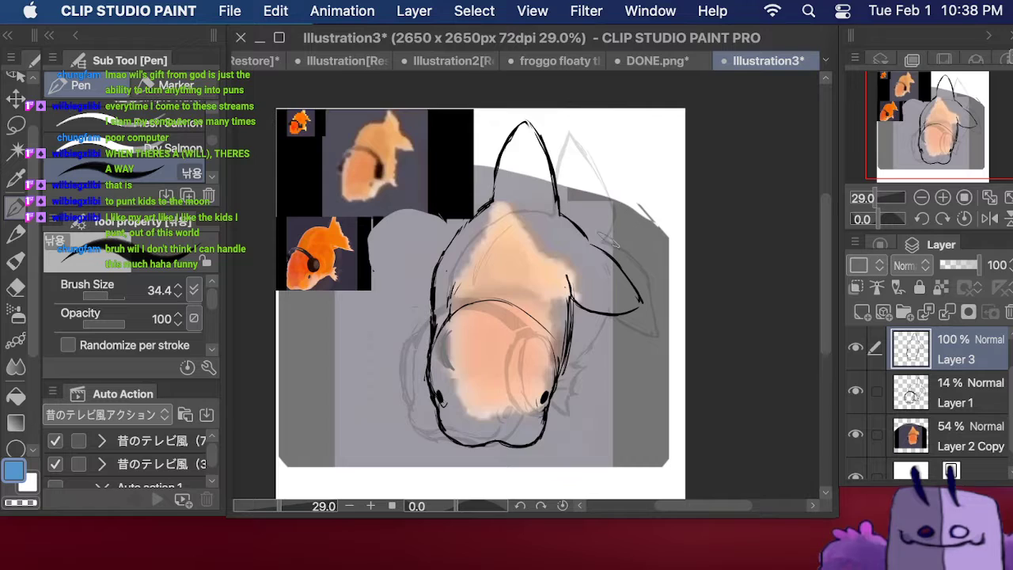
{"action": "key", "text": "super+z"}
{"action": "key", "text": "super+z"}
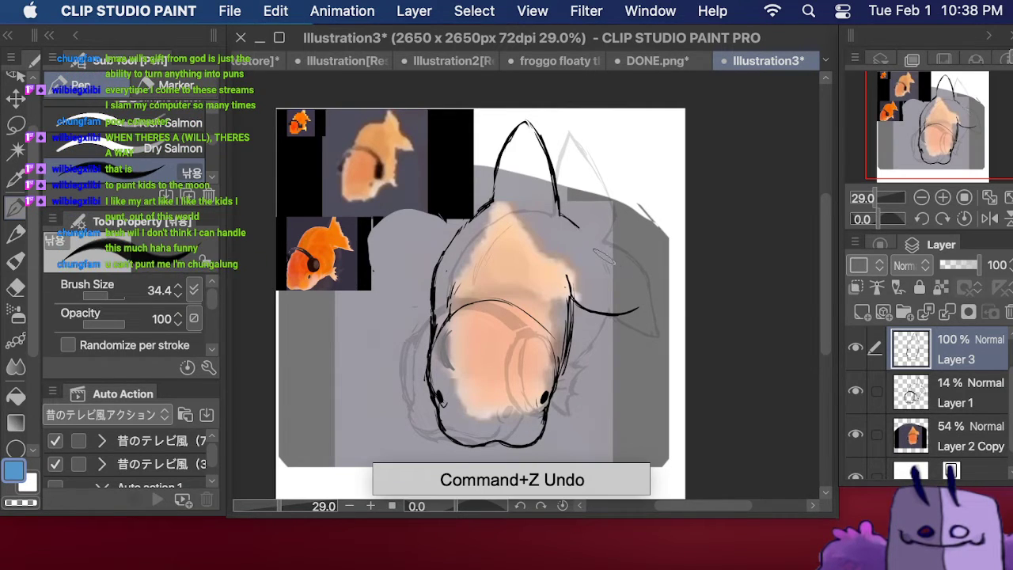
{"action": "key", "text": "super+z"}
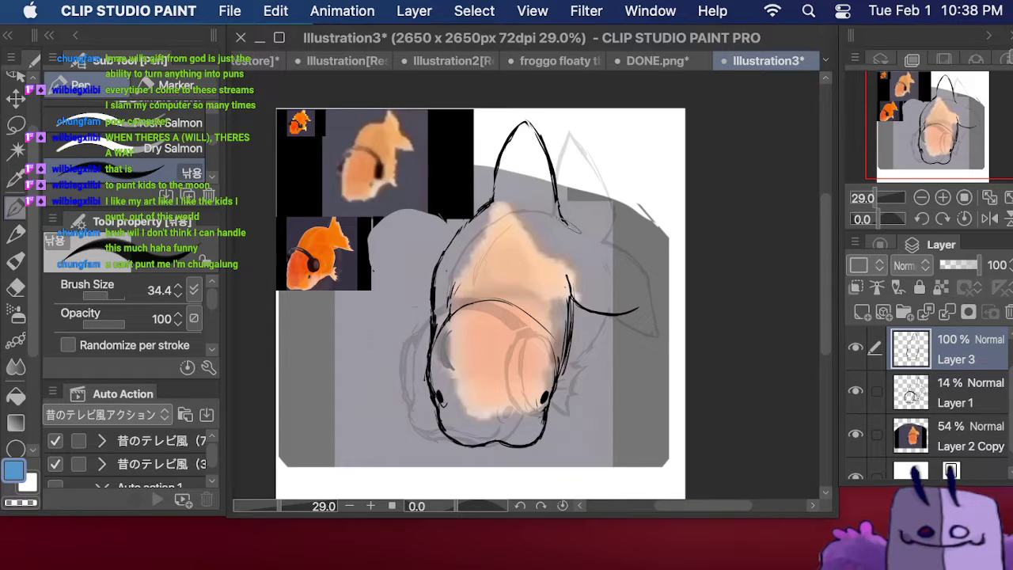
{"action": "left_click_drag", "start_coordinate": [561, 219], "coordinate": [611, 255]}
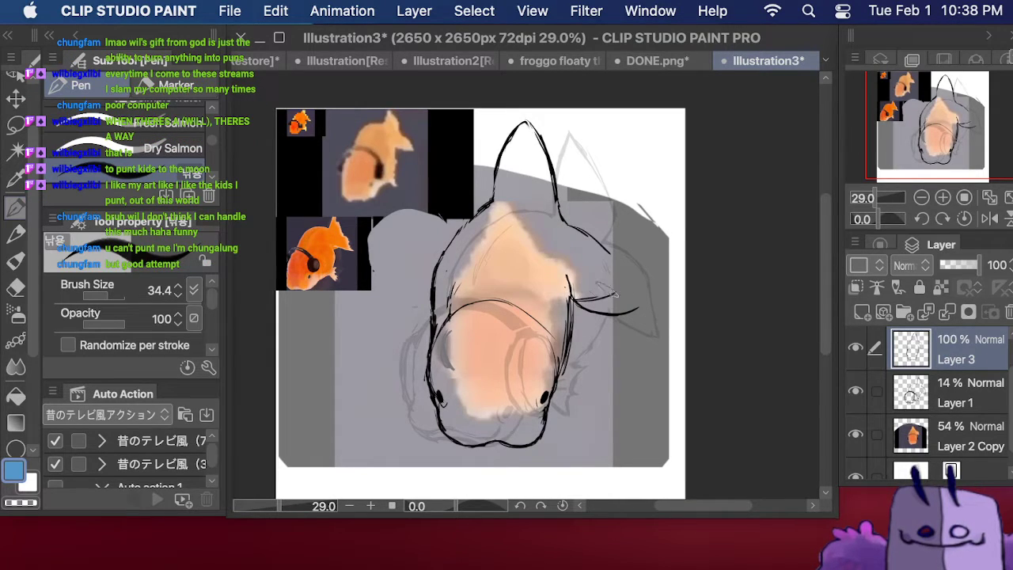
{"action": "left_click_drag", "start_coordinate": [607, 292], "coordinate": [626, 284]}
{"action": "left_click_drag", "start_coordinate": [606, 249], "coordinate": [625, 284]}
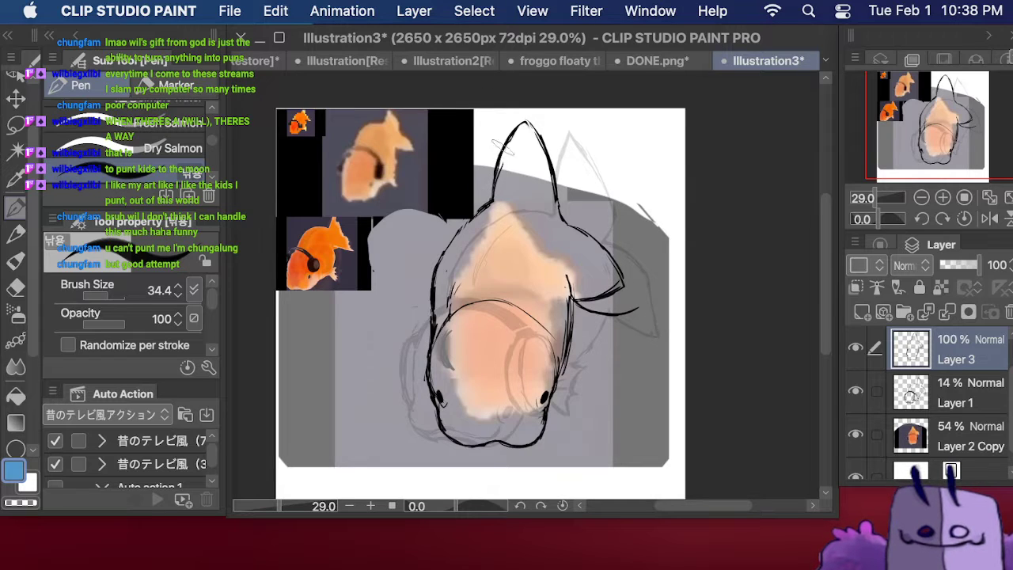
{"action": "mouse_move", "coordinate": [503, 146]}
{"action": "left_mouse_down"}
{"action": "mouse_move", "coordinate": [501, 176]}
{"action": "mouse_move", "coordinate": [515, 121]}
{"action": "mouse_move", "coordinate": [496, 168]}
{"action": "mouse_move", "coordinate": [518, 127]}
{"action": "mouse_move", "coordinate": [559, 167]}
{"action": "mouse_move", "coordinate": [545, 147]}
{"action": "mouse_move", "coordinate": [564, 190]}
{"action": "left_mouse_up"}
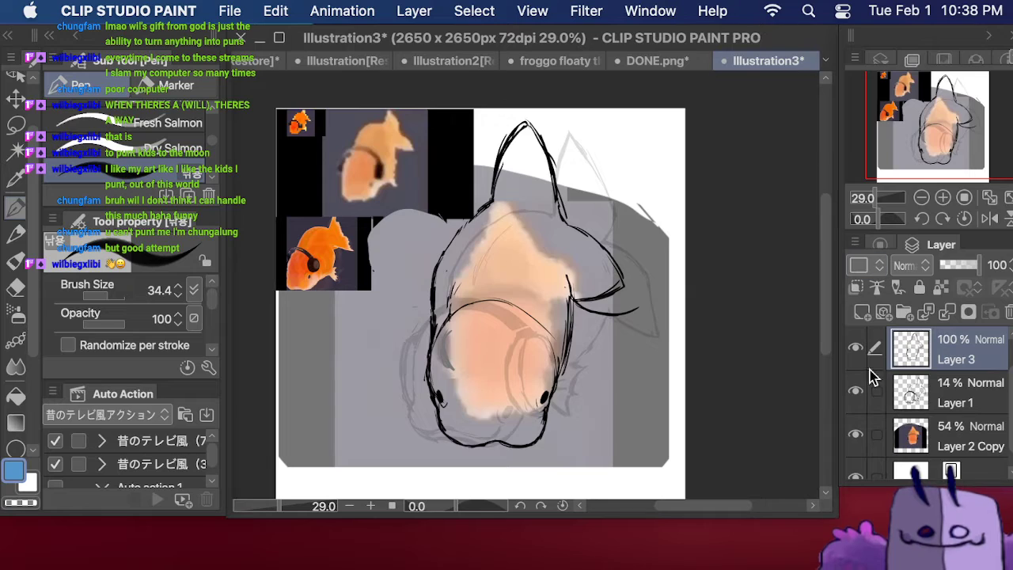
Step: Hide the Layer 2 Copy reference and erase the doubled rough lines along the fin lobes and body contour
{"action": "left_click", "coordinate": [855, 435]}
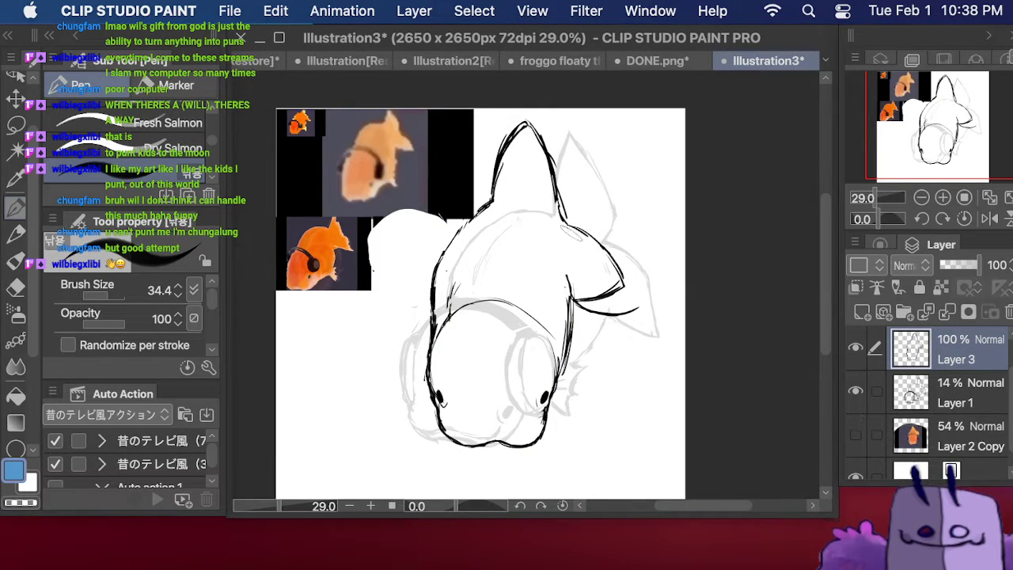
{"action": "key", "text": "e"}
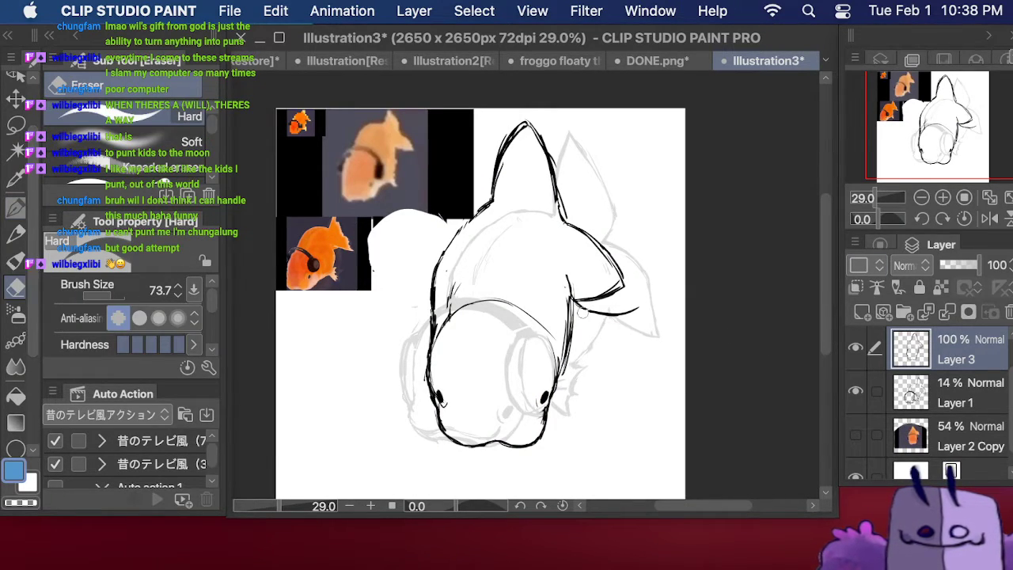
{"action": "mouse_move", "coordinate": [584, 312]}
{"action": "left_mouse_down"}
{"action": "mouse_move", "coordinate": [570, 366]}
{"action": "mouse_move", "coordinate": [566, 302]}
{"action": "left_mouse_up"}
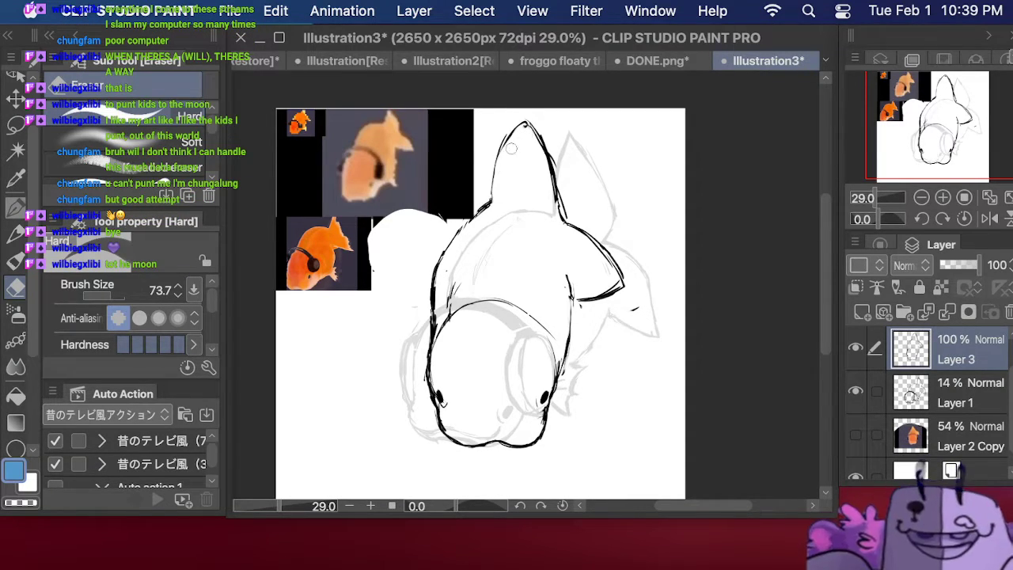
{"action": "mouse_move", "coordinate": [529, 129]}
{"action": "left_mouse_down"}
{"action": "mouse_move", "coordinate": [550, 188]}
{"action": "mouse_move", "coordinate": [611, 265]}
{"action": "mouse_move", "coordinate": [583, 298]}
{"action": "mouse_move", "coordinate": [617, 284]}
{"action": "left_mouse_up"}
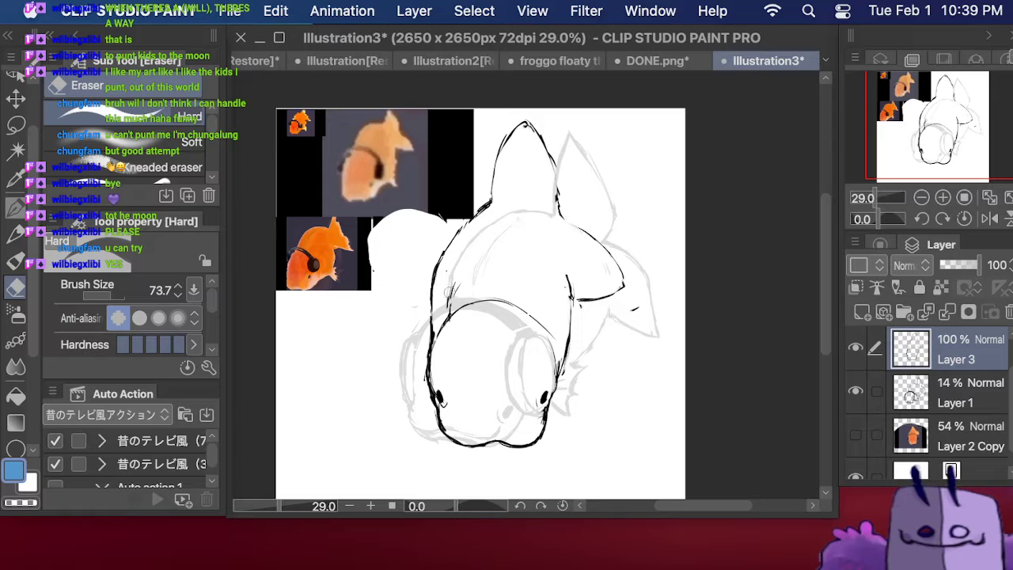
{"action": "left_click_drag", "start_coordinate": [449, 291], "coordinate": [452, 304]}
{"action": "left_click_drag", "start_coordinate": [431, 378], "coordinate": [435, 387]}
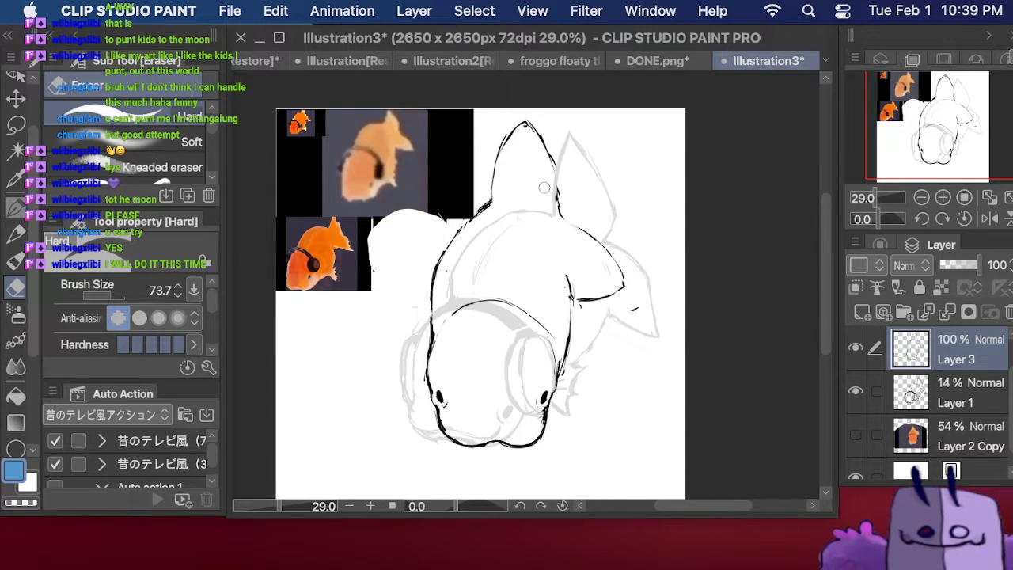
Step: Redraw the contours of both tail fin lobes with sharper tips and add a curved line down the back
{"action": "key", "text": "p"}
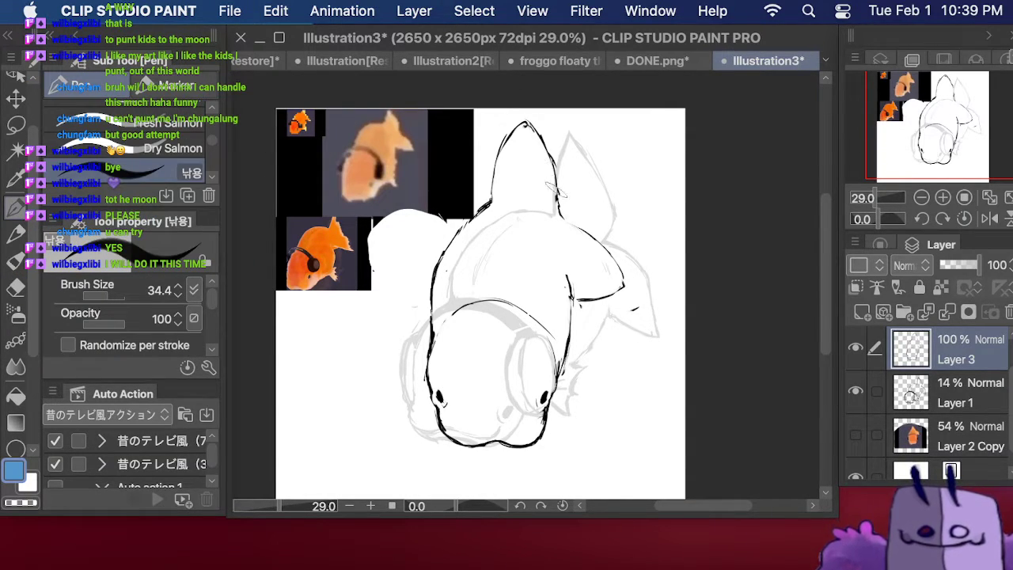
{"action": "mouse_move", "coordinate": [556, 180]}
{"action": "left_mouse_down"}
{"action": "mouse_move", "coordinate": [563, 222]}
{"action": "mouse_move", "coordinate": [616, 254]}
{"action": "mouse_move", "coordinate": [626, 283]}
{"action": "mouse_move", "coordinate": [567, 336]}
{"action": "left_mouse_up"}
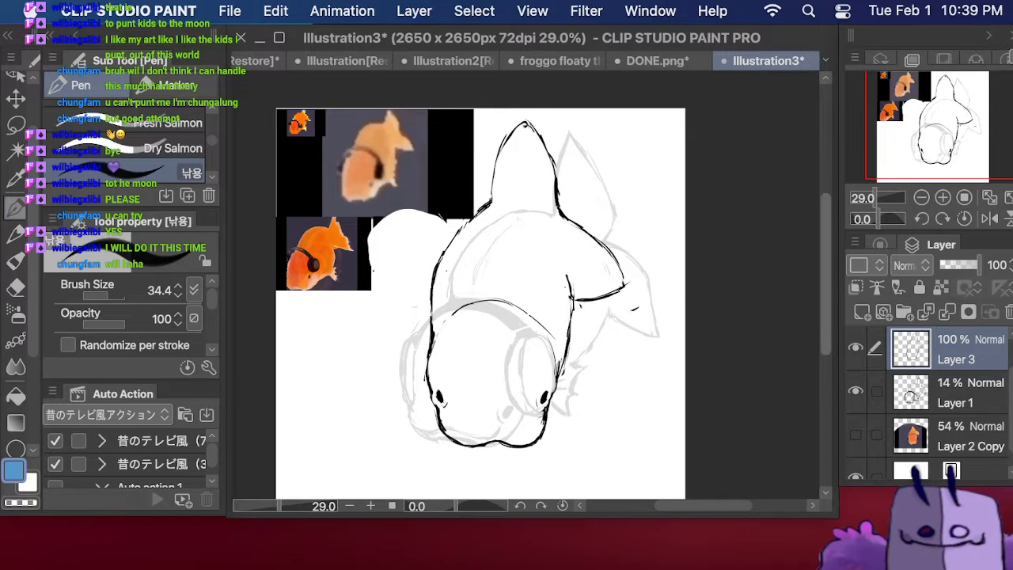
{"action": "left_click", "coordinate": [855, 434]}
{"action": "left_click", "coordinate": [856, 433]}
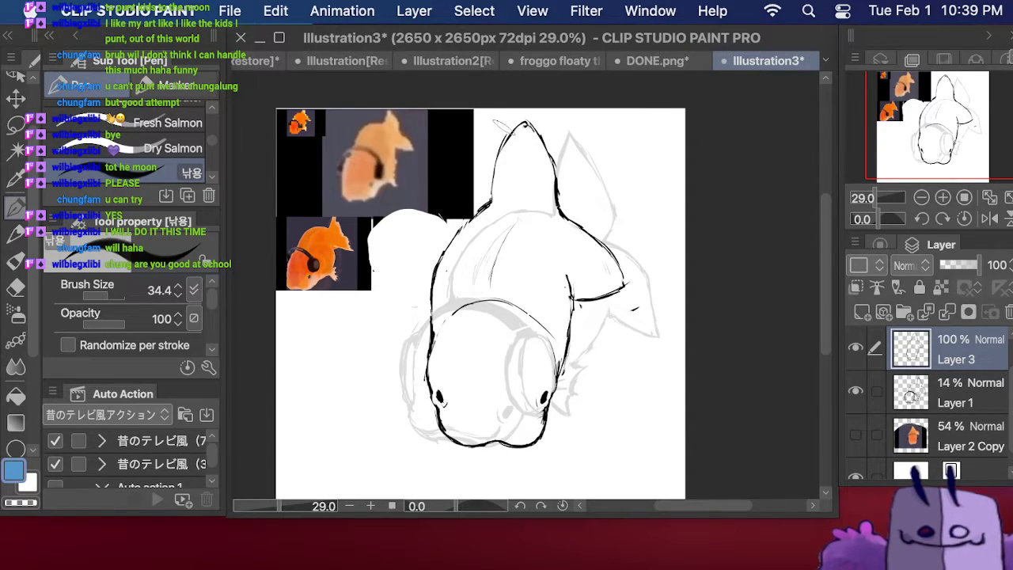
{"action": "mouse_move", "coordinate": [497, 171]}
{"action": "left_mouse_down"}
{"action": "mouse_move", "coordinate": [524, 118]}
{"action": "mouse_move", "coordinate": [543, 141]}
{"action": "mouse_move", "coordinate": [561, 216]}
{"action": "mouse_move", "coordinate": [611, 250]}
{"action": "mouse_move", "coordinate": [628, 284]}
{"action": "mouse_move", "coordinate": [600, 295]}
{"action": "mouse_move", "coordinate": [614, 268]}
{"action": "left_mouse_up"}
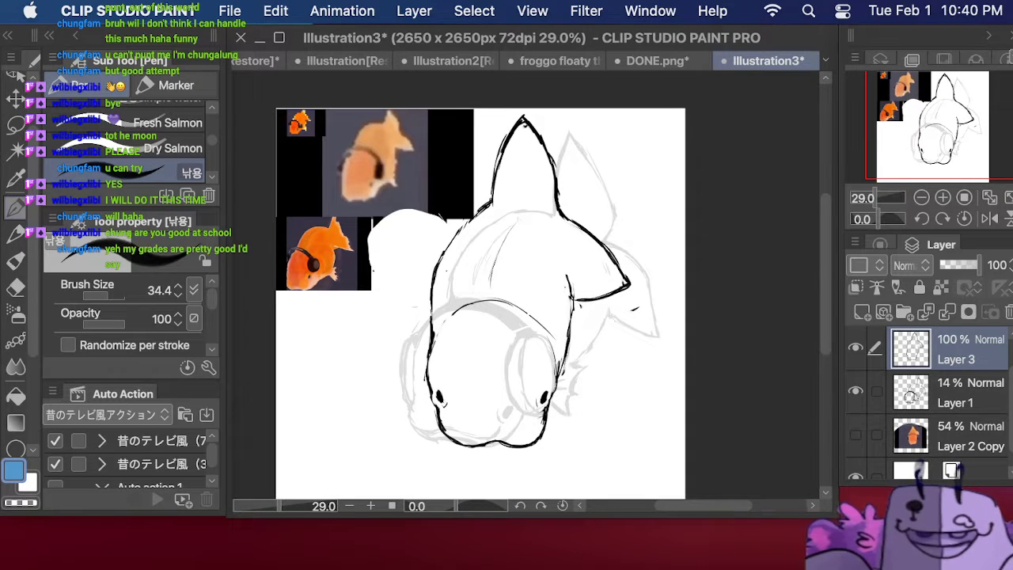
Step: Switch to Chrome, make its window full screen and search Google for "roll d20" in a new tab
{"action": "key", "text": "Tab"}
{"action": "key", "text": "super+Tab"}
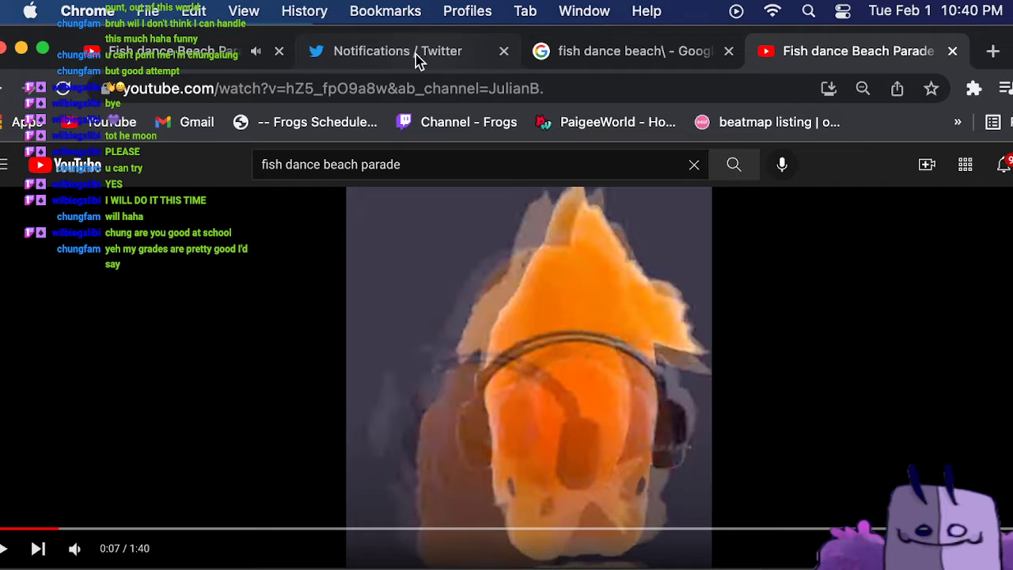
{"action": "left_click", "coordinate": [43, 48]}
{"action": "left_click", "coordinate": [917, 26]}
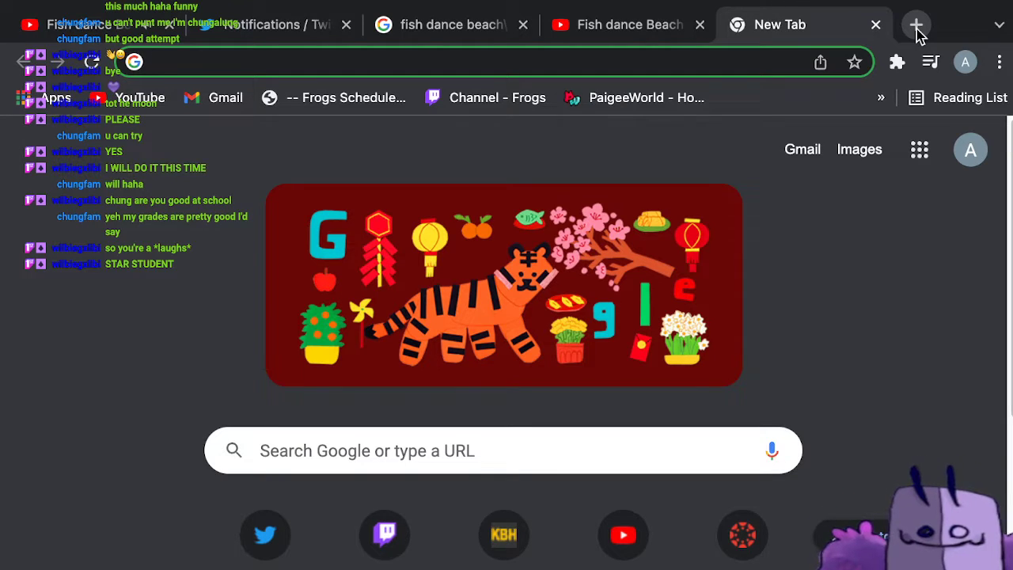
{"action": "type", "text": "roll "}
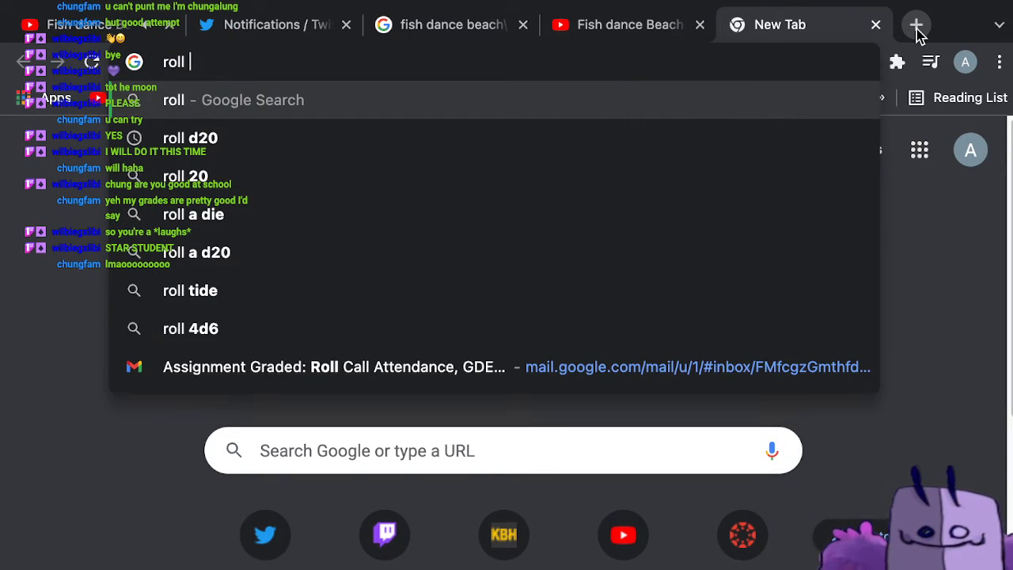
{"action": "type", "text": "d20"}
{"action": "key", "text": "Return"}
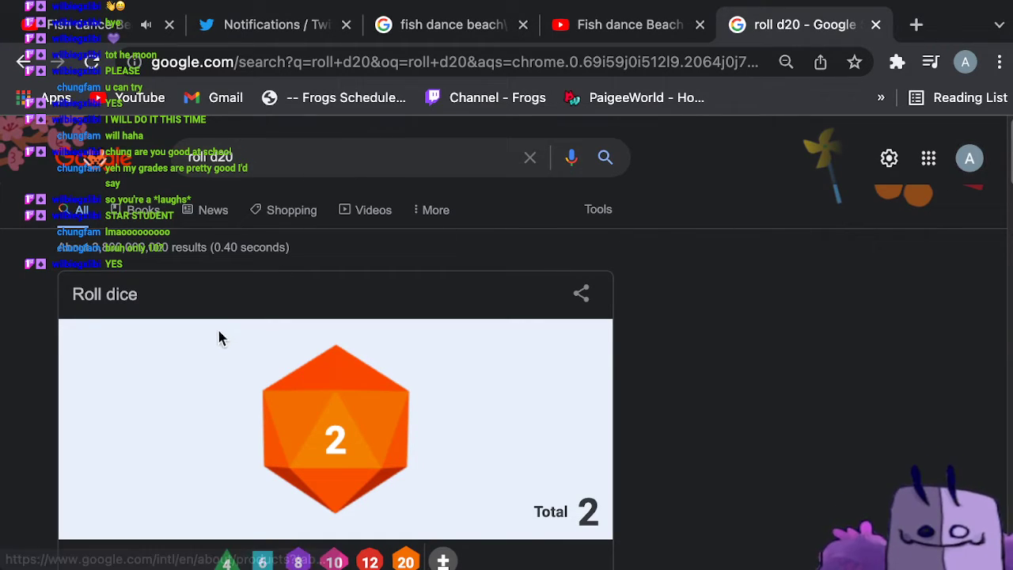
Step: Take the browser out of full screen and return to the fish drawing in Clip Studio Paint
{"action": "mouse_move", "coordinate": [95, 2]}
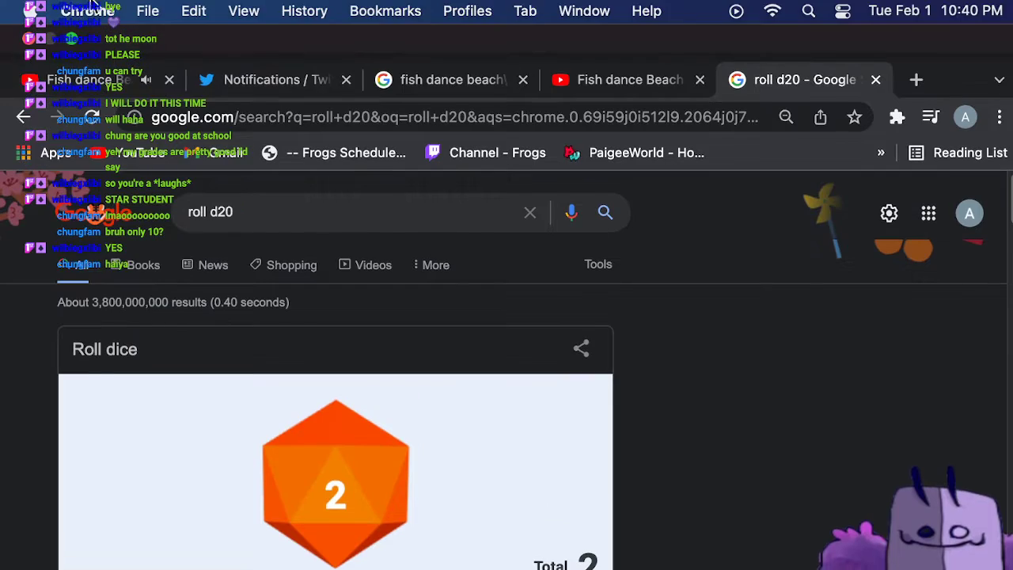
{"action": "left_click", "coordinate": [73, 40]}
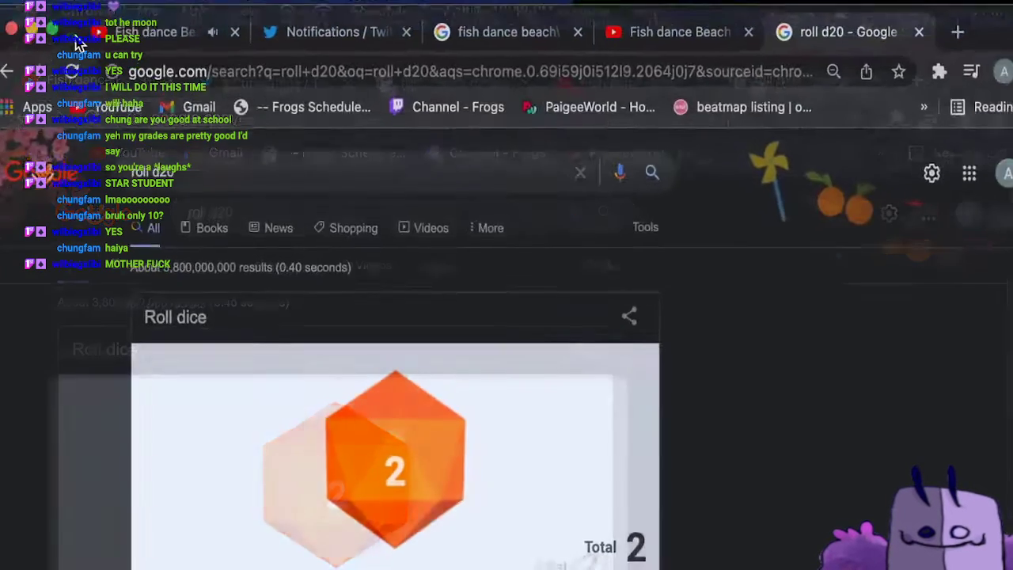
{"action": "left_click_drag", "start_coordinate": [1009, 40], "coordinate": [0, 63]}
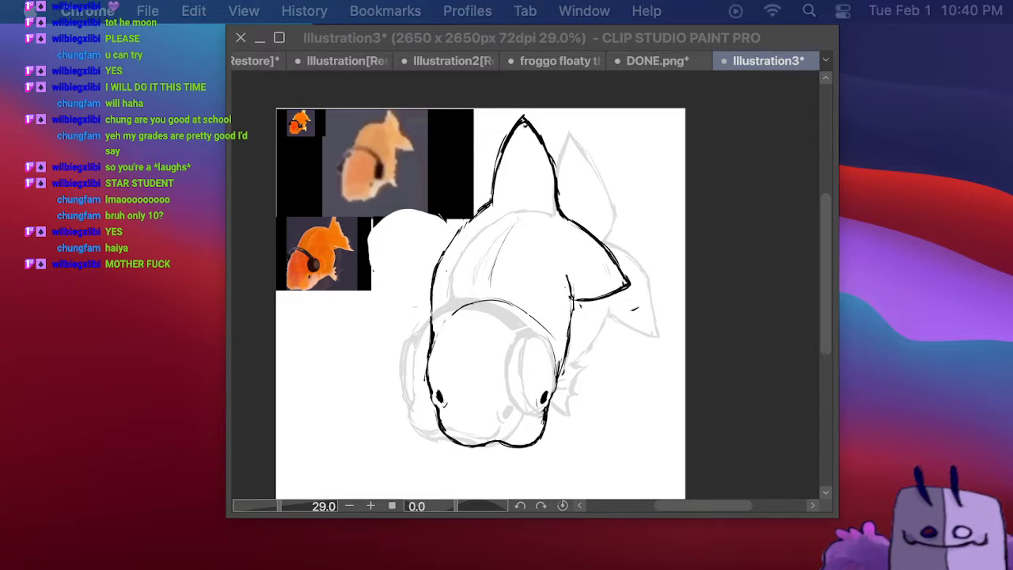
{"action": "left_click", "coordinate": [586, 318]}
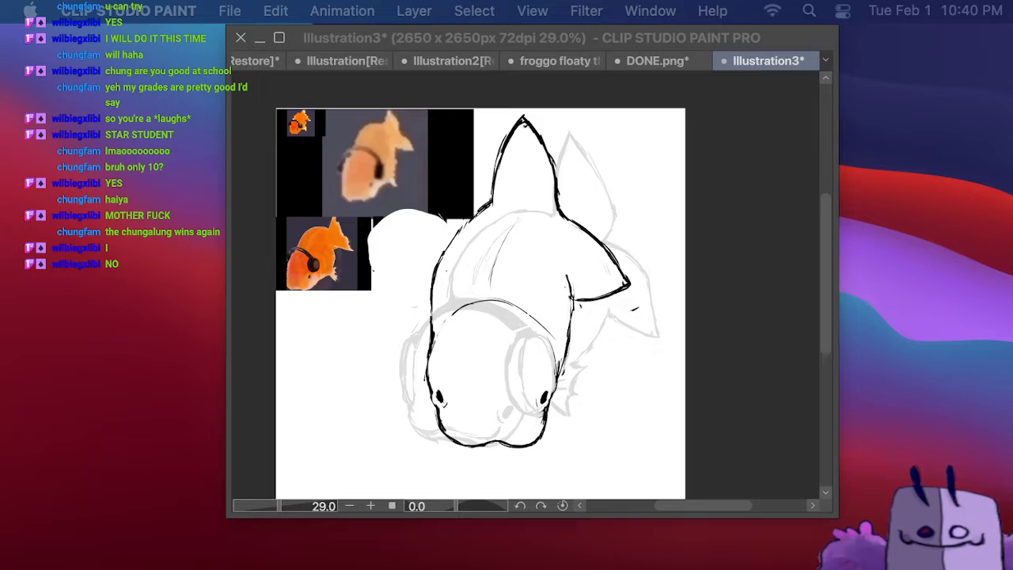
{"action": "left_click", "coordinate": [426, 349]}
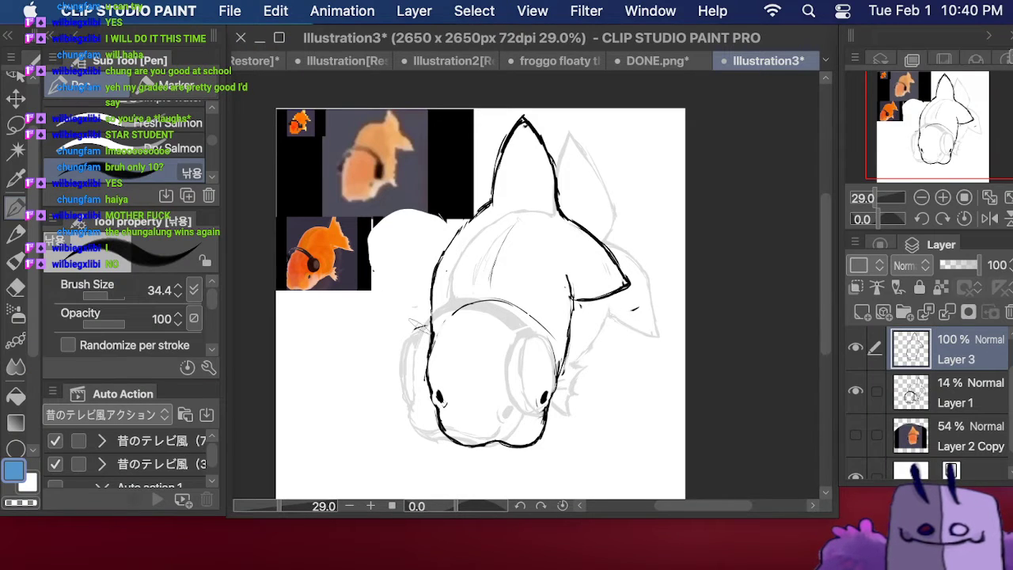
Step: Outline the headphone ear cups on both sides of the fish's head with the pen
{"action": "left_click_drag", "start_coordinate": [420, 324], "coordinate": [414, 386]}
{"action": "mouse_move", "coordinate": [410, 350]}
{"action": "left_mouse_down"}
{"action": "mouse_move", "coordinate": [419, 391]}
{"action": "mouse_move", "coordinate": [432, 395]}
{"action": "left_mouse_up"}
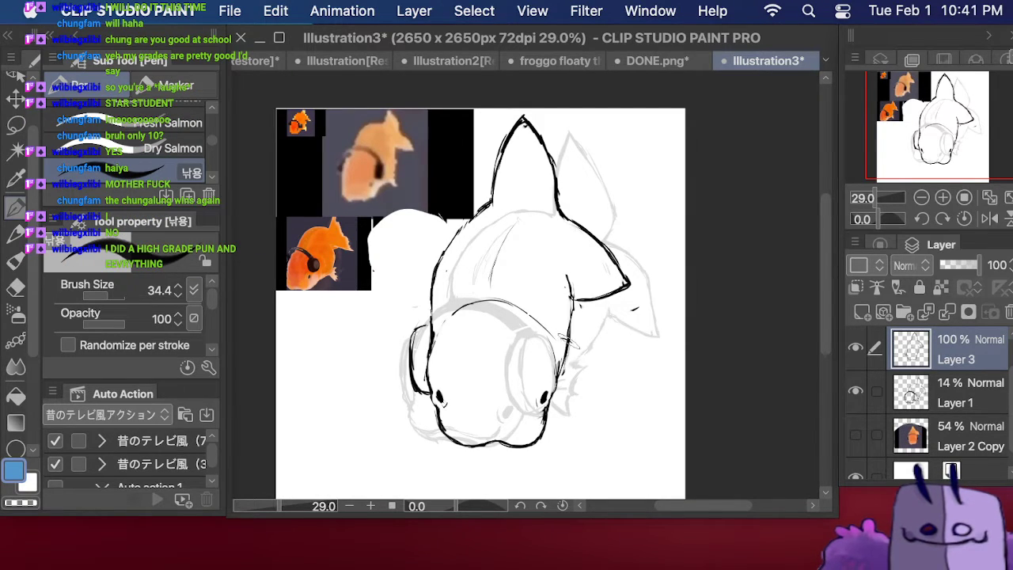
{"action": "left_click_drag", "start_coordinate": [574, 339], "coordinate": [581, 402]}
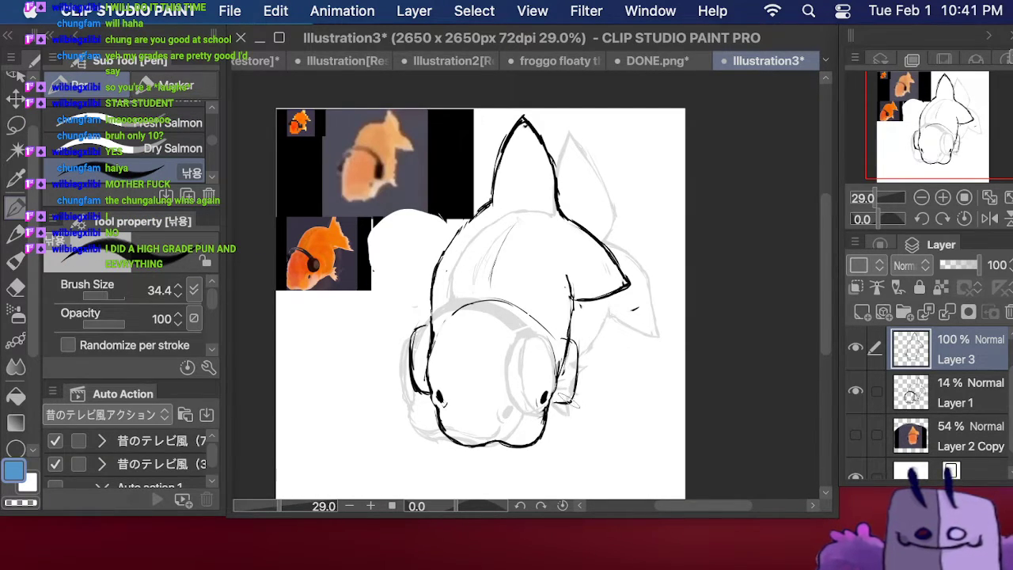
{"action": "left_click_drag", "start_coordinate": [577, 356], "coordinate": [566, 403]}
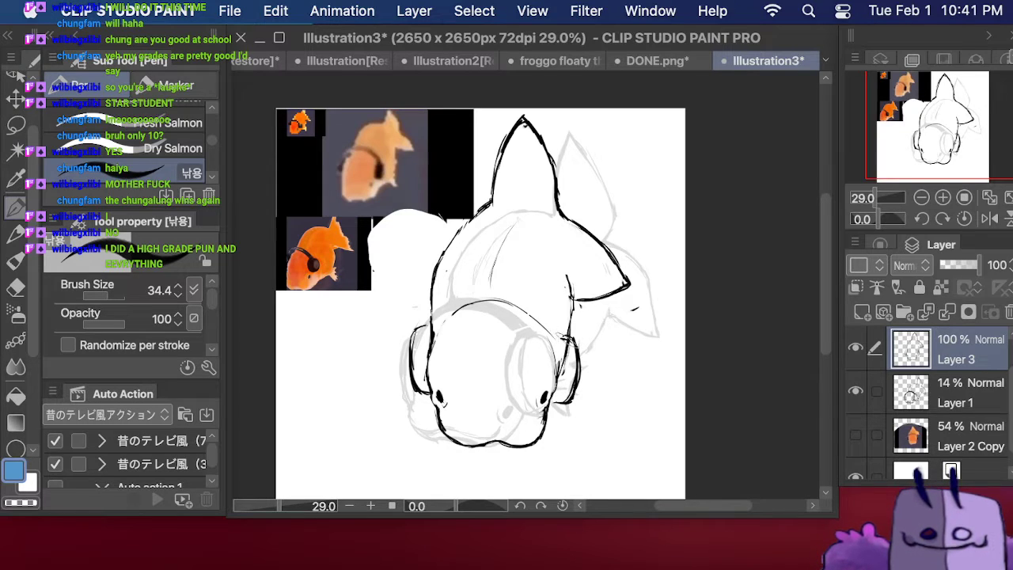
{"action": "mouse_move", "coordinate": [564, 329]}
{"action": "left_mouse_down"}
{"action": "mouse_move", "coordinate": [558, 365]}
{"action": "mouse_move", "coordinate": [574, 370]}
{"action": "left_mouse_up"}
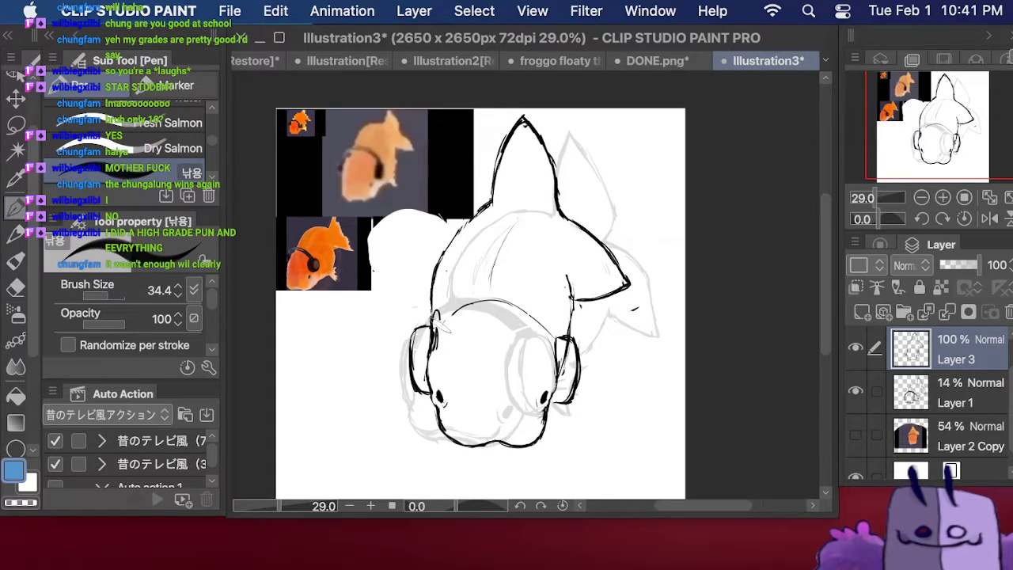
Step: Draw the headphone band arching over the head between the two ear cups
{"action": "mouse_move", "coordinate": [433, 345]}
{"action": "left_mouse_down"}
{"action": "mouse_move", "coordinate": [459, 324]}
{"action": "mouse_move", "coordinate": [473, 299]}
{"action": "left_mouse_up"}
{"action": "left_click_drag", "start_coordinate": [437, 312], "coordinate": [496, 300]}
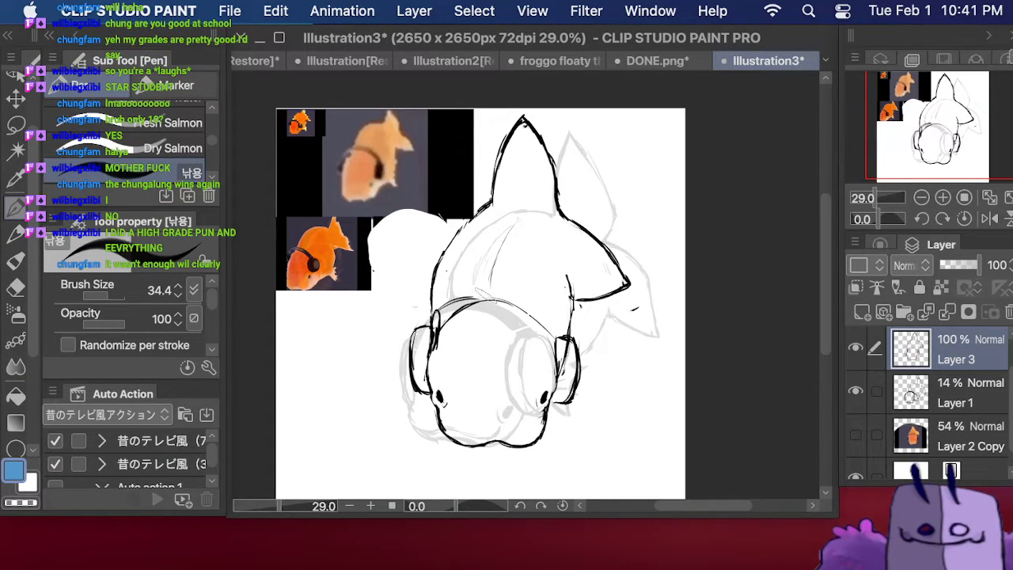
{"action": "left_click_drag", "start_coordinate": [434, 320], "coordinate": [498, 297]}
{"action": "left_click_drag", "start_coordinate": [497, 166], "coordinate": [517, 181]}
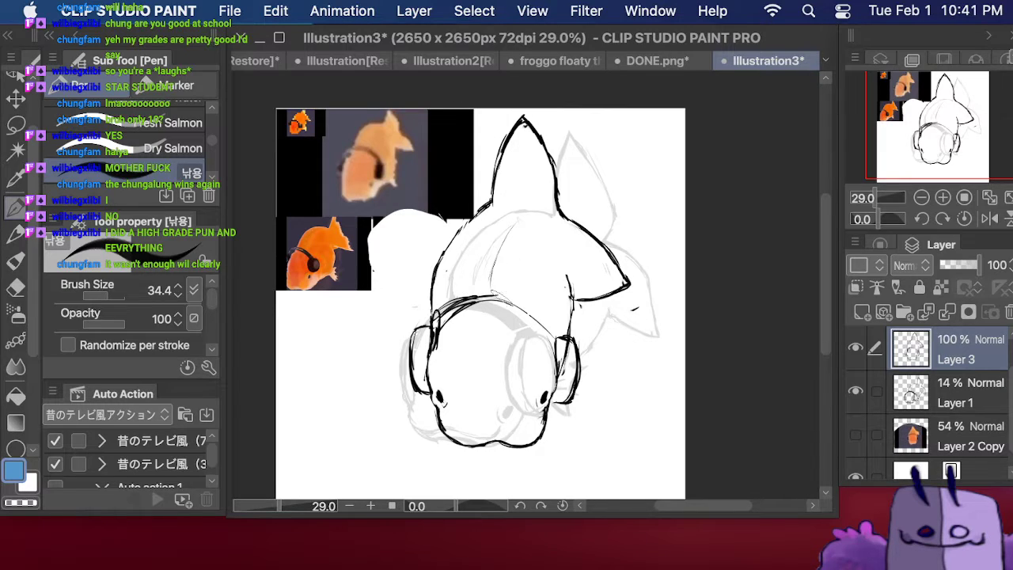
{"action": "left_click_drag", "start_coordinate": [490, 297], "coordinate": [570, 339]}
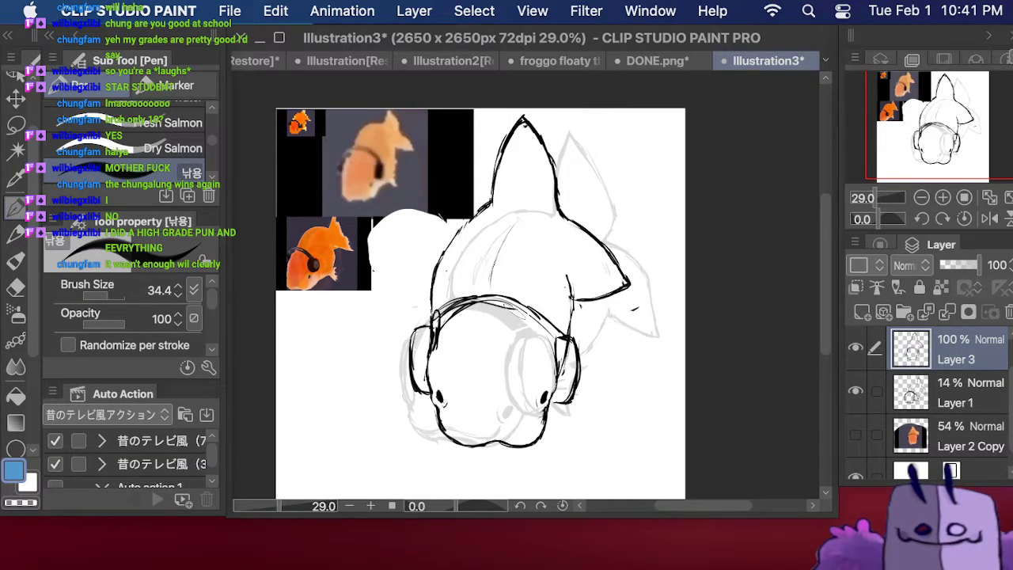
Step: Fill the headphone band and both ear cups solid black with pen strokes
{"action": "mouse_move", "coordinate": [468, 312]}
{"action": "left_mouse_down"}
{"action": "mouse_move", "coordinate": [510, 306]}
{"action": "mouse_move", "coordinate": [559, 334]}
{"action": "mouse_move", "coordinate": [480, 295]}
{"action": "mouse_move", "coordinate": [428, 325]}
{"action": "mouse_move", "coordinate": [432, 339]}
{"action": "mouse_move", "coordinate": [485, 304]}
{"action": "mouse_move", "coordinate": [521, 302]}
{"action": "mouse_move", "coordinate": [507, 303]}
{"action": "mouse_move", "coordinate": [571, 349]}
{"action": "mouse_move", "coordinate": [571, 386]}
{"action": "mouse_move", "coordinate": [559, 404]}
{"action": "mouse_move", "coordinate": [576, 365]}
{"action": "left_mouse_up"}
{"action": "mouse_move", "coordinate": [421, 330]}
{"action": "left_mouse_down"}
{"action": "mouse_move", "coordinate": [415, 383]}
{"action": "mouse_move", "coordinate": [434, 326]}
{"action": "mouse_move", "coordinate": [420, 388]}
{"action": "mouse_move", "coordinate": [427, 348]}
{"action": "left_mouse_up"}
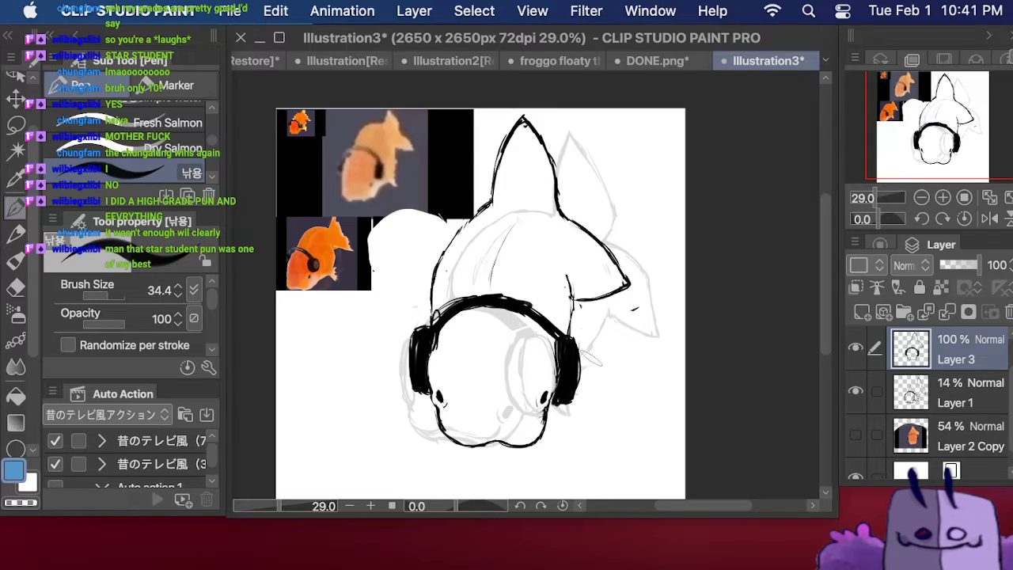
{"action": "key", "text": "e"}
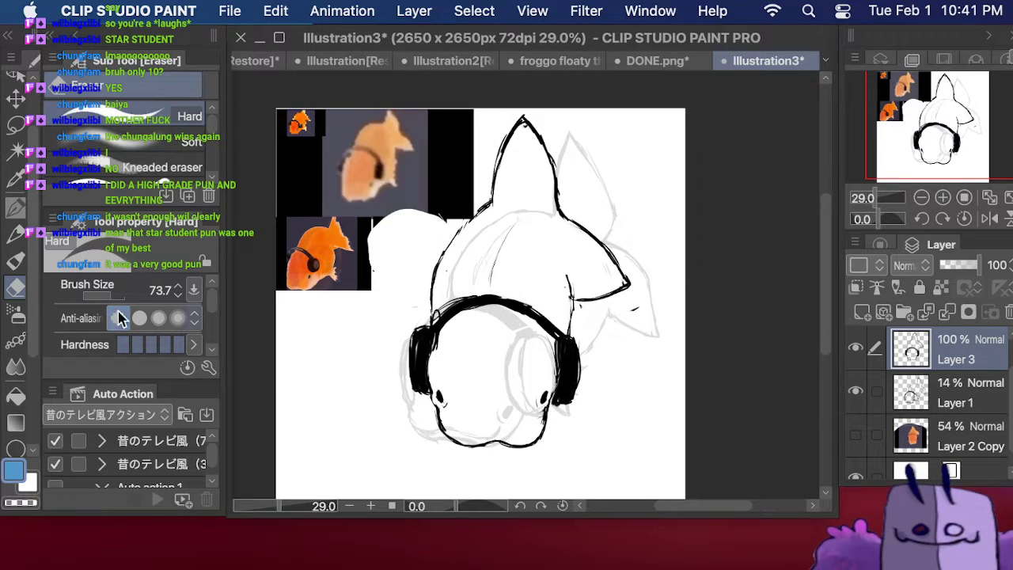
{"action": "left_click", "coordinate": [16, 207]}
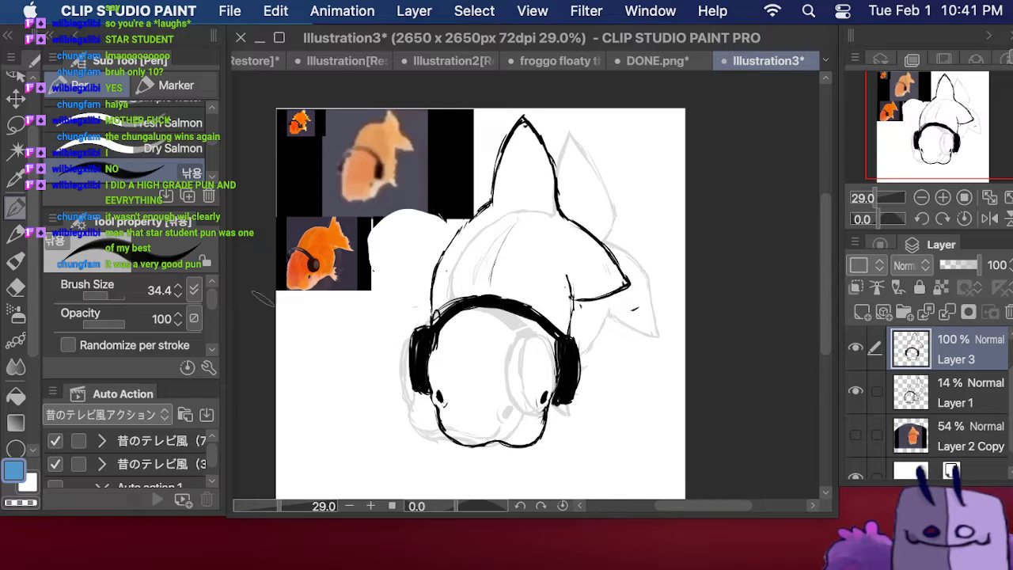
Step: Touch up the front-facing fish's headphone band on Layer 3 with the eraser and pen
{"action": "left_click", "coordinate": [26, 285]}
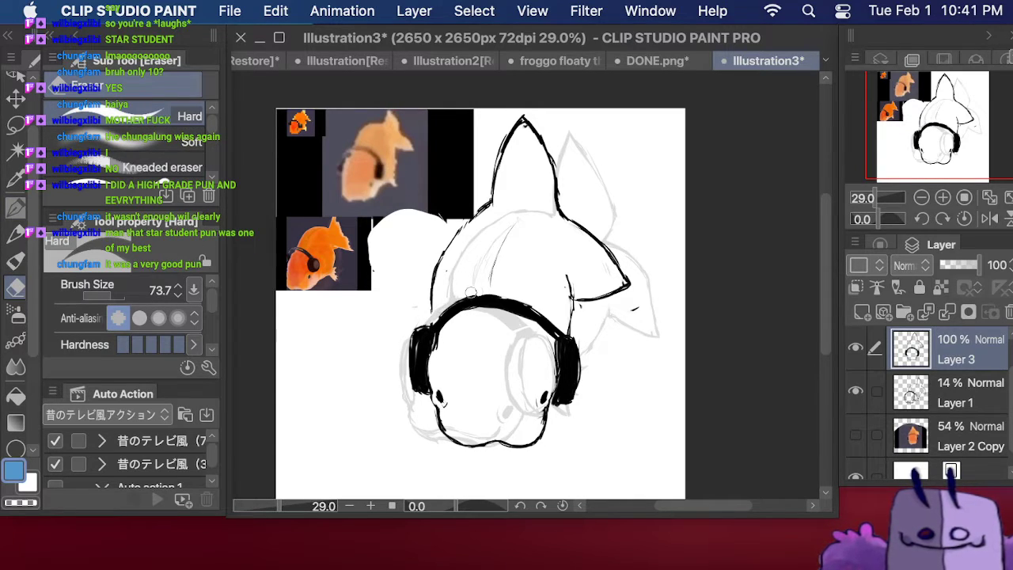
{"action": "left_click", "coordinate": [15, 207]}
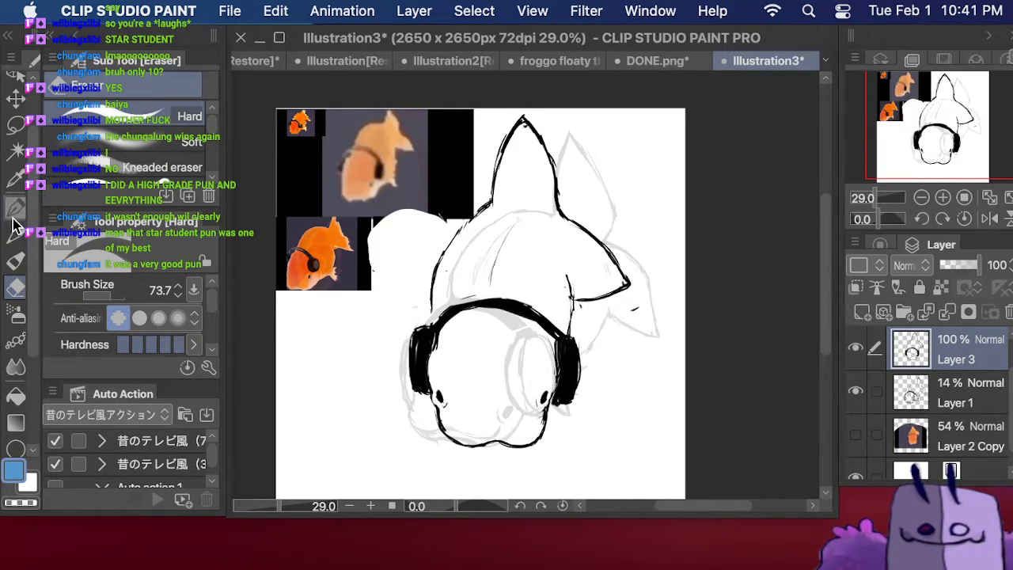
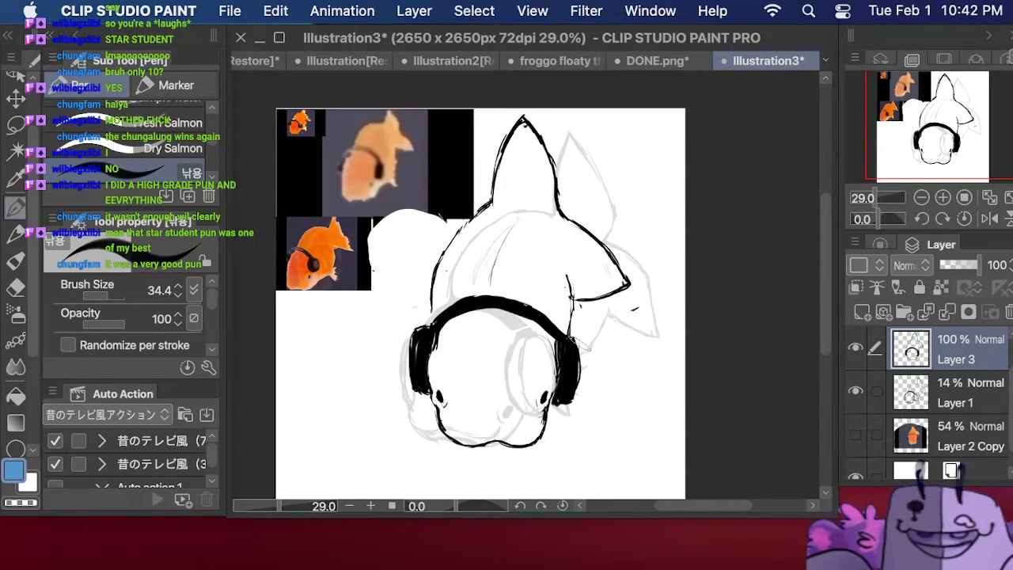
{"action": "left_click_drag", "start_coordinate": [584, 278], "coordinate": [606, 293]}
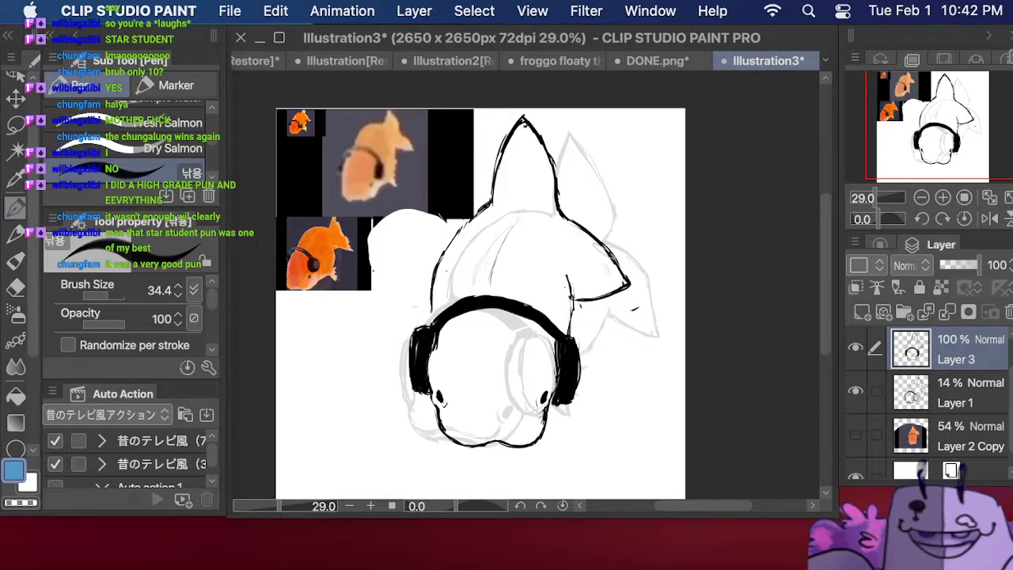
{"action": "key", "text": "e"}
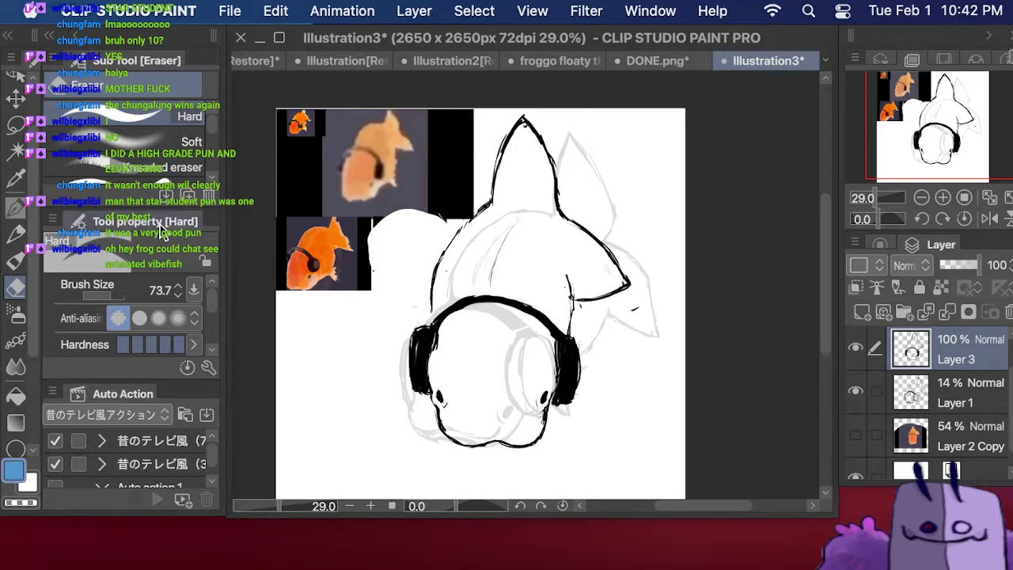
{"action": "key", "text": "p"}
{"action": "mouse_move", "coordinate": [439, 323]}
{"action": "left_mouse_down"}
{"action": "mouse_move", "coordinate": [464, 298]}
{"action": "mouse_move", "coordinate": [500, 294]}
{"action": "mouse_move", "coordinate": [538, 309]}
{"action": "left_mouse_up"}
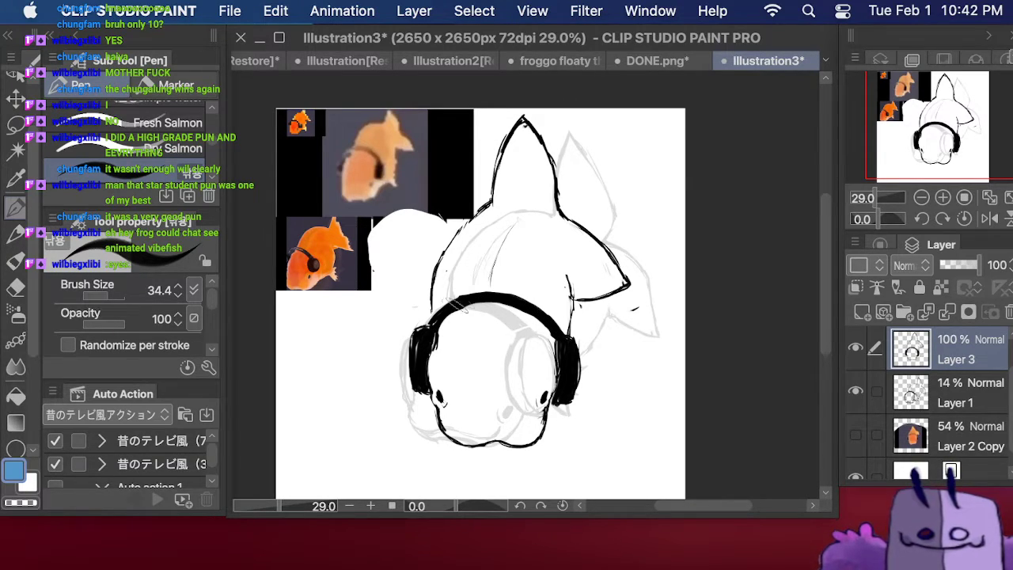
{"action": "mouse_move", "coordinate": [441, 323]}
{"action": "left_mouse_down"}
{"action": "mouse_move", "coordinate": [475, 300]}
{"action": "mouse_move", "coordinate": [466, 301]}
{"action": "left_mouse_up"}
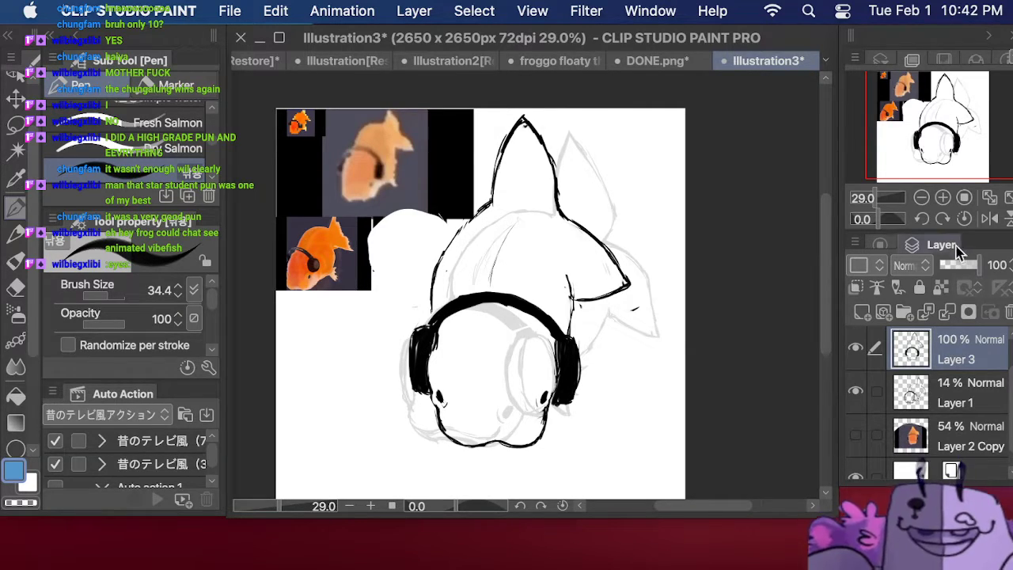
Step: Hide Layer 3, keep Layer 1 visible and raise Layer 1's opacity to 100%
{"action": "left_click", "coordinate": [855, 349]}
{"action": "left_click", "coordinate": [859, 385]}
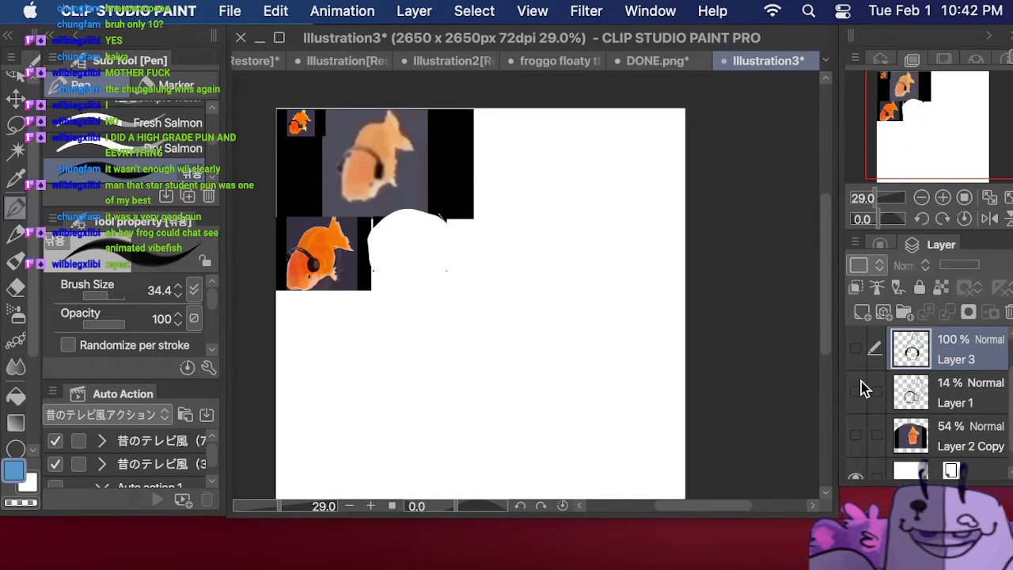
{"action": "left_click", "coordinate": [859, 385]}
{"action": "left_click", "coordinate": [954, 387]}
{"action": "left_click_drag", "start_coordinate": [947, 265], "coordinate": [997, 273]}
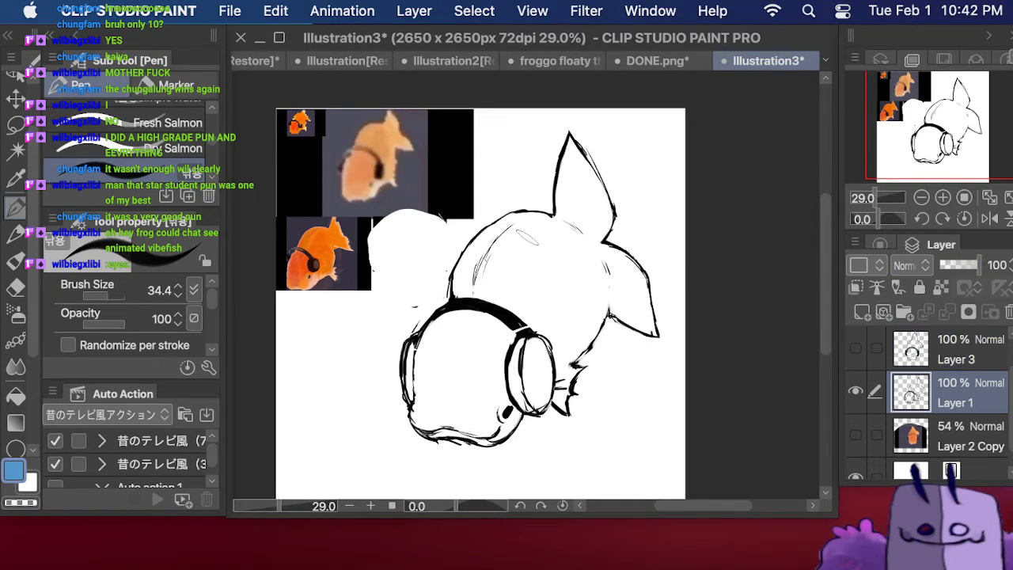
Step: Toggle the visibility of Layer 3 and Layer 1 to compare the two fish poses
{"action": "left_click", "coordinate": [856, 349]}
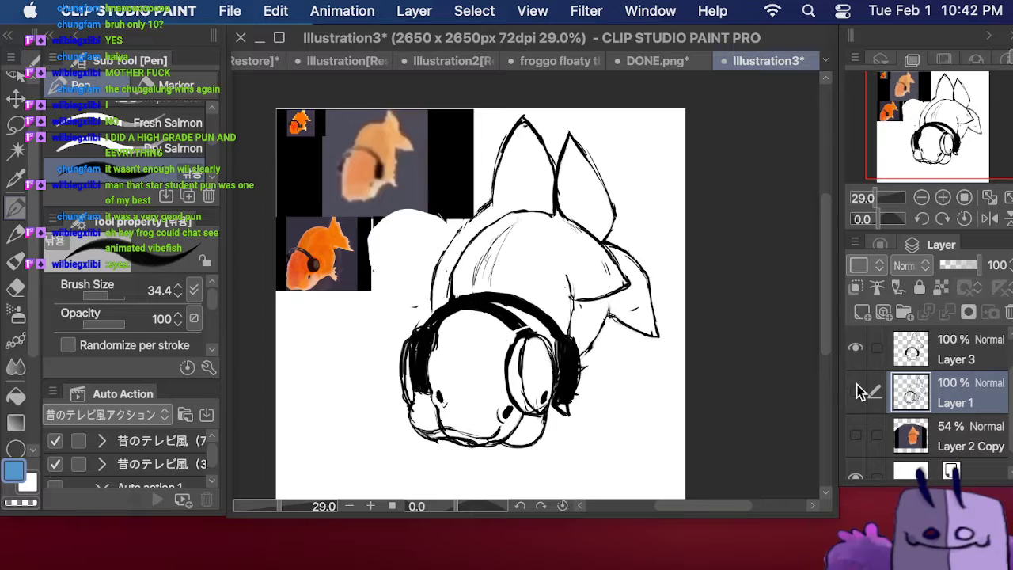
{"action": "left_click", "coordinate": [855, 390]}
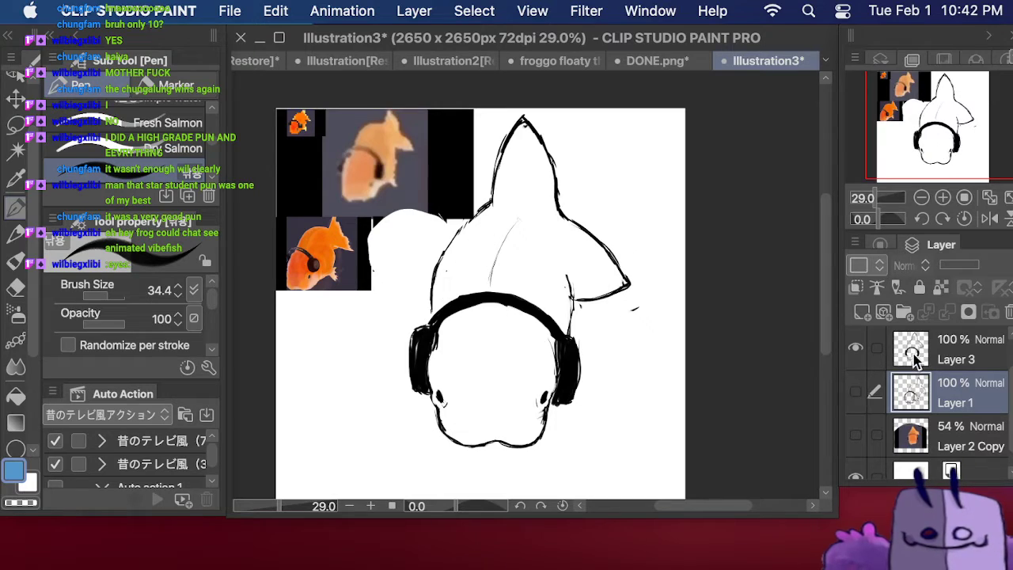
{"action": "left_click", "coordinate": [856, 349]}
{"action": "left_click", "coordinate": [856, 390]}
Step: Fill the headphone ear cups of the angled fish on Layer 1 solid black, using the pen at brush size 157.8
{"action": "mouse_move", "coordinate": [521, 342]}
{"action": "left_mouse_down"}
{"action": "mouse_move", "coordinate": [514, 372]}
{"action": "mouse_move", "coordinate": [522, 333]}
{"action": "mouse_move", "coordinate": [513, 386]}
{"action": "mouse_move", "coordinate": [518, 407]}
{"action": "mouse_move", "coordinate": [516, 400]}
{"action": "mouse_move", "coordinate": [530, 409]}
{"action": "left_mouse_up"}
{"action": "left_click_drag", "start_coordinate": [110, 294], "coordinate": [115, 295]}
{"action": "mouse_move", "coordinate": [534, 362]}
{"action": "left_mouse_down"}
{"action": "mouse_move", "coordinate": [529, 381]}
{"action": "mouse_move", "coordinate": [542, 361]}
{"action": "left_mouse_up"}
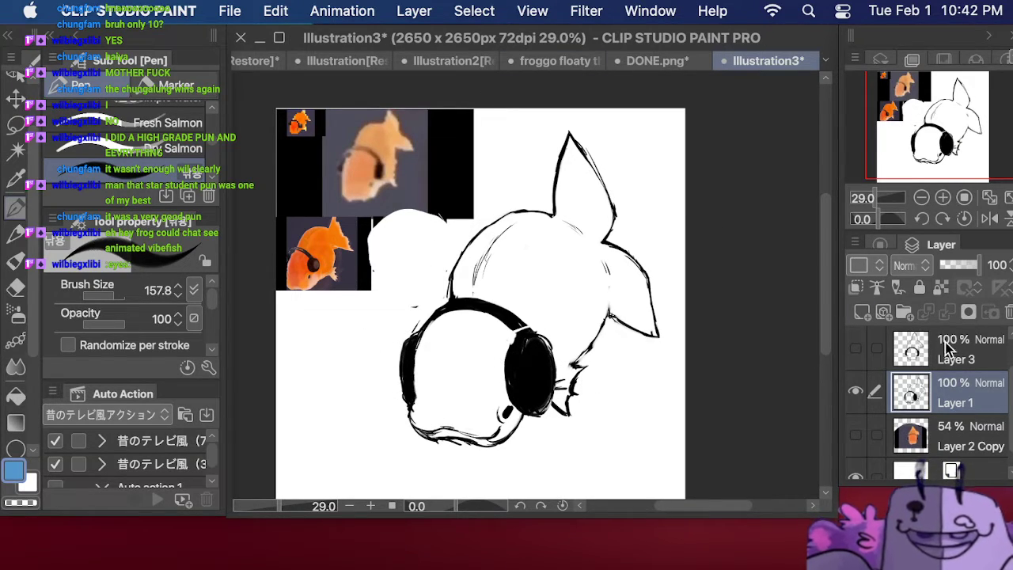
Step: Hide the reference screenshots on Layer 2 and move the Layer 1 fish left toward the middle of the canvas
{"action": "scroll", "coordinate": [868, 404], "scroll_direction": "up", "scroll_amount": 2}
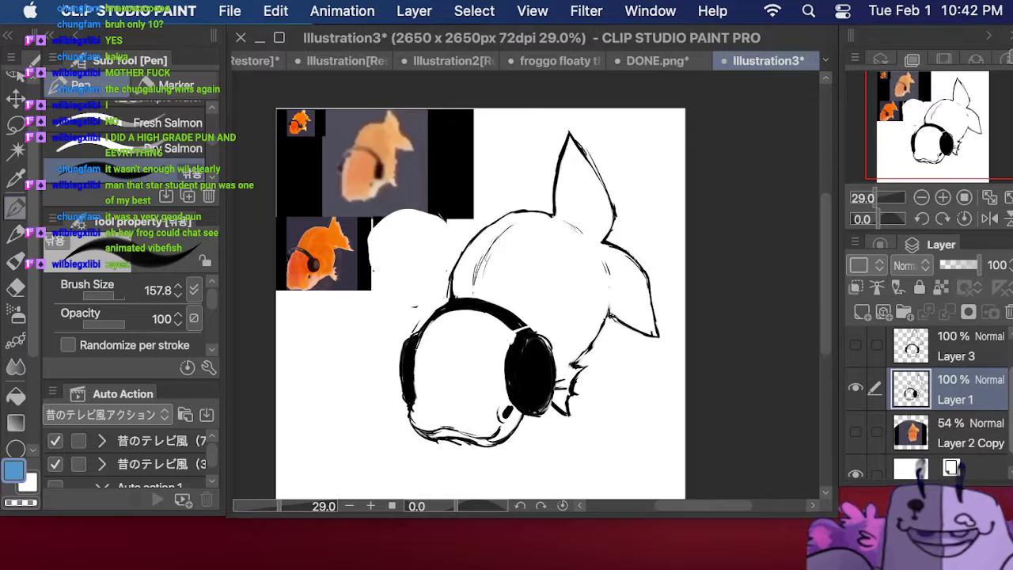
{"action": "left_click", "coordinate": [868, 361]}
{"action": "left_click_drag", "start_coordinate": [946, 141], "coordinate": [931, 152]}
{"action": "left_click", "coordinate": [15, 97]}
{"action": "left_click_drag", "start_coordinate": [582, 269], "coordinate": [539, 268]}
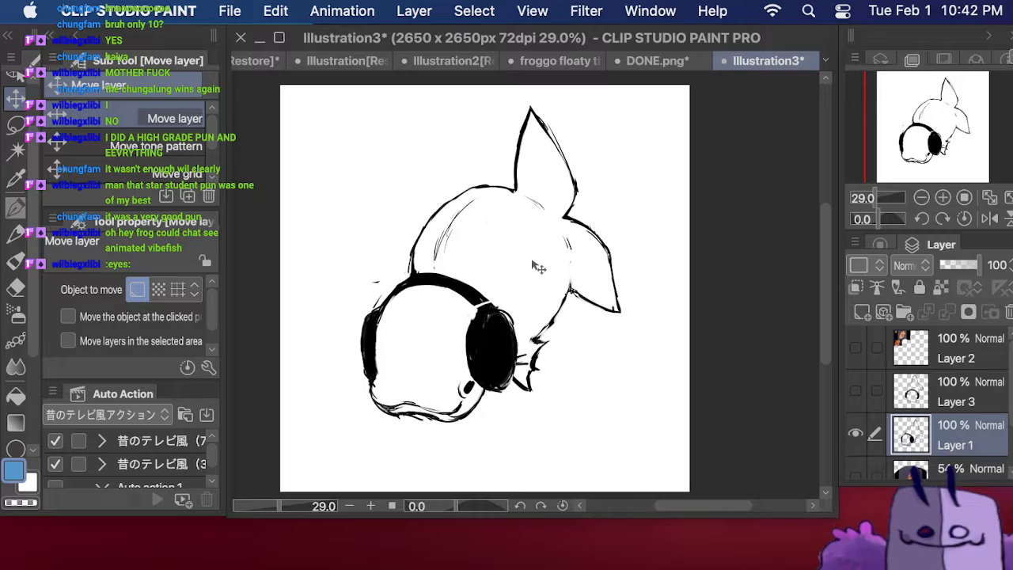
Step: Show Layer 3 with Layer 1 hidden, move its front-facing fish left to the canvas centre and erase the stray mark beside the tail fin
{"action": "left_click", "coordinate": [950, 396]}
{"action": "left_click", "coordinate": [858, 393]}
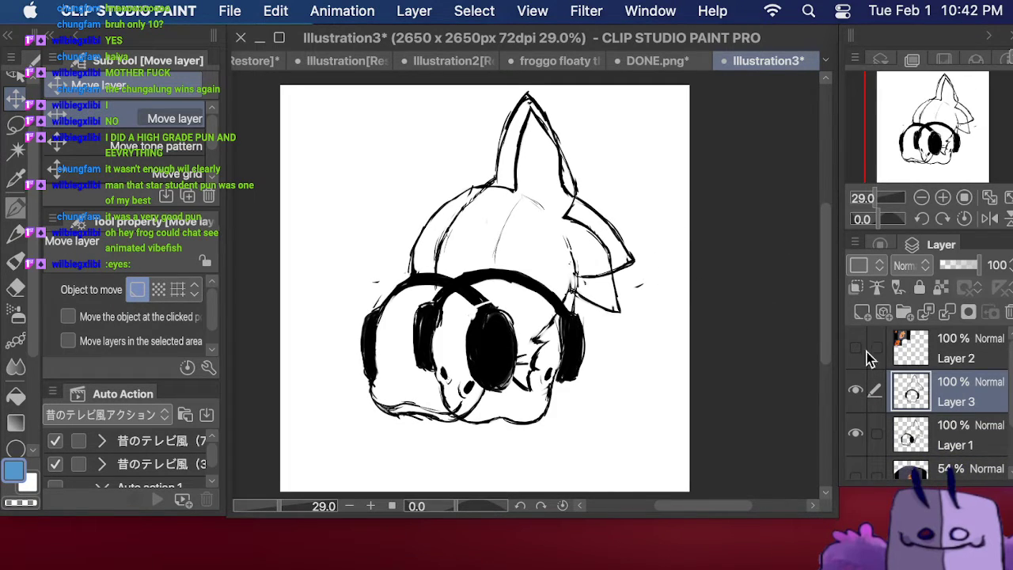
{"action": "left_click", "coordinate": [856, 434]}
{"action": "left_click_drag", "start_coordinate": [592, 245], "coordinate": [558, 252]}
{"action": "left_click", "coordinate": [16, 287]}
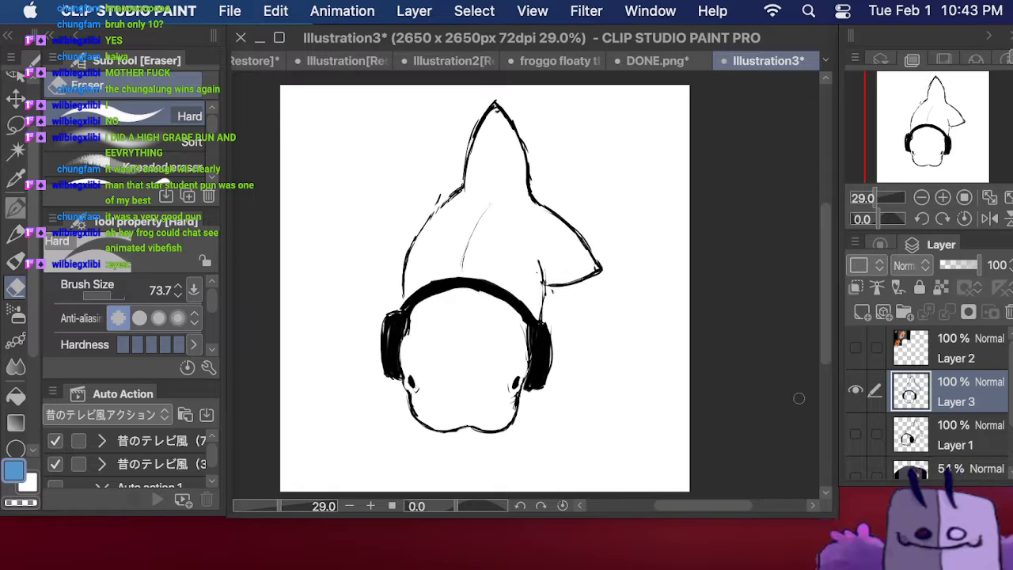
Step: Save the front-facing pose to the Desktop as a PNG named "vibe move", accepting the loss of layer information
{"action": "left_click", "coordinate": [229, 12]}
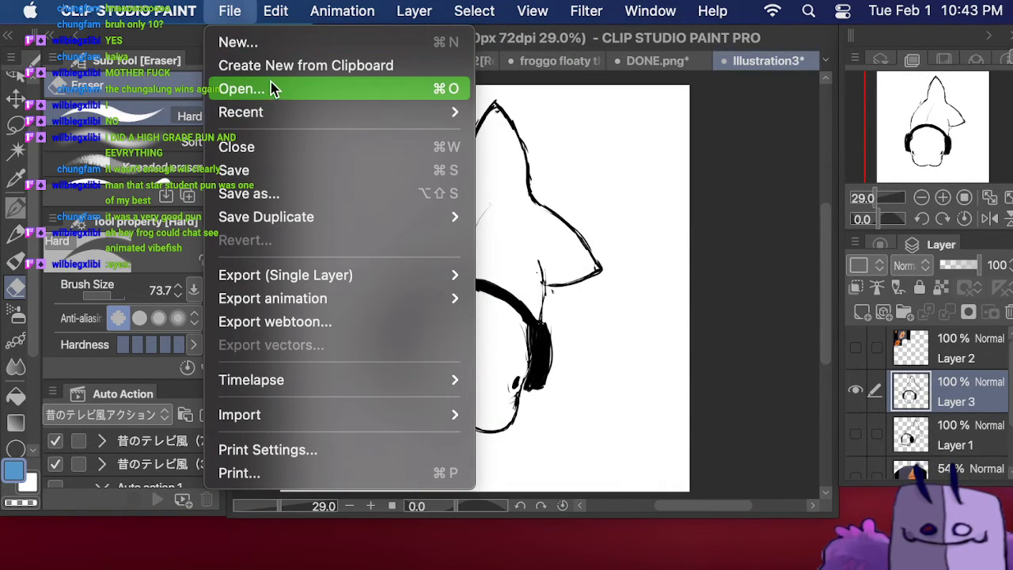
{"action": "left_click", "coordinate": [277, 193]}
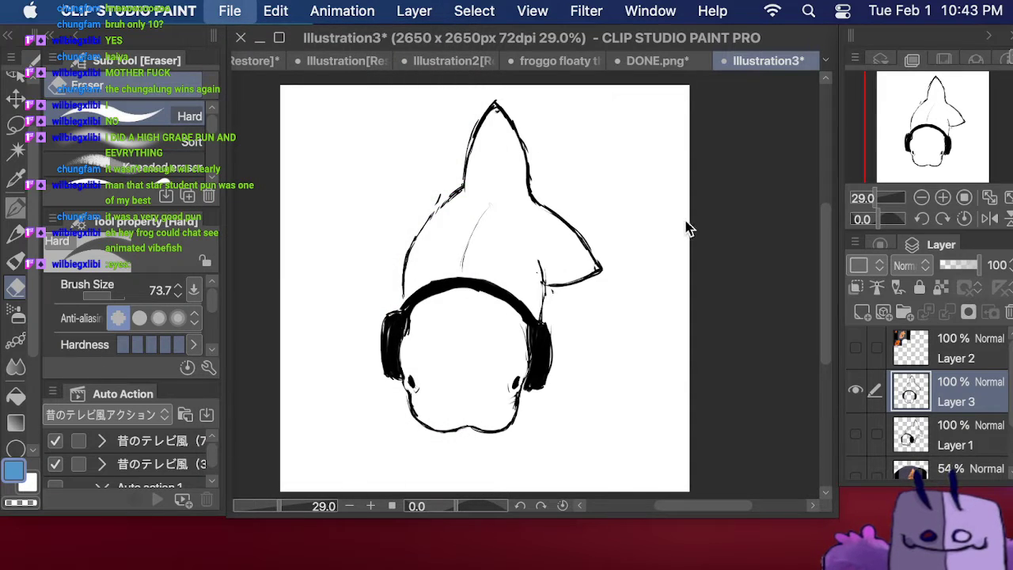
{"action": "key", "text": "super+shift+s"}
{"action": "left_click", "coordinate": [607, 276]}
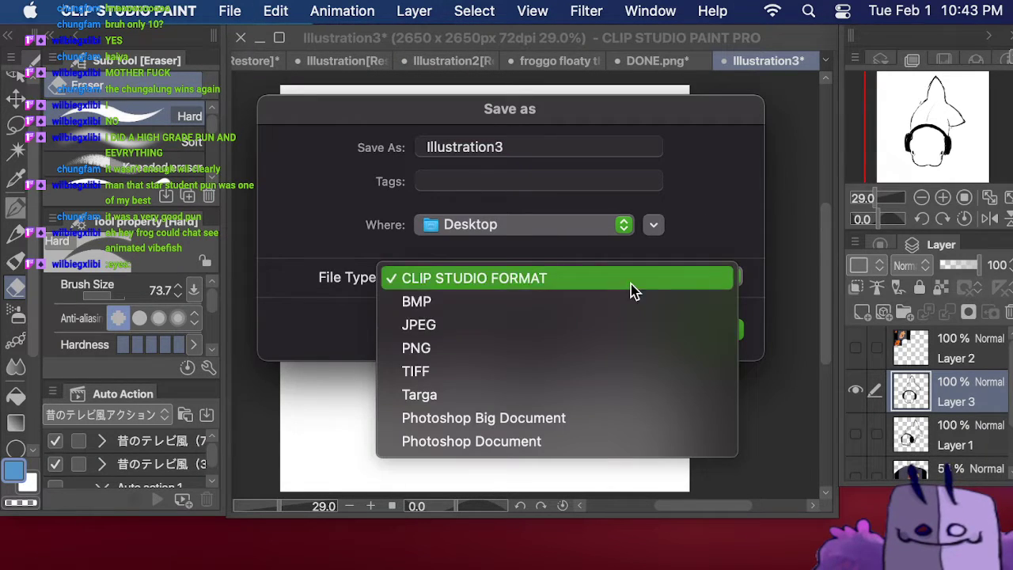
{"action": "left_click", "coordinate": [561, 346]}
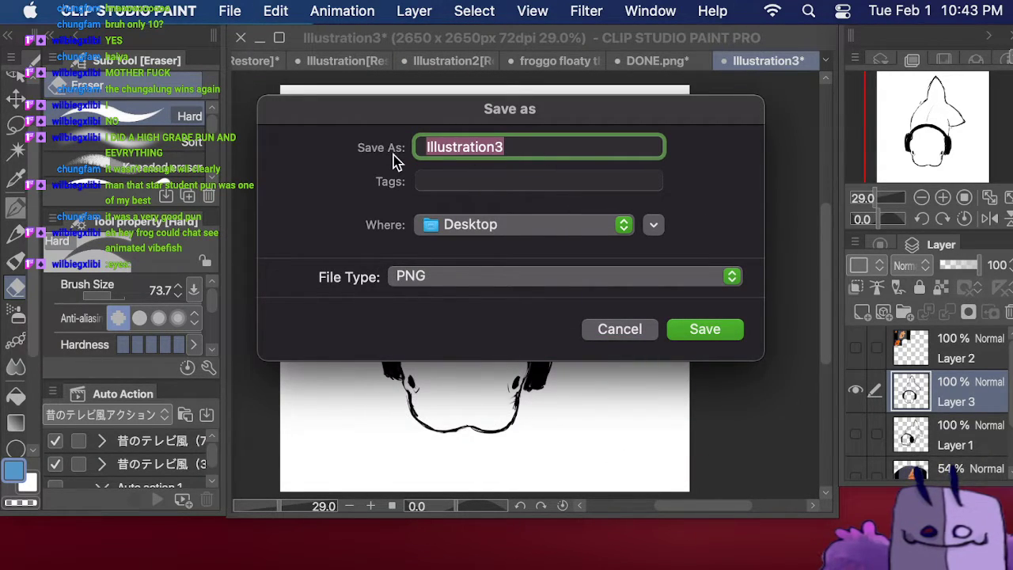
{"action": "type", "text": "vibe move"}
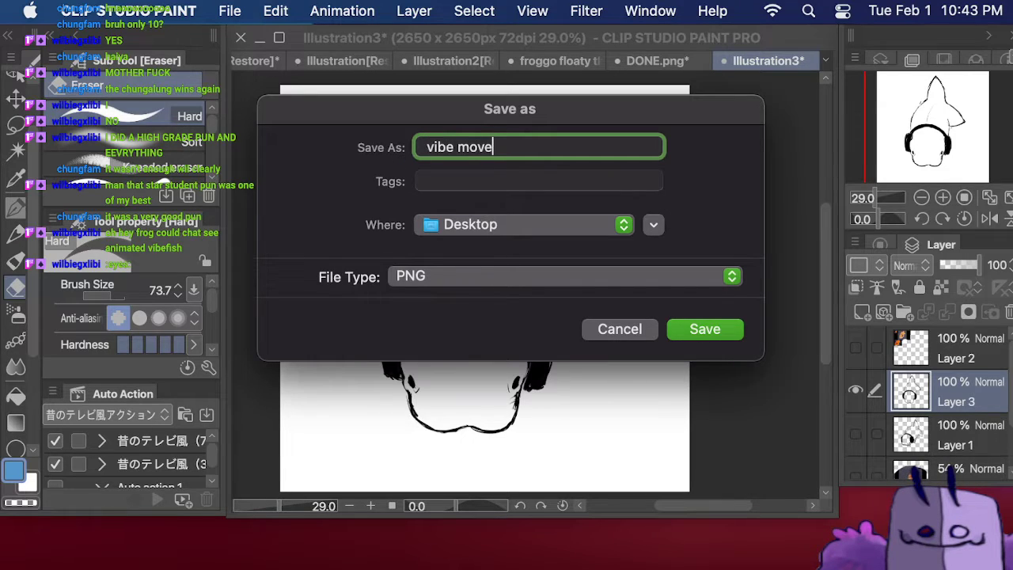
{"action": "key", "text": "Return"}
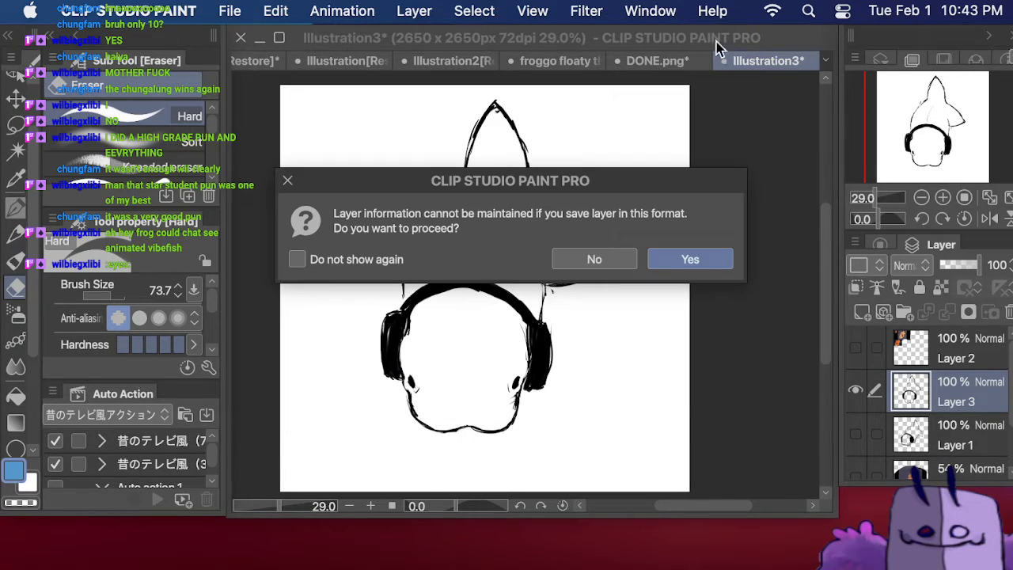
{"action": "left_click", "coordinate": [690, 258]}
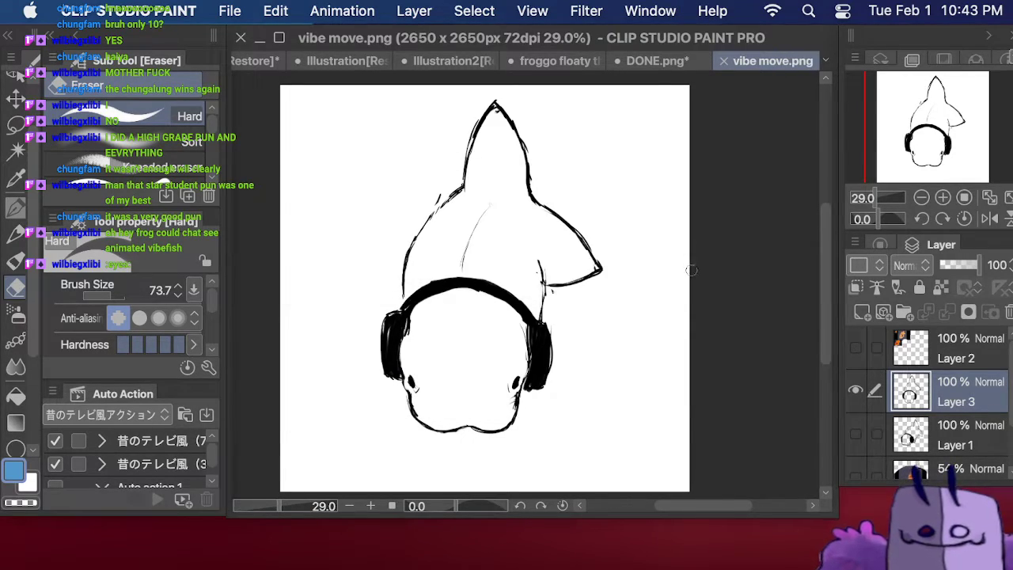
Step: Hide Layer 3, show Layer 1 and save the angled pose to the Desktop as a PNG named "vibe fish"
{"action": "left_click", "coordinate": [855, 390]}
{"action": "left_click", "coordinate": [856, 433]}
{"action": "left_click", "coordinate": [230, 12]}
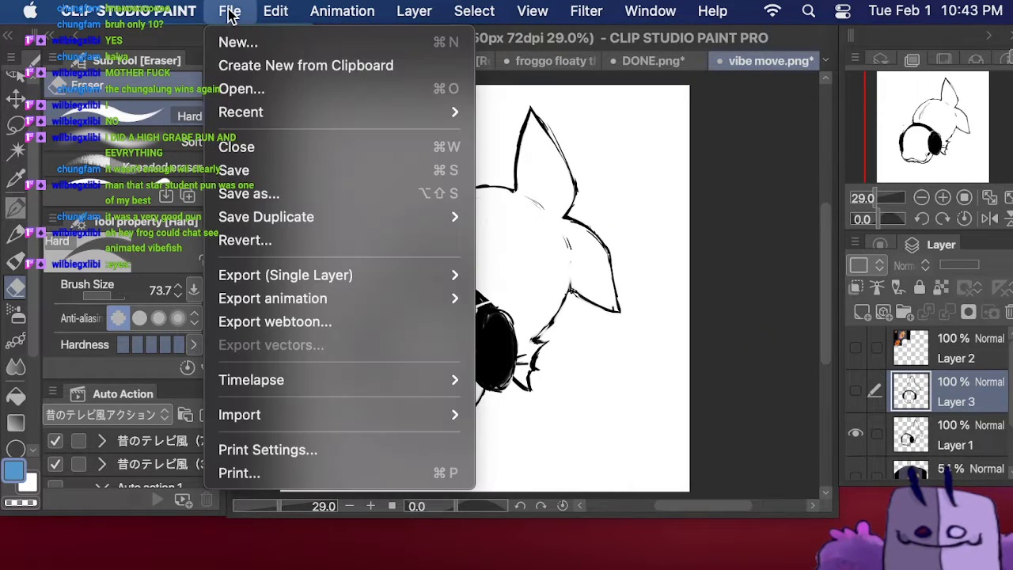
{"action": "left_click", "coordinate": [310, 202]}
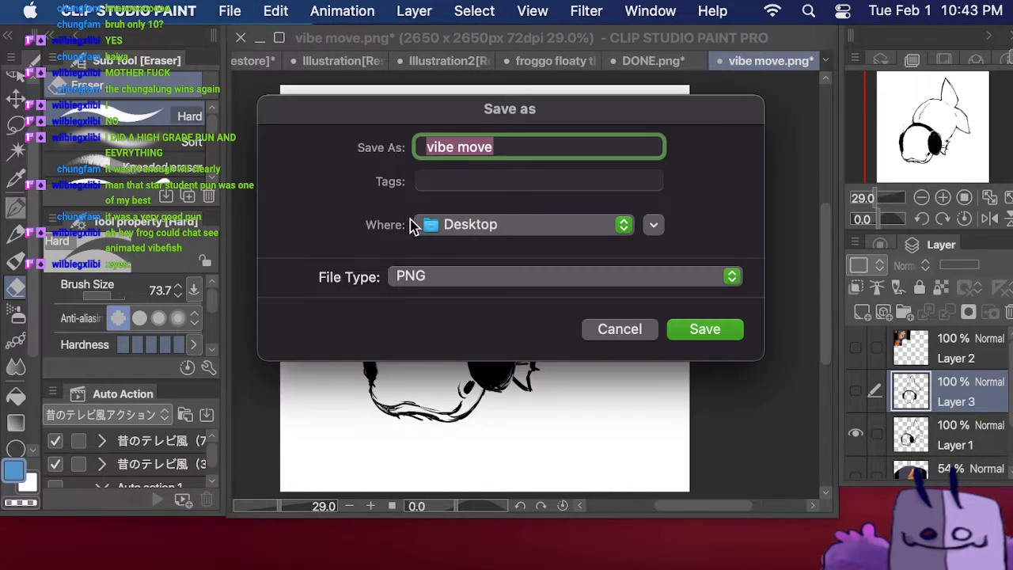
{"action": "key", "text": "BackSpace"}
{"action": "type", "text": "vibe fish"}
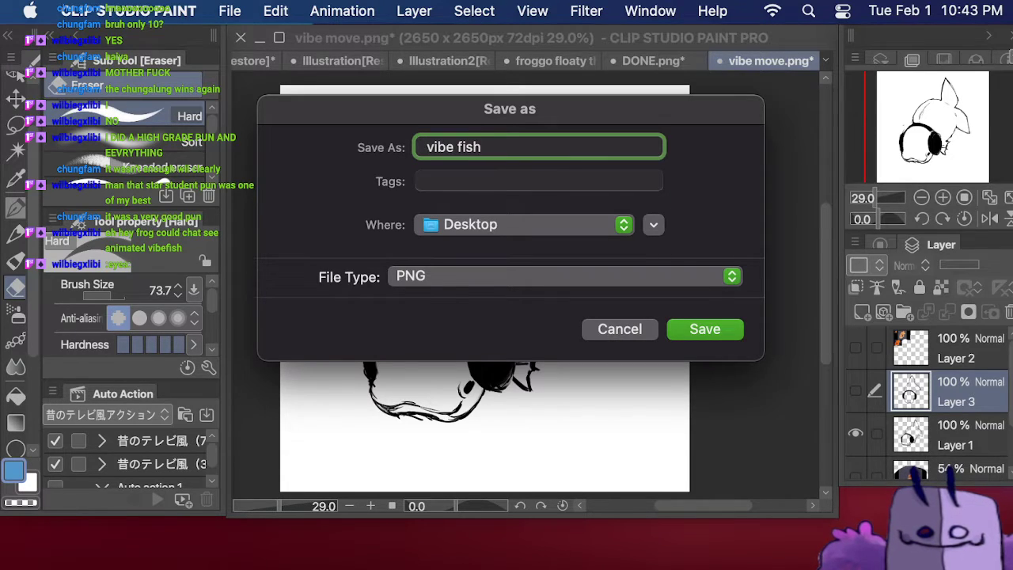
{"action": "key", "text": "Return"}
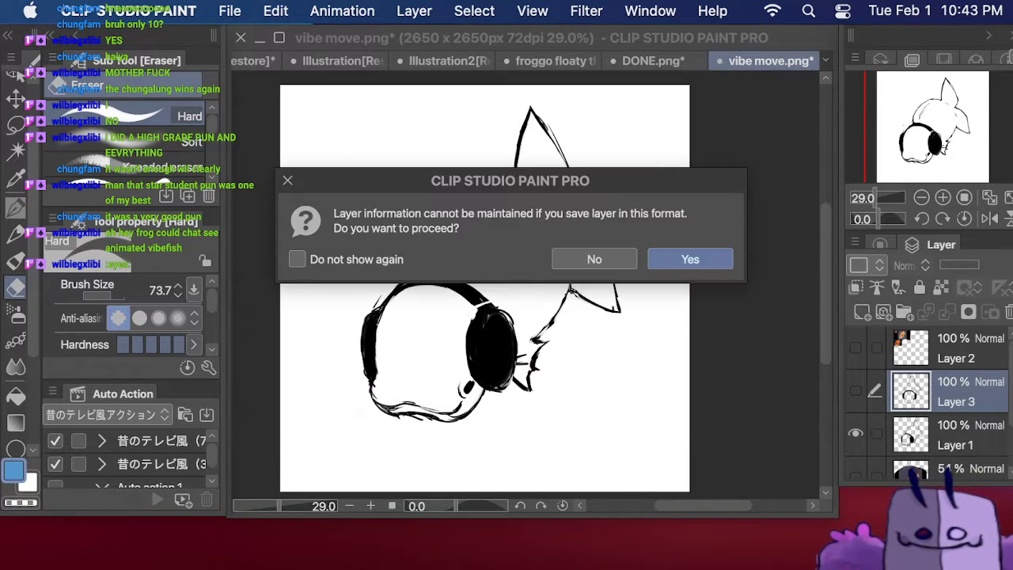
{"action": "left_click", "coordinate": [691, 260]}
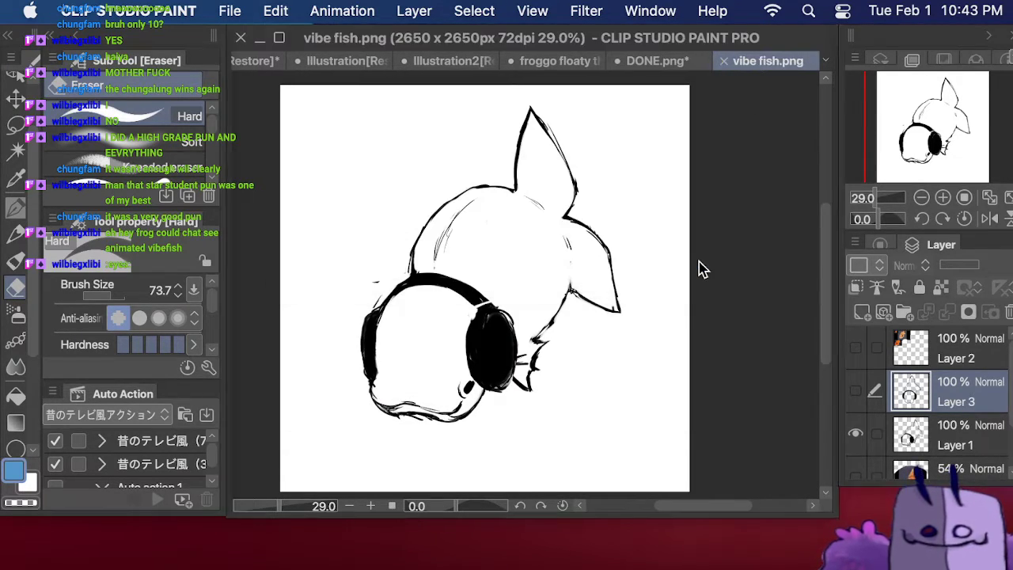
Step: Switch to veadotube mini, enlarge its window and add a new avatar state
{"action": "key", "text": "Tab"}
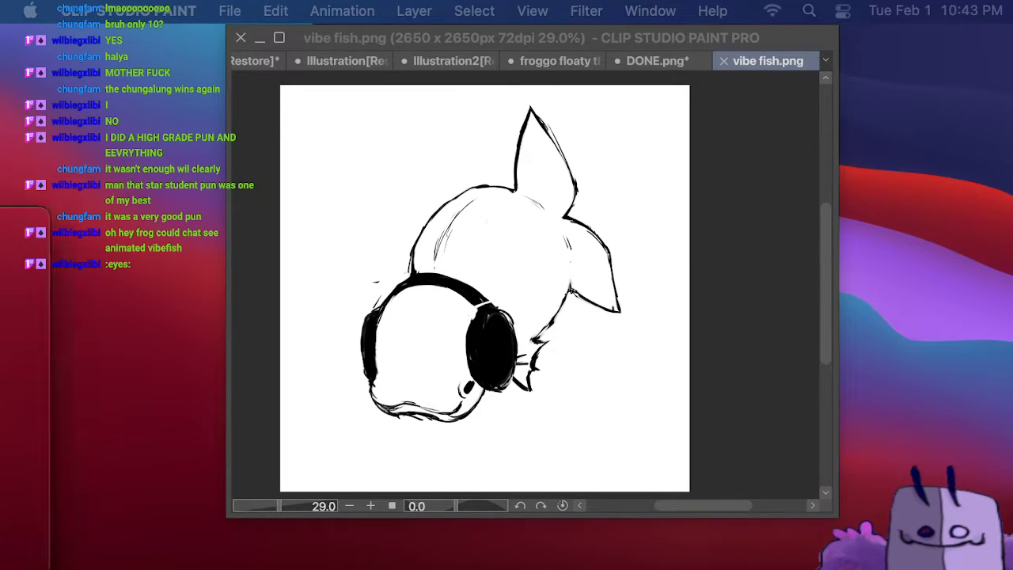
{"action": "left_click_drag", "start_coordinate": [0, 230], "coordinate": [527, 24]}
{"action": "left_click_drag", "start_coordinate": [650, 398], "coordinate": [917, 495]}
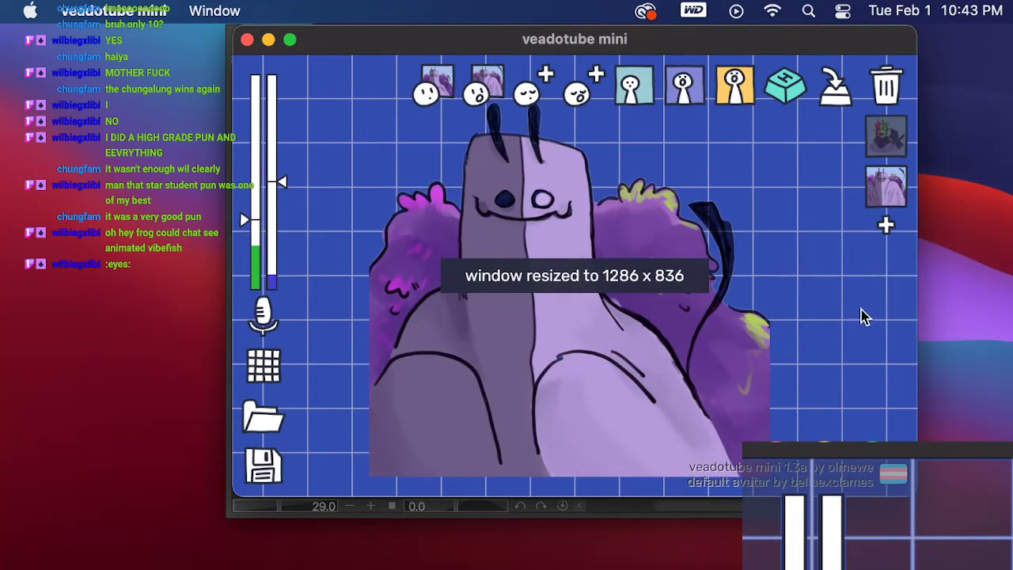
{"action": "left_click", "coordinate": [885, 226]}
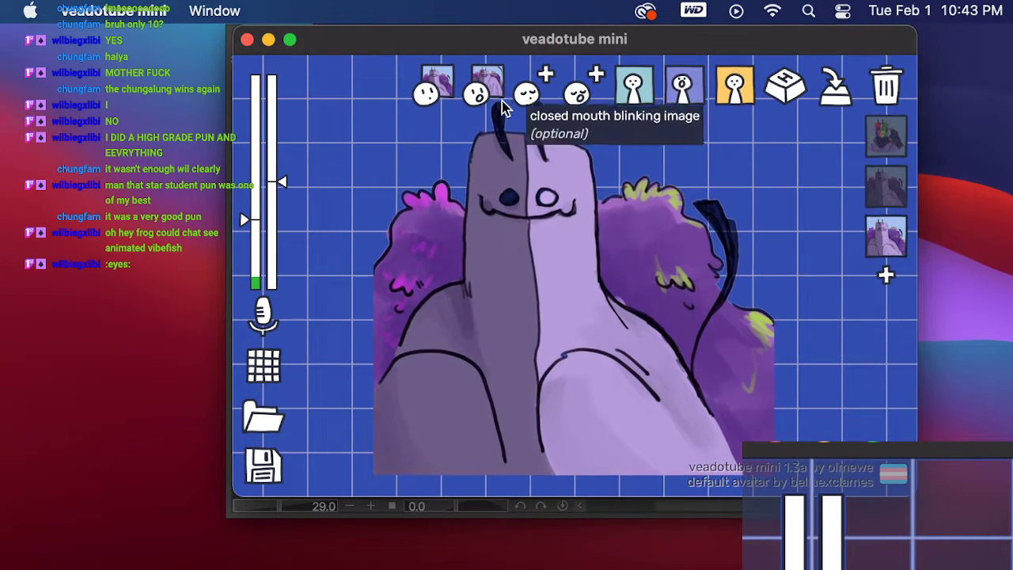
Step: Allow veadotube mini to access the Downloads folder and find the vibe fish and vibe move PNGs on the Desktop for the closed-mouth image
{"action": "left_click", "coordinate": [441, 82]}
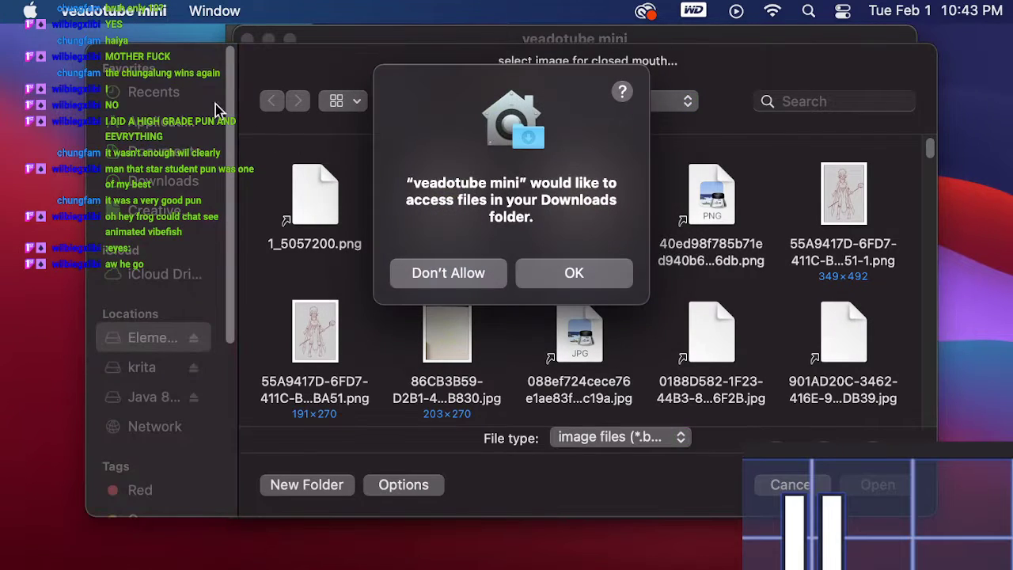
{"action": "left_click", "coordinate": [535, 279]}
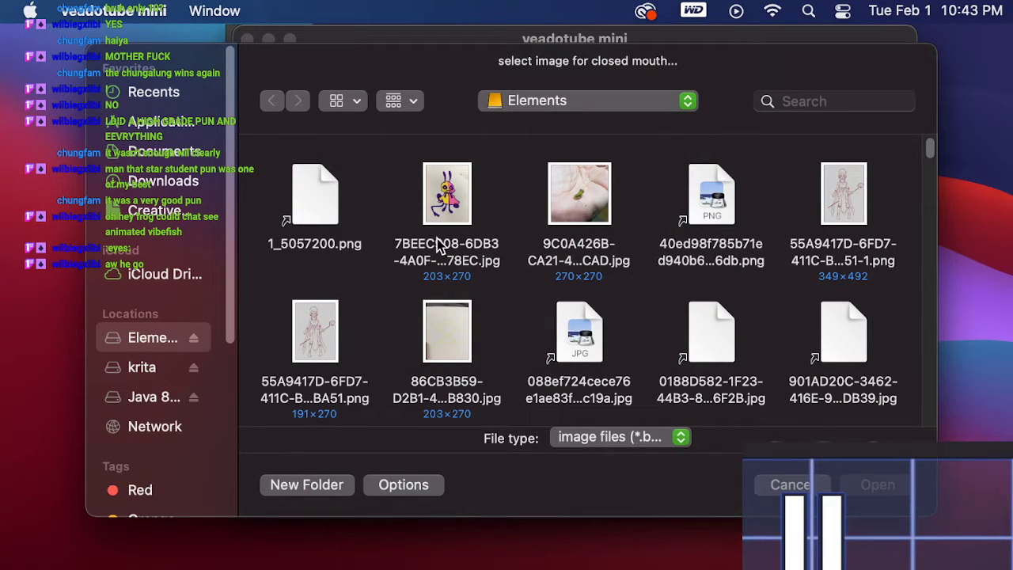
{"action": "left_click", "coordinate": [154, 92]}
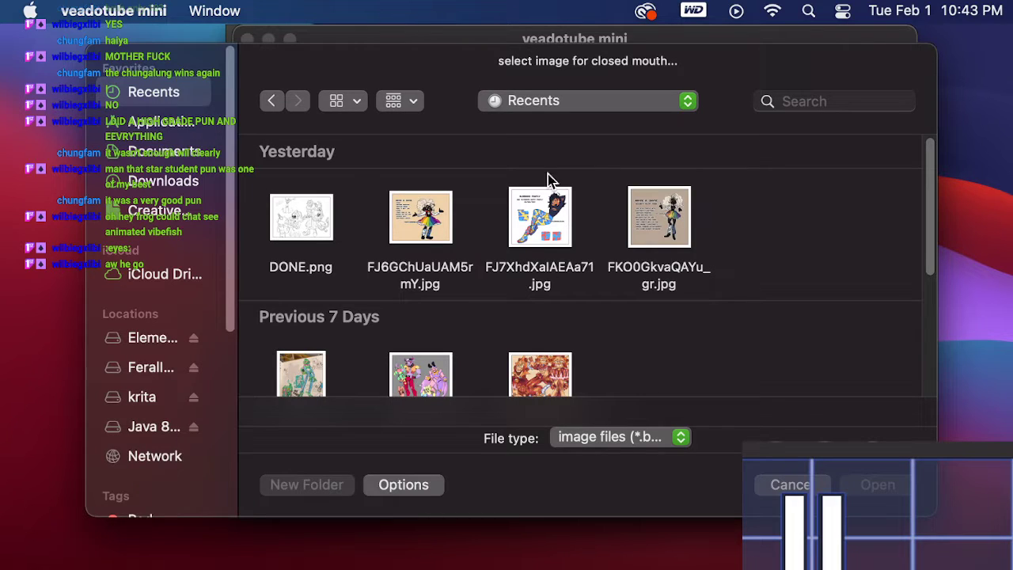
{"action": "left_click", "coordinate": [672, 103]}
{"action": "left_click", "coordinate": [637, 167]}
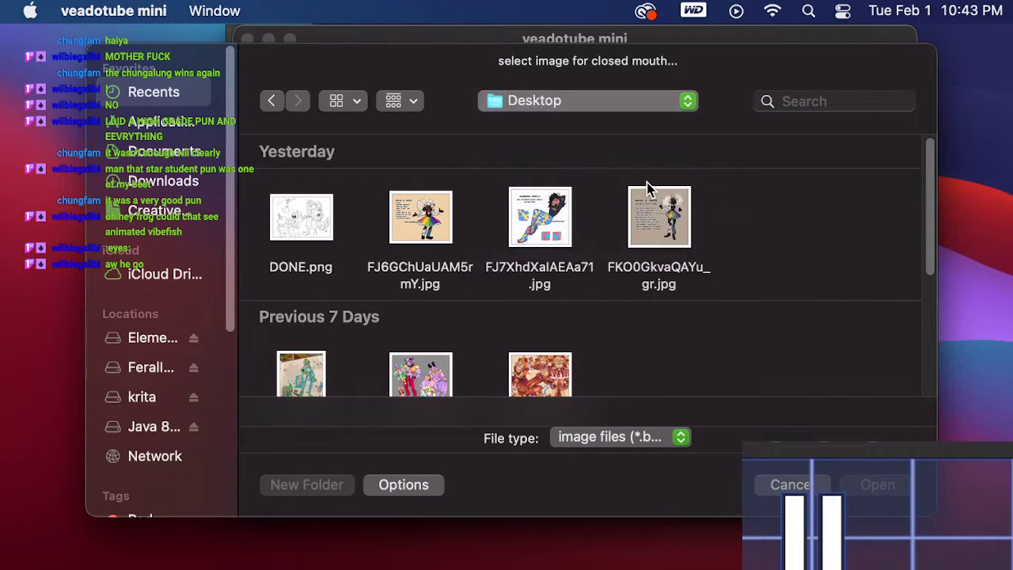
{"action": "scroll", "coordinate": [615, 277], "scroll_direction": "down", "scroll_amount": 10}
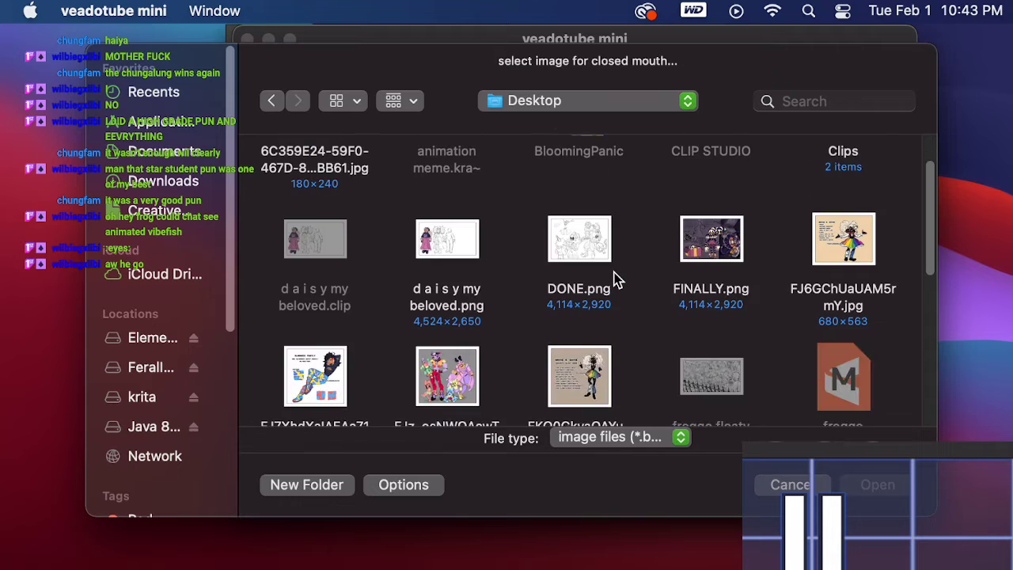
{"action": "scroll", "coordinate": [615, 277], "scroll_direction": "down", "scroll_amount": 8}
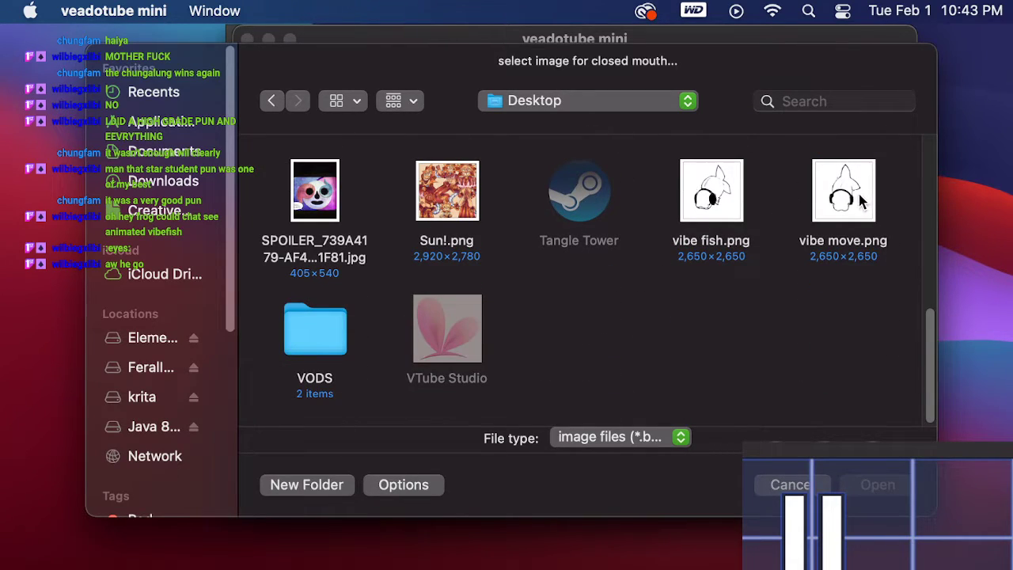
{"action": "left_click_drag", "start_coordinate": [786, 94], "coordinate": [799, 140]}
{"action": "left_click", "coordinate": [864, 282]}
{"action": "left_click", "coordinate": [900, 536]}
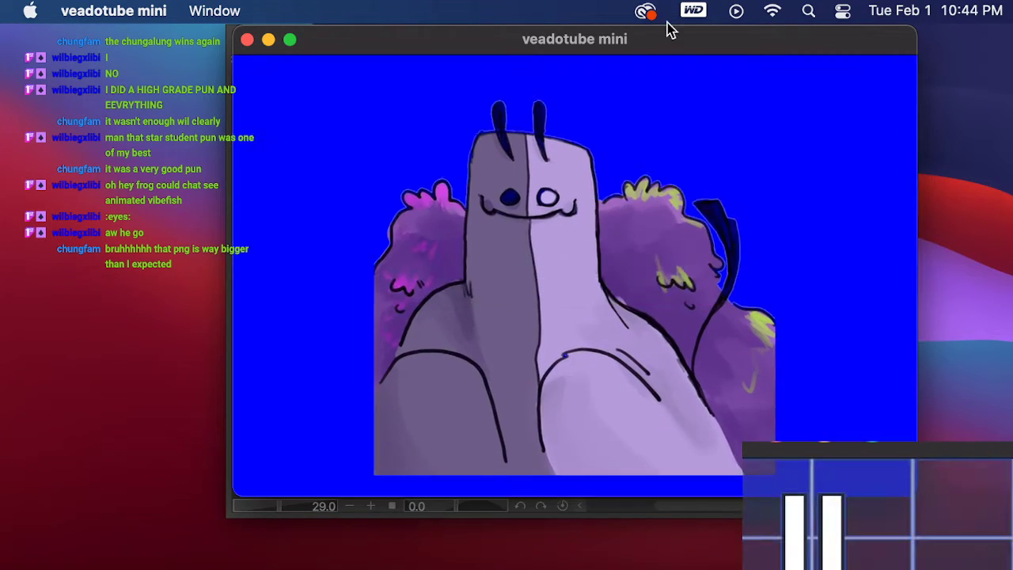
Step: Move the veadotube mini window aside, switch to Clip Studio Paint and show Layer 3 with Layer 1 hidden
{"action": "left_click_drag", "start_coordinate": [667, 34], "coordinate": [0, 44]}
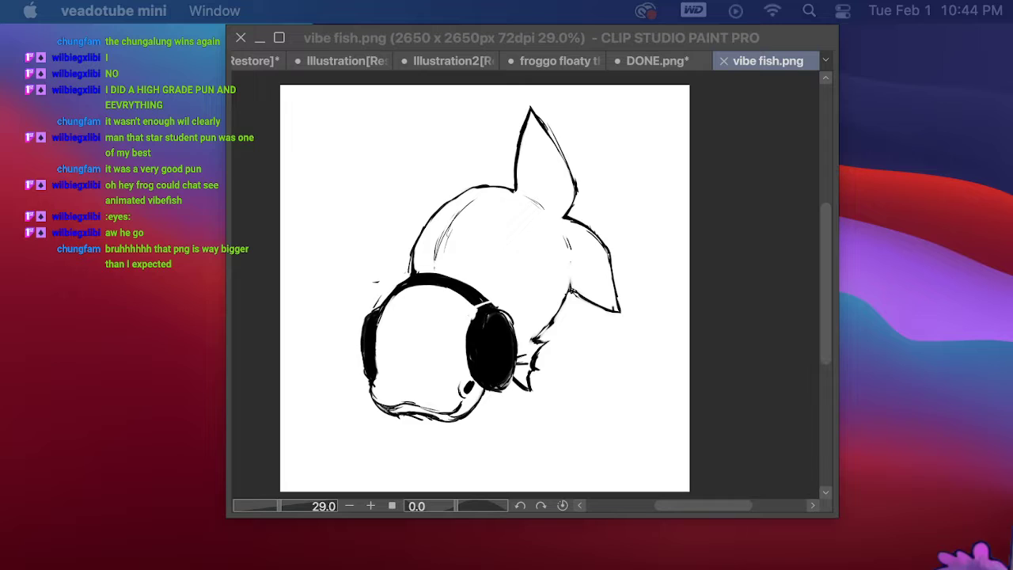
{"action": "left_click", "coordinate": [753, 186]}
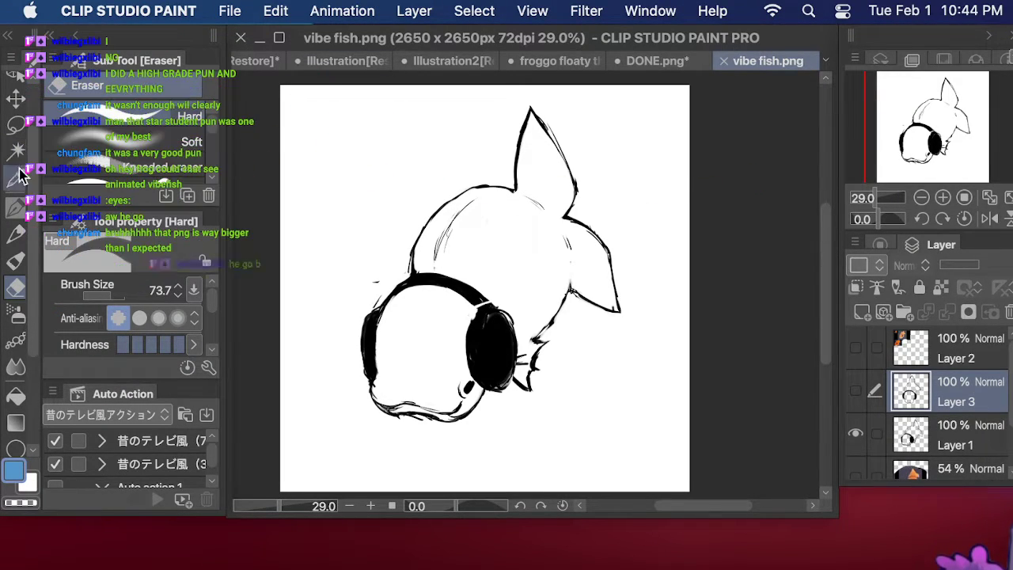
{"action": "left_click", "coordinate": [16, 204]}
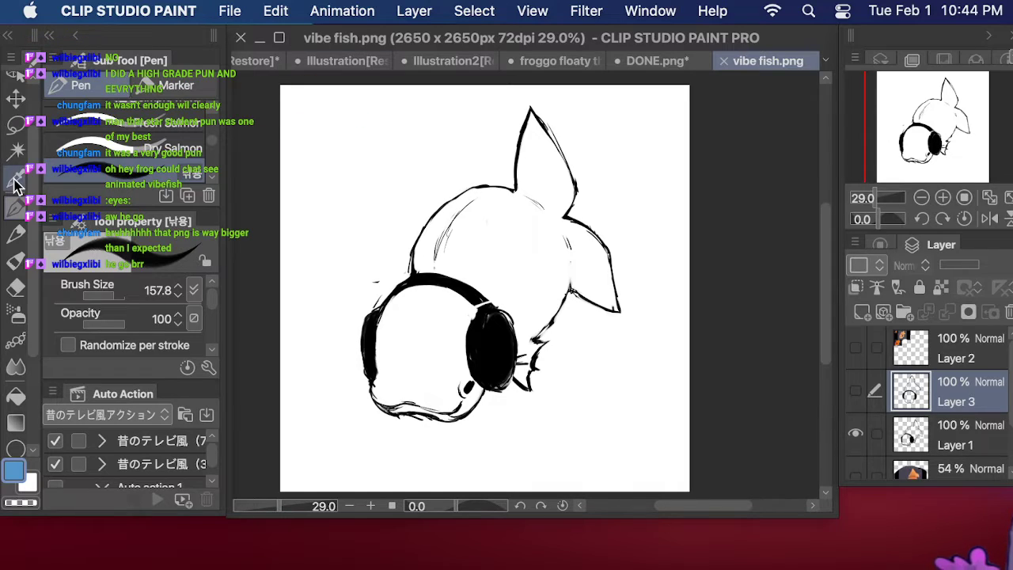
{"action": "left_click", "coordinate": [16, 125]}
{"action": "left_click", "coordinate": [856, 389]}
{"action": "left_click", "coordinate": [856, 433]}
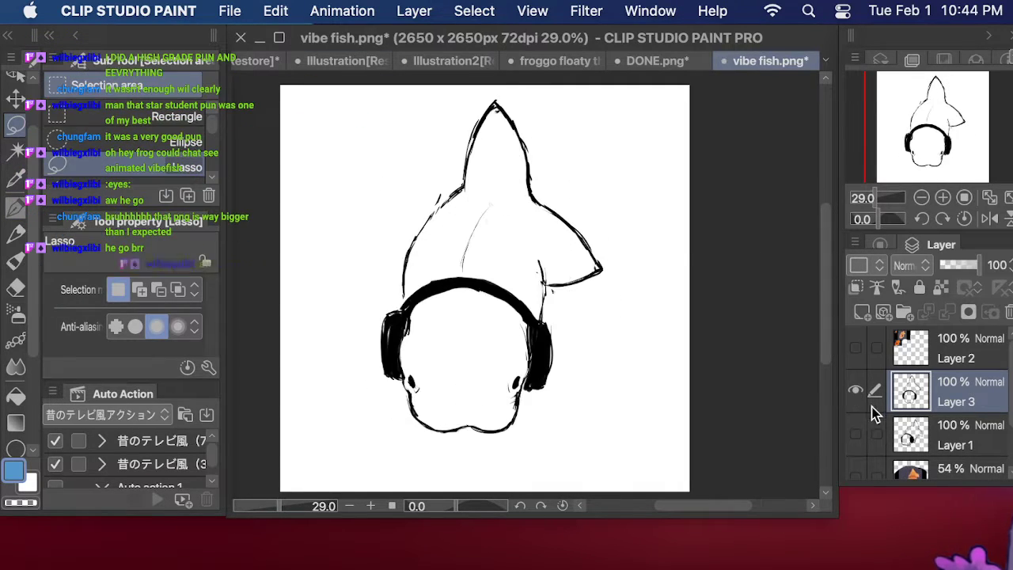
Step: Lasso the whole front-facing fish on Layer 3, scale it down slightly around its centre and deselect it
{"action": "mouse_move", "coordinate": [560, 460]}
{"action": "left_mouse_down"}
{"action": "mouse_move", "coordinate": [669, 143]}
{"action": "mouse_move", "coordinate": [372, 111]}
{"action": "left_mouse_up"}
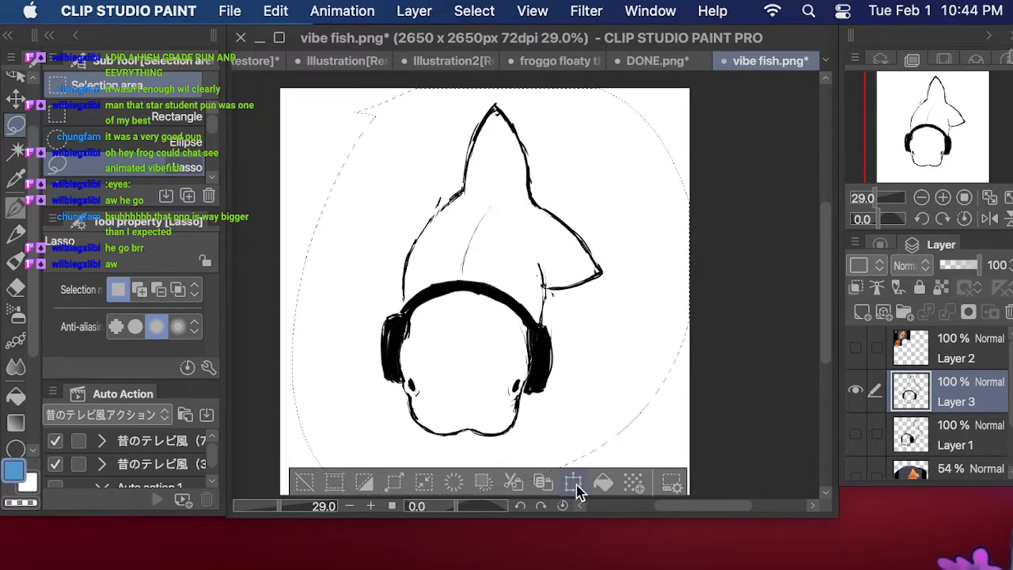
{"action": "left_click", "coordinate": [577, 486]}
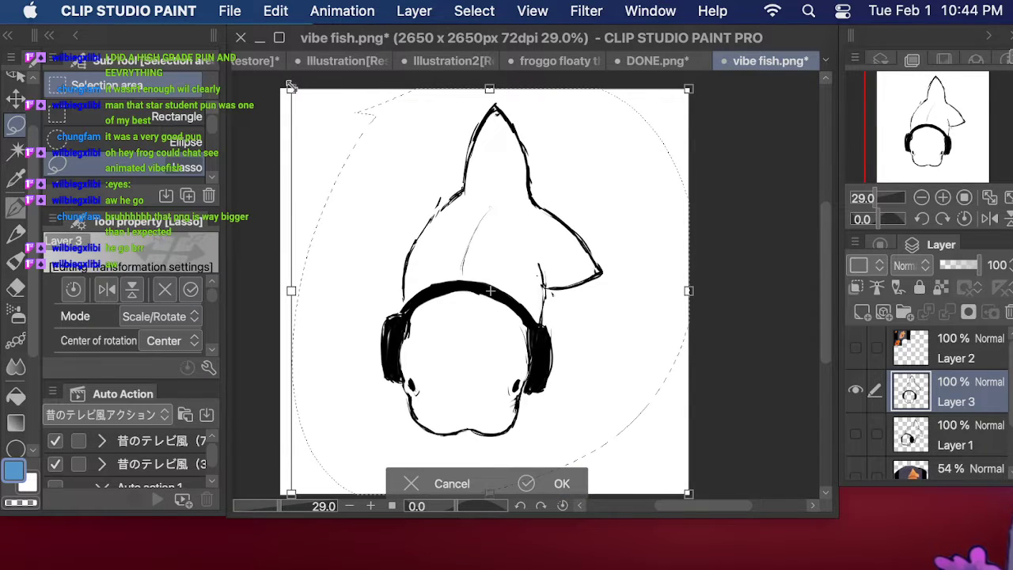
{"action": "mouse_move", "coordinate": [291, 86]}
{"action": "left_mouse_down"}
{"action": "mouse_move", "coordinate": [369, 170]}
{"action": "mouse_move", "coordinate": [326, 129]}
{"action": "left_mouse_up"}
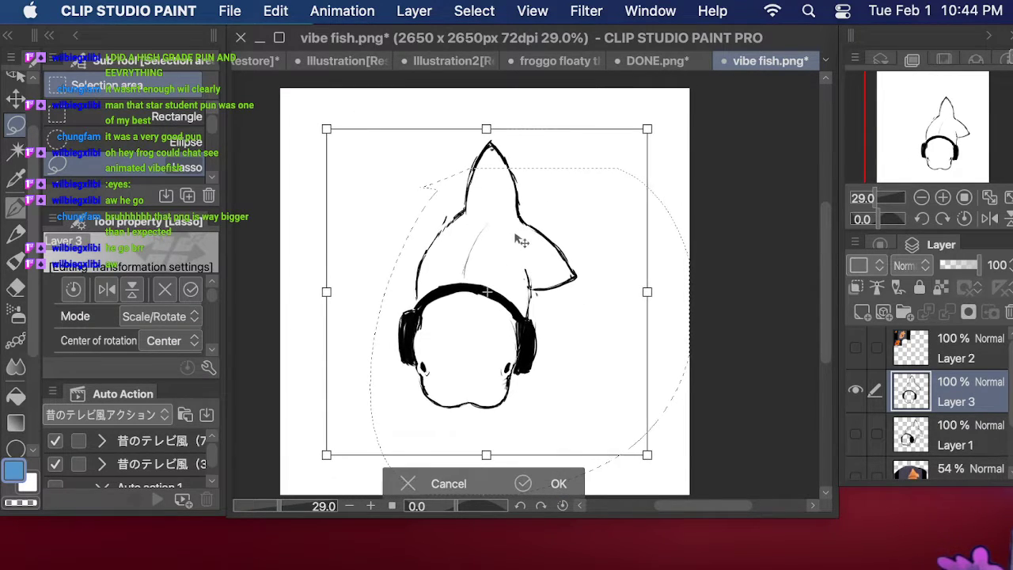
{"action": "left_click", "coordinate": [547, 483]}
{"action": "key", "text": "super+d"}
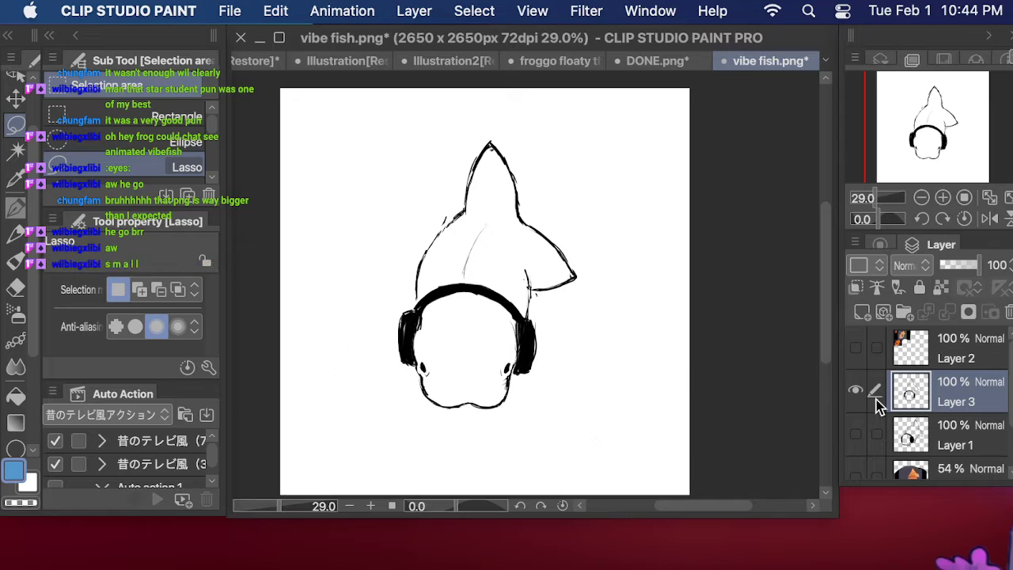
Step: Show Layer 1 together with Layer 3, then scale the angled fish down and move it so its head overlaps the front-facing one
{"action": "left_click", "coordinate": [957, 431]}
{"action": "left_click", "coordinate": [856, 391]}
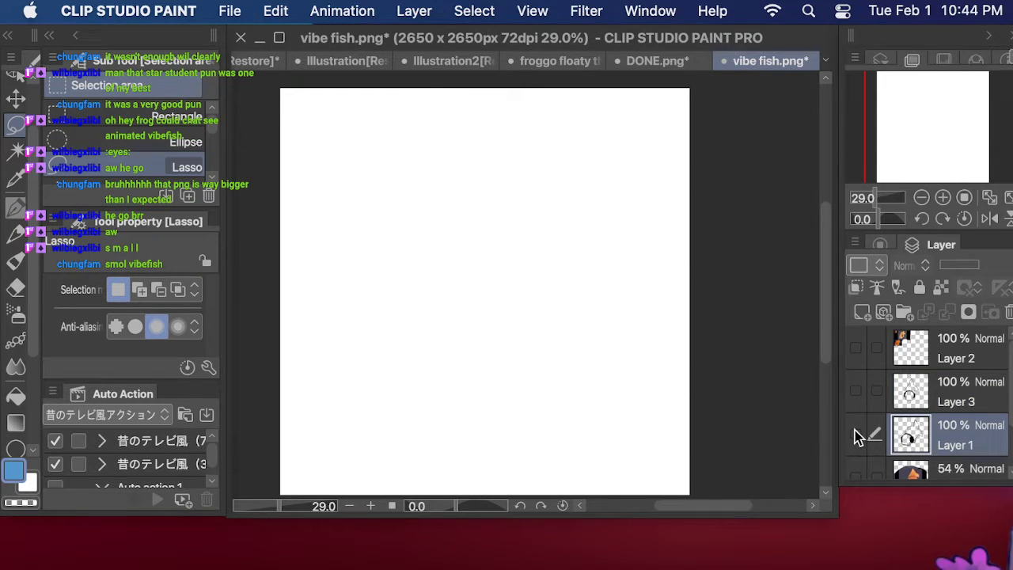
{"action": "left_click", "coordinate": [855, 390]}
{"action": "left_click", "coordinate": [856, 432]}
{"action": "mouse_move", "coordinate": [410, 107]}
{"action": "left_mouse_down"}
{"action": "mouse_move", "coordinate": [301, 269]}
{"action": "mouse_move", "coordinate": [548, 456]}
{"action": "mouse_move", "coordinate": [596, 88]}
{"action": "left_mouse_up"}
{"action": "left_click", "coordinate": [576, 483]}
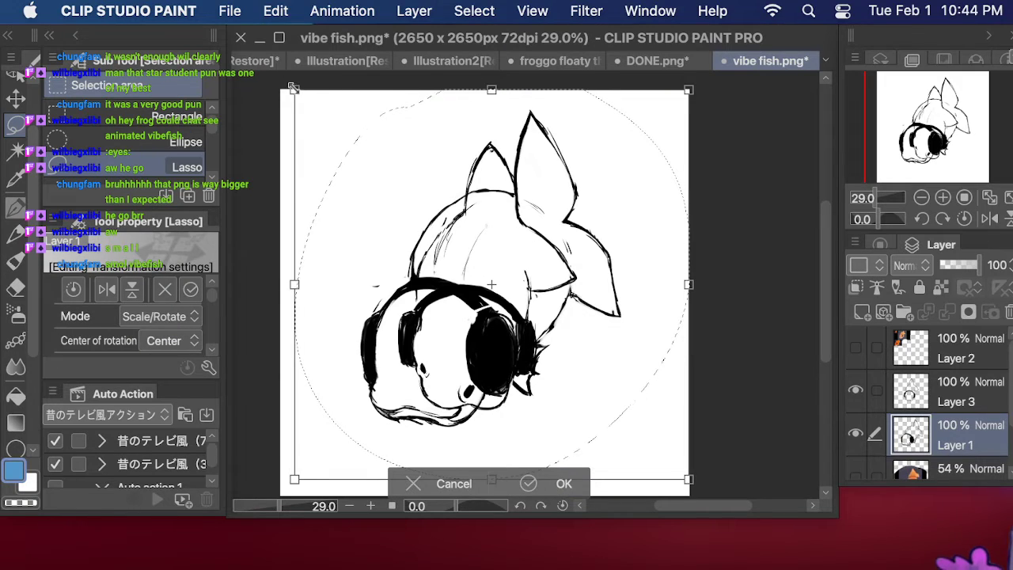
{"action": "left_click_drag", "start_coordinate": [293, 87], "coordinate": [362, 151]}
{"action": "left_click_drag", "start_coordinate": [545, 317], "coordinate": [527, 292]}
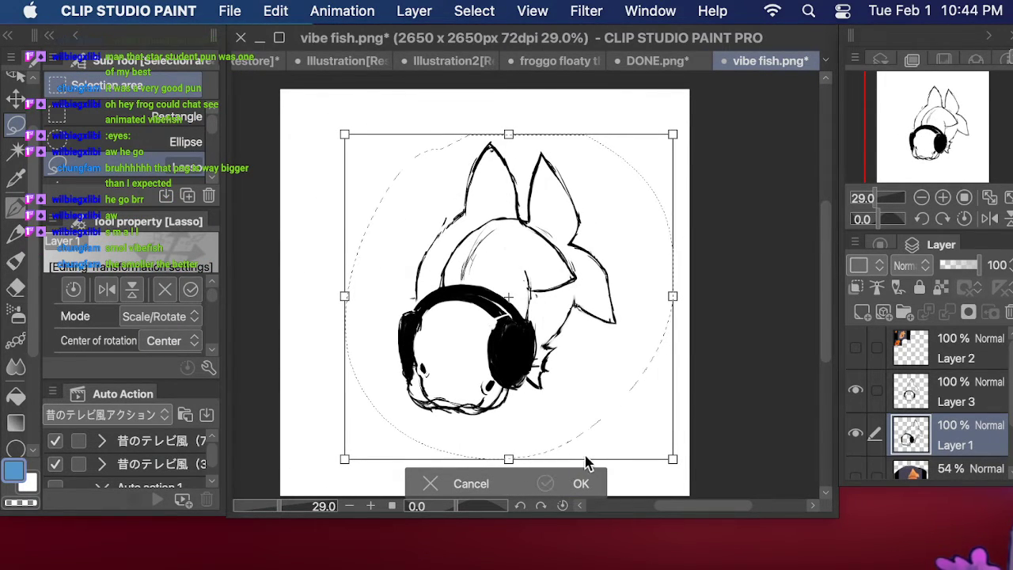
{"action": "left_click", "coordinate": [580, 482]}
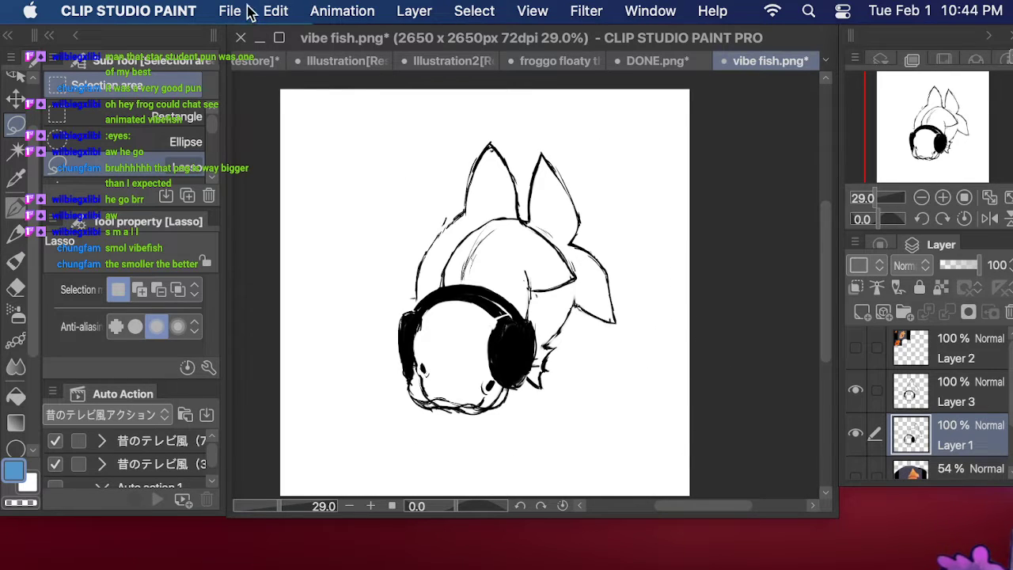
Step: Change the canvas size to 2048 × 2048 px, keeping the fish drawings within the canvas
{"action": "left_click", "coordinate": [341, 11]}
{"action": "mouse_move", "coordinate": [275, 11]}
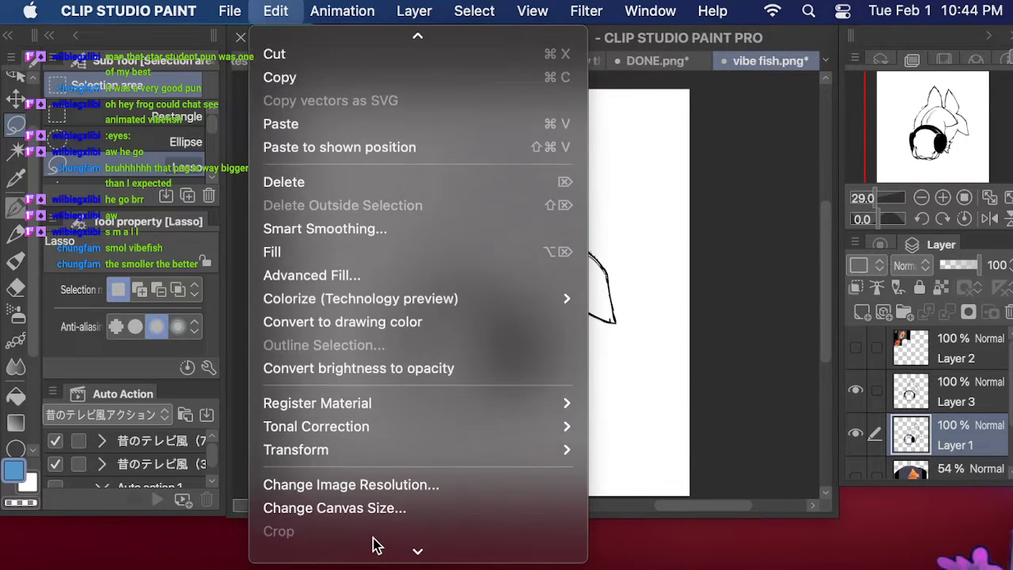
{"action": "left_click", "coordinate": [392, 389]}
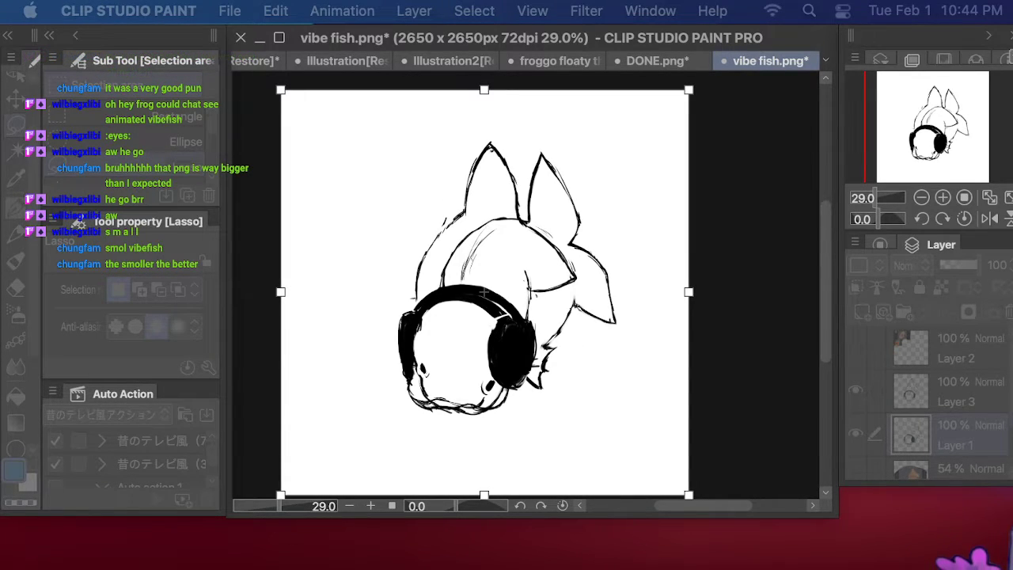
{"action": "type", "text": "250"}
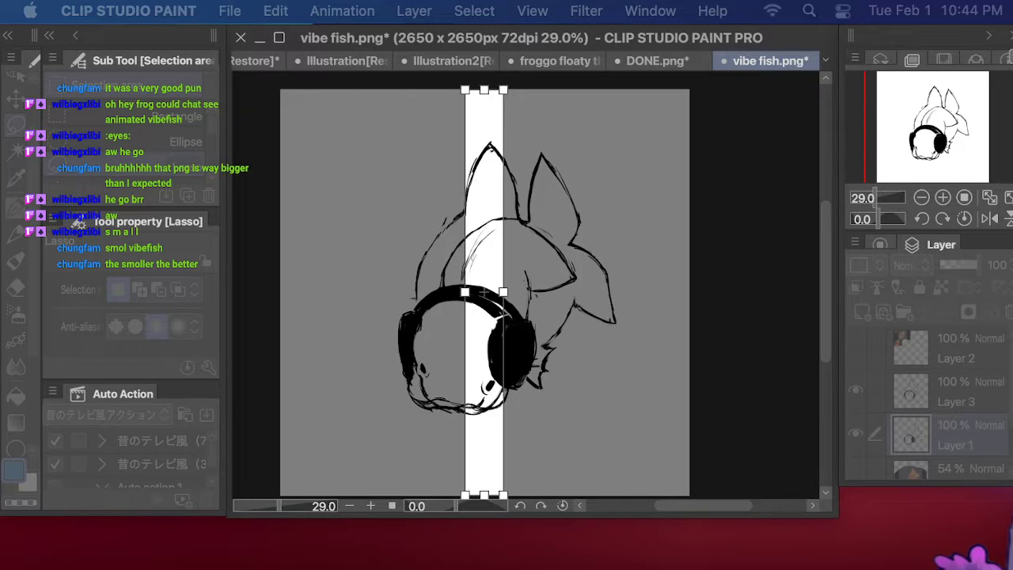
{"action": "type", "text": "0"}
{"action": "key", "text": "BackSpace"}
{"action": "key", "text": "BackSpace"}
{"action": "key", "text": "BackSpace"}
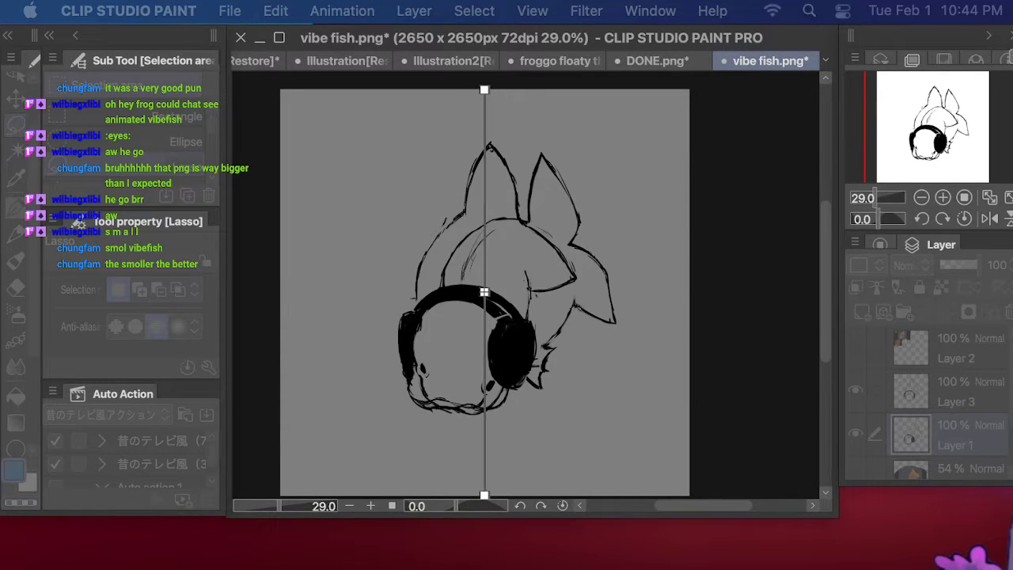
{"action": "left_click_drag", "start_coordinate": [485, 292], "coordinate": [675, 292]}
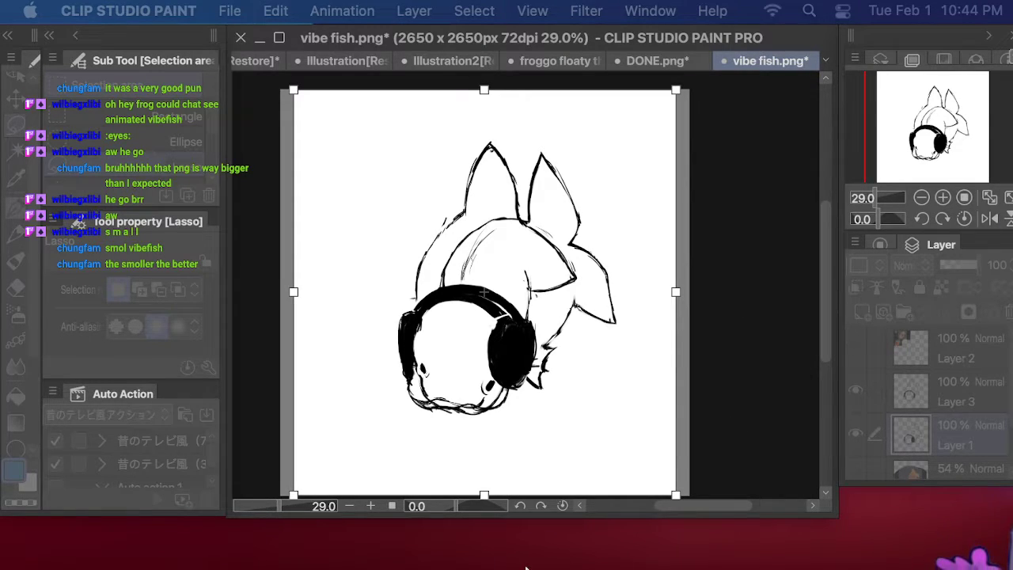
{"action": "left_click", "coordinate": [428, 556]}
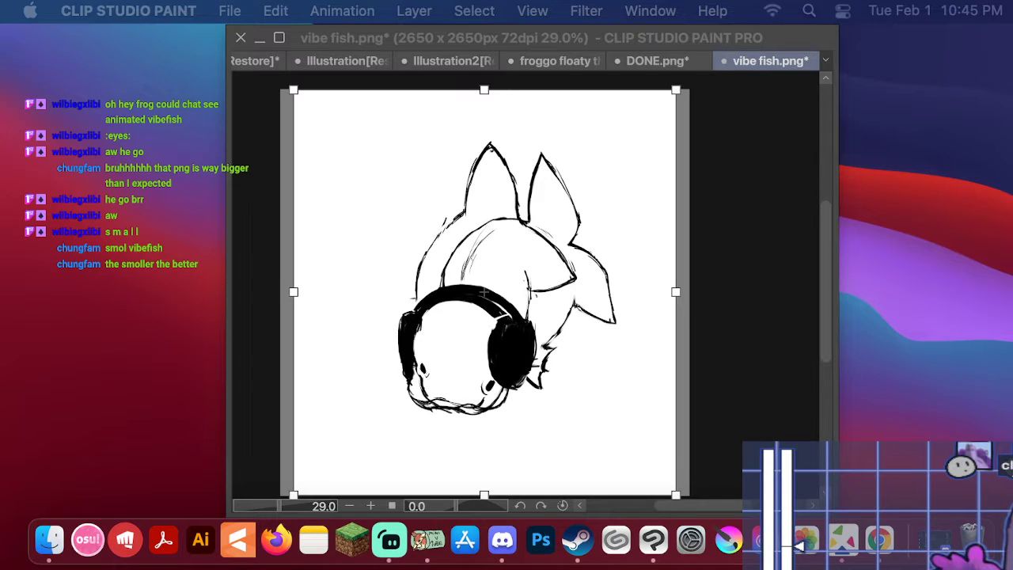
{"action": "key", "text": "super+Tab"}
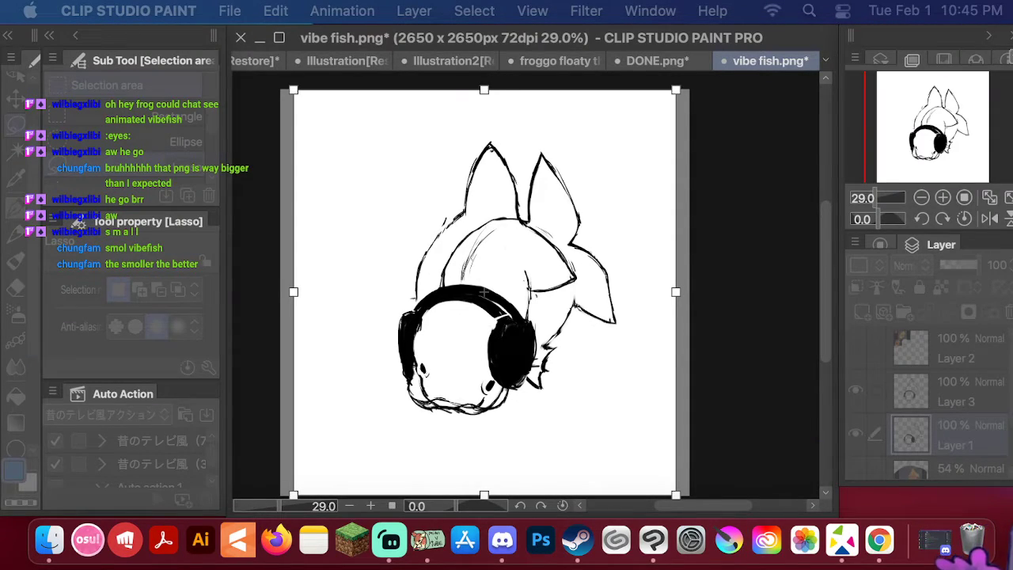
{"action": "type", "text": "20480"}
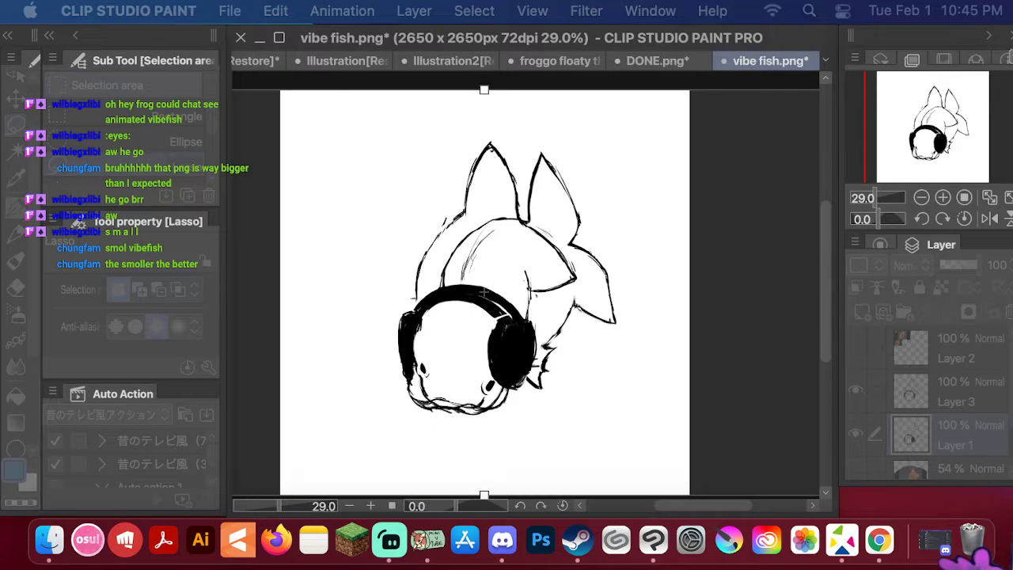
{"action": "key", "text": "F11"}
{"action": "key", "text": "F11"}
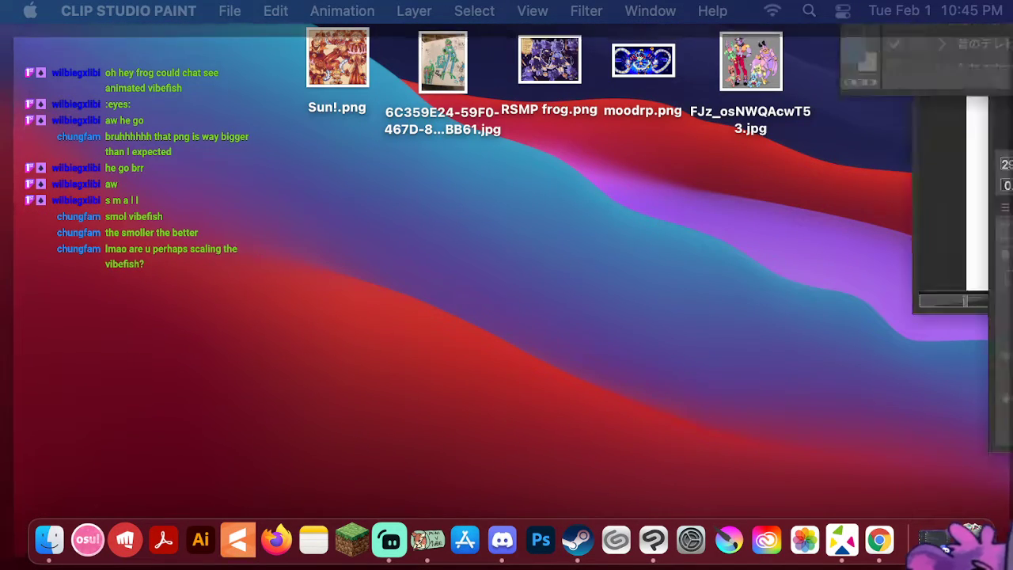
{"action": "key", "text": "BackSpace"}
{"action": "key", "text": "BackSpace"}
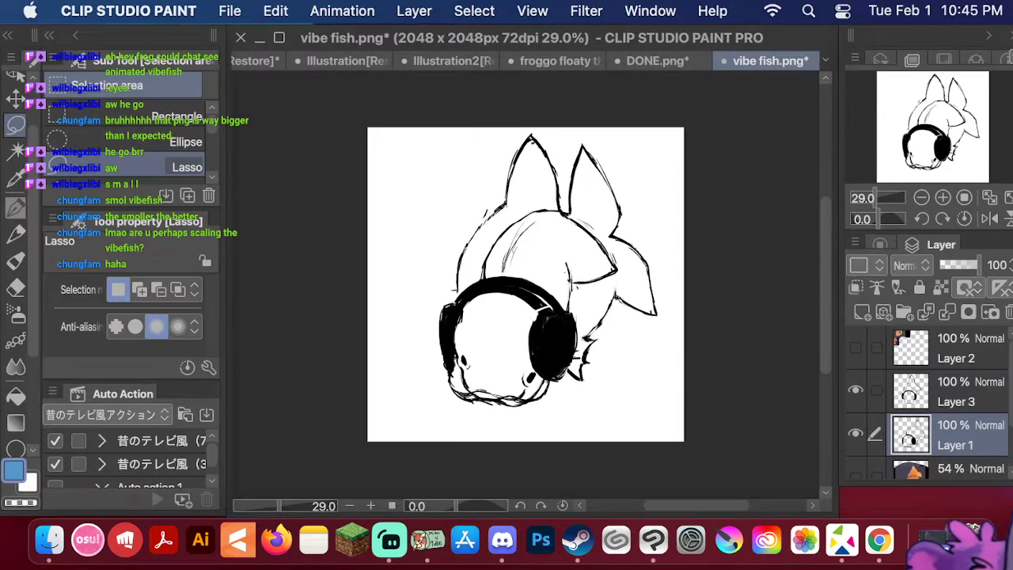
Step: Move the fish on Layer 1 and the fish on Layer 3 slightly down to centre them on the smaller canvas
{"action": "left_click", "coordinate": [14, 97]}
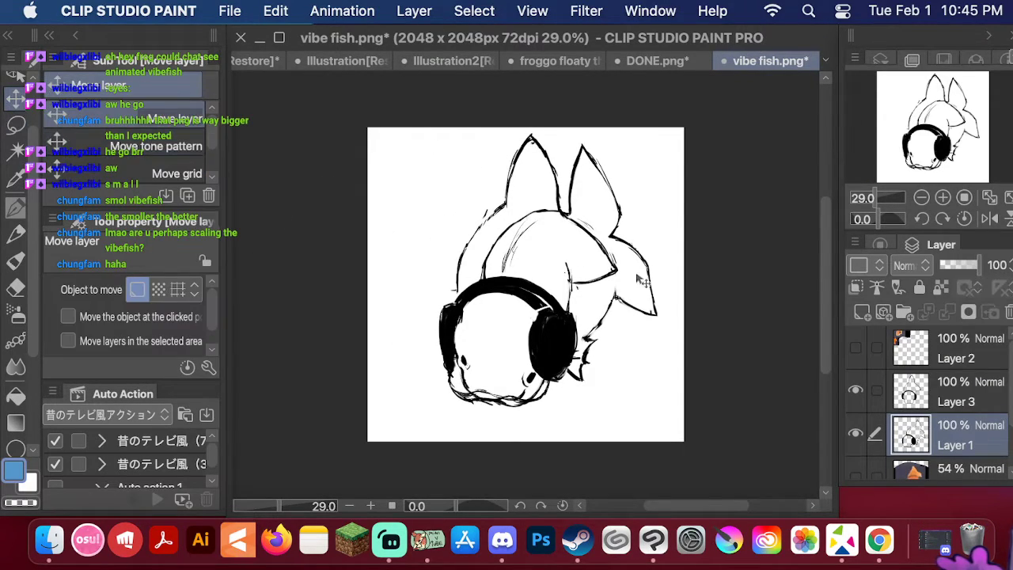
{"action": "left_click_drag", "start_coordinate": [576, 235], "coordinate": [576, 245]}
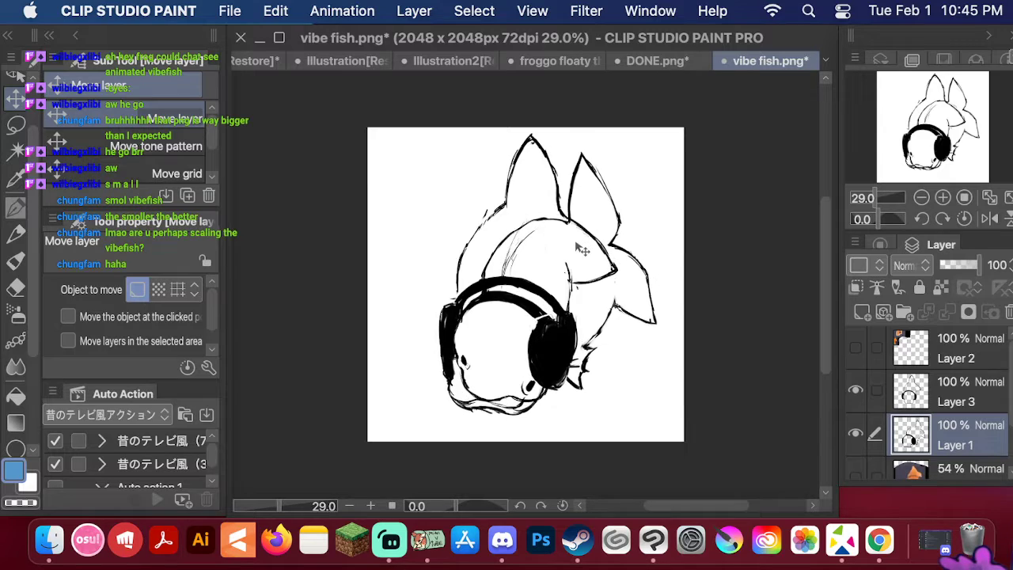
{"action": "left_click", "coordinate": [955, 408]}
{"action": "left_click_drag", "start_coordinate": [534, 181], "coordinate": [535, 192]}
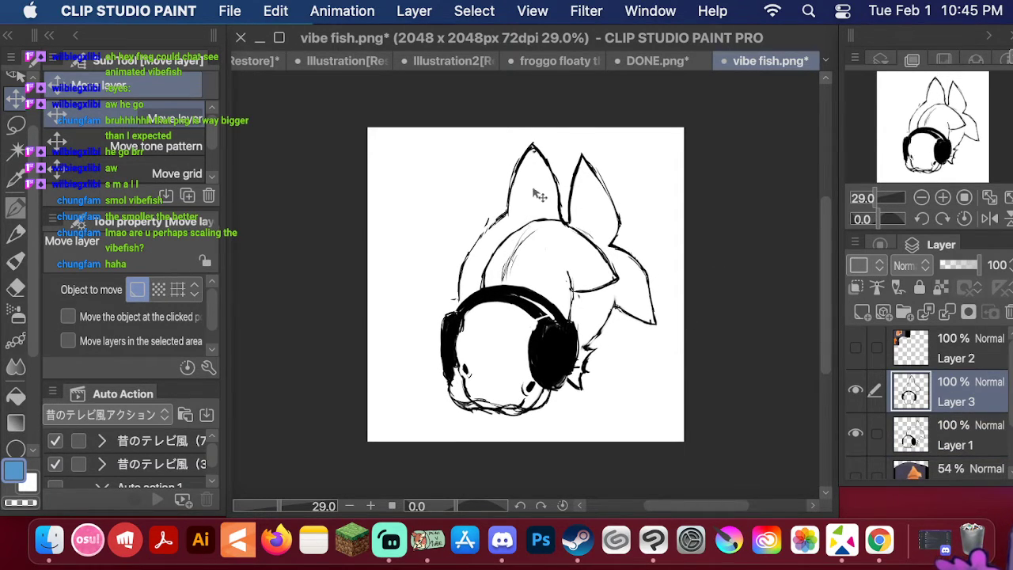
Step: Show only the angled fish on Layer 1 and save it to the Desktop as vibe fish.png, replacing the existing file
{"action": "left_click", "coordinate": [855, 436]}
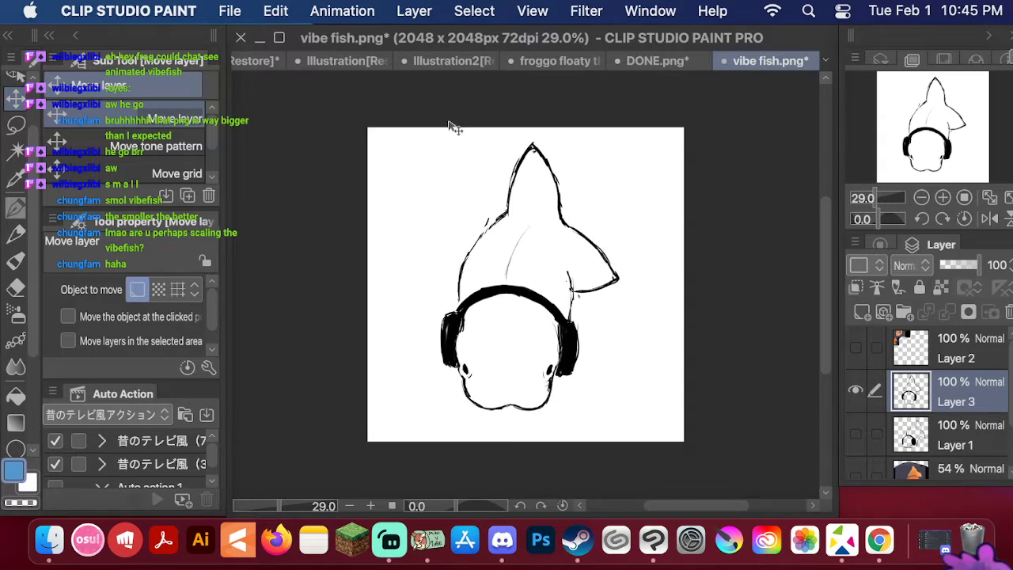
{"action": "left_click", "coordinate": [855, 392]}
{"action": "left_click", "coordinate": [855, 434]}
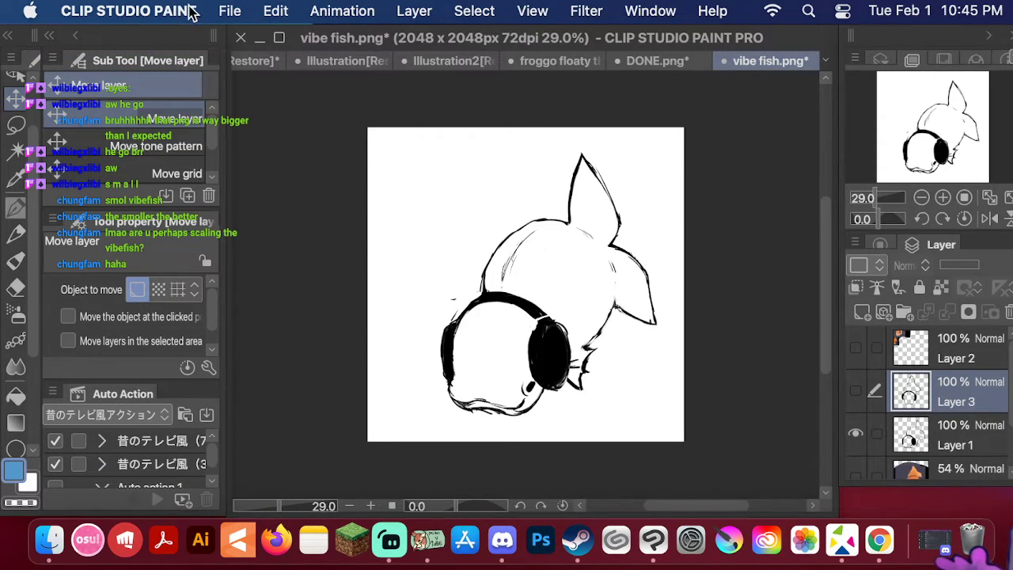
{"action": "left_click", "coordinate": [230, 11]}
{"action": "left_click", "coordinate": [254, 194]}
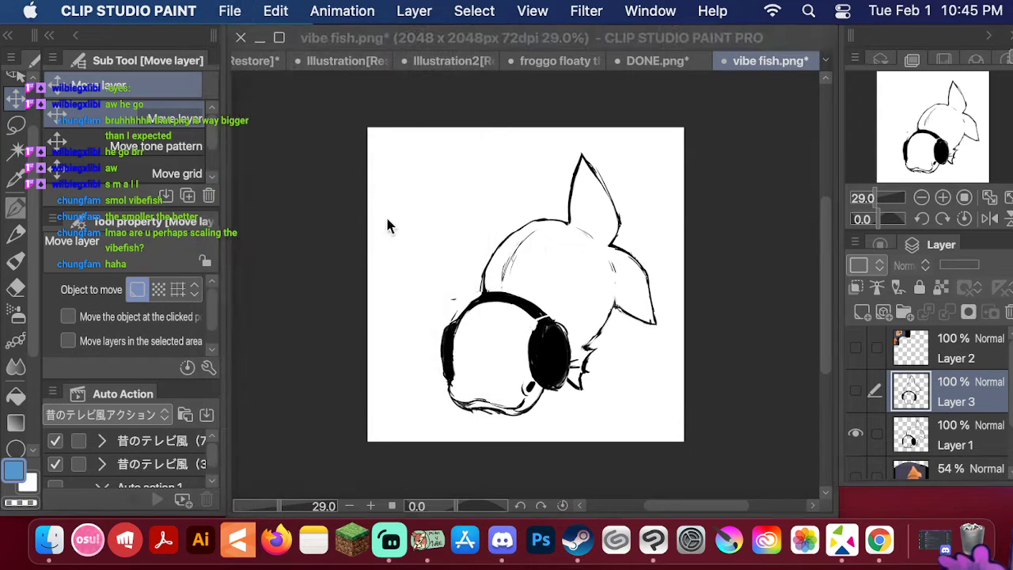
{"action": "left_click", "coordinate": [712, 324]}
{"action": "left_click", "coordinate": [602, 348]}
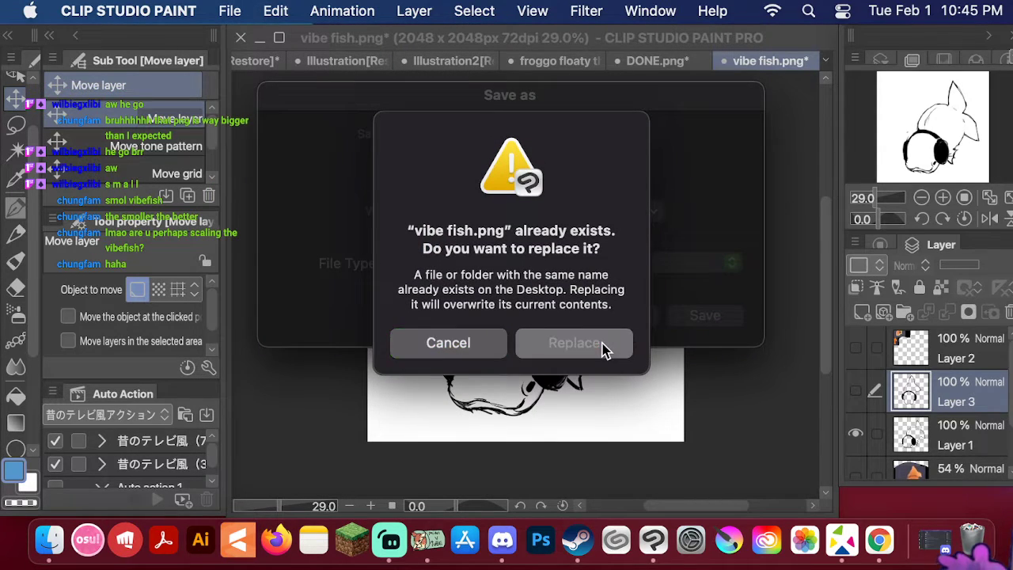
{"action": "left_click", "coordinate": [677, 248]}
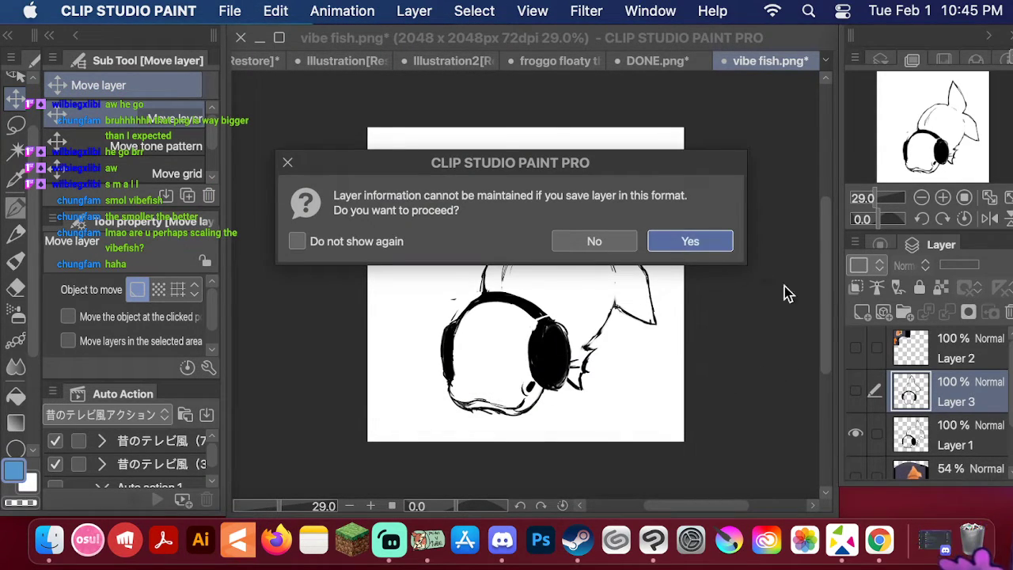
Step: Show only the front-facing fish on Layer 3 and save it to the Desktop as vibe move.png, replacing the existing file
{"action": "left_click", "coordinate": [856, 391]}
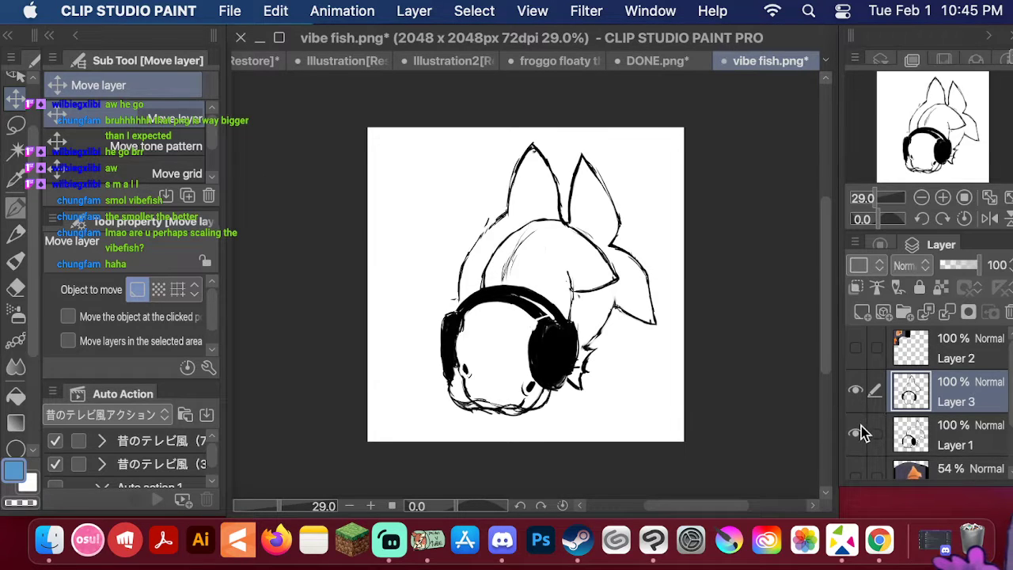
{"action": "left_click", "coordinate": [856, 433]}
{"action": "left_click", "coordinate": [229, 11]}
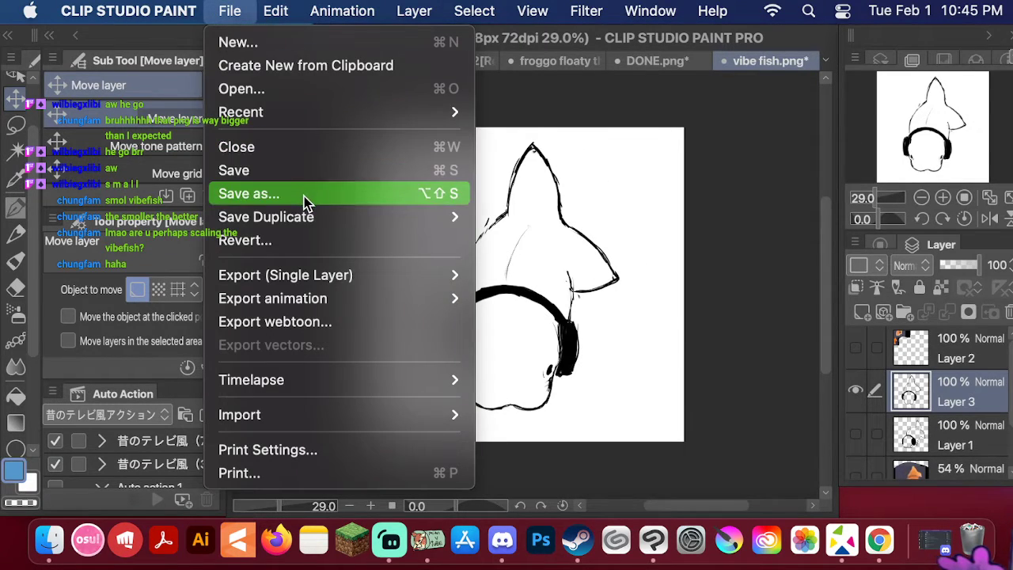
{"action": "left_click", "coordinate": [308, 202]}
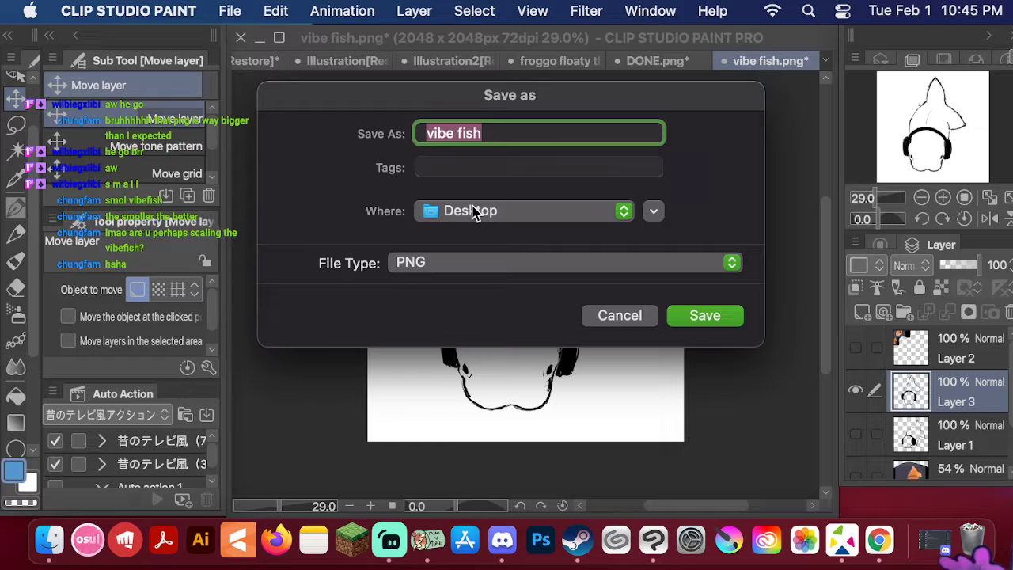
{"action": "type", "text": "ve"}
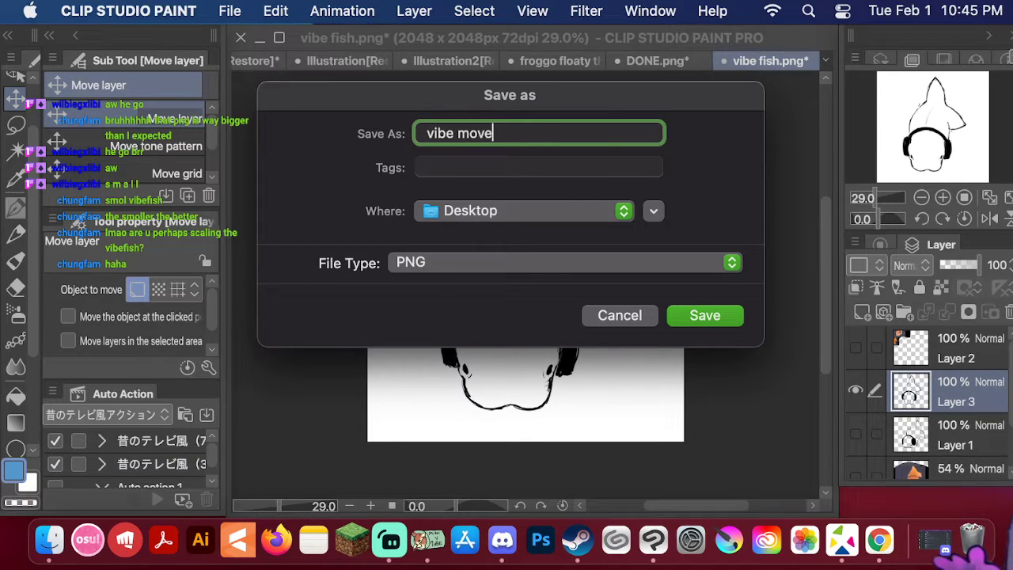
{"action": "left_click", "coordinate": [733, 321]}
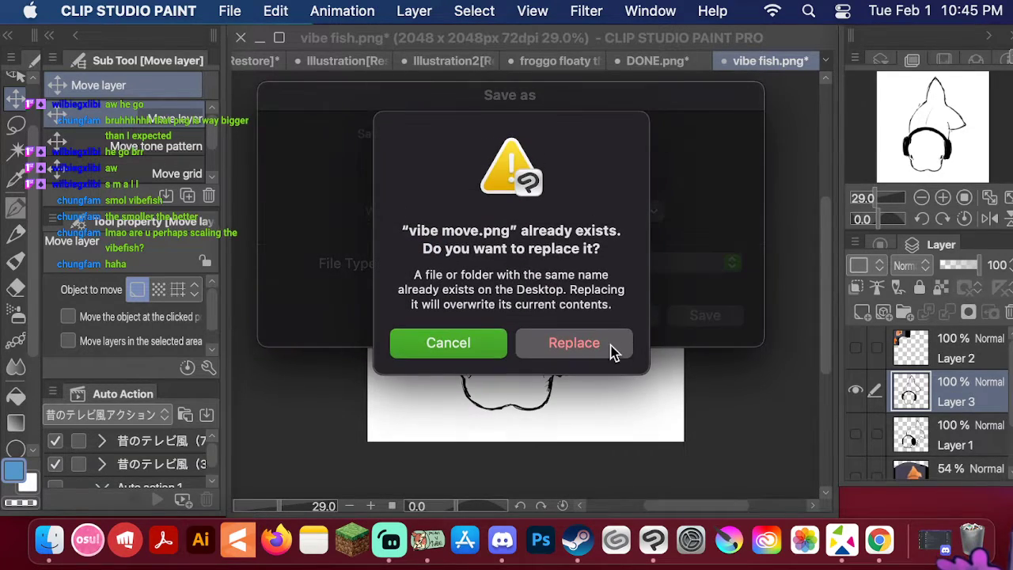
{"action": "left_click", "coordinate": [595, 351]}
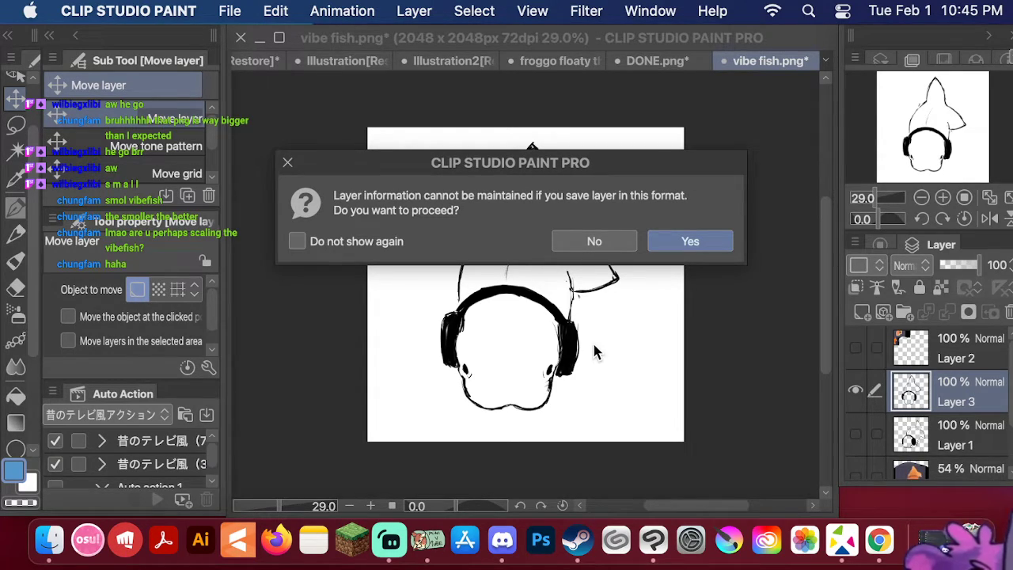
{"action": "left_click", "coordinate": [690, 240]}
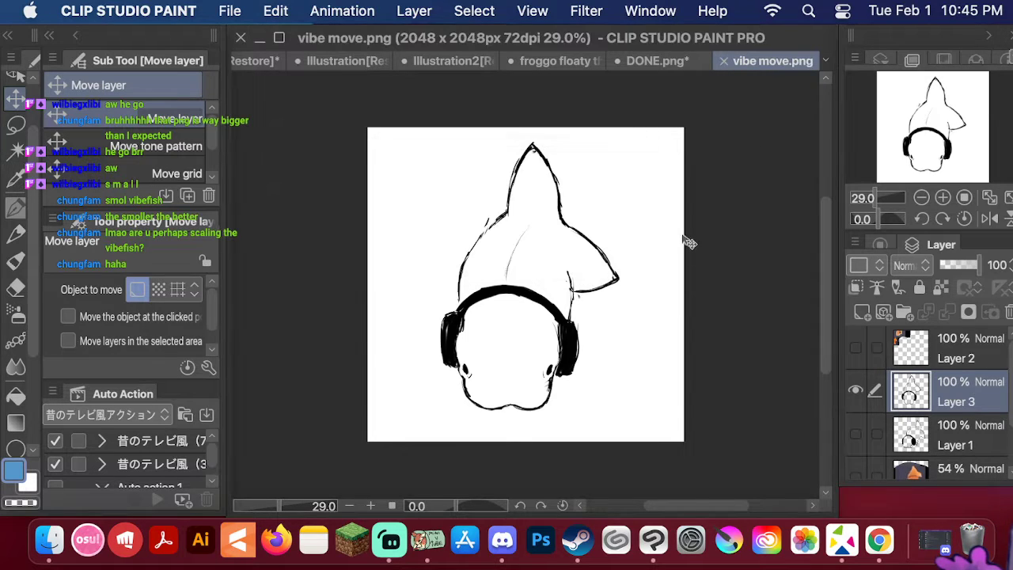
Step: Switch to veadotube mini and set the current state's closed mouth image to vibe fish.png from the Desktop
{"action": "left_click", "coordinate": [391, 545]}
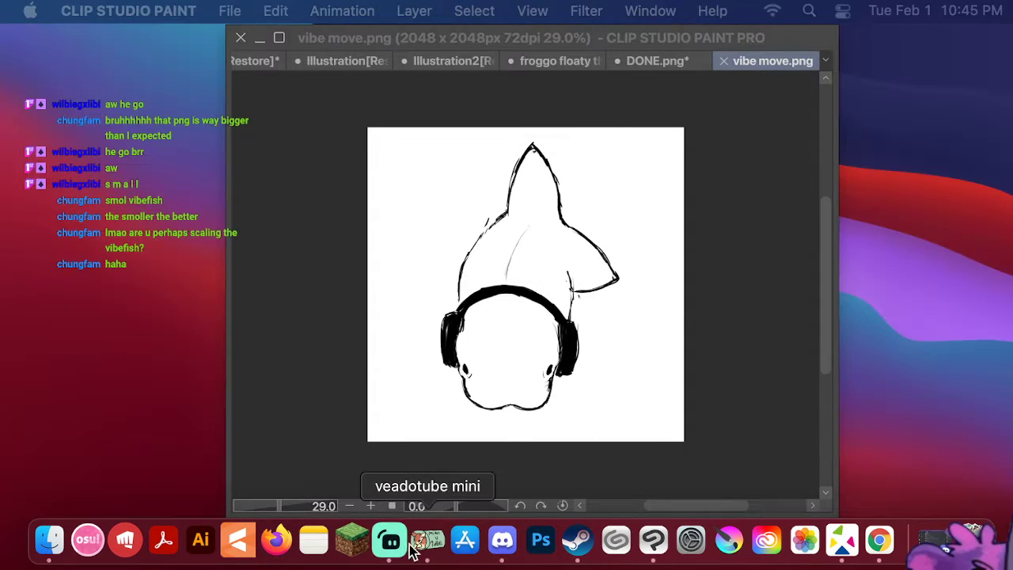
{"action": "left_click", "coordinate": [424, 546]}
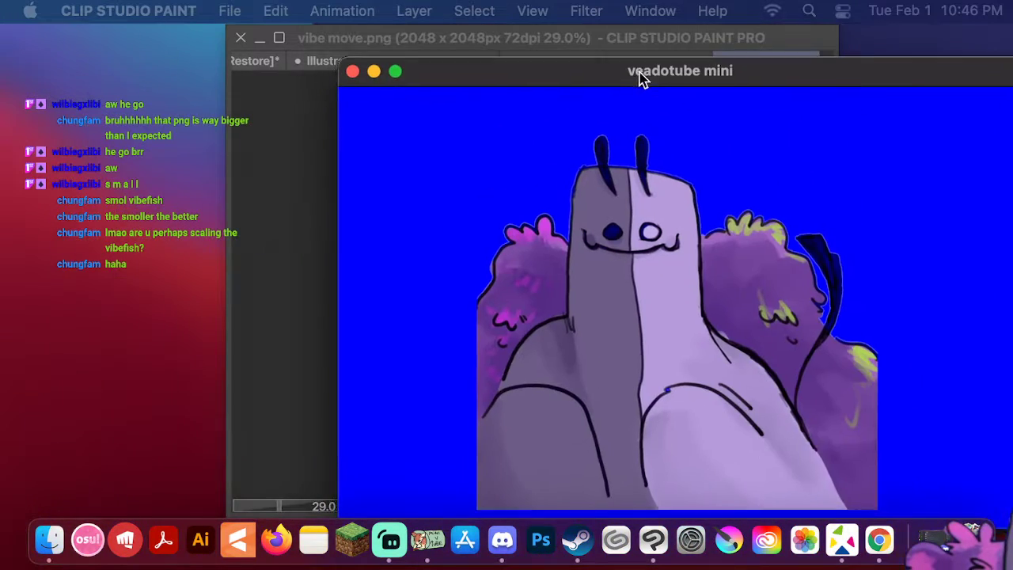
{"action": "left_click_drag", "start_coordinate": [642, 77], "coordinate": [465, 77]}
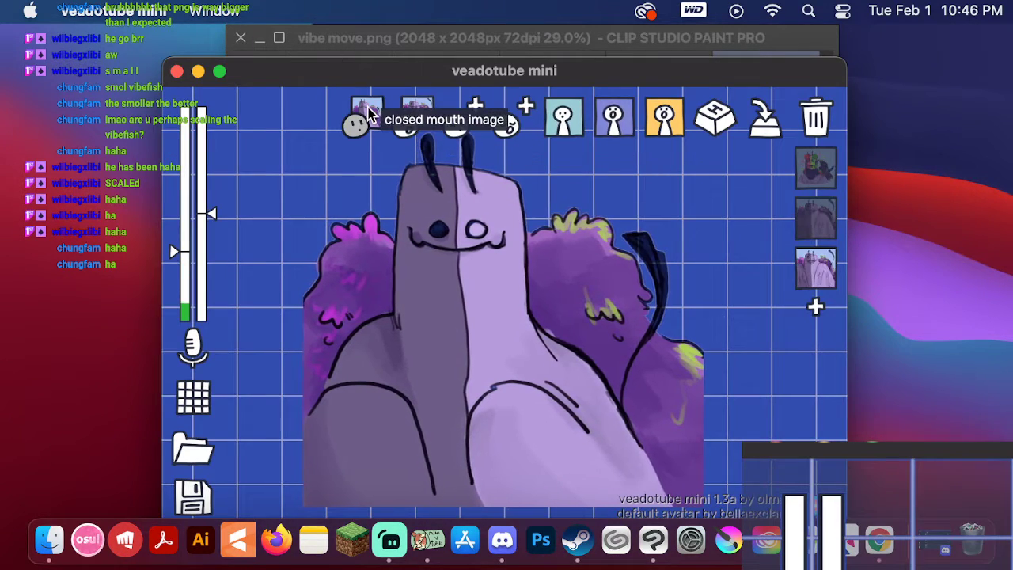
{"action": "left_click", "coordinate": [369, 114]}
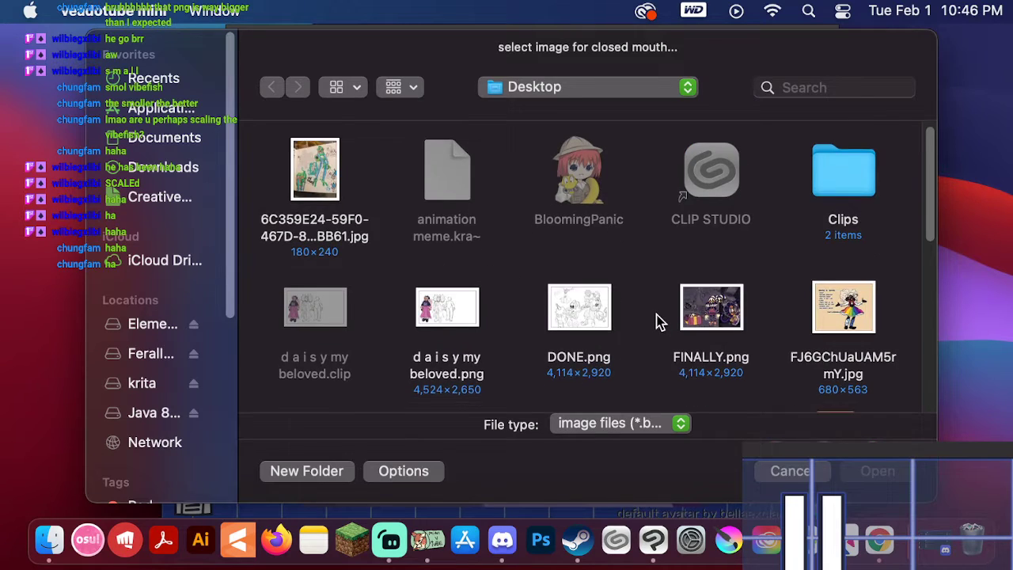
{"action": "scroll", "coordinate": [657, 319], "scroll_direction": "down", "scroll_amount": 3}
{"action": "scroll", "coordinate": [674, 118], "scroll_direction": "down", "scroll_amount": 8}
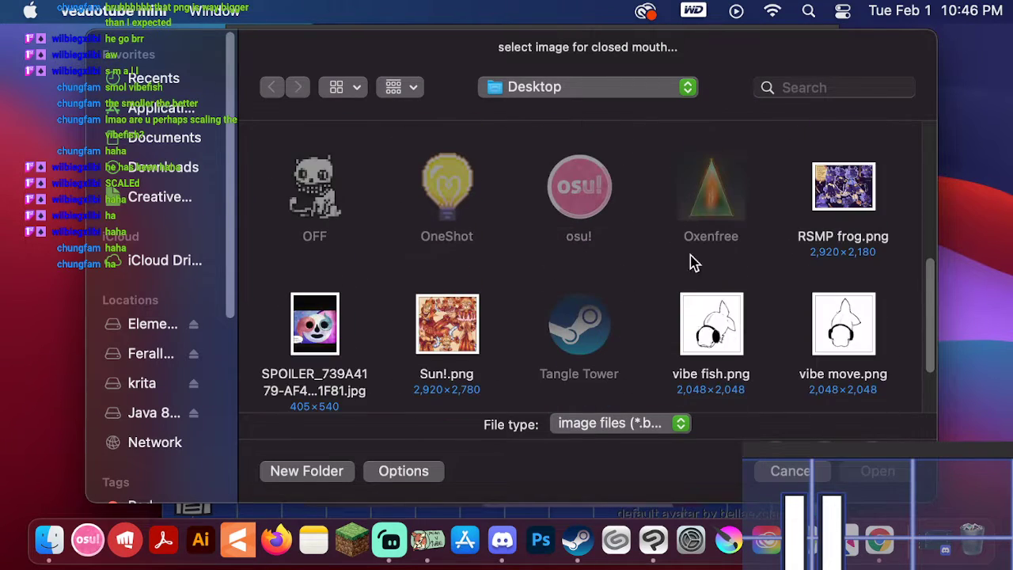
{"action": "left_click", "coordinate": [844, 356]}
{"action": "left_click", "coordinate": [738, 352]}
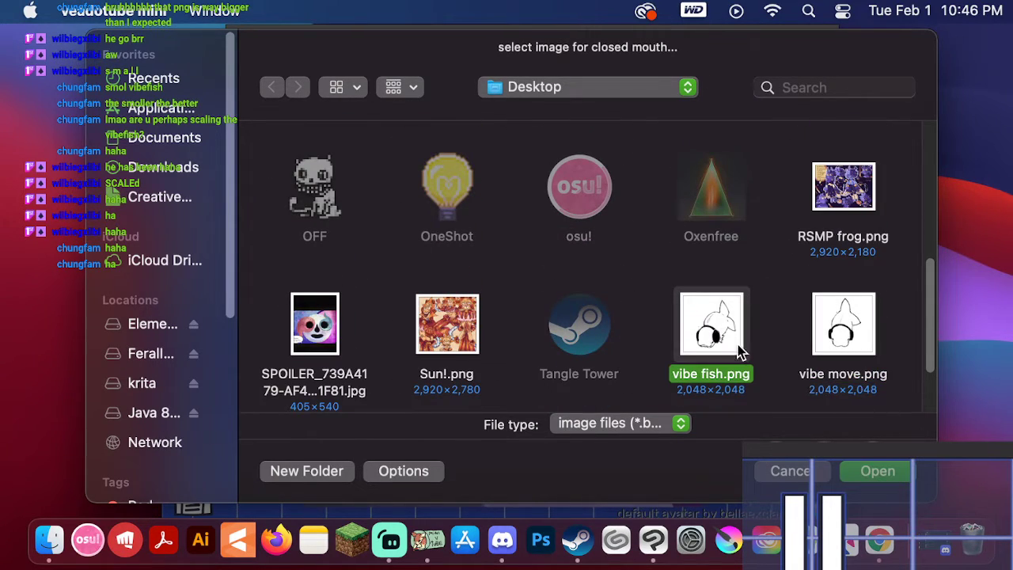
{"action": "left_click", "coordinate": [889, 471]}
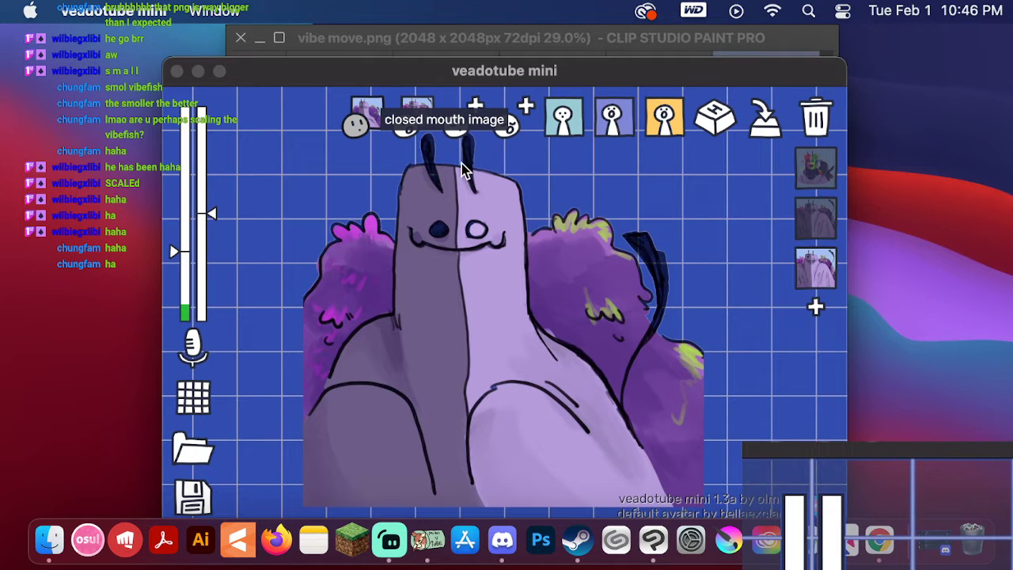
Step: Set the state's open mouth image to vibe move.png from the Desktop
{"action": "left_click", "coordinate": [420, 131]}
{"action": "scroll", "coordinate": [885, 355], "scroll_direction": "down", "scroll_amount": 5}
{"action": "scroll", "coordinate": [885, 355], "scroll_direction": "down", "scroll_amount": 2}
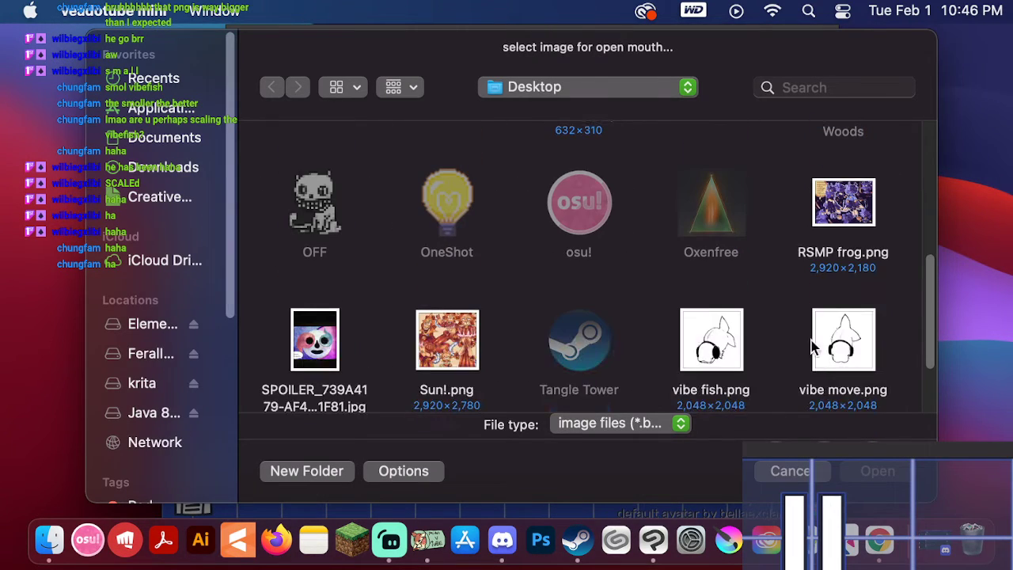
{"action": "left_click", "coordinate": [828, 346]}
{"action": "left_click", "coordinate": [877, 471]}
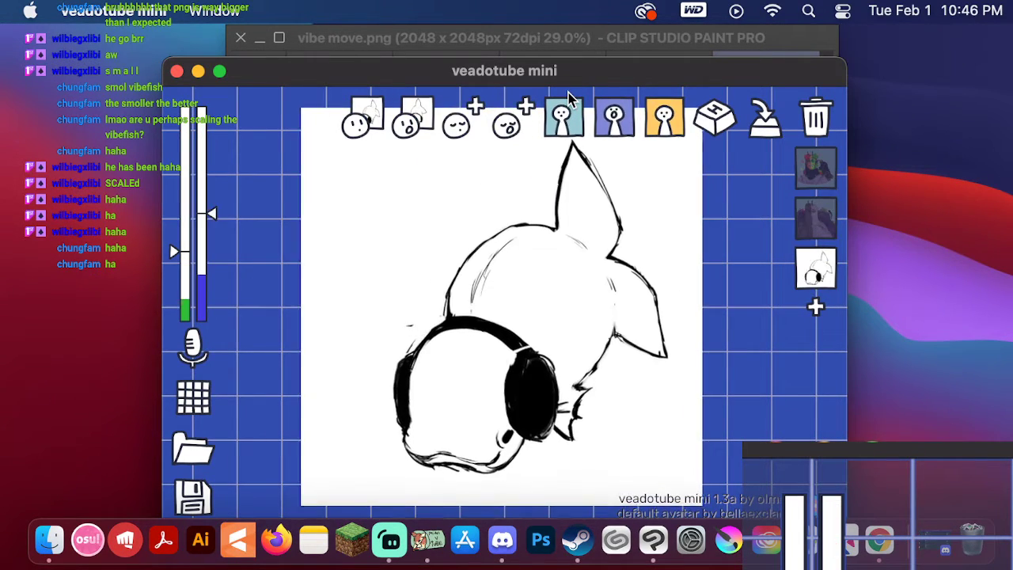
Step: Move the veadotube mini window away from the drawing and resize it smaller
{"action": "left_click_drag", "start_coordinate": [486, 74], "coordinate": [0, 261]}
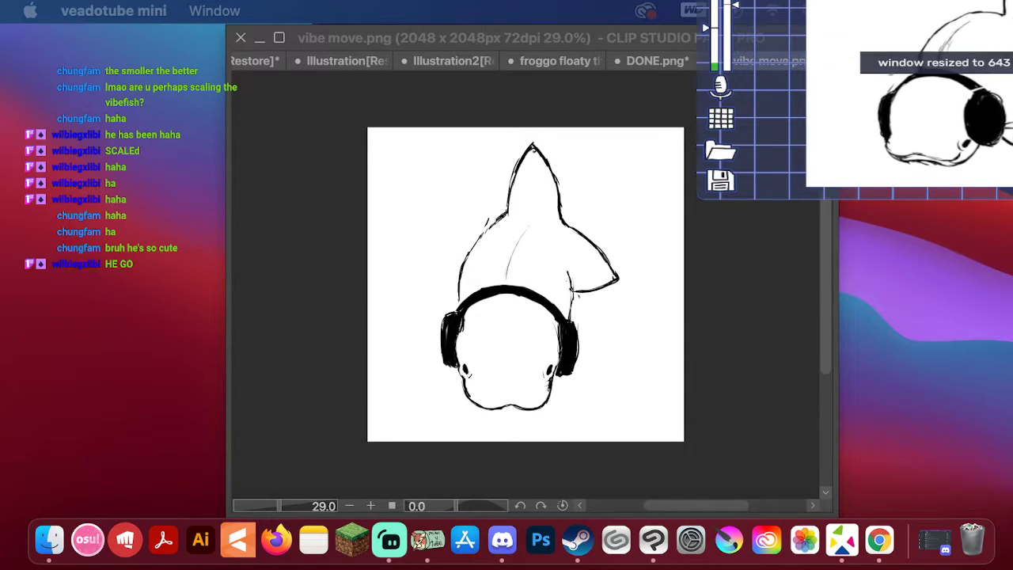
{"action": "left_click_drag", "start_coordinate": [706, 28], "coordinate": [706, 39]}
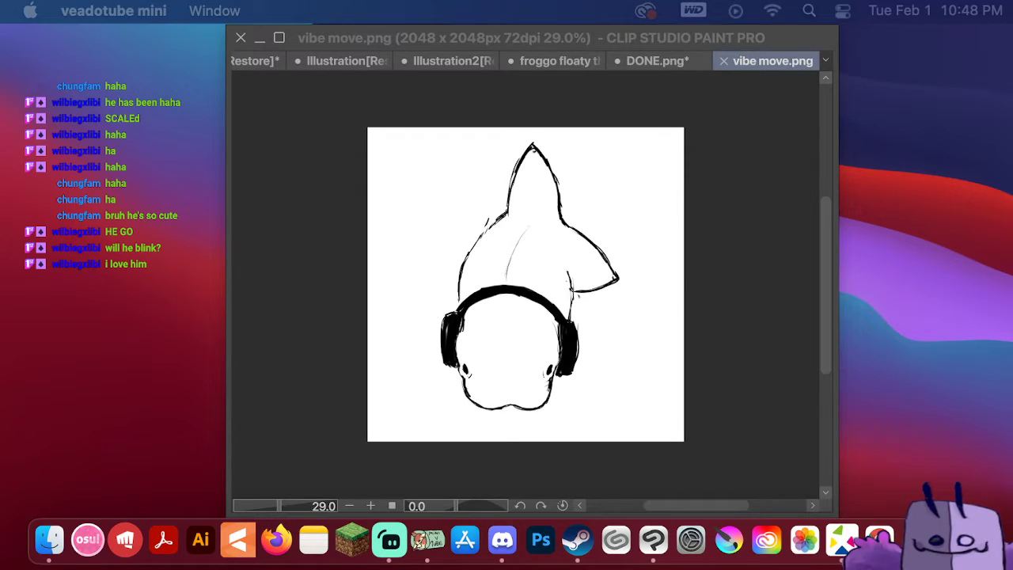
Step: Switch back to Clip Studio Paint, show Layer 2 and move its goldfish reference photos down and right into the canvas
{"action": "left_click", "coordinate": [648, 302]}
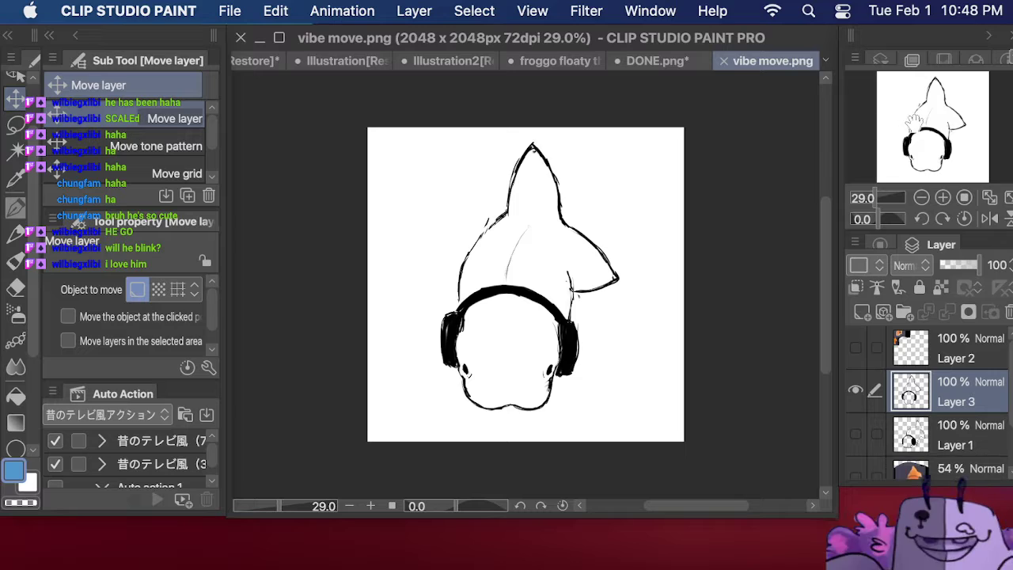
{"action": "left_click_drag", "start_coordinate": [948, 127], "coordinate": [953, 132]}
{"action": "scroll", "coordinate": [995, 403], "scroll_direction": "down", "scroll_amount": 2}
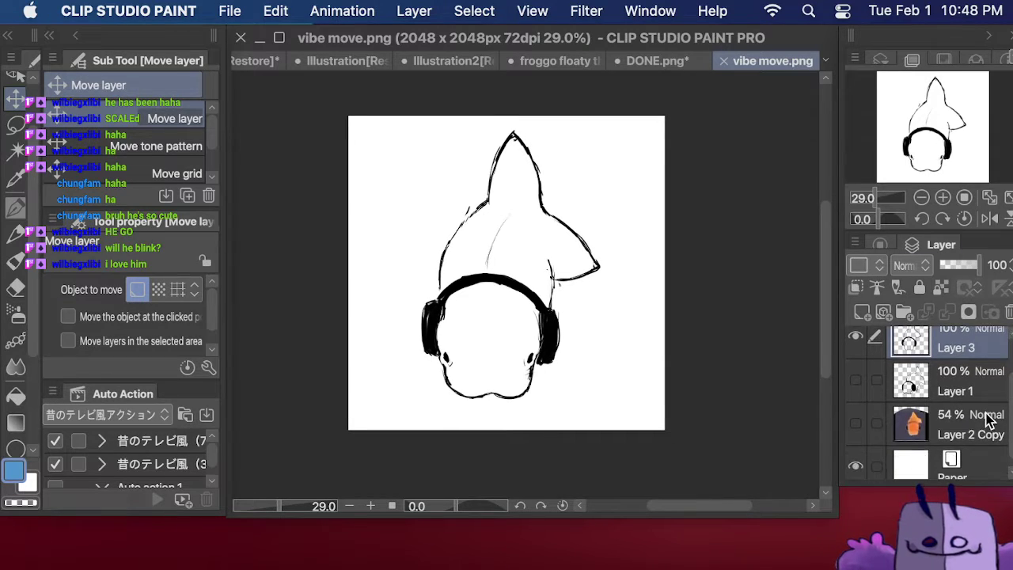
{"action": "left_click", "coordinate": [995, 420]}
{"action": "scroll", "coordinate": [1009, 384], "scroll_direction": "up", "scroll_amount": 1}
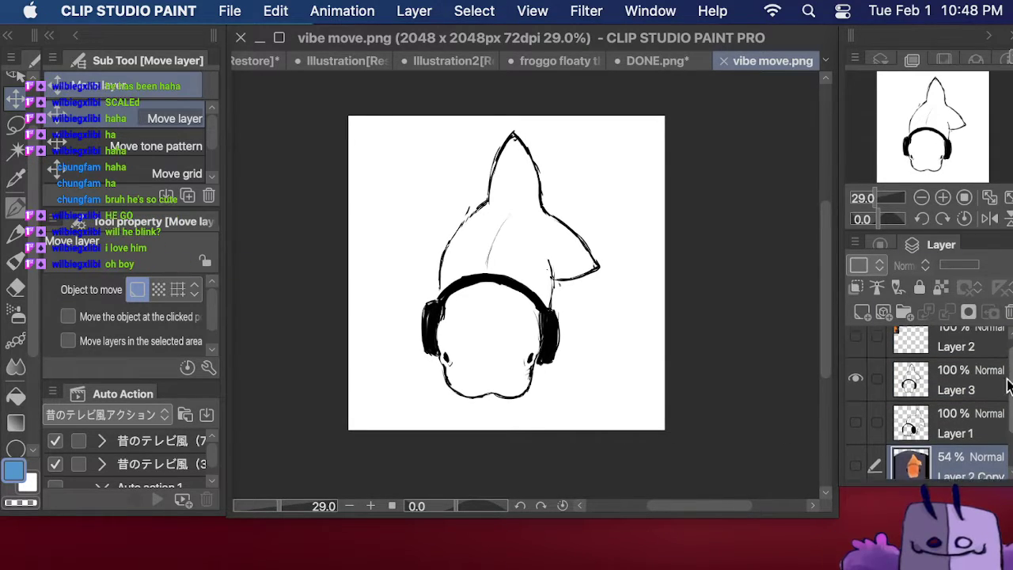
{"action": "scroll", "coordinate": [1008, 386], "scroll_direction": "up", "scroll_amount": 1}
{"action": "left_click", "coordinate": [856, 346]}
{"action": "scroll", "coordinate": [783, 201], "scroll_direction": "left", "scroll_amount": 1}
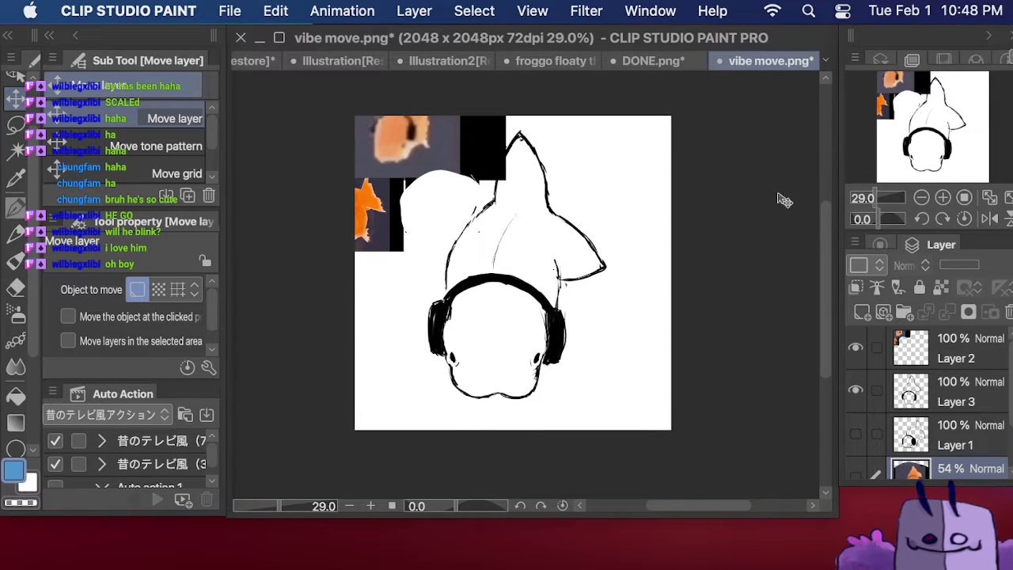
{"action": "left_click", "coordinate": [959, 353]}
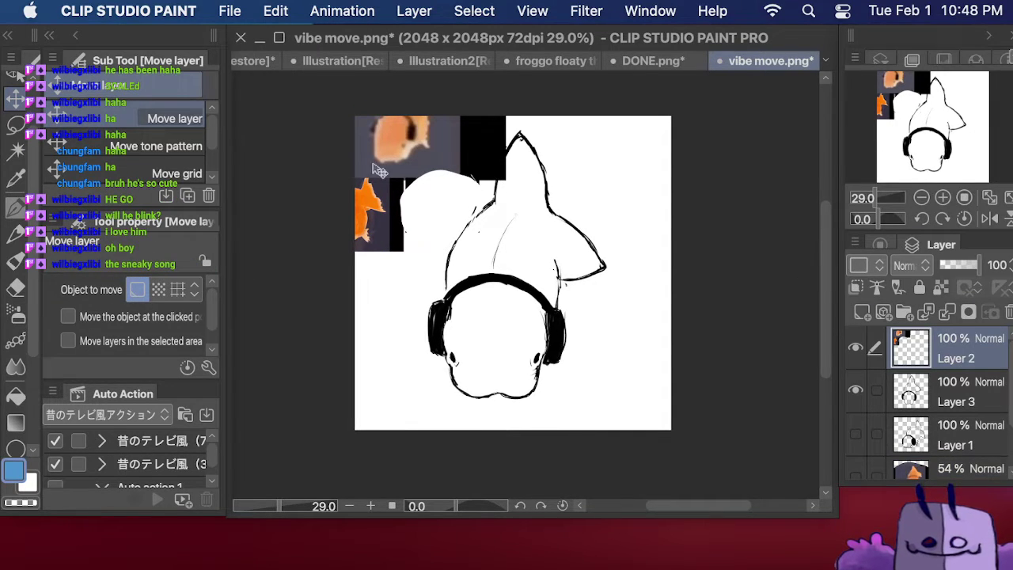
{"action": "left_click_drag", "start_coordinate": [379, 170], "coordinate": [431, 193]}
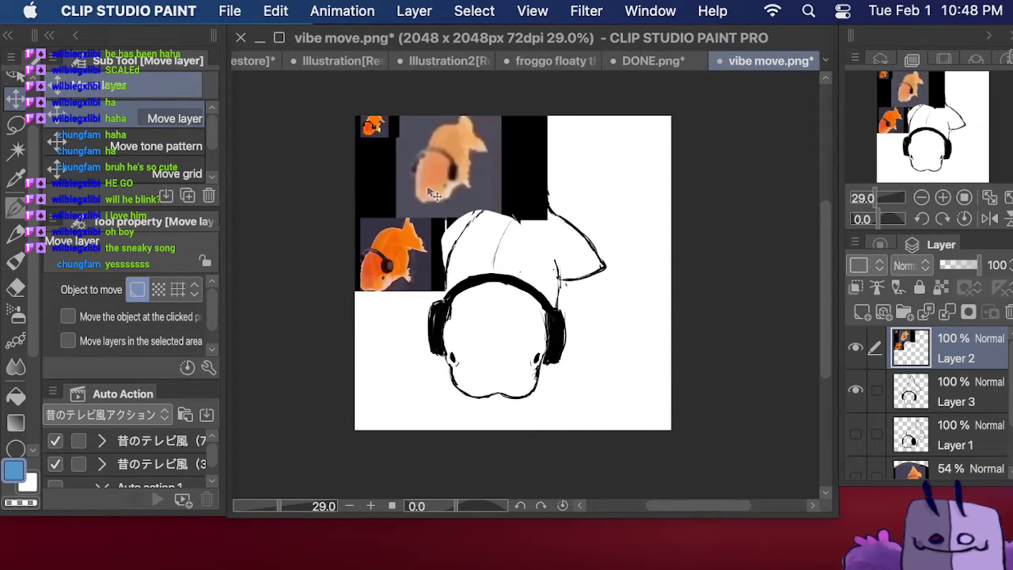
Step: Pick the orange from the smallest reference goldfish and choose the Fresh Salmon pen with brush size 57.2
{"action": "key", "text": "i"}
{"action": "left_click", "coordinate": [369, 128]}
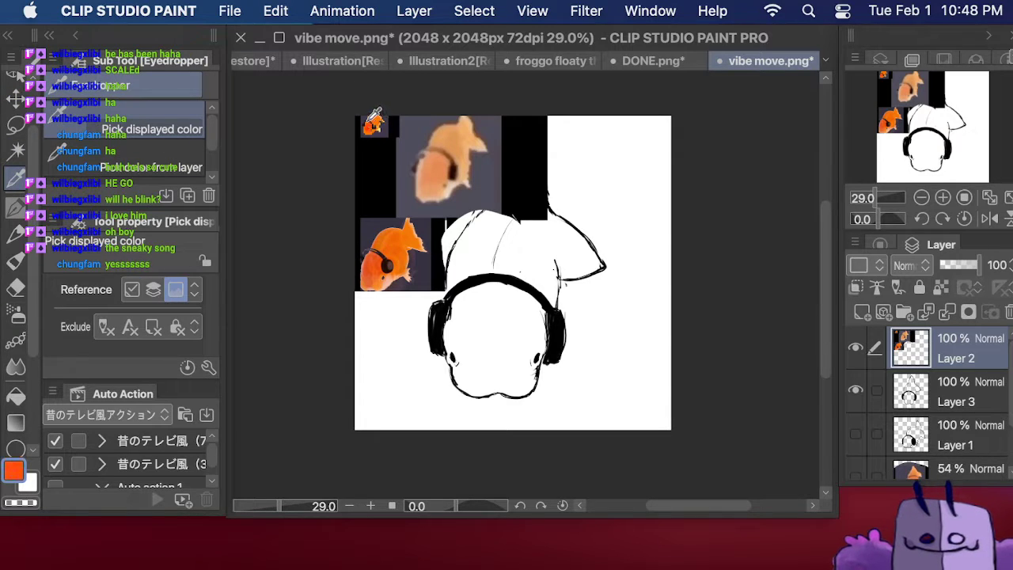
{"action": "left_click", "coordinate": [18, 205]}
{"action": "key", "text": "i"}
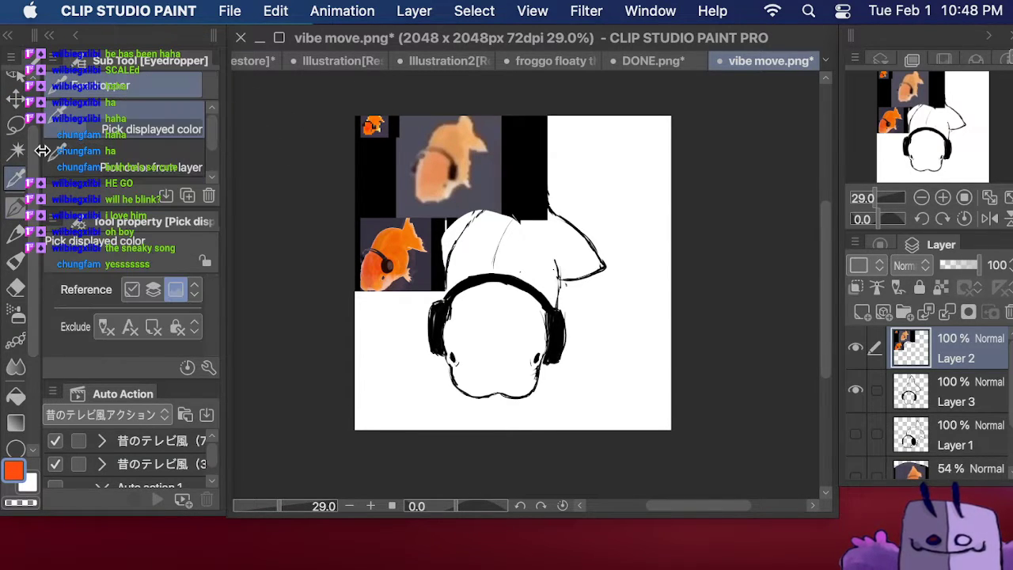
{"action": "left_click", "coordinate": [379, 120]}
{"action": "left_click", "coordinate": [17, 204]}
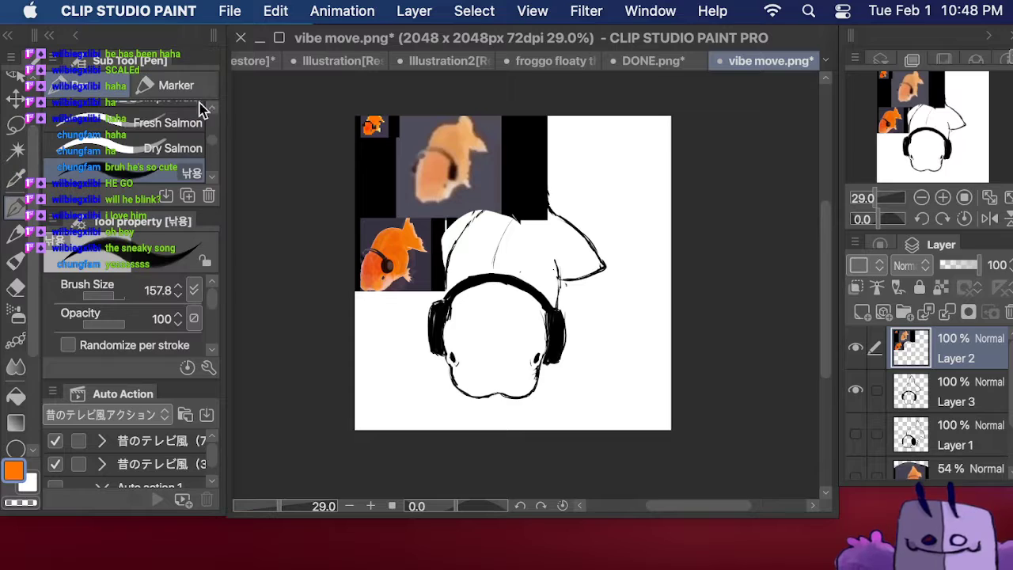
{"action": "left_click", "coordinate": [190, 127]}
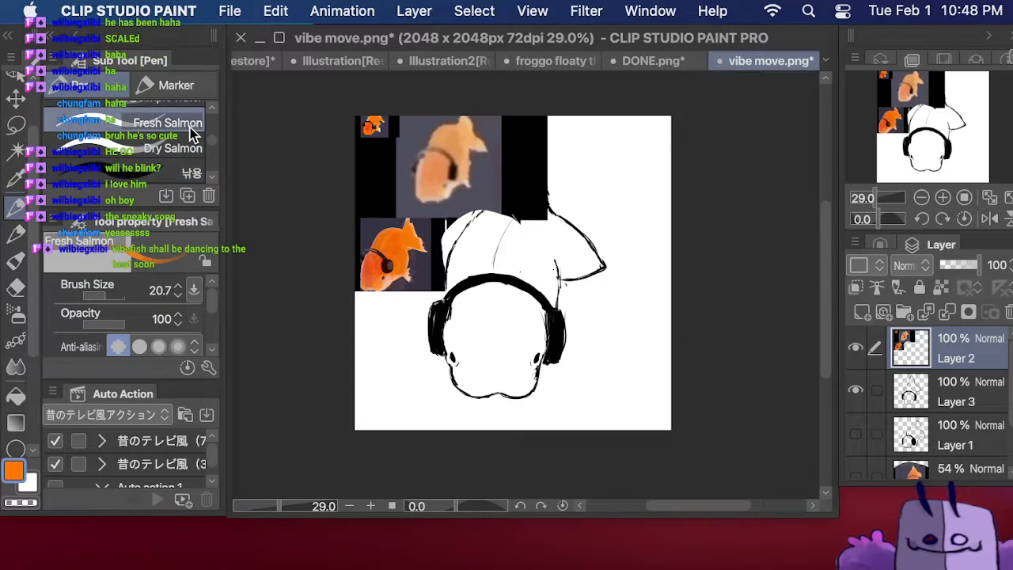
{"action": "left_click", "coordinate": [109, 295]}
Step: Hide the Layer 2 reference images and add a new layer directly beneath the Layer 3 line art
{"action": "left_click", "coordinate": [857, 347]}
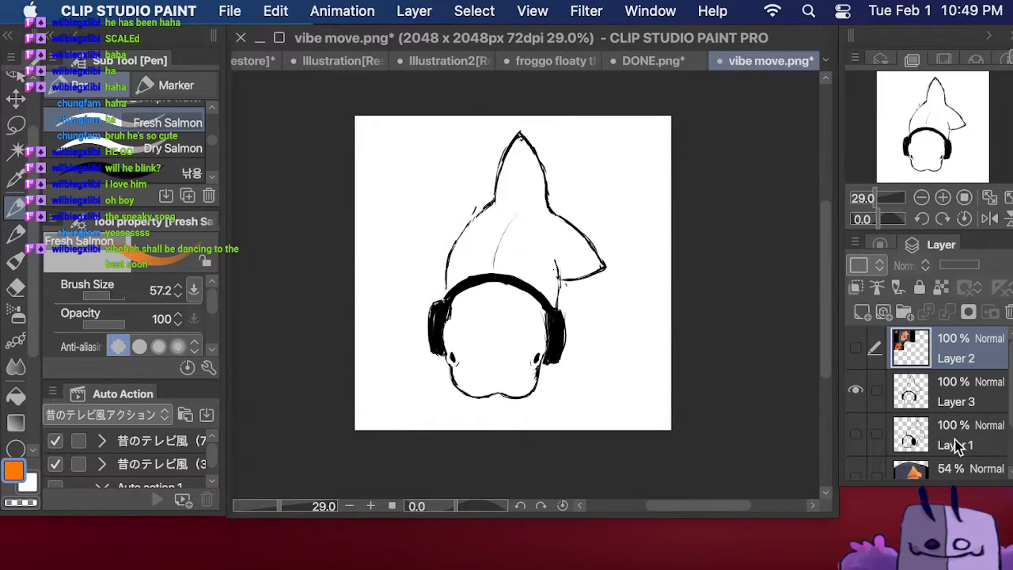
{"action": "left_click", "coordinate": [942, 420]}
{"action": "left_click", "coordinate": [863, 312]}
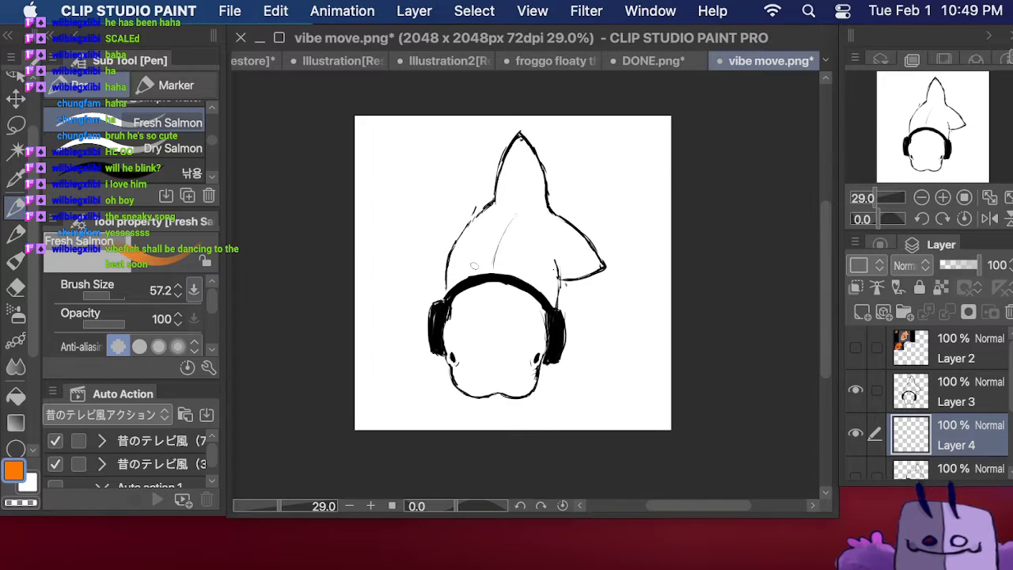
Step: Paint the front-facing fish's body and fins orange with brush size 262.3, and erase the paint outside the outline
{"action": "left_click_drag", "start_coordinate": [117, 301], "coordinate": [125, 296]}
{"action": "mouse_move", "coordinate": [472, 305]}
{"action": "left_mouse_down"}
{"action": "mouse_move", "coordinate": [483, 245]}
{"action": "mouse_move", "coordinate": [467, 274]}
{"action": "mouse_move", "coordinate": [473, 247]}
{"action": "mouse_move", "coordinate": [466, 261]}
{"action": "mouse_move", "coordinate": [499, 223]}
{"action": "mouse_move", "coordinate": [481, 233]}
{"action": "mouse_move", "coordinate": [483, 242]}
{"action": "mouse_move", "coordinate": [505, 220]}
{"action": "mouse_move", "coordinate": [520, 140]}
{"action": "mouse_move", "coordinate": [530, 197]}
{"action": "mouse_move", "coordinate": [528, 189]}
{"action": "mouse_move", "coordinate": [488, 255]}
{"action": "mouse_move", "coordinate": [460, 337]}
{"action": "mouse_move", "coordinate": [465, 310]}
{"action": "mouse_move", "coordinate": [461, 319]}
{"action": "mouse_move", "coordinate": [471, 386]}
{"action": "mouse_move", "coordinate": [476, 376]}
{"action": "mouse_move", "coordinate": [491, 385]}
{"action": "mouse_move", "coordinate": [481, 339]}
{"action": "mouse_move", "coordinate": [503, 323]}
{"action": "mouse_move", "coordinate": [506, 342]}
{"action": "mouse_move", "coordinate": [496, 383]}
{"action": "left_mouse_up"}
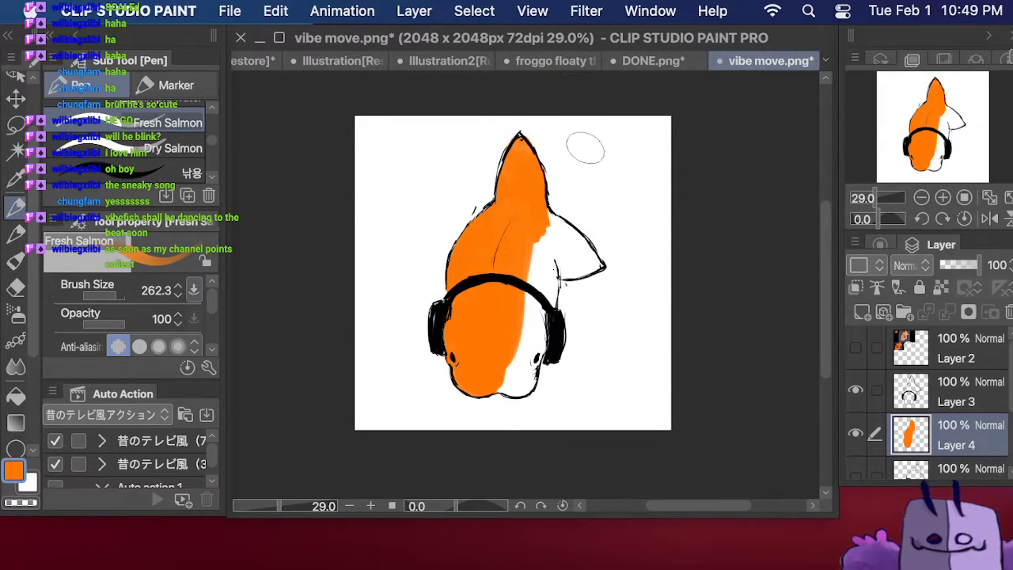
{"action": "mouse_move", "coordinate": [522, 295]}
{"action": "left_mouse_down"}
{"action": "mouse_move", "coordinate": [530, 332]}
{"action": "mouse_move", "coordinate": [542, 261]}
{"action": "mouse_move", "coordinate": [544, 320]}
{"action": "mouse_move", "coordinate": [548, 295]}
{"action": "mouse_move", "coordinate": [524, 361]}
{"action": "mouse_move", "coordinate": [545, 348]}
{"action": "mouse_move", "coordinate": [502, 371]}
{"action": "mouse_move", "coordinate": [518, 369]}
{"action": "left_mouse_up"}
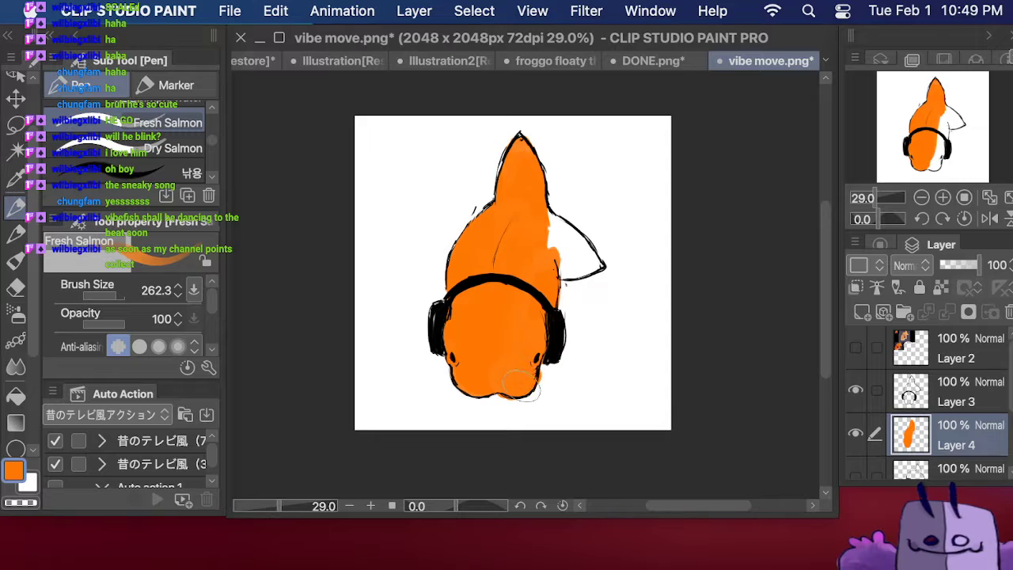
{"action": "mouse_move", "coordinate": [564, 268]}
{"action": "left_mouse_down"}
{"action": "mouse_move", "coordinate": [575, 255]}
{"action": "mouse_move", "coordinate": [564, 247]}
{"action": "mouse_move", "coordinate": [578, 234]}
{"action": "mouse_move", "coordinate": [540, 214]}
{"action": "mouse_move", "coordinate": [568, 236]}
{"action": "mouse_move", "coordinate": [583, 271]}
{"action": "mouse_move", "coordinate": [585, 261]}
{"action": "left_mouse_up"}
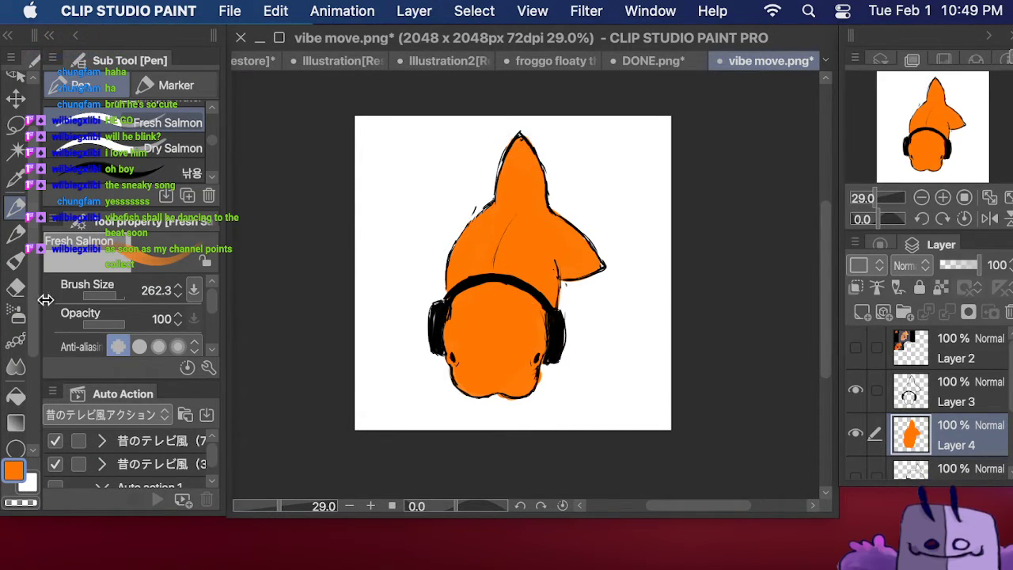
{"action": "left_click", "coordinate": [15, 287]}
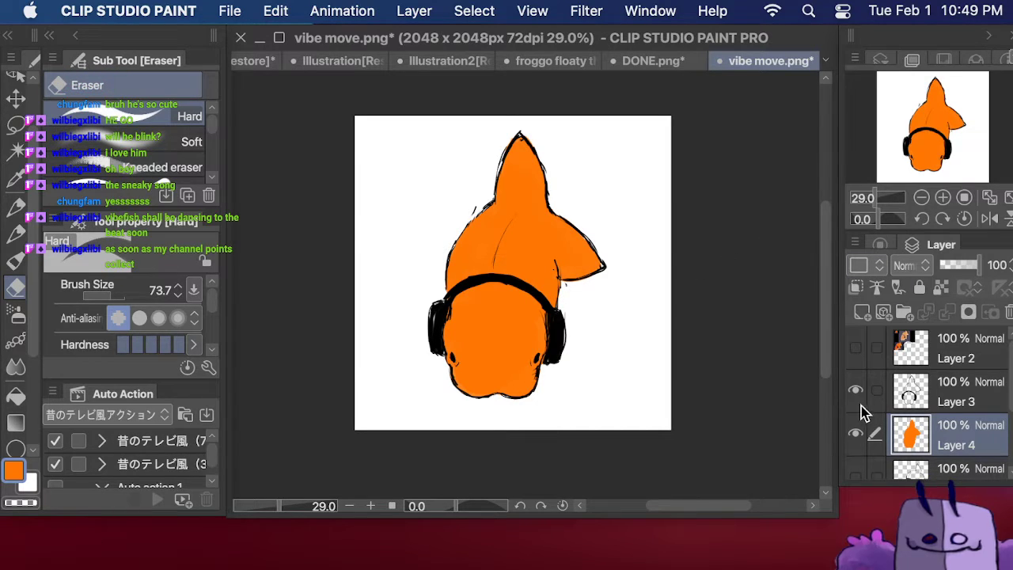
Step: Create a layer folder, move the Layer 3 line art and the orange Layer 4 into it, and collapse it
{"action": "scroll", "coordinate": [967, 396], "scroll_direction": "down", "scroll_amount": 2}
{"action": "left_click", "coordinate": [971, 428]}
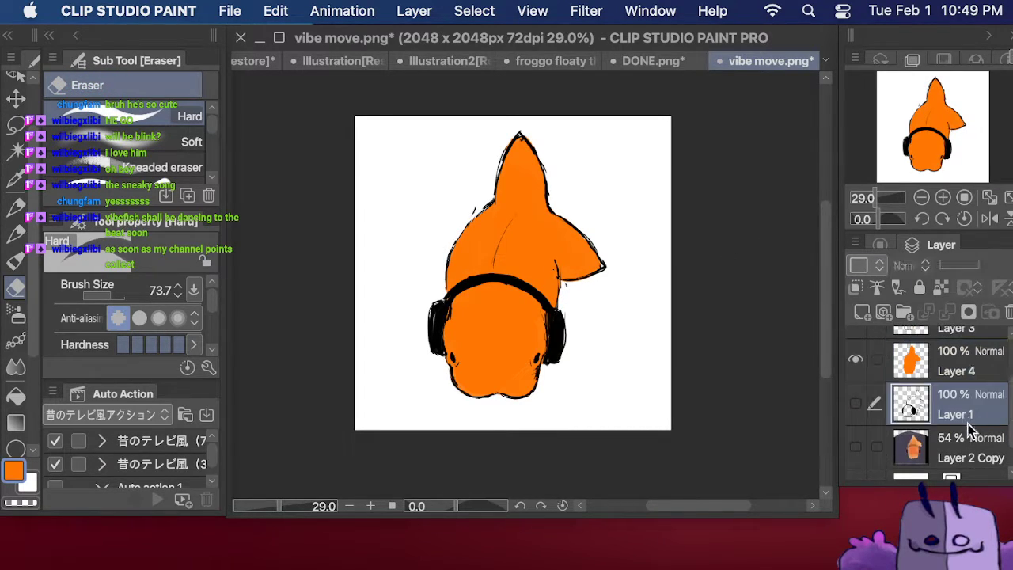
{"action": "left_click", "coordinate": [968, 435]}
{"action": "scroll", "coordinate": [1005, 362], "scroll_direction": "up", "scroll_amount": 2}
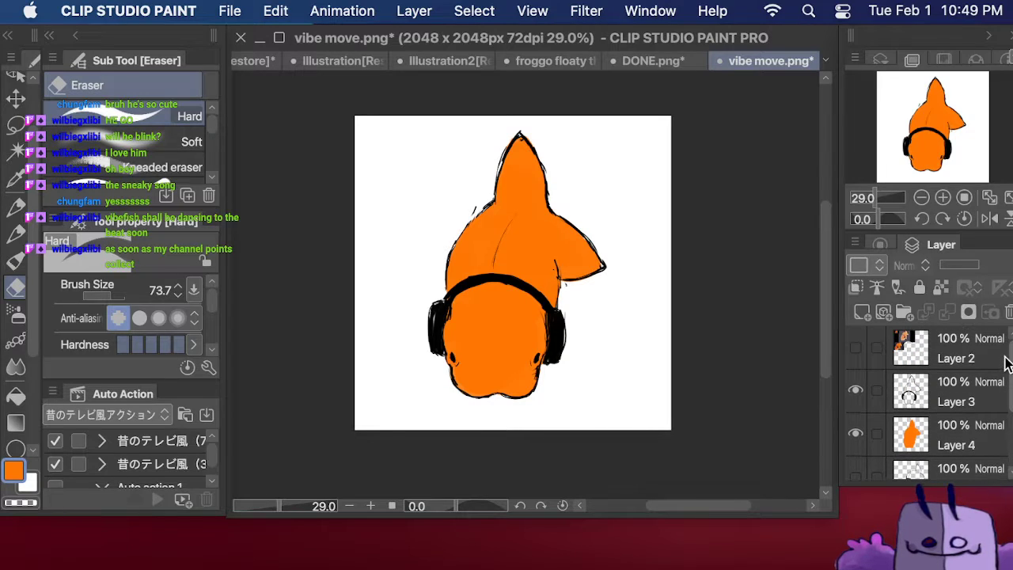
{"action": "left_click", "coordinate": [989, 355]}
{"action": "left_click", "coordinate": [966, 391]}
{"action": "left_click", "coordinate": [905, 311]}
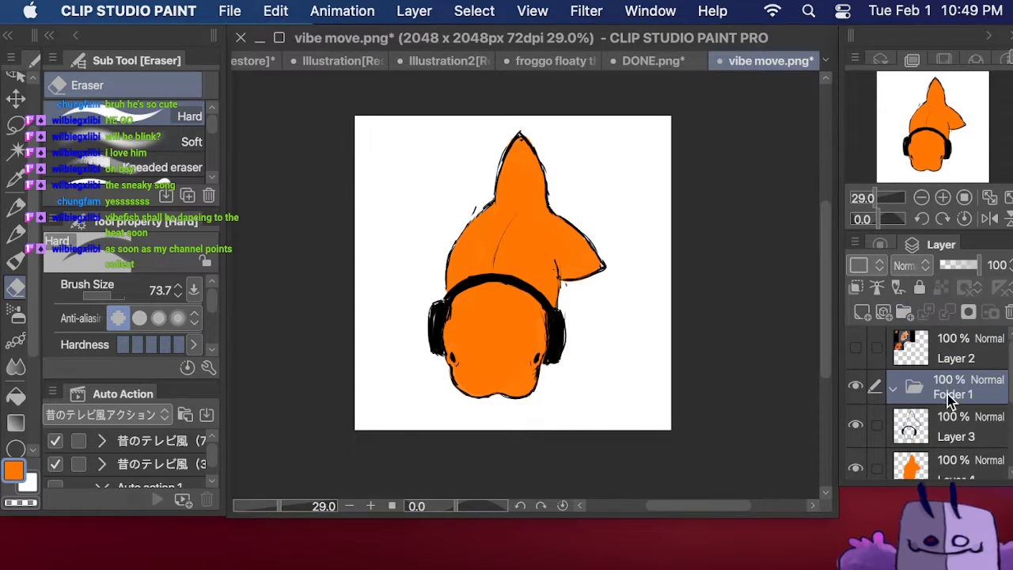
{"action": "left_click_drag", "start_coordinate": [943, 419], "coordinate": [944, 387]}
{"action": "left_click_drag", "start_coordinate": [956, 462], "coordinate": [960, 434]}
{"action": "left_click", "coordinate": [895, 377]}
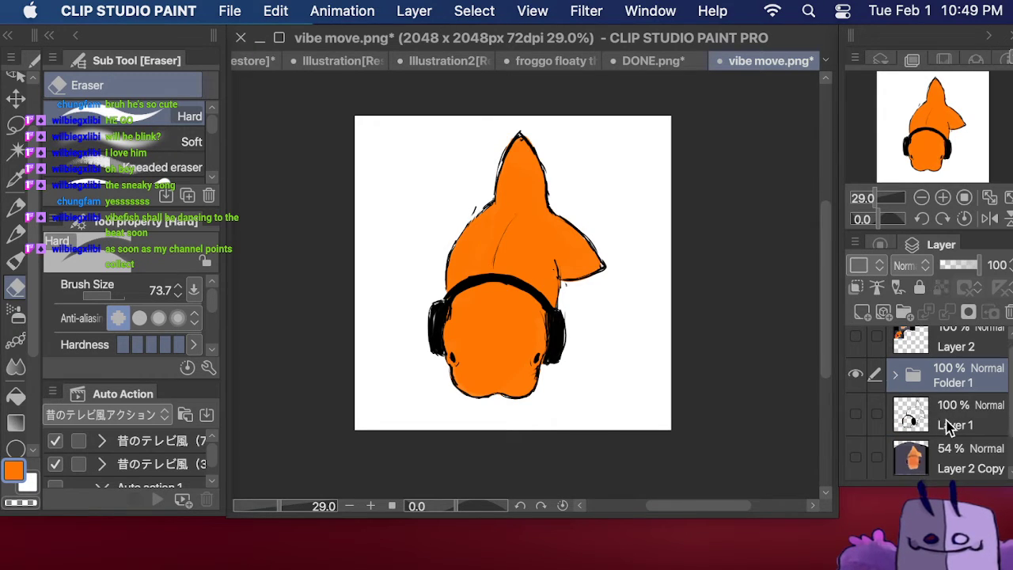
Step: Create a second layer folder containing Layer 1 and Layer 2 Copy
{"action": "left_click", "coordinate": [948, 415]}
{"action": "left_click", "coordinate": [904, 311]}
{"action": "left_click_drag", "start_coordinate": [953, 448], "coordinate": [999, 411]}
{"action": "scroll", "coordinate": [1008, 408], "scroll_direction": "down", "scroll_amount": 2}
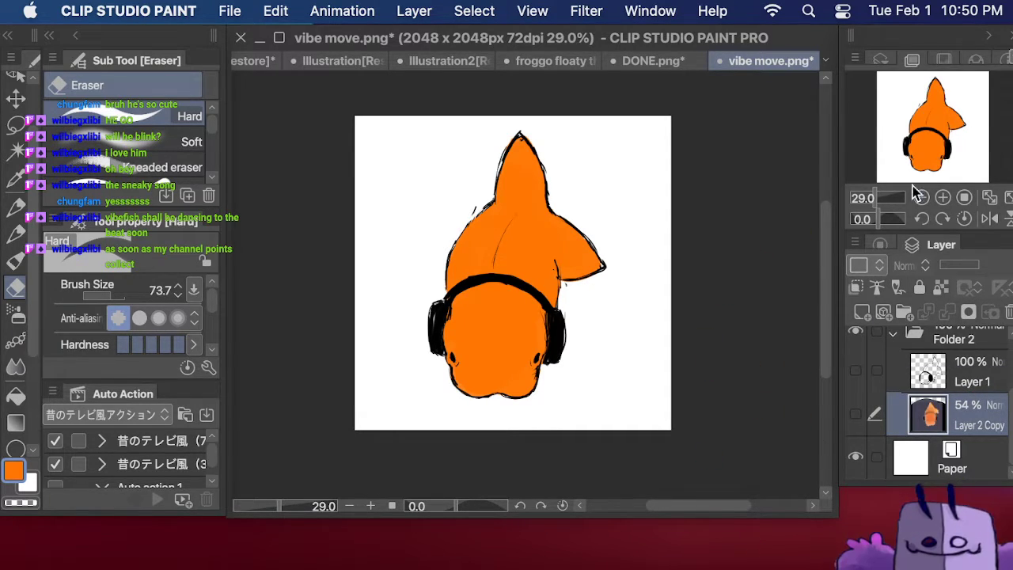
{"action": "scroll", "coordinate": [1009, 402], "scroll_direction": "up", "scroll_amount": 1}
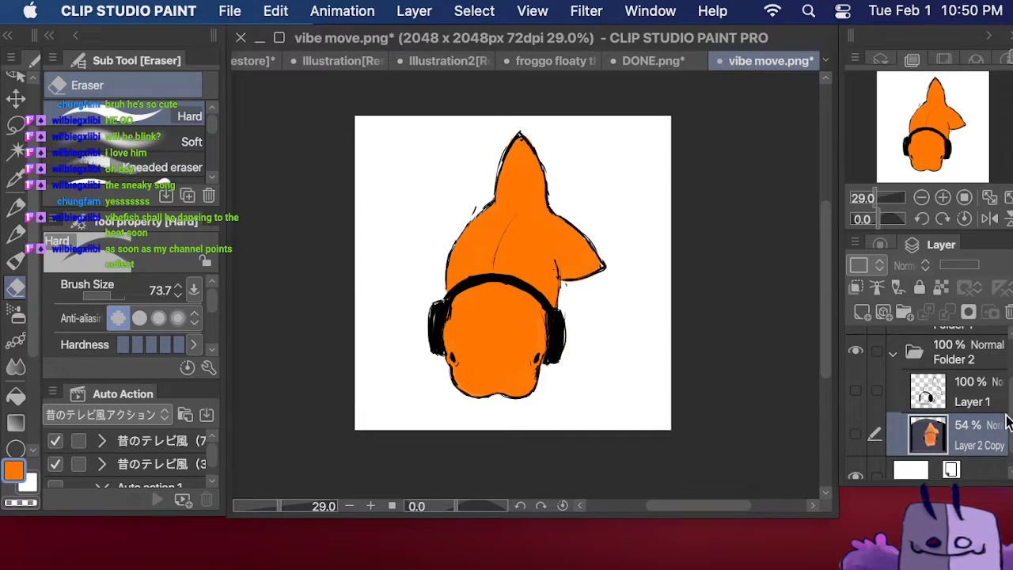
Step: Move Layer 2 Copy out of Folder 2 to the very top of the layer stack
{"action": "left_click", "coordinate": [989, 394]}
{"action": "scroll", "coordinate": [990, 393], "scroll_direction": "down", "scroll_amount": 1}
{"action": "key", "text": "e"}
{"action": "left_click_drag", "start_coordinate": [980, 442], "coordinate": [932, 345]}
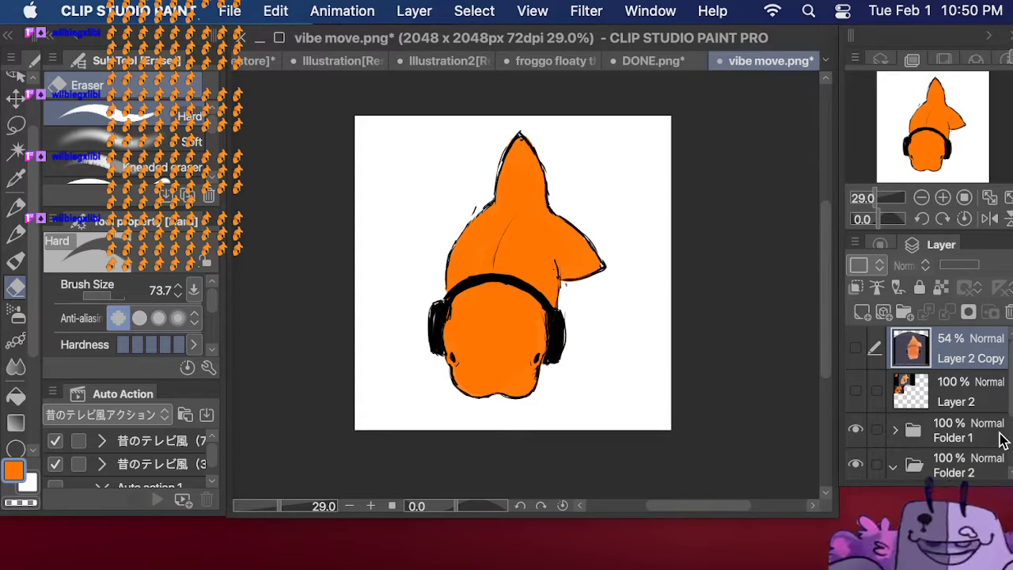
Step: Hide Folder 1 and show the Layer 1 sketch of the turned fish in Folder 2
{"action": "scroll", "coordinate": [1003, 441], "scroll_direction": "down", "scroll_amount": 1}
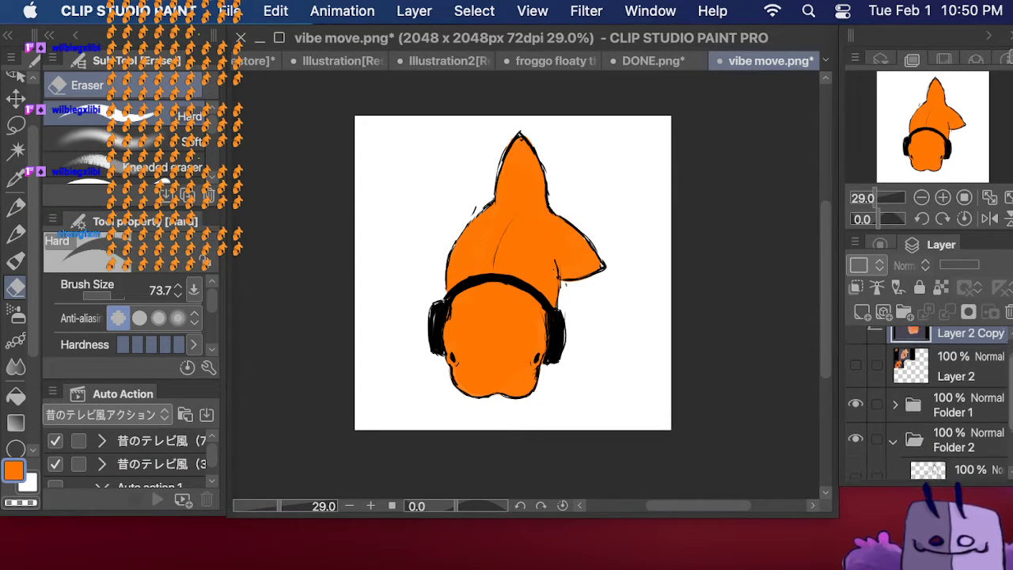
{"action": "scroll", "coordinate": [1003, 441], "scroll_direction": "up", "scroll_amount": 1}
{"action": "scroll", "coordinate": [923, 387], "scroll_direction": "down", "scroll_amount": 3}
{"action": "left_click", "coordinate": [856, 360]}
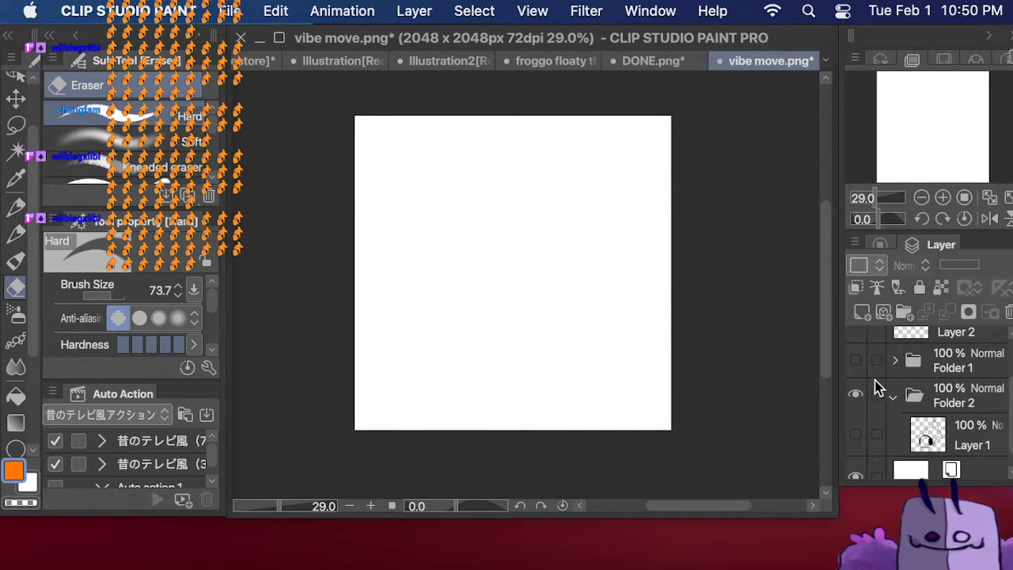
{"action": "left_click", "coordinate": [857, 434]}
Step: Add a new layer inside Folder 2, directly beneath the Layer 1 line art
{"action": "left_click", "coordinate": [981, 477]}
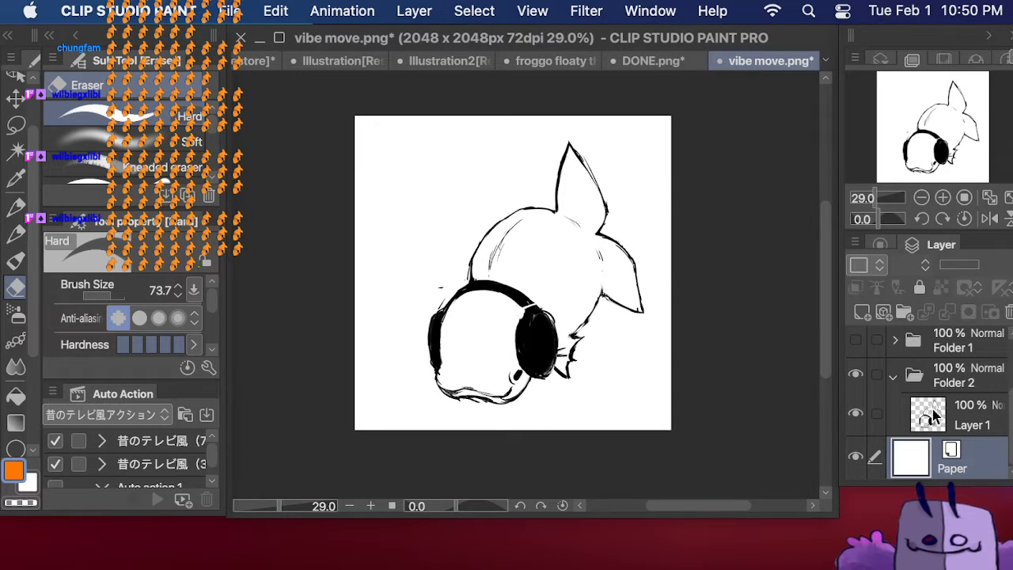
{"action": "left_click", "coordinate": [861, 315]}
{"action": "left_click_drag", "start_coordinate": [918, 457], "coordinate": [933, 433]}
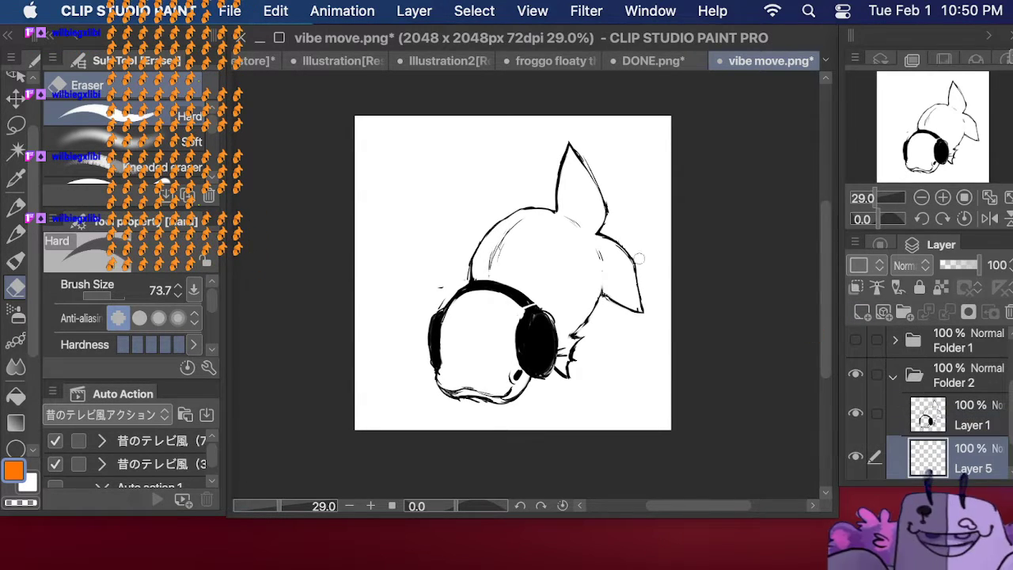
Step: Paint the turned fish's head, body, tail and fins orange with the Fresh Salmon pen at size 262.3
{"action": "left_click", "coordinate": [16, 207]}
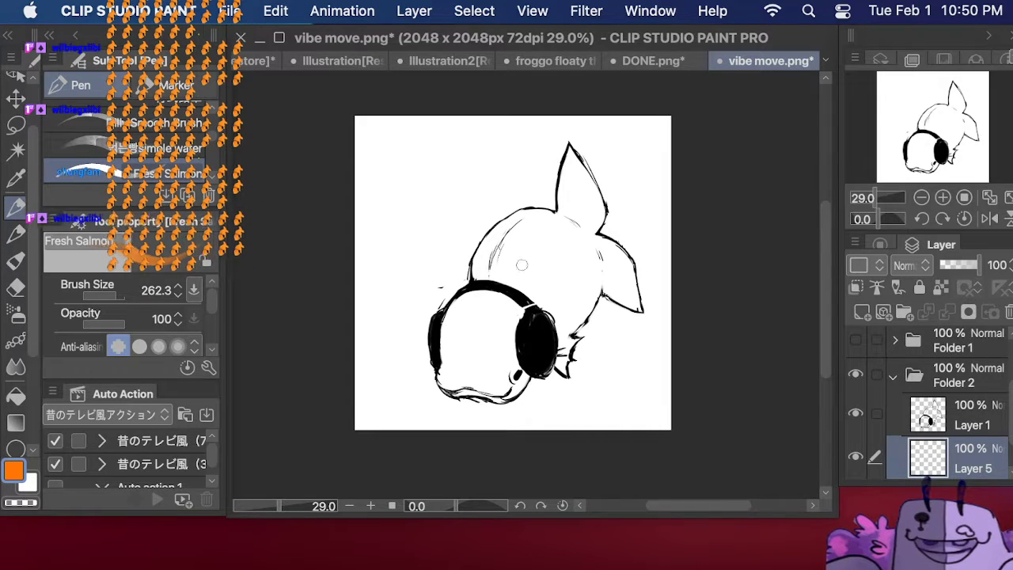
{"action": "mouse_move", "coordinate": [563, 222]}
{"action": "left_mouse_down"}
{"action": "mouse_move", "coordinate": [491, 281]}
{"action": "mouse_move", "coordinate": [474, 269]}
{"action": "mouse_move", "coordinate": [483, 245]}
{"action": "mouse_move", "coordinate": [574, 197]}
{"action": "mouse_move", "coordinate": [582, 178]}
{"action": "mouse_move", "coordinate": [576, 190]}
{"action": "mouse_move", "coordinate": [571, 162]}
{"action": "mouse_move", "coordinate": [564, 178]}
{"action": "left_mouse_up"}
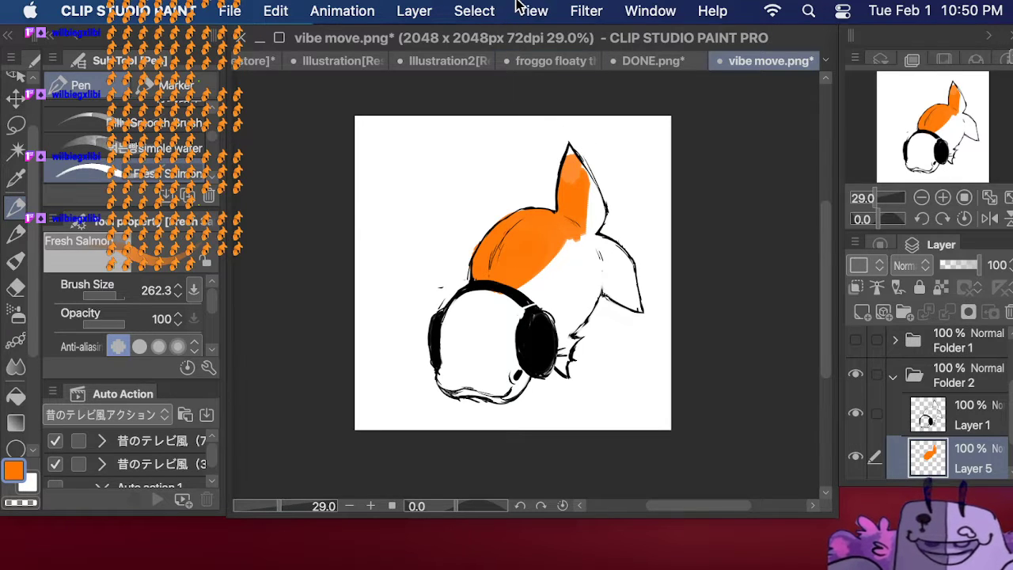
{"action": "mouse_move", "coordinate": [568, 161]}
{"action": "left_mouse_down"}
{"action": "mouse_move", "coordinate": [598, 202]}
{"action": "mouse_move", "coordinate": [582, 249]}
{"action": "mouse_move", "coordinate": [539, 293]}
{"action": "mouse_move", "coordinate": [542, 267]}
{"action": "mouse_move", "coordinate": [491, 395]}
{"action": "mouse_move", "coordinate": [462, 279]}
{"action": "mouse_move", "coordinate": [459, 305]}
{"action": "mouse_move", "coordinate": [578, 333]}
{"action": "mouse_move", "coordinate": [602, 269]}
{"action": "mouse_move", "coordinate": [603, 221]}
{"action": "mouse_move", "coordinate": [629, 311]}
{"action": "left_mouse_up"}
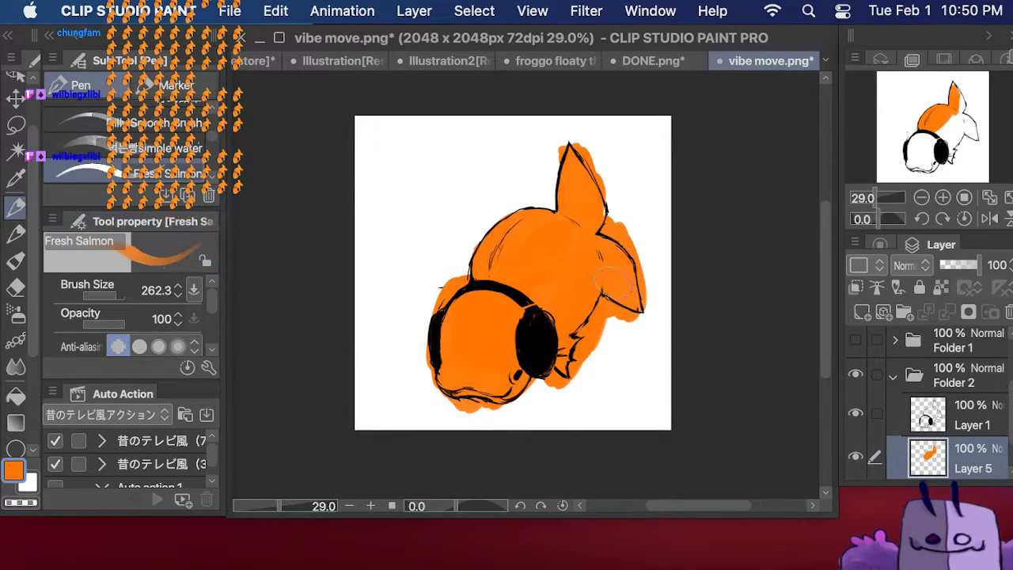
Step: Erase the orange overflow around the head, chin, small side fin and lower body with the Hard eraser at size 73.7
{"action": "left_click", "coordinate": [15, 286]}
{"action": "left_click_drag", "start_coordinate": [460, 282], "coordinate": [438, 306]}
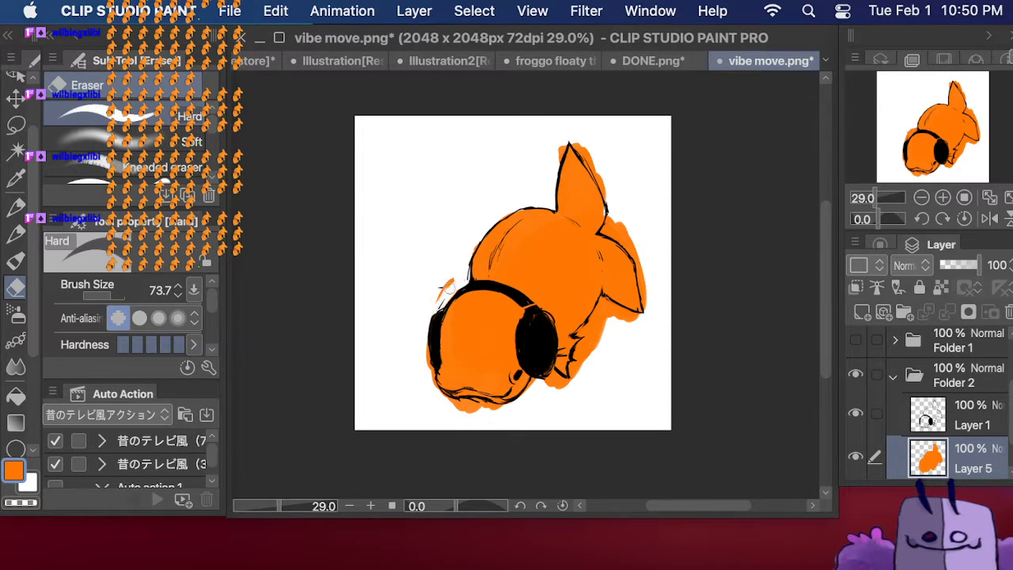
{"action": "mouse_move", "coordinate": [426, 368]}
{"action": "left_mouse_down"}
{"action": "mouse_move", "coordinate": [457, 406]}
{"action": "mouse_move", "coordinate": [484, 412]}
{"action": "left_mouse_up"}
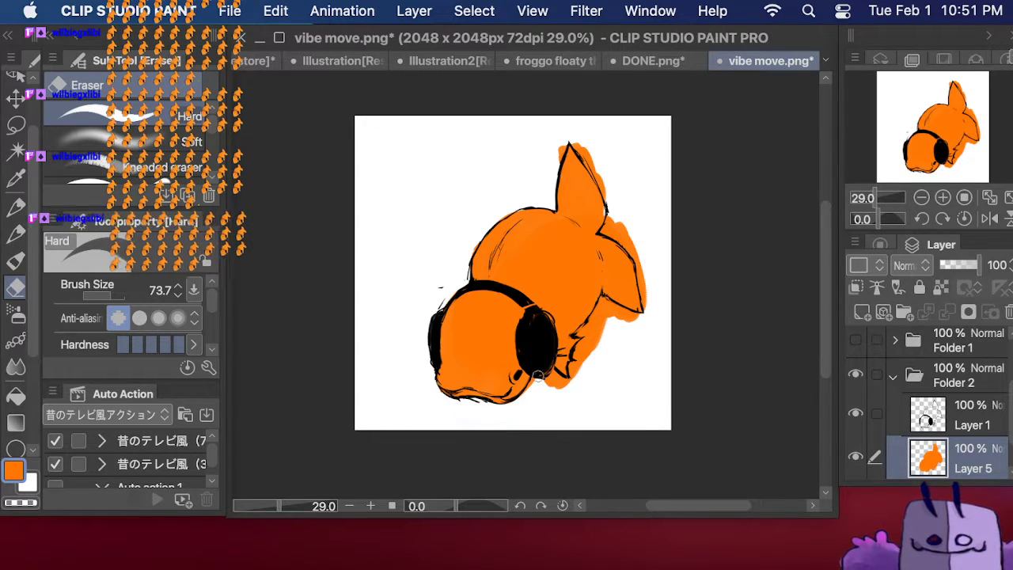
{"action": "mouse_move", "coordinate": [554, 379]}
{"action": "left_mouse_down"}
{"action": "mouse_move", "coordinate": [601, 301]}
{"action": "mouse_move", "coordinate": [639, 322]}
{"action": "mouse_move", "coordinate": [606, 310]}
{"action": "mouse_move", "coordinate": [608, 342]}
{"action": "left_mouse_up"}
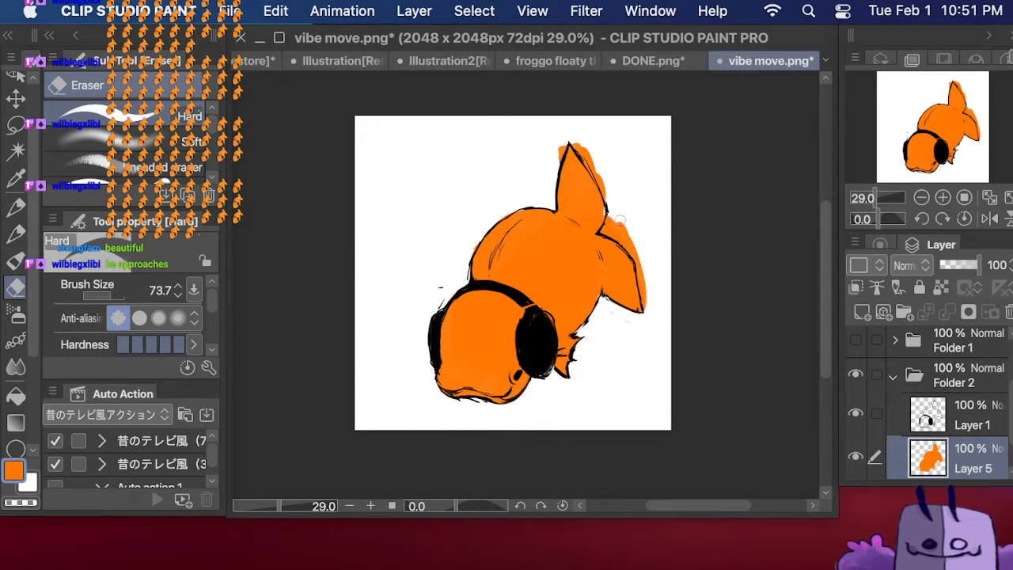
Step: Erase the remaining orange overflow along the outer edges of both tail fins
{"action": "key", "text": "p"}
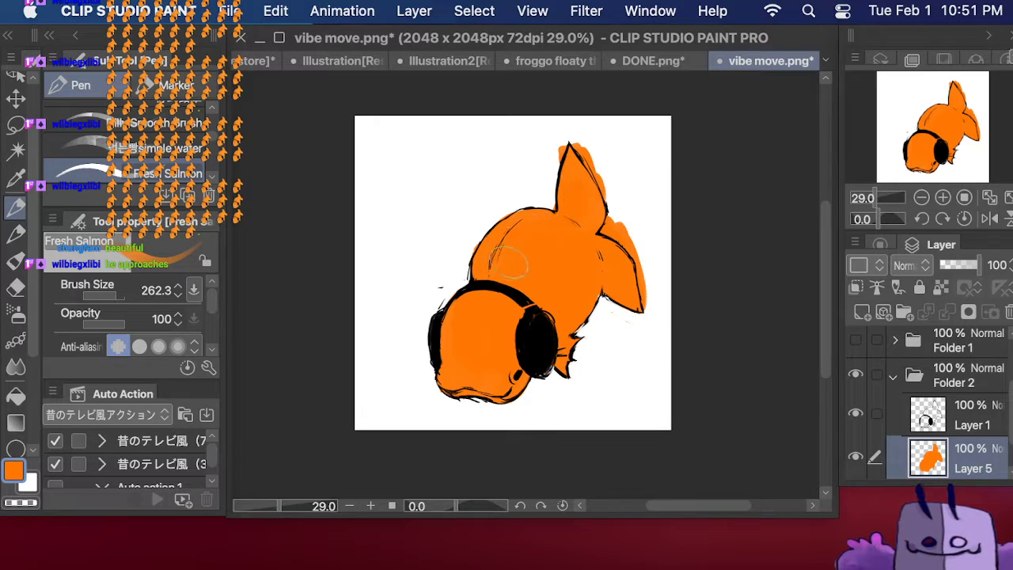
{"action": "left_click", "coordinate": [16, 287]}
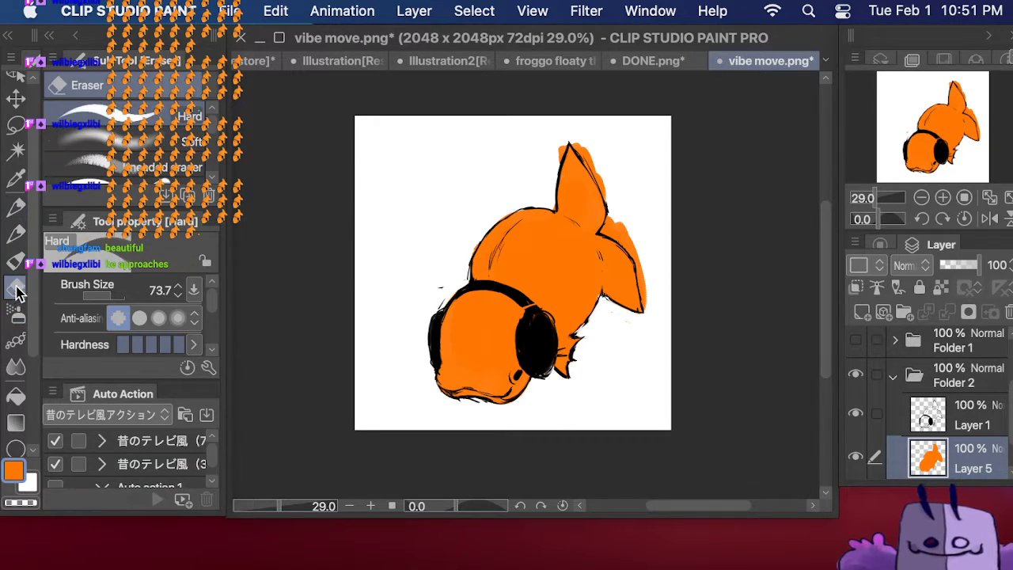
{"action": "left_click_drag", "start_coordinate": [571, 140], "coordinate": [604, 185]}
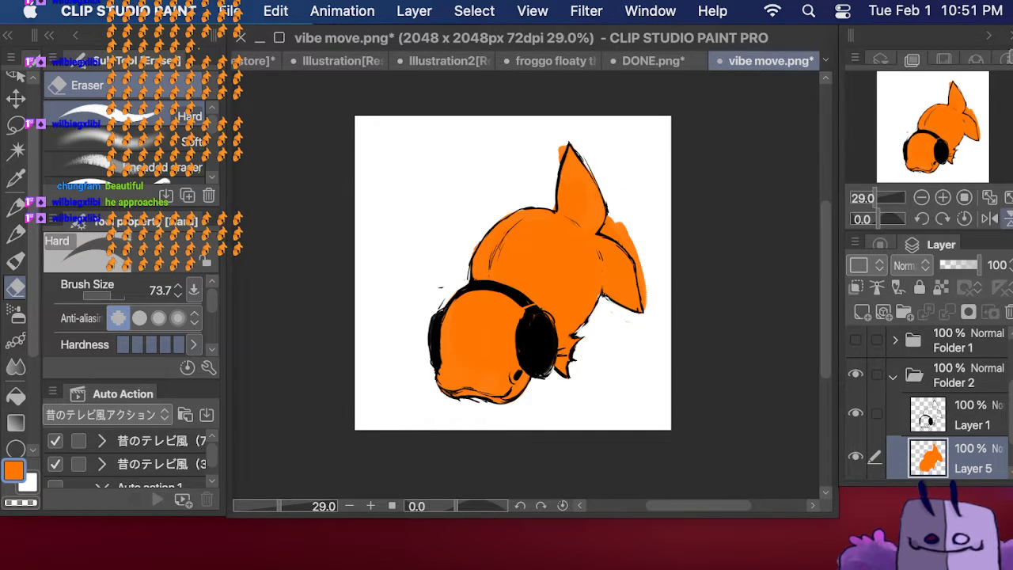
{"action": "key", "text": "super+Tab"}
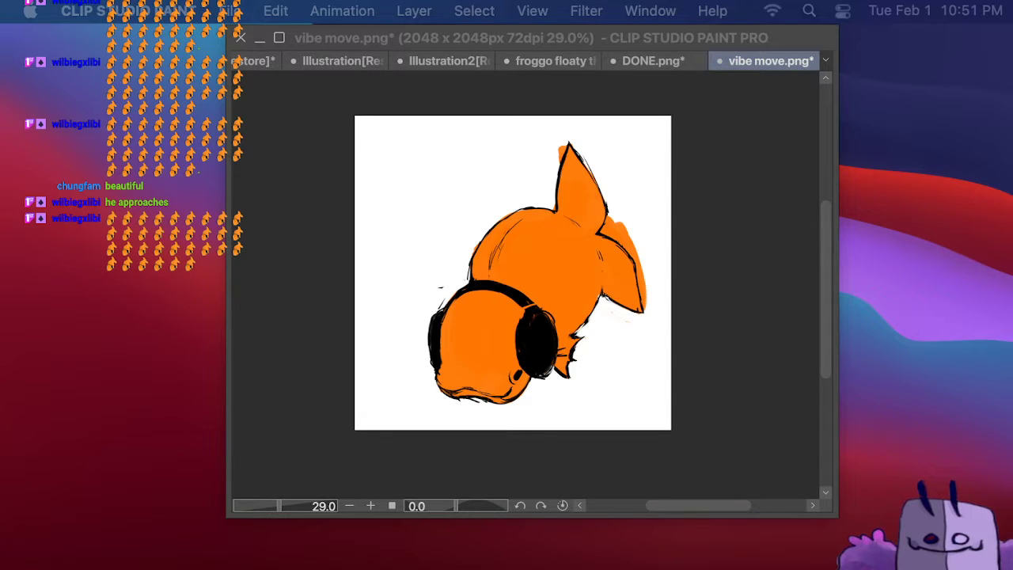
{"action": "left_click", "coordinate": [553, 147]}
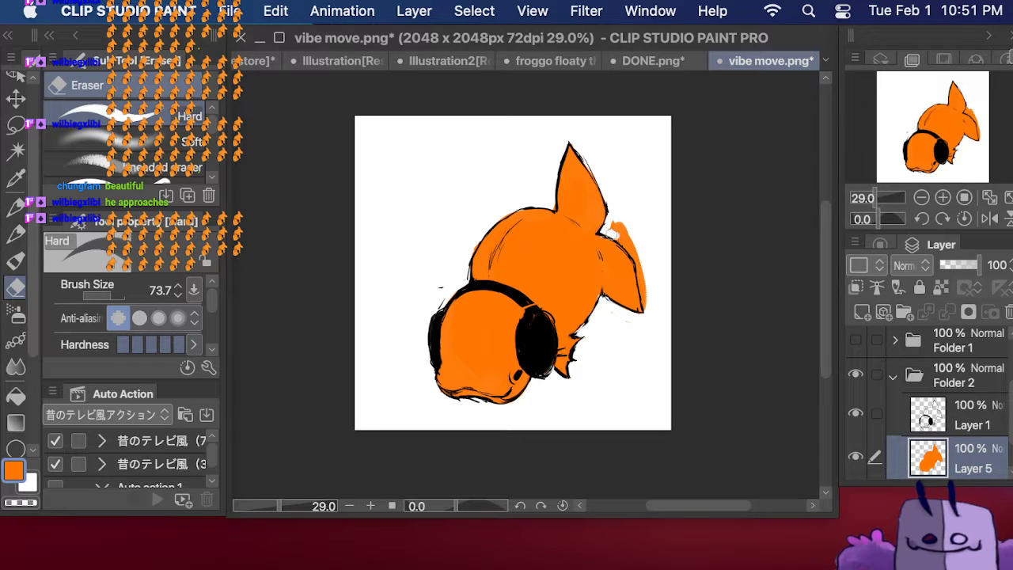
{"action": "left_click_drag", "start_coordinate": [614, 230], "coordinate": [634, 252]}
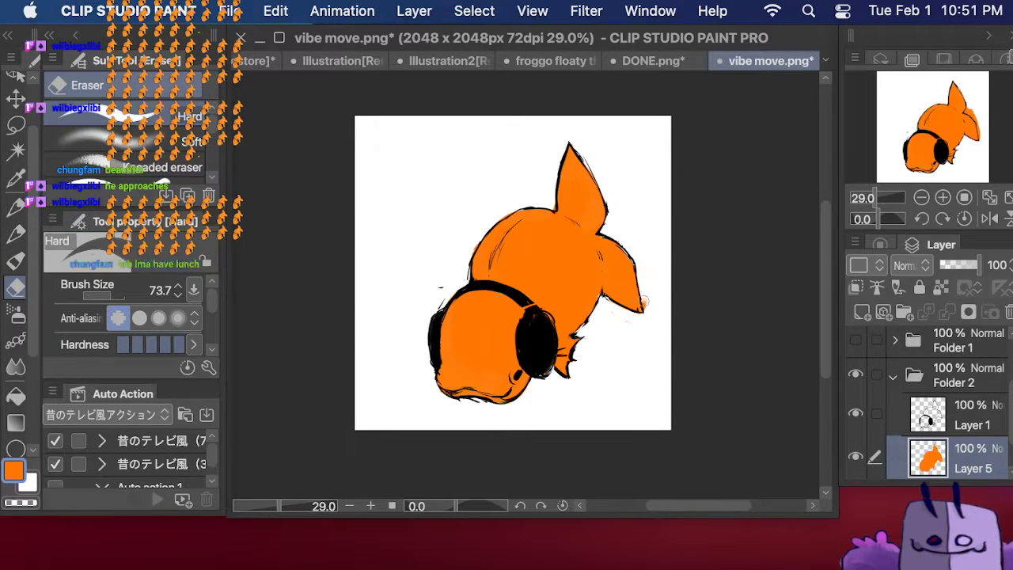
Step: Delete Folder 2, which contains the turned fish's line art and colour layers
{"action": "key", "text": "p"}
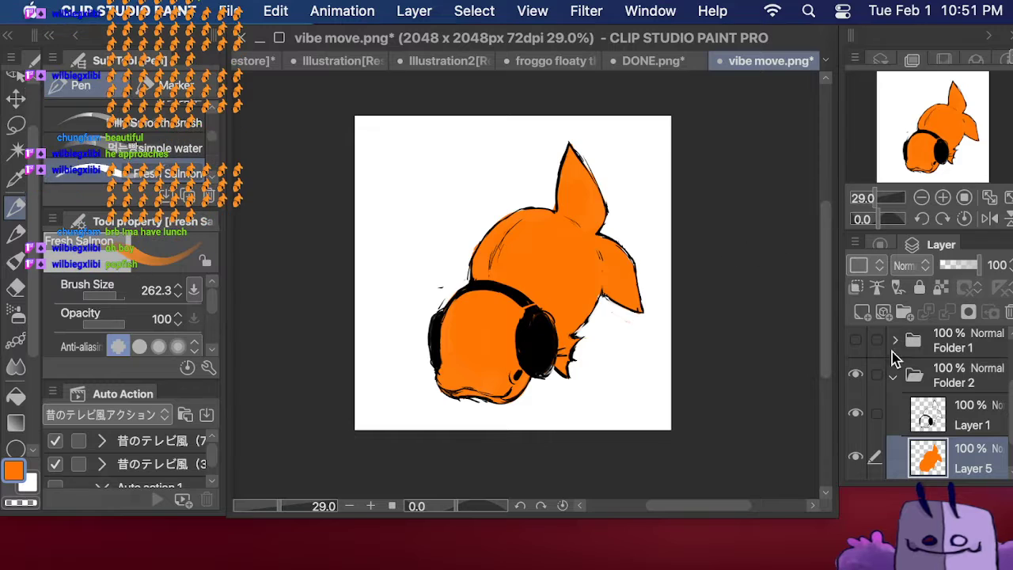
{"action": "scroll", "coordinate": [1007, 362], "scroll_direction": "up", "scroll_amount": 2}
{"action": "scroll", "coordinate": [1007, 362], "scroll_direction": "down", "scroll_amount": 3}
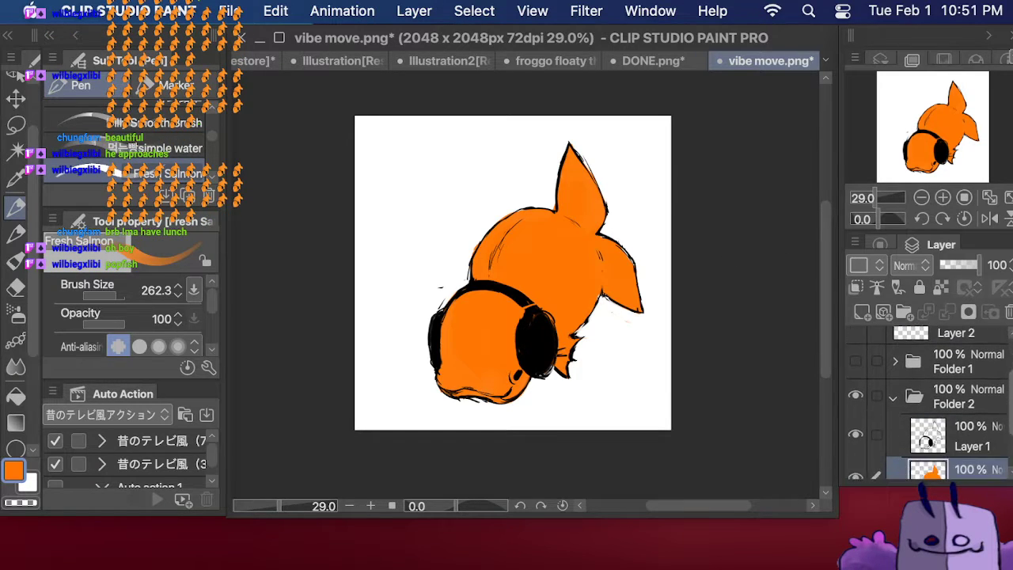
{"action": "left_click", "coordinate": [981, 378]}
{"action": "left_click", "coordinate": [974, 348]}
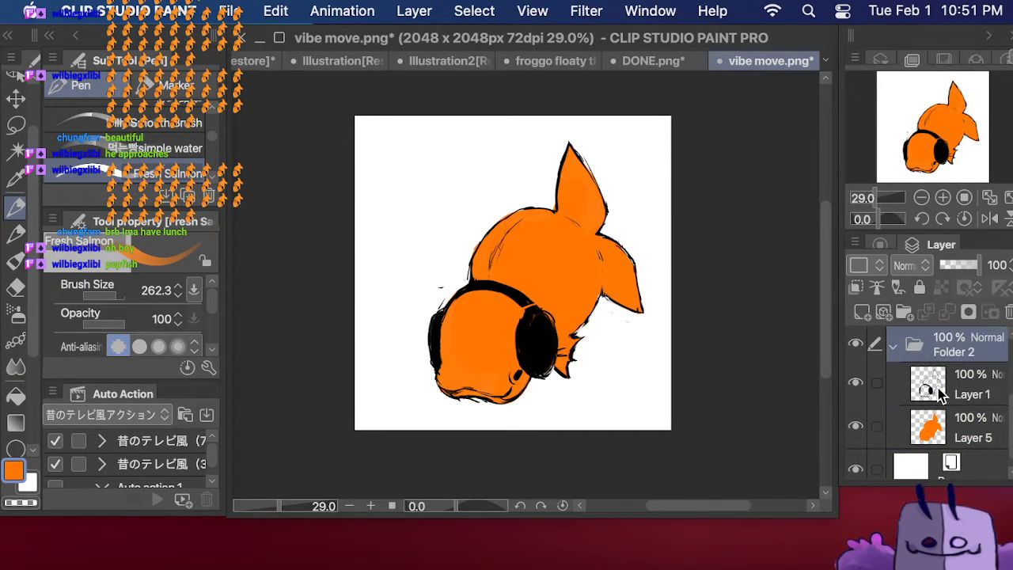
{"action": "right_click", "coordinate": [942, 356]}
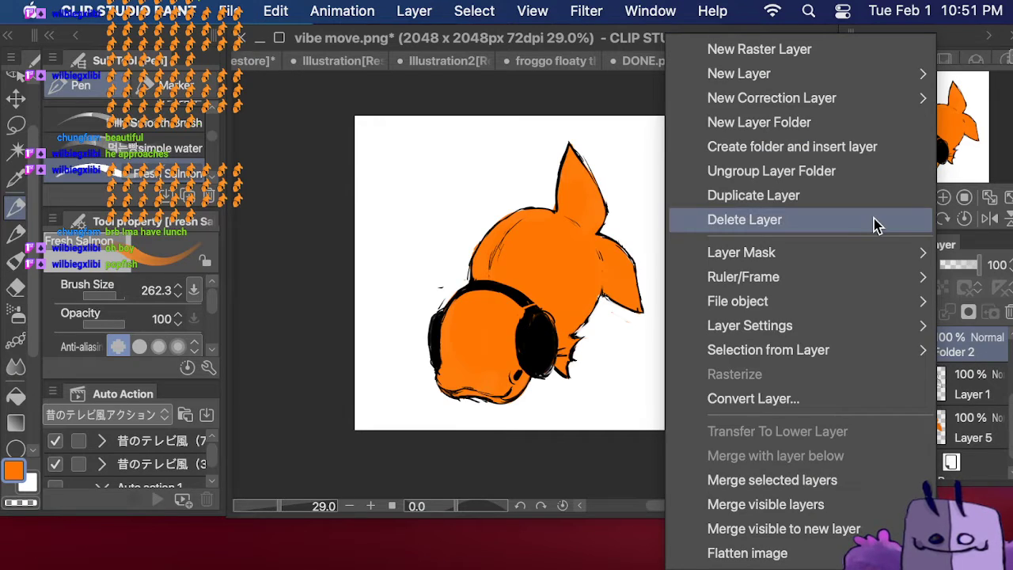
{"action": "left_click", "coordinate": [828, 224]}
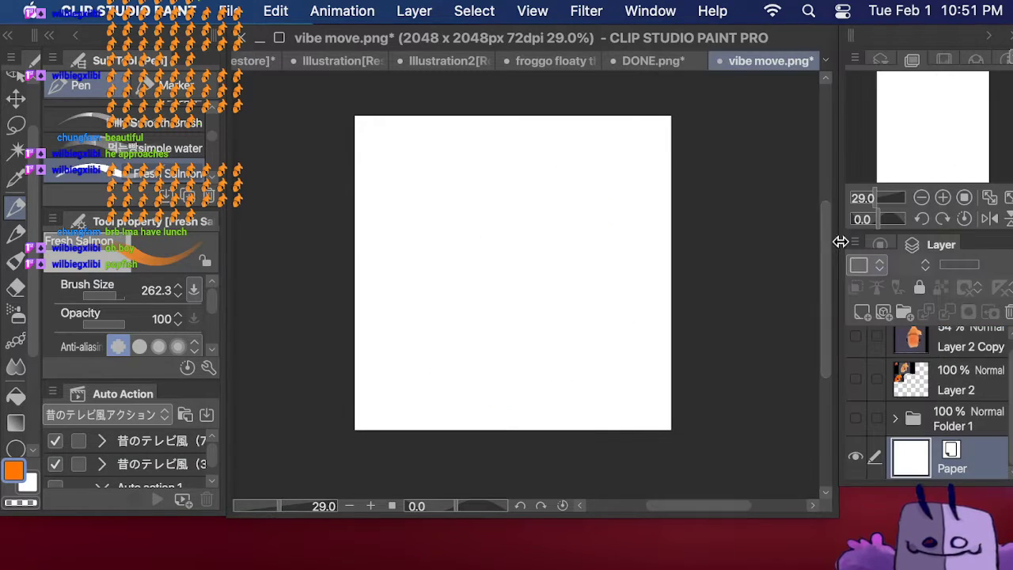
Step: Expand Folder 1 to check its layers and undo the deletion of Folder 2
{"action": "left_click", "coordinate": [918, 421]}
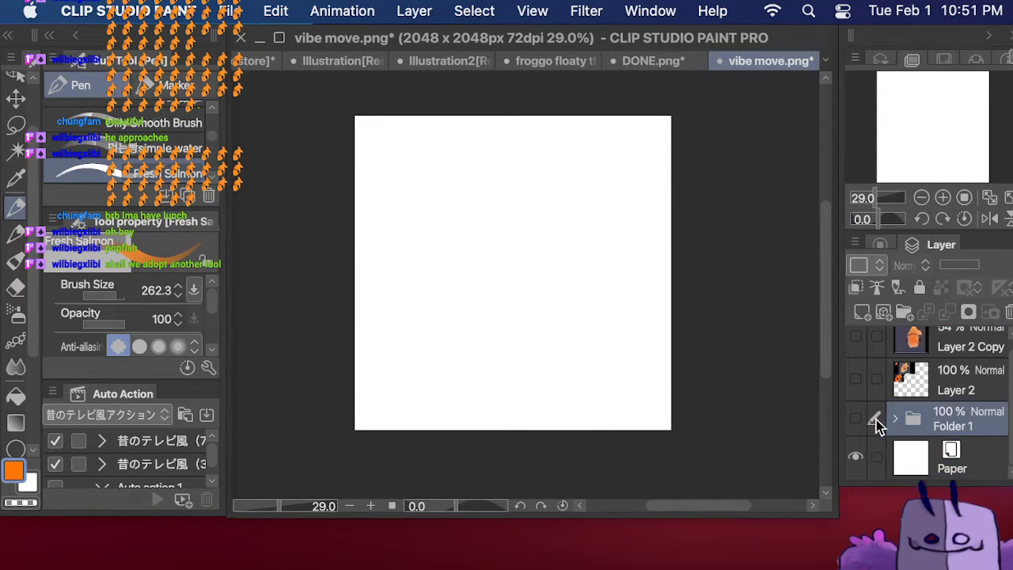
{"action": "left_click", "coordinate": [895, 419]}
{"action": "scroll", "coordinate": [952, 418], "scroll_direction": "down", "scroll_amount": 3}
{"action": "scroll", "coordinate": [954, 425], "scroll_direction": "up", "scroll_amount": 3}
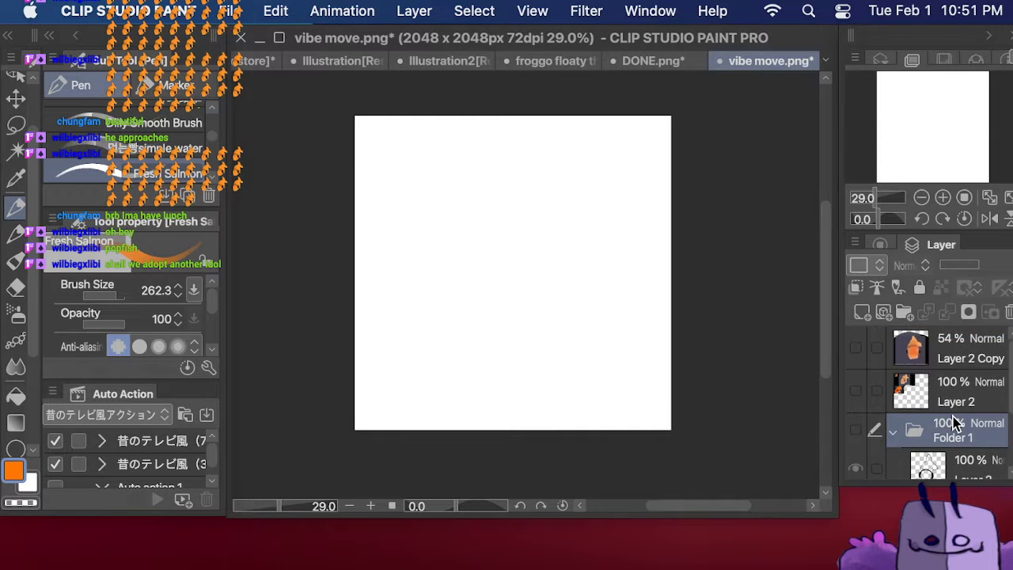
{"action": "scroll", "coordinate": [958, 422], "scroll_direction": "down", "scroll_amount": 3}
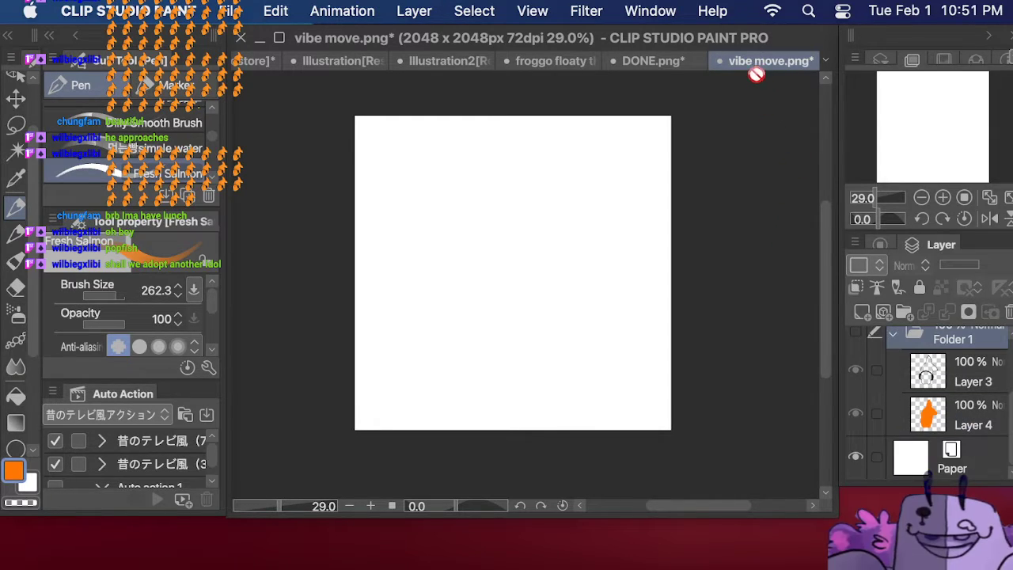
{"action": "key", "text": "super+z"}
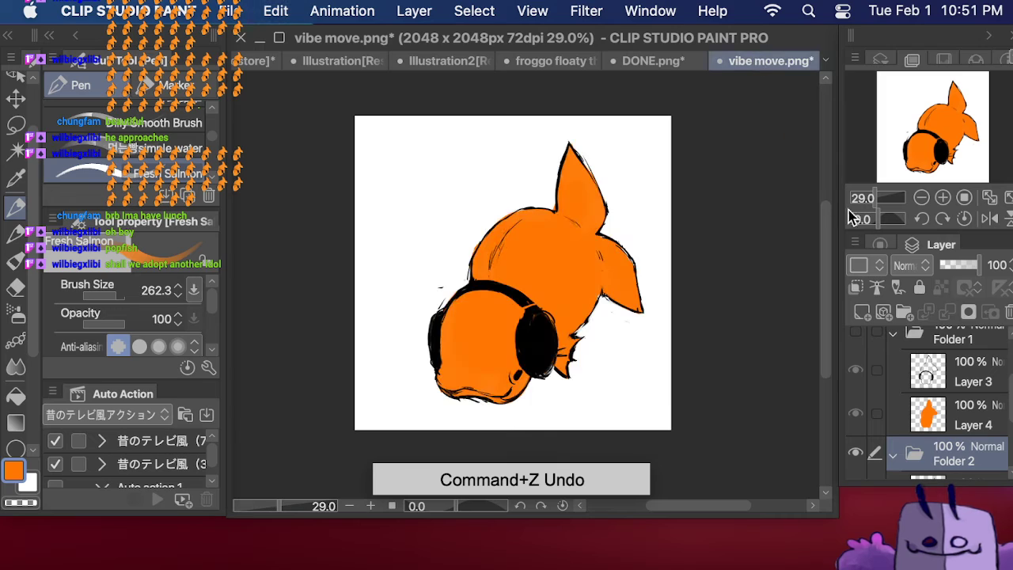
Step: Duplicate the Layer 1 line art inside Folder 2
{"action": "scroll", "coordinate": [1009, 419], "scroll_direction": "down", "scroll_amount": 2}
{"action": "scroll", "coordinate": [1010, 420], "scroll_direction": "down", "scroll_amount": 2}
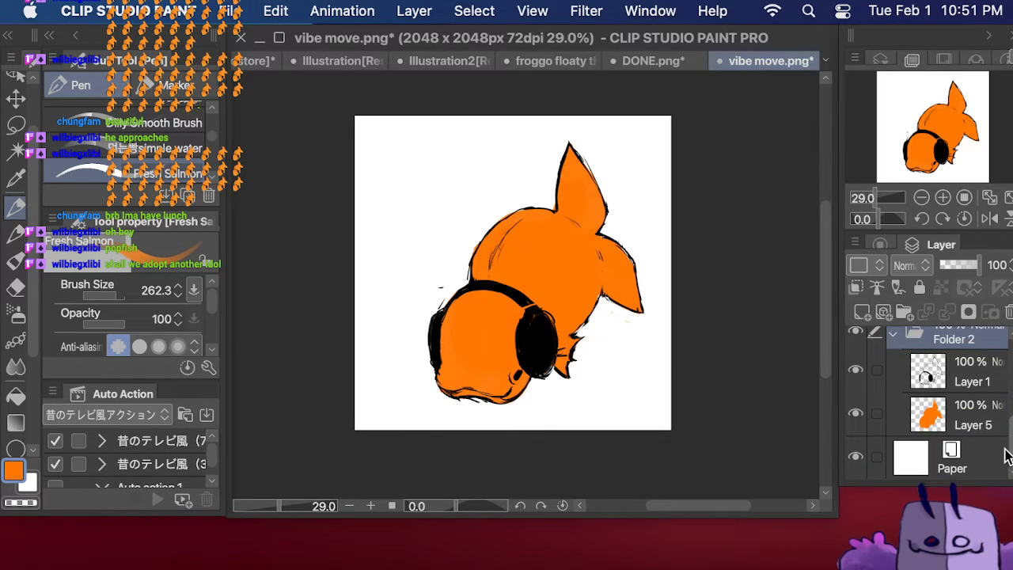
{"action": "right_click", "coordinate": [978, 383]}
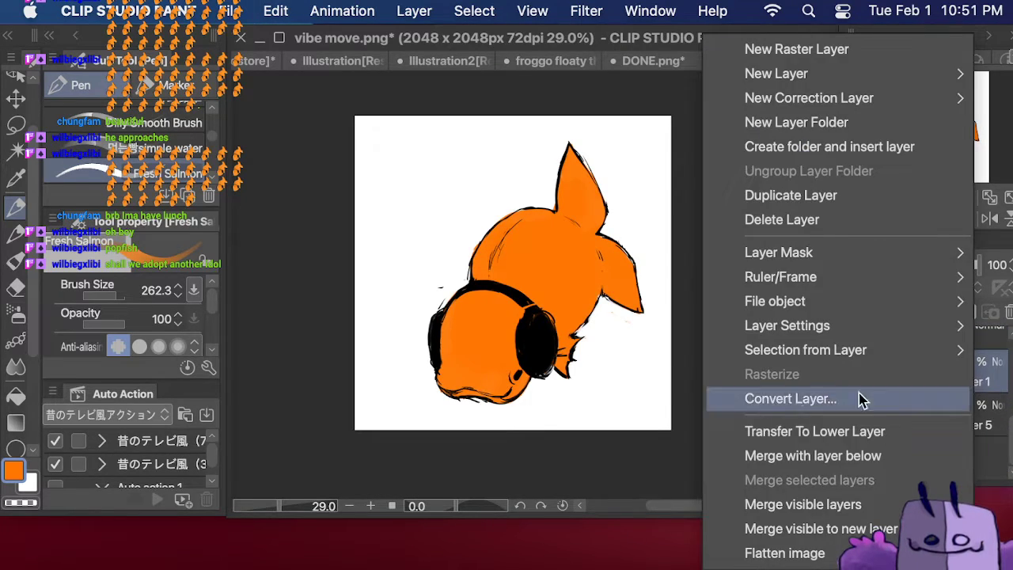
{"action": "left_click", "coordinate": [806, 195]}
Step: Duplicate the Layer 5 orange colour layer and delete the copy again
{"action": "right_click", "coordinate": [950, 451]}
{"action": "left_click", "coordinate": [783, 195]}
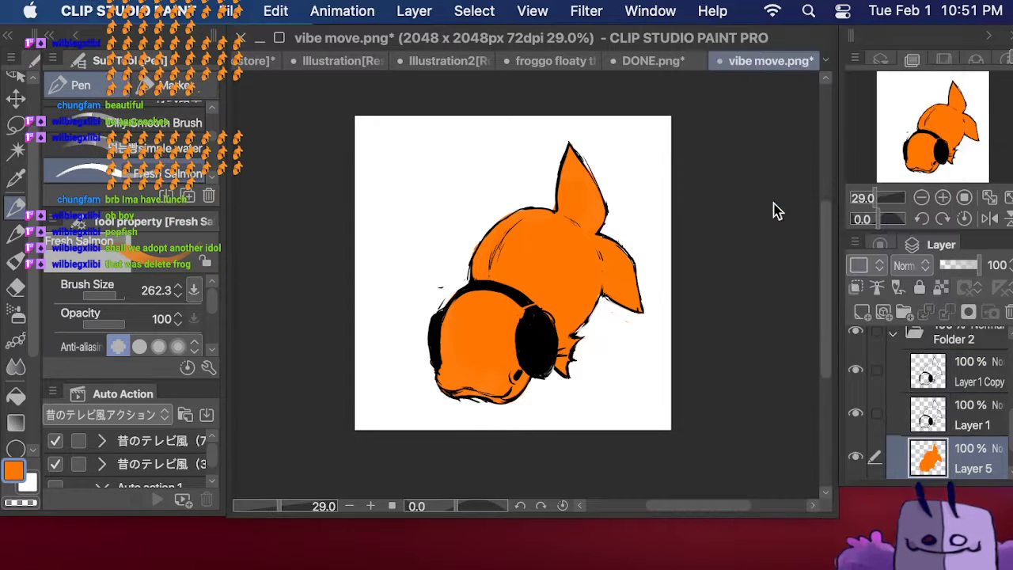
{"action": "scroll", "coordinate": [930, 395], "scroll_direction": "down", "scroll_amount": 3}
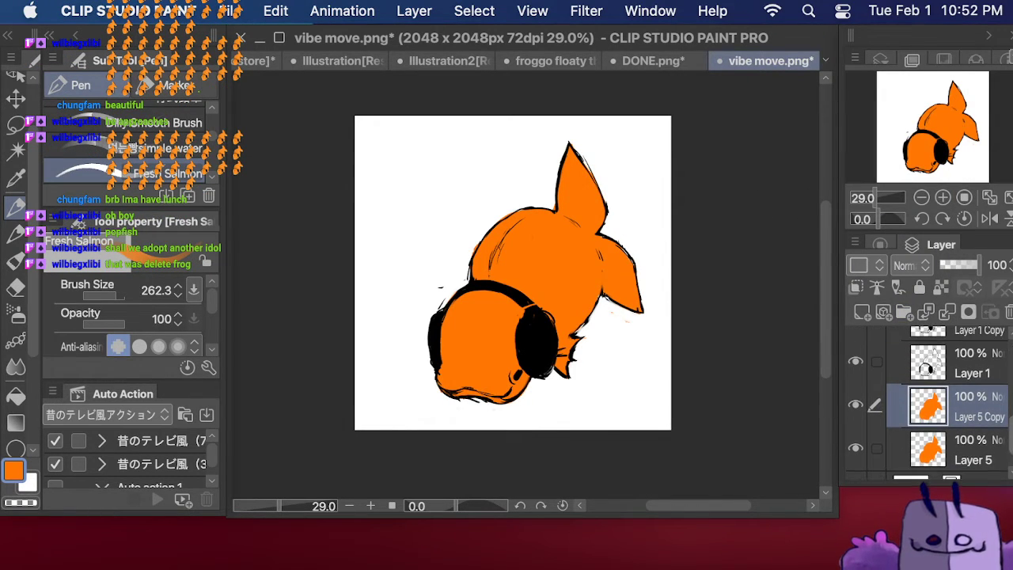
{"action": "left_click", "coordinate": [1008, 312]}
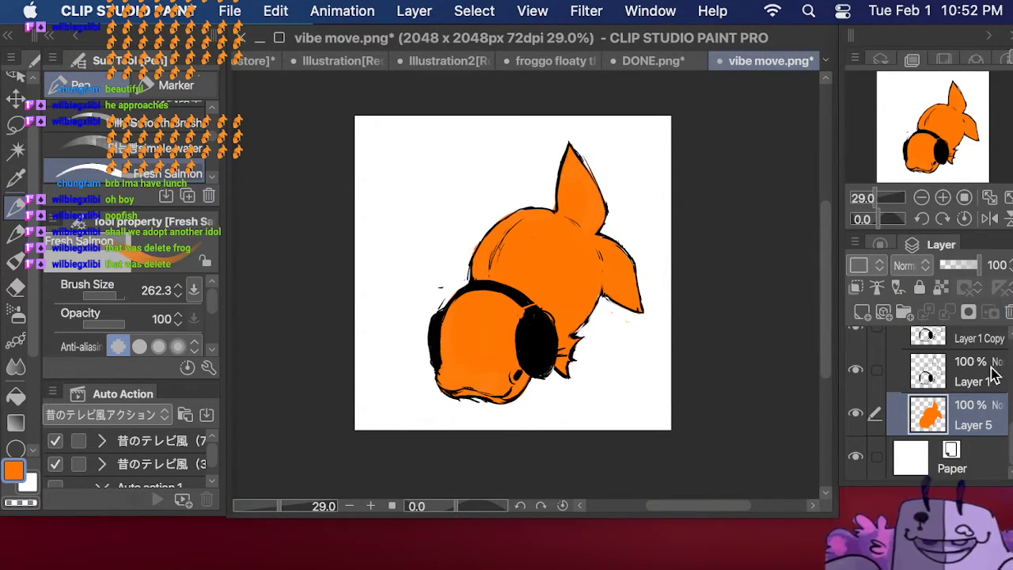
Step: Select Layer 1 Copy, hide the original Layer 1, and set the Hard eraser to size 9.7
{"action": "left_click", "coordinate": [972, 342]}
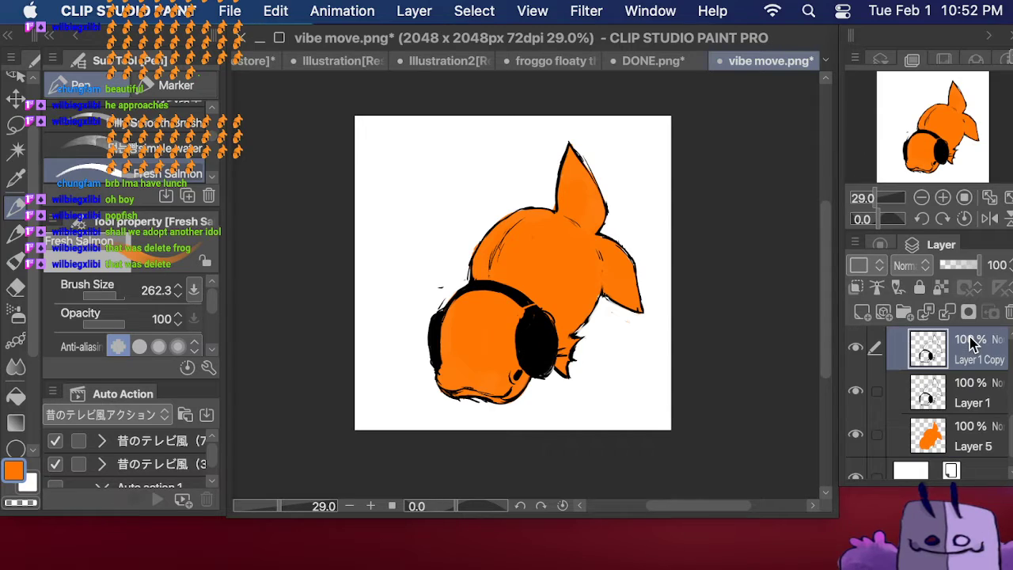
{"action": "left_click", "coordinate": [858, 395]}
{"action": "left_click", "coordinate": [15, 287]}
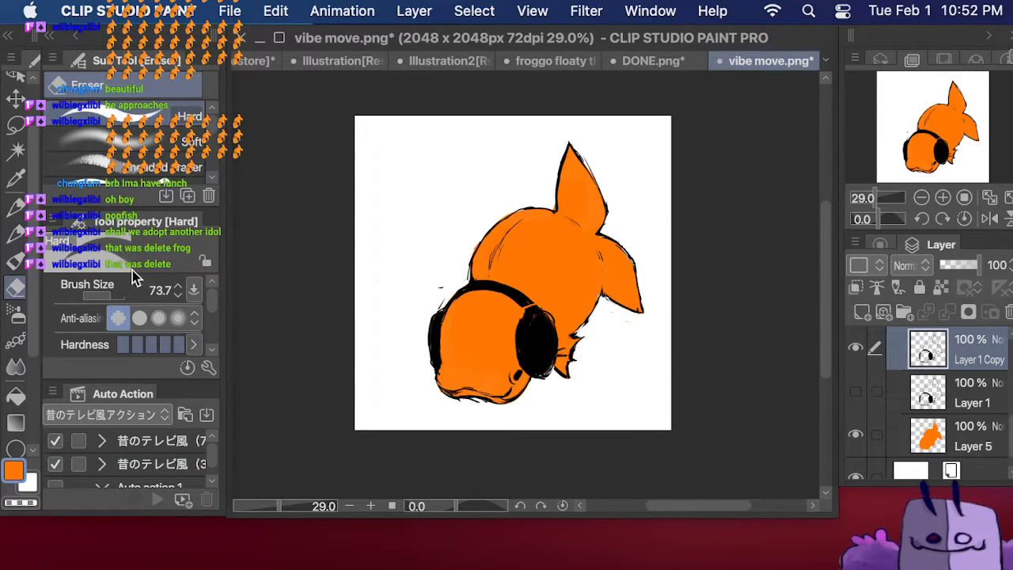
{"action": "left_click_drag", "start_coordinate": [107, 296], "coordinate": [102, 292]}
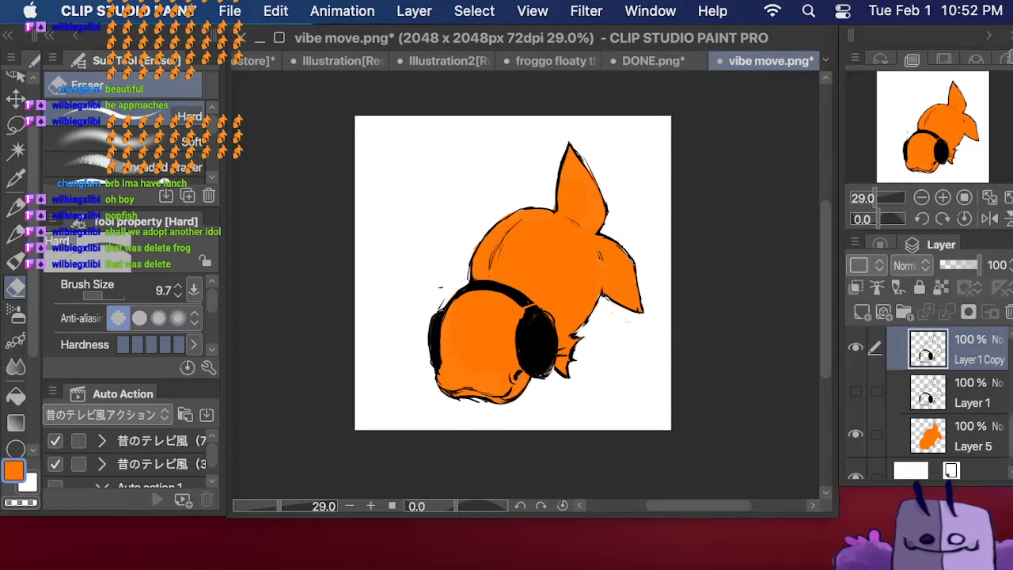
Step: Lengthen the black eye mark beside the near ear cup with the 낙용 pen at size 12.5, and set the Hard eraser to size 7.5
{"action": "left_click", "coordinate": [15, 207]}
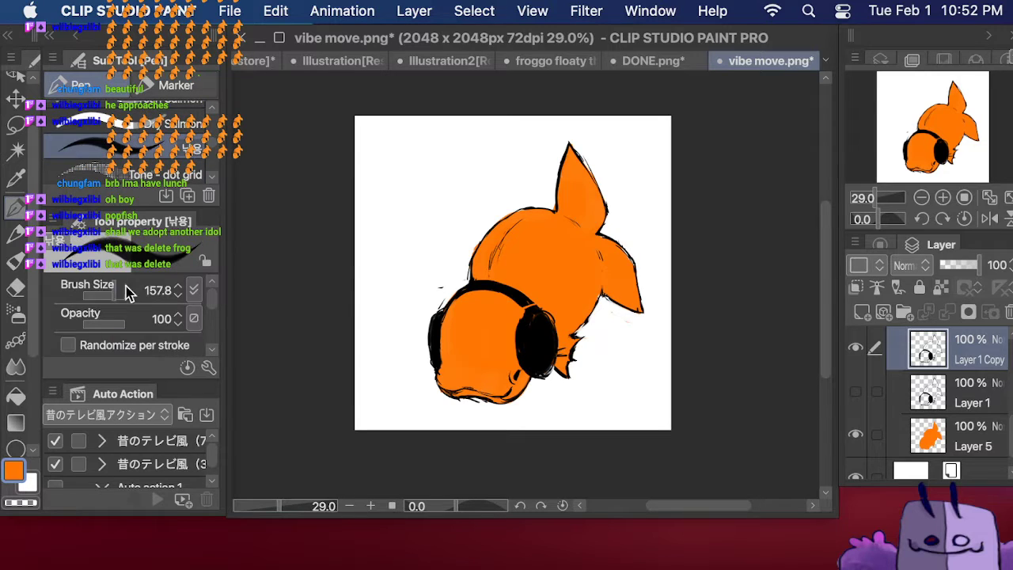
{"action": "left_click_drag", "start_coordinate": [127, 293], "coordinate": [108, 294]}
{"action": "left_click", "coordinate": [874, 200]}
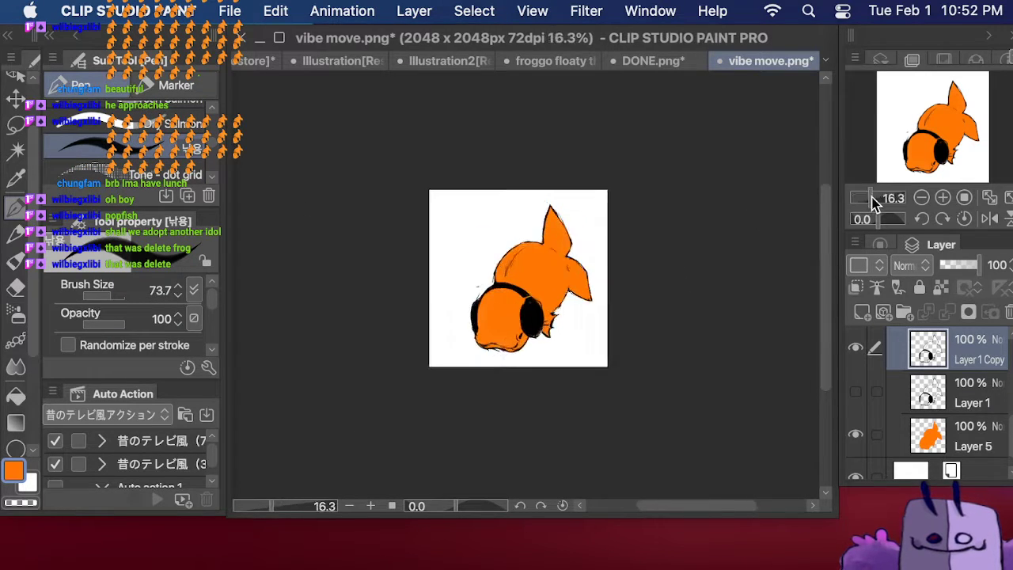
{"action": "left_click_drag", "start_coordinate": [872, 198], "coordinate": [882, 198]}
{"action": "left_click_drag", "start_coordinate": [921, 130], "coordinate": [922, 159]}
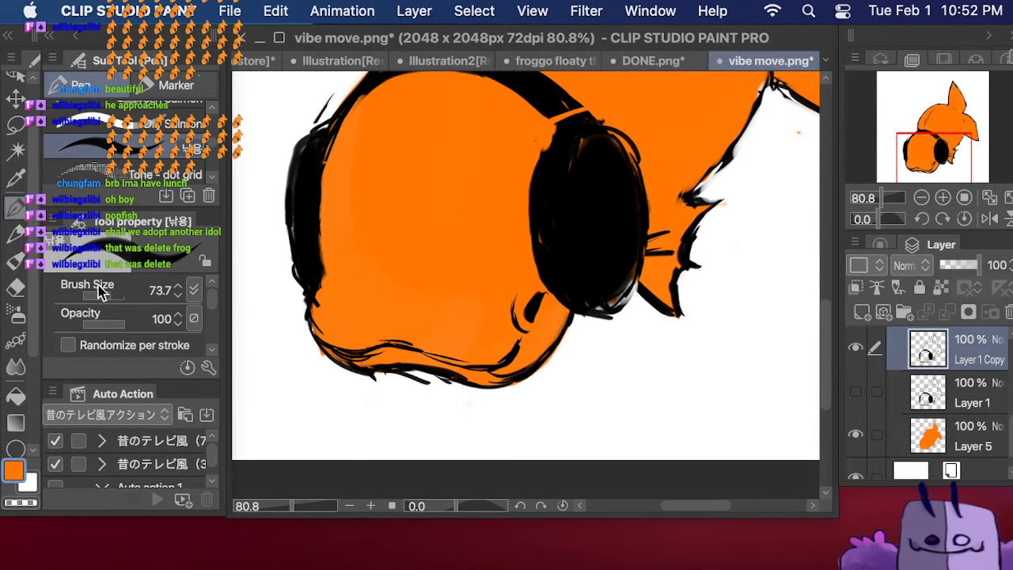
{"action": "left_click_drag", "start_coordinate": [100, 291], "coordinate": [106, 300]}
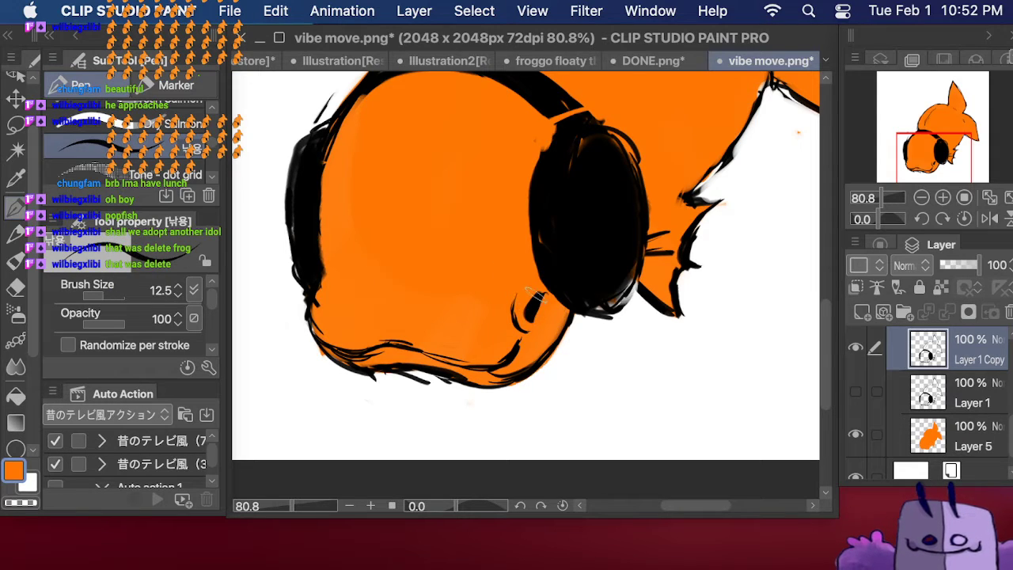
{"action": "mouse_move", "coordinate": [536, 294]}
{"action": "left_mouse_down"}
{"action": "mouse_move", "coordinate": [522, 320]}
{"action": "mouse_move", "coordinate": [536, 299]}
{"action": "left_mouse_up"}
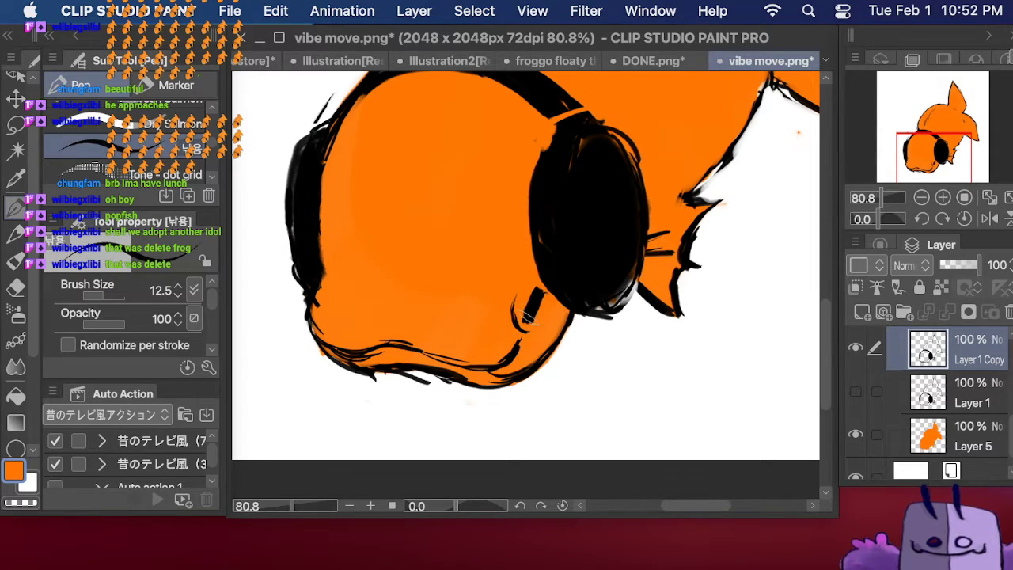
{"action": "left_click", "coordinate": [15, 289]}
{"action": "left_click_drag", "start_coordinate": [102, 296], "coordinate": [119, 290]}
{"action": "left_click_drag", "start_coordinate": [885, 206], "coordinate": [883, 206]}
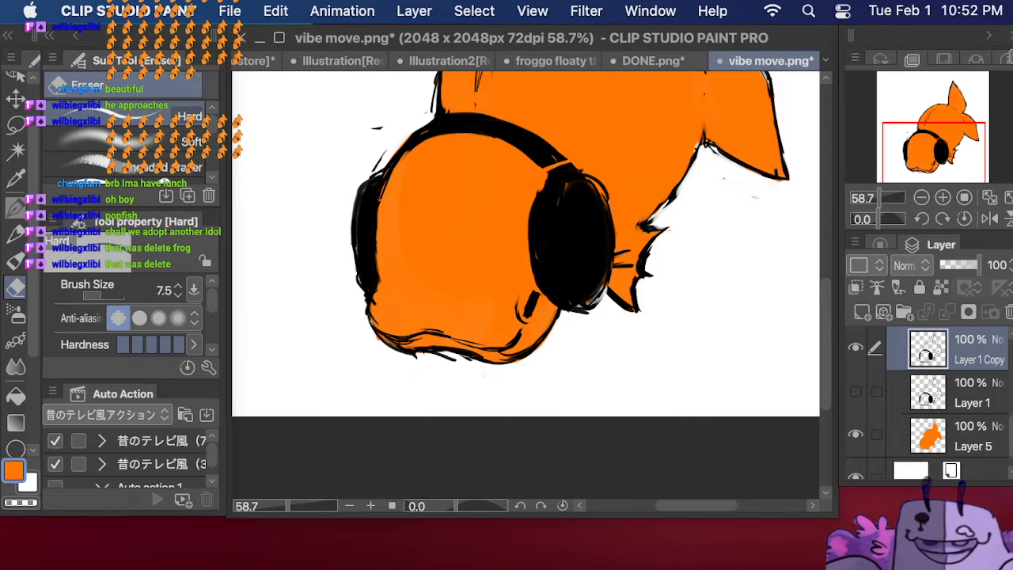
Step: Switch to Chrome, play the "cat" video on YouTube and raise its volume to maximum
{"action": "key", "text": "super+Tab"}
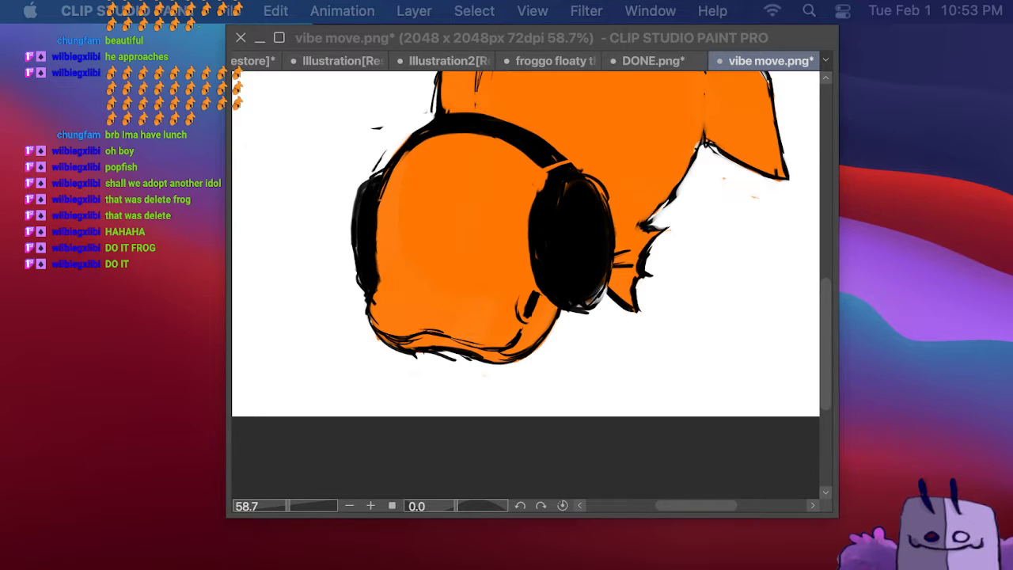
{"action": "left_click_drag", "start_coordinate": [0, 285], "coordinate": [1012, 125]}
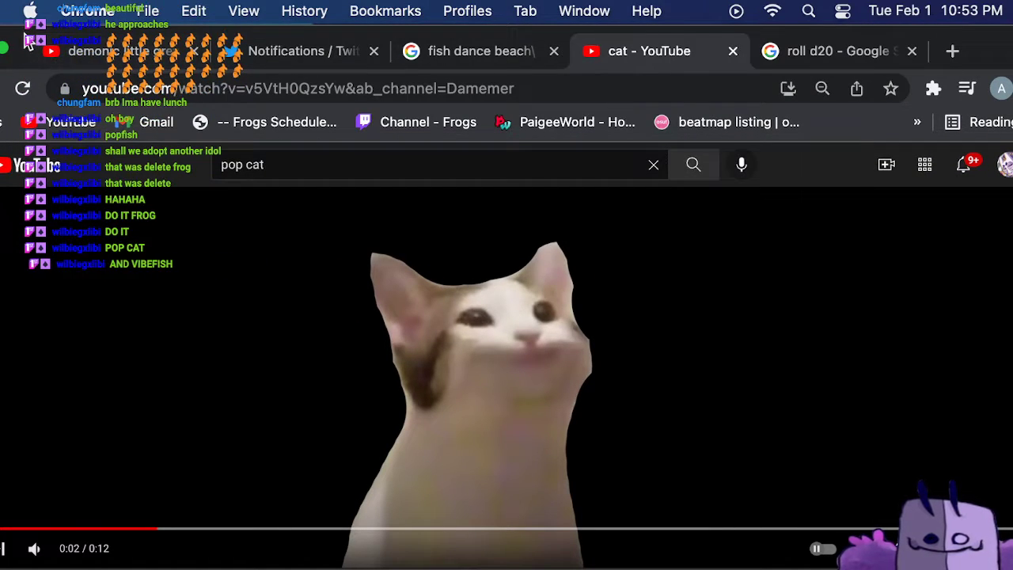
{"action": "left_click_drag", "start_coordinate": [24, 34], "coordinate": [42, 38]}
{"action": "left_click", "coordinate": [21, 49]}
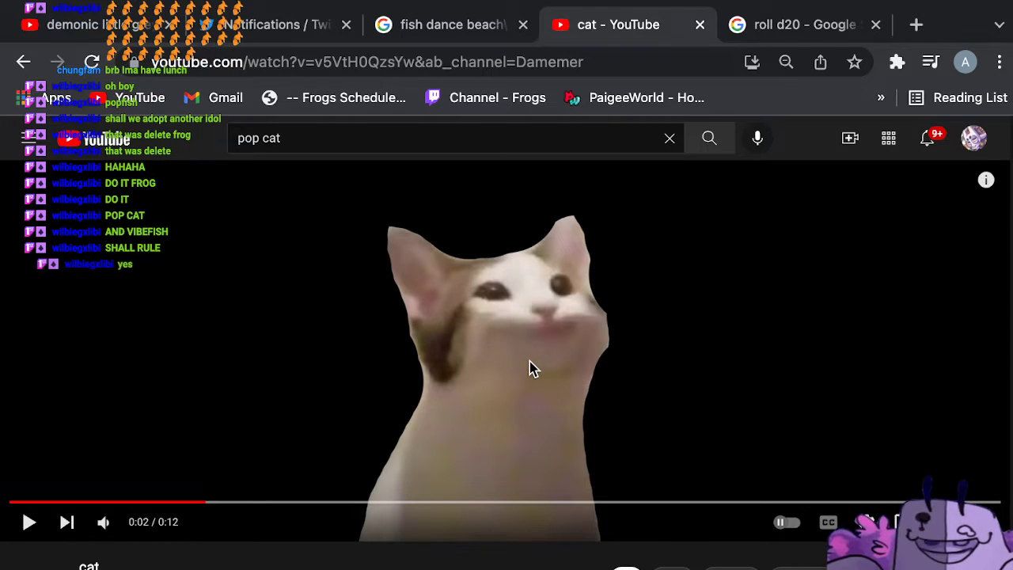
{"action": "left_click", "coordinate": [721, 377]}
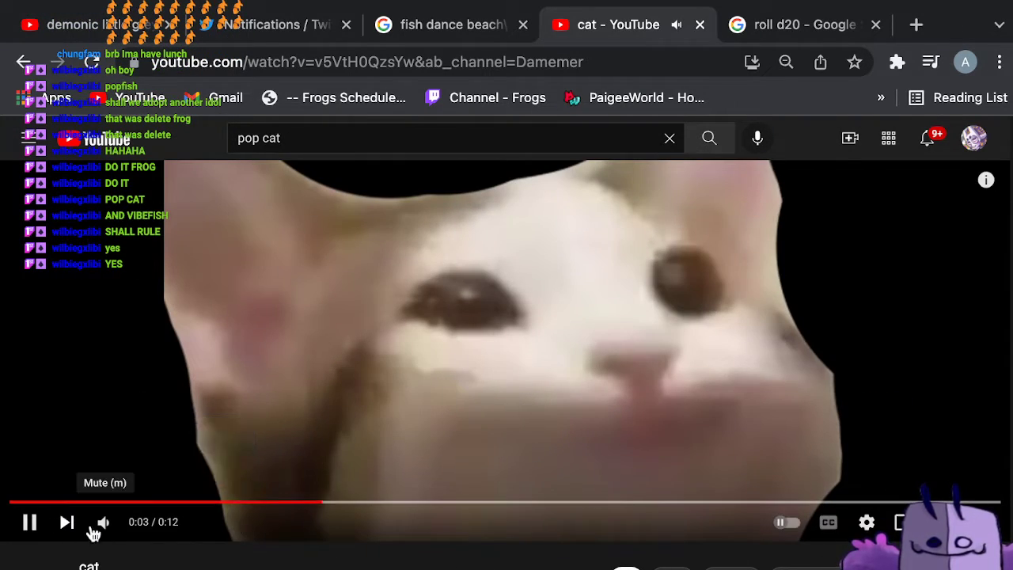
{"action": "mouse_move", "coordinate": [103, 522]}
{"action": "left_click_drag", "start_coordinate": [138, 523], "coordinate": [159, 523]}
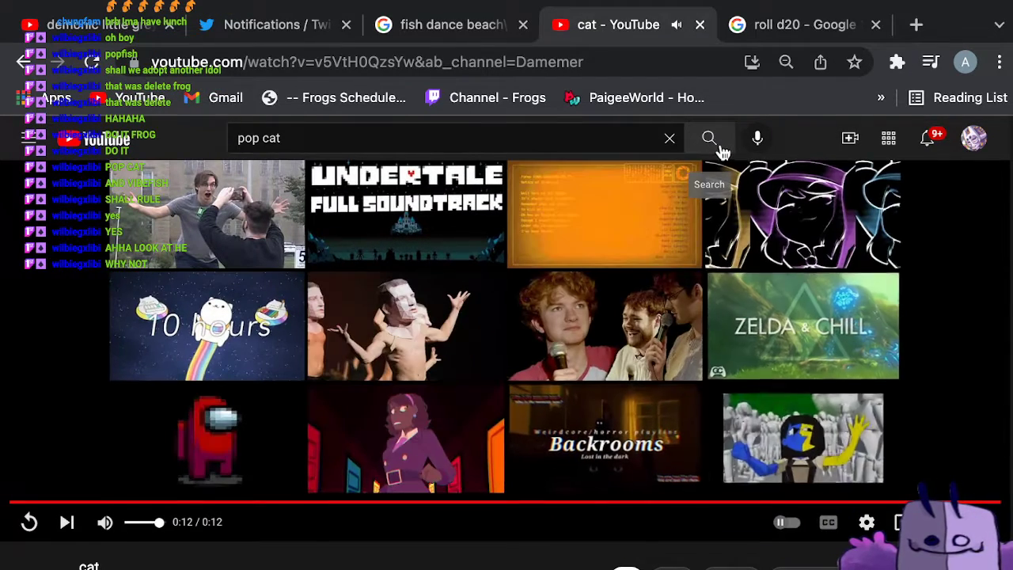
Step: Search YouTube for "pop cat", browse the results and play the "cat rave" video
{"action": "left_click", "coordinate": [720, 147]}
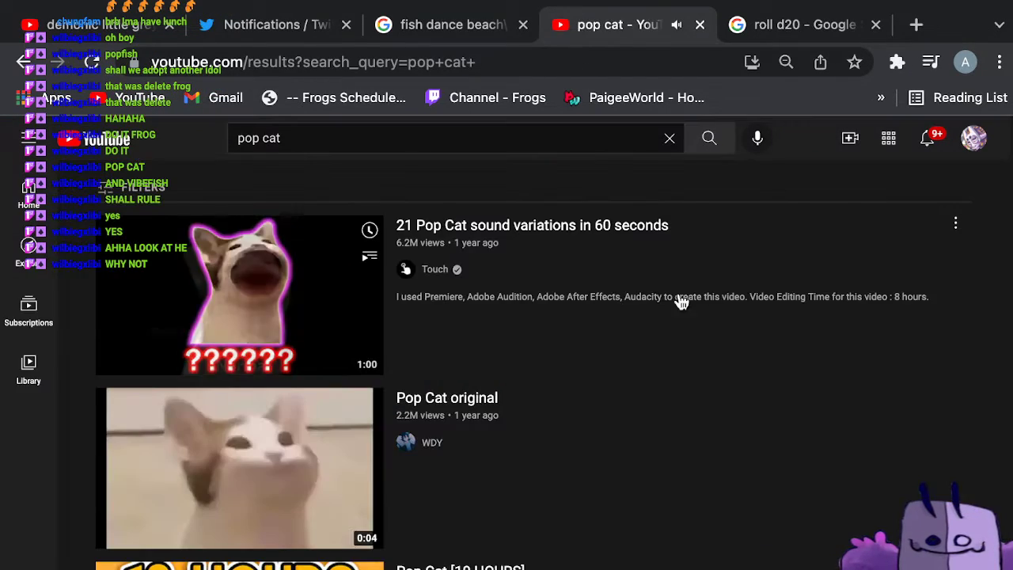
{"action": "mouse_move", "coordinate": [355, 366]}
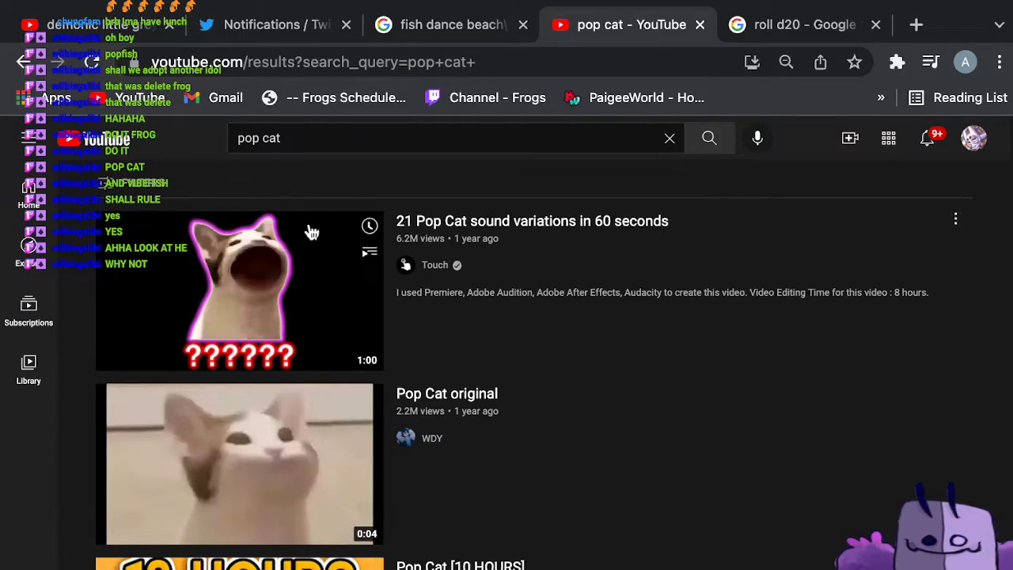
{"action": "scroll", "coordinate": [309, 262], "scroll_direction": "down", "scroll_amount": 10}
{"action": "scroll", "coordinate": [330, 266], "scroll_direction": "down", "scroll_amount": 15}
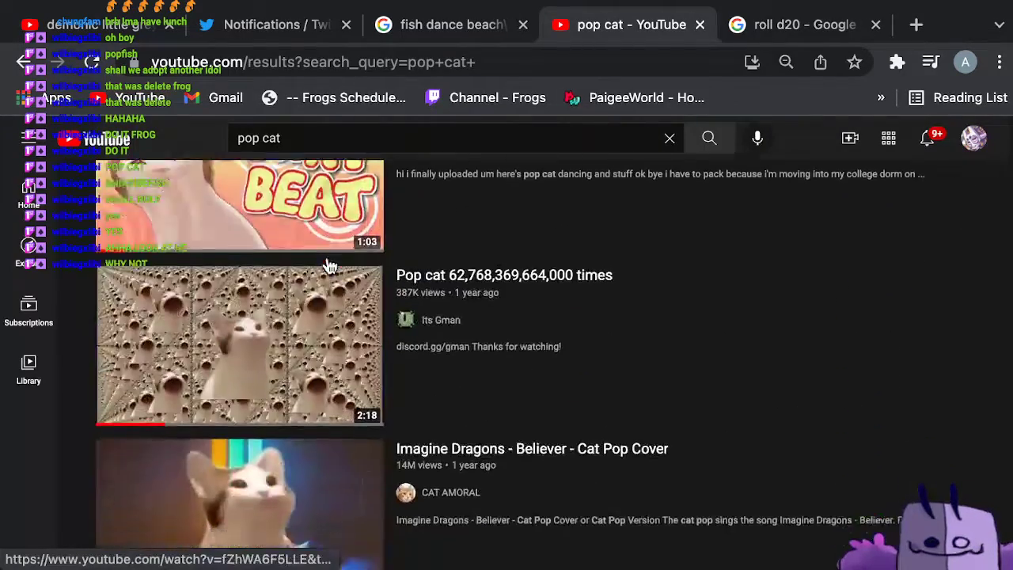
{"action": "scroll", "coordinate": [331, 266], "scroll_direction": "down", "scroll_amount": 15}
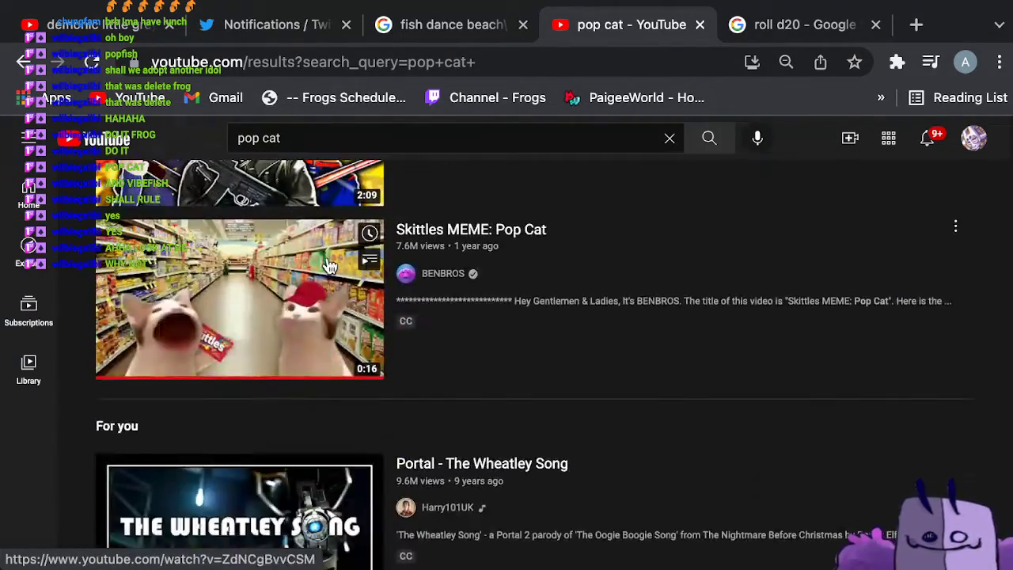
{"action": "scroll", "coordinate": [330, 265], "scroll_direction": "down", "scroll_amount": 15}
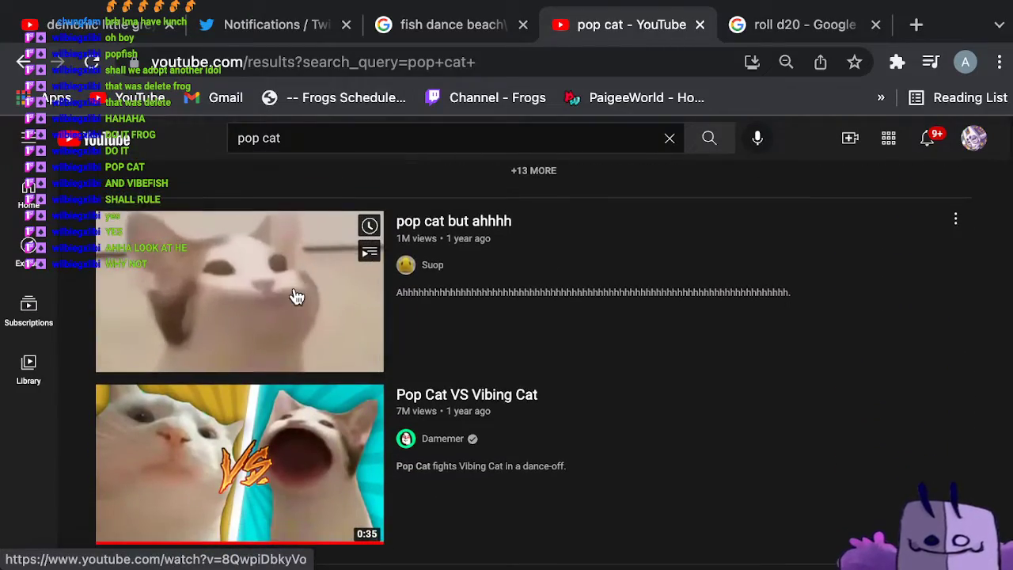
{"action": "scroll", "coordinate": [304, 293], "scroll_direction": "down", "scroll_amount": 10}
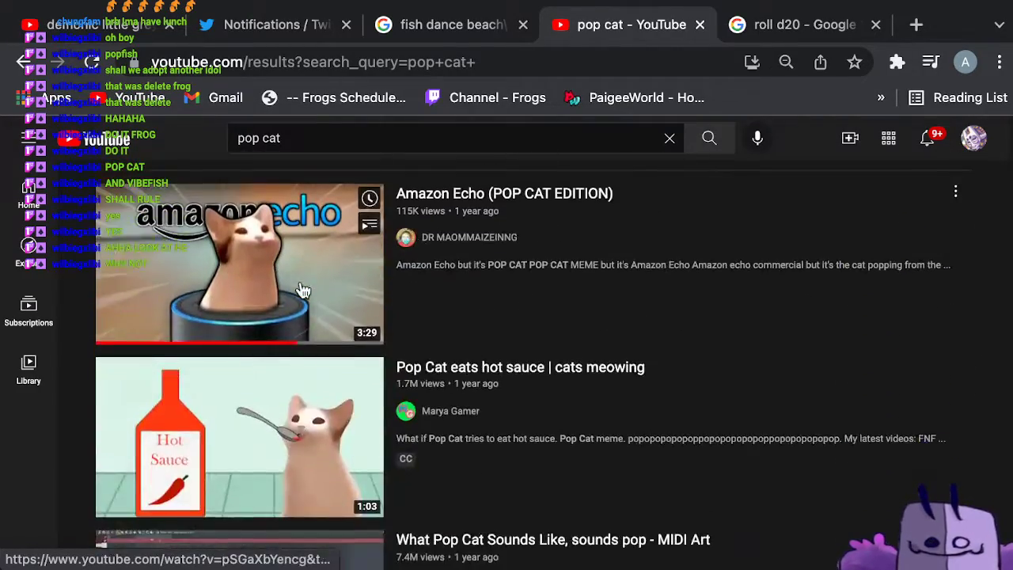
{"action": "scroll", "coordinate": [309, 301], "scroll_direction": "down", "scroll_amount": 5}
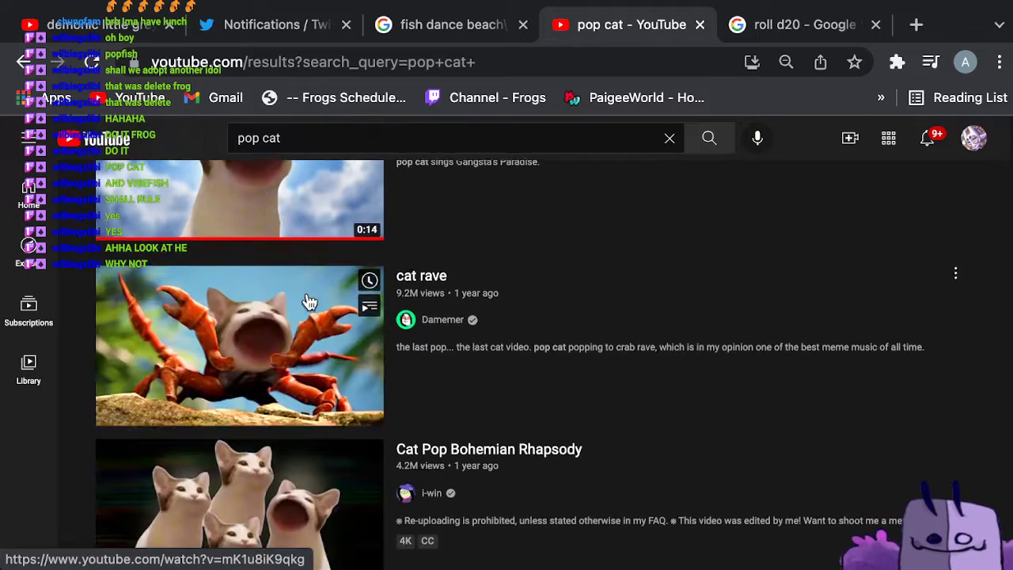
{"action": "left_click", "coordinate": [311, 293]}
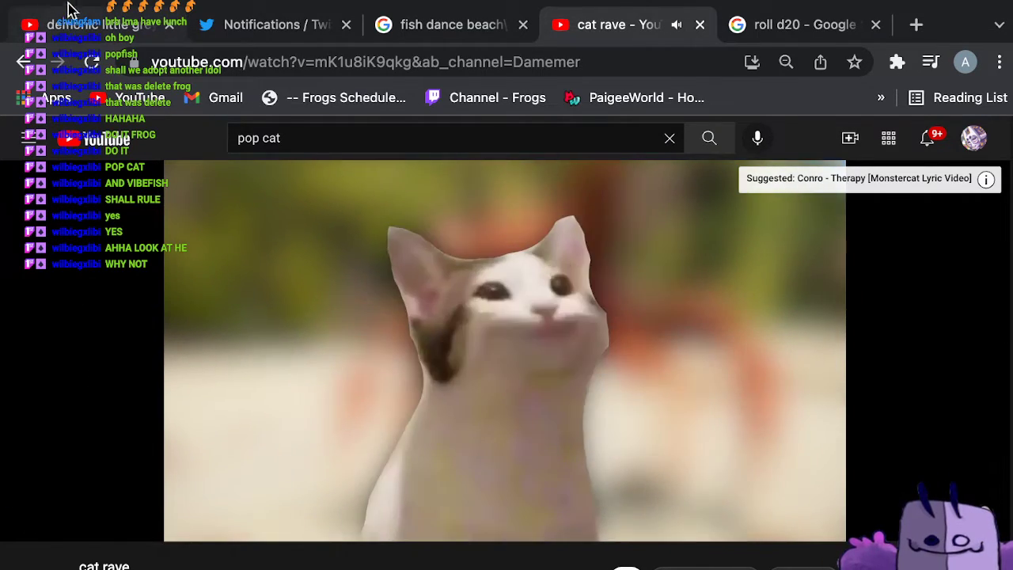
Step: Move the browser window off this screen and switch back to vibe move.png in Clip Studio Paint
{"action": "mouse_move", "coordinate": [70, 5]}
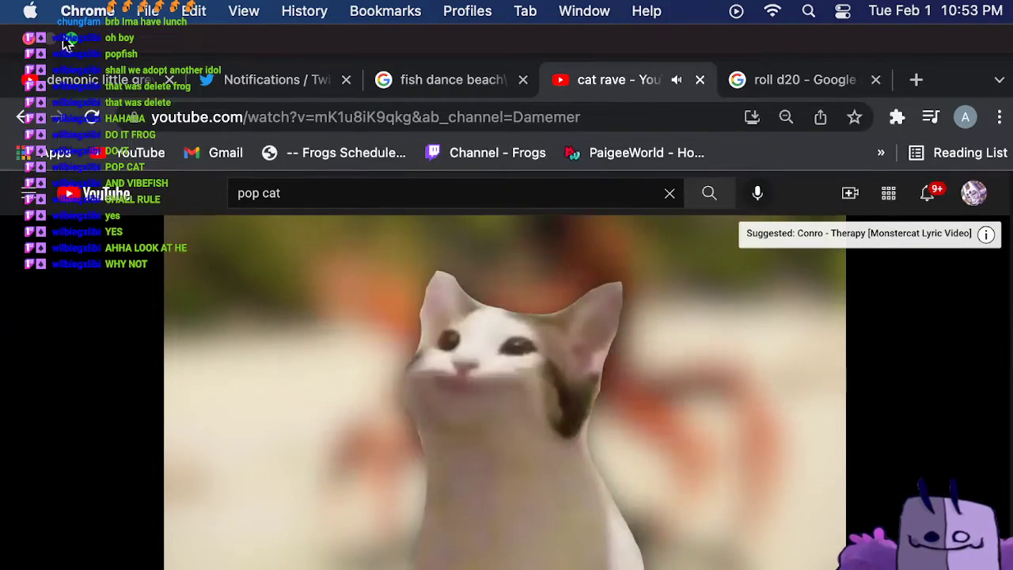
{"action": "mouse_move", "coordinate": [67, 43]}
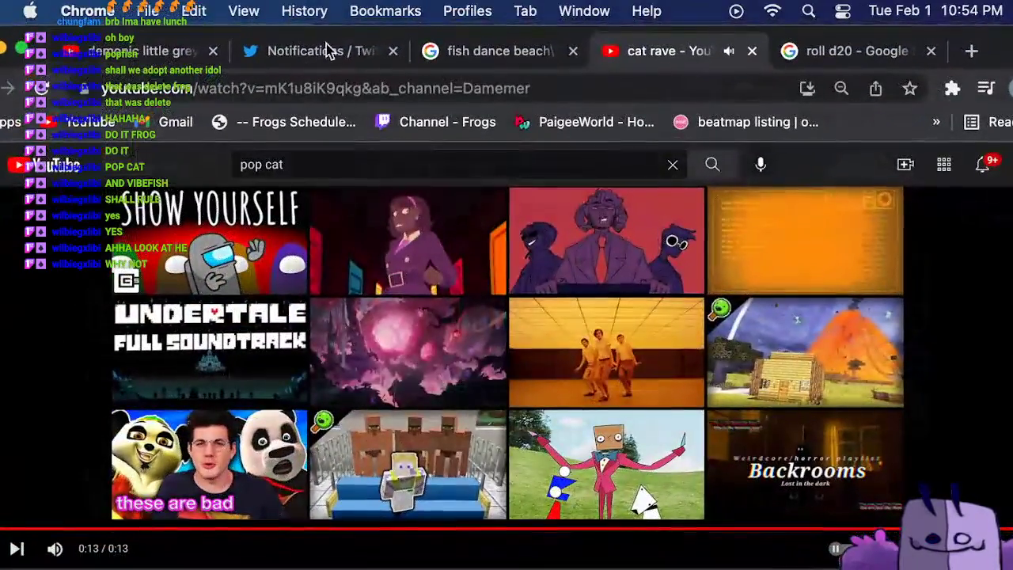
{"action": "mouse_move", "coordinate": [996, 41]}
{"action": "left_mouse_down"}
{"action": "mouse_move", "coordinate": [464, 147]}
{"action": "mouse_move", "coordinate": [2, 158]}
{"action": "left_mouse_up"}
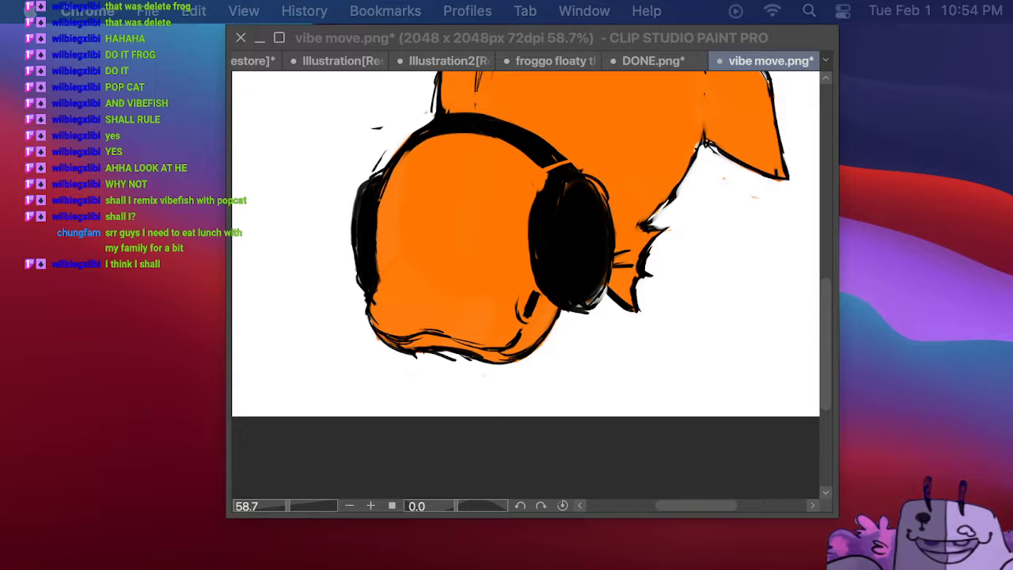
{"action": "left_click", "coordinate": [650, 195]}
{"action": "left_click_drag", "start_coordinate": [949, 148], "coordinate": [953, 130]}
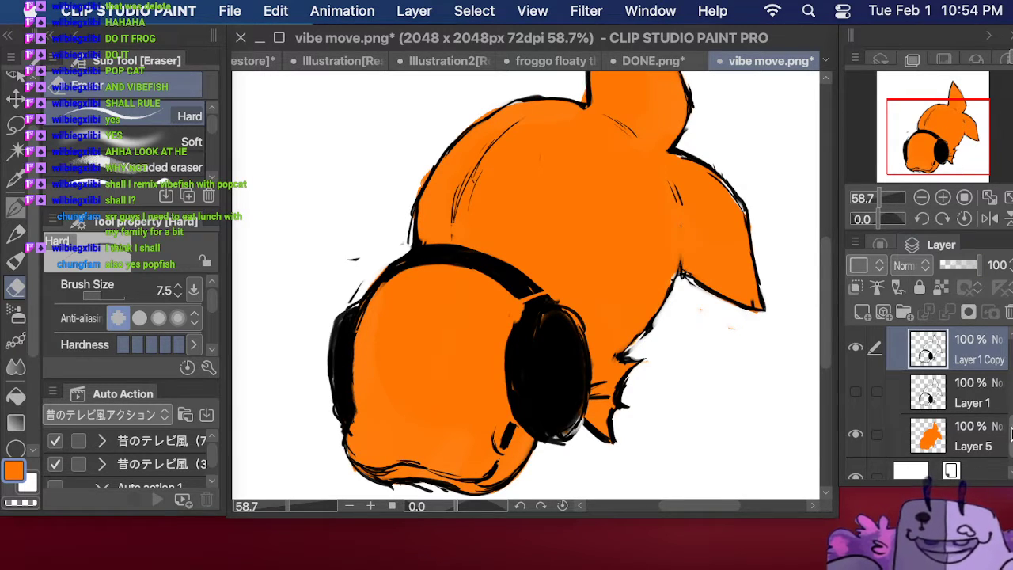
Step: Collapse Folder 1 and show Layer 2 with the goldfish reference photos beside the drawing
{"action": "scroll", "coordinate": [1005, 420], "scroll_direction": "down", "scroll_amount": 1}
{"action": "scroll", "coordinate": [950, 396], "scroll_direction": "up", "scroll_amount": 4}
{"action": "scroll", "coordinate": [950, 395], "scroll_direction": "down", "scroll_amount": 2}
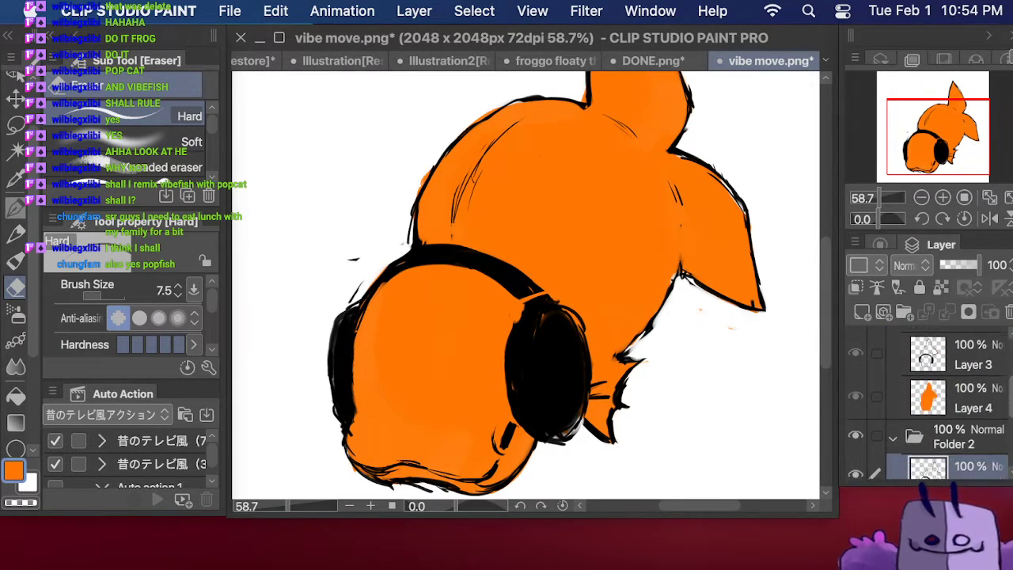
{"action": "scroll", "coordinate": [989, 380], "scroll_direction": "up", "scroll_amount": 3}
{"action": "left_click", "coordinate": [993, 372]}
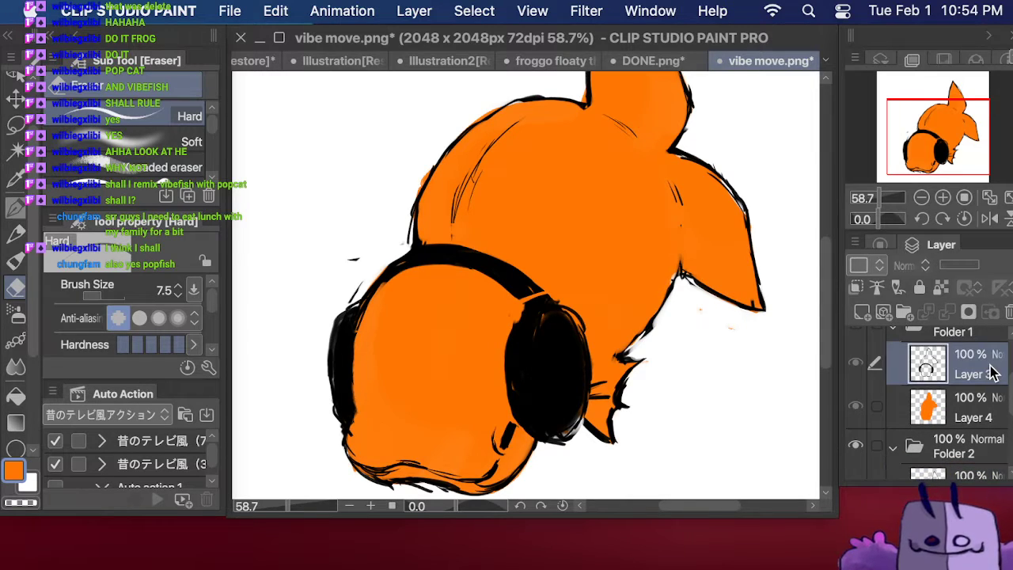
{"action": "scroll", "coordinate": [950, 396], "scroll_direction": "down", "scroll_amount": 3}
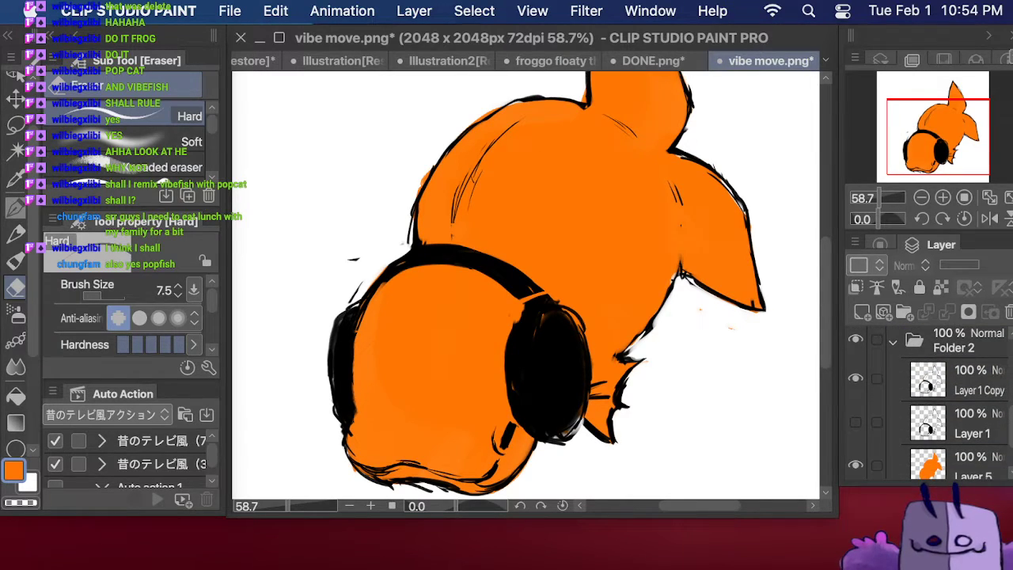
{"action": "left_click", "coordinate": [995, 457]}
{"action": "scroll", "coordinate": [928, 357], "scroll_direction": "up", "scroll_amount": 3}
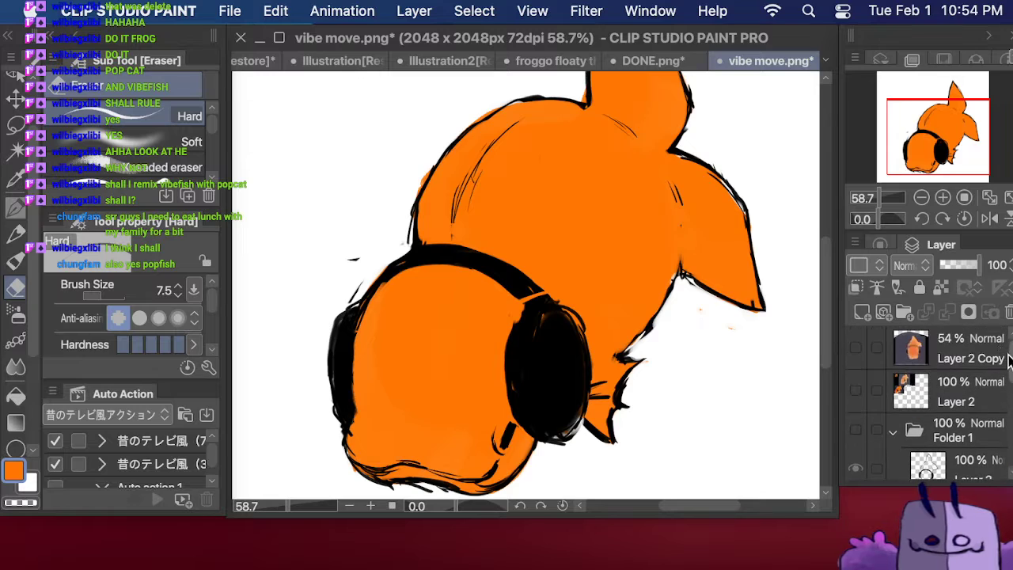
{"action": "left_click", "coordinate": [856, 390]}
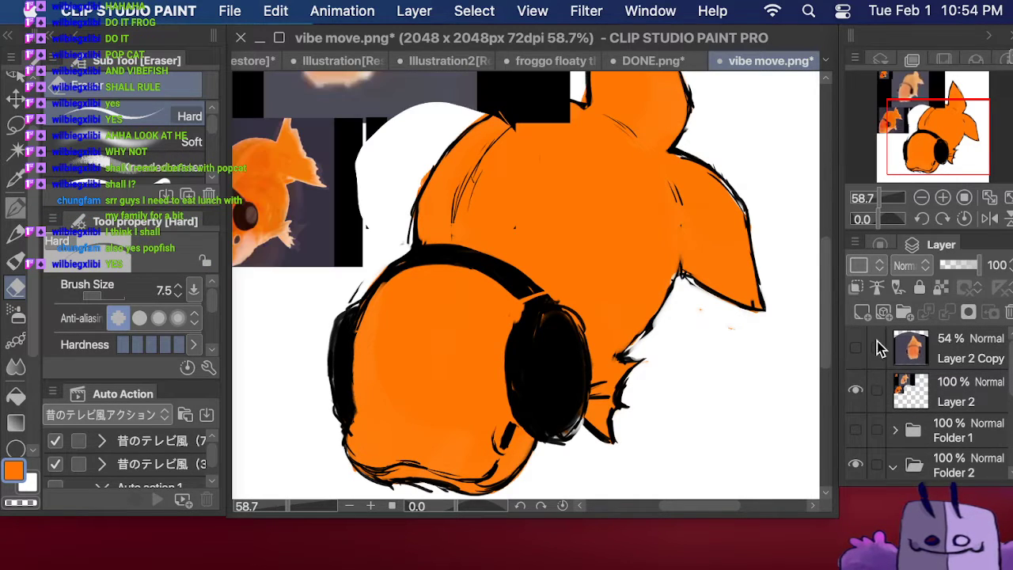
{"action": "left_click_drag", "start_coordinate": [885, 199], "coordinate": [877, 201]}
{"action": "left_click_drag", "start_coordinate": [897, 126], "coordinate": [899, 110]}
Step: Pick a pale yellow from the small goldfish reference photo and select the Fresh Salmon pen
{"action": "left_click", "coordinate": [15, 125]}
{"action": "left_click", "coordinate": [18, 182]}
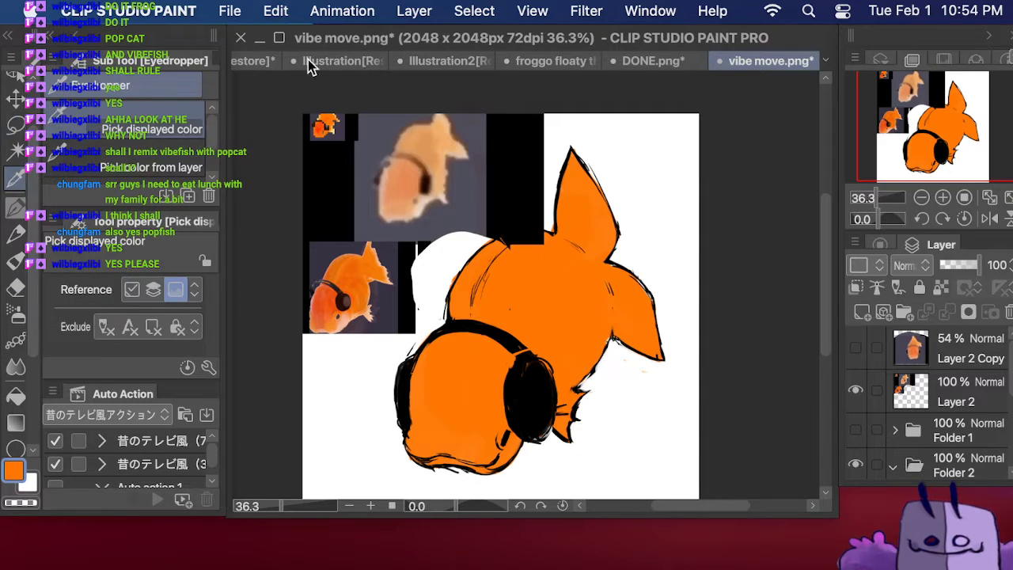
{"action": "left_click", "coordinate": [341, 124]}
{"action": "left_click", "coordinate": [15, 208]}
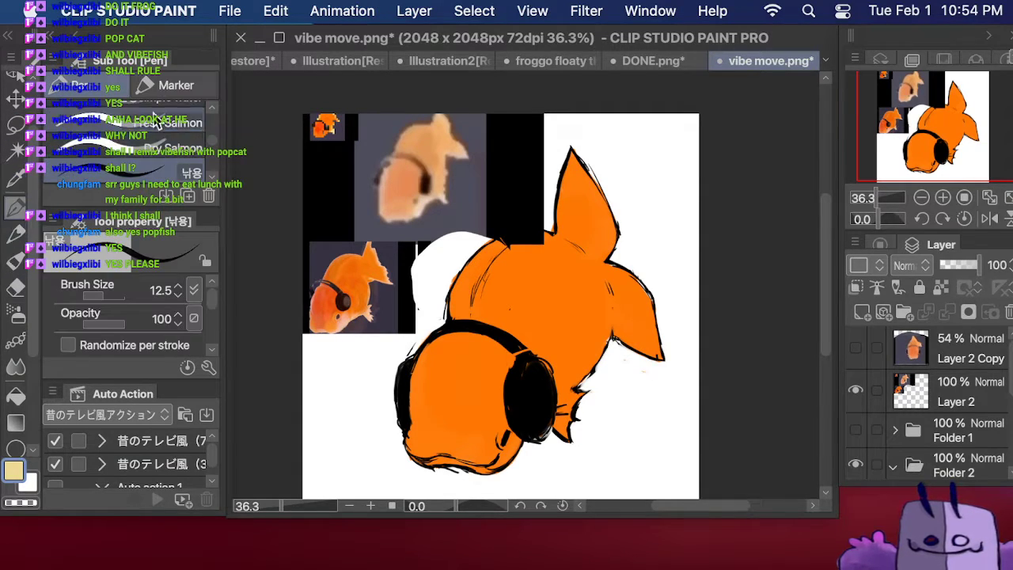
{"action": "left_click", "coordinate": [179, 130]}
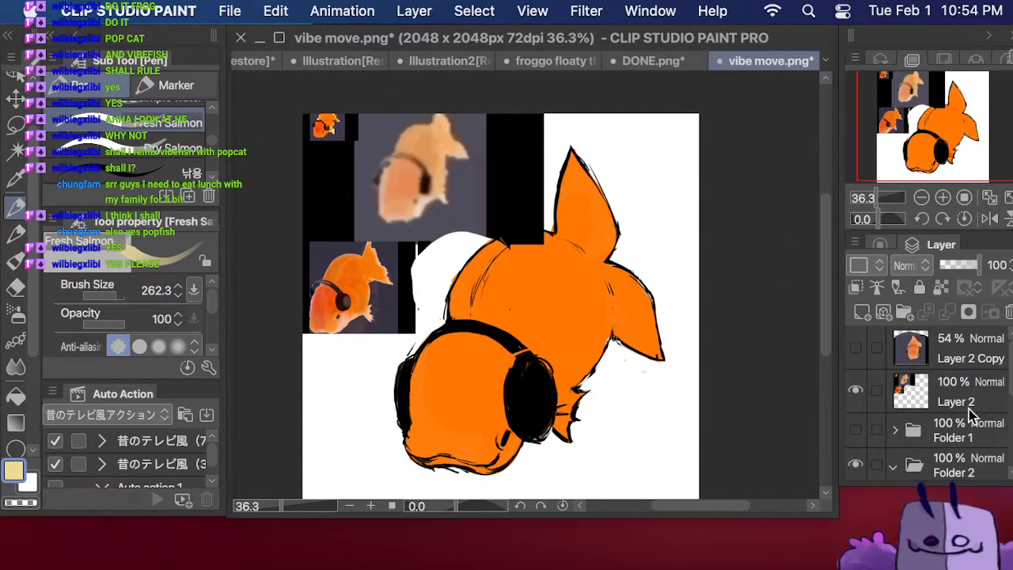
Step: Add a new layer above Layer 5 in Folder 2, undo the stray fin stroke, and clip the layer to the orange base
{"action": "left_click", "coordinate": [1010, 383]}
{"action": "scroll", "coordinate": [1010, 383], "scroll_direction": "down", "scroll_amount": 2}
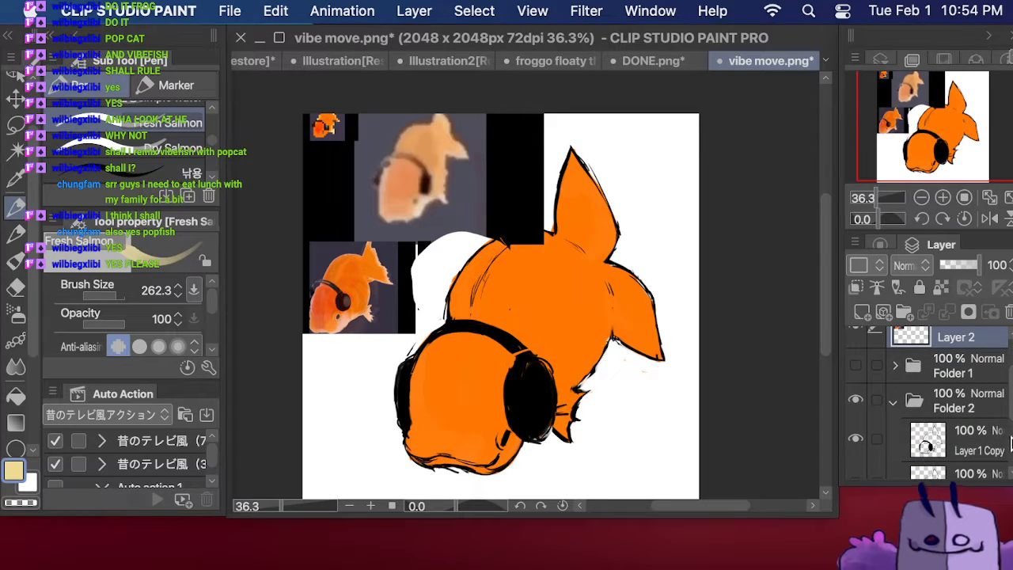
{"action": "scroll", "coordinate": [1010, 443], "scroll_direction": "down", "scroll_amount": 4}
{"action": "left_click", "coordinate": [981, 416]}
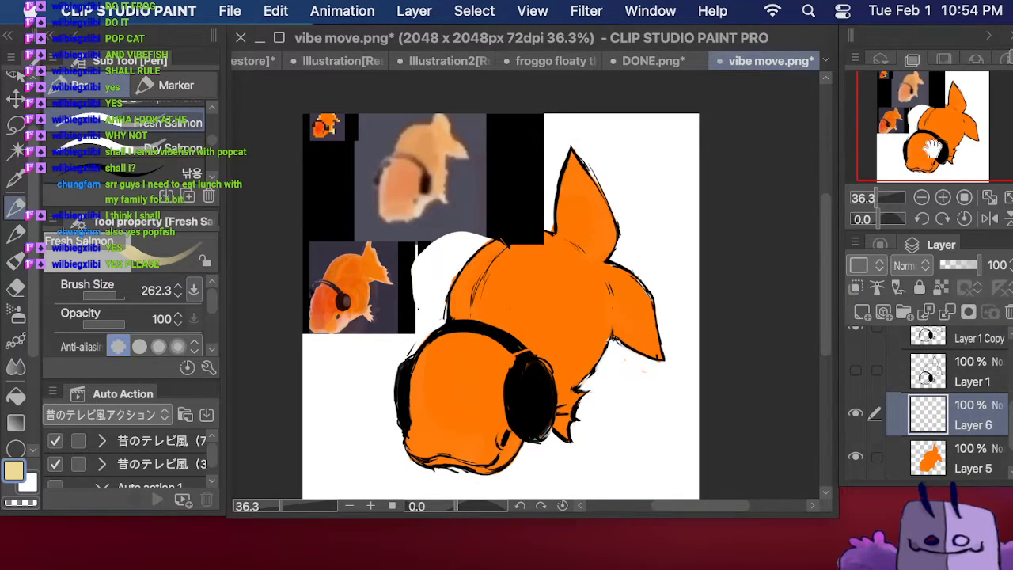
{"action": "left_click_drag", "start_coordinate": [933, 149], "coordinate": [936, 164]}
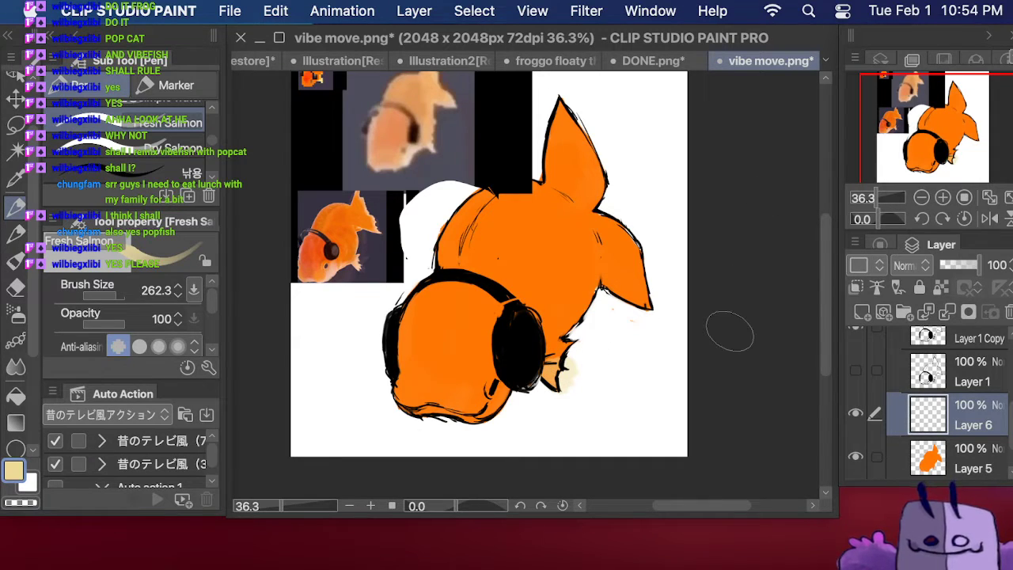
{"action": "key", "text": "super+z"}
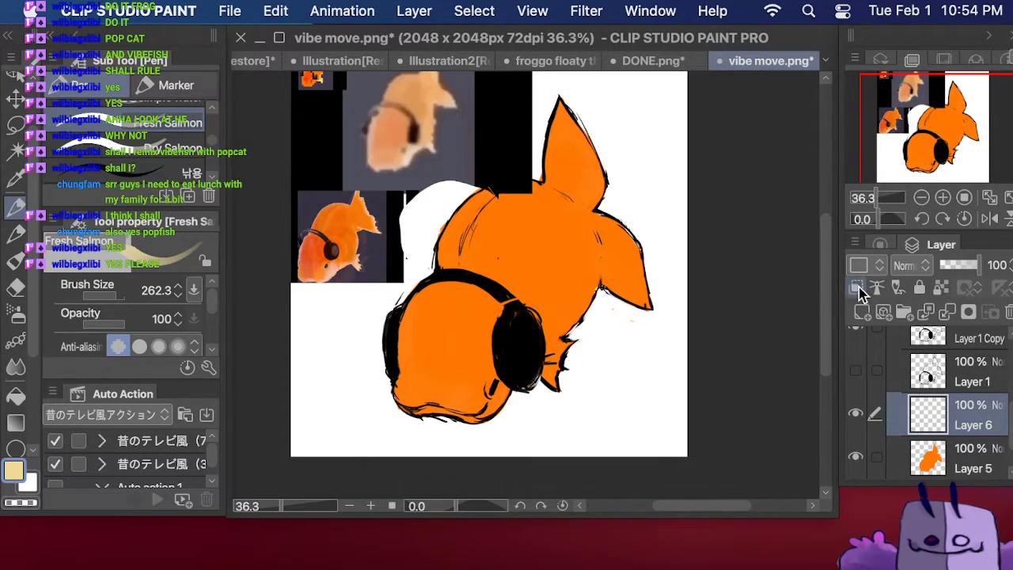
{"action": "left_click_drag", "start_coordinate": [944, 98], "coordinate": [950, 95]}
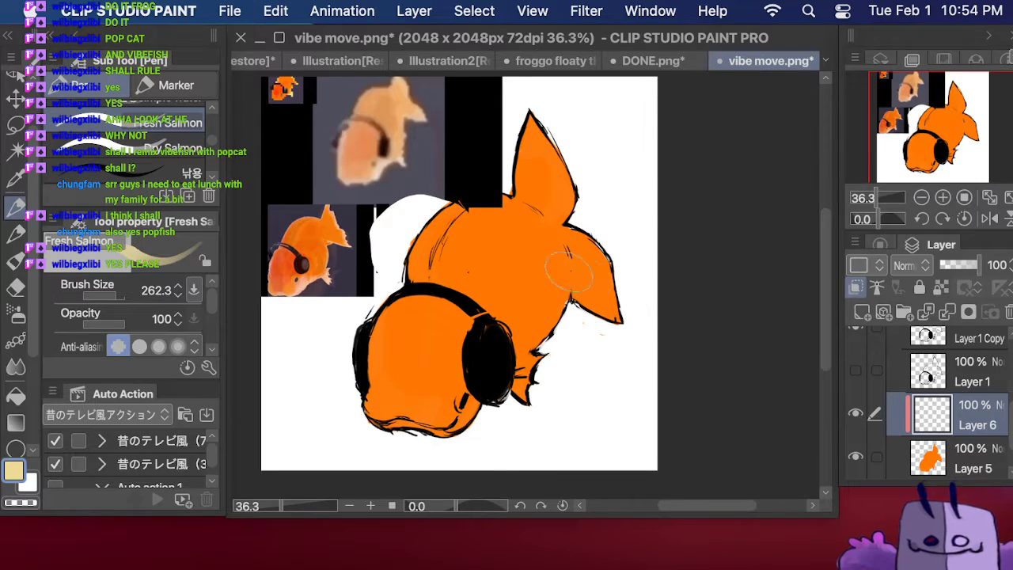
Step: Paint pale yellow on the side fin, chin and both tail fins with the Fresh Salmon pen at sizes 262.3 and 57.2
{"action": "mouse_move", "coordinate": [545, 387]}
{"action": "left_mouse_down"}
{"action": "mouse_move", "coordinate": [539, 365]}
{"action": "mouse_move", "coordinate": [529, 359]}
{"action": "mouse_move", "coordinate": [543, 353]}
{"action": "mouse_move", "coordinate": [515, 349]}
{"action": "mouse_move", "coordinate": [542, 347]}
{"action": "mouse_move", "coordinate": [536, 356]}
{"action": "mouse_move", "coordinate": [566, 336]}
{"action": "left_mouse_up"}
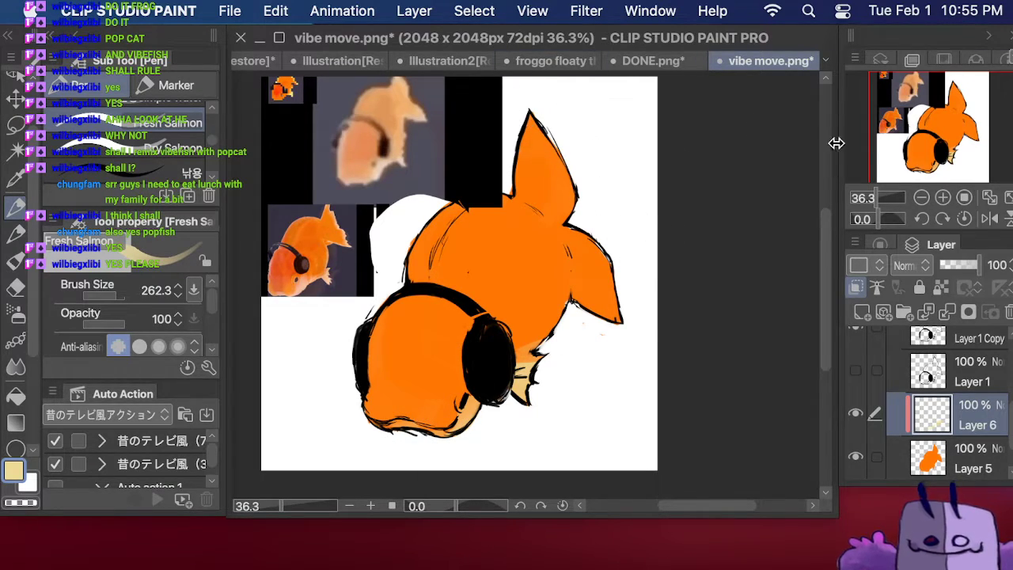
{"action": "left_click_drag", "start_coordinate": [924, 137], "coordinate": [926, 124]}
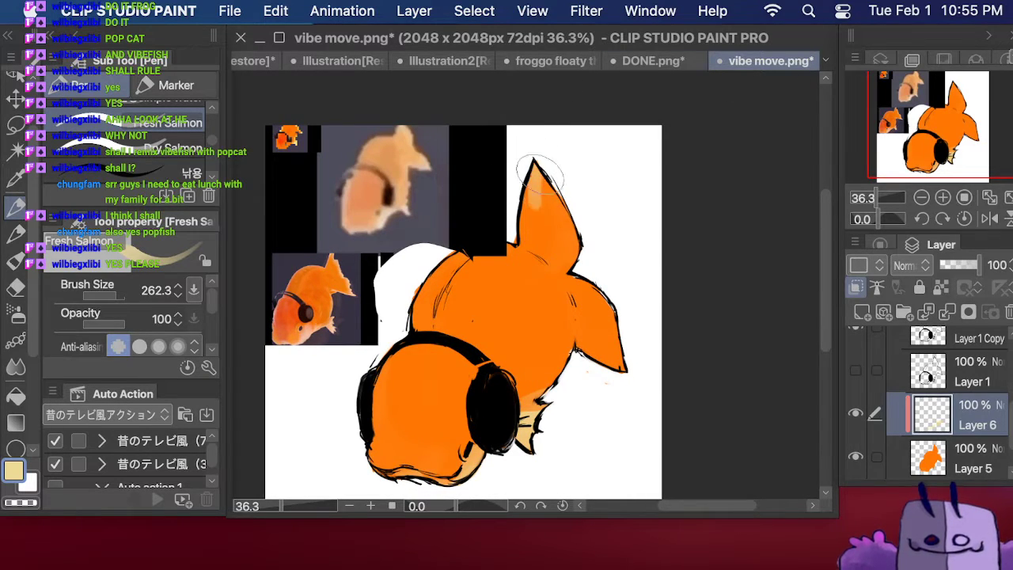
{"action": "left_click_drag", "start_coordinate": [561, 218], "coordinate": [571, 232]}
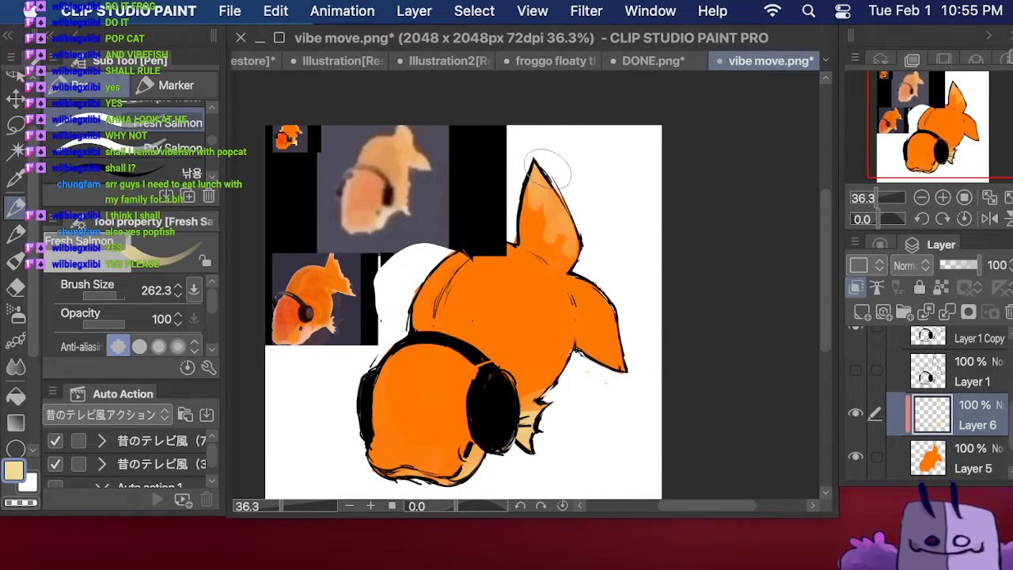
{"action": "mouse_move", "coordinate": [547, 170]}
{"action": "left_mouse_down"}
{"action": "mouse_move", "coordinate": [526, 209]}
{"action": "mouse_move", "coordinate": [540, 186]}
{"action": "mouse_move", "coordinate": [571, 218]}
{"action": "mouse_move", "coordinate": [570, 200]}
{"action": "mouse_move", "coordinate": [557, 196]}
{"action": "mouse_move", "coordinate": [578, 231]}
{"action": "left_mouse_up"}
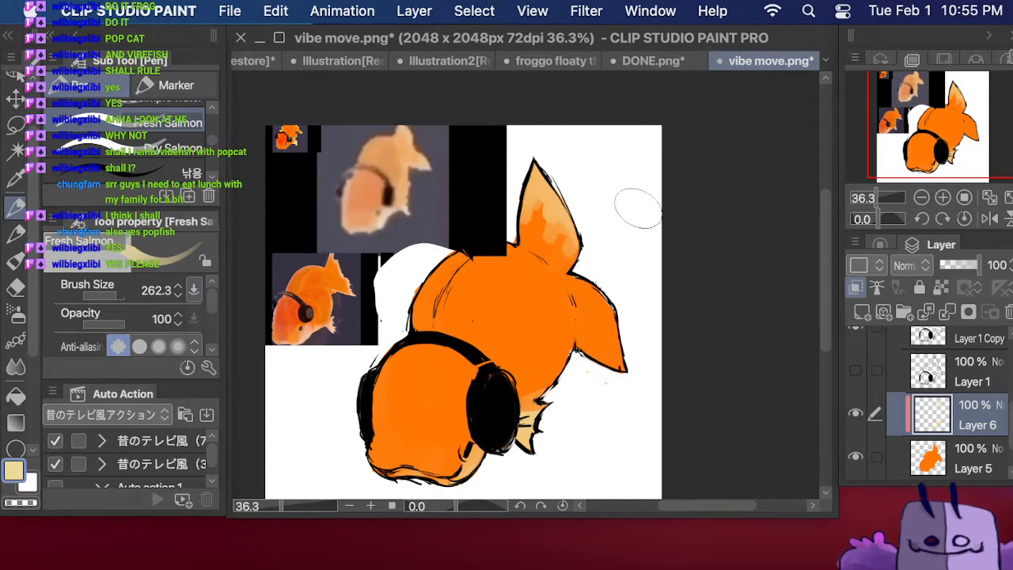
{"action": "mouse_move", "coordinate": [606, 362]}
{"action": "left_mouse_down"}
{"action": "mouse_move", "coordinate": [603, 296]}
{"action": "mouse_move", "coordinate": [619, 358]}
{"action": "mouse_move", "coordinate": [600, 352]}
{"action": "mouse_move", "coordinate": [618, 360]}
{"action": "mouse_move", "coordinate": [608, 303]}
{"action": "mouse_move", "coordinate": [625, 354]}
{"action": "left_mouse_up"}
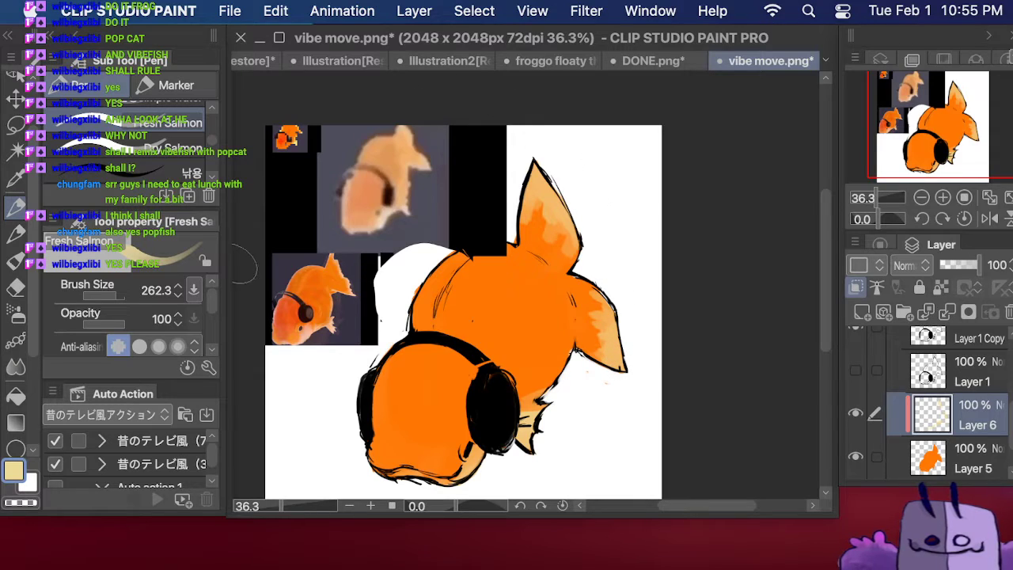
{"action": "left_click_drag", "start_coordinate": [129, 293], "coordinate": [111, 304]}
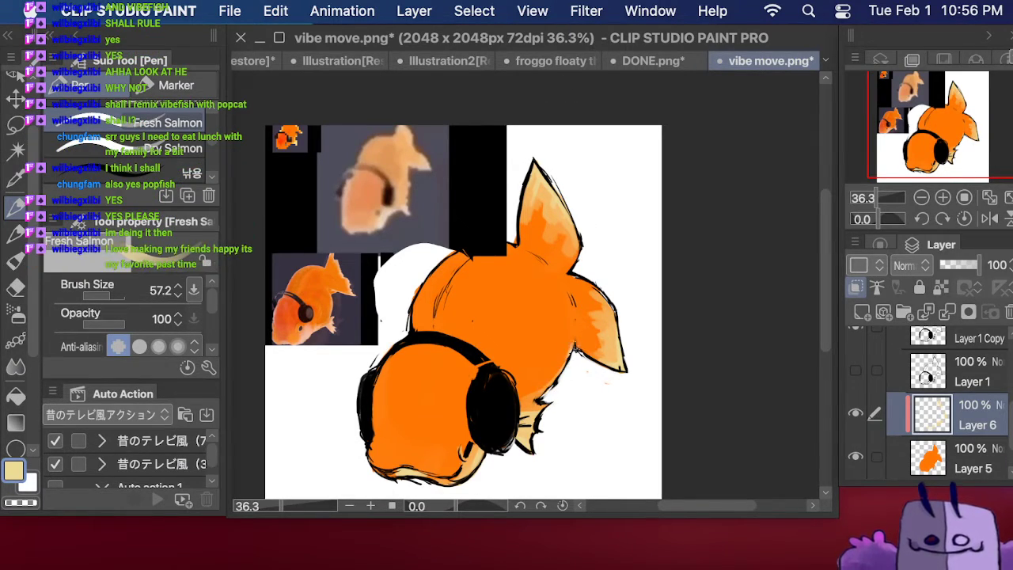
Step: Pick red-orange from the small reference fish and shade the face with the Fresh Salmon pen at sizes 122.4 and 338.1
{"action": "key", "text": "i"}
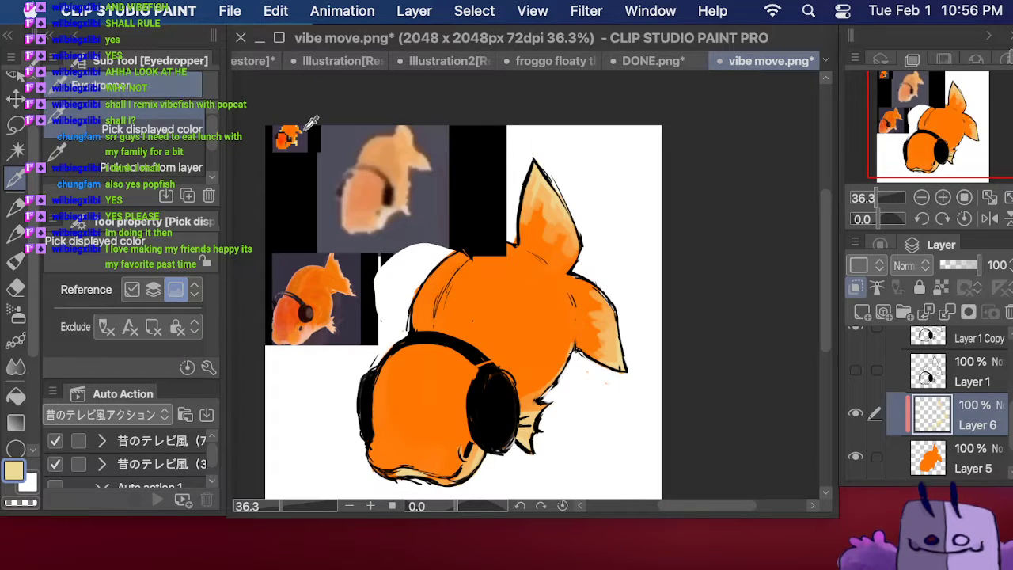
{"action": "left_click", "coordinate": [283, 143]}
{"action": "left_click", "coordinate": [15, 209]}
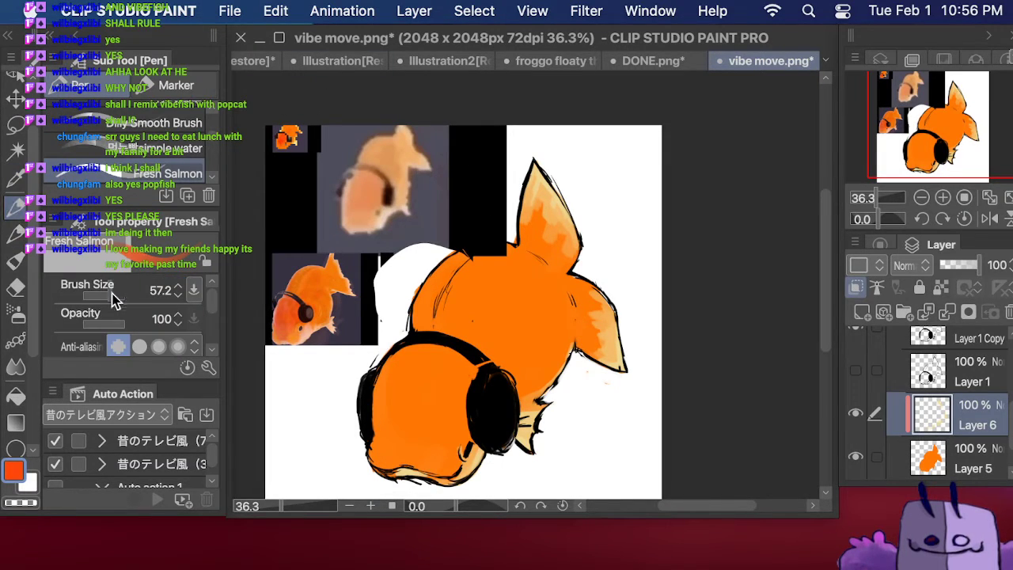
{"action": "left_click_drag", "start_coordinate": [108, 295], "coordinate": [112, 296]}
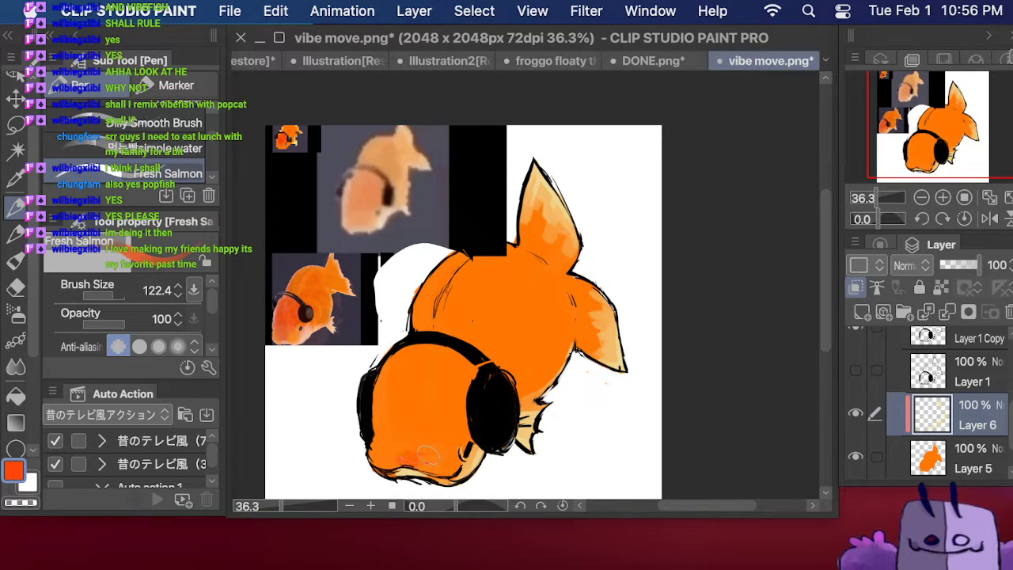
{"action": "left_click_drag", "start_coordinate": [108, 295], "coordinate": [118, 295]}
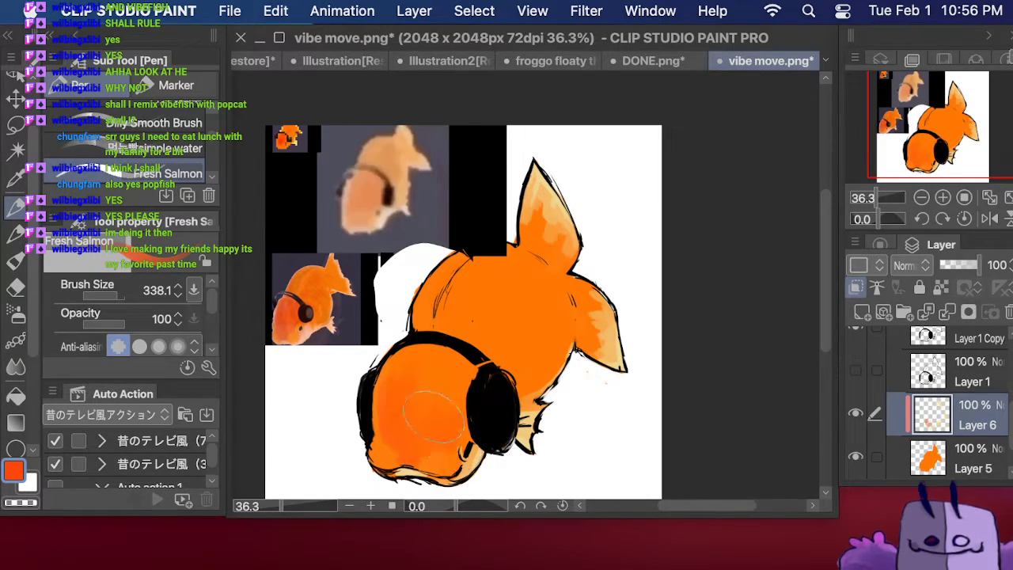
Step: Extend the red-orange shading across the face and over the upper tail fin with the Fresh Salmon pen at size 338.1
{"action": "mouse_move", "coordinate": [431, 419]}
{"action": "left_mouse_down"}
{"action": "mouse_move", "coordinate": [465, 358]}
{"action": "mouse_move", "coordinate": [440, 429]}
{"action": "mouse_move", "coordinate": [454, 423]}
{"action": "mouse_move", "coordinate": [430, 391]}
{"action": "mouse_move", "coordinate": [435, 351]}
{"action": "mouse_move", "coordinate": [418, 355]}
{"action": "mouse_move", "coordinate": [403, 412]}
{"action": "mouse_move", "coordinate": [405, 369]}
{"action": "mouse_move", "coordinate": [406, 423]}
{"action": "mouse_move", "coordinate": [401, 401]}
{"action": "mouse_move", "coordinate": [416, 443]}
{"action": "mouse_move", "coordinate": [397, 403]}
{"action": "mouse_move", "coordinate": [392, 423]}
{"action": "mouse_move", "coordinate": [426, 435]}
{"action": "left_mouse_up"}
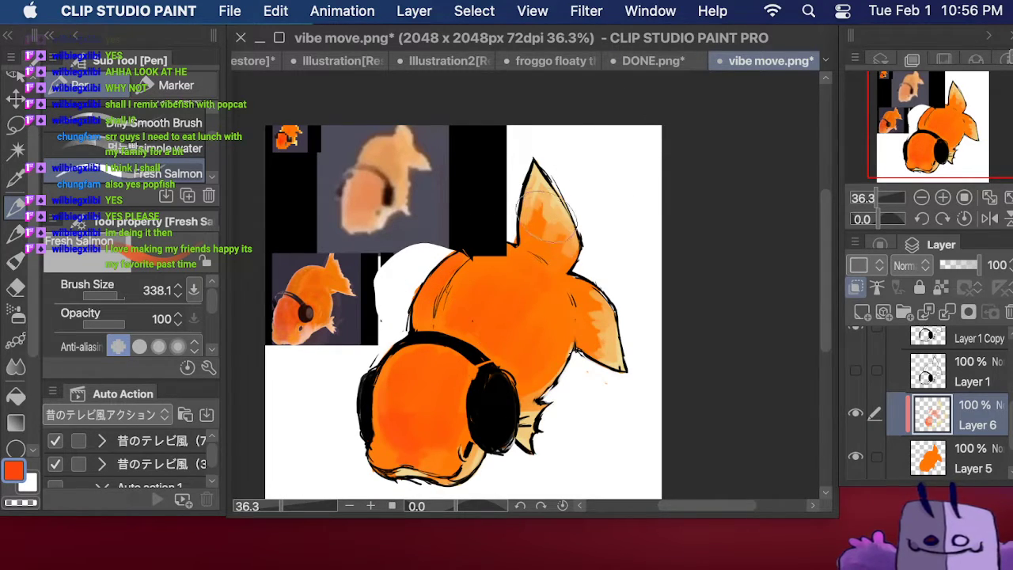
{"action": "left_click_drag", "start_coordinate": [542, 208], "coordinate": [580, 270]}
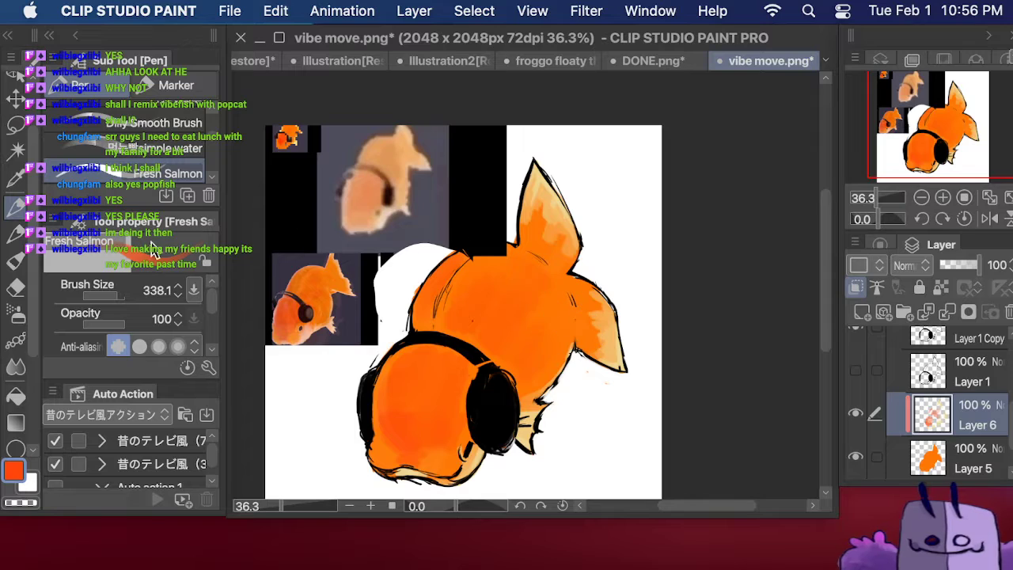
Step: Pick orange from the lower tail fin, blend it over both tail fins with the Fresh Salmon pen at size 338.1, and undo the last stroke
{"action": "left_click", "coordinate": [16, 179]}
{"action": "left_click", "coordinate": [584, 326]}
{"action": "left_click", "coordinate": [16, 208]}
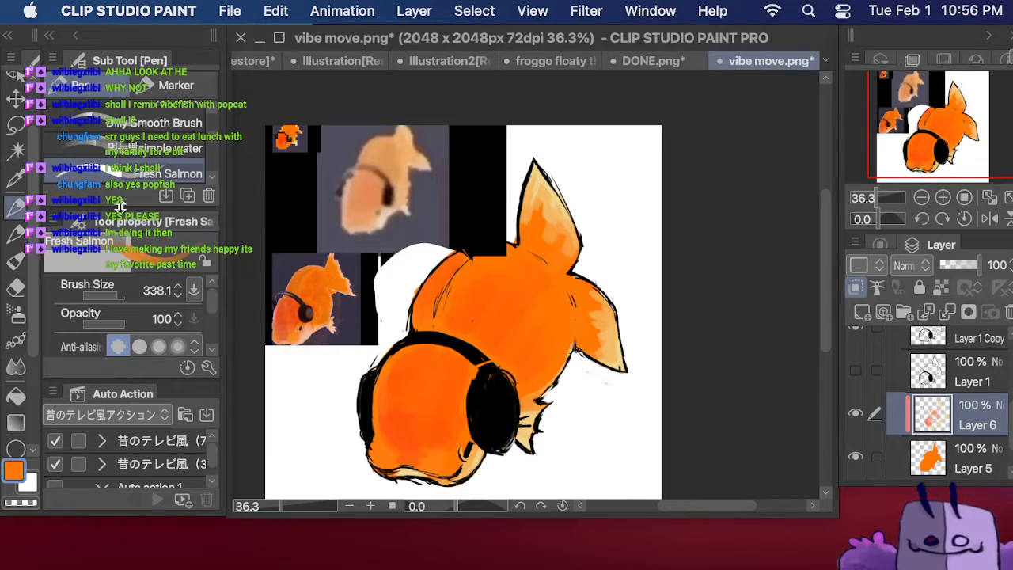
{"action": "mouse_move", "coordinate": [575, 318]}
{"action": "left_mouse_down"}
{"action": "mouse_move", "coordinate": [608, 352]}
{"action": "mouse_move", "coordinate": [591, 347]}
{"action": "mouse_move", "coordinate": [600, 355]}
{"action": "mouse_move", "coordinate": [586, 309]}
{"action": "mouse_move", "coordinate": [610, 329]}
{"action": "left_mouse_up"}
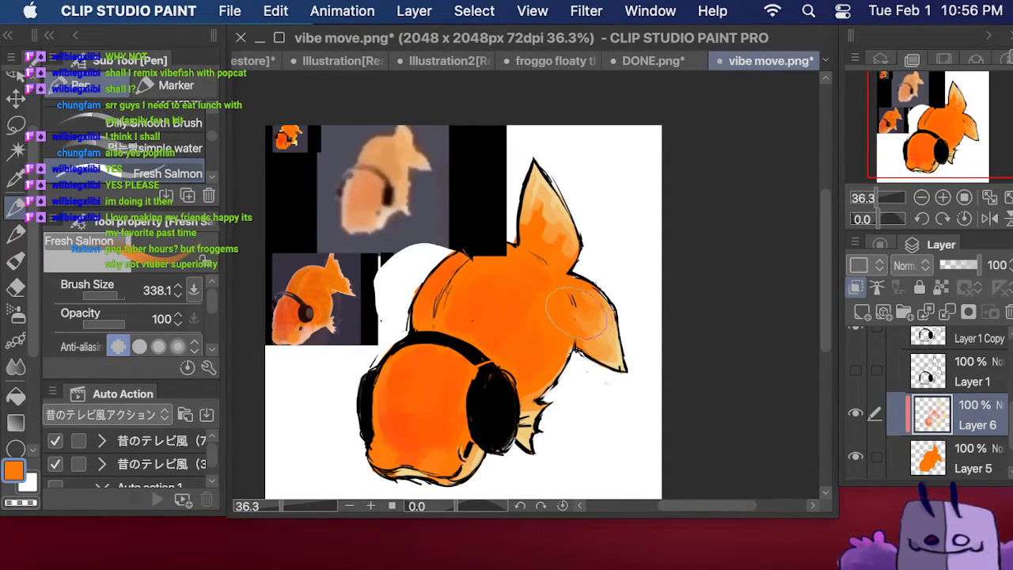
{"action": "mouse_move", "coordinate": [594, 305]}
{"action": "left_mouse_down"}
{"action": "mouse_move", "coordinate": [602, 317]}
{"action": "mouse_move", "coordinate": [590, 289]}
{"action": "mouse_move", "coordinate": [542, 358]}
{"action": "left_mouse_up"}
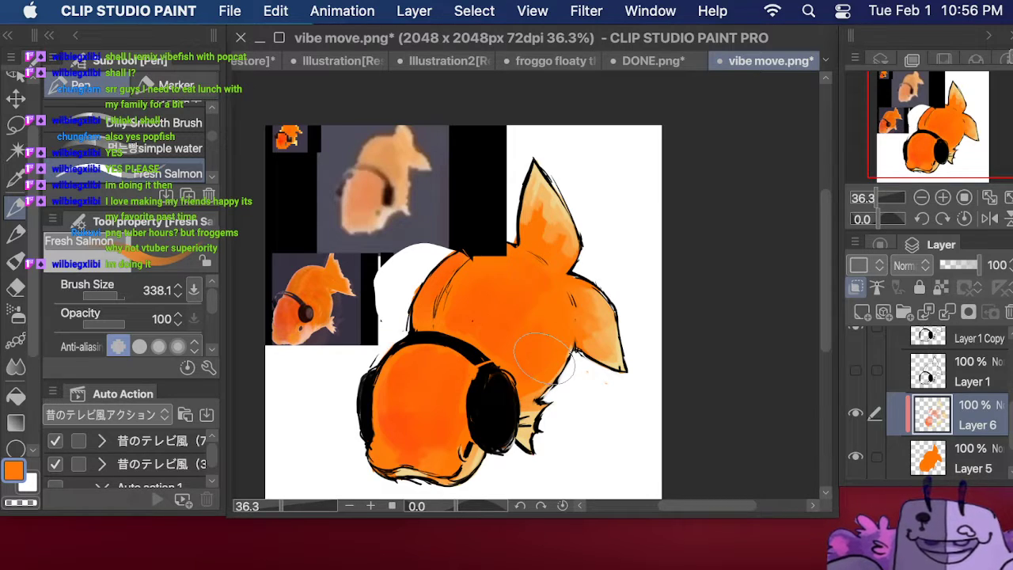
{"action": "mouse_move", "coordinate": [542, 358]}
{"action": "left_mouse_down"}
{"action": "mouse_move", "coordinate": [554, 200]}
{"action": "mouse_move", "coordinate": [530, 231]}
{"action": "mouse_move", "coordinate": [546, 197]}
{"action": "mouse_move", "coordinate": [524, 215]}
{"action": "mouse_move", "coordinate": [521, 204]}
{"action": "mouse_move", "coordinate": [572, 215]}
{"action": "mouse_move", "coordinate": [577, 315]}
{"action": "left_mouse_up"}
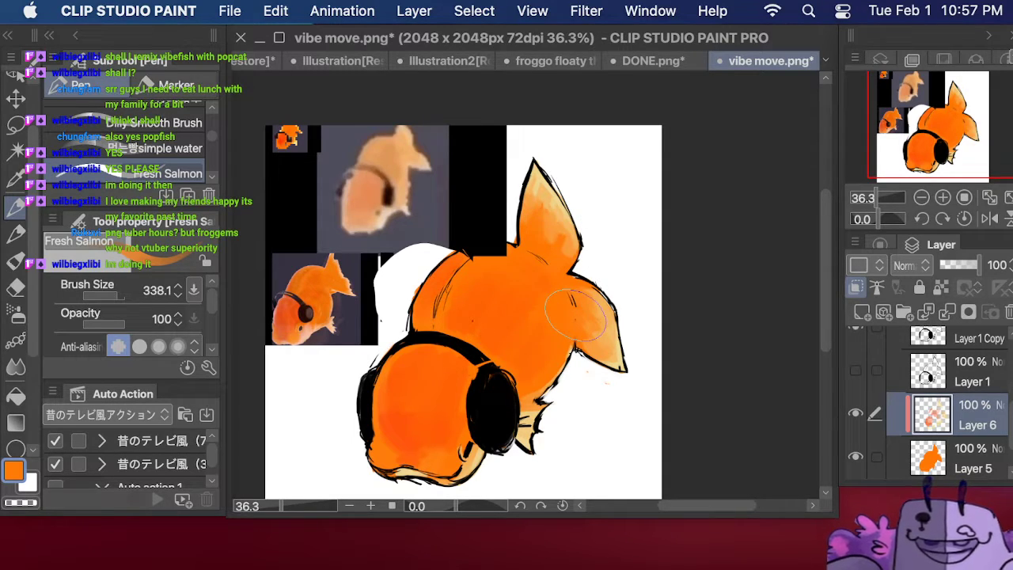
{"action": "left_click_drag", "start_coordinate": [577, 315], "coordinate": [590, 325]}
{"action": "key", "text": "Tab"}
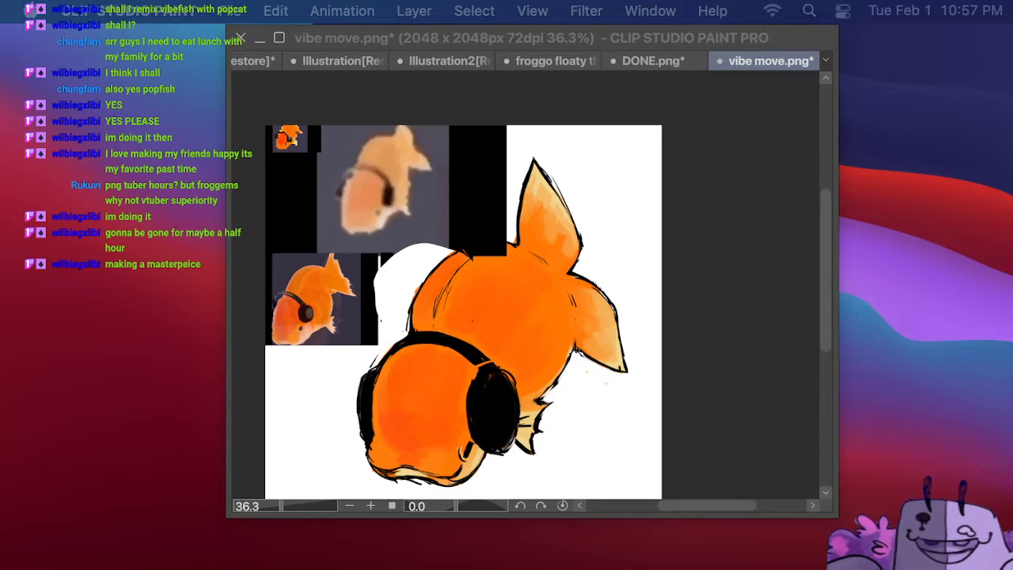
{"action": "left_click", "coordinate": [629, 252]}
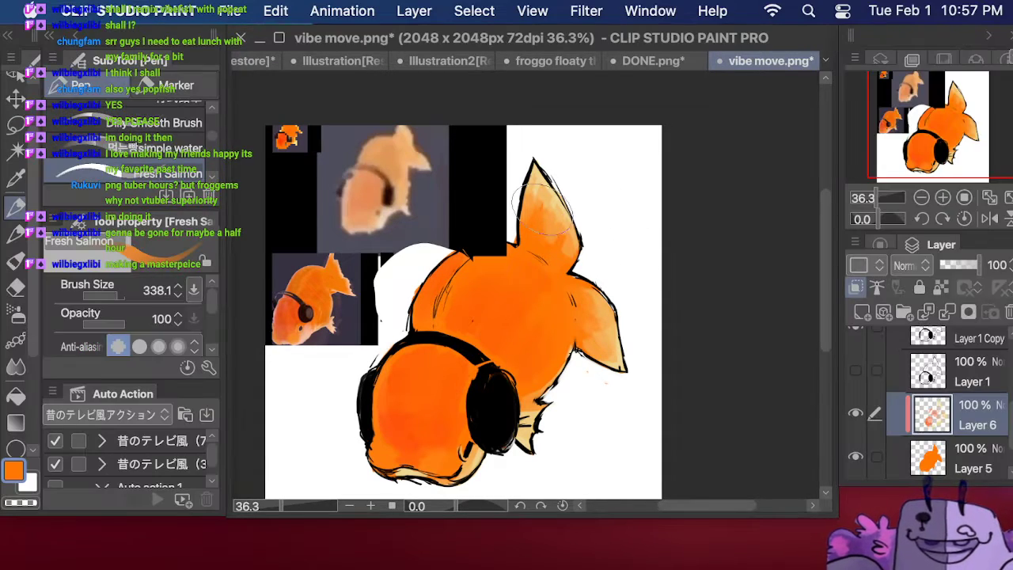
{"action": "key", "text": "super+z"}
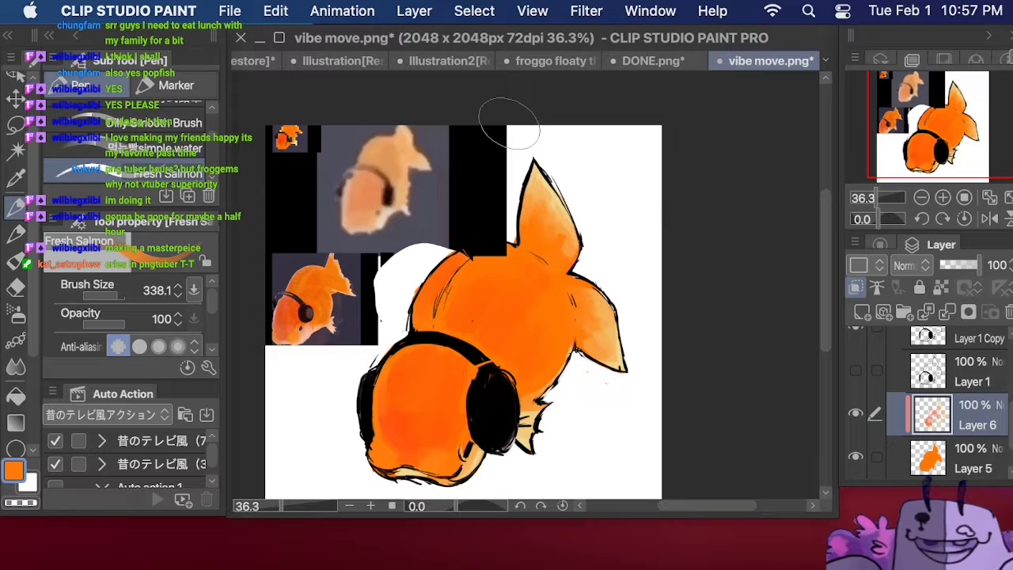
Step: Pick red-orange from the face and deepen the face shading with the Fresh Salmon pen, reducing its size to 95.0
{"action": "left_click", "coordinate": [15, 178]}
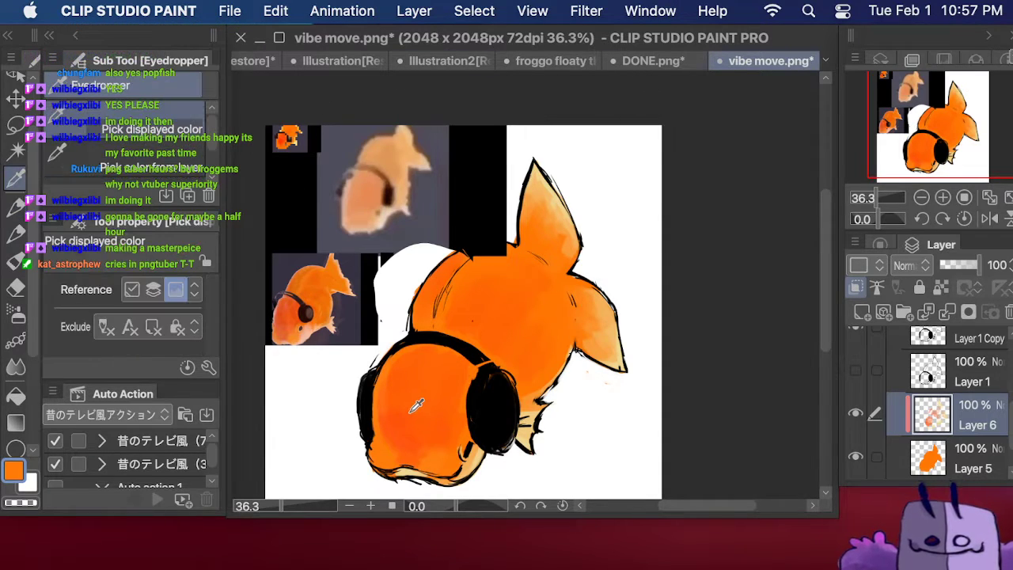
{"action": "left_click", "coordinate": [418, 405]}
{"action": "key", "text": "p"}
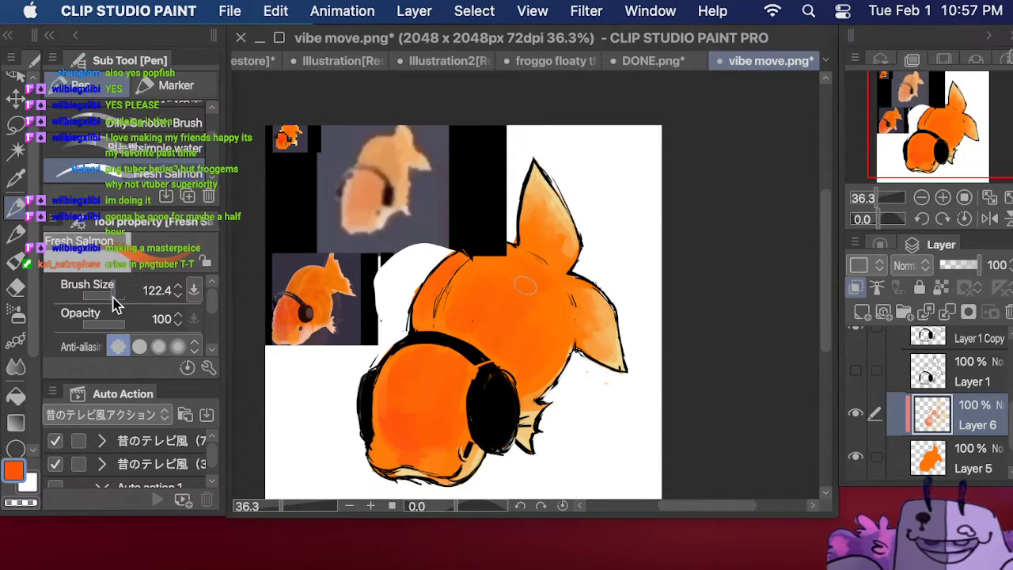
{"action": "left_click", "coordinate": [113, 299]}
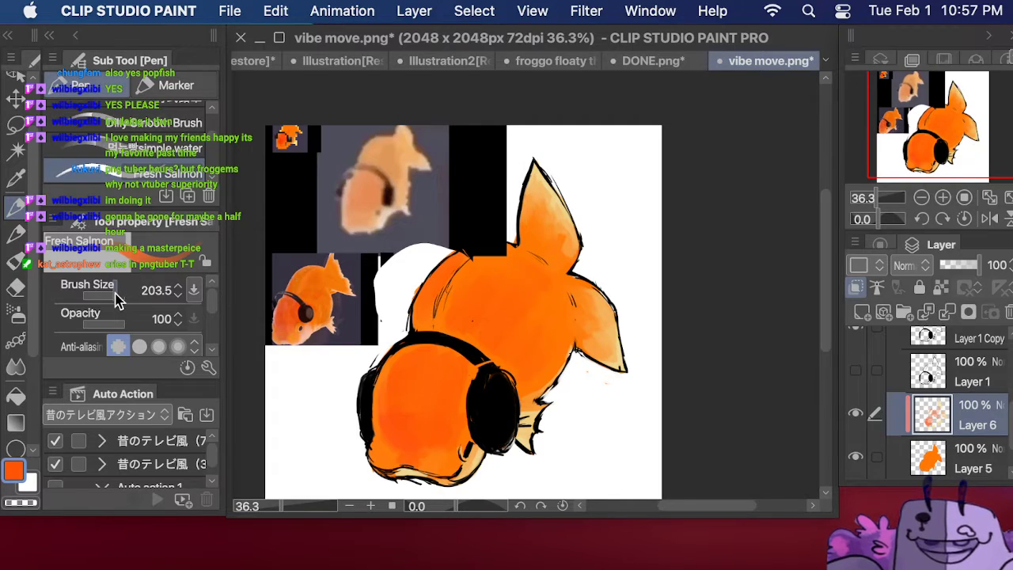
{"action": "left_click", "coordinate": [110, 298]}
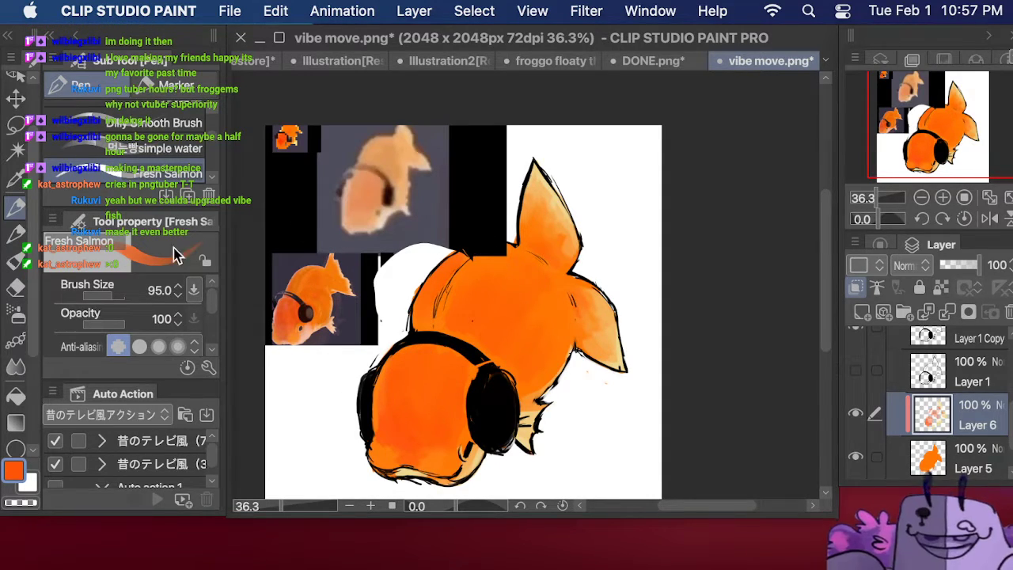
Step: Pick orange from the goldfish's back and blend it over the lower face with the Fresh Salmon pen at size 203.5
{"action": "key", "text": "i"}
{"action": "left_click", "coordinate": [445, 301]}
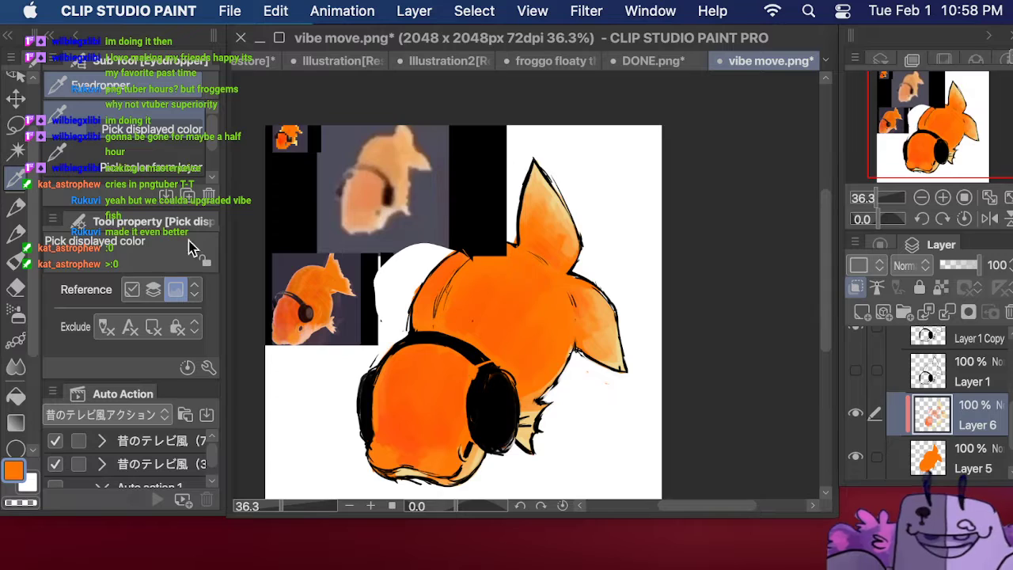
{"action": "key", "text": "p"}
{"action": "left_click", "coordinate": [116, 294]}
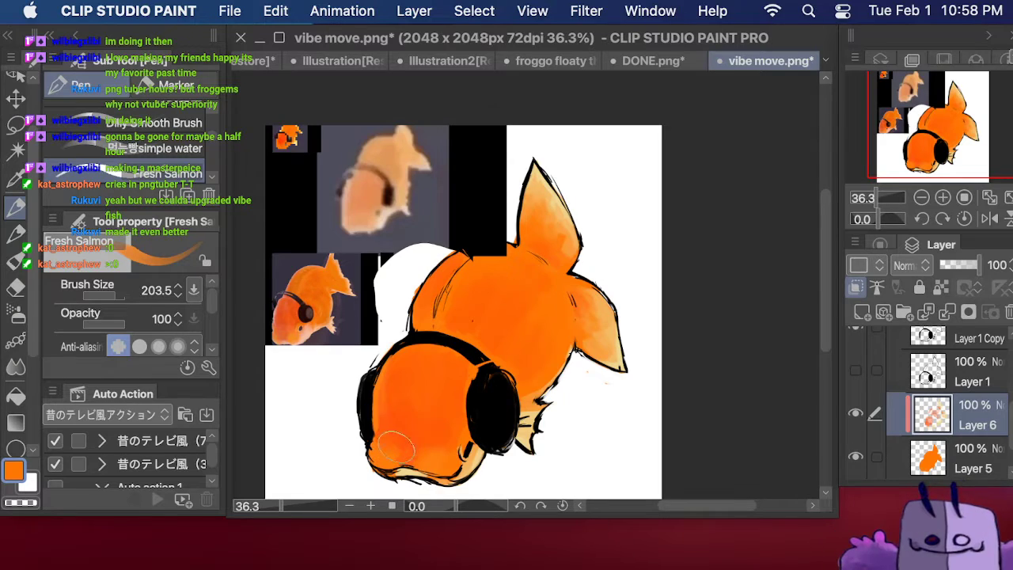
{"action": "mouse_move", "coordinate": [392, 459]}
{"action": "left_mouse_down"}
{"action": "mouse_move", "coordinate": [426, 460]}
{"action": "mouse_move", "coordinate": [434, 436]}
{"action": "left_mouse_up"}
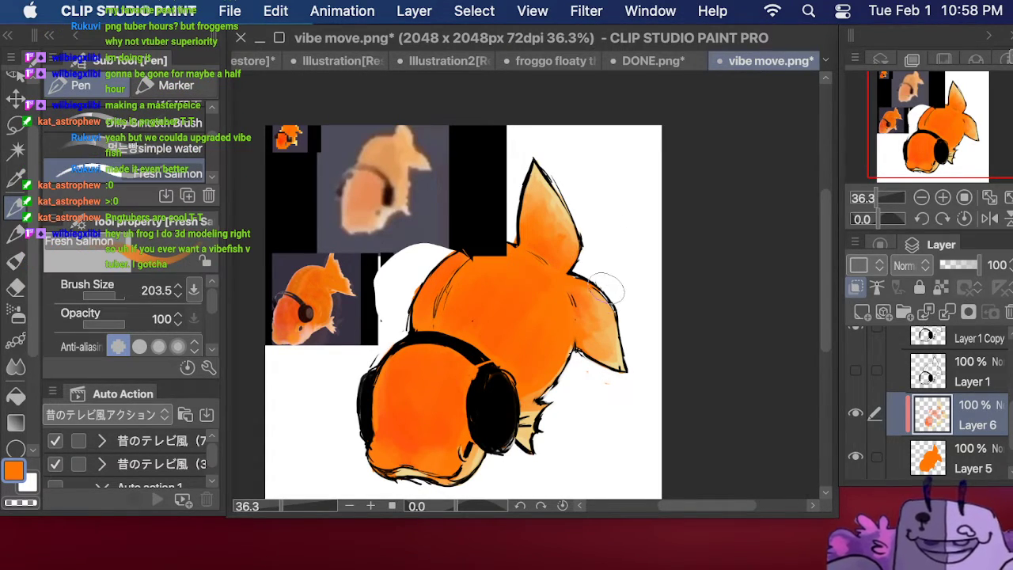
Step: Pick pale yellow from the side fin, set the Fresh Salmon pen to size 57.2, and pick a deeper orange from the artwork
{"action": "left_click", "coordinate": [16, 178]}
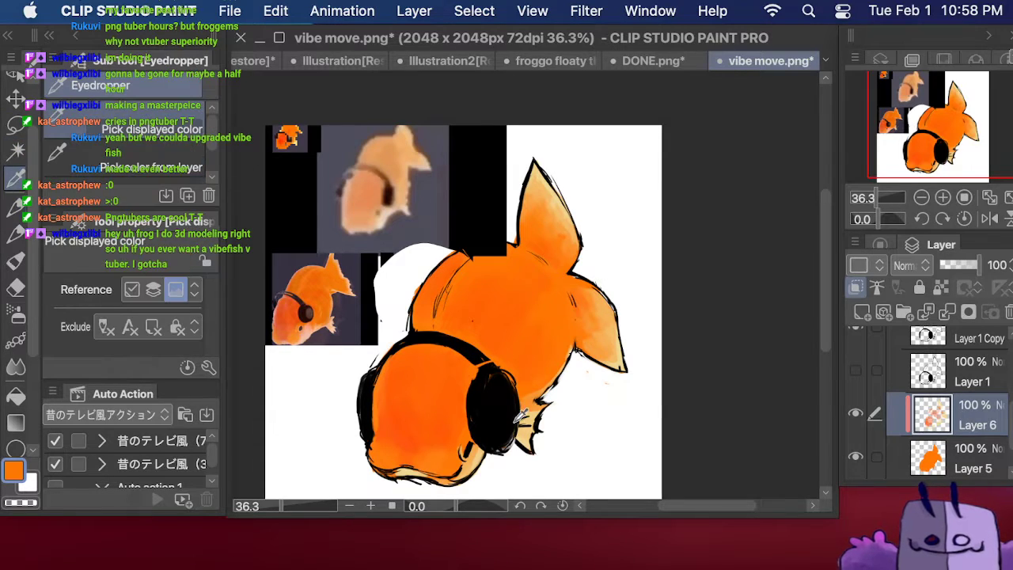
{"action": "left_click", "coordinate": [523, 427]}
{"action": "left_click", "coordinate": [16, 208]}
{"action": "left_click", "coordinate": [109, 296]}
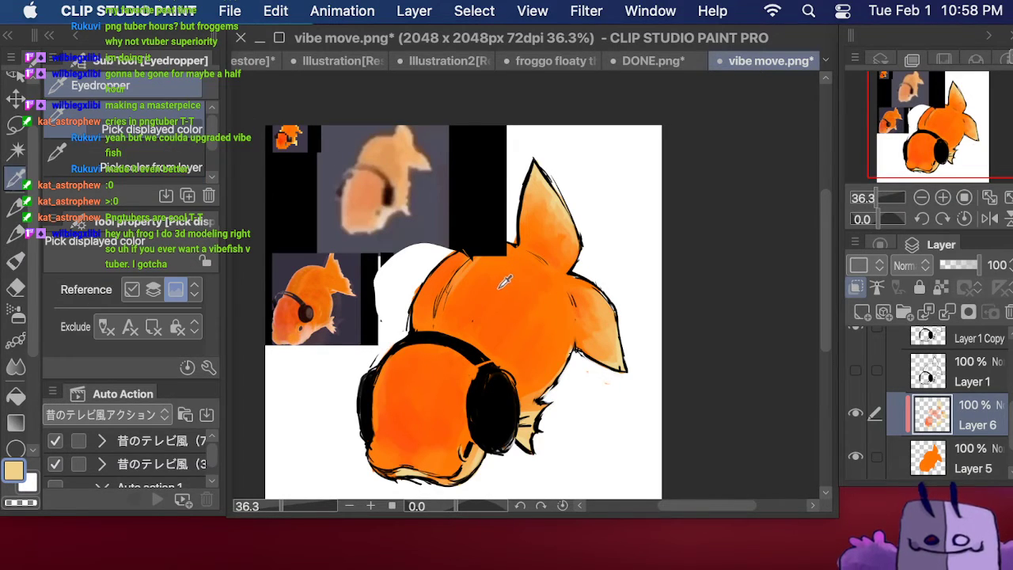
{"action": "left_click", "coordinate": [506, 231], "text": "alt"}
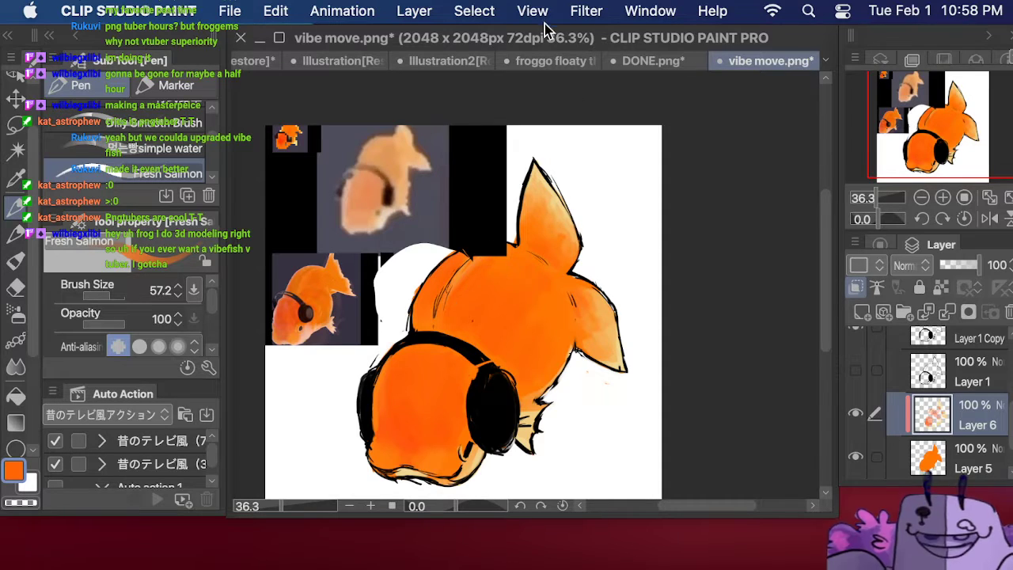
Step: Hide the reference photos on Layer 2 to leave only the painted goldfish
{"action": "scroll", "coordinate": [985, 418], "scroll_direction": "up", "scroll_amount": 3}
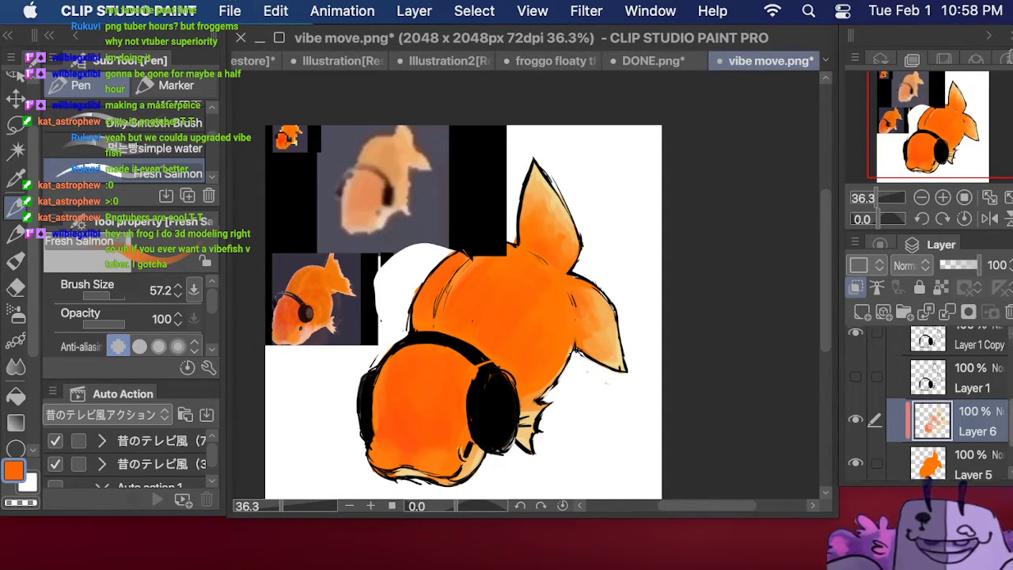
{"action": "left_click", "coordinate": [855, 388]}
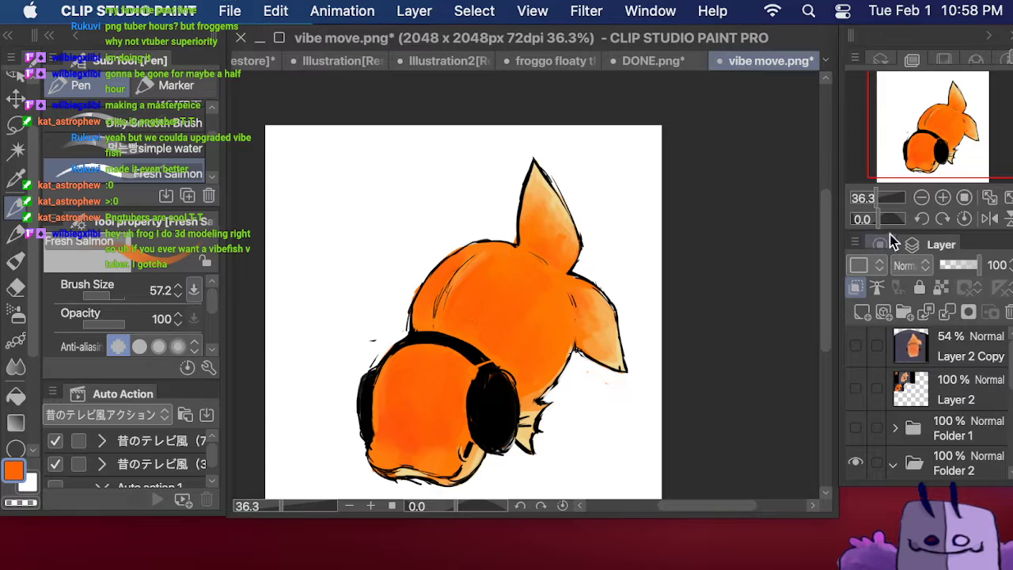
{"action": "scroll", "coordinate": [304, 173], "scroll_direction": "down", "scroll_amount": 3}
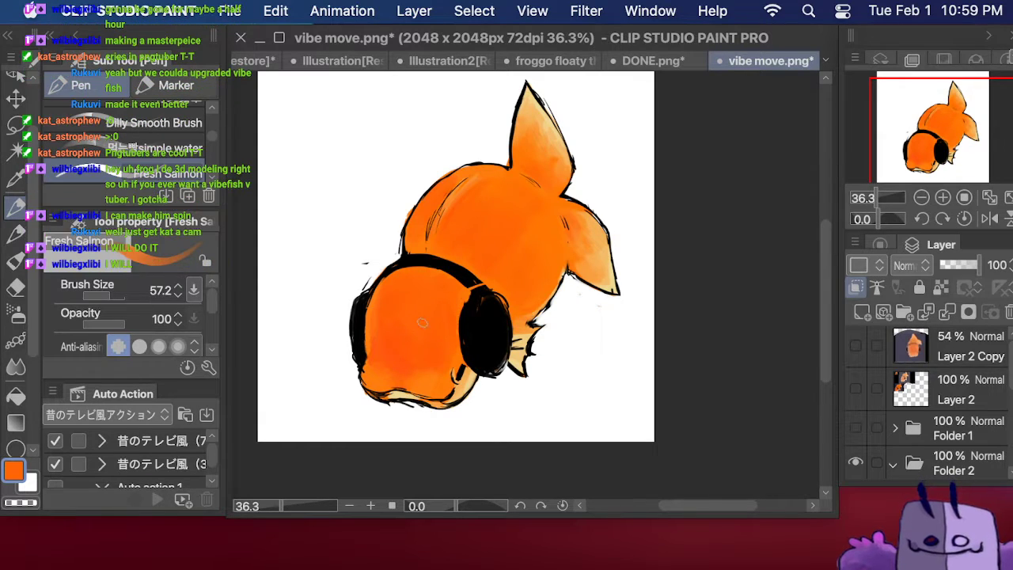
Step: Pick orange from the middle of the face and set the Fresh Salmon pen to size 157.8
{"action": "key", "text": "i"}
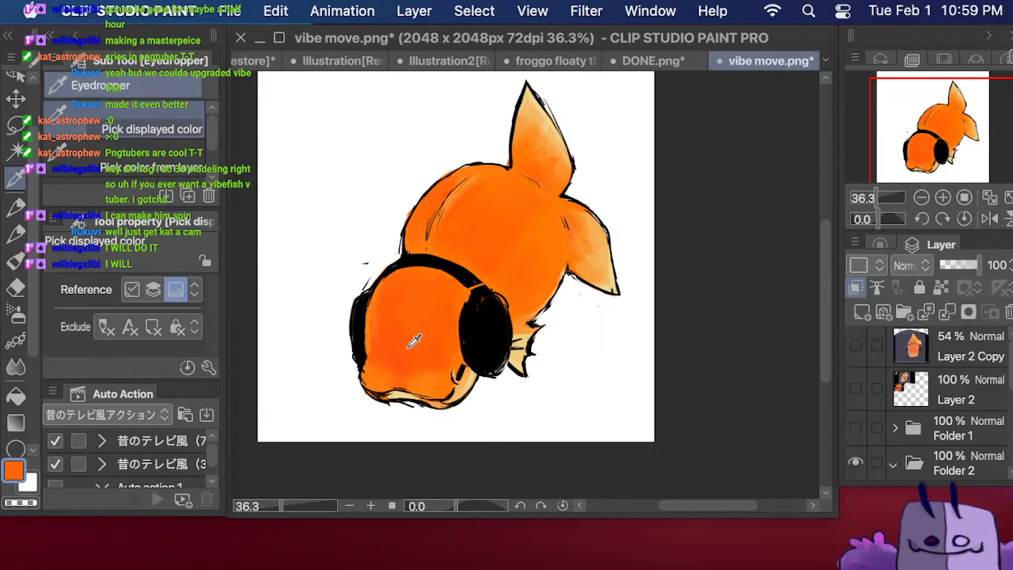
{"action": "left_click", "coordinate": [15, 207]}
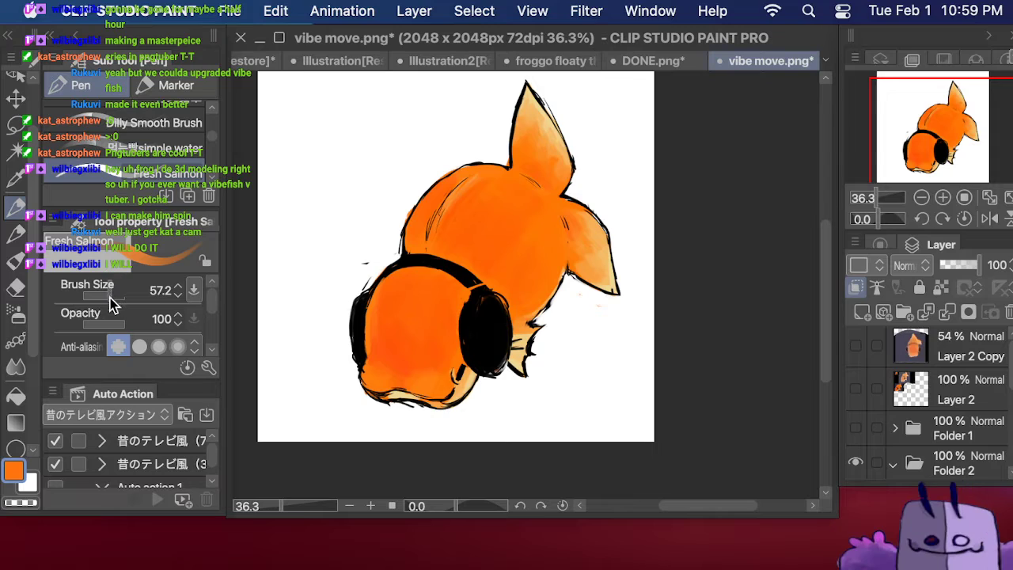
{"action": "left_click_drag", "start_coordinate": [108, 297], "coordinate": [114, 297]}
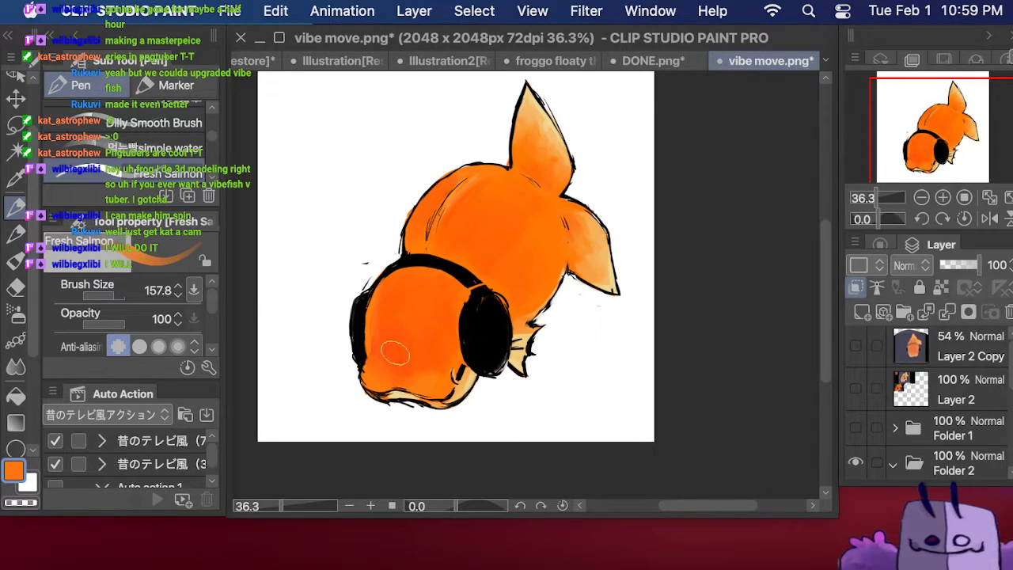
Step: Pick pale yellow from the mouth edge, replace it with a light orange from the chin, and set the Fresh Salmon pen to size 73.7
{"action": "left_click", "coordinate": [24, 174]}
{"action": "left_click", "coordinate": [410, 387]}
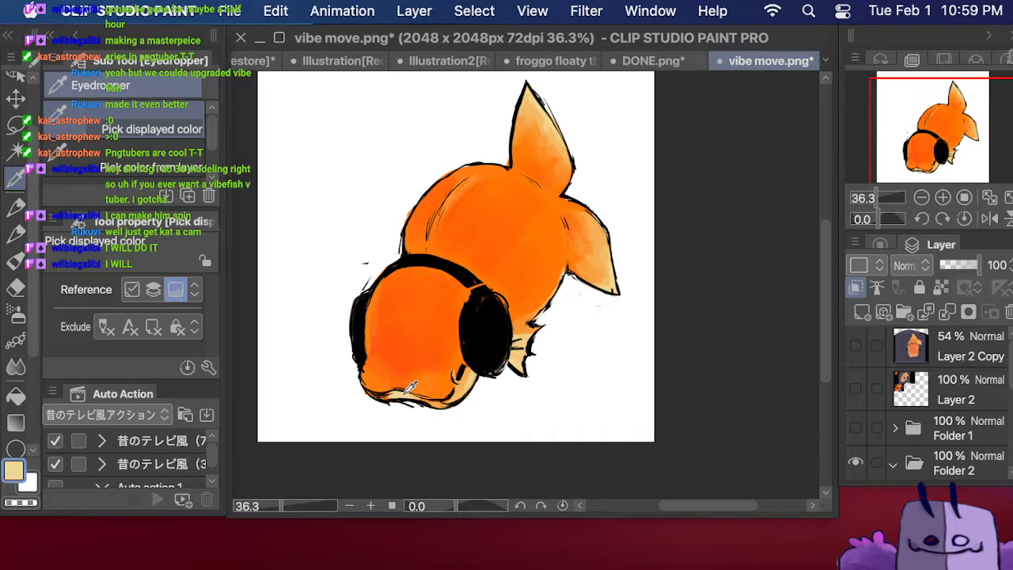
{"action": "left_click", "coordinate": [16, 209]}
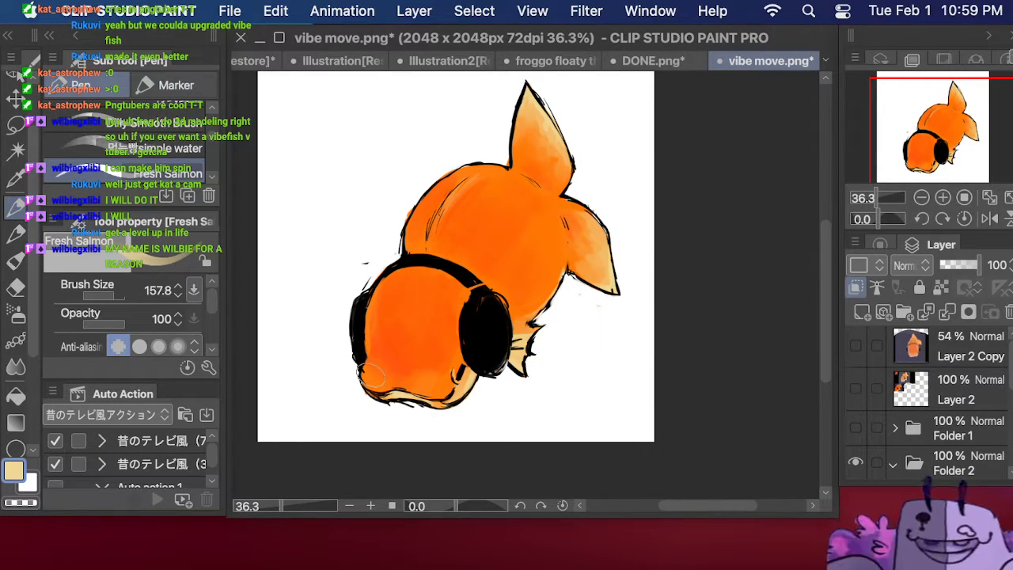
{"action": "key", "text": "i"}
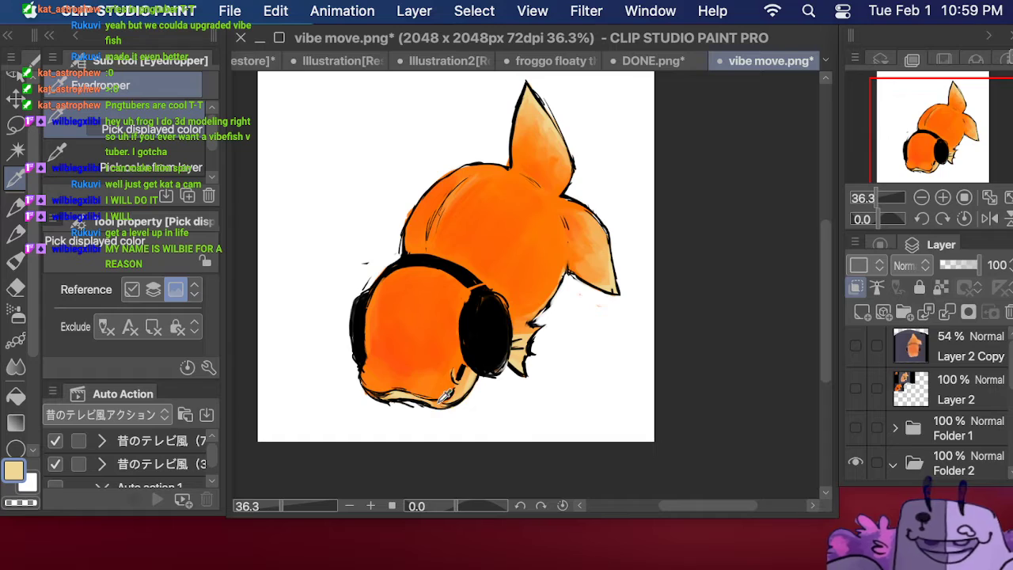
{"action": "left_click", "coordinate": [430, 396]}
{"action": "left_click", "coordinate": [15, 208]}
{"action": "left_click_drag", "start_coordinate": [117, 296], "coordinate": [109, 294]}
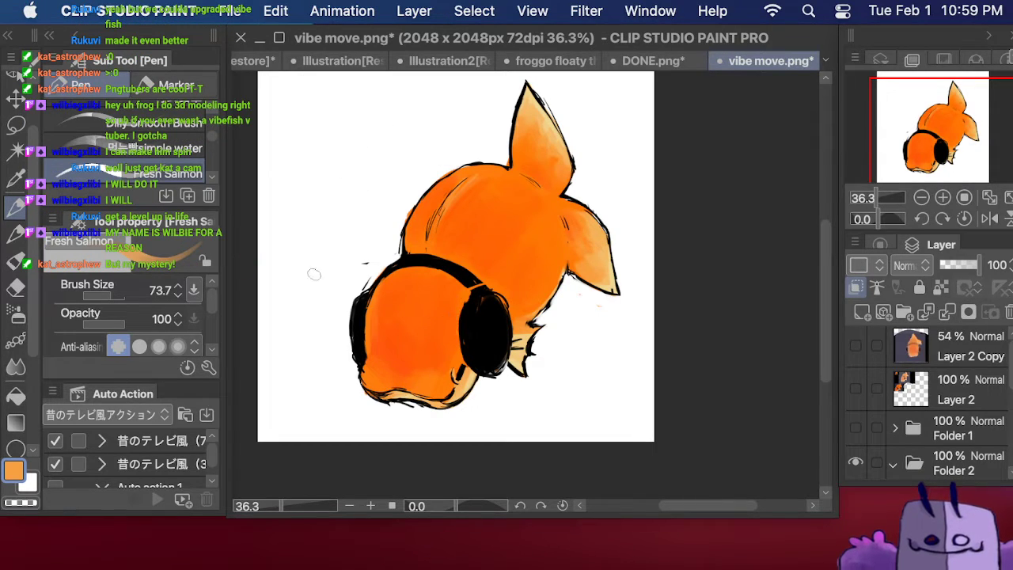
Step: Show the Layer 2 reference photos again, paint light orange above the mouth, and undo the last stroke
{"action": "left_click", "coordinate": [855, 350]}
{"action": "left_click", "coordinate": [856, 350]}
{"action": "left_click", "coordinate": [856, 388]}
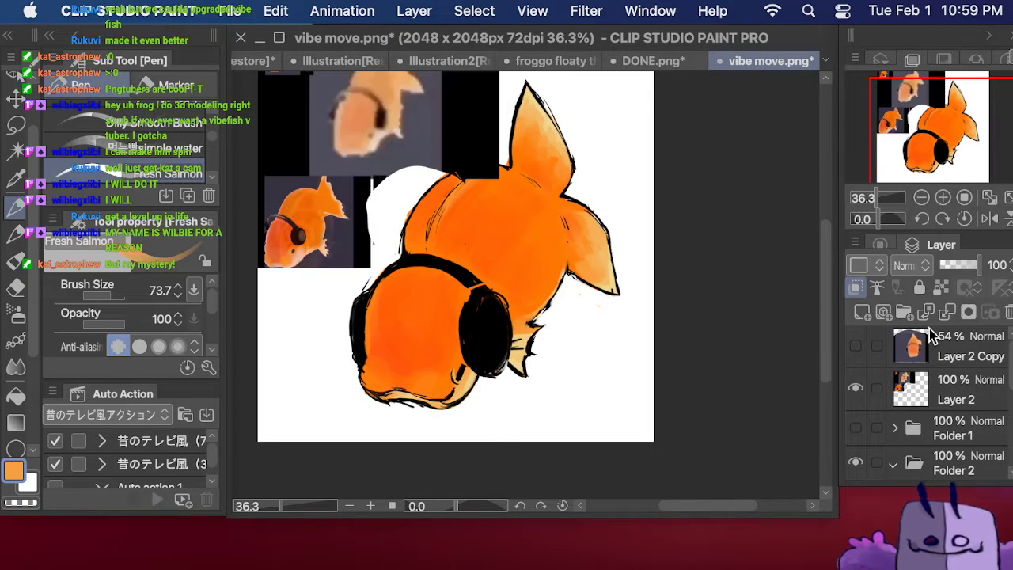
{"action": "left_click_drag", "start_coordinate": [920, 123], "coordinate": [893, 106]}
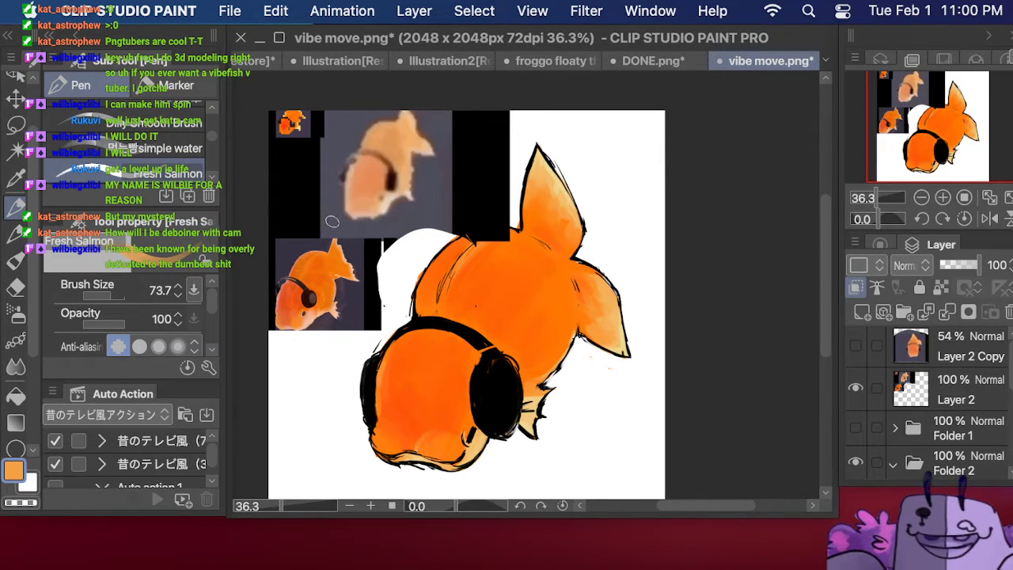
{"action": "key", "text": "super+z"}
Step: Pick red-orange from the face and shade the face and body with the Fresh Salmon pen at sizes 73.7 and 95.0
{"action": "left_click", "coordinate": [16, 179]}
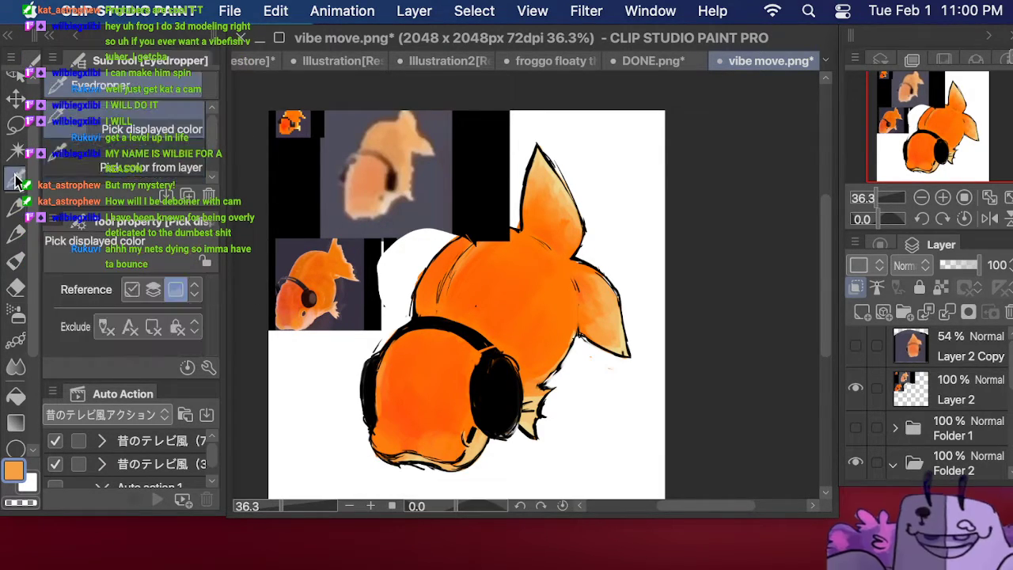
{"action": "left_click", "coordinate": [417, 400]}
{"action": "key", "text": "p"}
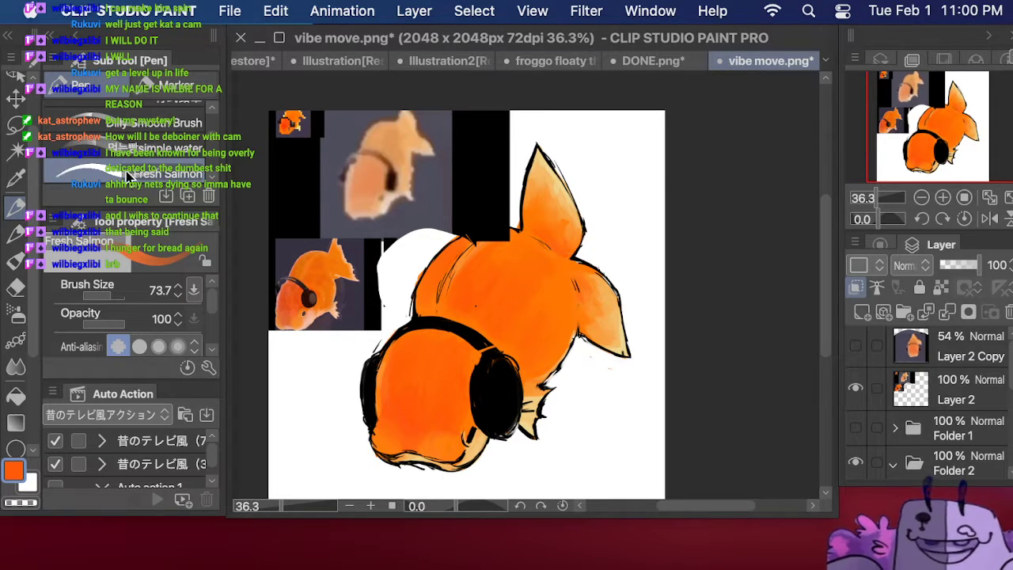
{"action": "left_click", "coordinate": [15, 181]}
{"action": "left_click", "coordinate": [15, 207]}
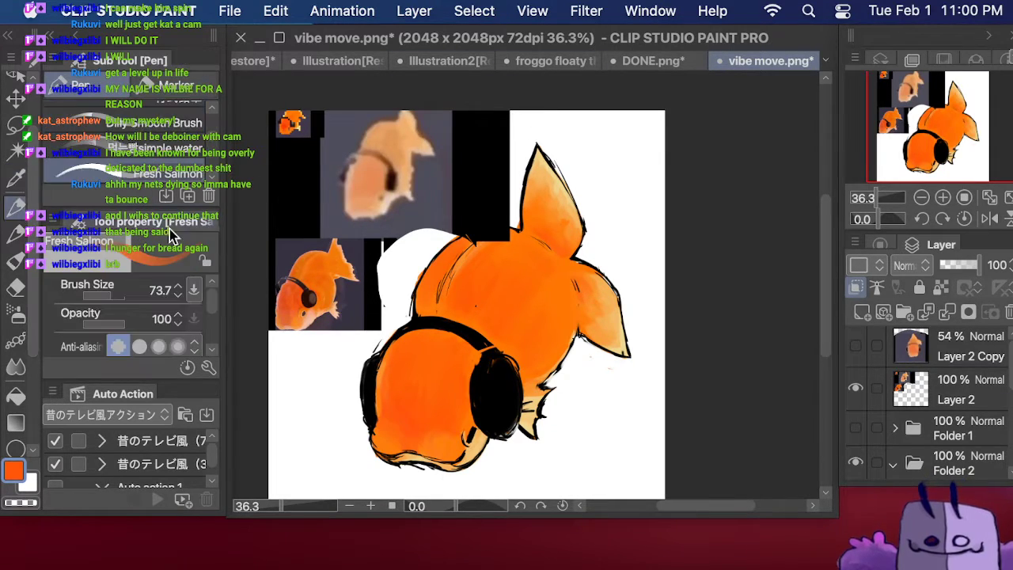
{"action": "left_click_drag", "start_coordinate": [109, 301], "coordinate": [136, 290]}
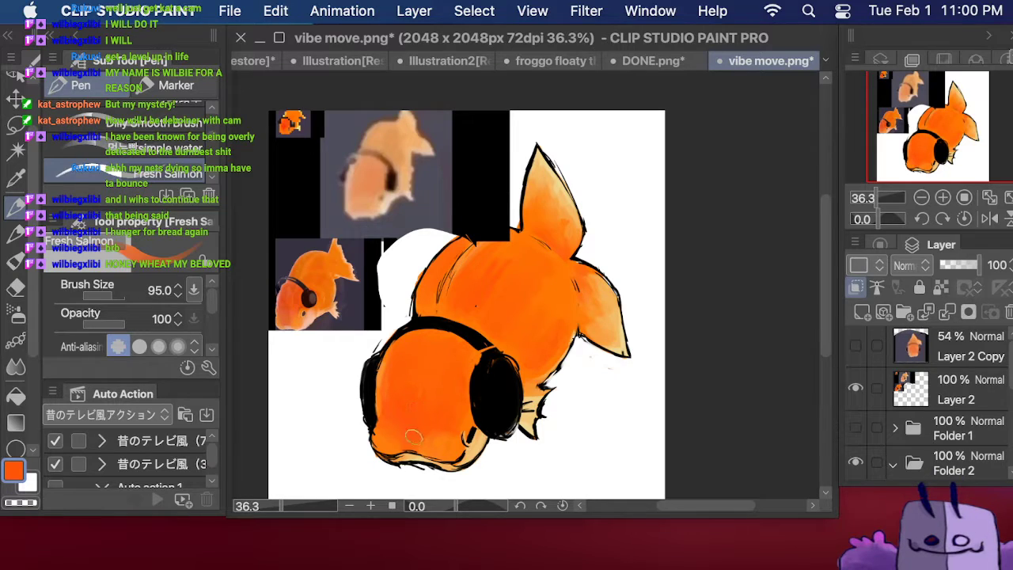
Step: Change the Fresh Salmon colour to deep red (H 8, S 100, V 84), then replace it with light orange sampled from the fish
{"action": "left_click", "coordinate": [880, 245]}
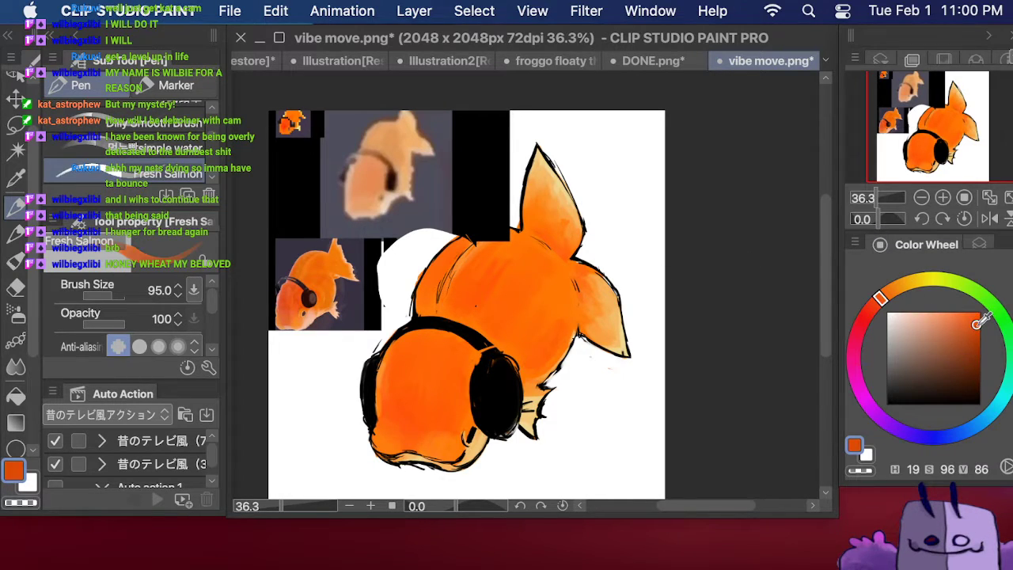
{"action": "left_click", "coordinate": [871, 309]}
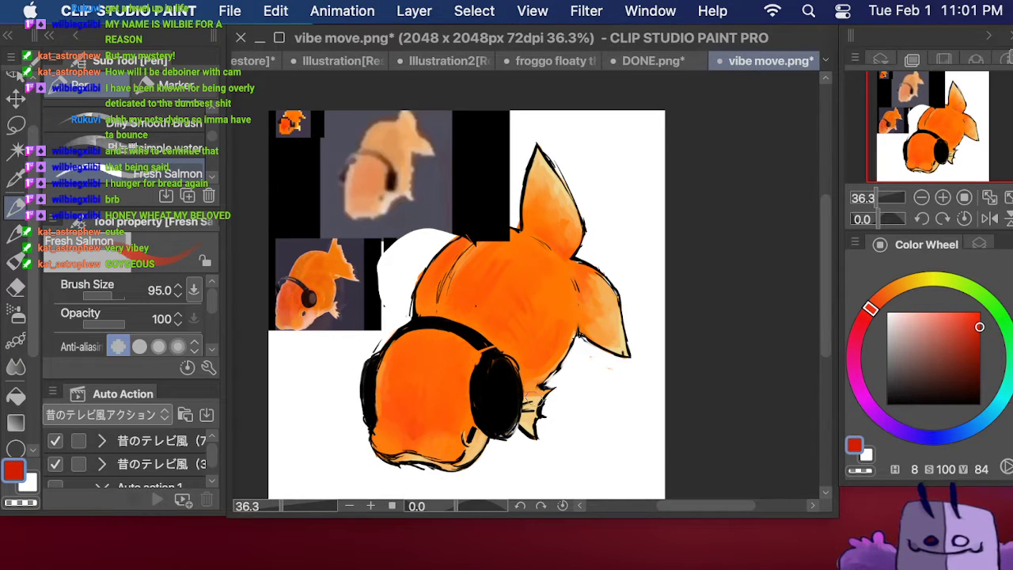
{"action": "left_click", "coordinate": [17, 178]}
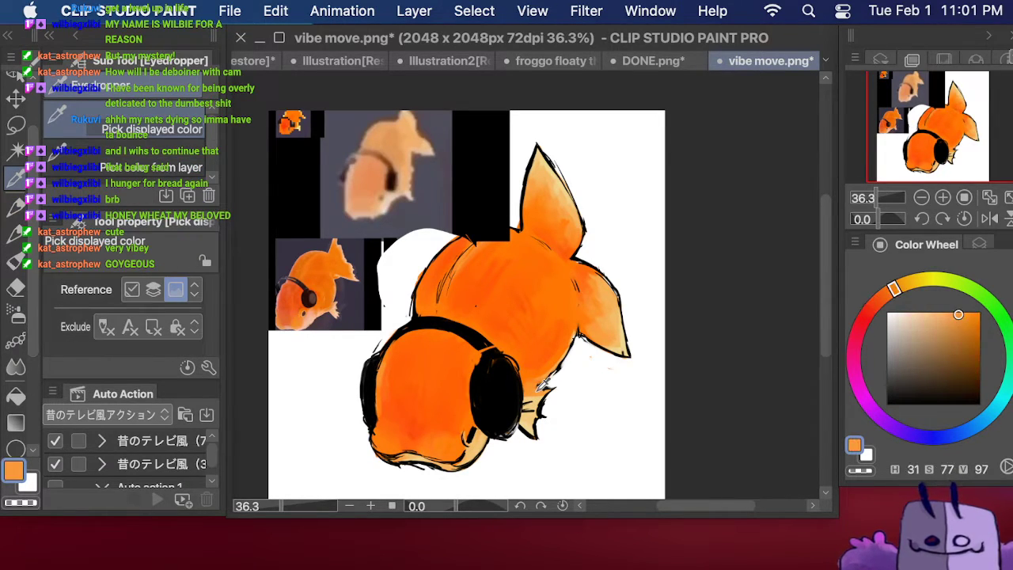
{"action": "left_click", "coordinate": [459, 318]}
{"action": "left_click", "coordinate": [16, 206]}
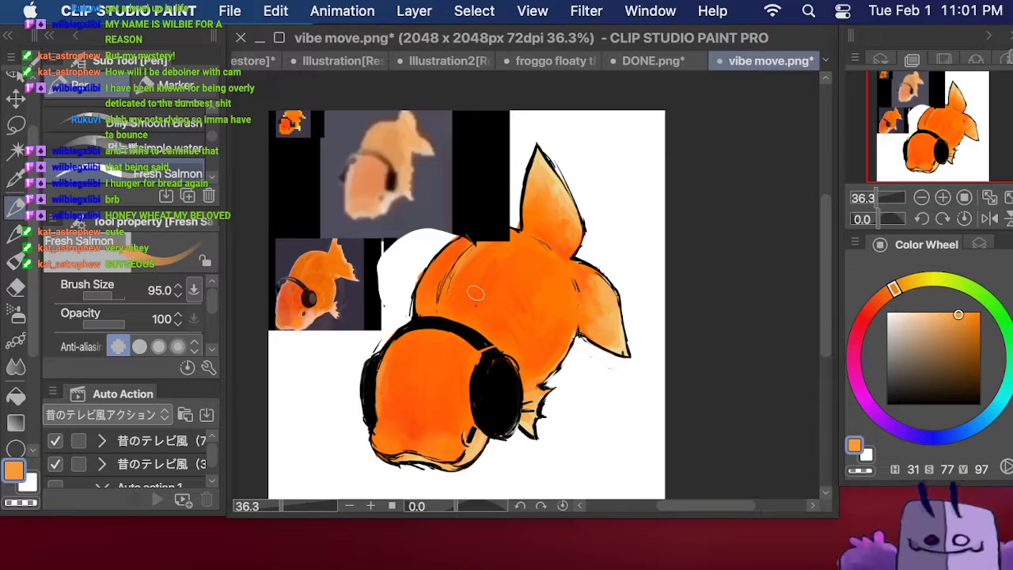
Step: Select Layer 5 and set the Hard eraser to size 16.1, then return to the Fresh Salmon pen
{"action": "key", "text": "e"}
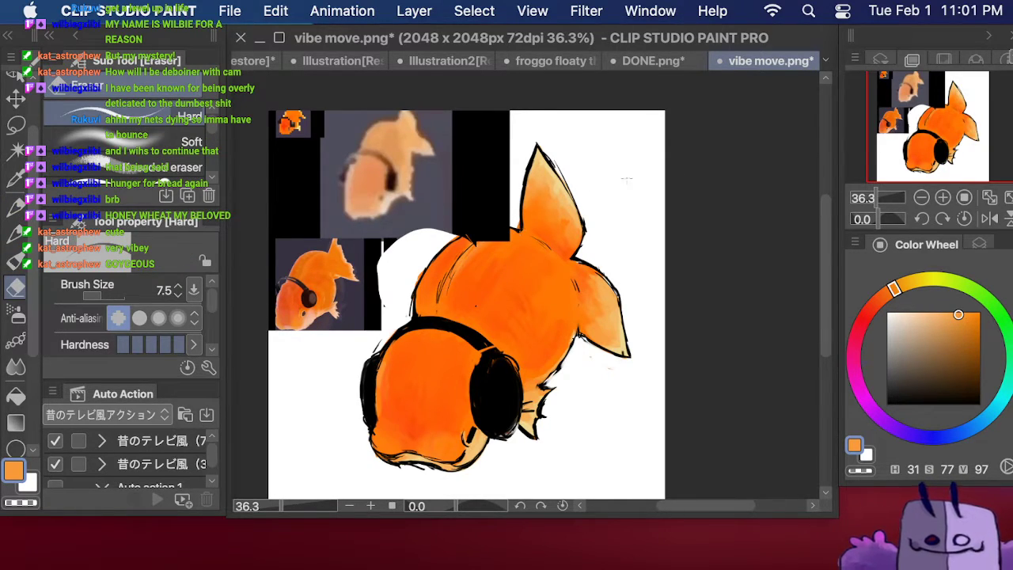
{"action": "left_click", "coordinate": [979, 243]}
{"action": "left_click", "coordinate": [979, 380]}
{"action": "scroll", "coordinate": [958, 396], "scroll_direction": "down", "scroll_amount": 5}
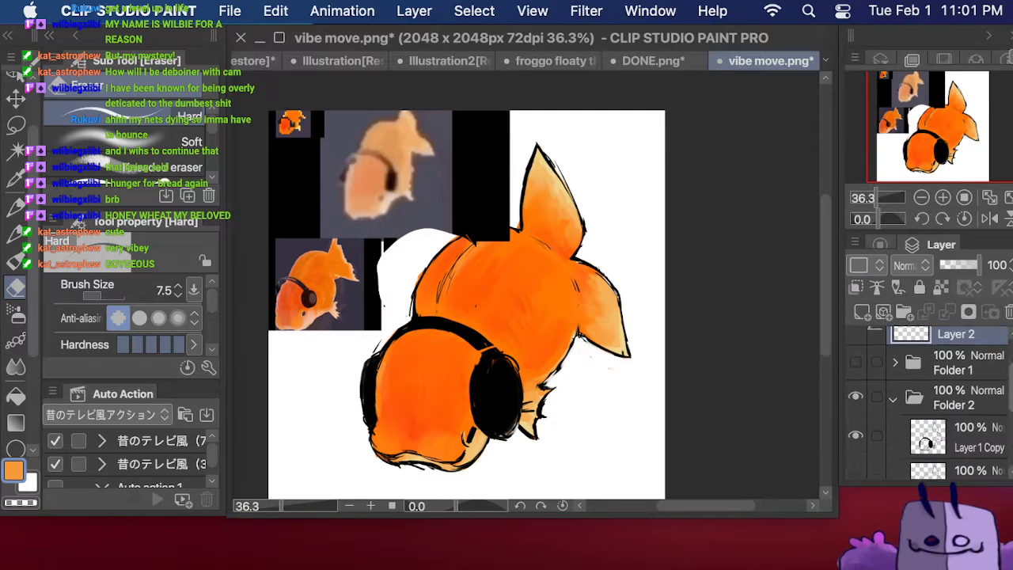
{"action": "left_click", "coordinate": [977, 435]}
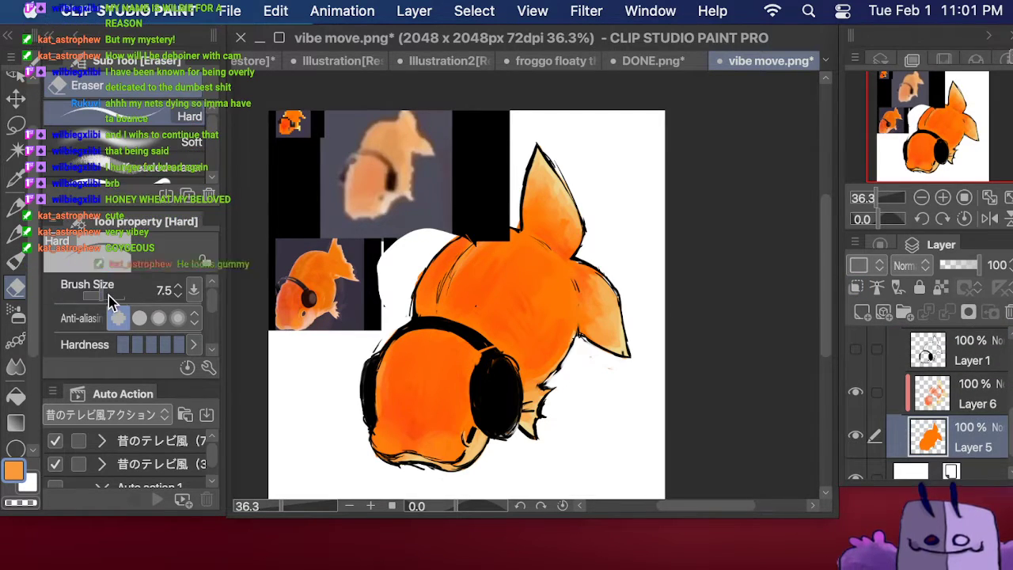
{"action": "left_click", "coordinate": [106, 295]}
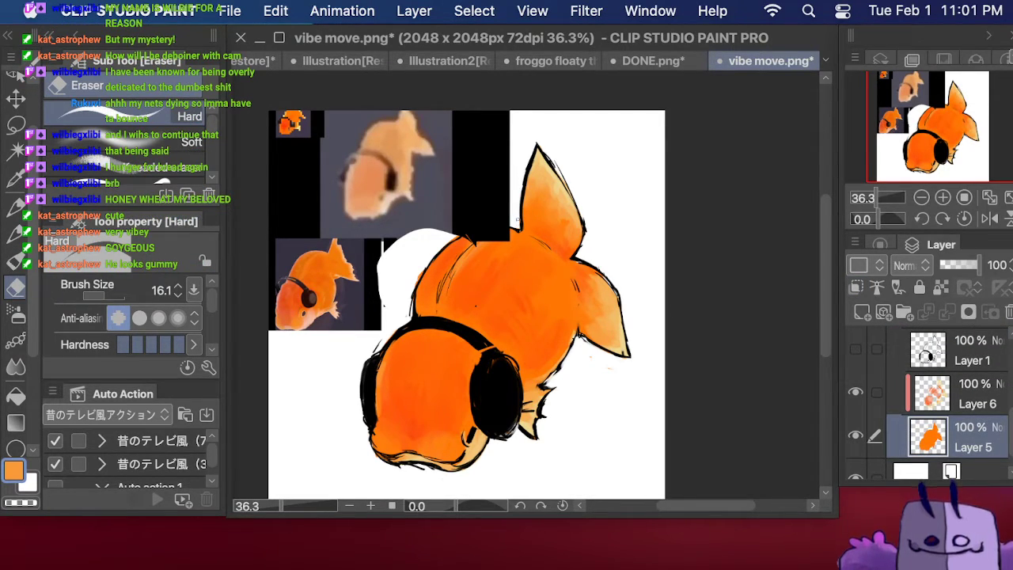
{"action": "left_click", "coordinate": [17, 207]}
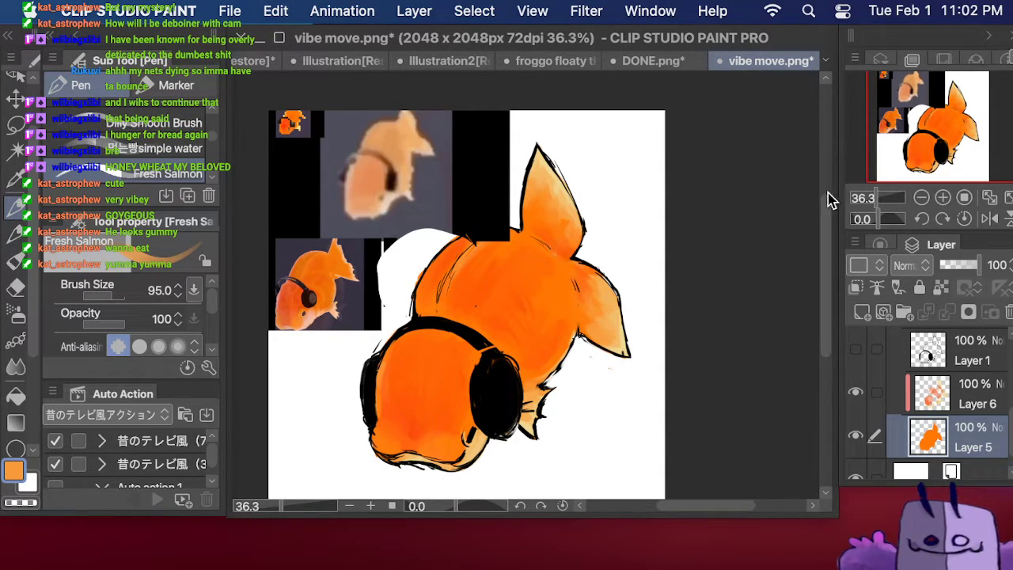
Step: Merge Layer 6 down into Layer 5, and compare the Layer 1 and Layer 1 Copy line art by toggling their visibility
{"action": "left_click", "coordinate": [976, 393]}
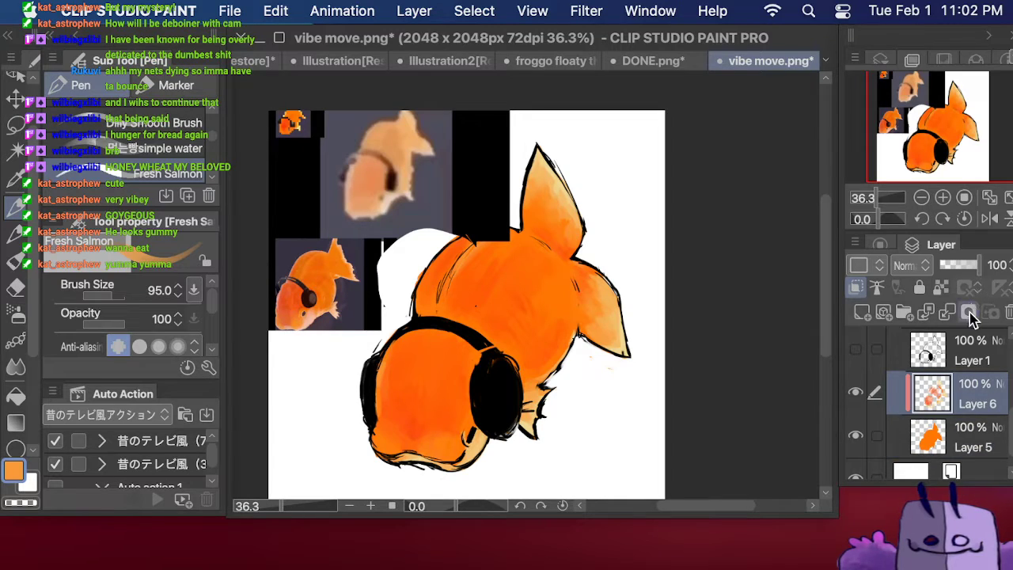
{"action": "left_click", "coordinate": [947, 312]}
{"action": "scroll", "coordinate": [982, 400], "scroll_direction": "up", "scroll_amount": 2}
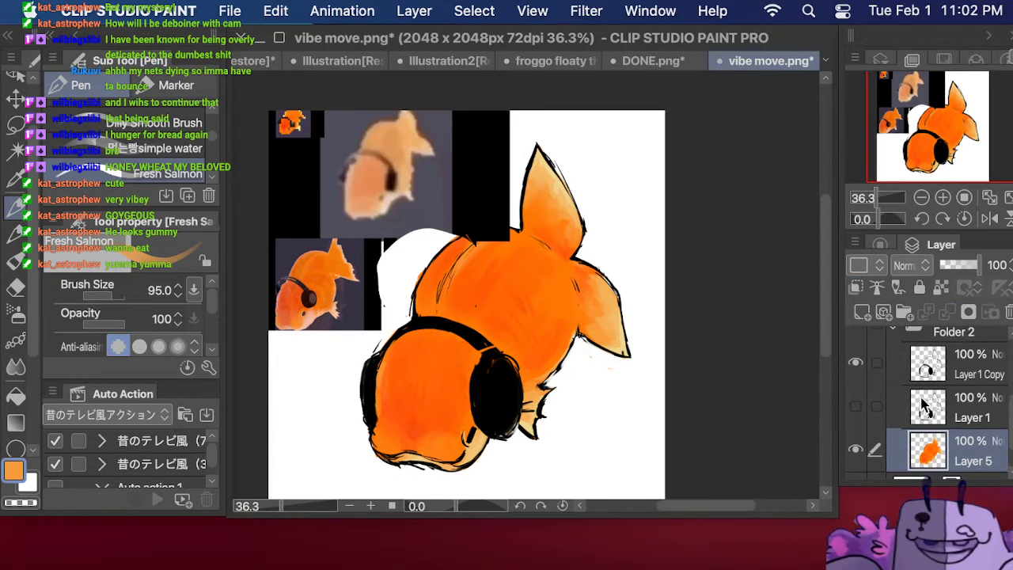
{"action": "left_click", "coordinate": [857, 405]}
{"action": "left_click", "coordinate": [856, 363]}
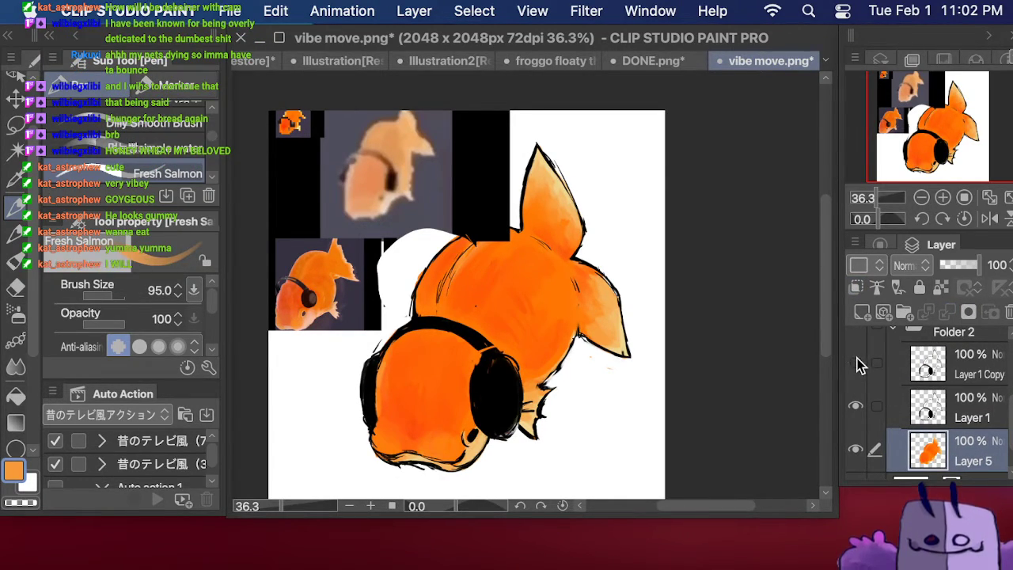
{"action": "left_click", "coordinate": [855, 362]}
{"action": "left_click", "coordinate": [855, 406]}
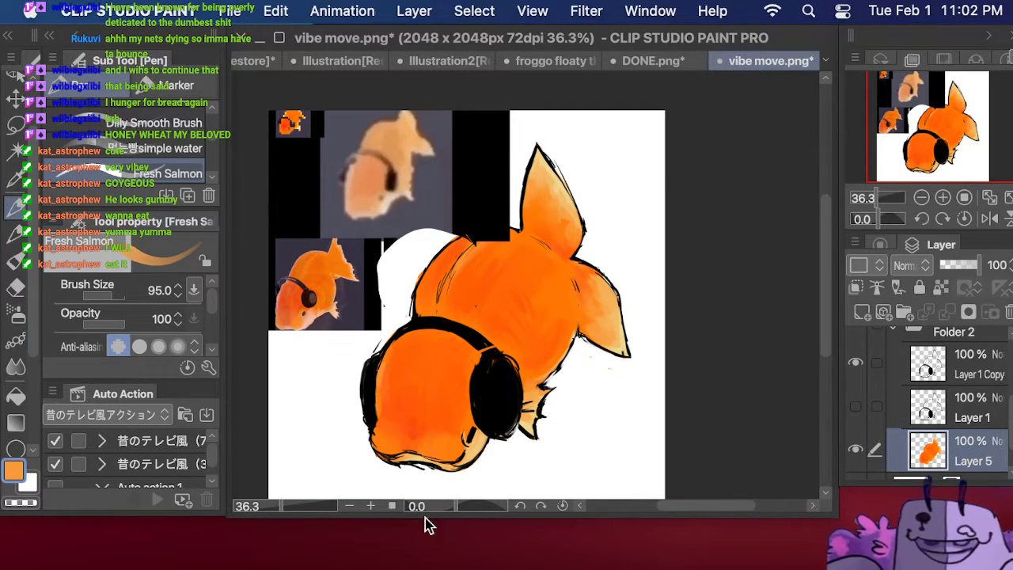
Step: Switch to the roll d20 page in Chrome, roll the die twice, and return to the goldfish drawing in Clip Studio Paint
{"action": "key", "text": "Tab"}
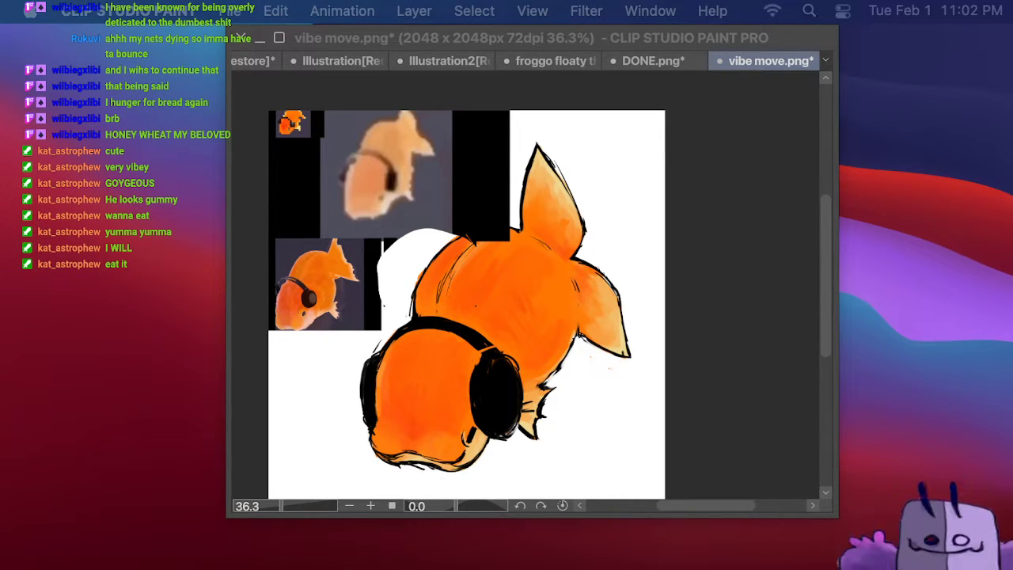
{"action": "left_click_drag", "start_coordinate": [0, 448], "coordinate": [927, 113]}
{"action": "left_click", "coordinate": [777, 107]}
{"action": "double_click", "coordinate": [929, 121]}
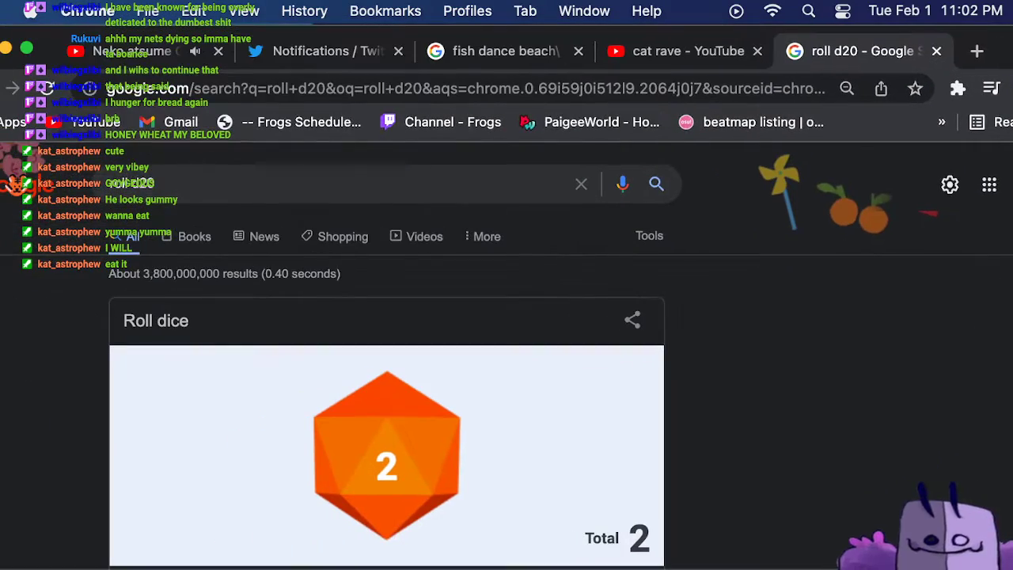
{"action": "scroll", "coordinate": [730, 404], "scroll_direction": "down", "scroll_amount": 3}
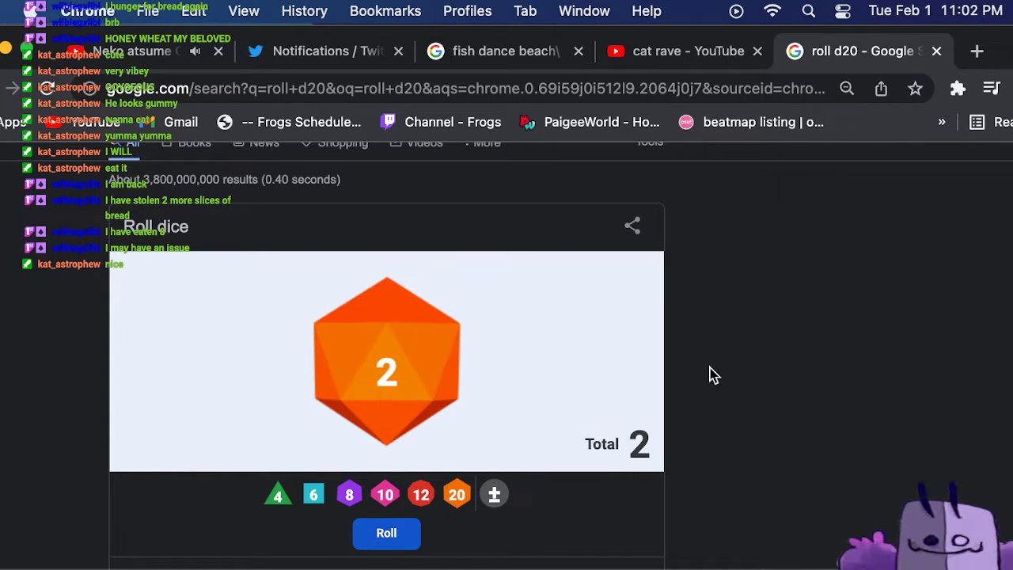
{"action": "left_click", "coordinate": [400, 538]}
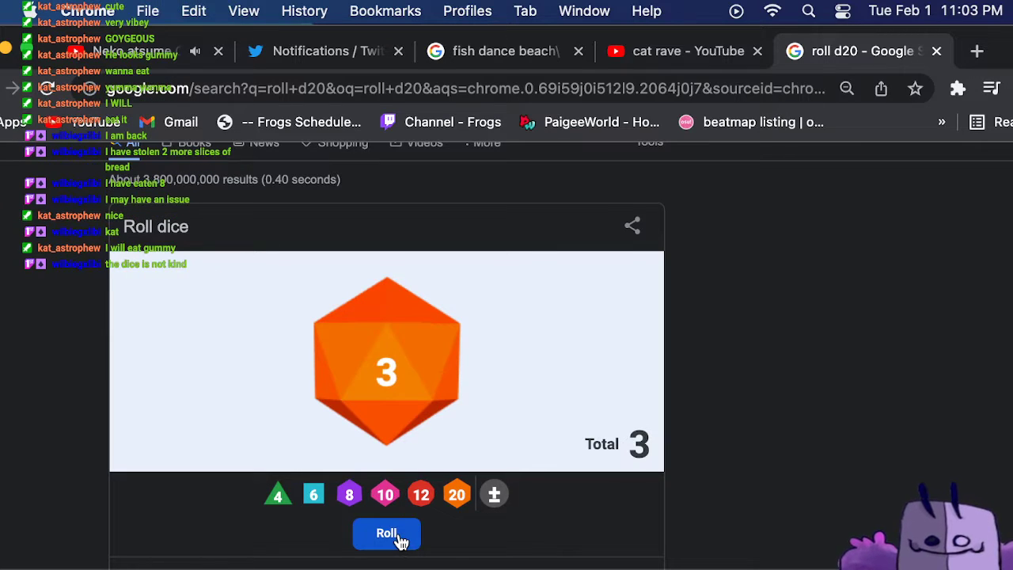
{"action": "left_click", "coordinate": [400, 539]}
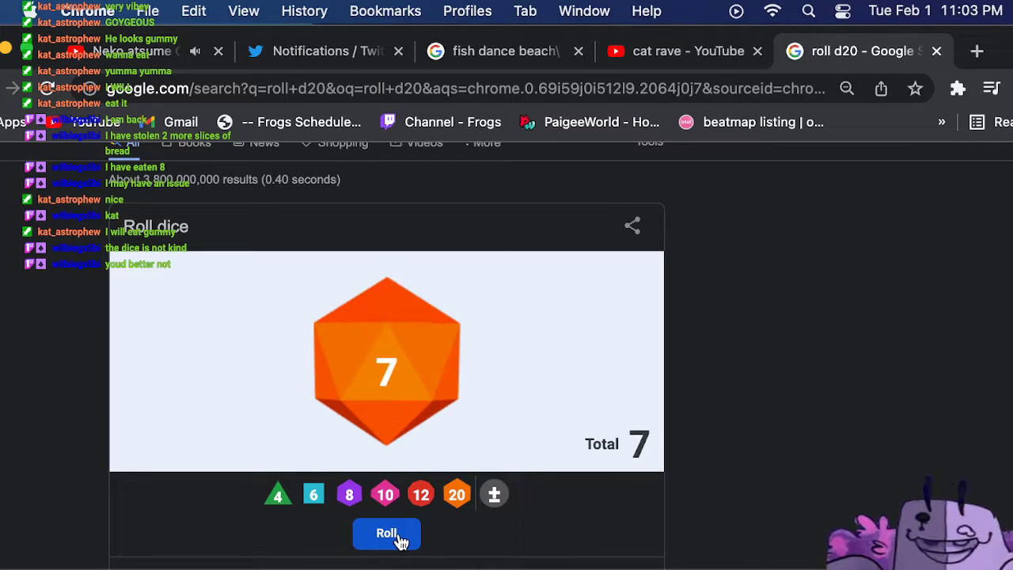
{"action": "left_click", "coordinate": [6, 47]}
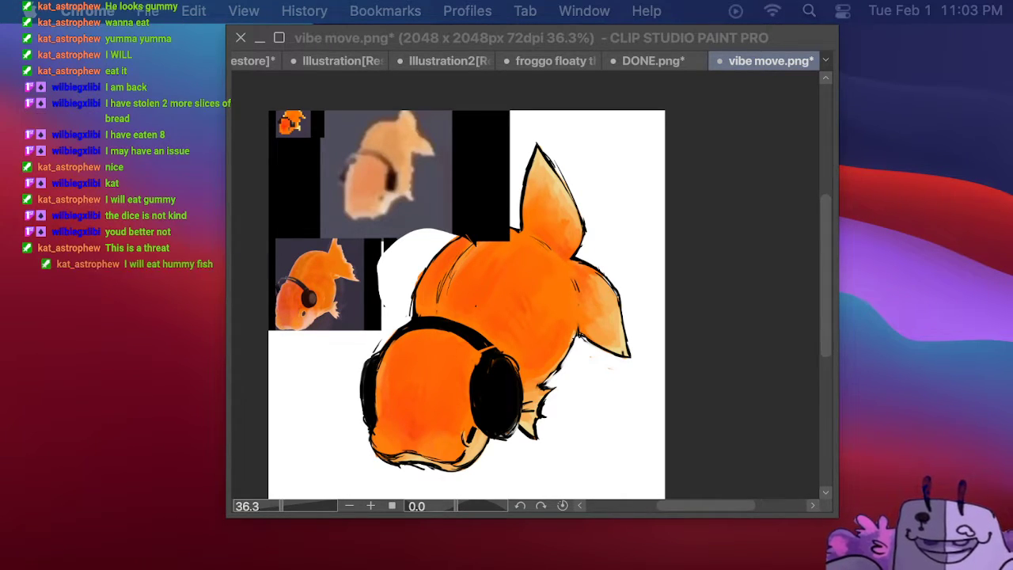
{"action": "left_click", "coordinate": [695, 209]}
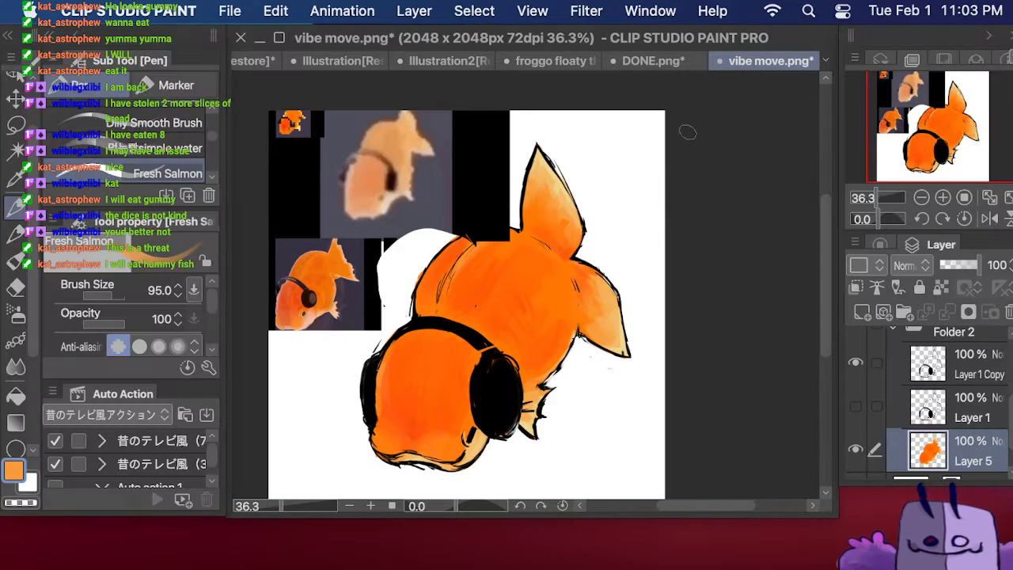
Step: Choose the Tone - dot grid pen and set its colour to dark magenta (H 336, S 93, V 45)
{"action": "scroll", "coordinate": [210, 147], "scroll_direction": "down", "scroll_amount": 3}
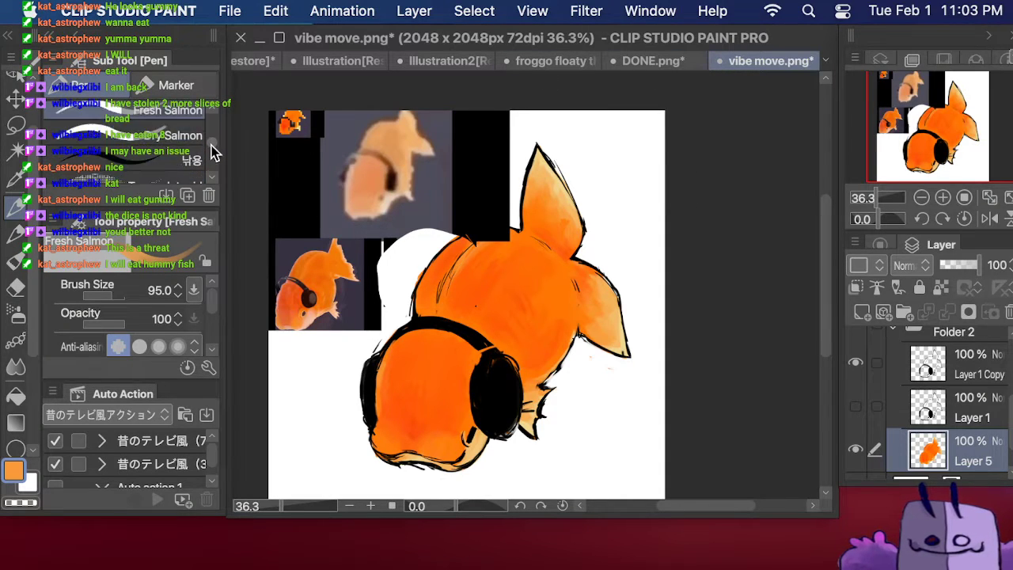
{"action": "left_click", "coordinate": [159, 137]}
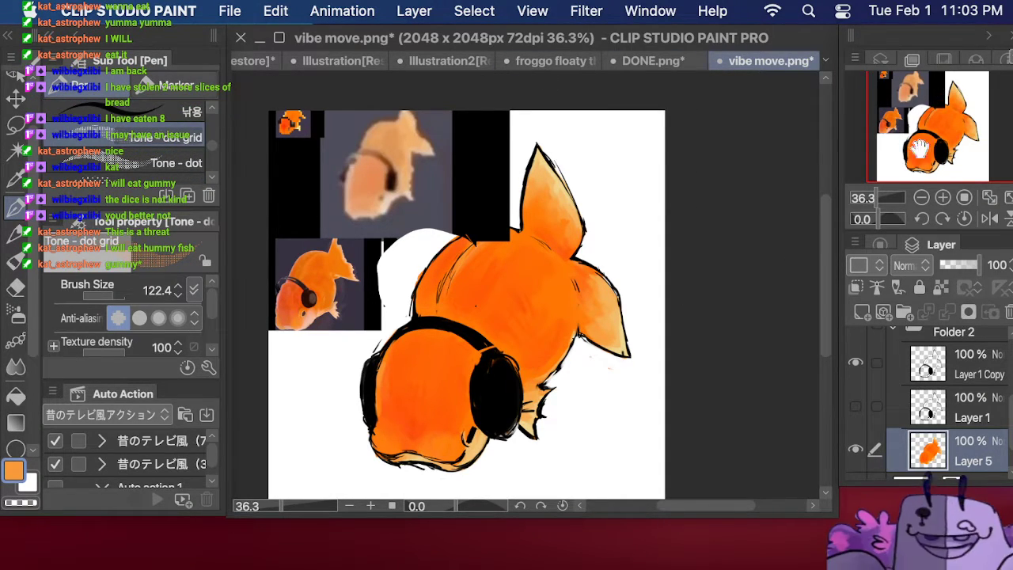
{"action": "left_click", "coordinate": [881, 244]}
{"action": "left_click", "coordinate": [972, 357]}
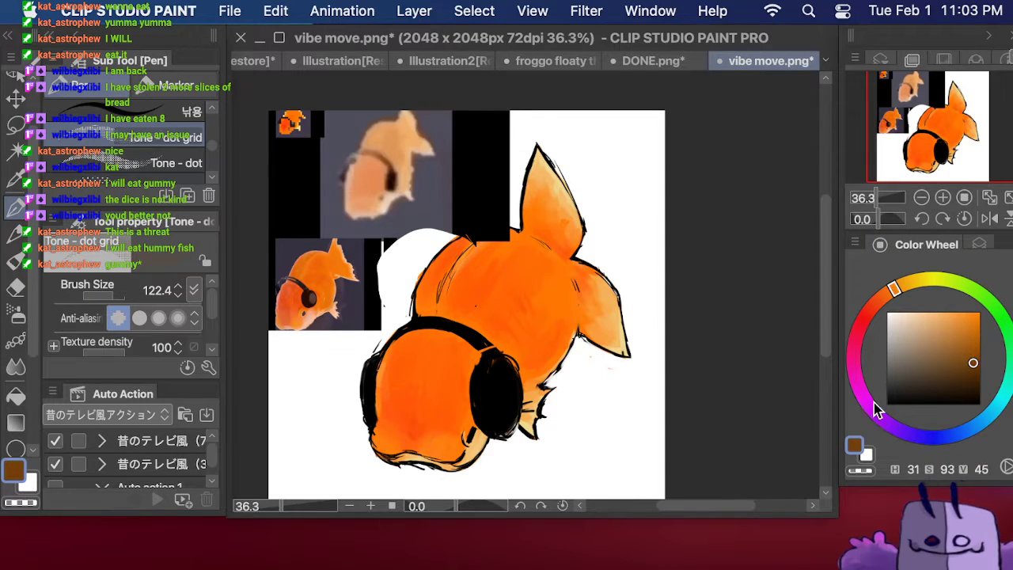
{"action": "left_click", "coordinate": [854, 351]}
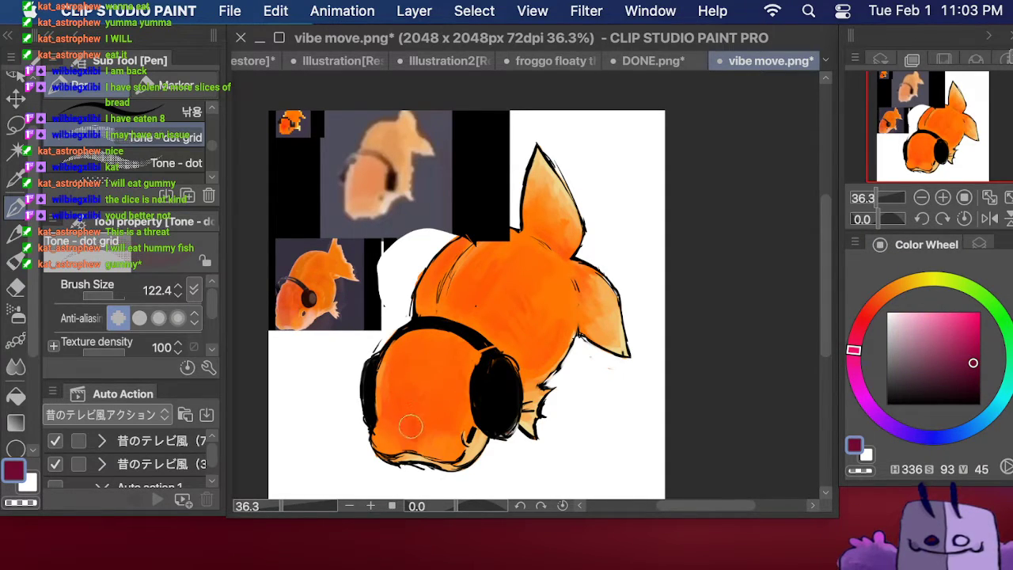
Step: Paint dark magenta dot-grid patches across the goldfish's face and the body behind the headphone band
{"action": "left_click_drag", "start_coordinate": [410, 425], "coordinate": [421, 422]}
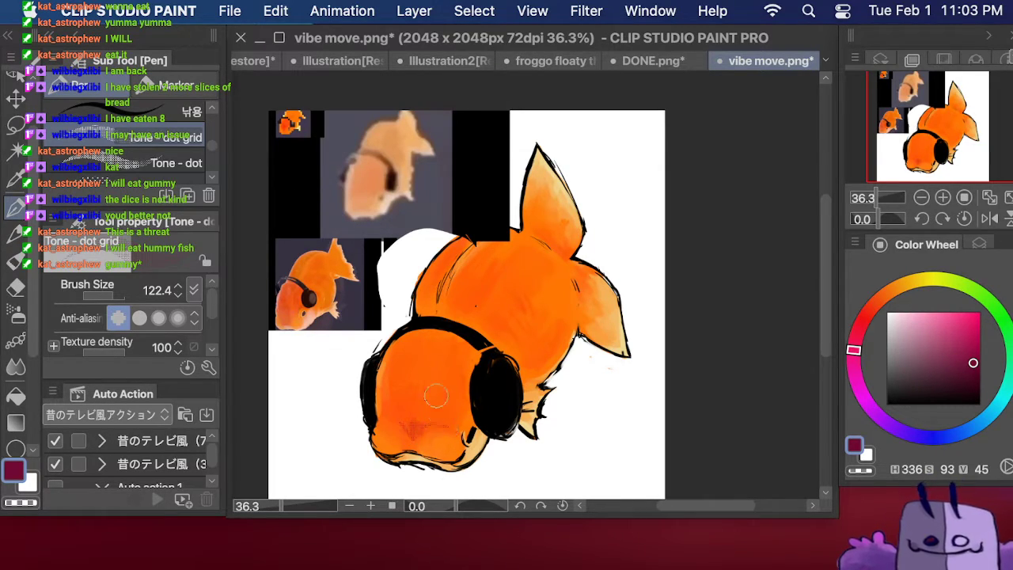
{"action": "mouse_move", "coordinate": [447, 402]}
{"action": "left_mouse_down"}
{"action": "mouse_move", "coordinate": [443, 418]}
{"action": "mouse_move", "coordinate": [417, 400]}
{"action": "mouse_move", "coordinate": [408, 419]}
{"action": "mouse_move", "coordinate": [395, 391]}
{"action": "mouse_move", "coordinate": [453, 422]}
{"action": "mouse_move", "coordinate": [402, 410]}
{"action": "left_mouse_up"}
{"action": "mouse_move", "coordinate": [412, 350]}
{"action": "left_mouse_down"}
{"action": "mouse_move", "coordinate": [405, 358]}
{"action": "mouse_move", "coordinate": [448, 352]}
{"action": "mouse_move", "coordinate": [465, 384]}
{"action": "left_mouse_up"}
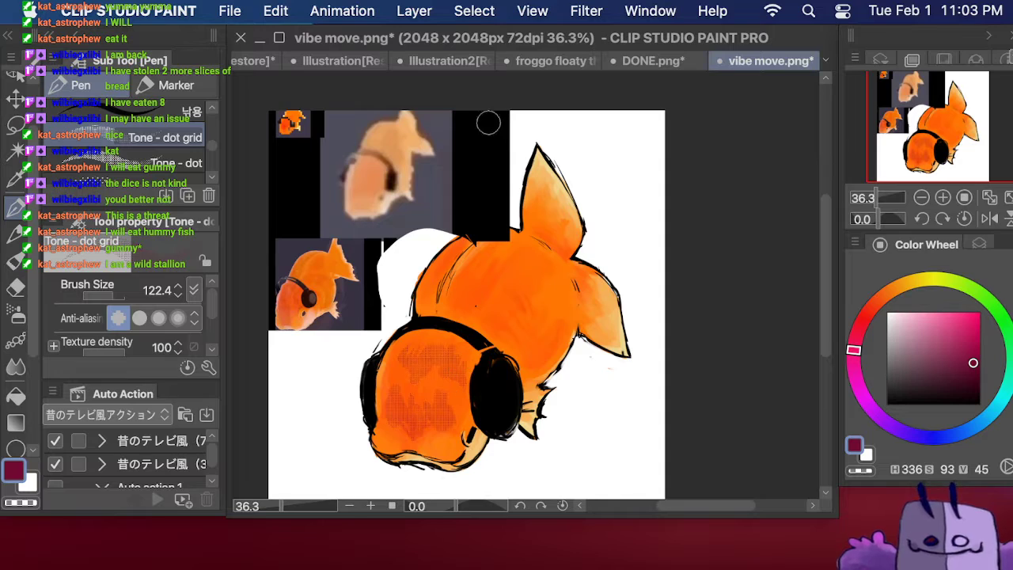
{"action": "mouse_move", "coordinate": [462, 298]}
{"action": "left_mouse_down"}
{"action": "mouse_move", "coordinate": [512, 266]}
{"action": "mouse_move", "coordinate": [495, 323]}
{"action": "left_mouse_up"}
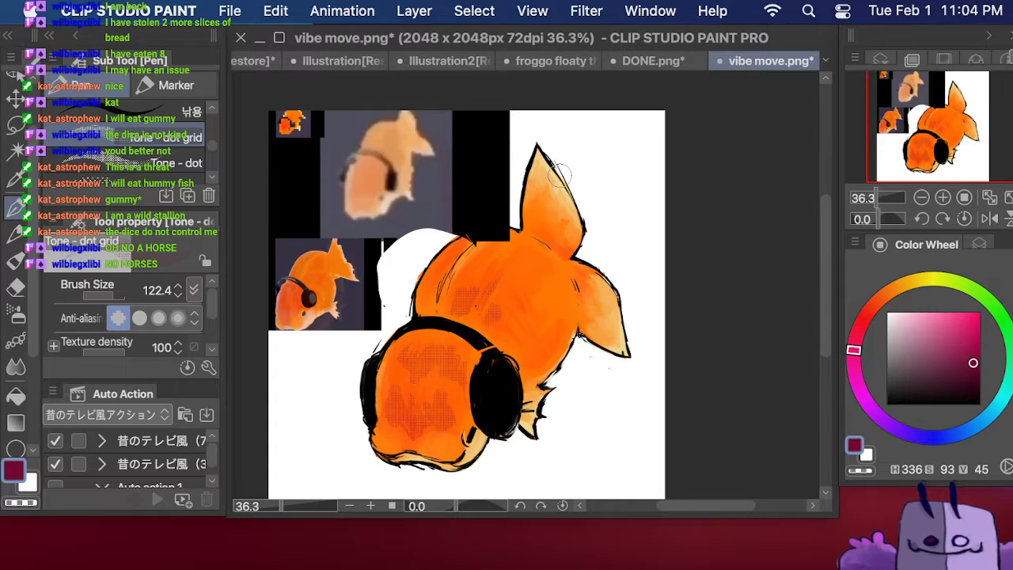
Step: Soften the dot texture on the face and body with orange sampled from the body, shifting the colour to a darker red-orange
{"action": "left_click", "coordinate": [19, 182]}
{"action": "left_click", "coordinate": [497, 295]}
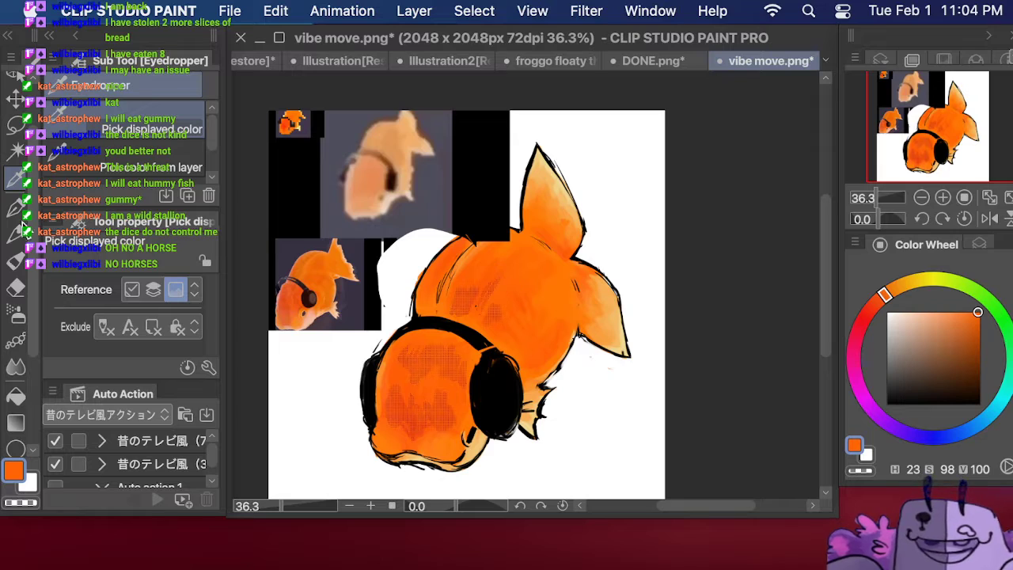
{"action": "key", "text": "p"}
{"action": "left_click_drag", "start_coordinate": [884, 297], "coordinate": [875, 303]}
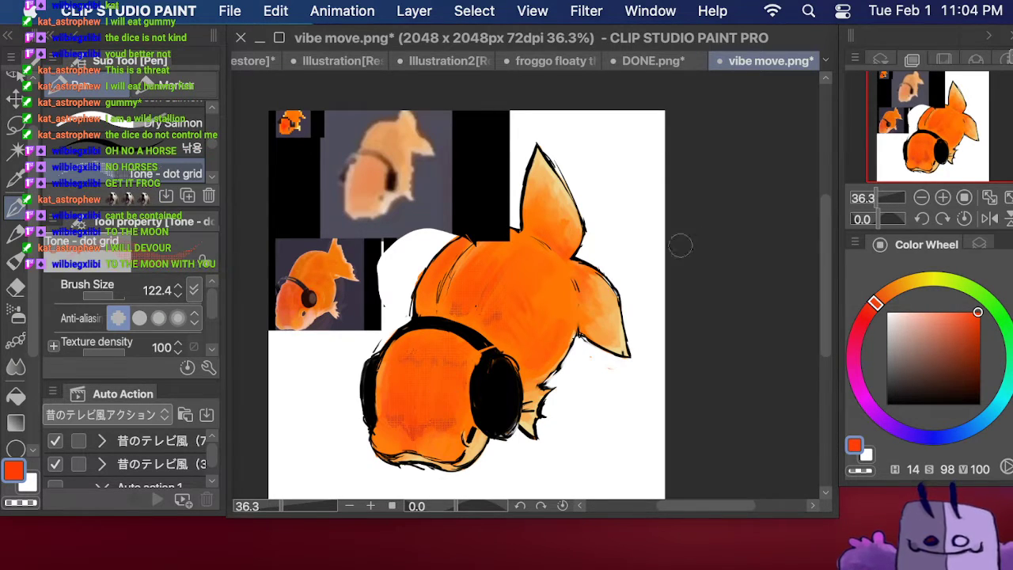
{"action": "left_click", "coordinate": [980, 321]}
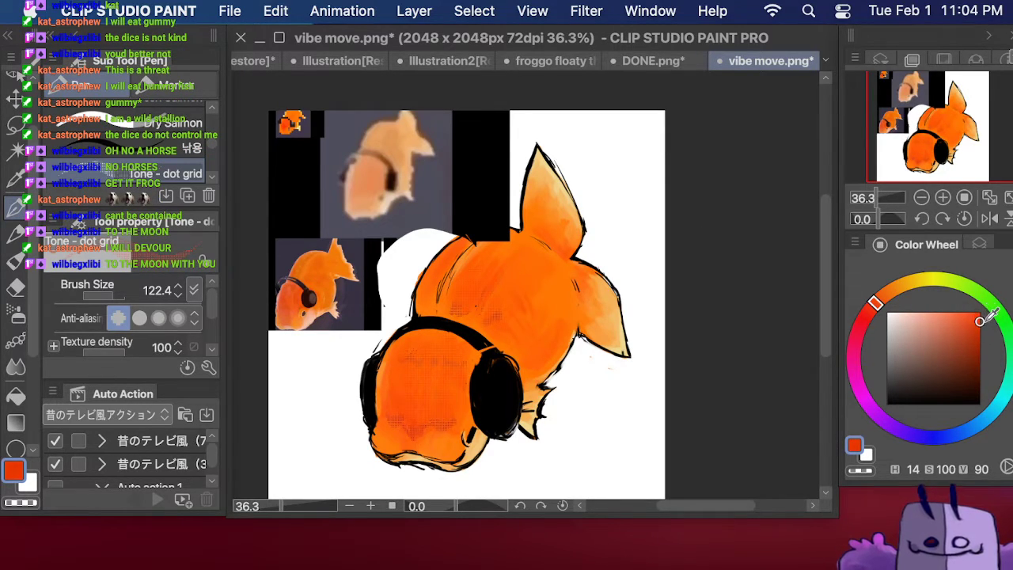
{"action": "left_click", "coordinate": [869, 311]}
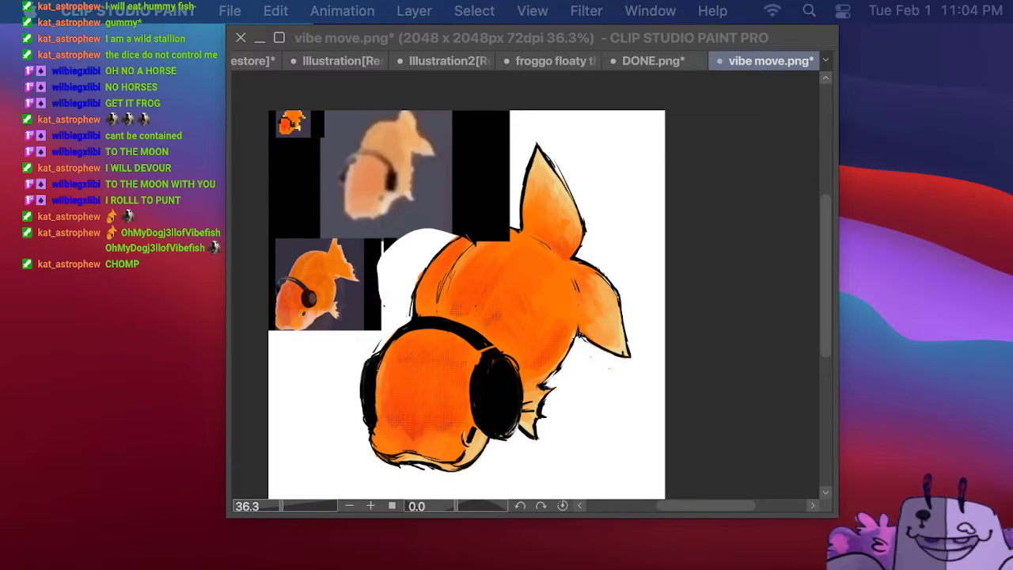
Step: Switch to Chrome, lower the volume of the DELTARUNE video on YouTube, and return to the roll d20 page
{"action": "left_click_drag", "start_coordinate": [0, 273], "coordinate": [998, 56]}
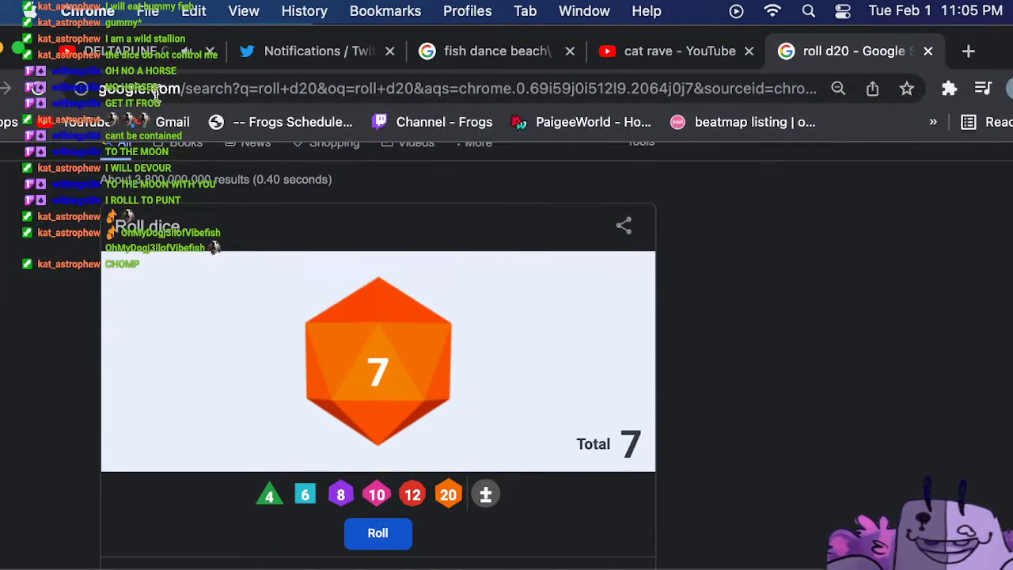
{"action": "left_click", "coordinate": [133, 56]}
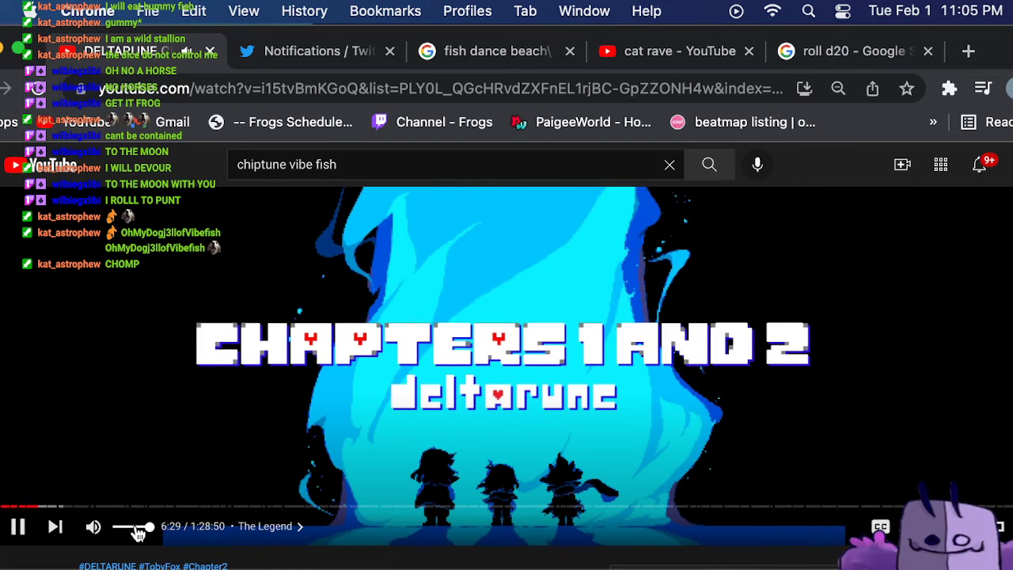
{"action": "left_click_drag", "start_coordinate": [139, 533], "coordinate": [132, 532]}
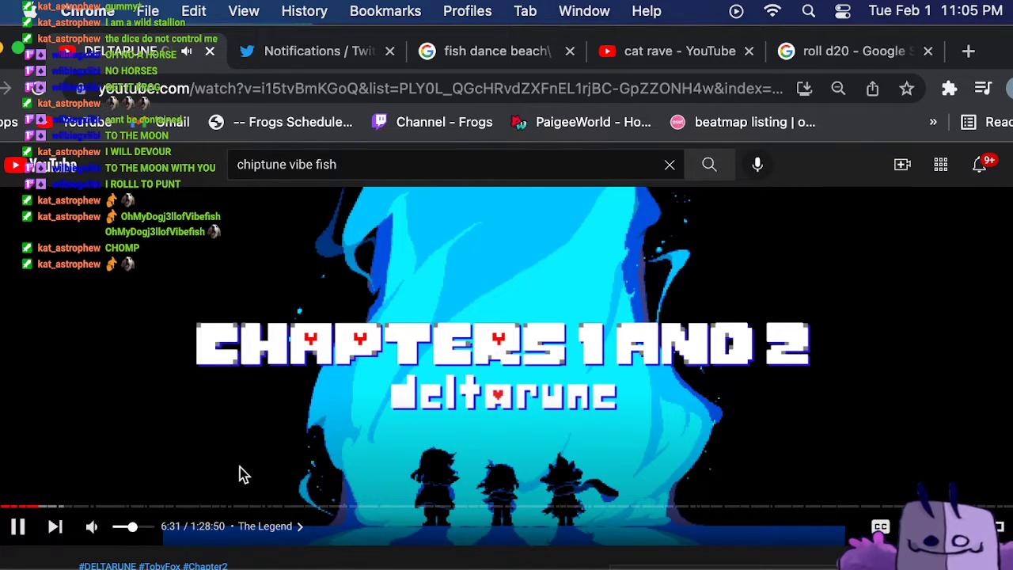
{"action": "left_click", "coordinate": [888, 54]}
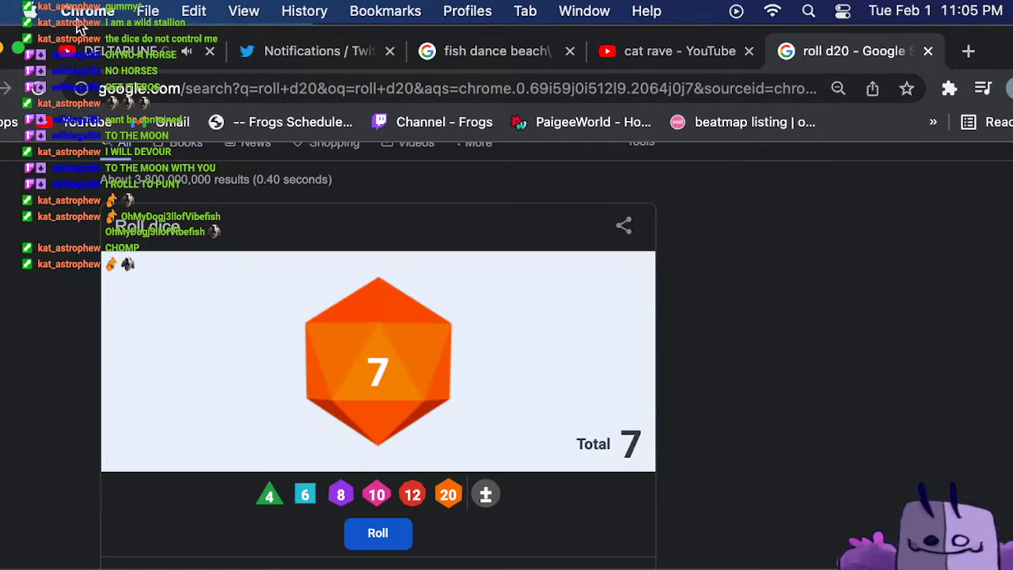
Step: Reposition the browser window to bring the roll d20 page fully into view
{"action": "left_click_drag", "start_coordinate": [30, 46], "coordinate": [125, 48]}
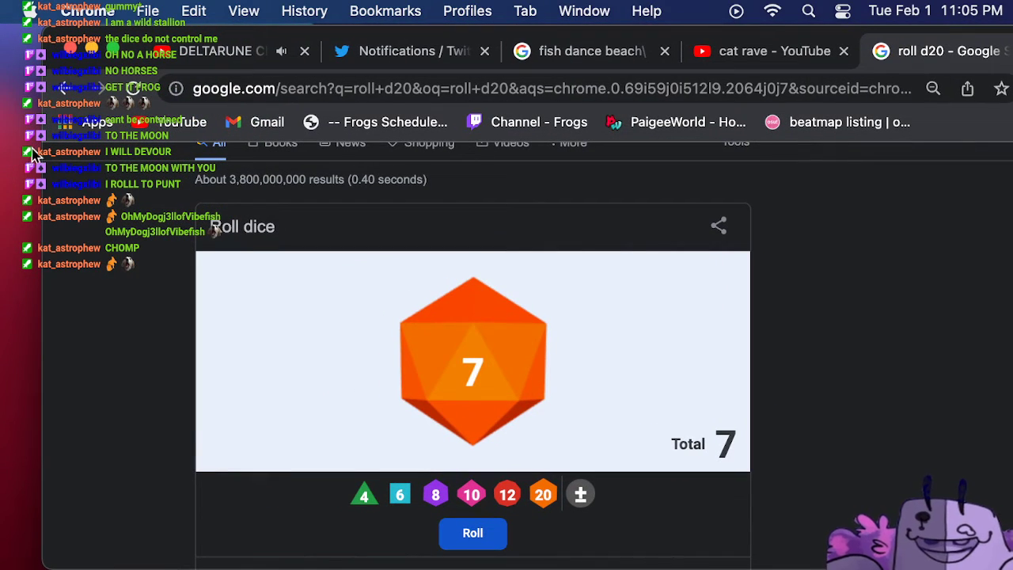
{"action": "left_click_drag", "start_coordinate": [36, 151], "coordinate": [175, 151]}
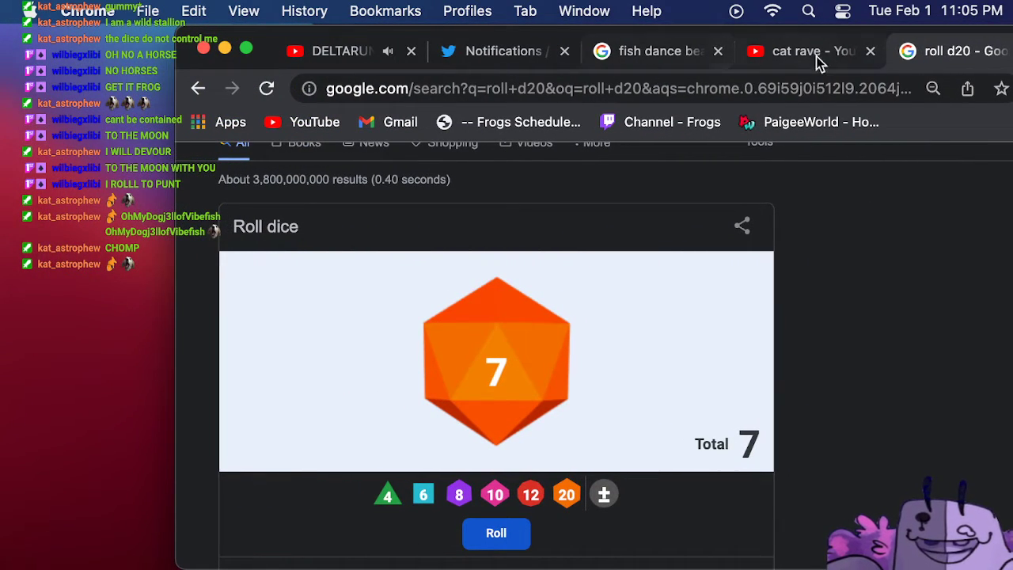
{"action": "left_click_drag", "start_coordinate": [830, 33], "coordinate": [672, 23]}
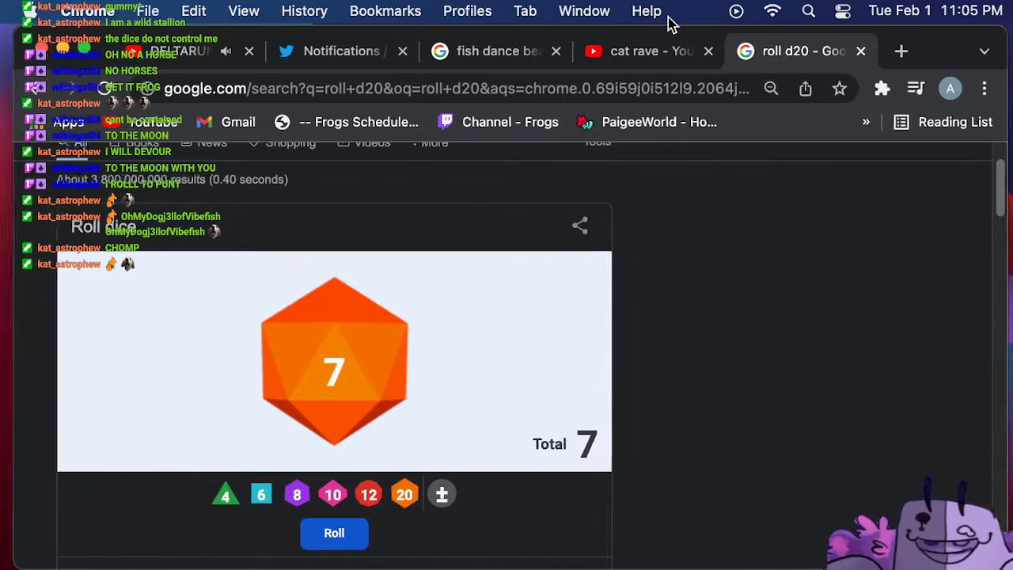
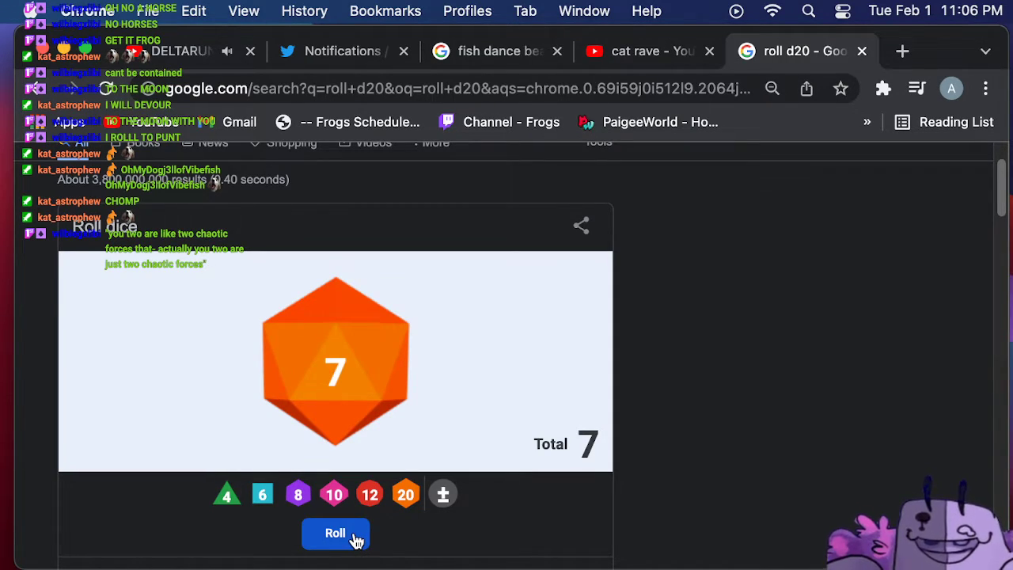
Step: Roll the d20 repeatedly on the roll dice page
{"action": "left_click", "coordinate": [357, 547]}
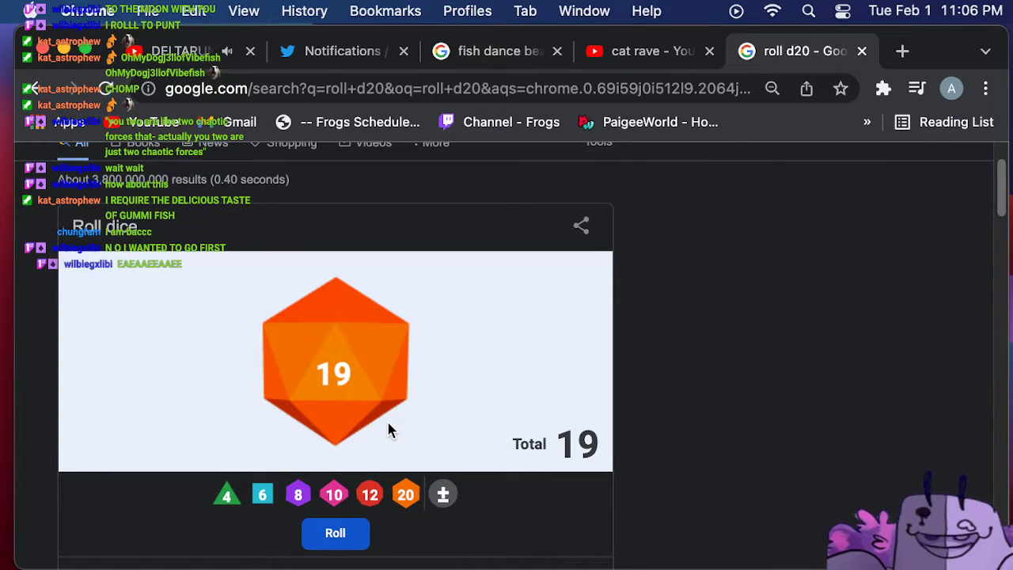
{"action": "left_click", "coordinate": [340, 528]}
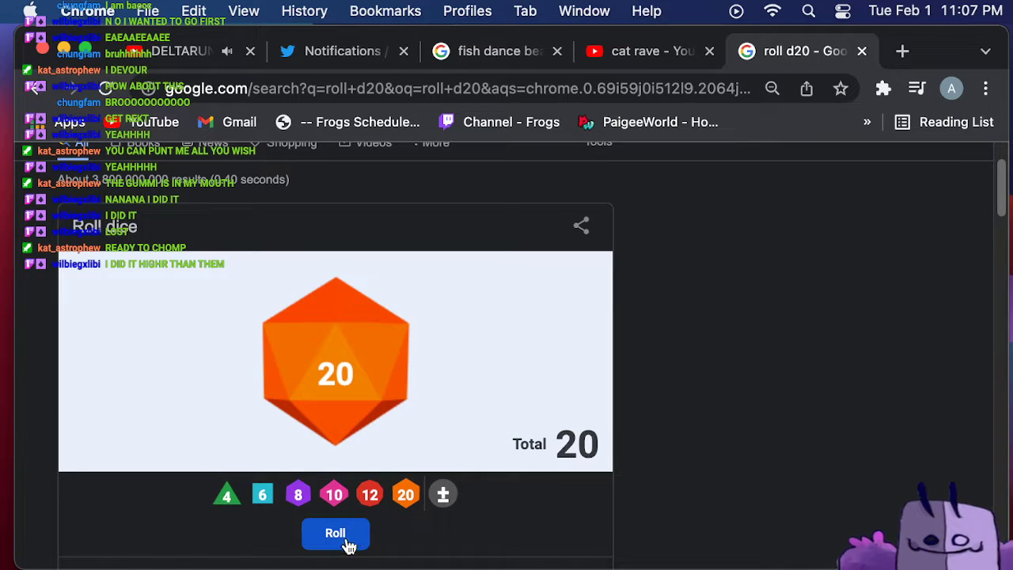
{"action": "left_click", "coordinate": [315, 545]}
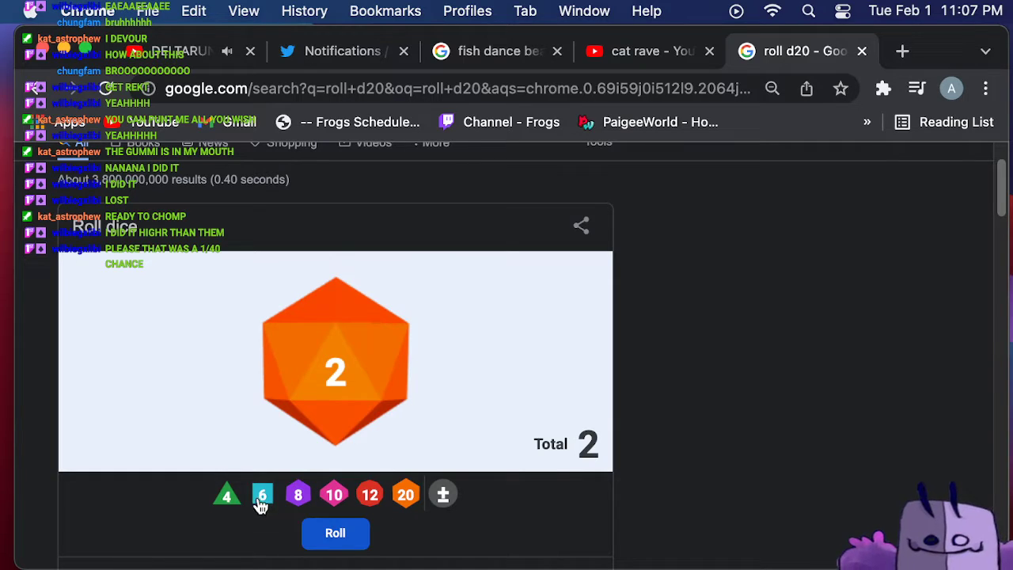
{"action": "left_click", "coordinate": [263, 501]}
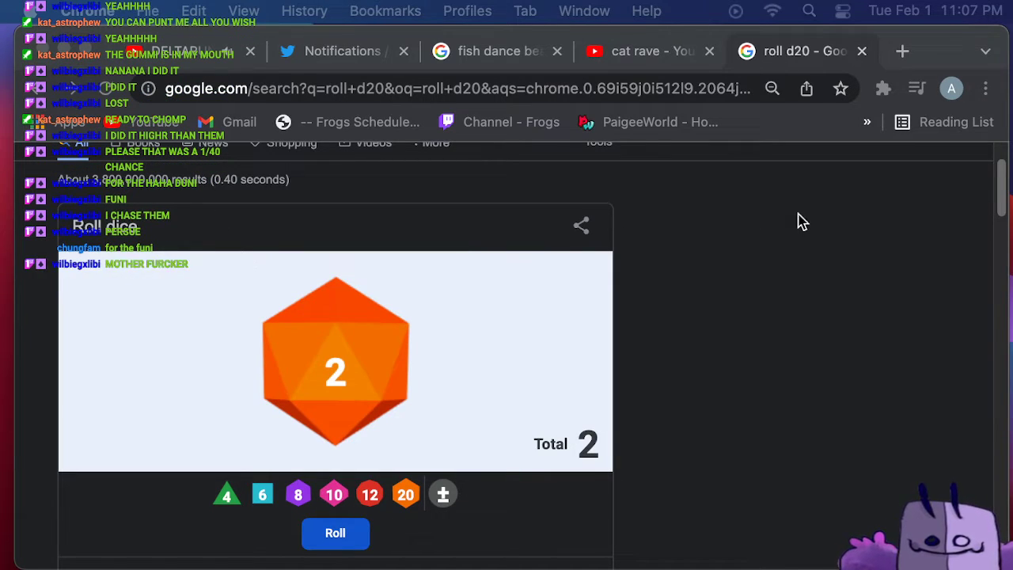
{"action": "left_click", "coordinate": [340, 536]}
{"action": "left_click", "coordinate": [340, 536]}
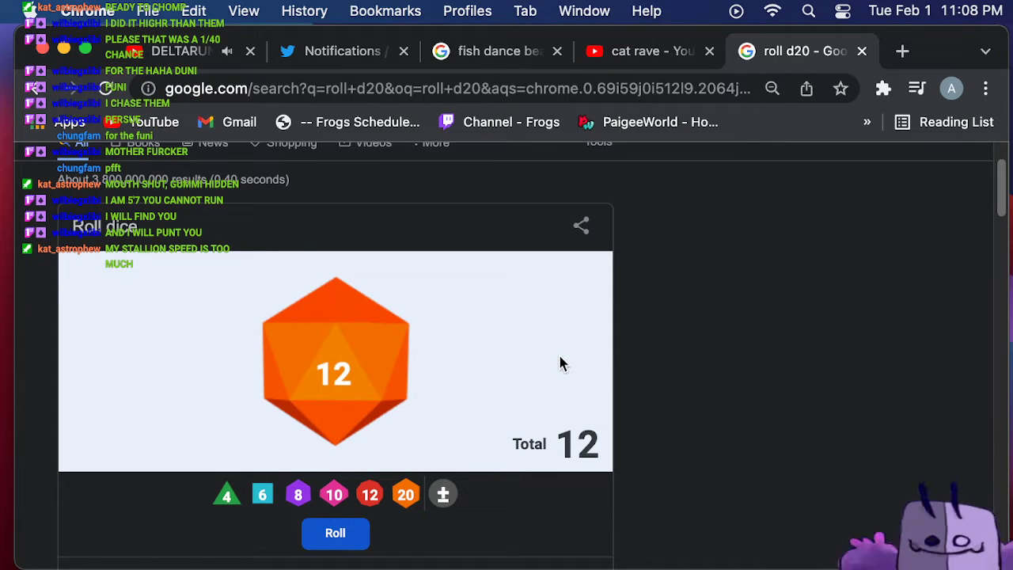
{"action": "left_click", "coordinate": [339, 540]}
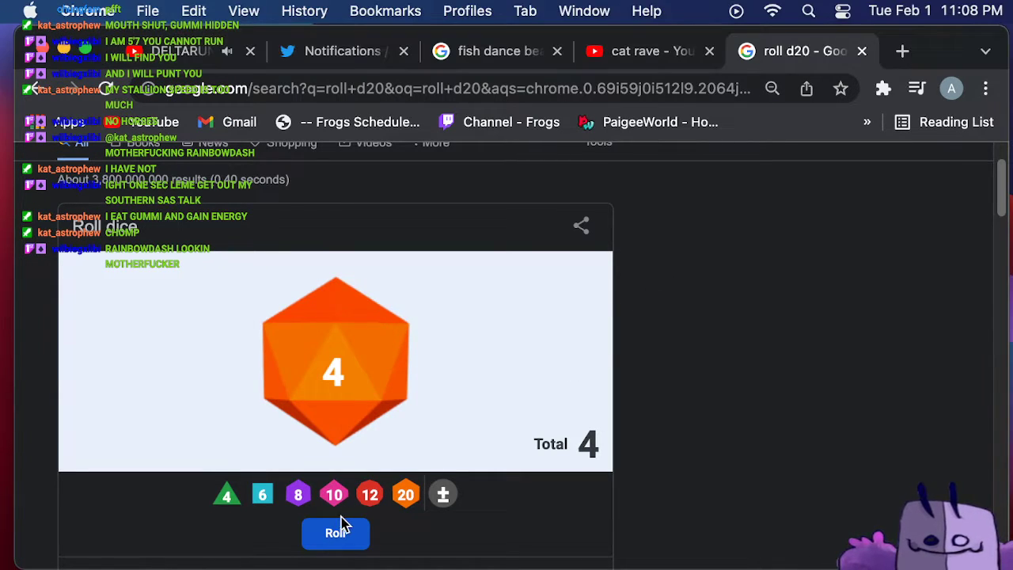
{"action": "left_click", "coordinate": [339, 530]}
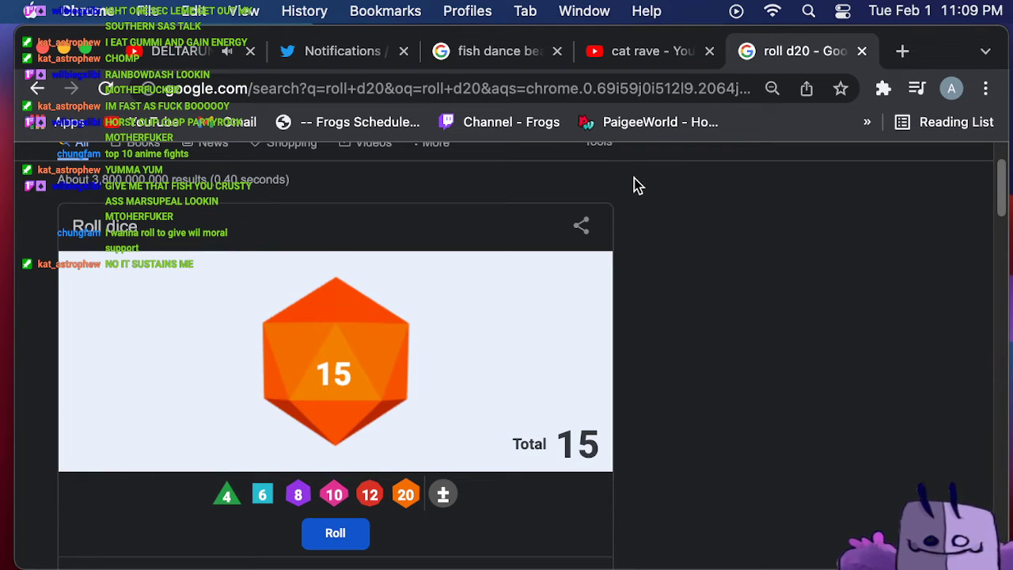
{"action": "left_click", "coordinate": [339, 544]}
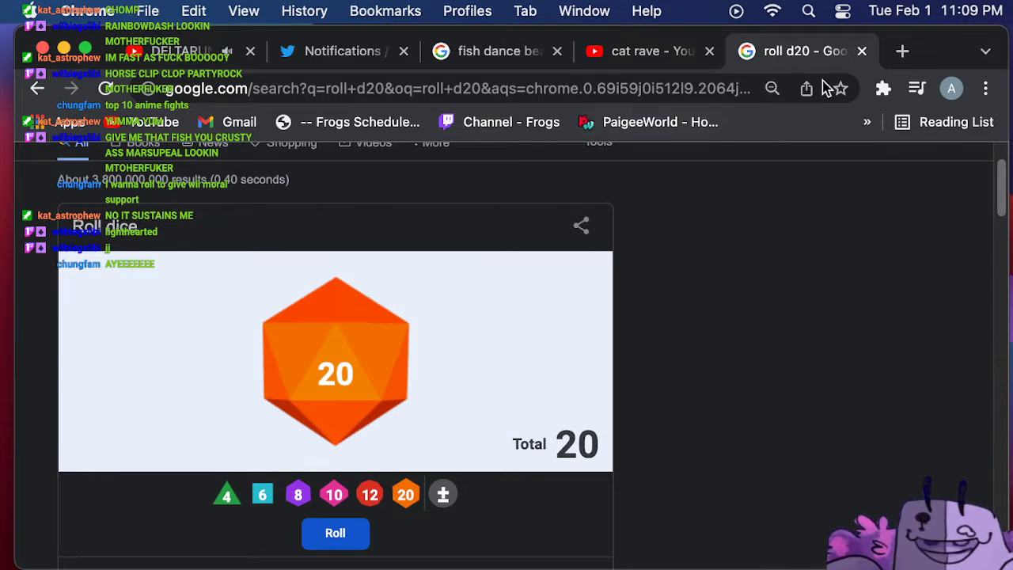
Step: Move the browser aside, switch to Clip Studio Paint, and set the drawing colour to orange (H 30, S 100, V 90)
{"action": "left_click_drag", "start_coordinate": [939, 56], "coordinate": [0, 86]}
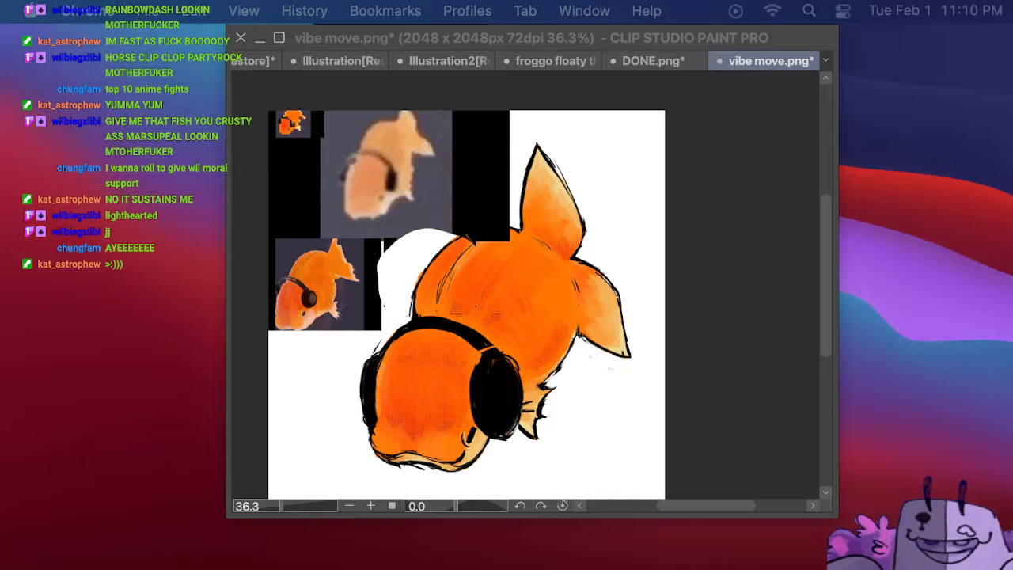
{"action": "left_click", "coordinate": [546, 302]}
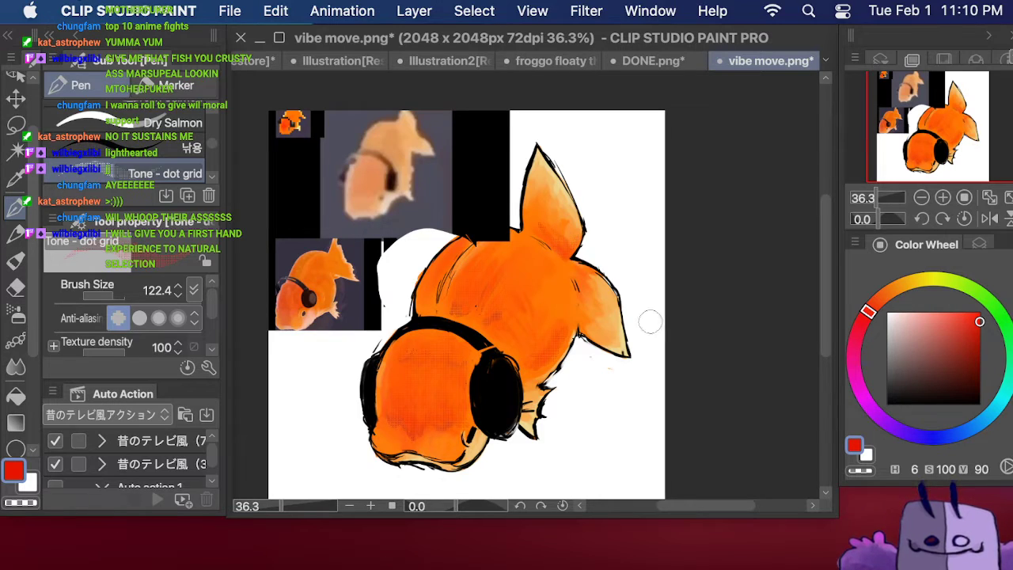
{"action": "left_click_drag", "start_coordinate": [878, 308], "coordinate": [886, 294]}
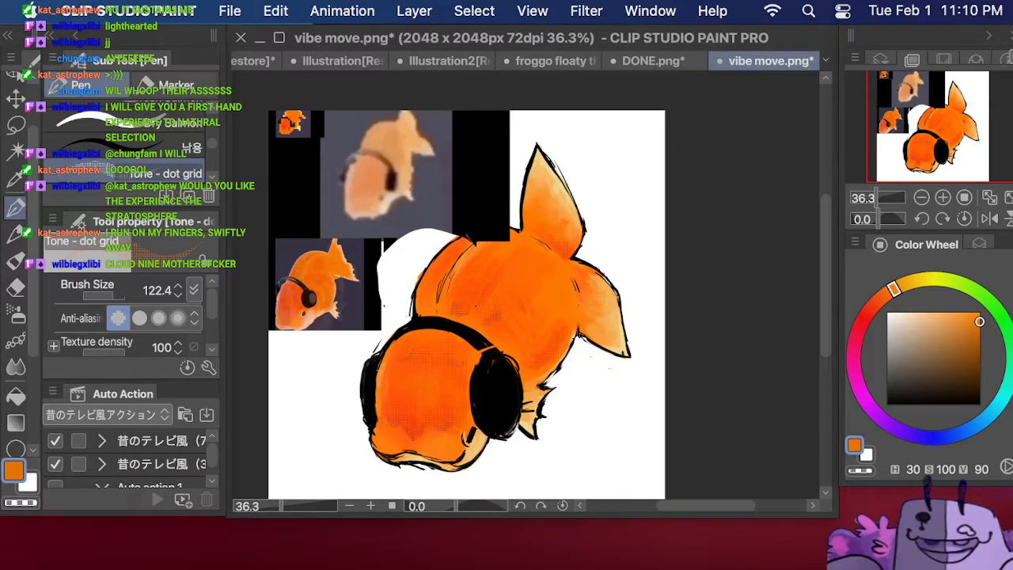
Step: Bring the roll d20 page in Chrome back, roll the die once, and return to the goldfish drawing in Clip Studio Paint
{"action": "left_click_drag", "start_coordinate": [261, 569], "coordinate": [943, 54]}
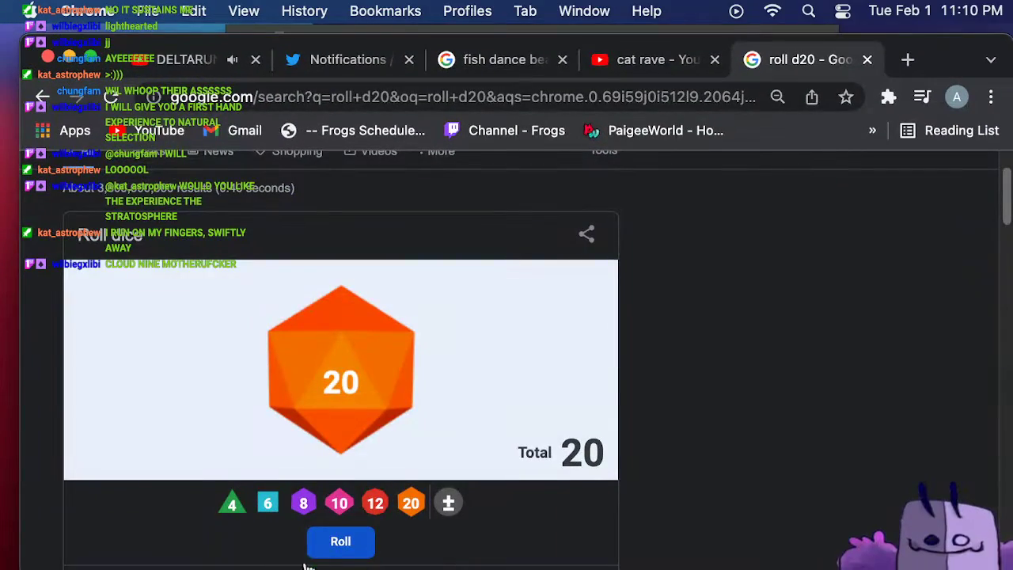
{"action": "left_click", "coordinate": [322, 546]}
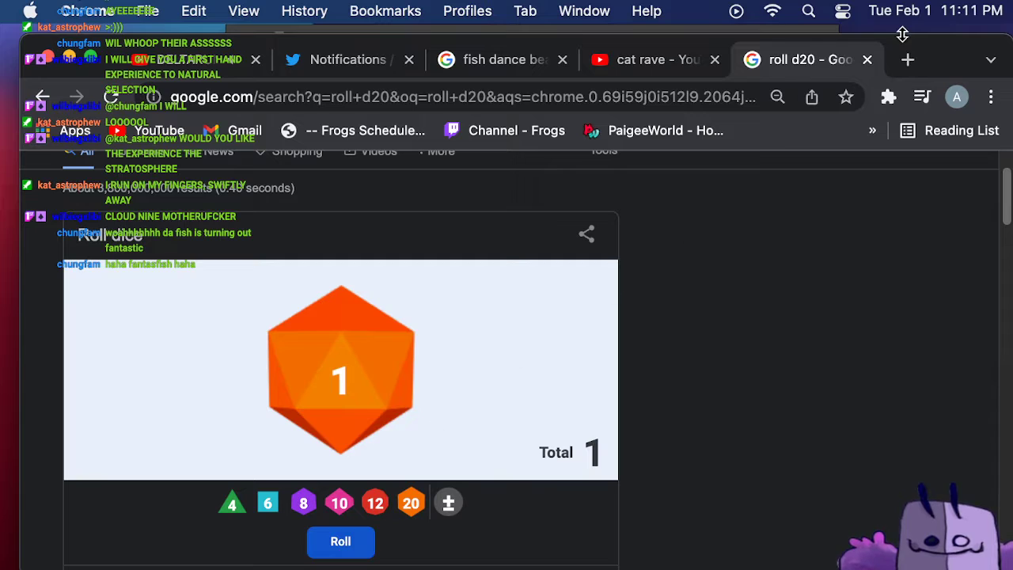
{"action": "double_click", "coordinate": [935, 41]}
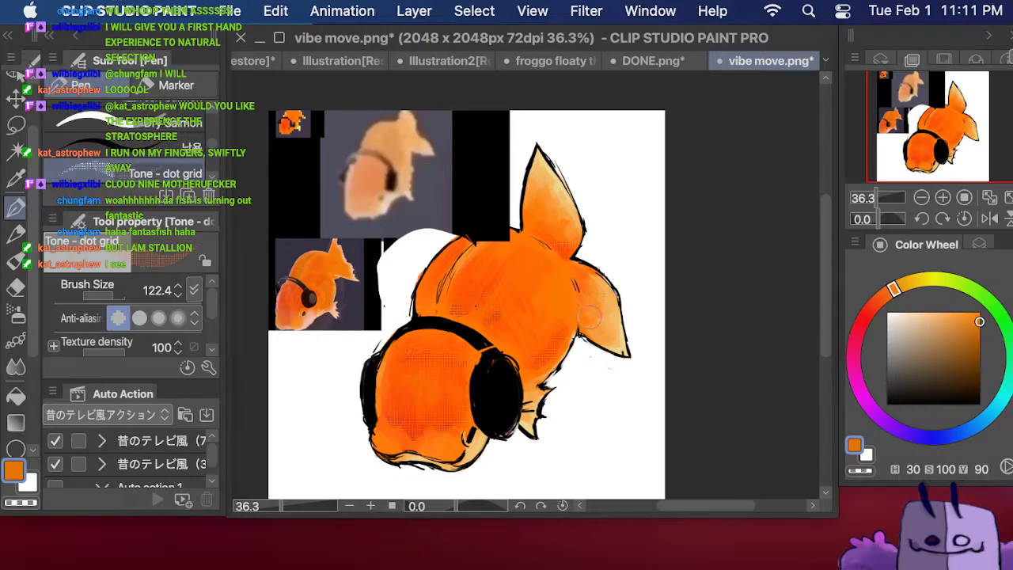
Step: Set the drawing colour to pale peach (H 30, S 23, V 100) and make Folder 1 with the front-facing goldfish visible
{"action": "left_click", "coordinate": [908, 312]}
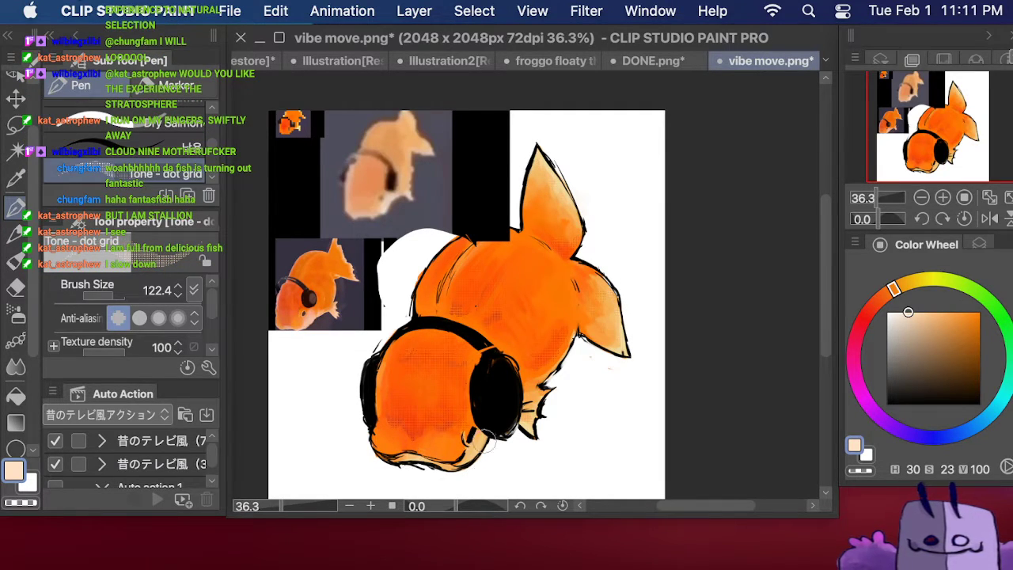
{"action": "left_click", "coordinate": [979, 244]}
{"action": "scroll", "coordinate": [1002, 383], "scroll_direction": "up", "scroll_amount": 3}
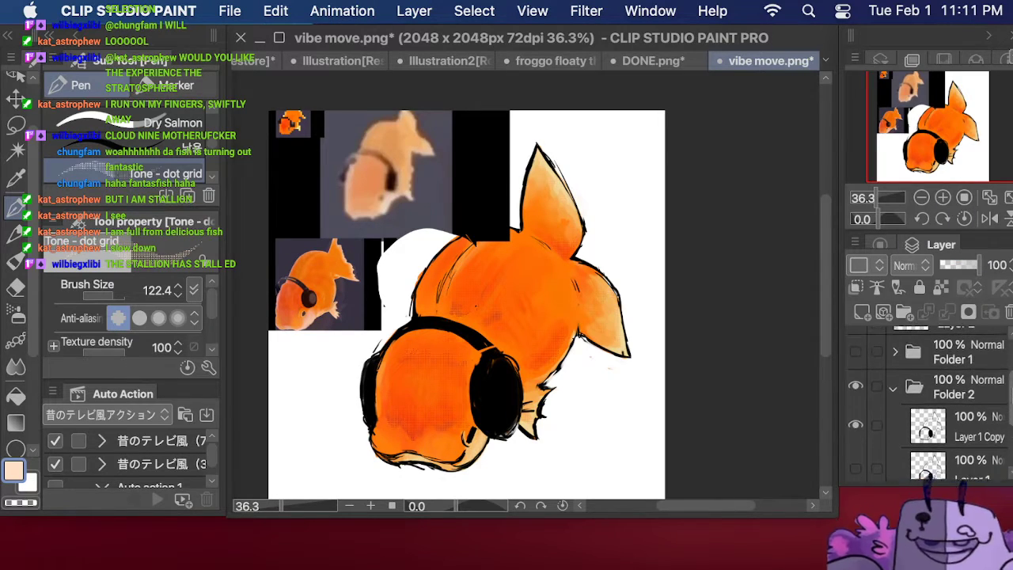
{"action": "left_click", "coordinate": [855, 373]}
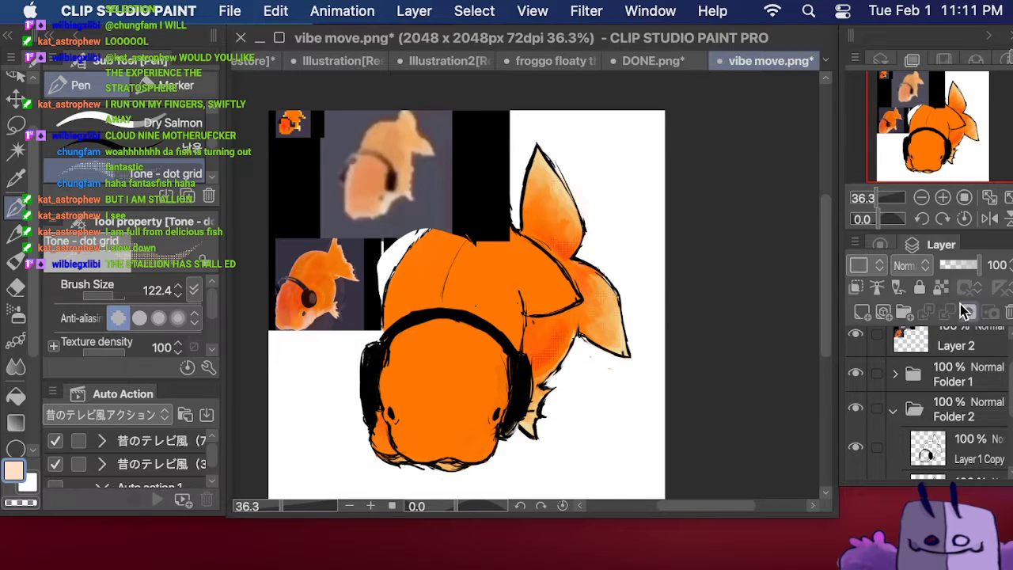
{"action": "left_click_drag", "start_coordinate": [954, 141], "coordinate": [891, 164]}
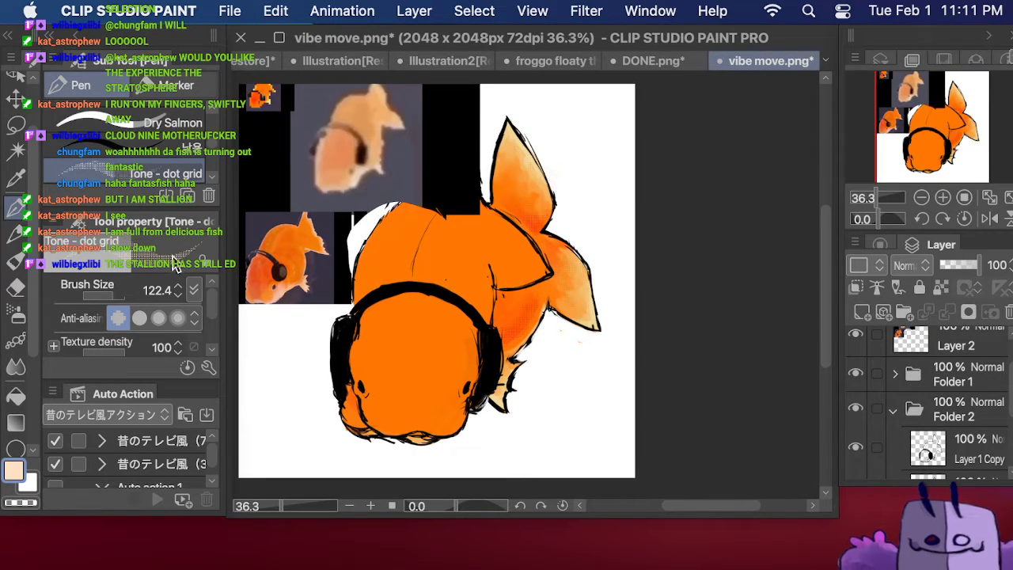
Step: Sample pale yellow from the shaded goldfish's upper tail fin and return to the Tone - dot grid pen
{"action": "key", "text": "i"}
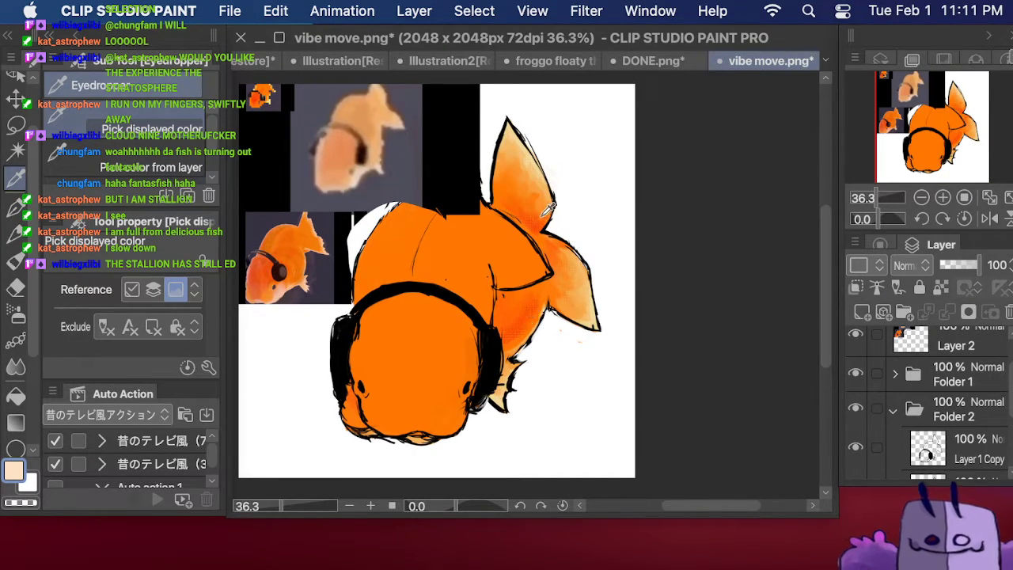
{"action": "left_click", "coordinate": [536, 135]}
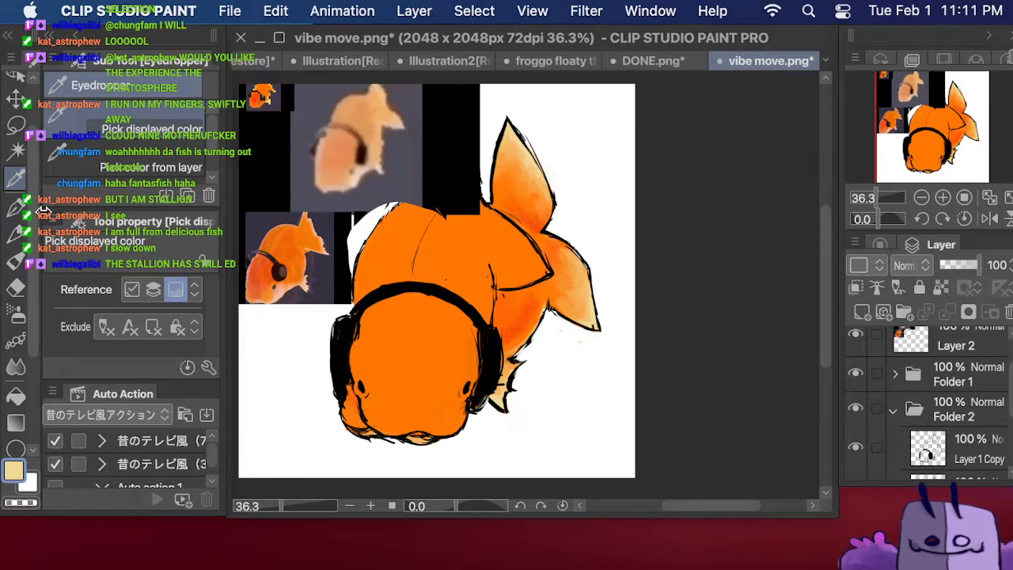
{"action": "key", "text": "p"}
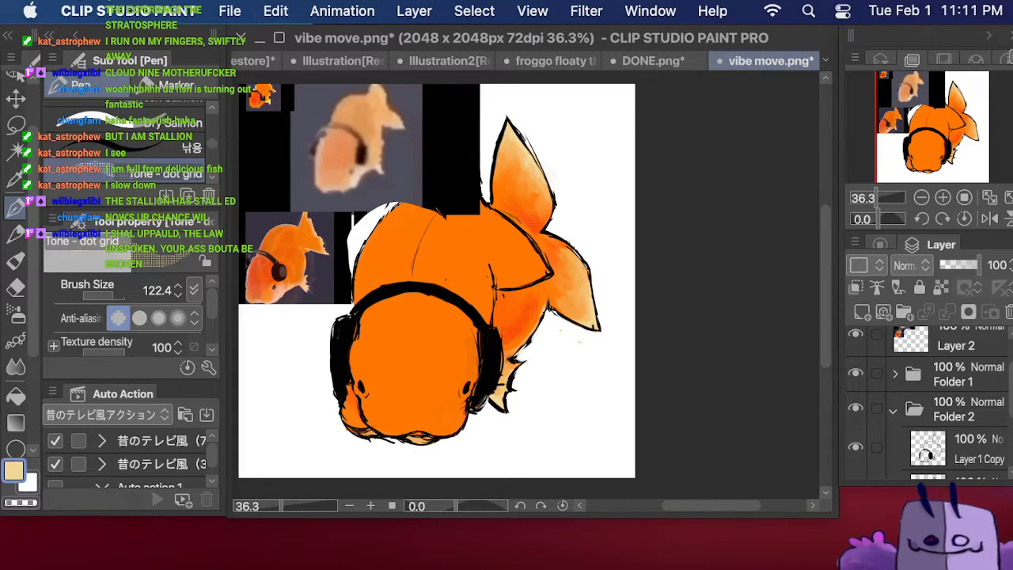
Step: Switch to the roll d20 page in Chrome for one more roll, and return to the drawing in Clip Studio Paint
{"action": "left_click_drag", "start_coordinate": [0, 475], "coordinate": [979, 3]}
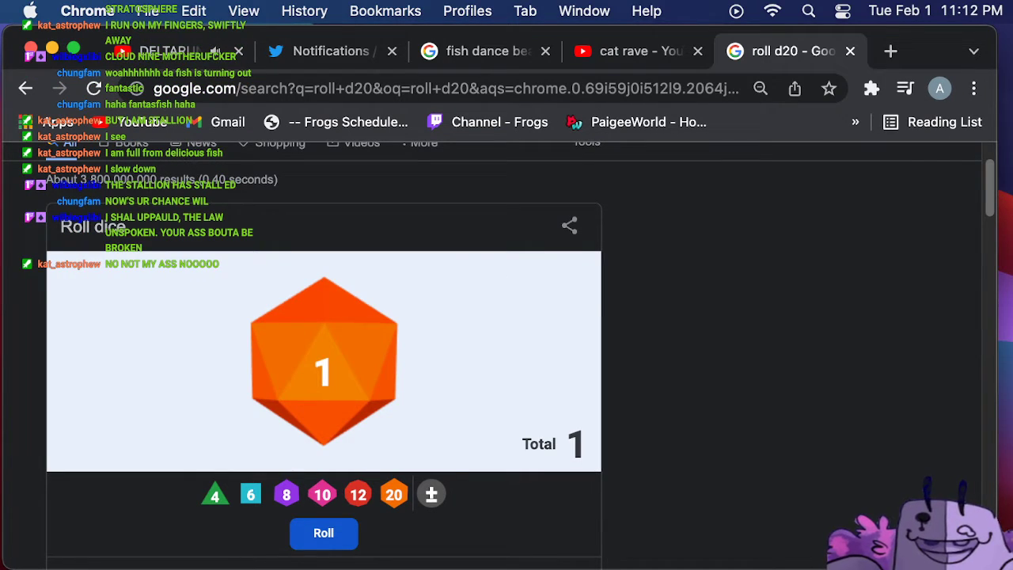
{"action": "left_click", "coordinate": [323, 536]}
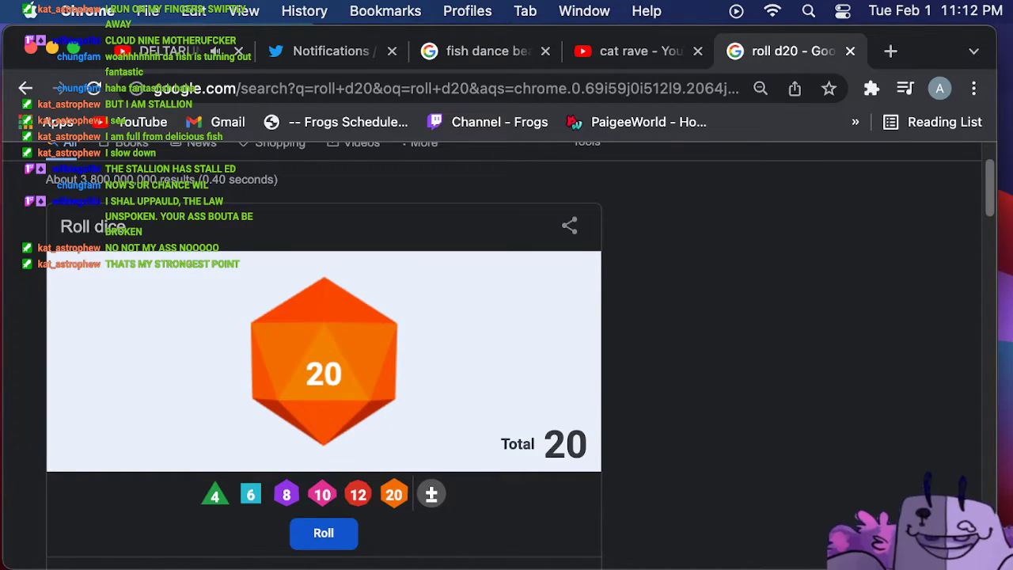
{"action": "left_click_drag", "start_coordinate": [921, 62], "coordinate": [0, 237]}
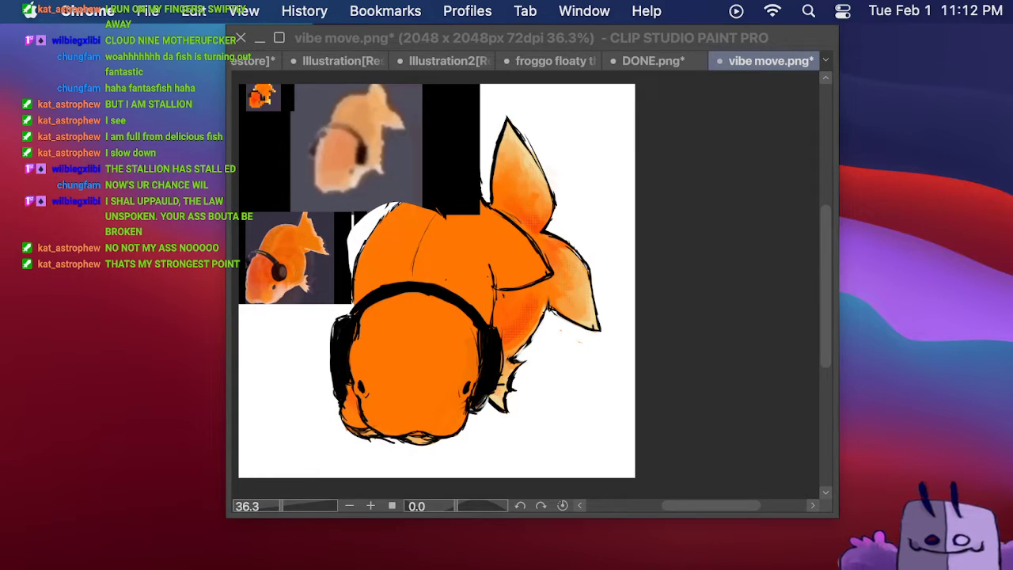
{"action": "left_click", "coordinate": [451, 231]}
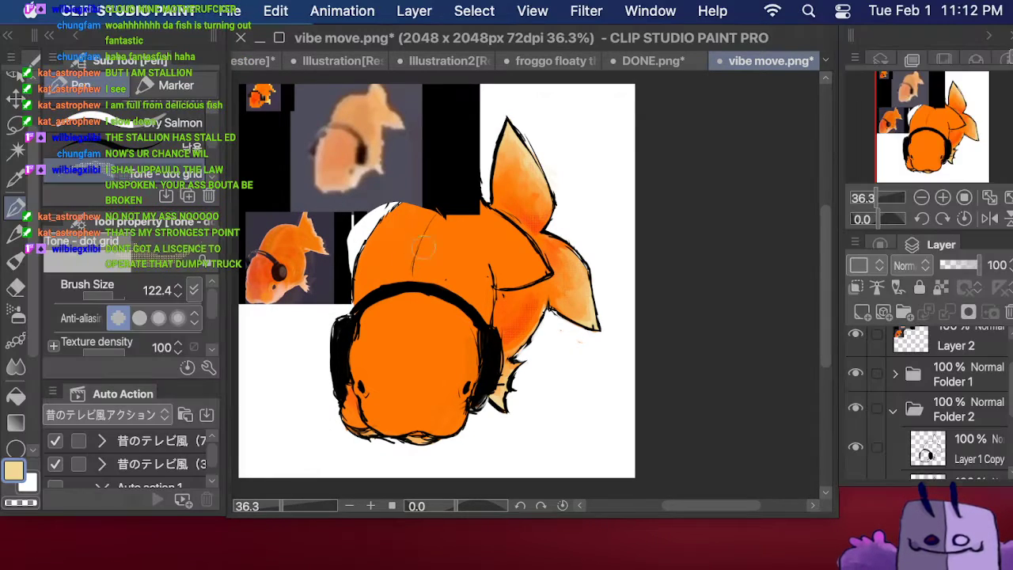
Step: Choose the Fresh Salmon pen and hide Layer 2 containing the reference photos
{"action": "scroll", "coordinate": [212, 140], "scroll_direction": "up", "scroll_amount": 2}
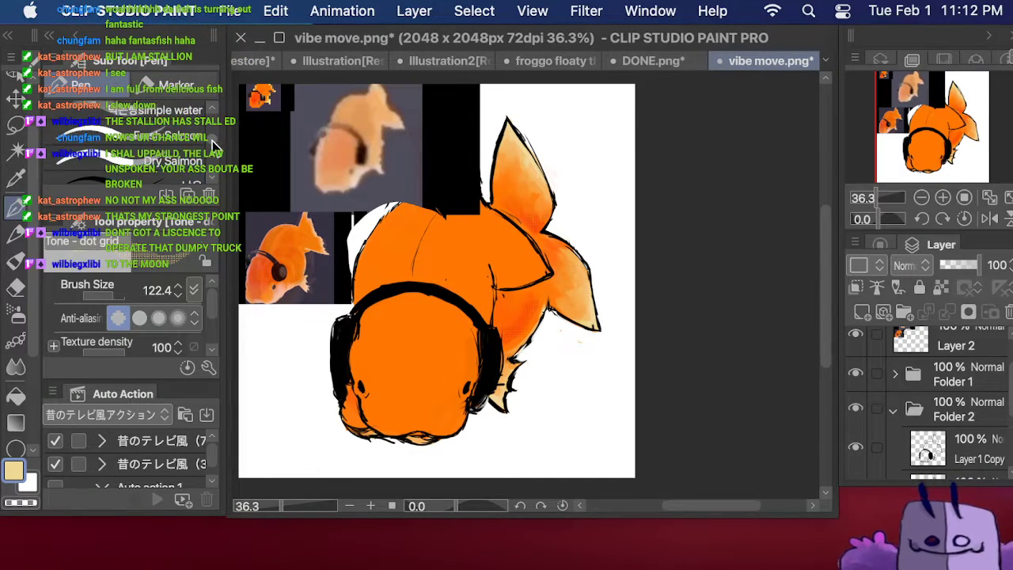
{"action": "left_click", "coordinate": [212, 142]}
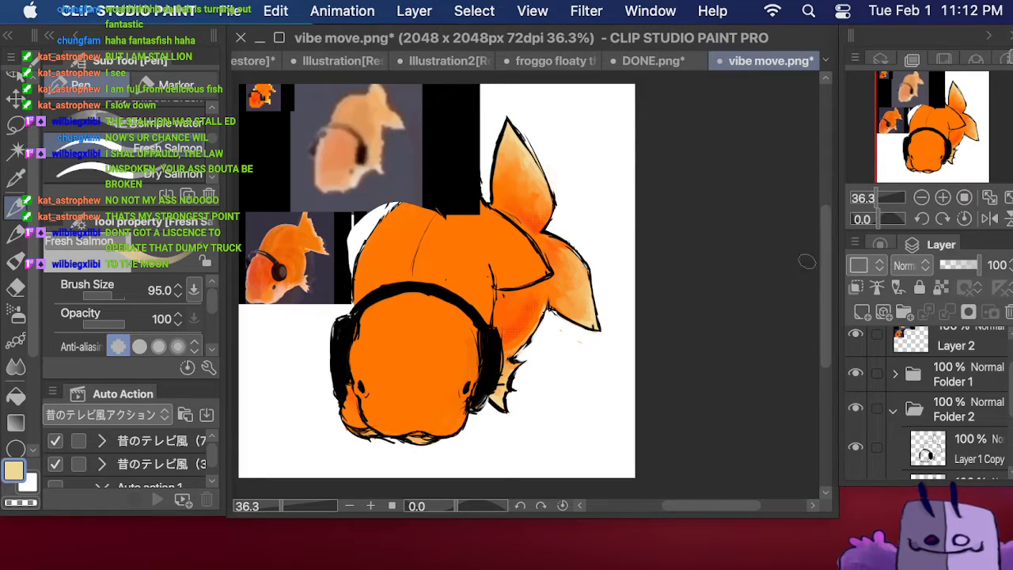
{"action": "left_click", "coordinate": [856, 333]}
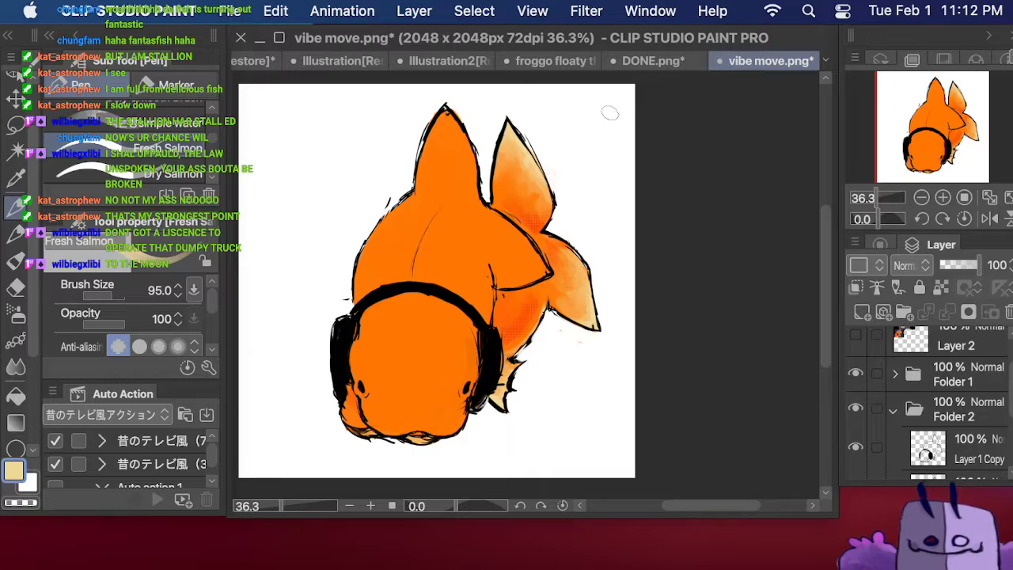
Step: Expand Folder 1 and add a new raster layer directly above the orange base on Layer 4
{"action": "left_click_drag", "start_coordinate": [1009, 399], "coordinate": [1009, 436]}
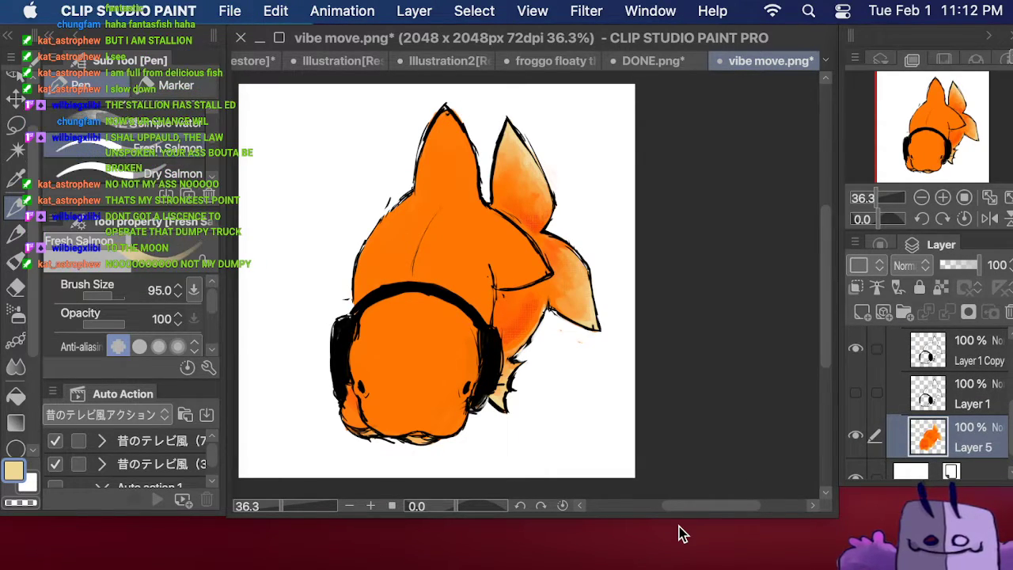
{"action": "left_click_drag", "start_coordinate": [1011, 410], "coordinate": [996, 373]}
{"action": "left_click", "coordinate": [895, 389]}
{"action": "left_click", "coordinate": [962, 459]}
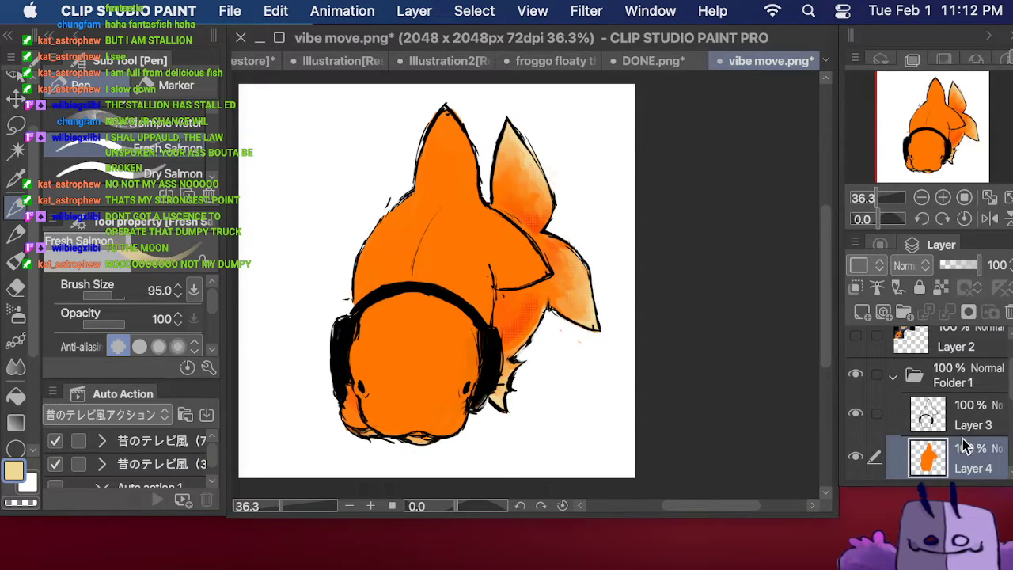
{"action": "left_click", "coordinate": [862, 314]}
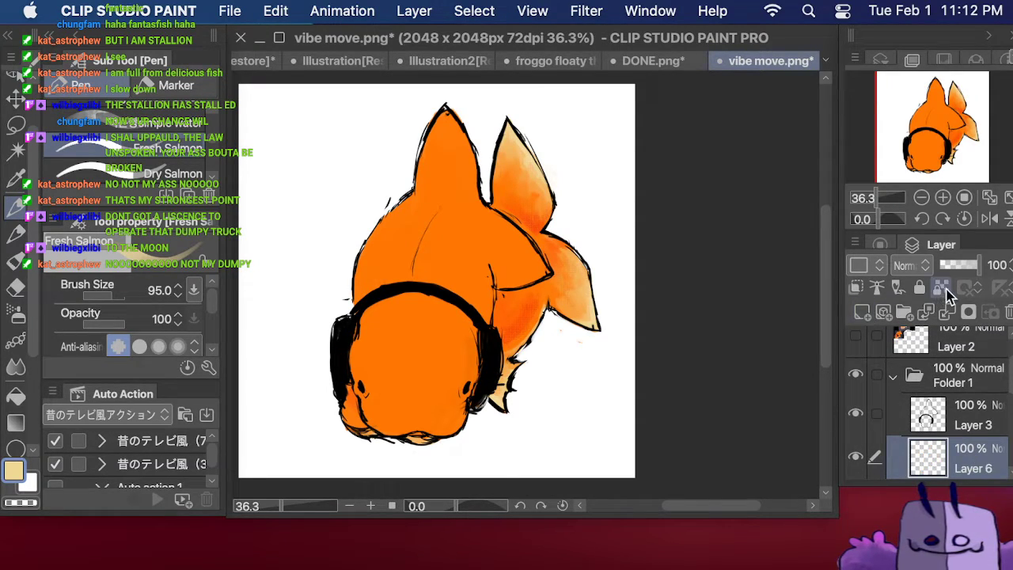
Step: Clip the new Layer 6 to the orange base on Layer 4 below it
{"action": "left_click", "coordinate": [858, 288]}
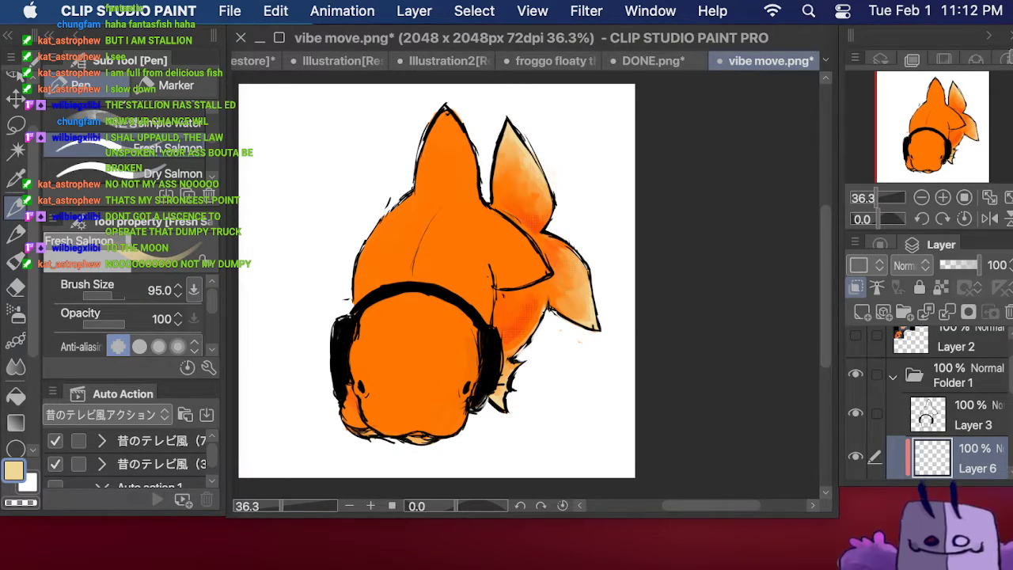
{"action": "key", "text": "Tab"}
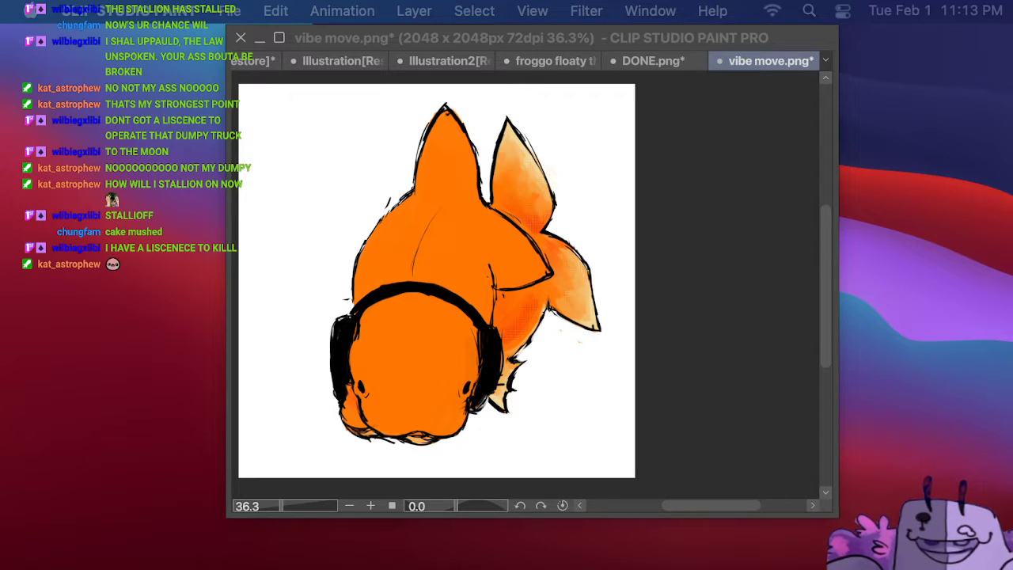
{"action": "key", "text": "Tab"}
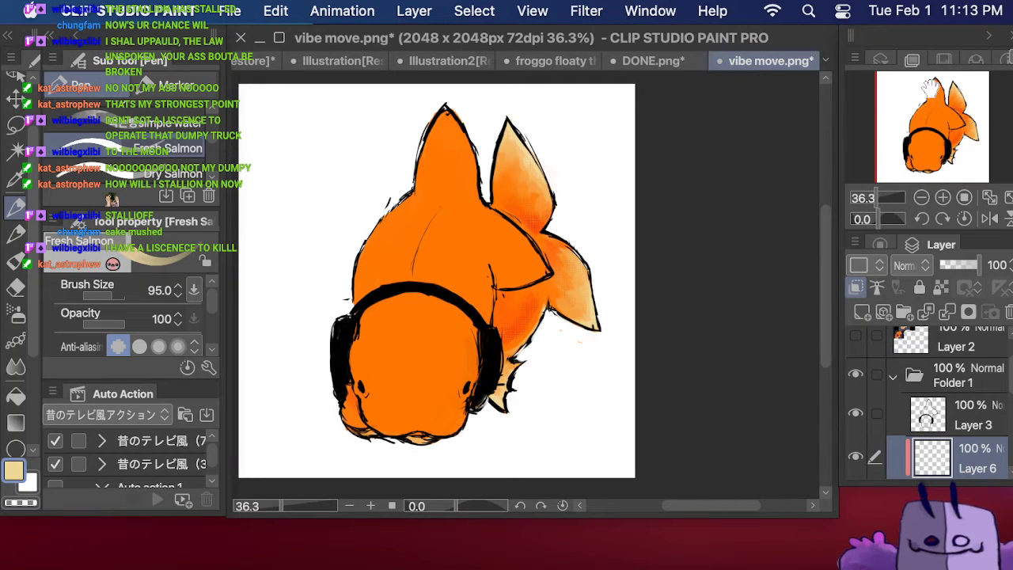
Step: Show Layer 2 Copy, lasso its goldfish reference photo, and scale it down into the canvas's upper-left corner
{"action": "scroll", "coordinate": [918, 424], "scroll_direction": "down", "scroll_amount": 3}
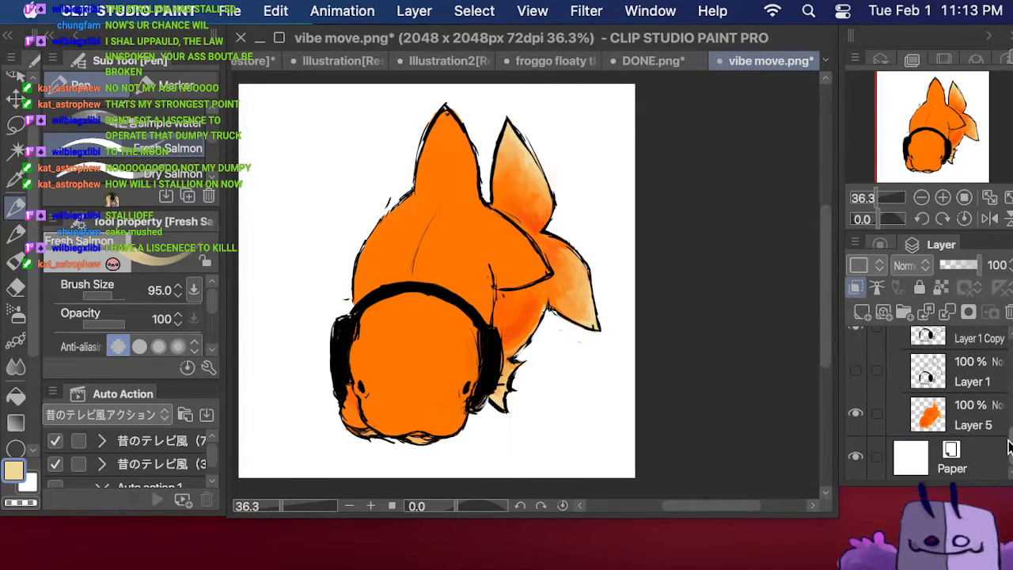
{"action": "scroll", "coordinate": [991, 431], "scroll_direction": "up", "scroll_amount": 4}
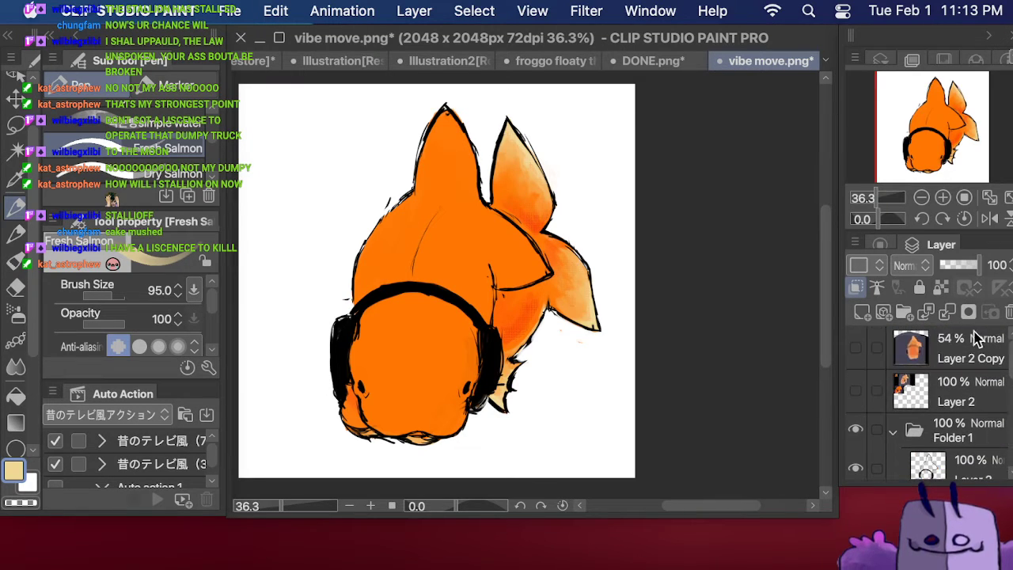
{"action": "left_click", "coordinate": [857, 348]}
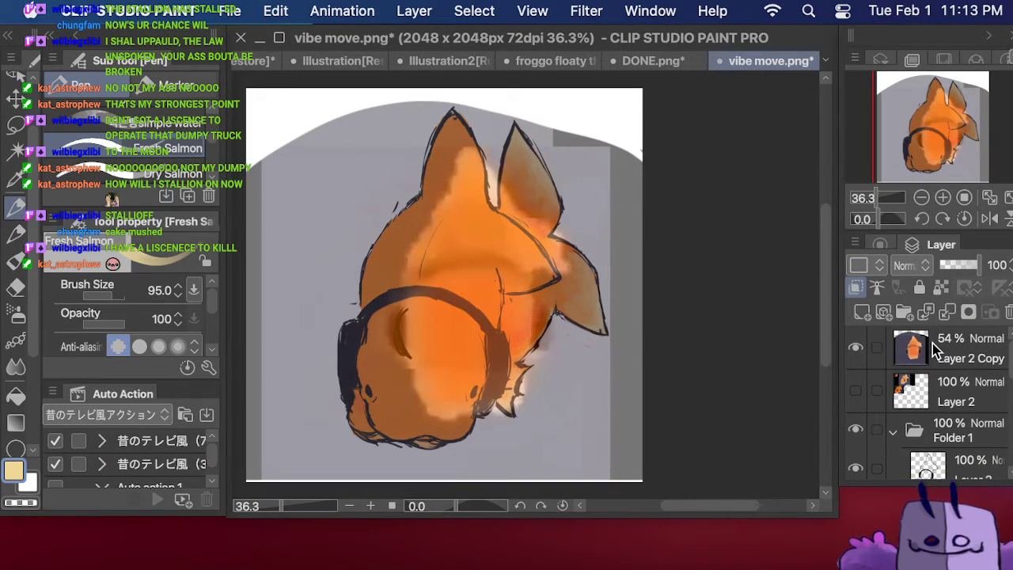
{"action": "left_click", "coordinate": [936, 347]}
{"action": "left_click", "coordinate": [15, 127]}
{"action": "mouse_move", "coordinate": [314, 119]}
{"action": "left_mouse_down"}
{"action": "mouse_move", "coordinate": [215, 313]}
{"action": "mouse_move", "coordinate": [260, 437]}
{"action": "mouse_move", "coordinate": [387, 504]}
{"action": "mouse_move", "coordinate": [556, 486]}
{"action": "mouse_move", "coordinate": [739, 350]}
{"action": "mouse_move", "coordinate": [706, 147]}
{"action": "mouse_move", "coordinate": [518, 68]}
{"action": "left_mouse_up"}
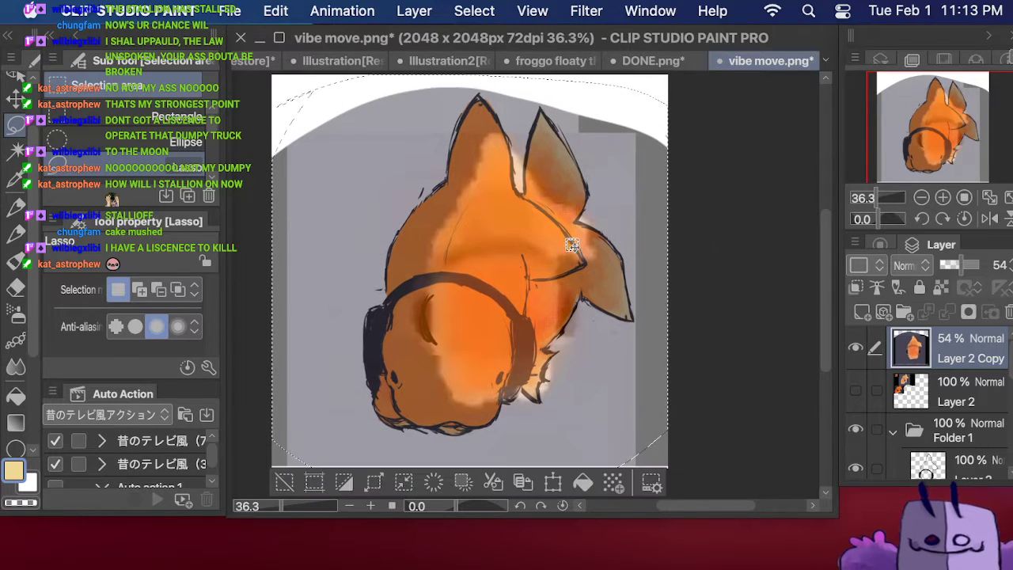
{"action": "left_click", "coordinate": [554, 482]}
{"action": "left_click_drag", "start_coordinate": [669, 467], "coordinate": [467, 212]}
{"action": "left_click", "coordinate": [425, 248]}
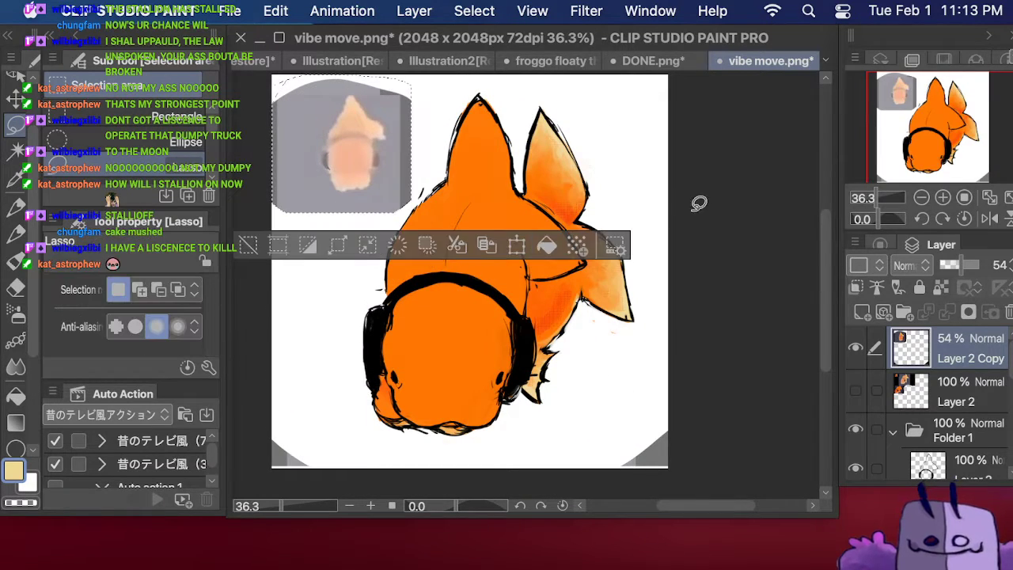
{"action": "left_click", "coordinate": [699, 203]}
Step: Raise Layer 2 Copy's opacity to 100% and return to Layer 6 with the Fresh Salmon pen
{"action": "left_click", "coordinate": [16, 207]}
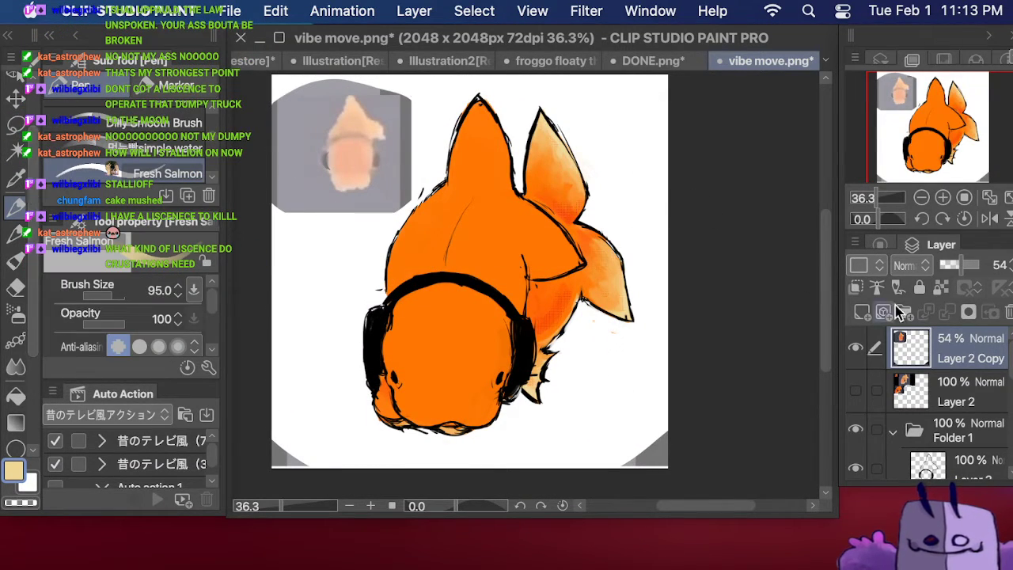
{"action": "left_click_drag", "start_coordinate": [962, 265], "coordinate": [982, 264]}
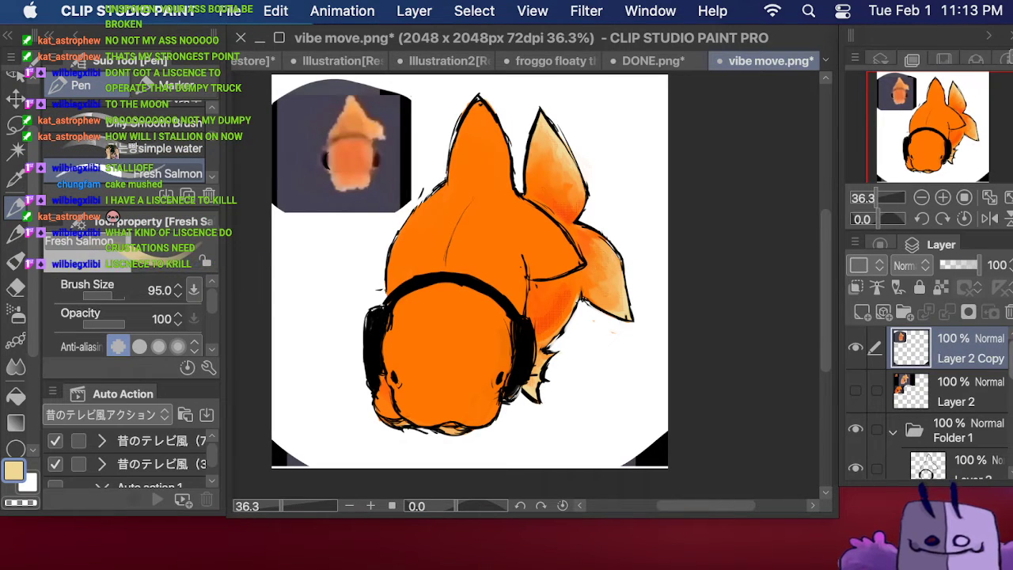
{"action": "scroll", "coordinate": [1004, 389], "scroll_direction": "down", "scroll_amount": 5}
{"action": "left_click", "coordinate": [961, 361]}
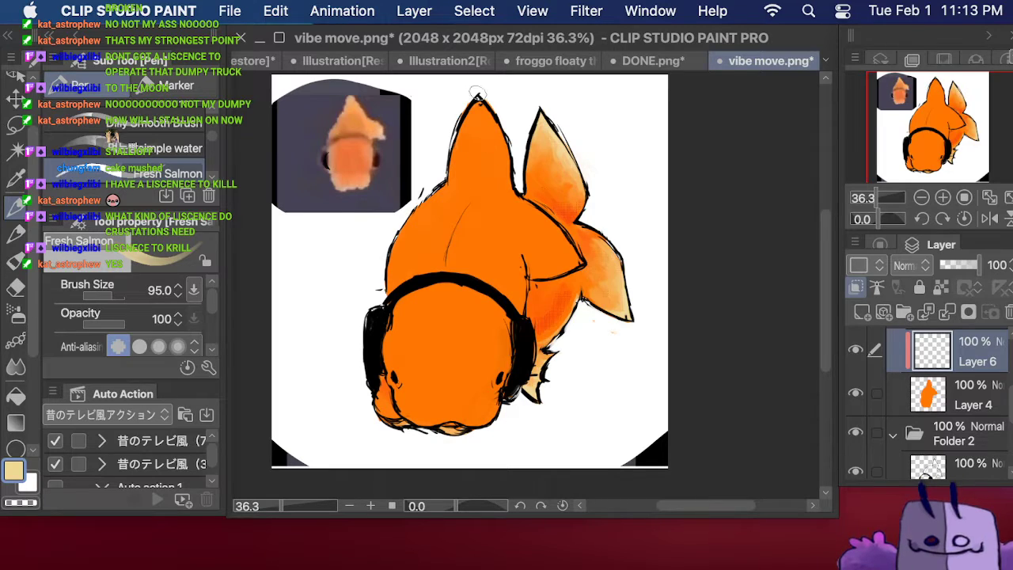
Step: Paint pale yellow highlights on the goldfish's upright tail tip and side fin, enlarging the brush to 262.3 for the fin
{"action": "left_click_drag", "start_coordinate": [478, 98], "coordinate": [516, 169]}
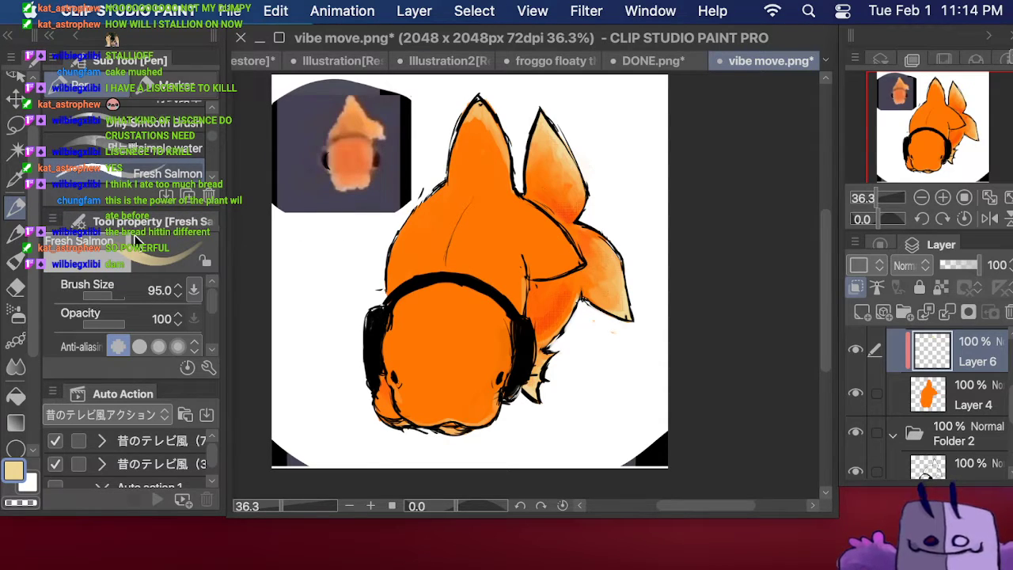
{"action": "left_click", "coordinate": [114, 296]}
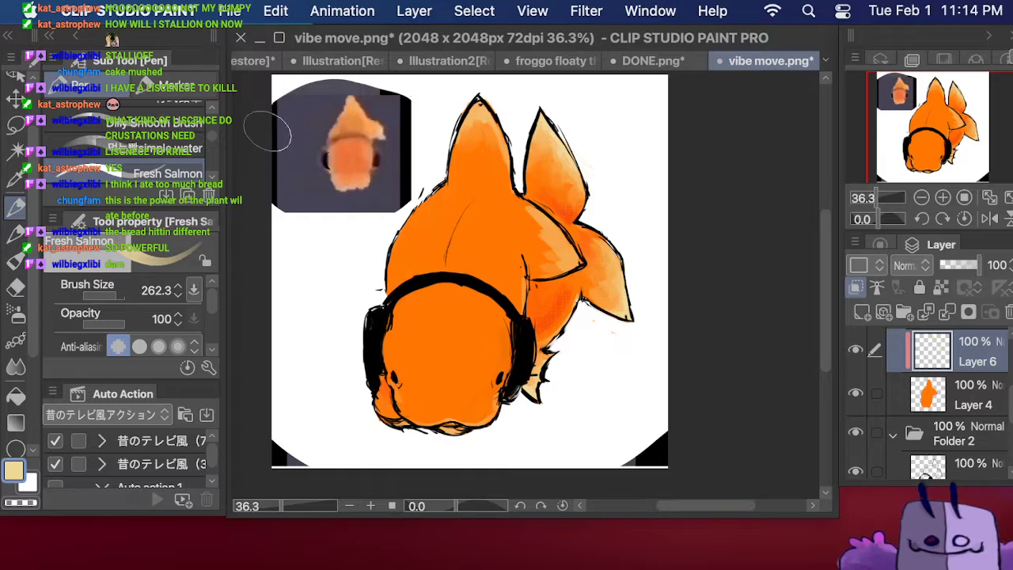
Step: Paint a pale yellow highlight along the curved line on the goldfish's back with the brush size set to 122.4
{"action": "left_click", "coordinate": [116, 295]}
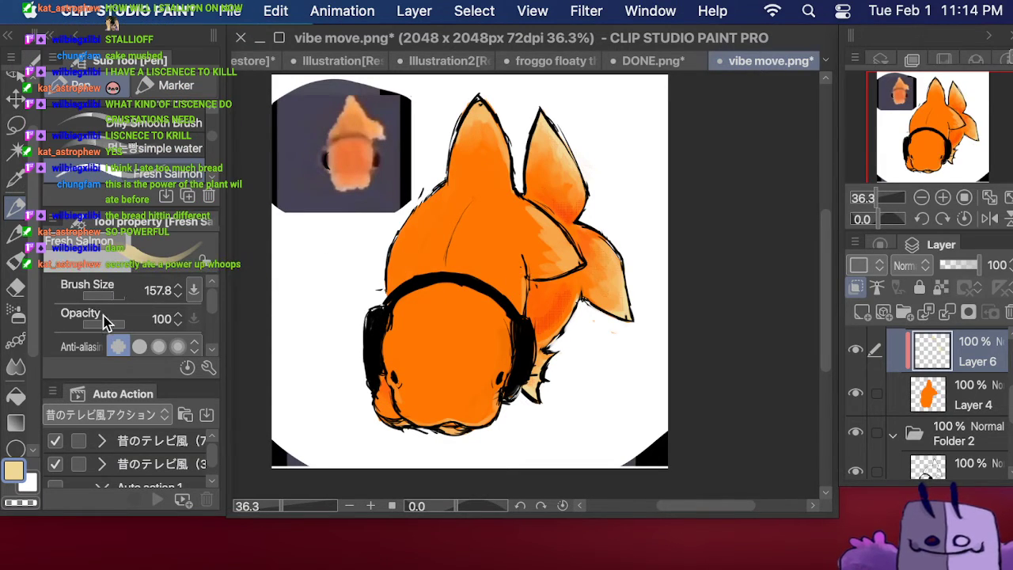
{"action": "left_click", "coordinate": [109, 300]}
{"action": "left_click", "coordinate": [106, 298]}
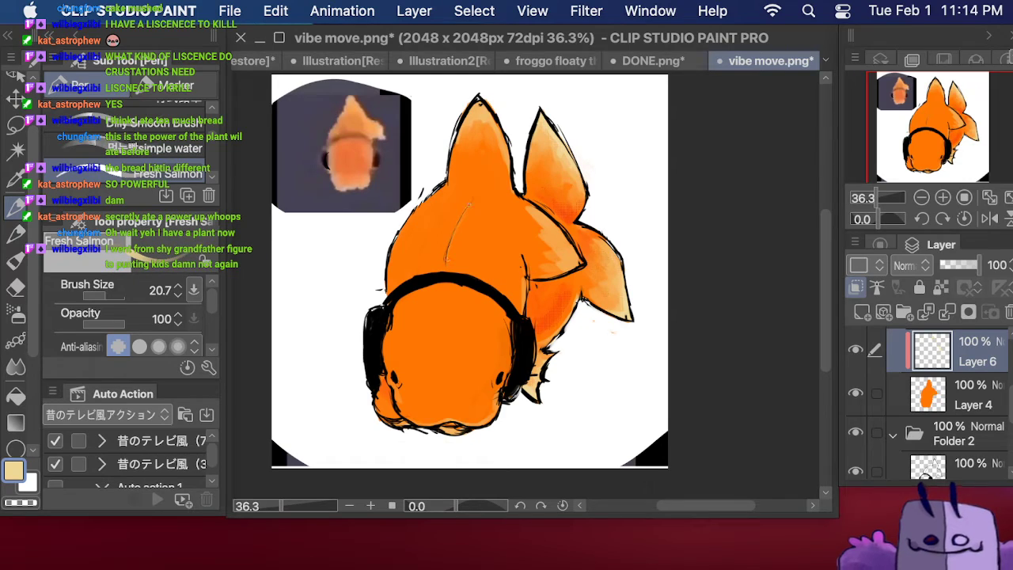
{"action": "left_click", "coordinate": [109, 300]}
{"action": "left_click", "coordinate": [114, 298]}
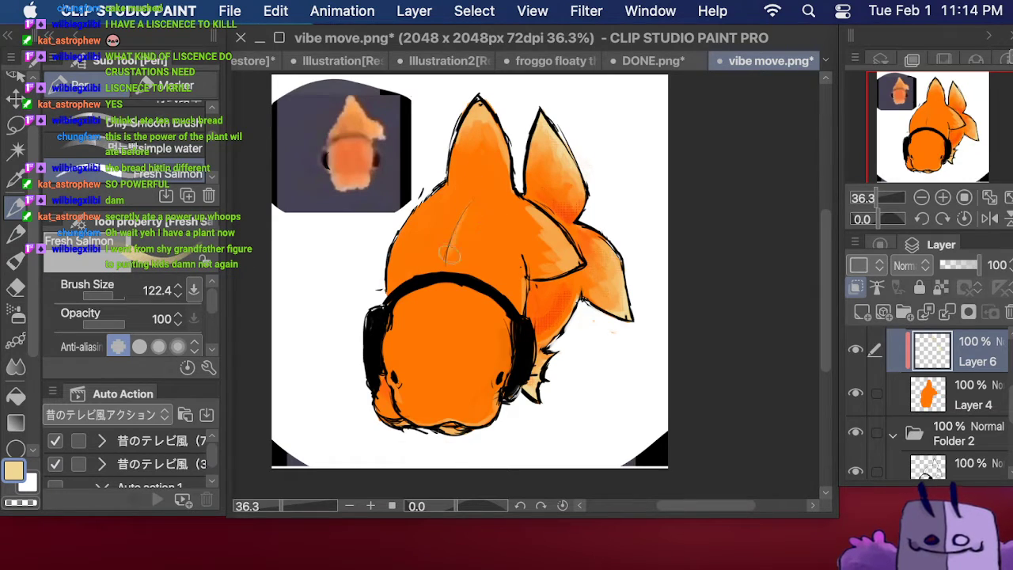
{"action": "left_click_drag", "start_coordinate": [448, 262], "coordinate": [468, 193]}
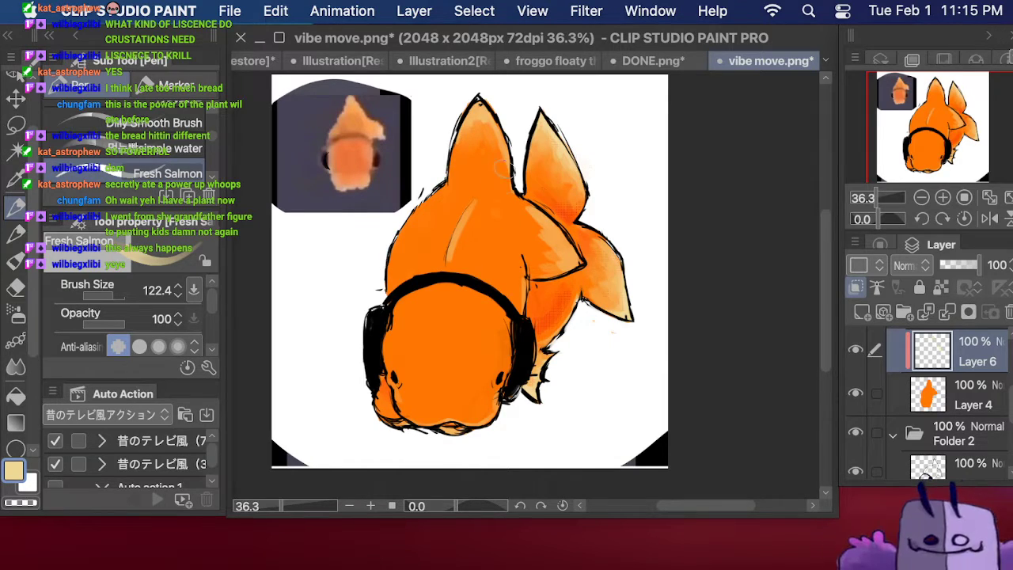
Step: Sample red from the shaded goldfish and paint reddish shading at the upright tail's base with brush size 157.8
{"action": "left_click", "coordinate": [16, 177]}
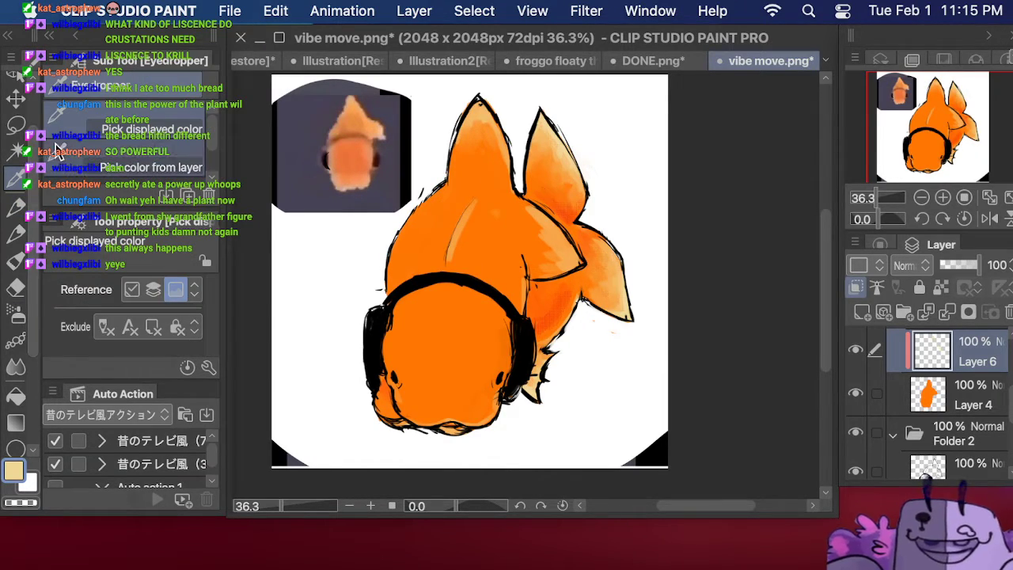
{"action": "left_click", "coordinate": [569, 290]}
{"action": "left_click", "coordinate": [506, 247]}
{"action": "left_click", "coordinate": [16, 206]}
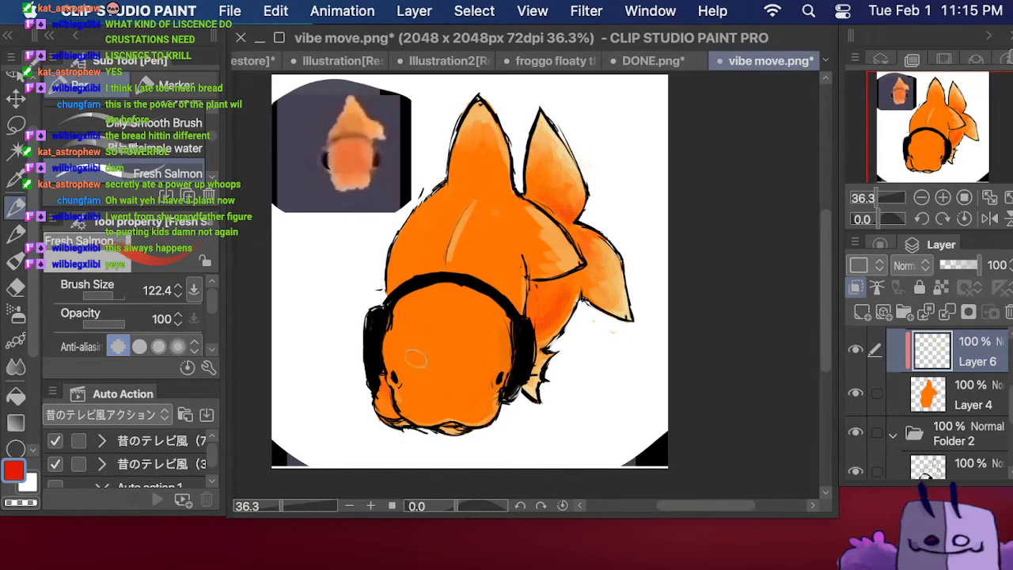
{"action": "left_click_drag", "start_coordinate": [118, 295], "coordinate": [119, 295]}
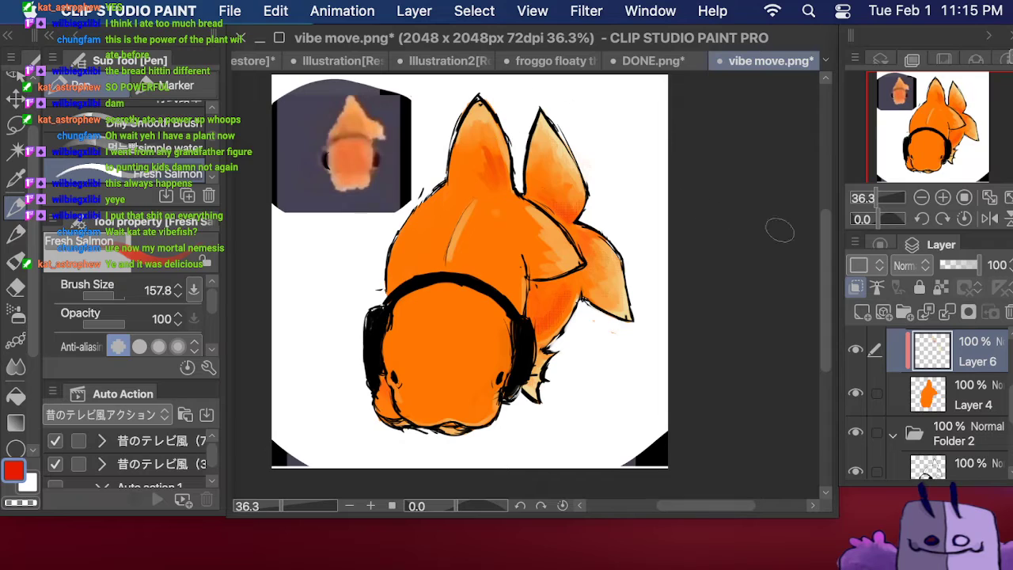
Step: Compare with the pose beneath by toggling Folder 1, and paint red shading on both sides of the back with brush size 561.8
{"action": "scroll", "coordinate": [1009, 402], "scroll_direction": "up", "scroll_amount": 1}
{"action": "scroll", "coordinate": [1009, 402], "scroll_direction": "up", "scroll_amount": 2}
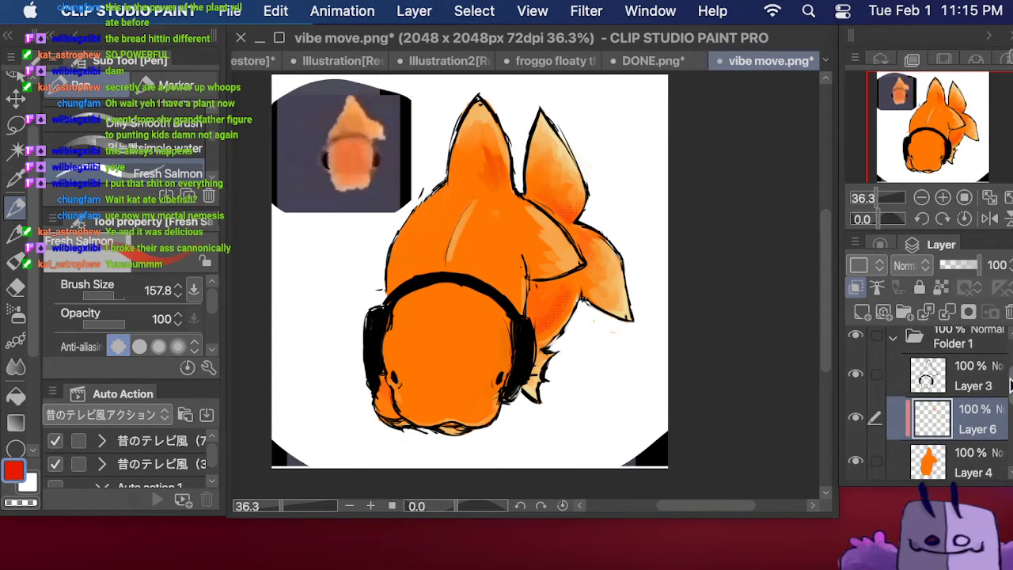
{"action": "left_click", "coordinate": [854, 339]}
{"action": "left_click", "coordinate": [855, 339]}
{"action": "left_click", "coordinate": [855, 339]}
{"action": "left_click", "coordinate": [855, 339]}
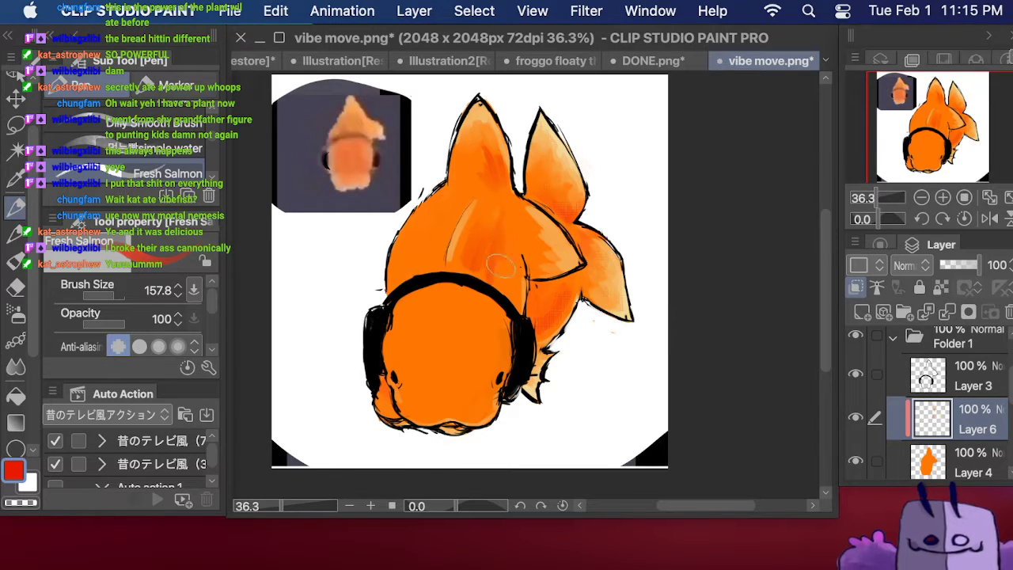
{"action": "left_click", "coordinate": [115, 299]}
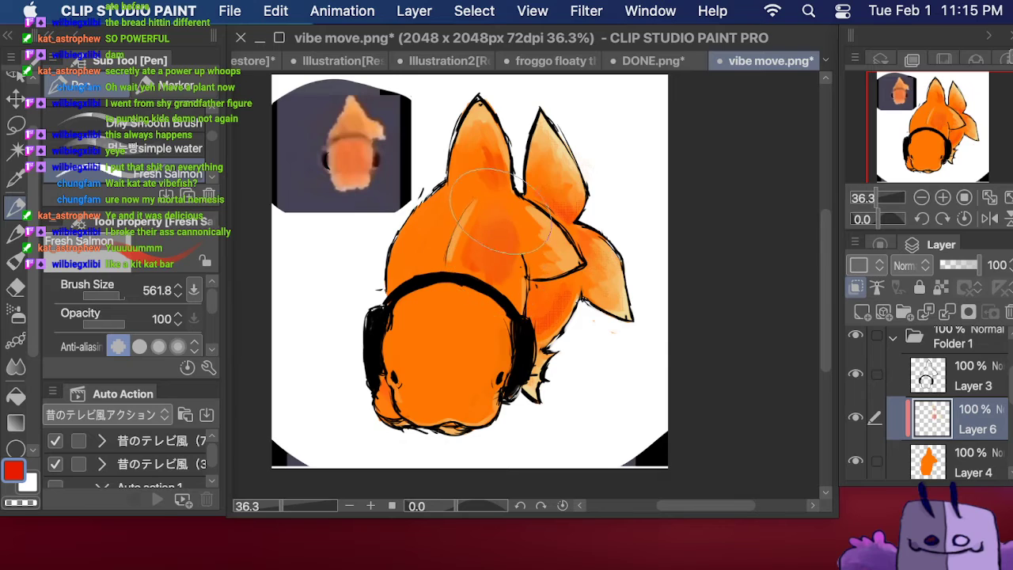
{"action": "mouse_move", "coordinate": [429, 207]}
{"action": "left_mouse_down"}
{"action": "mouse_move", "coordinate": [409, 262]}
{"action": "mouse_move", "coordinate": [451, 193]}
{"action": "mouse_move", "coordinate": [425, 265]}
{"action": "mouse_move", "coordinate": [437, 215]}
{"action": "left_mouse_up"}
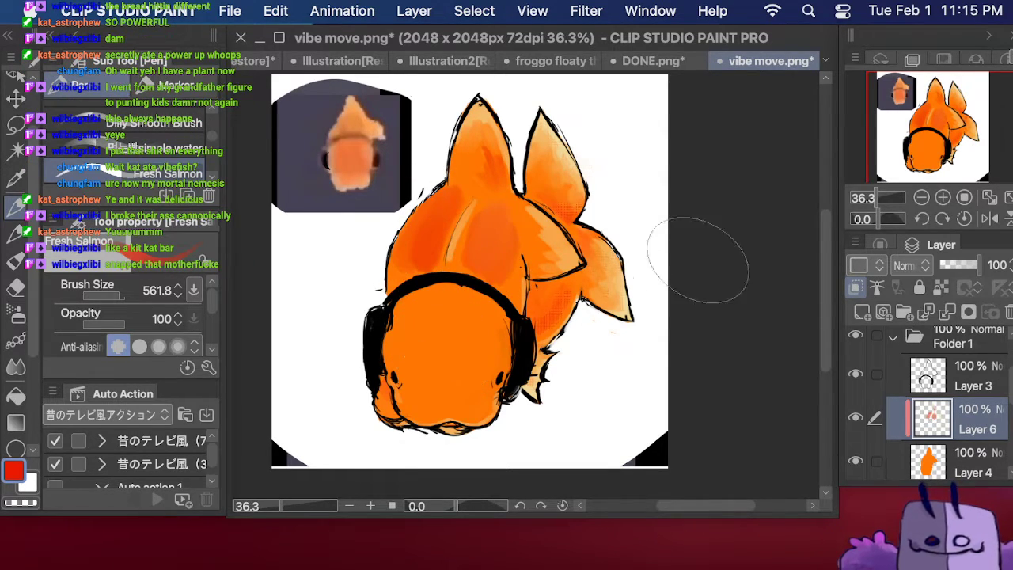
Step: Check the finished pose beneath Folder 1 and paint red shading over the goldfish's forehead and cheeks
{"action": "left_click", "coordinate": [857, 337]}
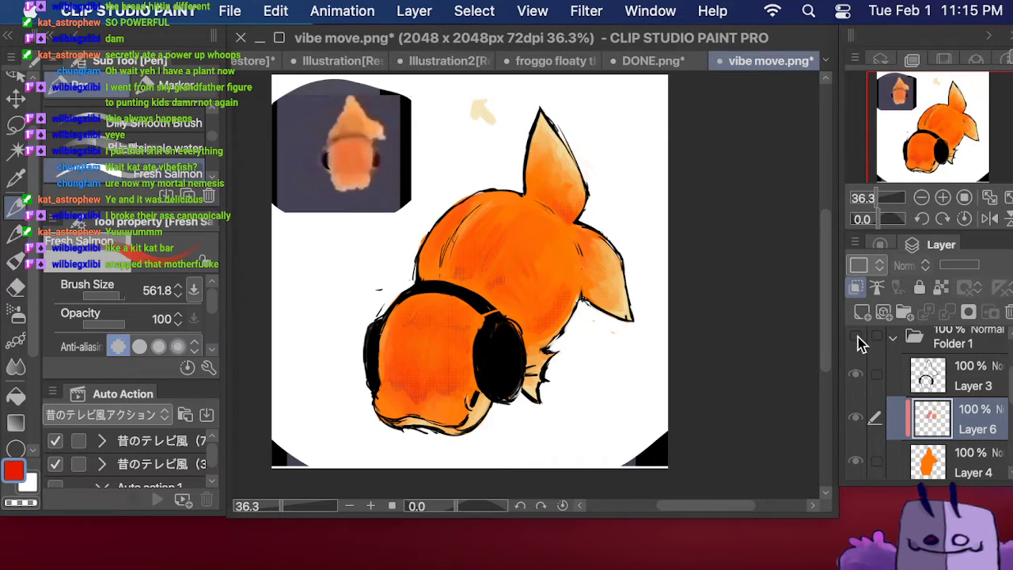
{"action": "left_click", "coordinate": [859, 339]}
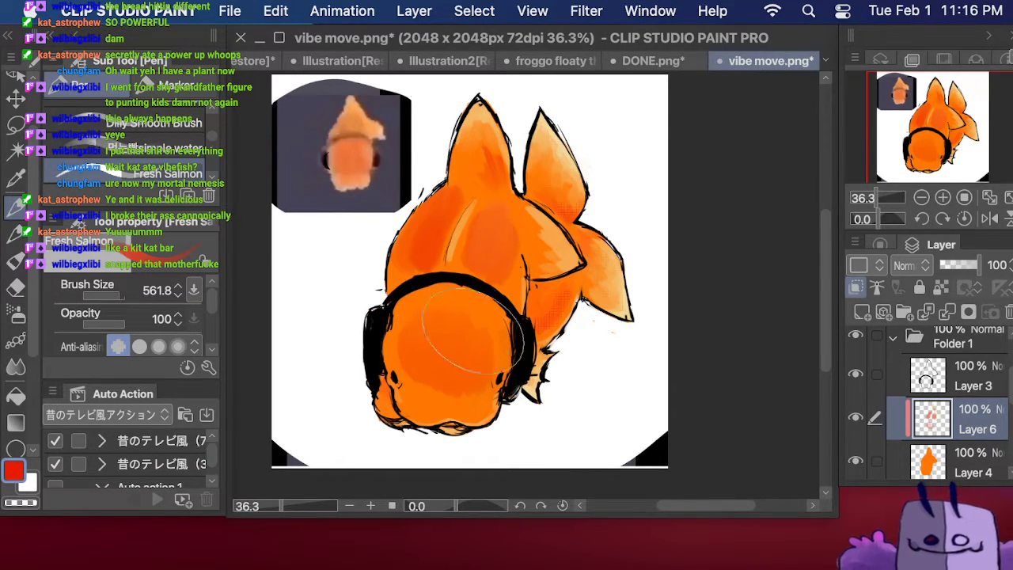
{"action": "mouse_move", "coordinate": [420, 355]}
{"action": "left_mouse_down"}
{"action": "mouse_move", "coordinate": [428, 411]}
{"action": "mouse_move", "coordinate": [429, 398]}
{"action": "mouse_move", "coordinate": [474, 399]}
{"action": "mouse_move", "coordinate": [475, 360]}
{"action": "mouse_move", "coordinate": [453, 352]}
{"action": "mouse_move", "coordinate": [482, 366]}
{"action": "mouse_move", "coordinate": [476, 311]}
{"action": "mouse_move", "coordinate": [404, 380]}
{"action": "left_mouse_up"}
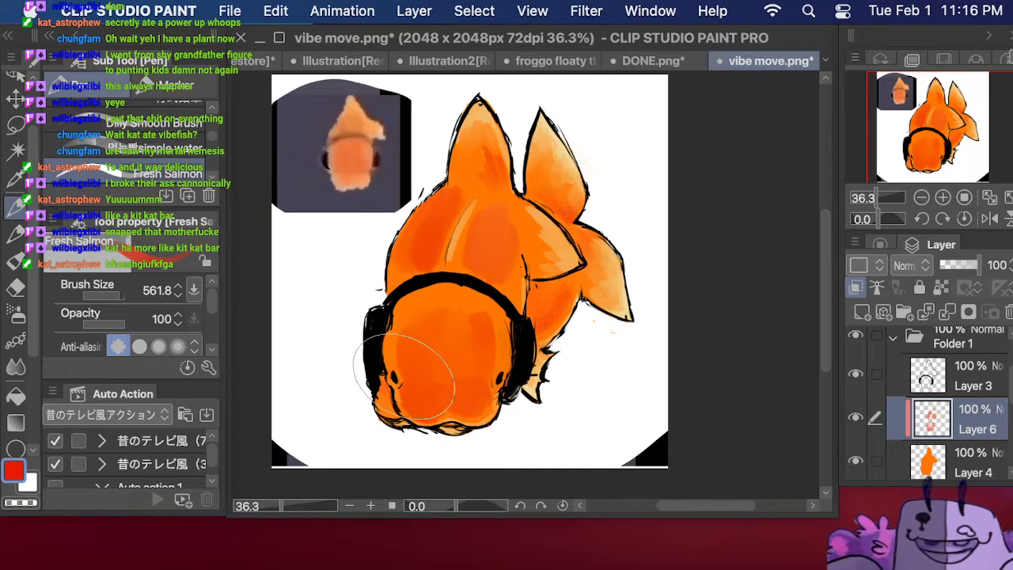
{"action": "mouse_move", "coordinate": [404, 377]}
{"action": "left_mouse_down"}
{"action": "mouse_move", "coordinate": [490, 285]}
{"action": "mouse_move", "coordinate": [427, 356]}
{"action": "mouse_move", "coordinate": [423, 320]}
{"action": "mouse_move", "coordinate": [416, 348]}
{"action": "mouse_move", "coordinate": [408, 331]}
{"action": "mouse_move", "coordinate": [453, 314]}
{"action": "left_mouse_up"}
Step: Sample orange from the goldfish's back and soften the head's red shading with it, reducing the brush size to 262.3
{"action": "key", "text": "i"}
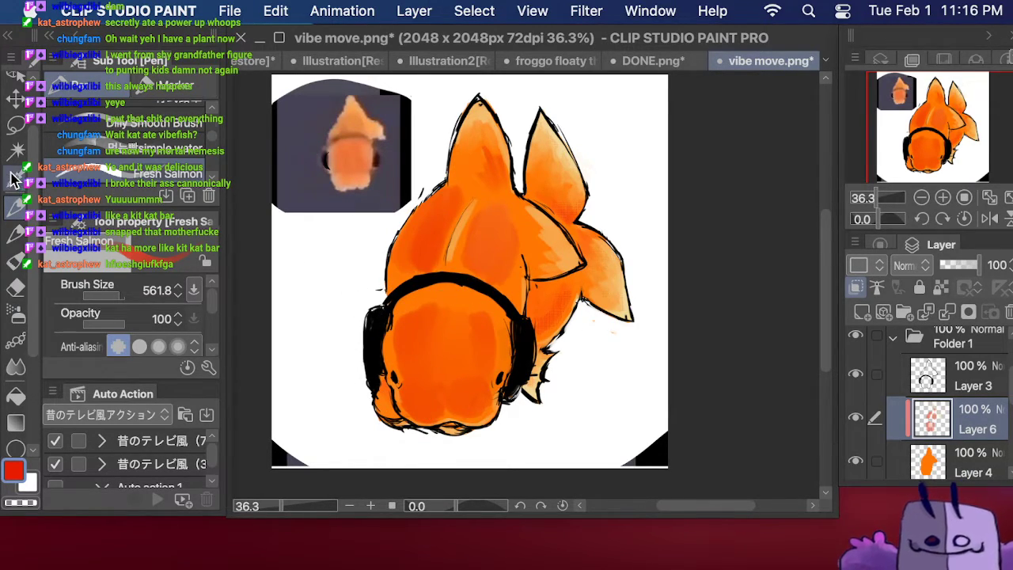
{"action": "left_click", "coordinate": [462, 257]}
{"action": "key", "text": "p"}
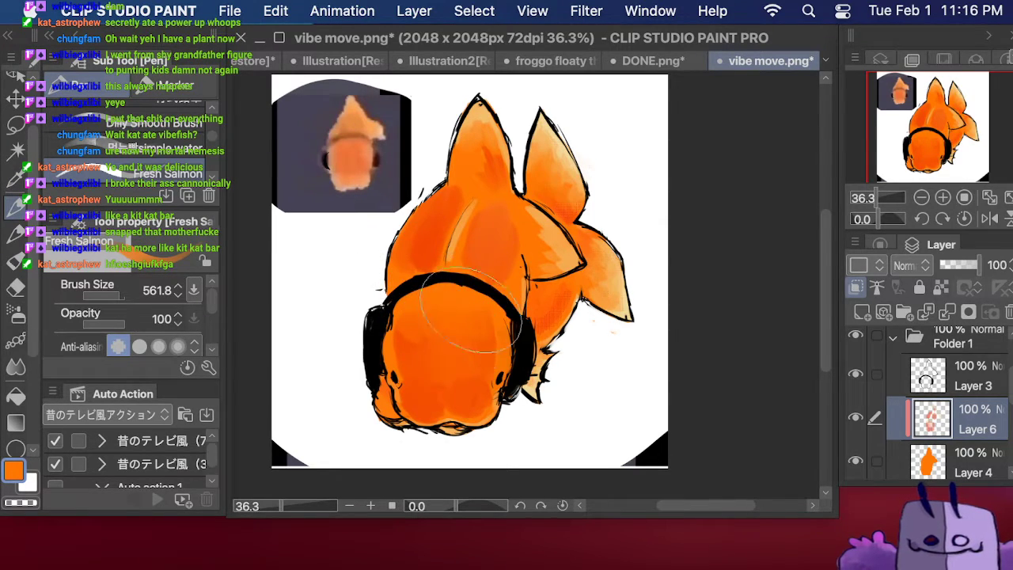
{"action": "mouse_move", "coordinate": [417, 324]}
{"action": "left_mouse_down"}
{"action": "mouse_move", "coordinate": [459, 316]}
{"action": "mouse_move", "coordinate": [460, 365]}
{"action": "mouse_move", "coordinate": [436, 382]}
{"action": "mouse_move", "coordinate": [421, 346]}
{"action": "mouse_move", "coordinate": [434, 384]}
{"action": "mouse_move", "coordinate": [448, 360]}
{"action": "mouse_move", "coordinate": [467, 362]}
{"action": "mouse_move", "coordinate": [453, 378]}
{"action": "mouse_move", "coordinate": [448, 315]}
{"action": "mouse_move", "coordinate": [436, 368]}
{"action": "mouse_move", "coordinate": [436, 332]}
{"action": "mouse_move", "coordinate": [452, 327]}
{"action": "mouse_move", "coordinate": [432, 293]}
{"action": "mouse_move", "coordinate": [432, 329]}
{"action": "mouse_move", "coordinate": [414, 287]}
{"action": "mouse_move", "coordinate": [406, 300]}
{"action": "mouse_move", "coordinate": [418, 336]}
{"action": "mouse_move", "coordinate": [409, 308]}
{"action": "mouse_move", "coordinate": [410, 364]}
{"action": "mouse_move", "coordinate": [401, 339]}
{"action": "mouse_move", "coordinate": [469, 311]}
{"action": "mouse_move", "coordinate": [457, 310]}
{"action": "mouse_move", "coordinate": [459, 330]}
{"action": "mouse_move", "coordinate": [446, 298]}
{"action": "mouse_move", "coordinate": [438, 331]}
{"action": "mouse_move", "coordinate": [432, 294]}
{"action": "mouse_move", "coordinate": [454, 310]}
{"action": "mouse_move", "coordinate": [453, 295]}
{"action": "mouse_move", "coordinate": [479, 329]}
{"action": "mouse_move", "coordinate": [495, 246]}
{"action": "mouse_move", "coordinate": [422, 382]}
{"action": "mouse_move", "coordinate": [345, 408]}
{"action": "left_mouse_up"}
{"action": "left_click_drag", "start_coordinate": [119, 295], "coordinate": [117, 294]}
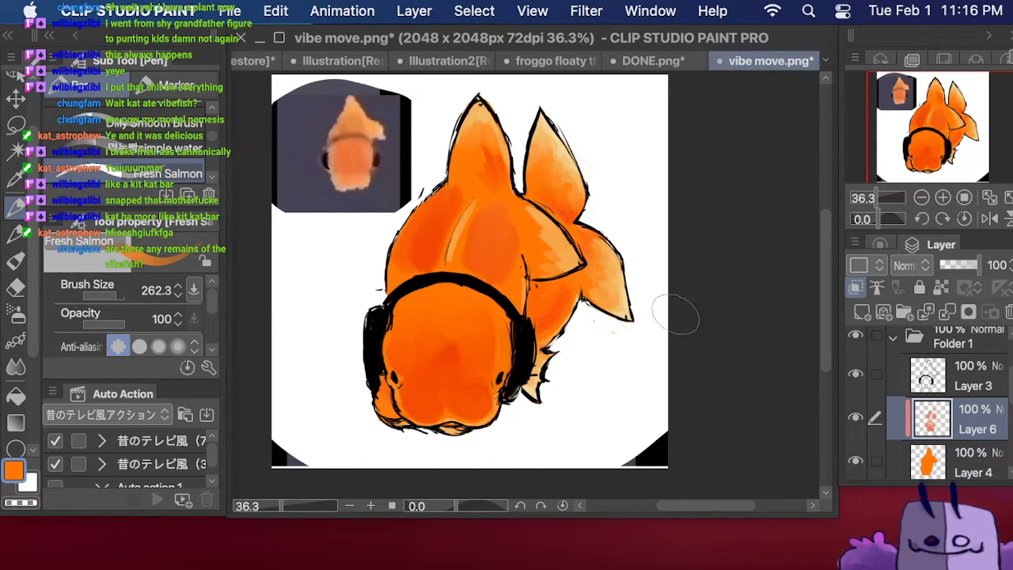
Step: Compare with the pose beneath Folder 1, merge Layer 6 into Layer 4, and add a new raster layer clipped to it
{"action": "left_click", "coordinate": [856, 336]}
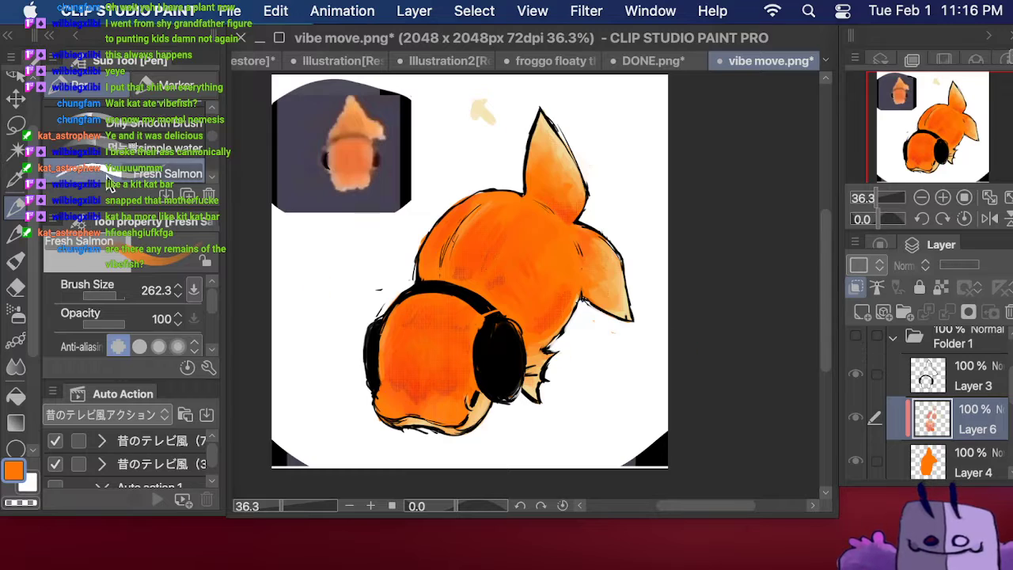
{"action": "left_click", "coordinate": [15, 179]}
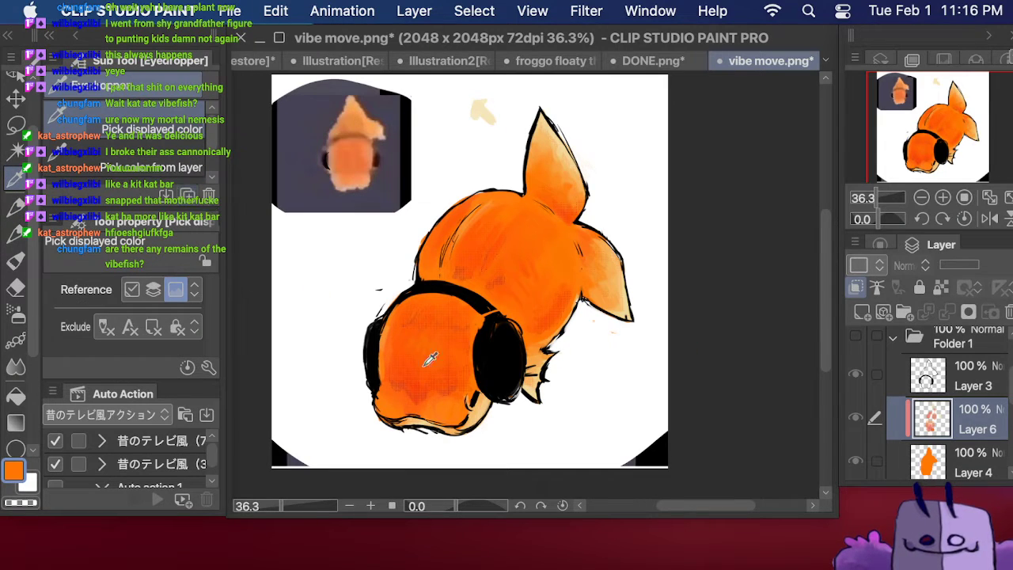
{"action": "left_click", "coordinate": [15, 207]}
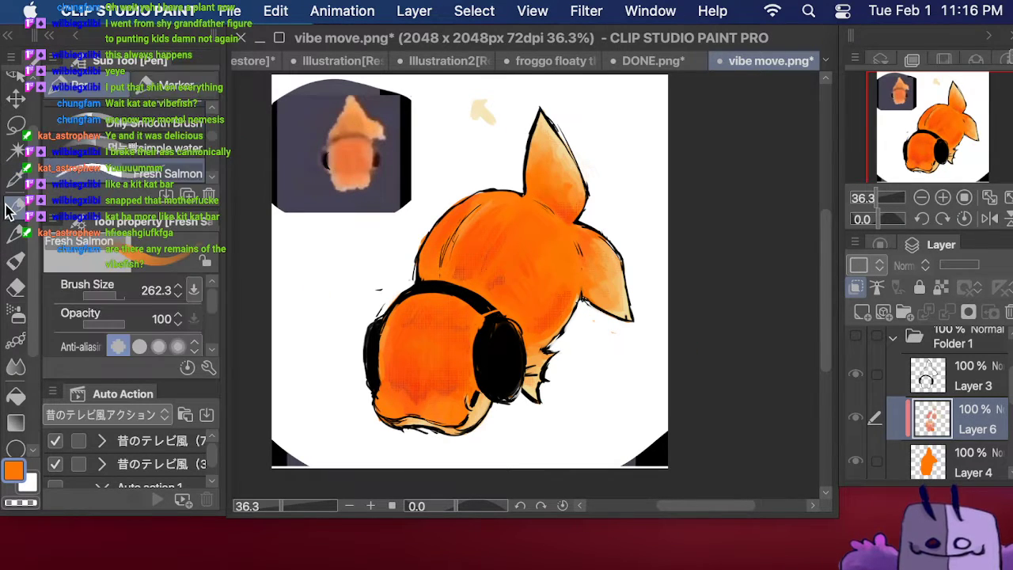
{"action": "left_click", "coordinate": [855, 335]}
{"action": "left_click", "coordinate": [968, 317]}
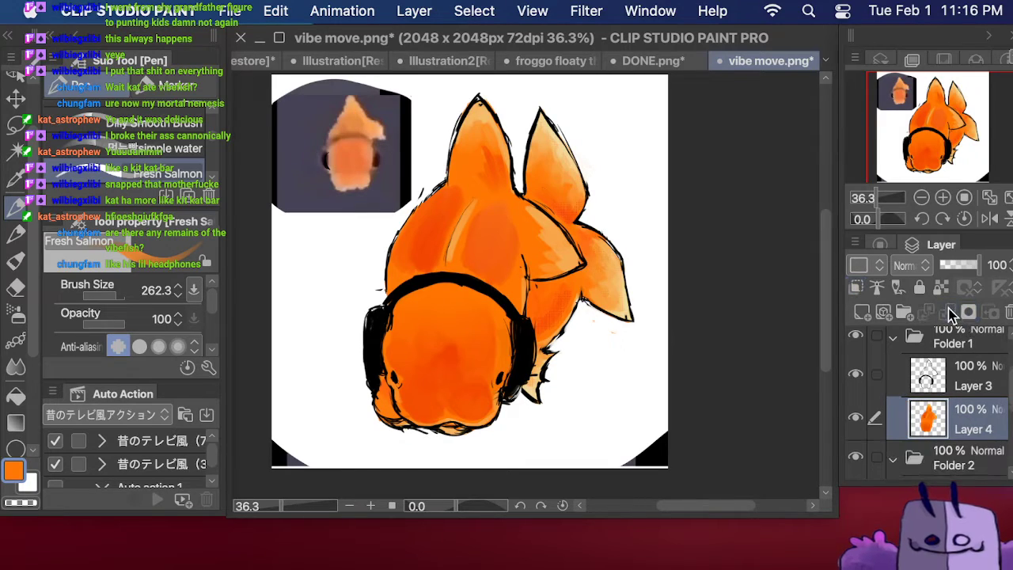
{"action": "left_click", "coordinate": [856, 287]}
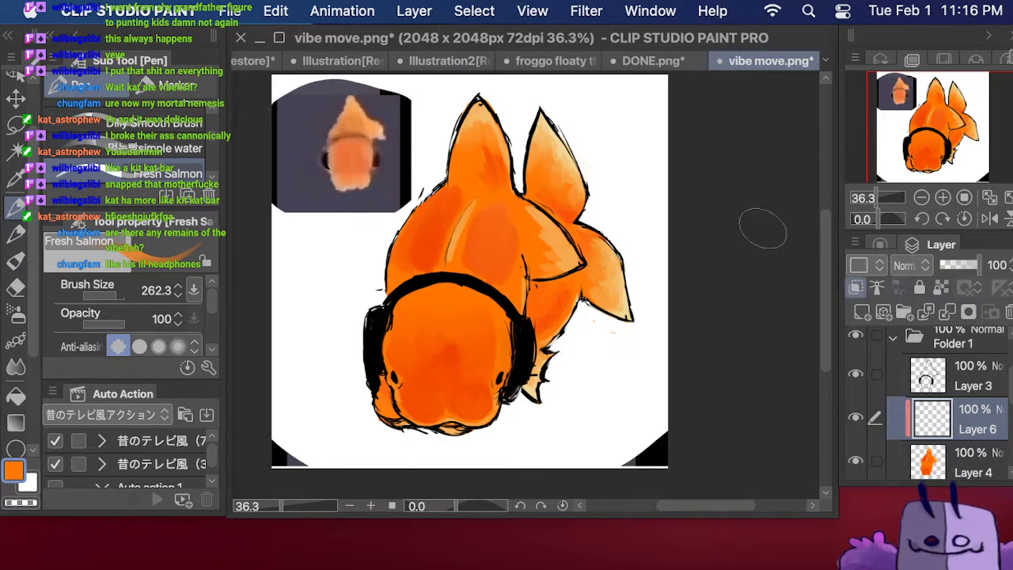
Step: Paint lighter orange over both of the goldfish's puffy cheeks above the mouth on Layer 6
{"action": "mouse_move", "coordinate": [475, 389]}
{"action": "left_mouse_down"}
{"action": "mouse_move", "coordinate": [464, 407]}
{"action": "mouse_move", "coordinate": [480, 387]}
{"action": "left_mouse_up"}
{"action": "mouse_move", "coordinate": [413, 409]}
{"action": "left_mouse_down"}
{"action": "mouse_move", "coordinate": [418, 397]}
{"action": "mouse_move", "coordinate": [428, 407]}
{"action": "mouse_move", "coordinate": [418, 400]}
{"action": "mouse_move", "coordinate": [428, 405]}
{"action": "mouse_move", "coordinate": [442, 384]}
{"action": "mouse_move", "coordinate": [441, 393]}
{"action": "mouse_move", "coordinate": [423, 374]}
{"action": "mouse_move", "coordinate": [422, 392]}
{"action": "mouse_move", "coordinate": [407, 384]}
{"action": "mouse_move", "coordinate": [429, 398]}
{"action": "mouse_move", "coordinate": [409, 374]}
{"action": "left_mouse_up"}
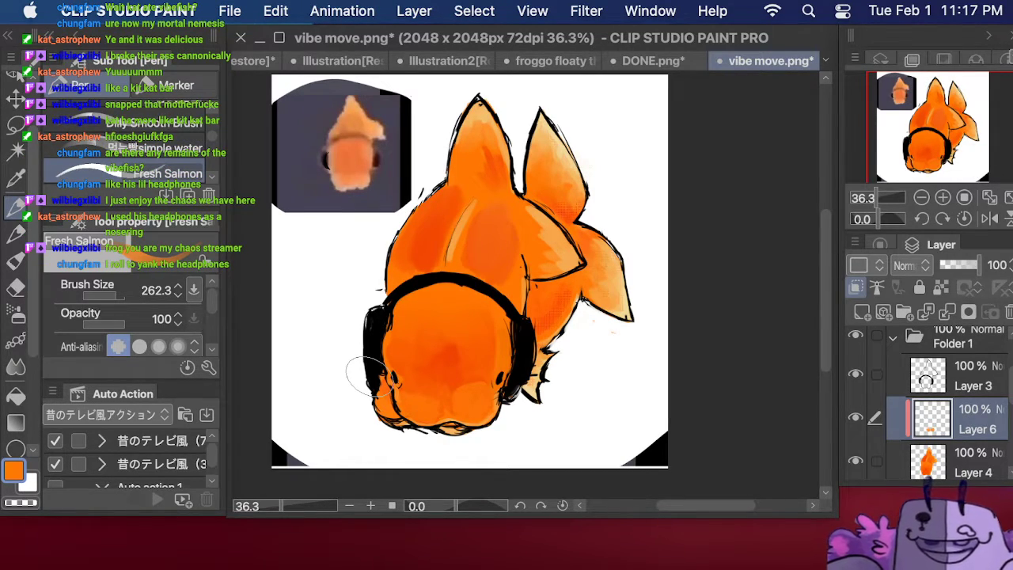
Step: Switch to Chrome, roll the d20 on the Google dice page, and return to Clip Studio Paint
{"action": "left_click_drag", "start_coordinate": [0, 554], "coordinate": [915, 55]}
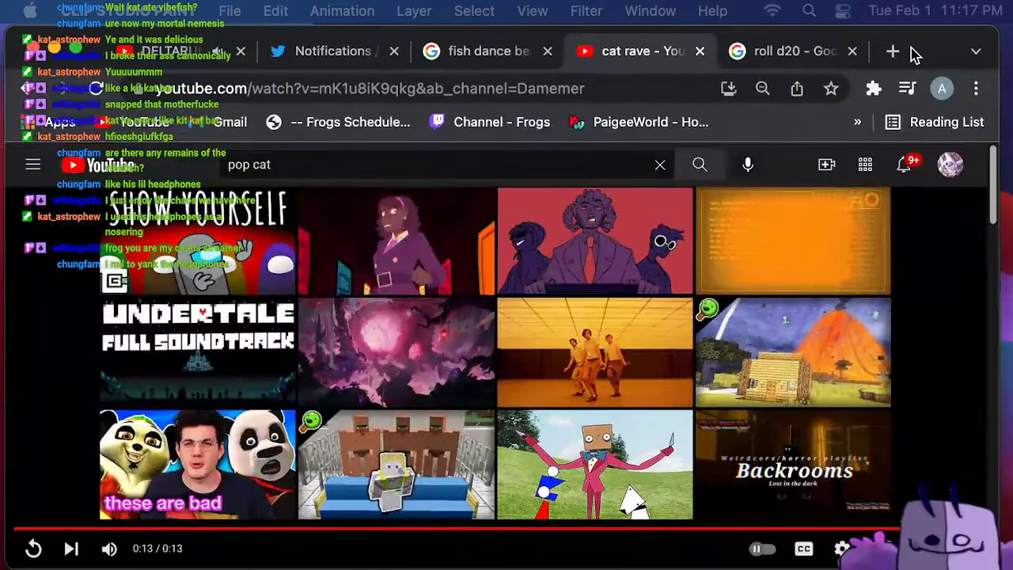
{"action": "left_click", "coordinate": [792, 51]}
{"action": "left_click", "coordinate": [346, 535]}
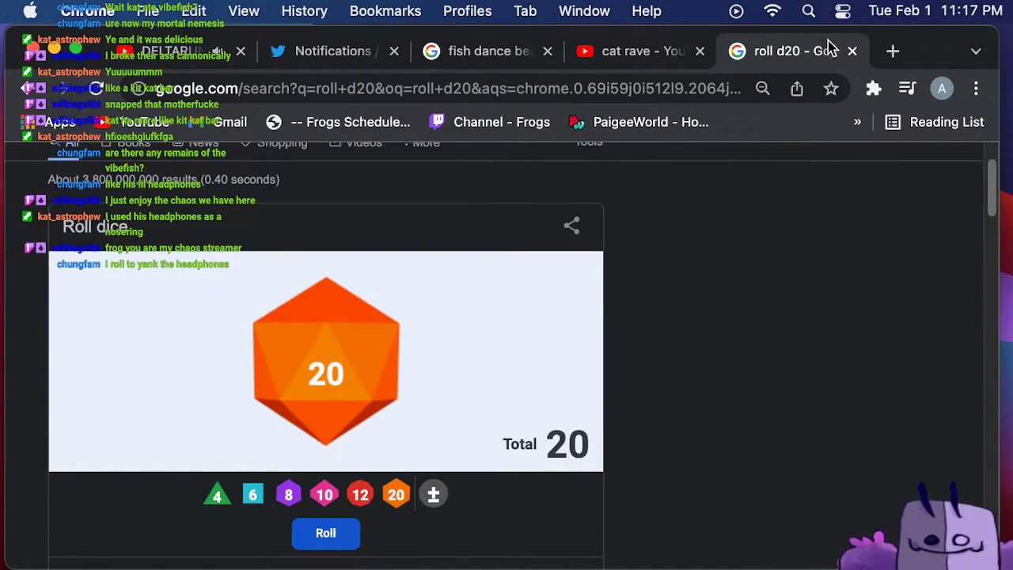
{"action": "key", "text": "super+Tab"}
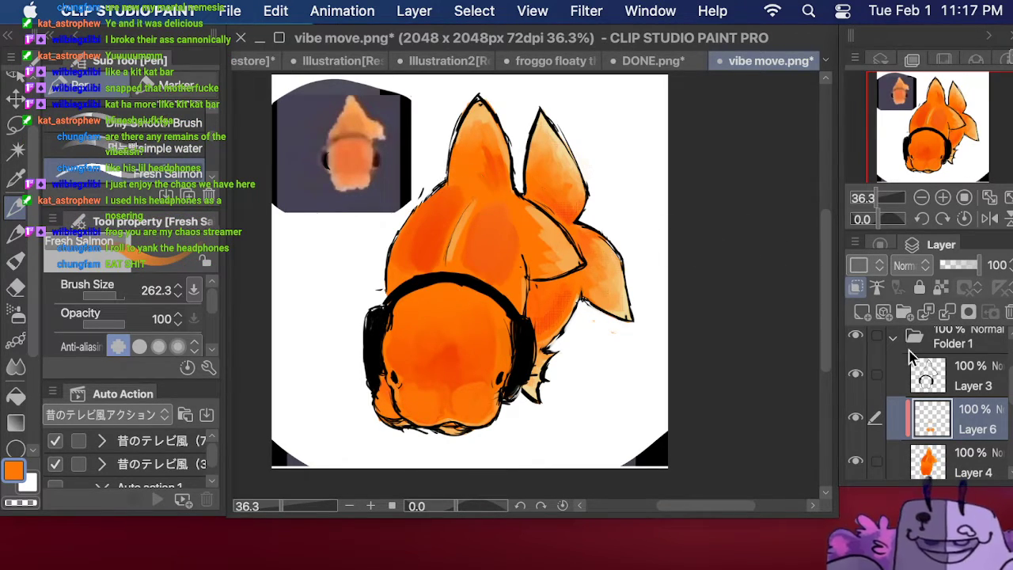
Step: Merge Layer 6 into Layer 4, sample orange from the goldfish's back and smooth the back's shading with it
{"action": "left_click", "coordinate": [949, 312]}
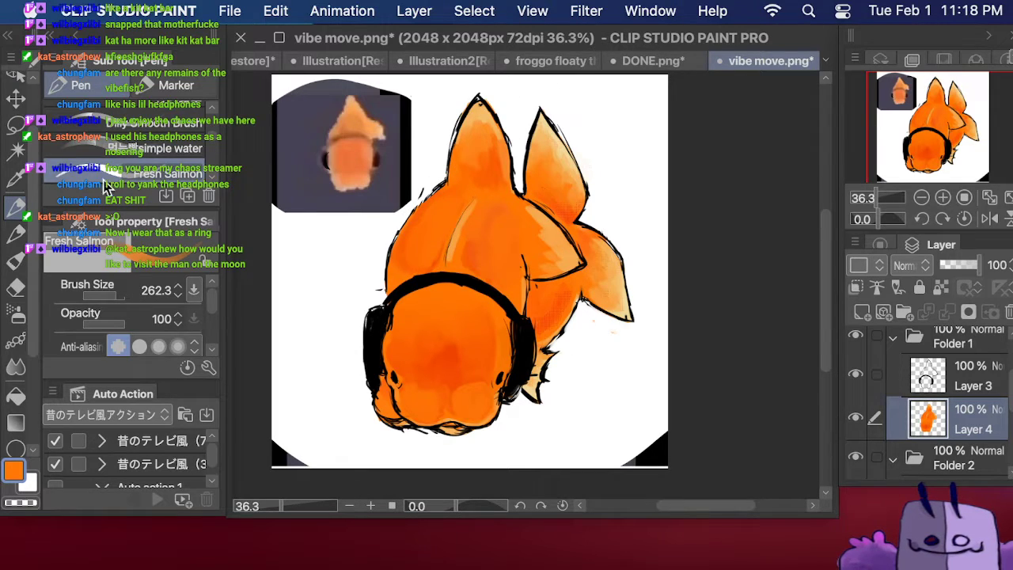
{"action": "left_click", "coordinate": [16, 178]}
{"action": "left_click", "coordinate": [475, 247]}
{"action": "key", "text": "p"}
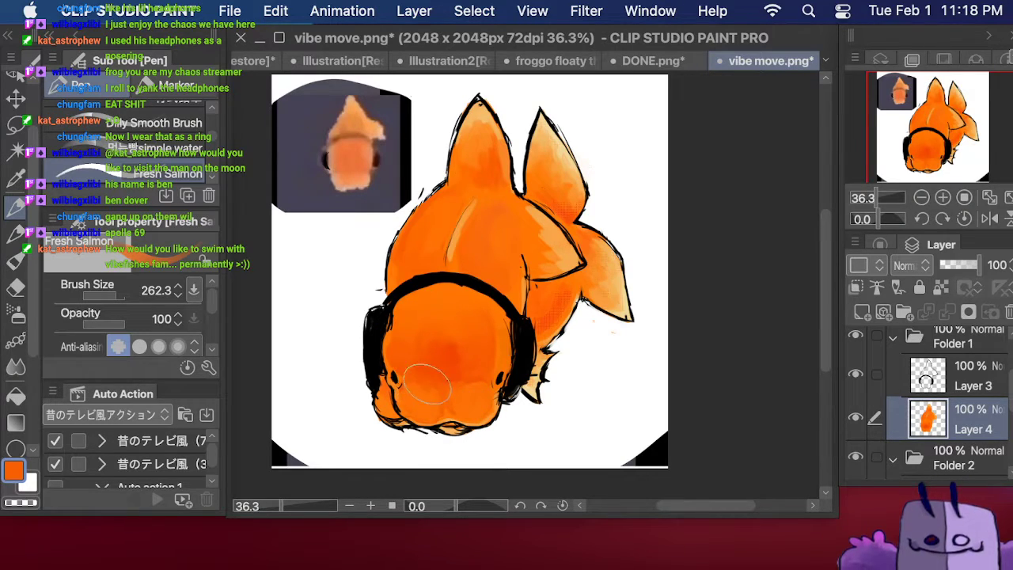
Step: Compare with the pose beneath Folder 1, sample a red-orange and refine the shading around the back ridge with brush size 95.0
{"action": "left_click", "coordinate": [855, 336]}
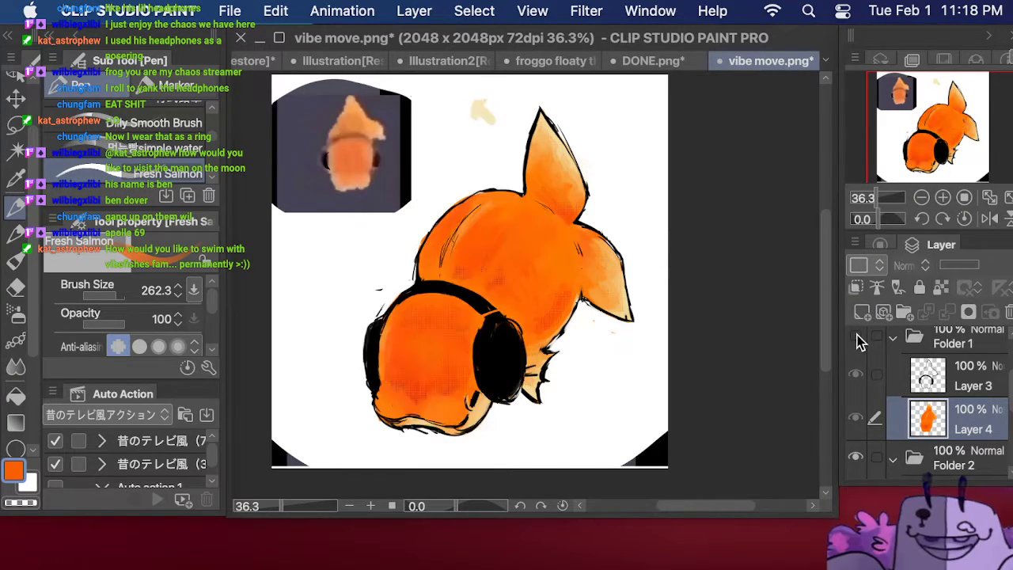
{"action": "left_click", "coordinate": [855, 337]}
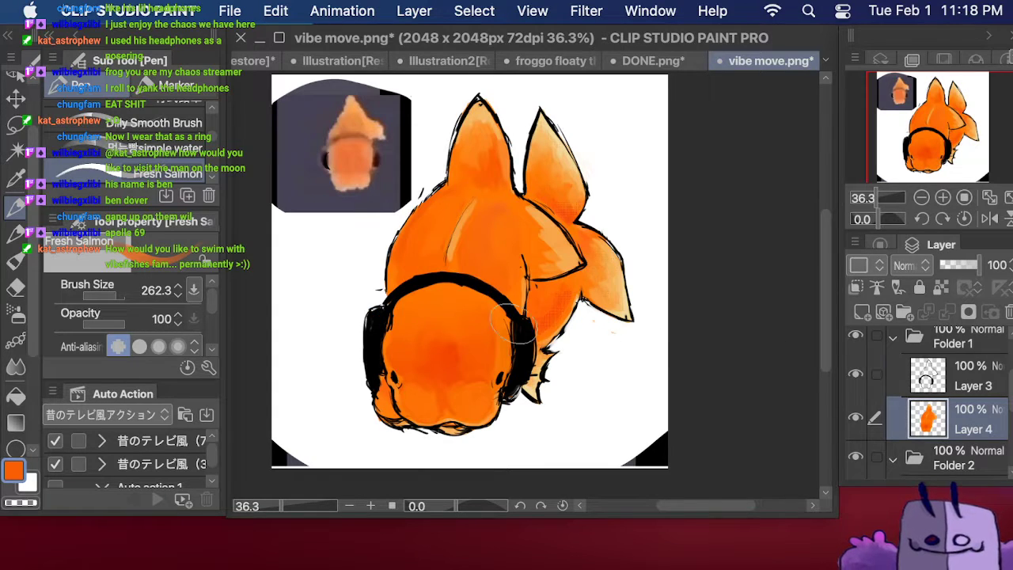
{"action": "key", "text": "i"}
{"action": "key", "text": "p"}
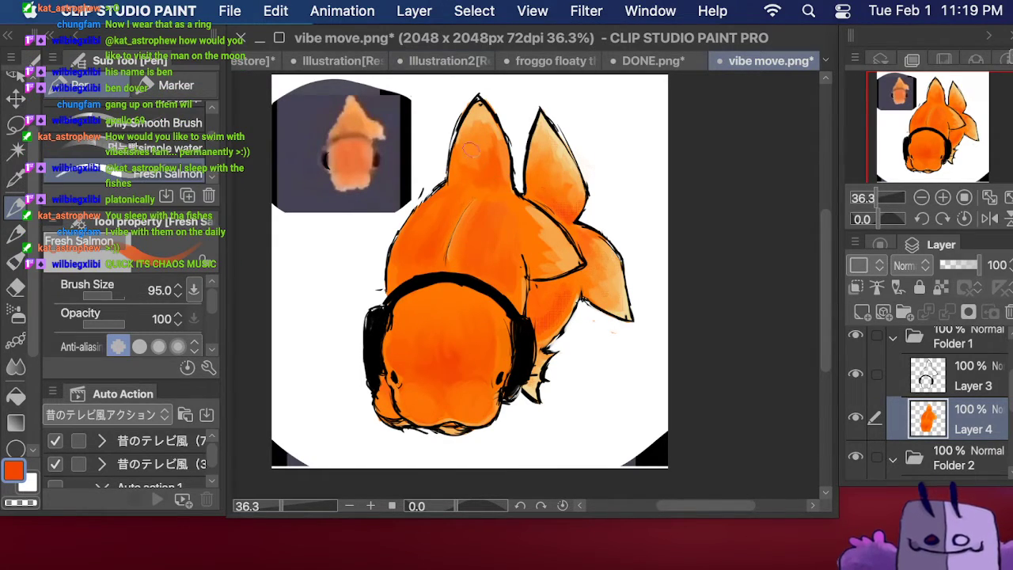
Step: Sample lighter orange from the upper tail fin and blend it into the shading on the fin and body
{"action": "left_click", "coordinate": [16, 181]}
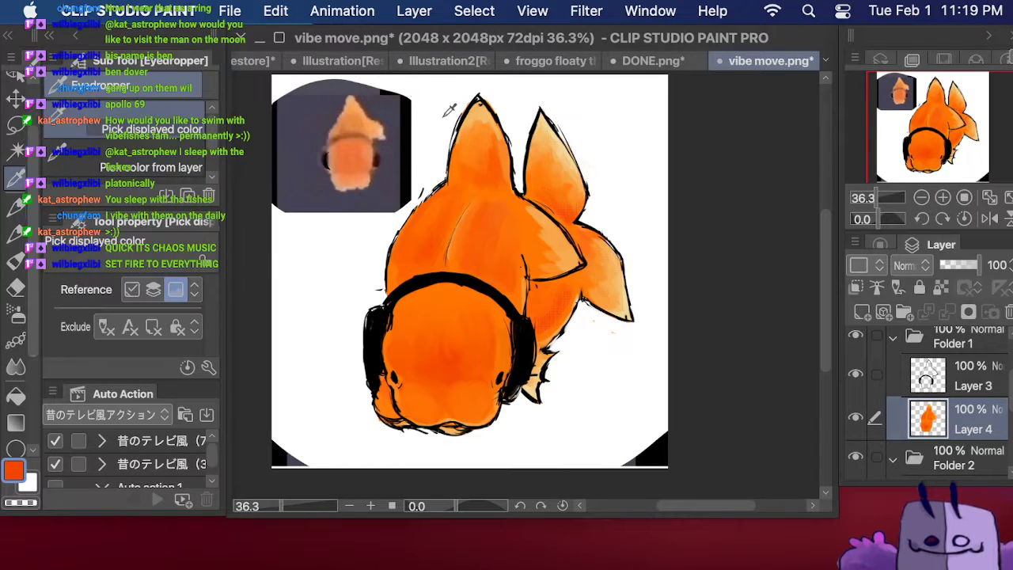
{"action": "left_click", "coordinate": [475, 149]}
{"action": "left_click", "coordinate": [16, 204]}
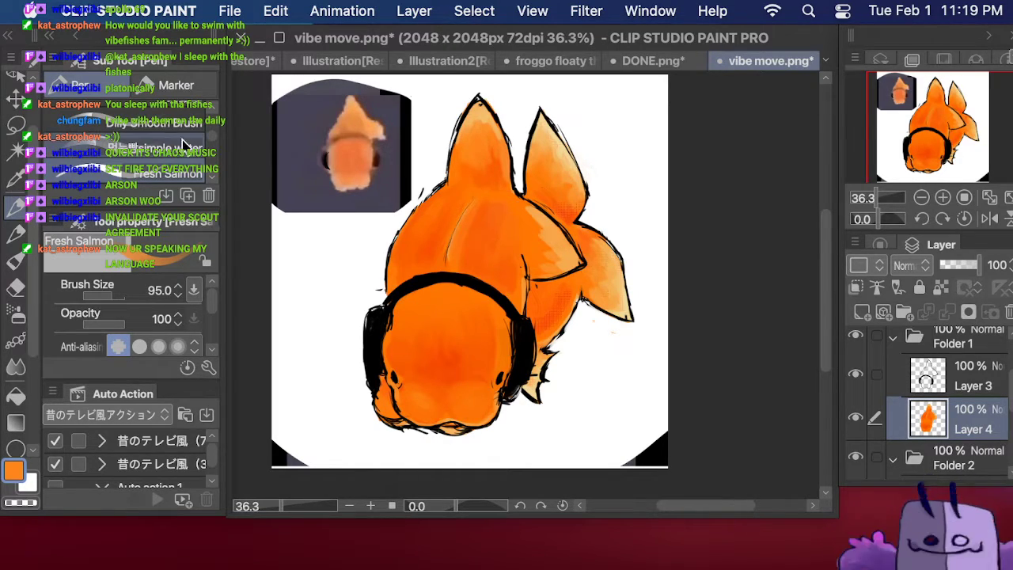
Step: Choose the Tone - dot grid brush, pick a dark red-brown (H 13, S 83, V 54) and texture the goldfish's back
{"action": "scroll", "coordinate": [212, 152], "scroll_direction": "down", "scroll_amount": 2}
{"action": "left_click", "coordinate": [190, 161]}
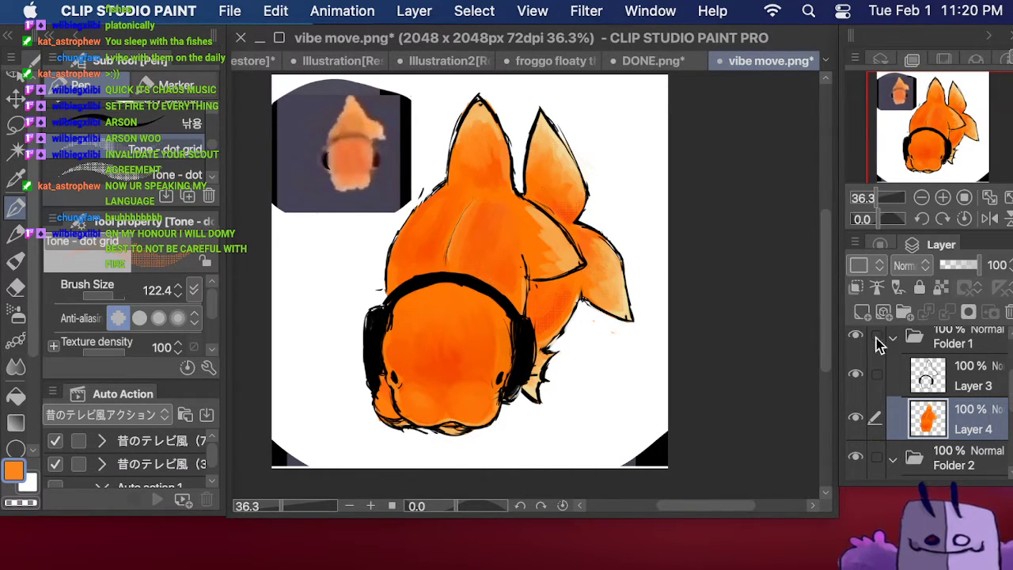
{"action": "left_click", "coordinate": [881, 245]}
{"action": "left_click_drag", "start_coordinate": [891, 291], "coordinate": [874, 303]}
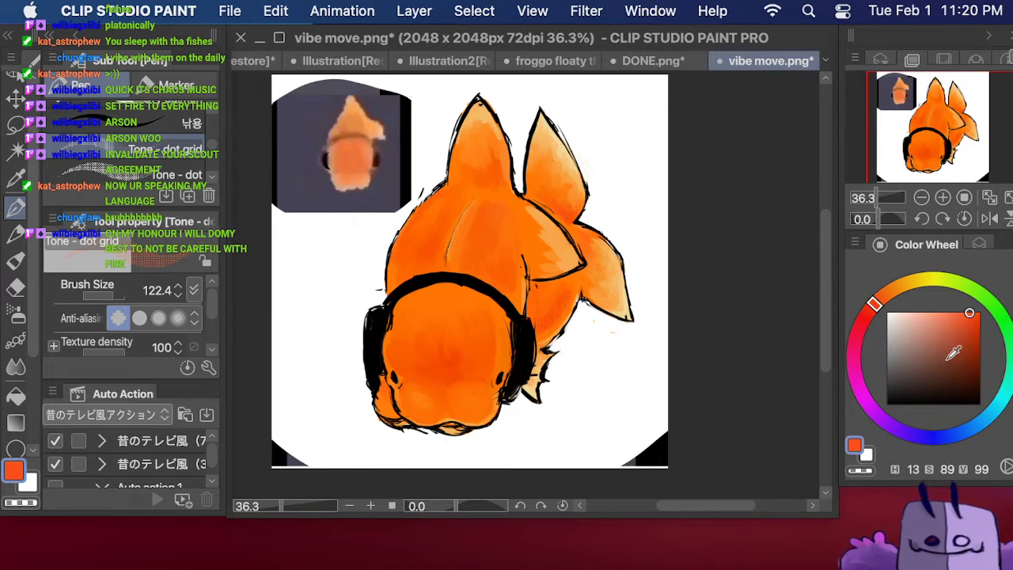
{"action": "left_click", "coordinate": [966, 350]}
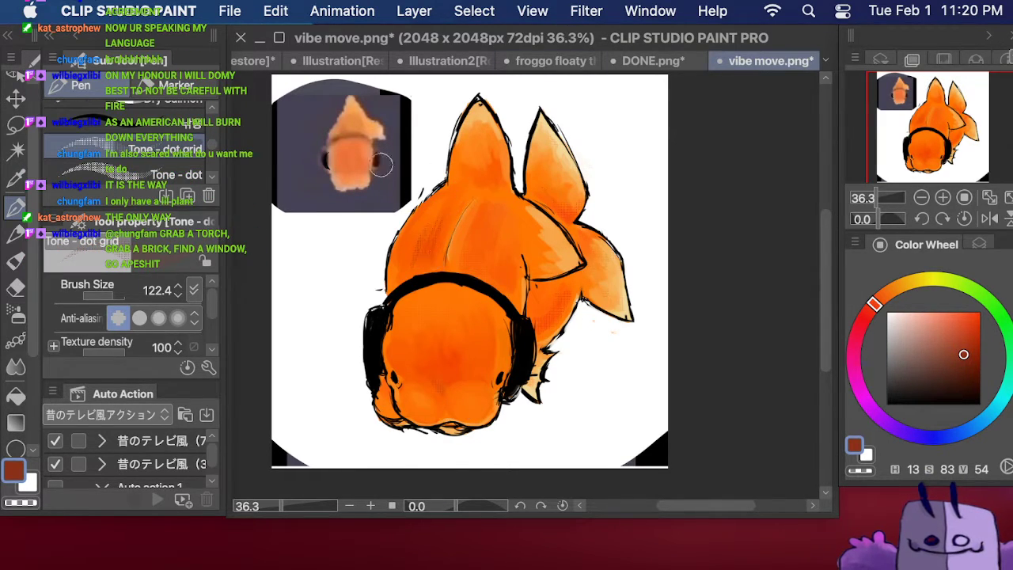
Step: Sample red-orange from the forehead, add dot-grid texture with it, and darken the colour to H 18, S 100, V 85
{"action": "left_click", "coordinate": [16, 178]}
{"action": "left_click", "coordinate": [451, 358]}
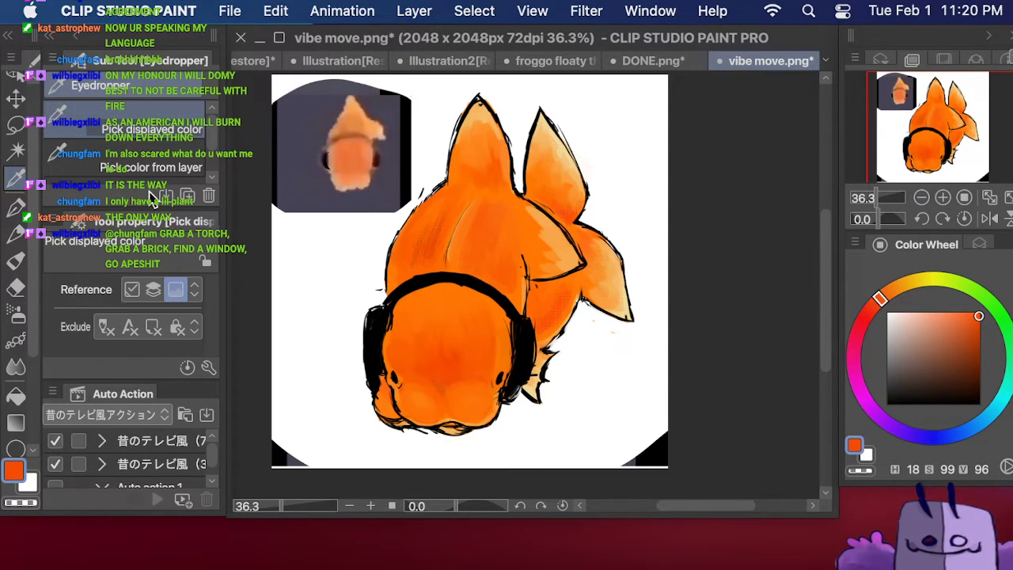
{"action": "left_click", "coordinate": [14, 207]}
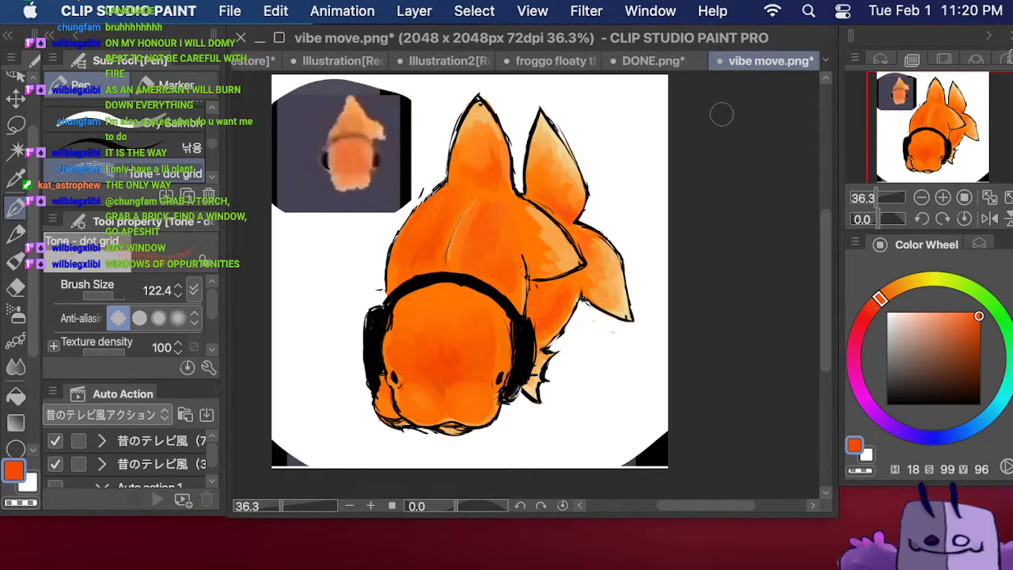
{"action": "left_click", "coordinate": [984, 321]}
{"action": "left_click_drag", "start_coordinate": [980, 324], "coordinate": [980, 325]}
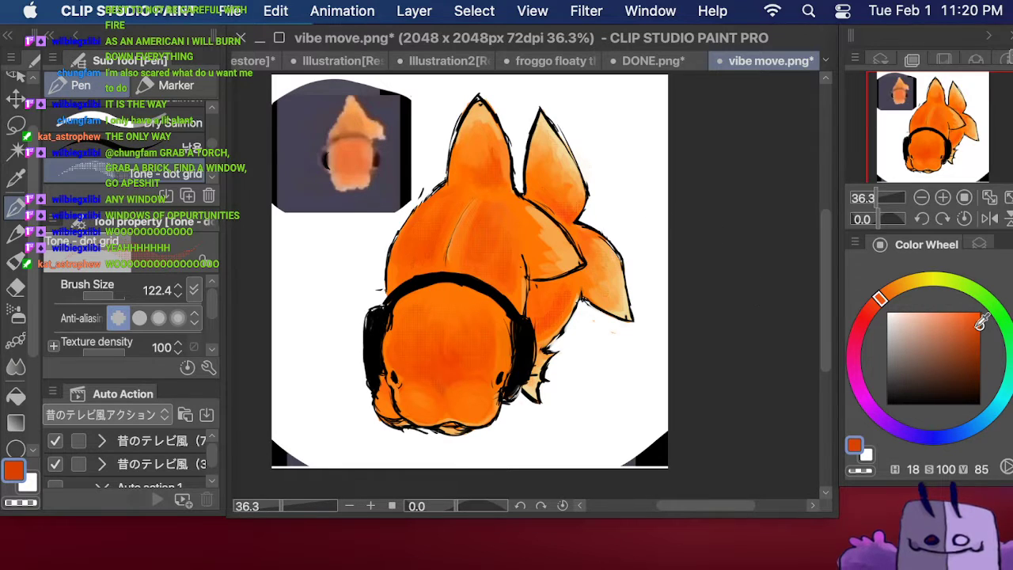
Step: Texture the forehead shading with dot-grid strokes in red at hue 3, darkening its value from 85 to 74 and 62
{"action": "left_click", "coordinate": [874, 311]}
{"action": "left_click_drag", "start_coordinate": [874, 315], "coordinate": [866, 316]}
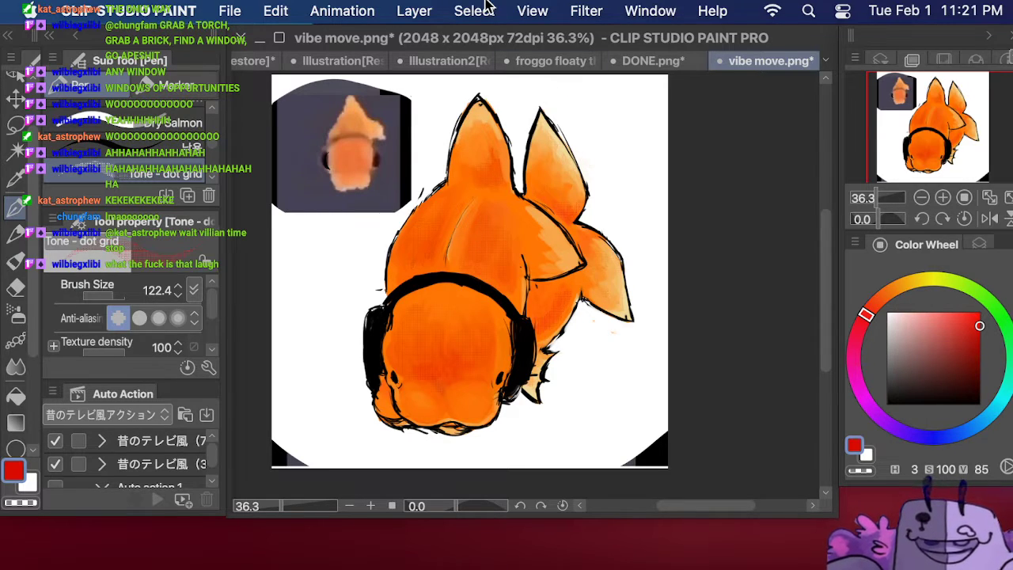
{"action": "left_click", "coordinate": [980, 336]}
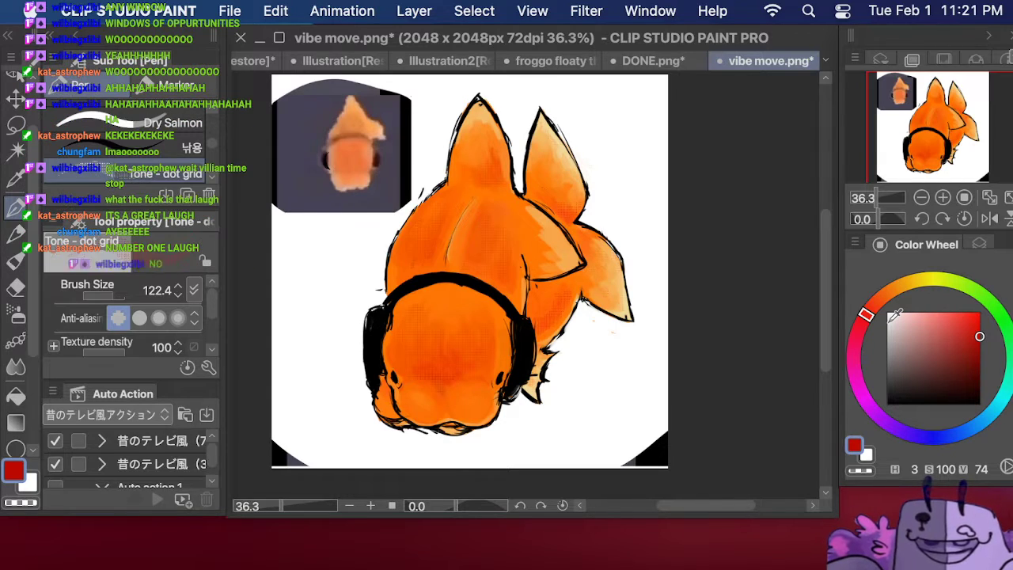
{"action": "left_click", "coordinate": [980, 346]}
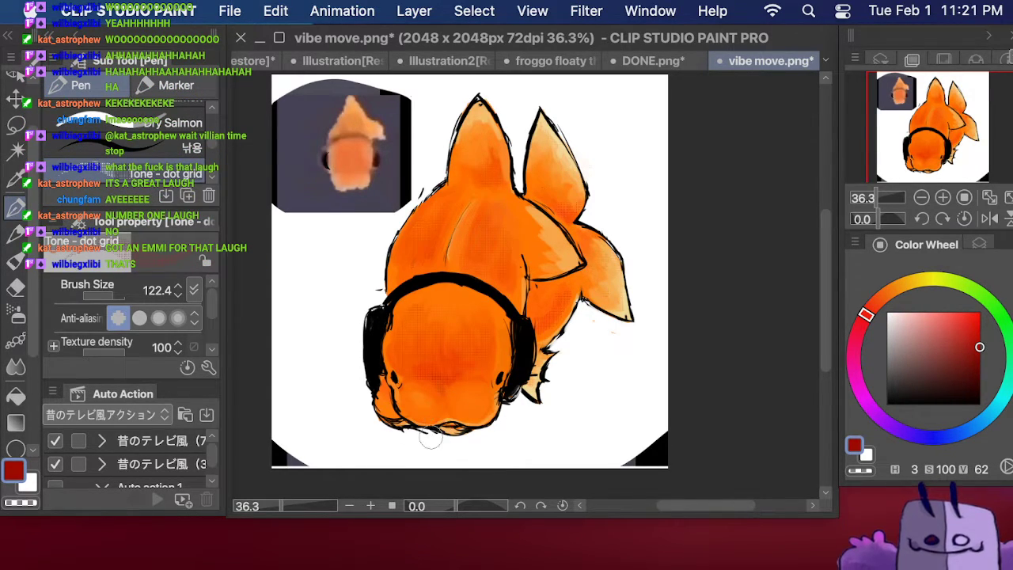
Step: Set the colour to light orange at hue 36, saturation 57, and lighten it to saturation 40 for dot-grid highlights on the body
{"action": "left_click", "coordinate": [940, 312]}
{"action": "left_click", "coordinate": [880, 295]}
{"action": "left_click", "coordinate": [901, 285]}
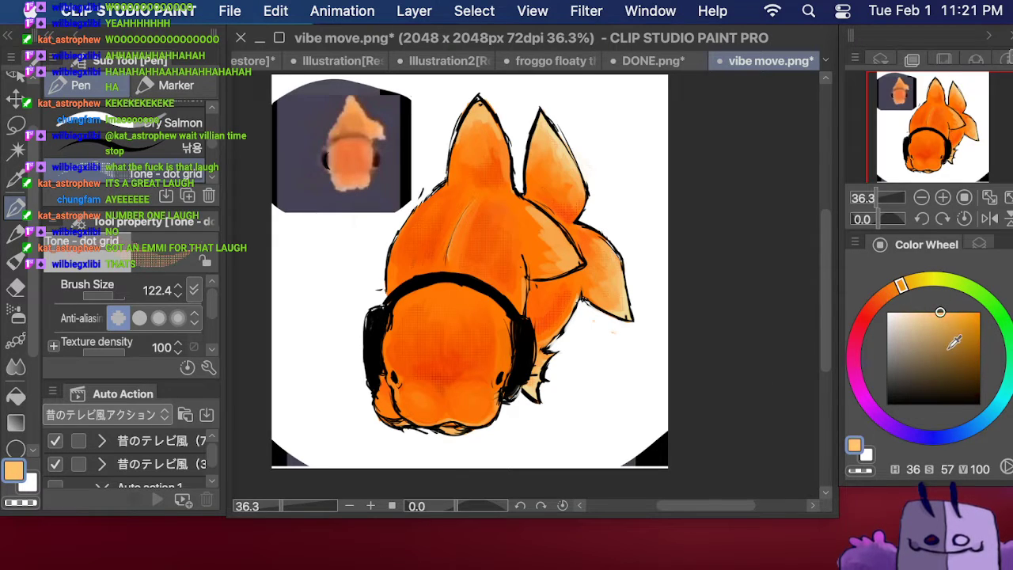
{"action": "left_click", "coordinate": [924, 312]}
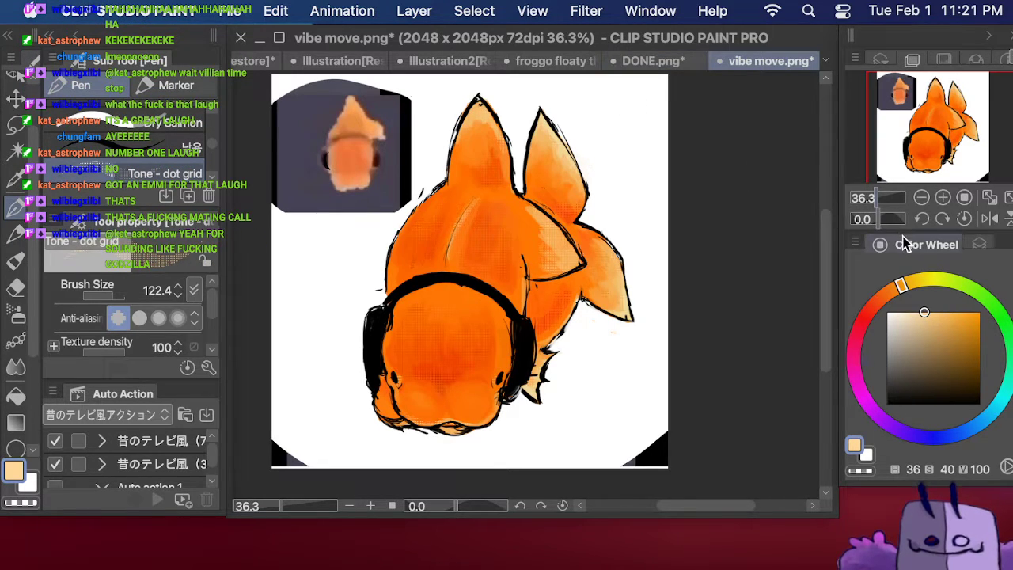
Step: Lock the transparent pixels of Layer 3, sample black from the headphones and return to the Tone - dot grid brush
{"action": "left_click", "coordinate": [981, 245]}
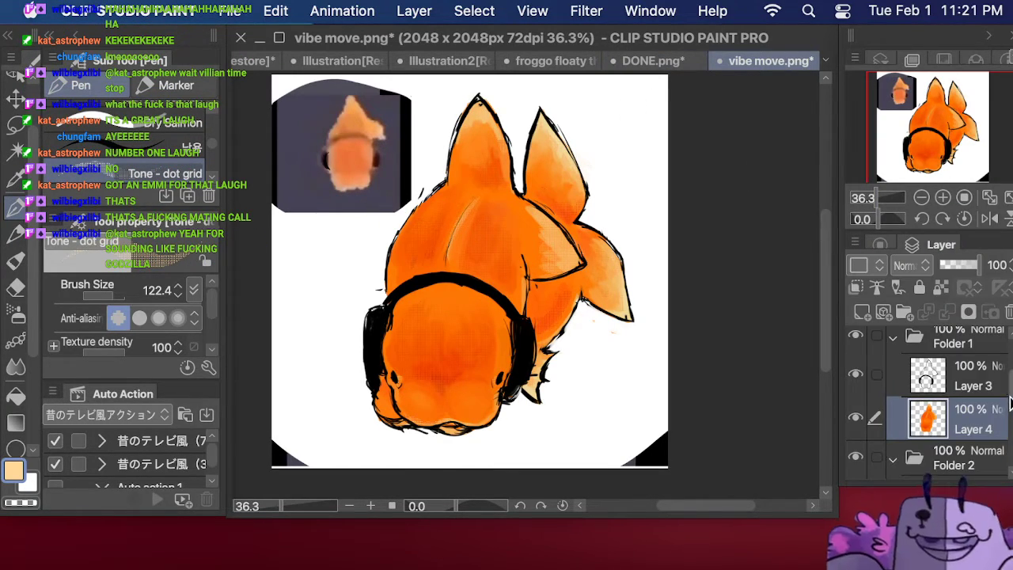
{"action": "left_click", "coordinate": [986, 370]}
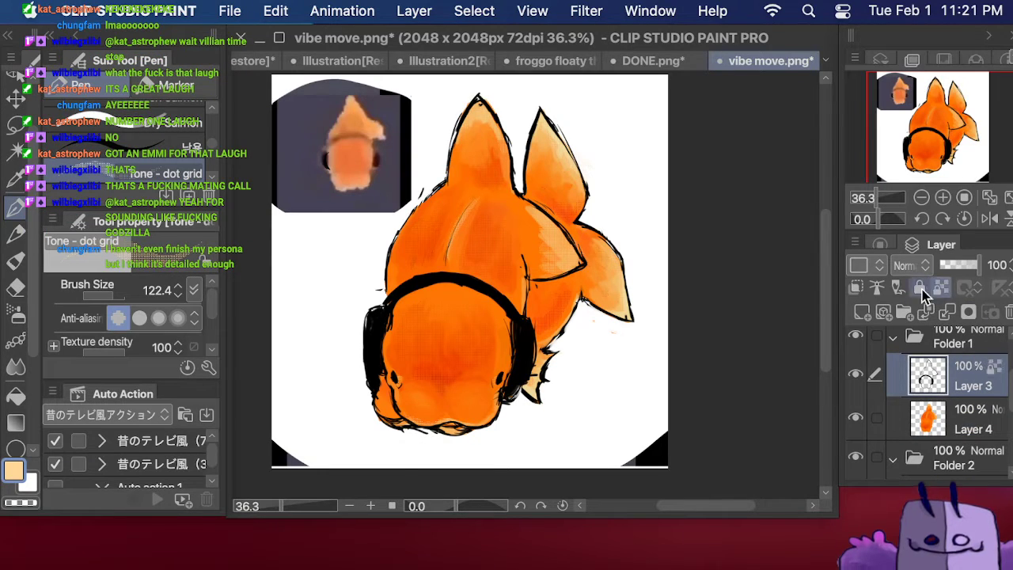
{"action": "key", "text": "i"}
{"action": "left_click", "coordinate": [373, 328]}
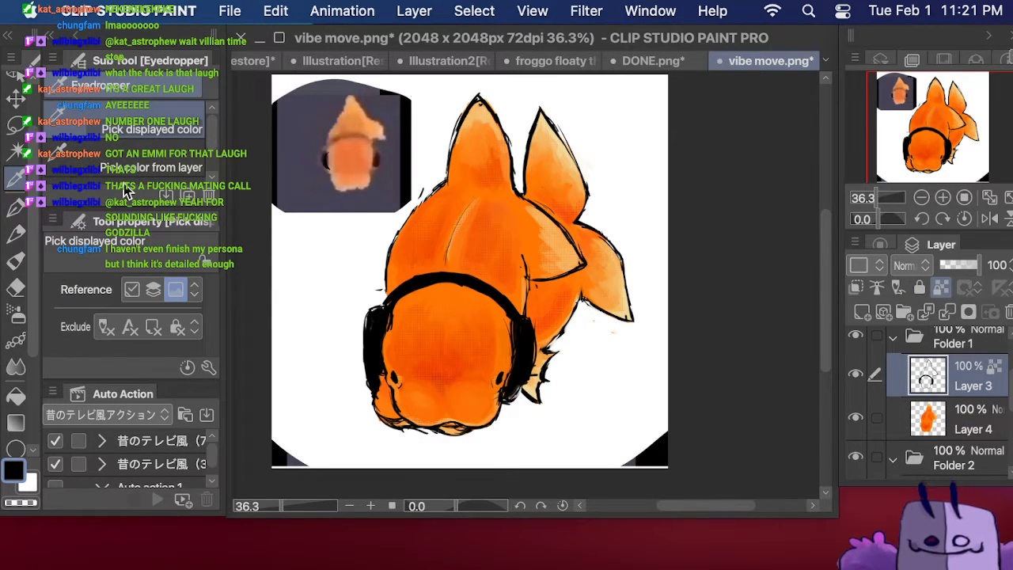
{"action": "left_click", "coordinate": [17, 209]}
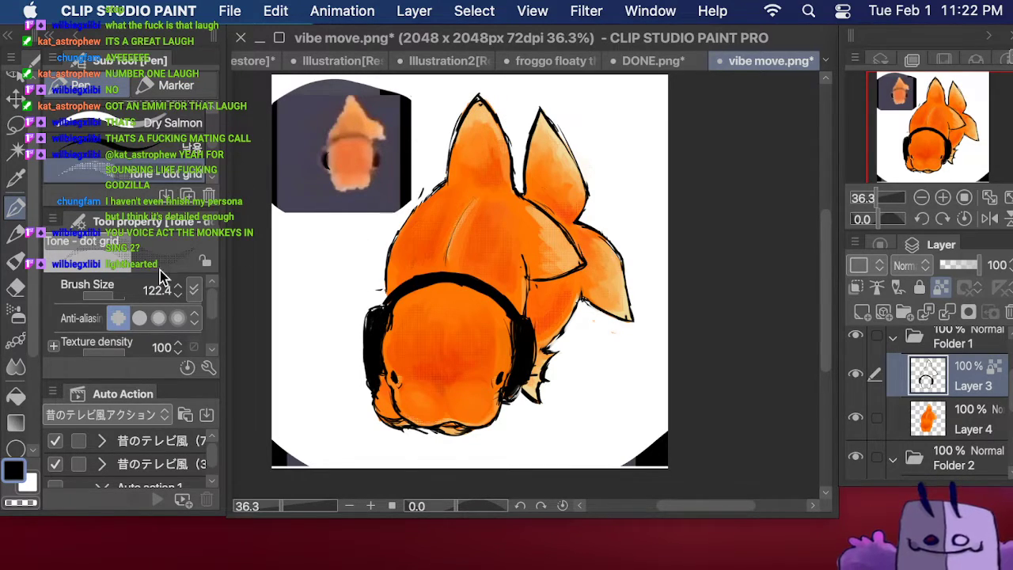
Step: Pick blue (H 218, S 90, V 83) and brush dot-grid tint over both ear cups and the headband
{"action": "left_click", "coordinate": [880, 245]}
{"action": "left_click", "coordinate": [960, 433]}
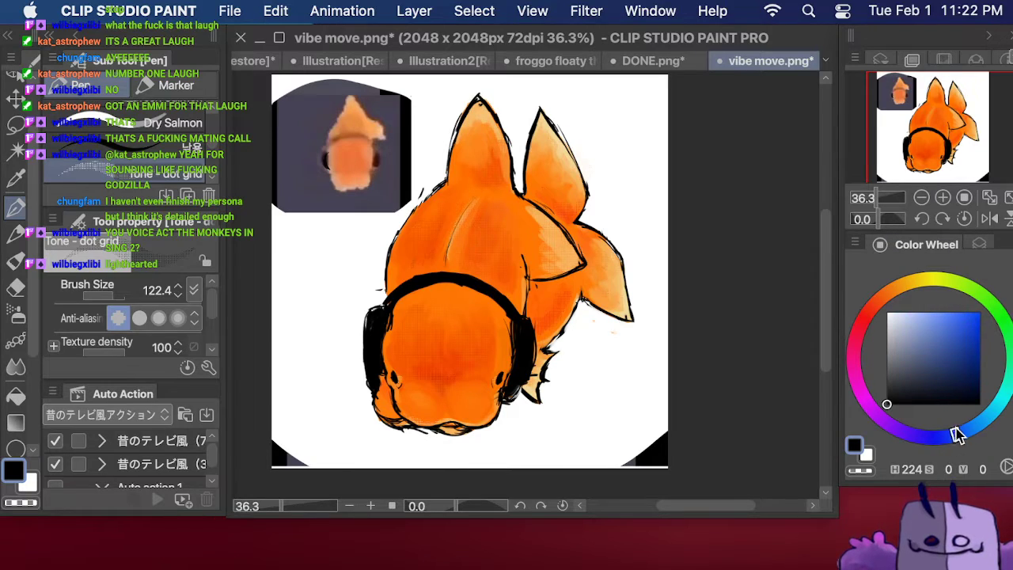
{"action": "left_click", "coordinate": [942, 331]}
{"action": "left_click_drag", "start_coordinate": [942, 331], "coordinate": [971, 328]}
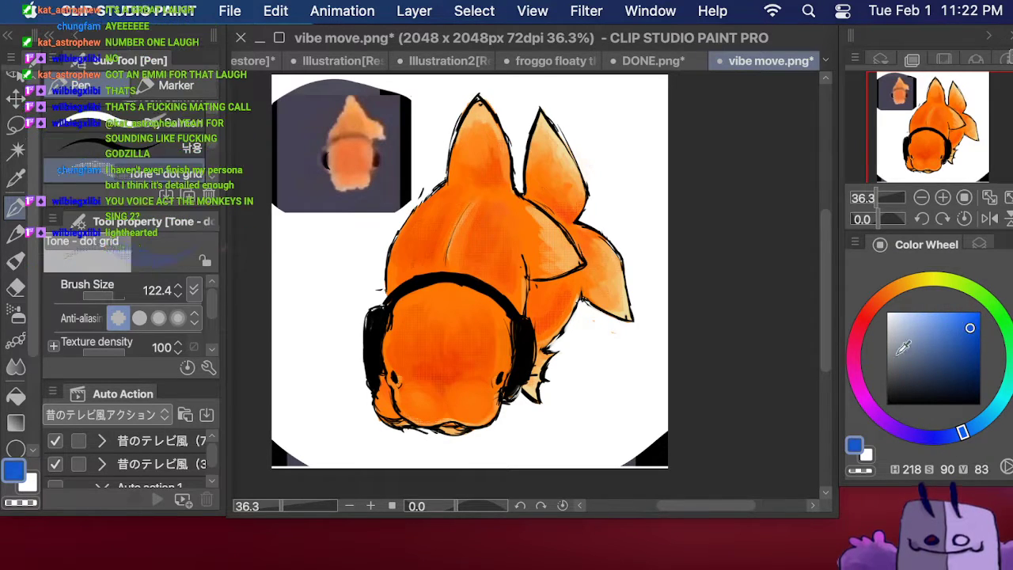
{"action": "mouse_move", "coordinate": [519, 347]}
{"action": "left_mouse_down"}
{"action": "mouse_move", "coordinate": [529, 317]}
{"action": "mouse_move", "coordinate": [532, 332]}
{"action": "left_mouse_up"}
{"action": "left_click_drag", "start_coordinate": [375, 342], "coordinate": [371, 321]}
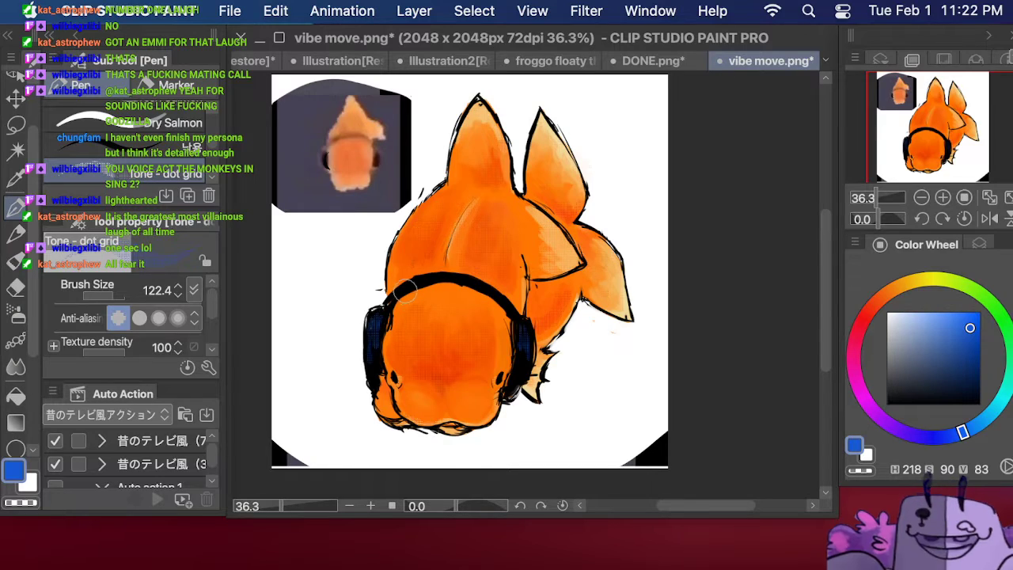
{"action": "left_click_drag", "start_coordinate": [395, 294], "coordinate": [467, 281]}
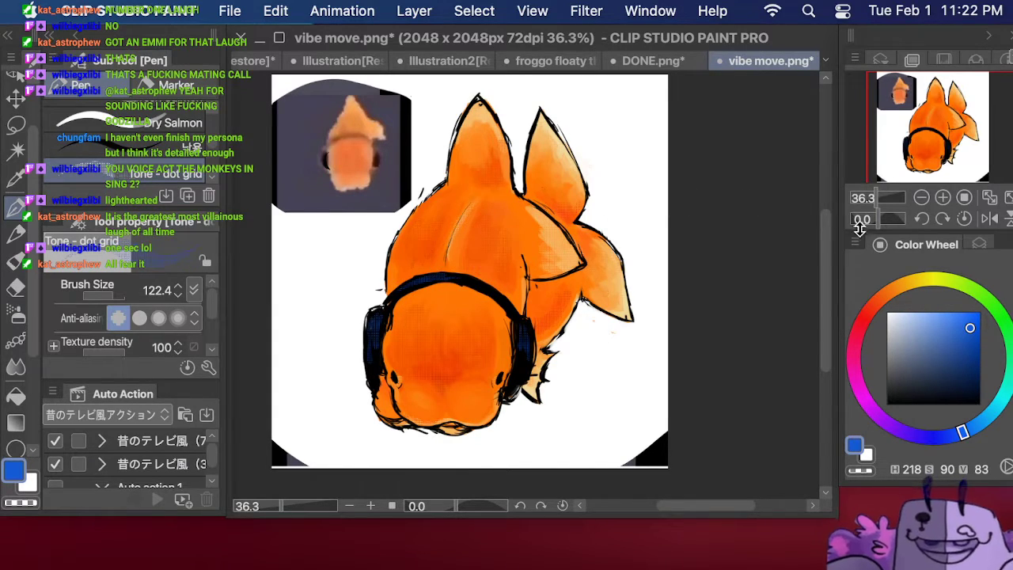
Step: Change the colour to dark purple (H 283, S 99, V 44) and texture the lower part of both ear cups
{"action": "mouse_move", "coordinate": [956, 439]}
{"action": "left_mouse_down"}
{"action": "mouse_move", "coordinate": [897, 430]}
{"action": "mouse_move", "coordinate": [878, 415]}
{"action": "left_mouse_up"}
{"action": "left_click_drag", "start_coordinate": [981, 343], "coordinate": [979, 363]}
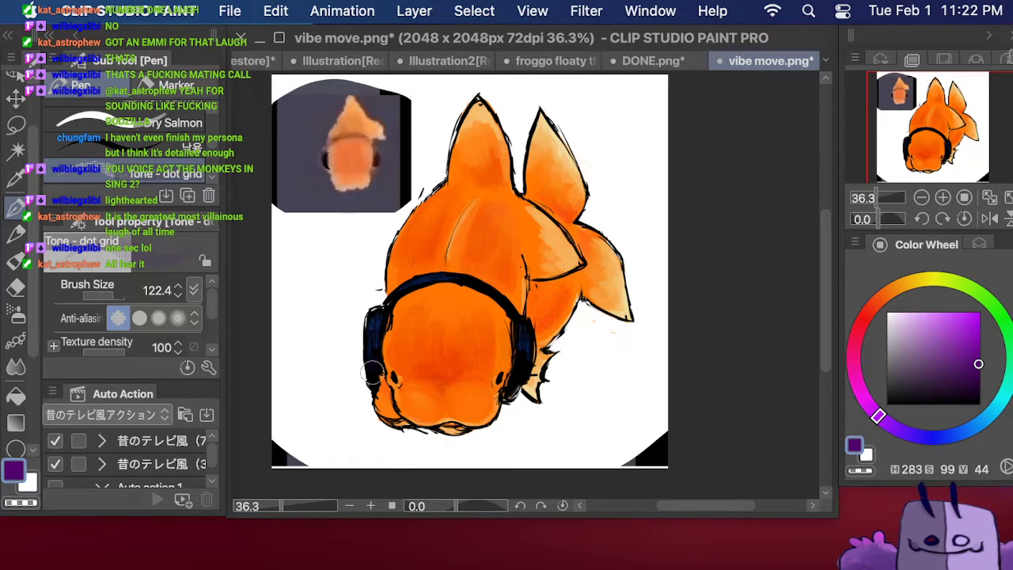
{"action": "left_click_drag", "start_coordinate": [372, 372], "coordinate": [382, 369]}
{"action": "left_click_drag", "start_coordinate": [524, 375], "coordinate": [522, 372]}
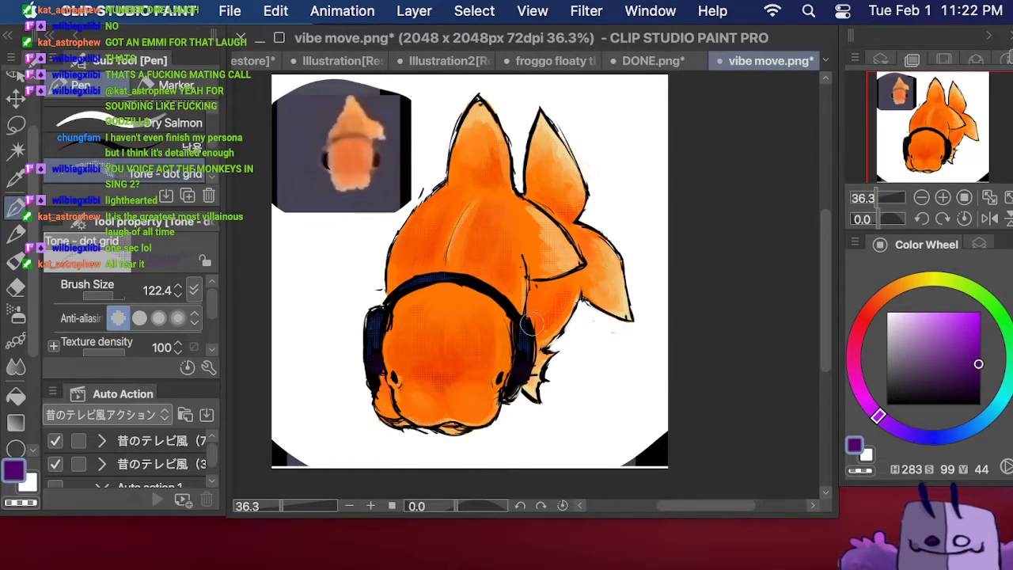
Step: Set the brush colour to dark orange at hue 26, saturation 98 and value 76
{"action": "left_click", "coordinate": [950, 315]}
{"action": "left_click", "coordinate": [950, 437]}
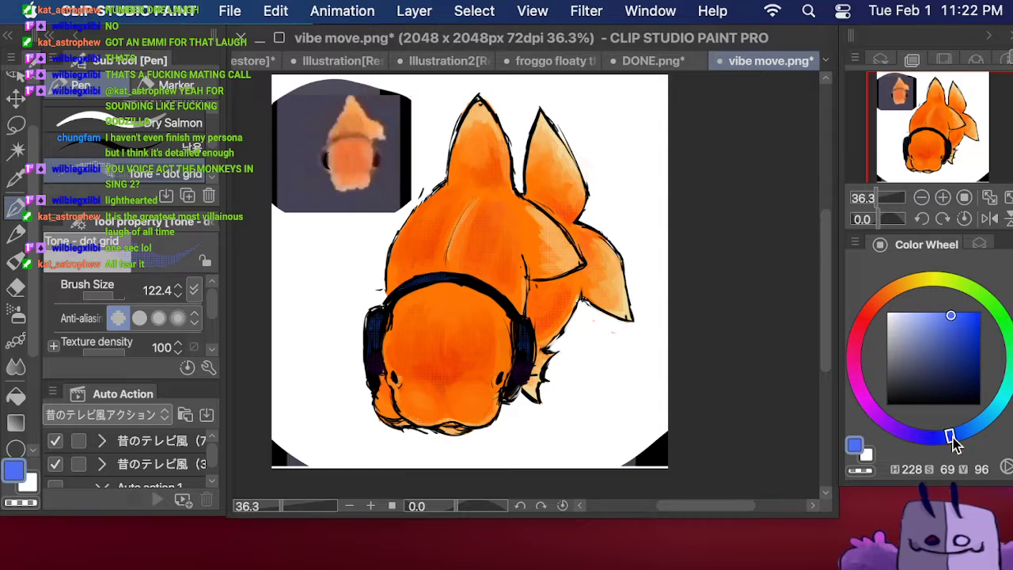
{"action": "left_click", "coordinate": [953, 436]}
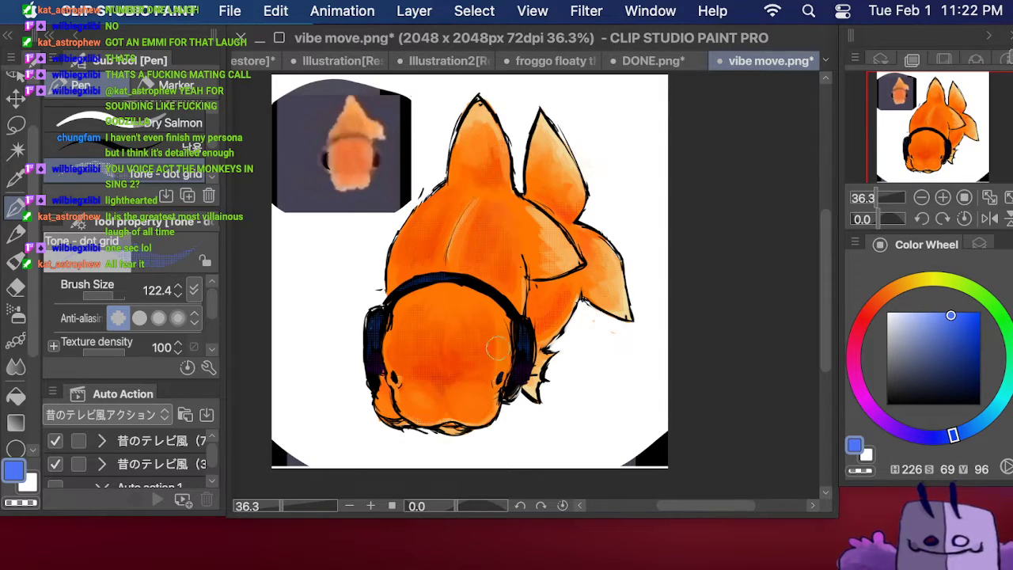
{"action": "left_click", "coordinate": [888, 292]}
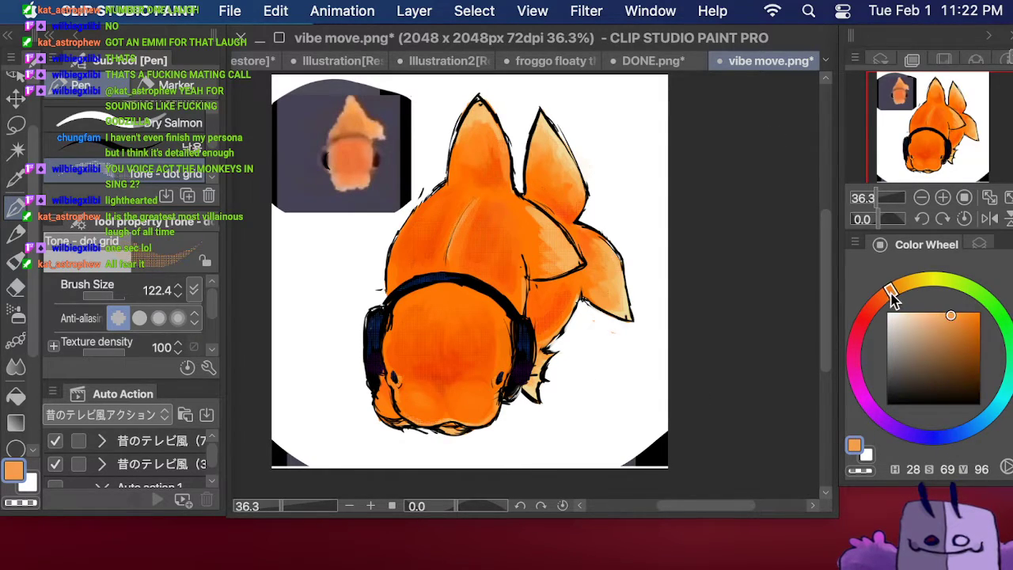
{"action": "left_click", "coordinate": [966, 351]}
{"action": "left_click", "coordinate": [978, 334]}
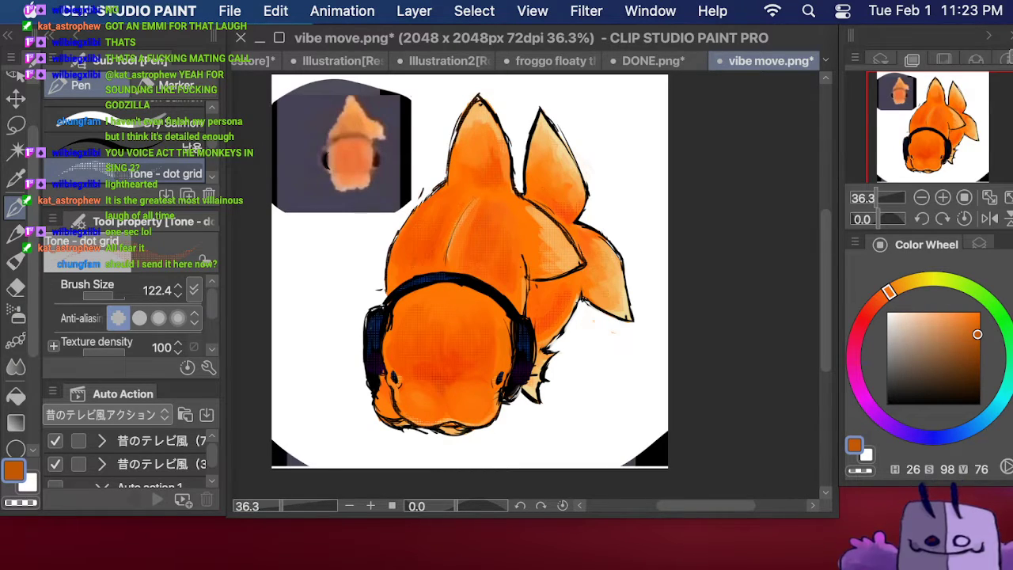
Step: View the drawing with the palettes hidden, restore them and undo the last brush stroke
{"action": "key", "text": "Tab"}
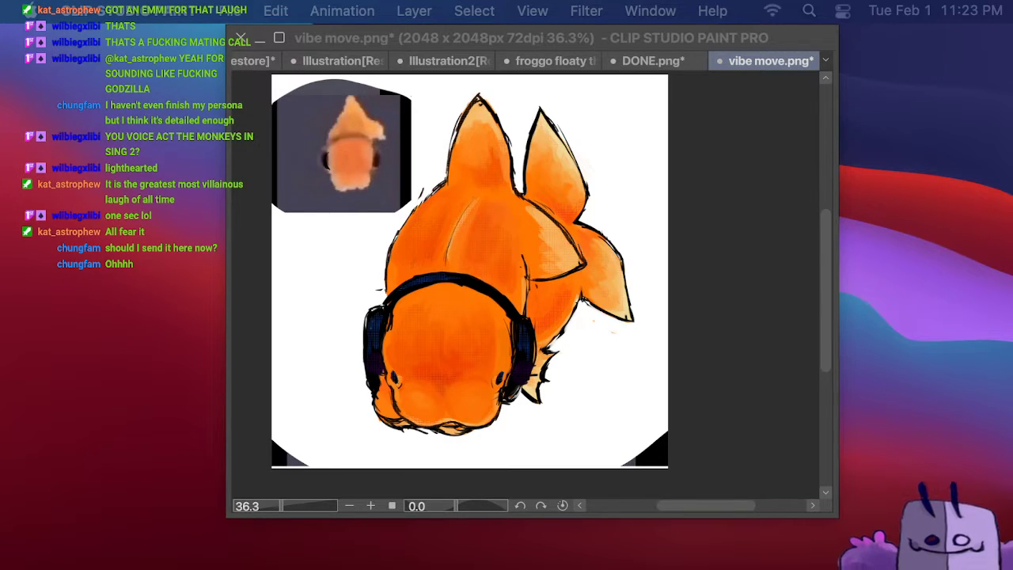
{"action": "key", "text": "Tab"}
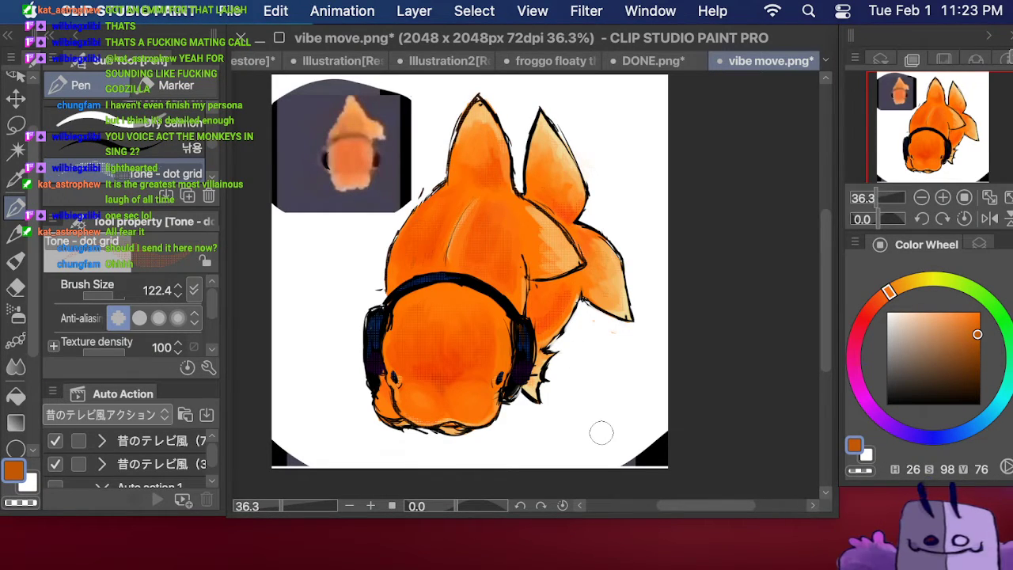
{"action": "key", "text": "super+z"}
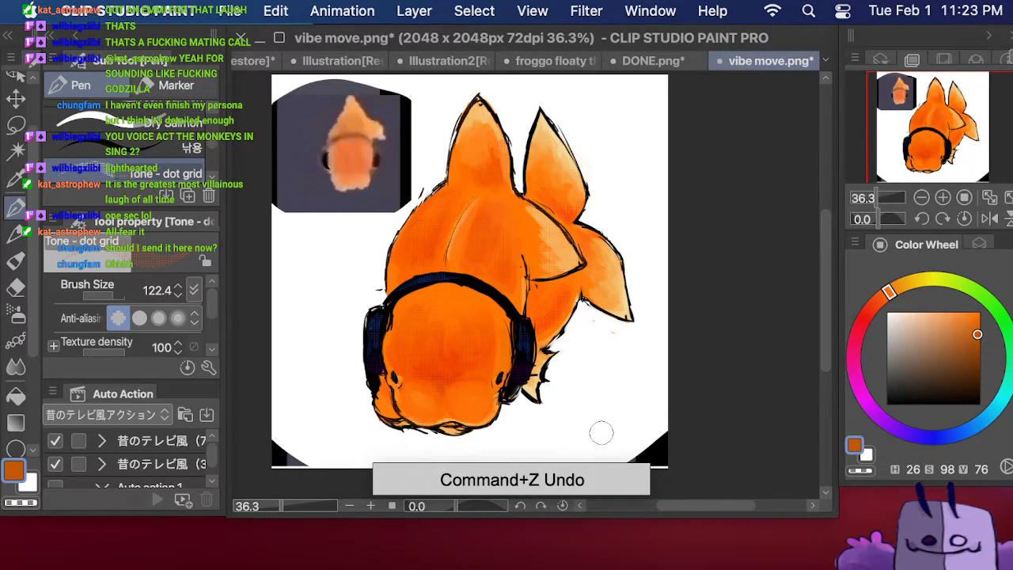
Step: Merge the Layer 3 line art down into Layer 4 inside Folder 1
{"action": "left_click", "coordinate": [975, 247]}
{"action": "scroll", "coordinate": [995, 380], "scroll_direction": "down", "scroll_amount": 1}
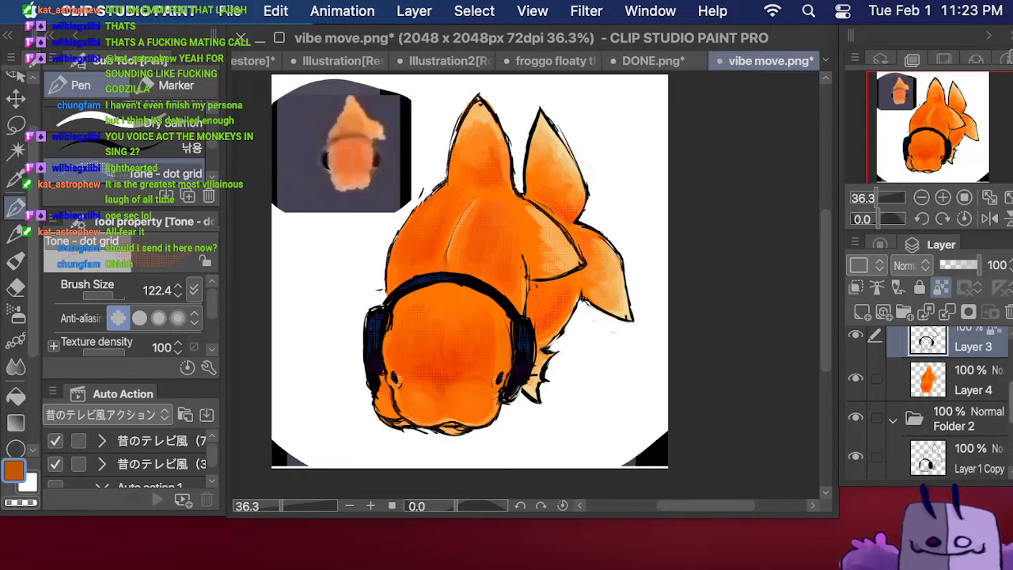
{"action": "left_click", "coordinate": [952, 313]}
{"action": "scroll", "coordinate": [930, 399], "scroll_direction": "up", "scroll_amount": 5}
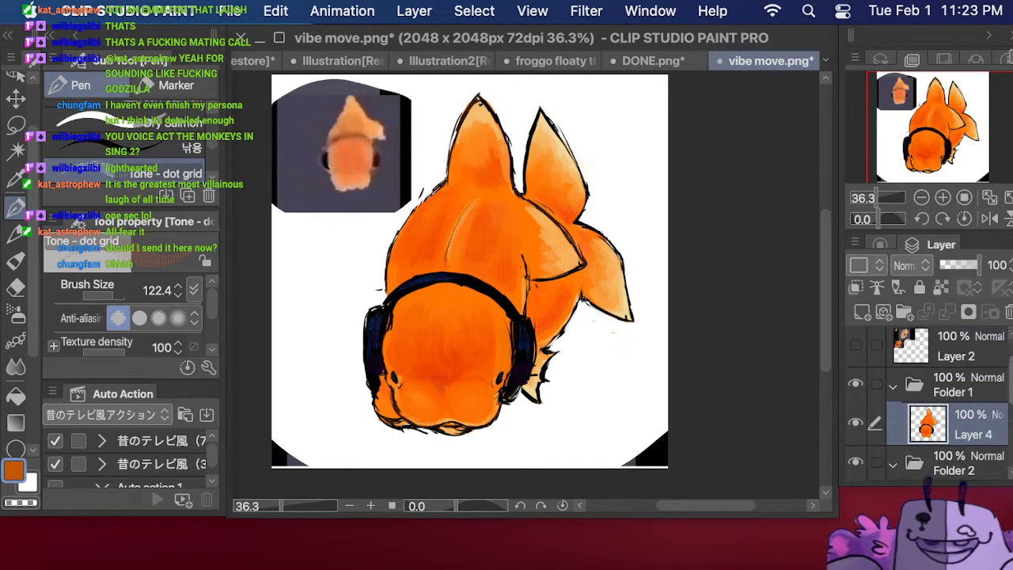
Step: Collapse Folder 1 and hide it so that only the turned pose in Folder 2 shows
{"action": "left_click", "coordinate": [894, 386]}
{"action": "scroll", "coordinate": [930, 399], "scroll_direction": "down", "scroll_amount": 1}
{"action": "scroll", "coordinate": [930, 395], "scroll_direction": "down", "scroll_amount": 2}
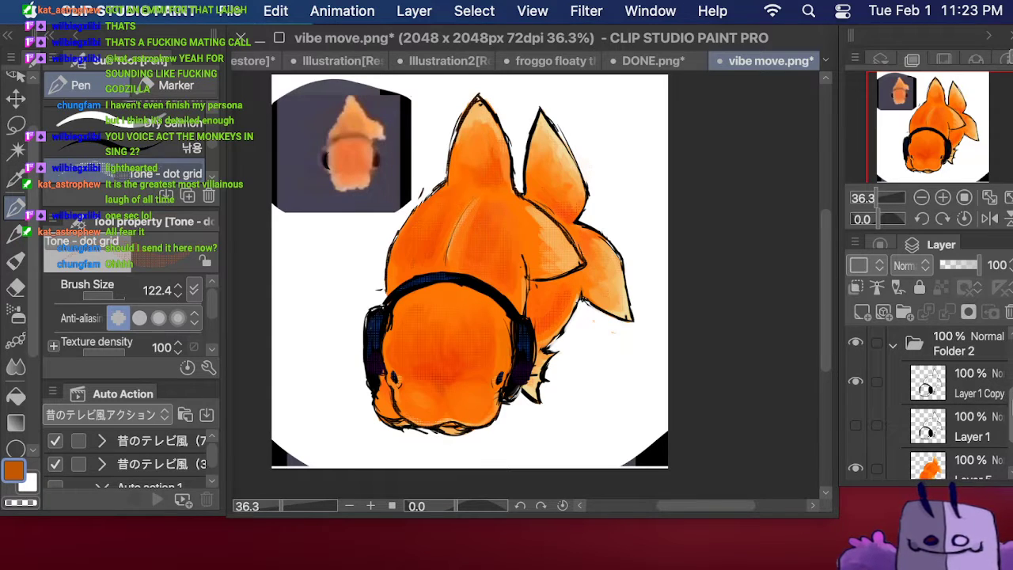
{"action": "scroll", "coordinate": [855, 388], "scroll_direction": "up", "scroll_amount": 2}
{"action": "left_click", "coordinate": [856, 380]}
{"action": "scroll", "coordinate": [855, 388], "scroll_direction": "down", "scroll_amount": 2}
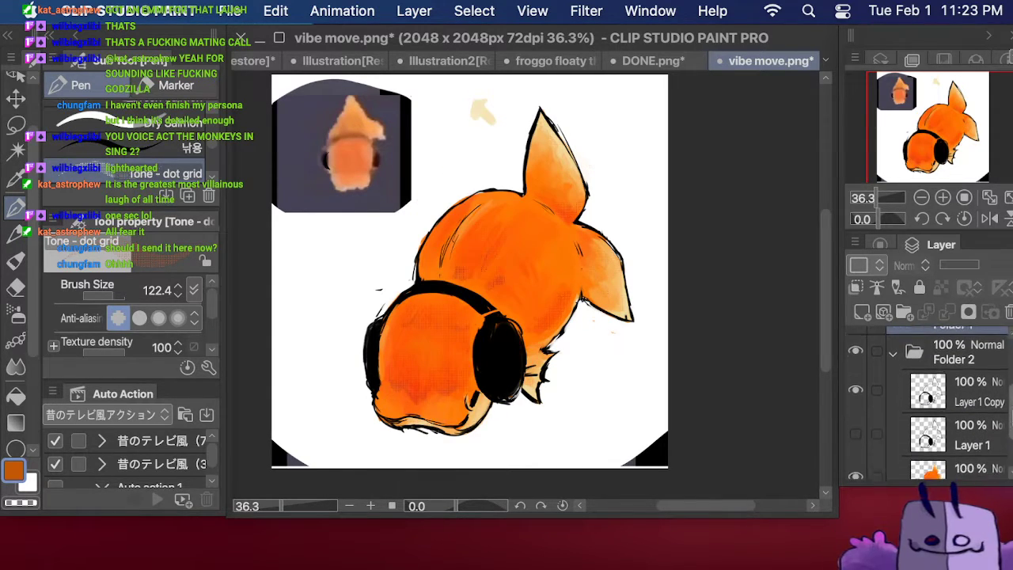
{"action": "scroll", "coordinate": [930, 396], "scroll_direction": "down", "scroll_amount": 1}
Step: Erase the stray tan mark above the fish on Layer 5 with the Hard eraser at size 44.3
{"action": "left_click", "coordinate": [973, 356]}
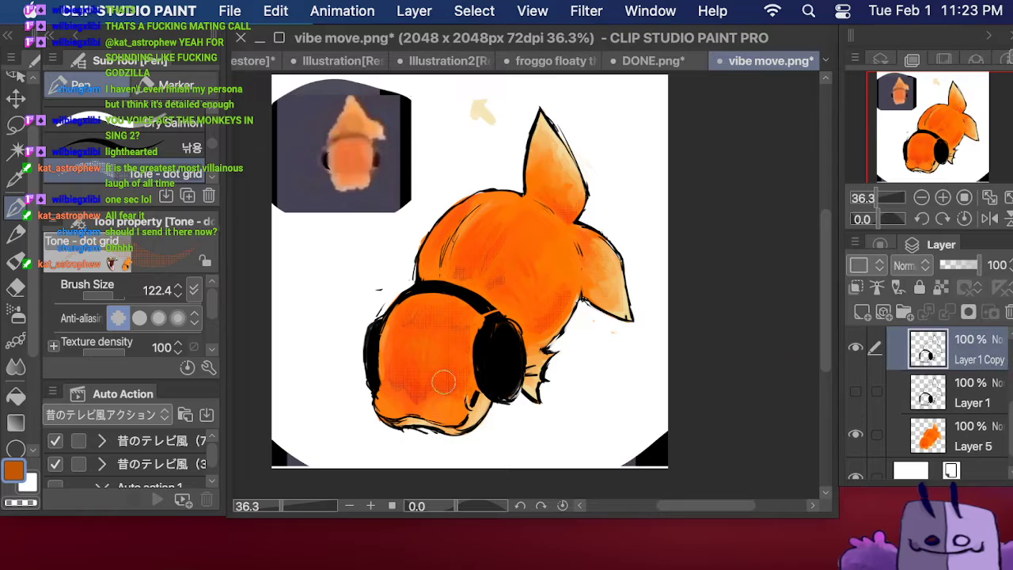
{"action": "left_click", "coordinate": [15, 289]}
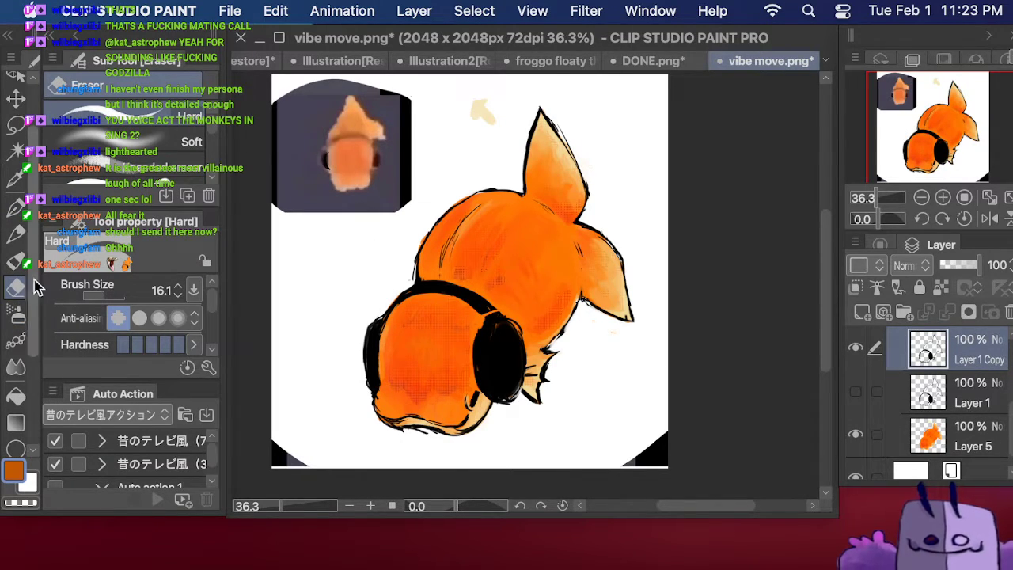
{"action": "left_click", "coordinate": [953, 448]}
{"action": "left_click_drag", "start_coordinate": [102, 296], "coordinate": [115, 297]}
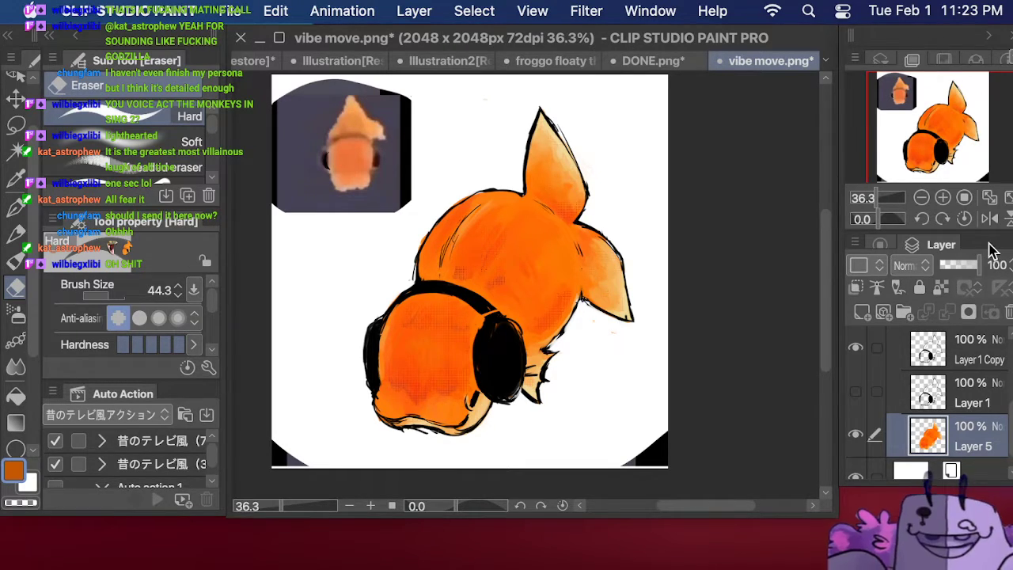
Step: Return to the Tone - dot grid brush, undo the last stroke and lock the transparent pixels of Layer 1 Copy
{"action": "left_click", "coordinate": [990, 400]}
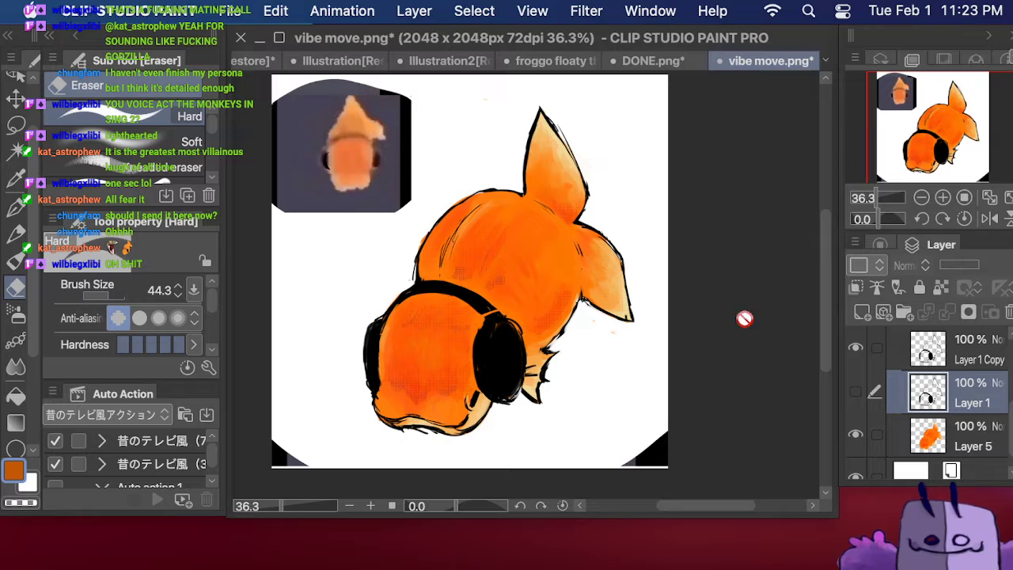
{"action": "left_click", "coordinate": [18, 174]}
{"action": "left_click", "coordinate": [24, 200]}
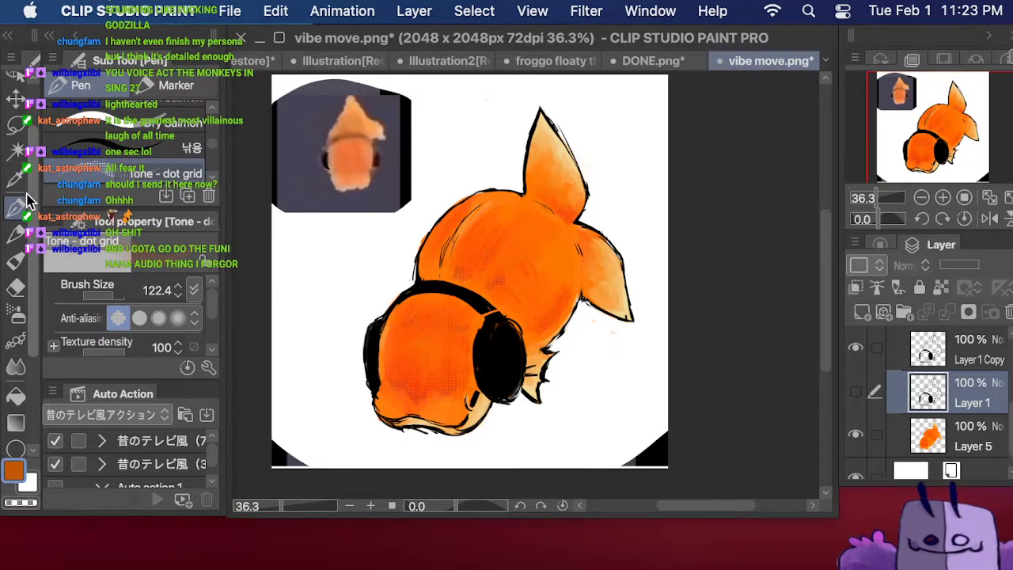
{"action": "left_click", "coordinate": [938, 355]}
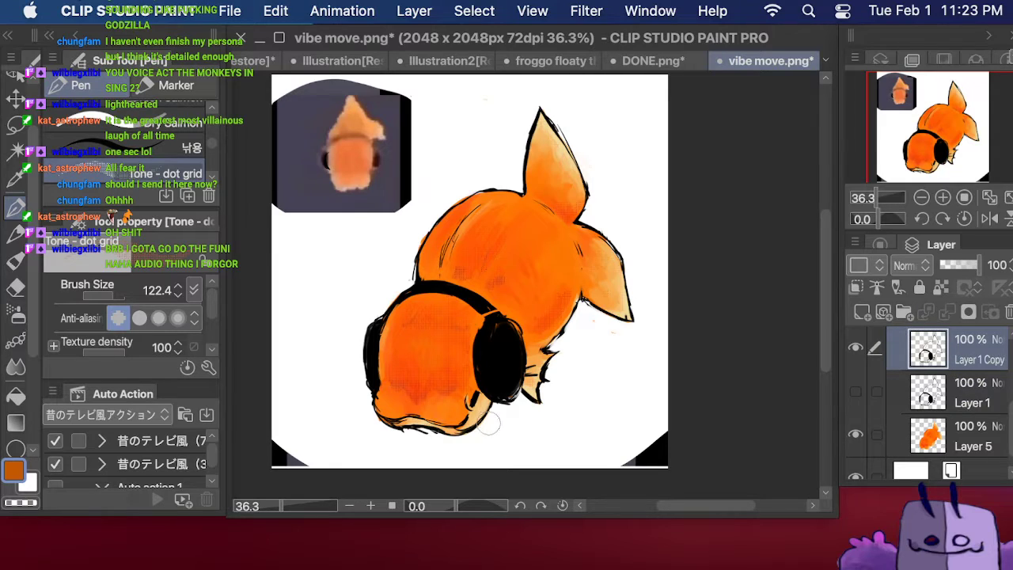
{"action": "key", "text": "super+z"}
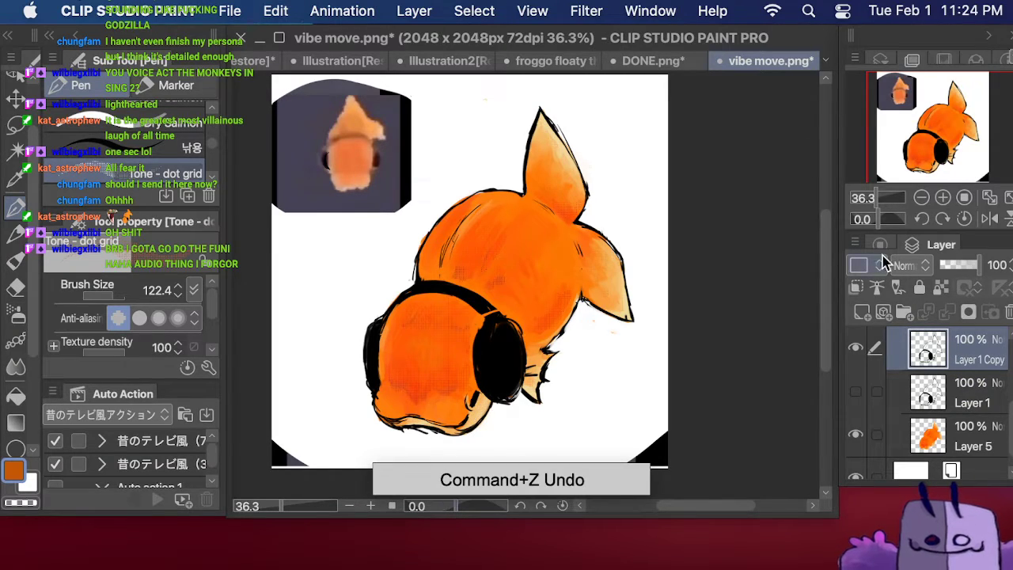
{"action": "left_click", "coordinate": [941, 287]}
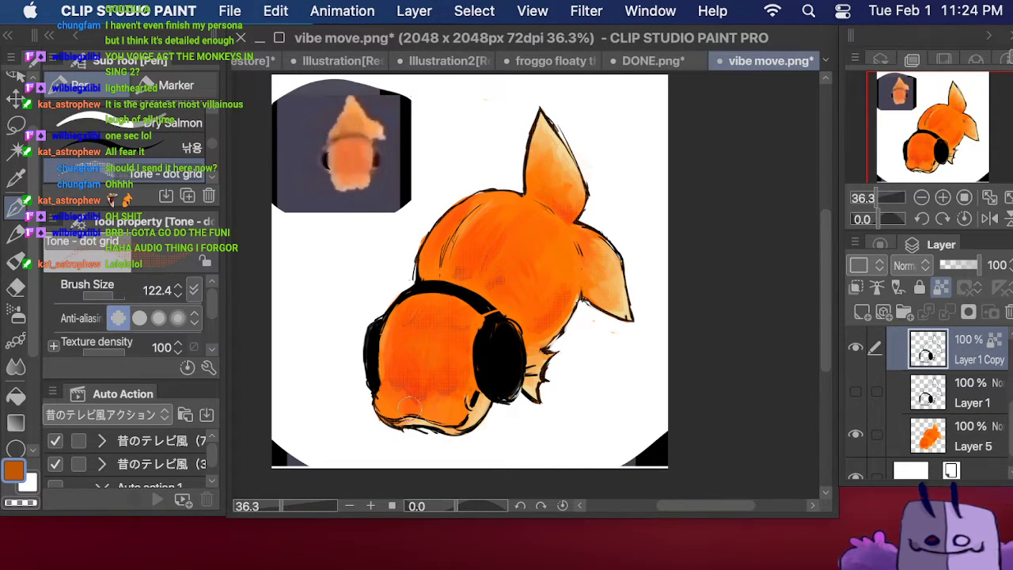
Step: Pick blue (H 215, S 100, V 84) and brush dot-grid tint over the turned pose's ear cups and headband
{"action": "left_click", "coordinate": [880, 244]}
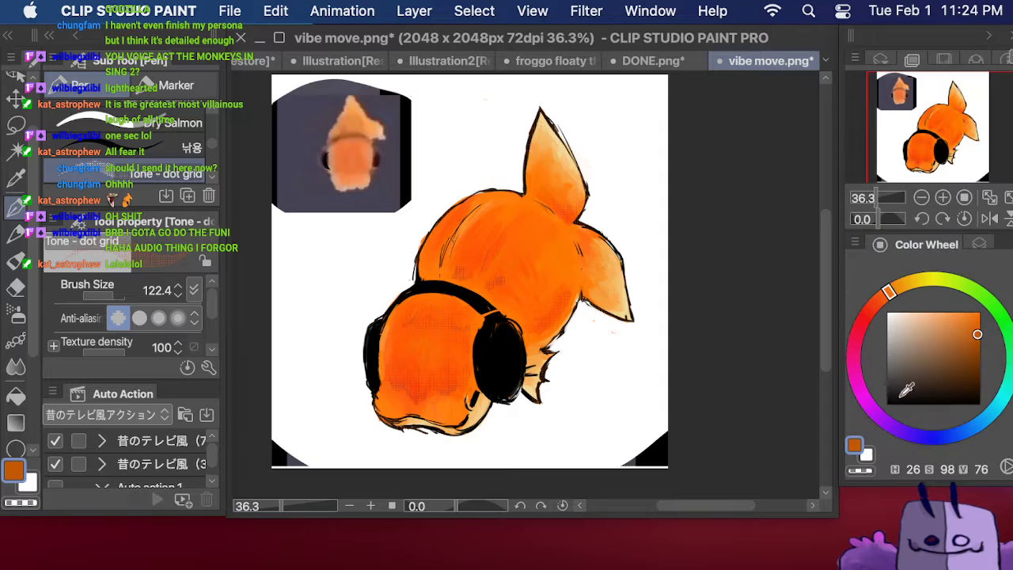
{"action": "left_click", "coordinate": [940, 440]}
{"action": "mouse_move", "coordinate": [946, 436]}
{"action": "left_mouse_down"}
{"action": "mouse_move", "coordinate": [973, 425]}
{"action": "mouse_move", "coordinate": [968, 431]}
{"action": "left_mouse_up"}
{"action": "mouse_move", "coordinate": [496, 323]}
{"action": "left_mouse_down"}
{"action": "mouse_move", "coordinate": [486, 372]}
{"action": "mouse_move", "coordinate": [482, 364]}
{"action": "left_mouse_up"}
{"action": "left_click_drag", "start_coordinate": [383, 319], "coordinate": [375, 363]}
{"action": "mouse_move", "coordinate": [436, 287]}
{"action": "left_mouse_down"}
{"action": "mouse_move", "coordinate": [408, 293]}
{"action": "mouse_move", "coordinate": [484, 308]}
{"action": "left_mouse_up"}
{"action": "left_click_drag", "start_coordinate": [487, 353], "coordinate": [484, 372]}
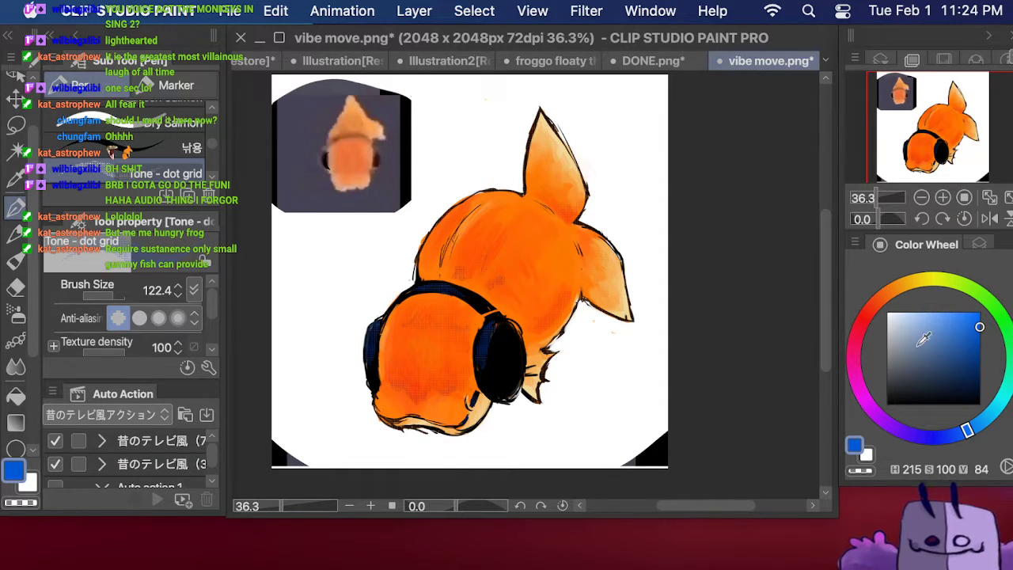
Step: Change the colour to dark purple (H 277, S 92, V 45) and texture the outer face of the large ear cup
{"action": "left_click", "coordinate": [887, 422]}
{"action": "left_click", "coordinate": [972, 363]}
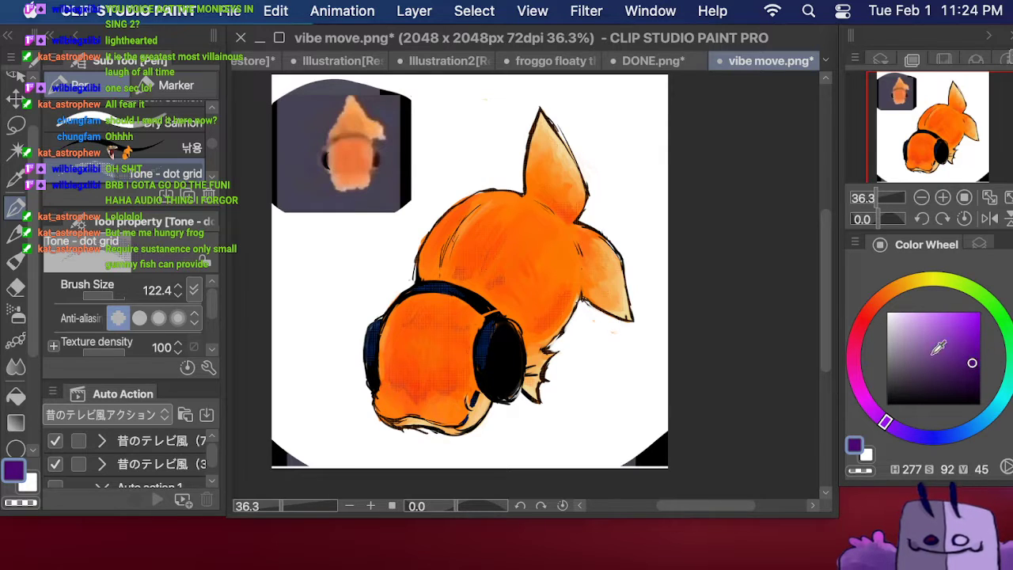
{"action": "mouse_move", "coordinate": [507, 385]}
{"action": "left_mouse_down"}
{"action": "mouse_move", "coordinate": [496, 361]}
{"action": "mouse_move", "coordinate": [501, 344]}
{"action": "mouse_move", "coordinate": [500, 400]}
{"action": "mouse_move", "coordinate": [518, 353]}
{"action": "mouse_move", "coordinate": [495, 336]}
{"action": "left_mouse_up"}
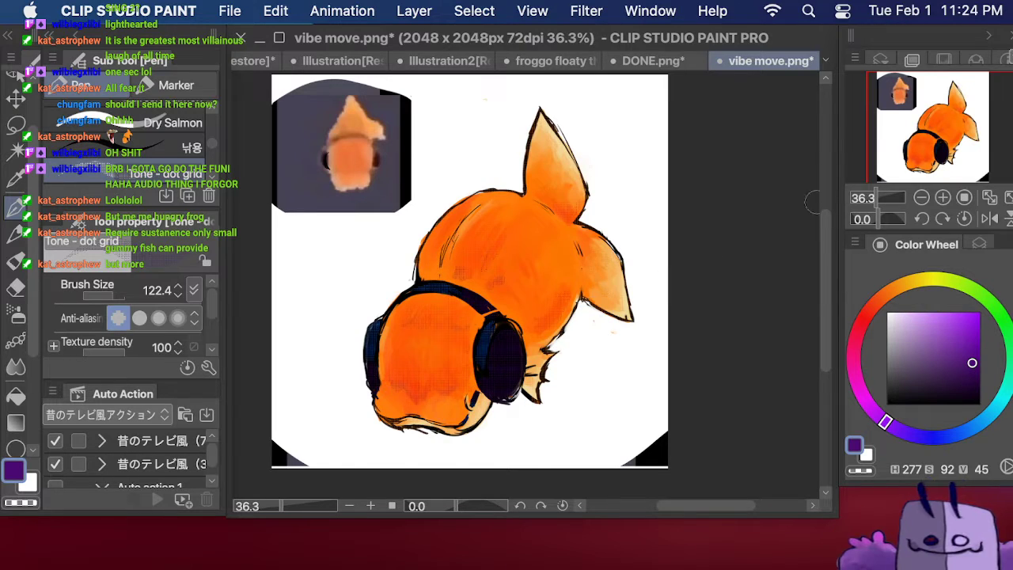
Step: Hide Layer 1 Copy and show Layer 1 in its place
{"action": "left_click", "coordinate": [981, 243]}
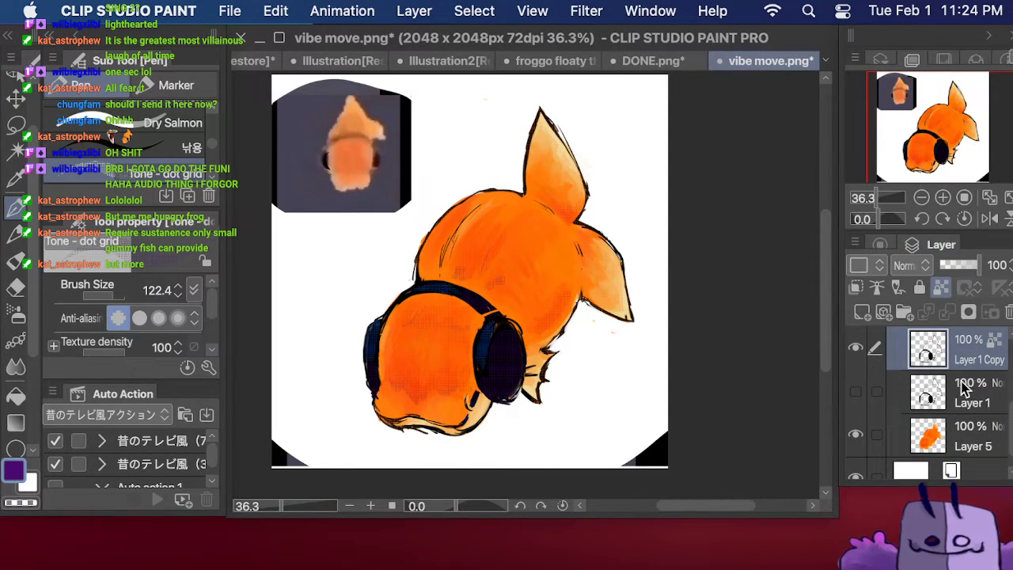
{"action": "left_click", "coordinate": [857, 349]}
{"action": "left_click", "coordinate": [856, 389]}
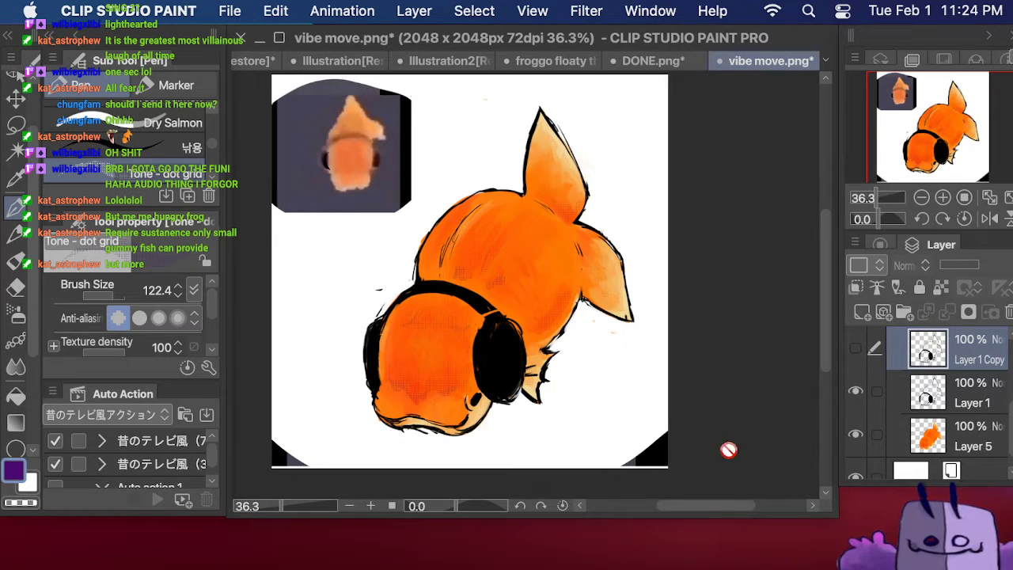
Step: Duplicate the fish colour layer, Layer 5, and place the copy directly beneath Layer 1 Copy
{"action": "left_click", "coordinate": [972, 428]}
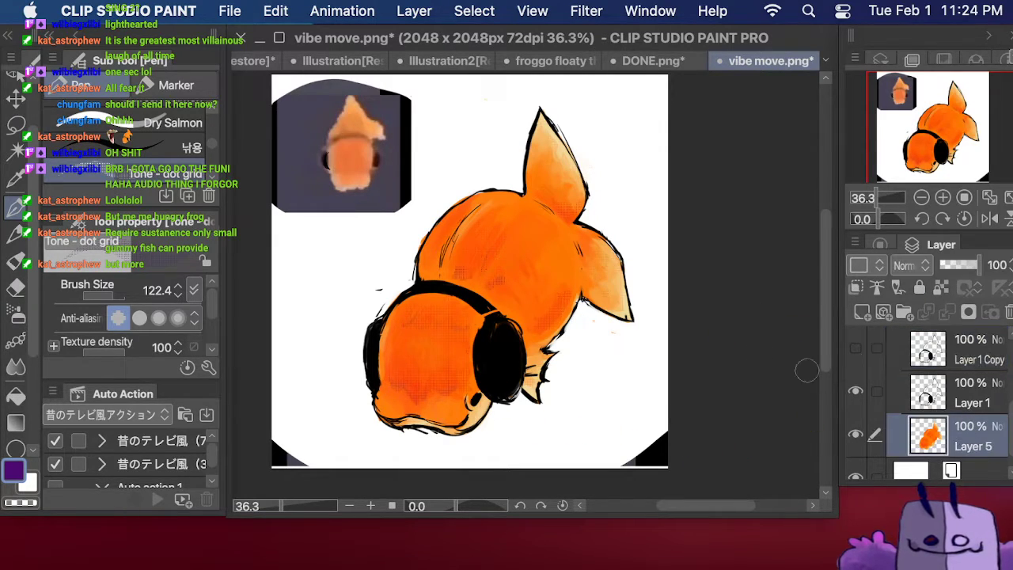
{"action": "right_click", "coordinate": [903, 427]}
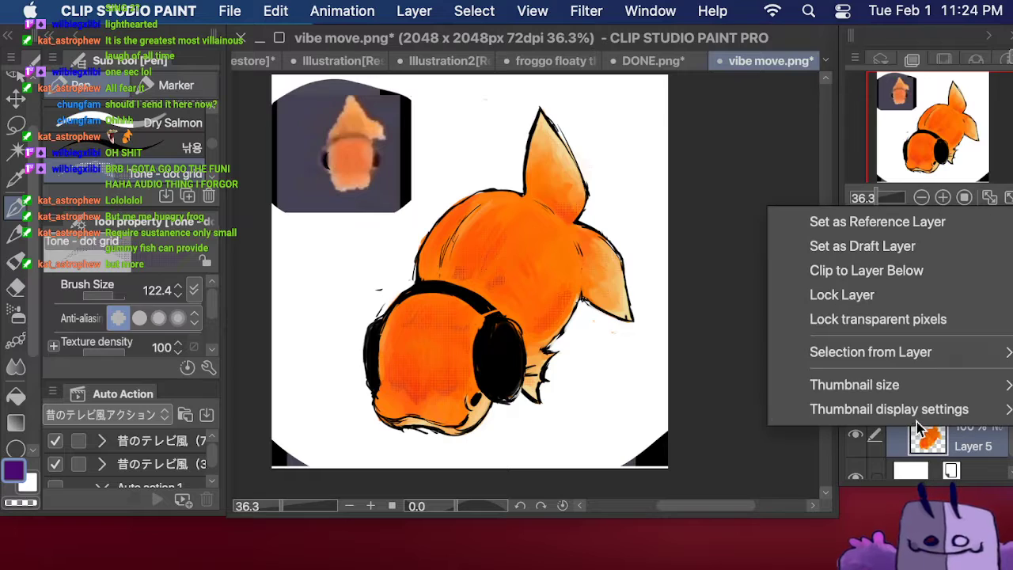
{"action": "mouse_move", "coordinate": [970, 409]}
{"action": "left_click", "coordinate": [976, 448]}
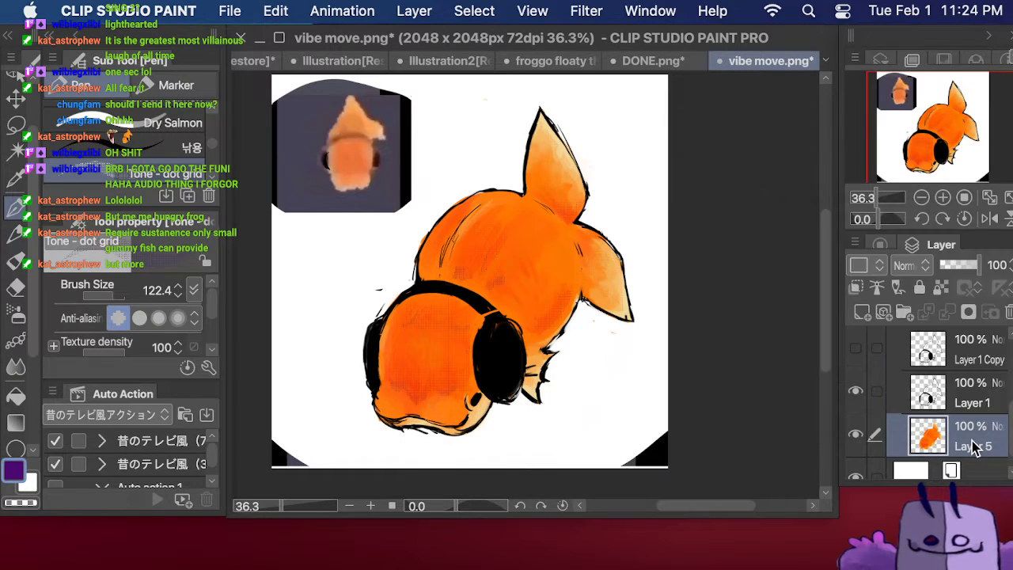
{"action": "right_click", "coordinate": [934, 440]}
{"action": "right_click", "coordinate": [972, 442]}
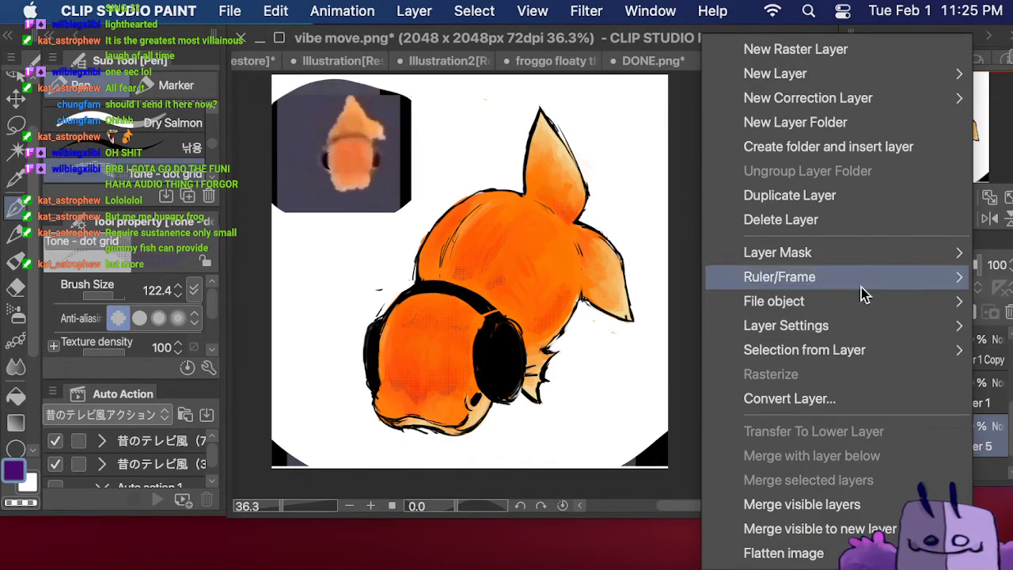
{"action": "left_click", "coordinate": [853, 198]}
{"action": "left_click_drag", "start_coordinate": [965, 437], "coordinate": [965, 372]}
Step: Show Layer 1 Copy, merge it down into Layer 5 Copy and hide the merged layer
{"action": "left_click", "coordinate": [855, 349]}
{"action": "scroll", "coordinate": [906, 355], "scroll_direction": "down", "scroll_amount": 1}
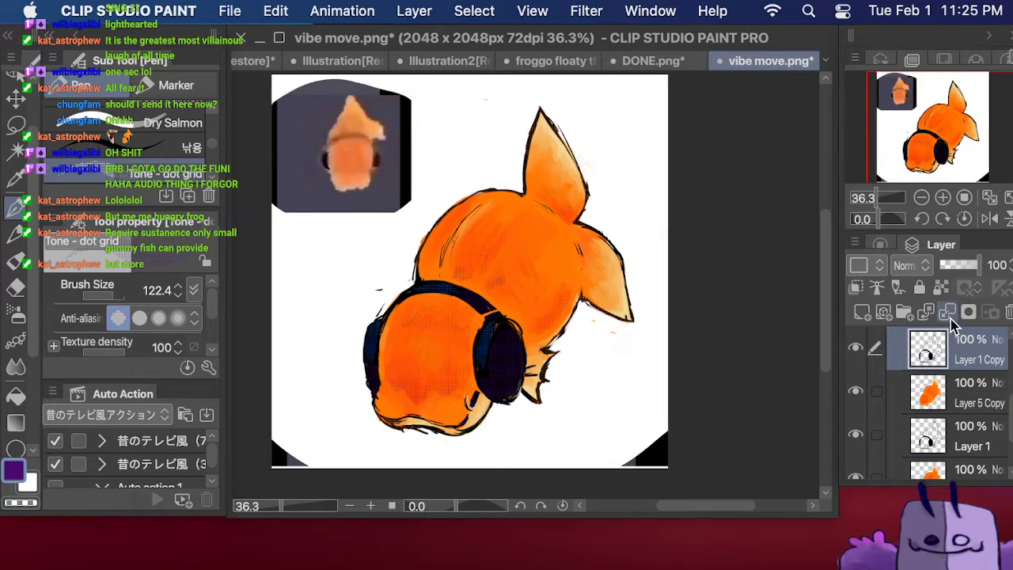
{"action": "left_click", "coordinate": [856, 349]}
Step: Lock the transparent pixels of Layer 1 and brush dark purple dot-grid texture on the lower part of its large ear cup
{"action": "left_click", "coordinate": [902, 399]}
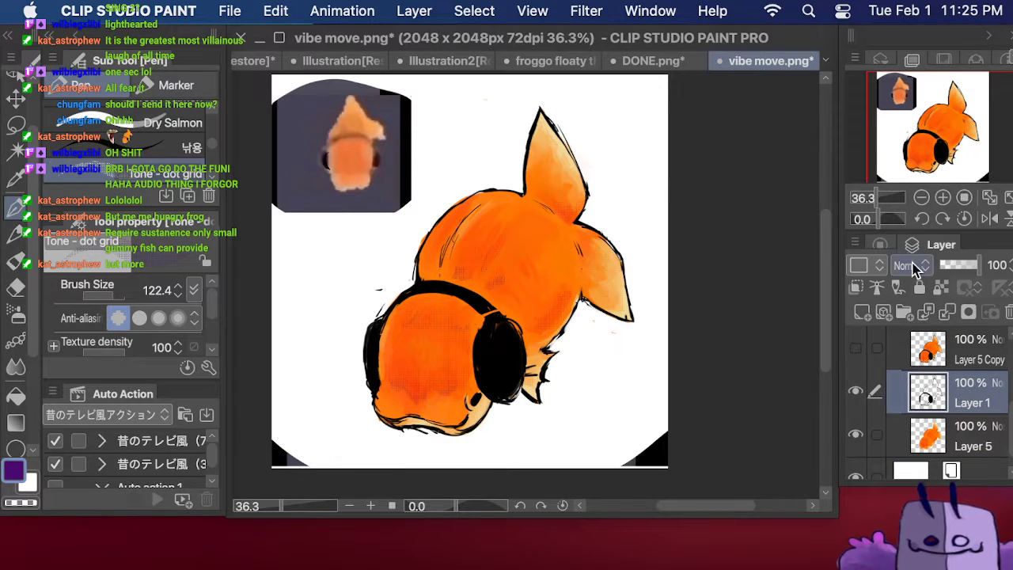
{"action": "left_click", "coordinate": [941, 287]}
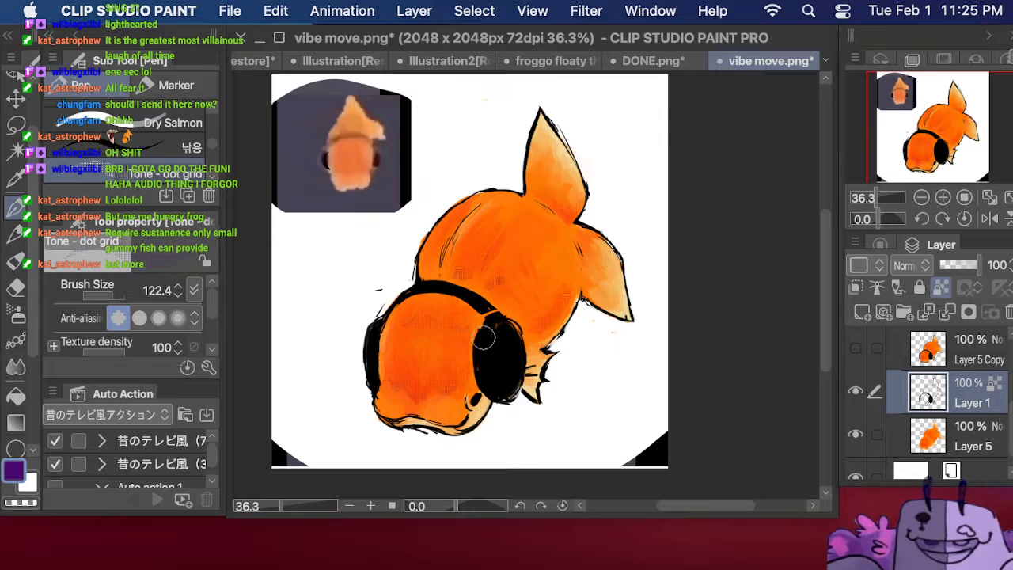
{"action": "mouse_move", "coordinate": [502, 364]}
{"action": "left_mouse_down"}
{"action": "mouse_move", "coordinate": [487, 387]}
{"action": "mouse_move", "coordinate": [509, 388]}
{"action": "left_mouse_up"}
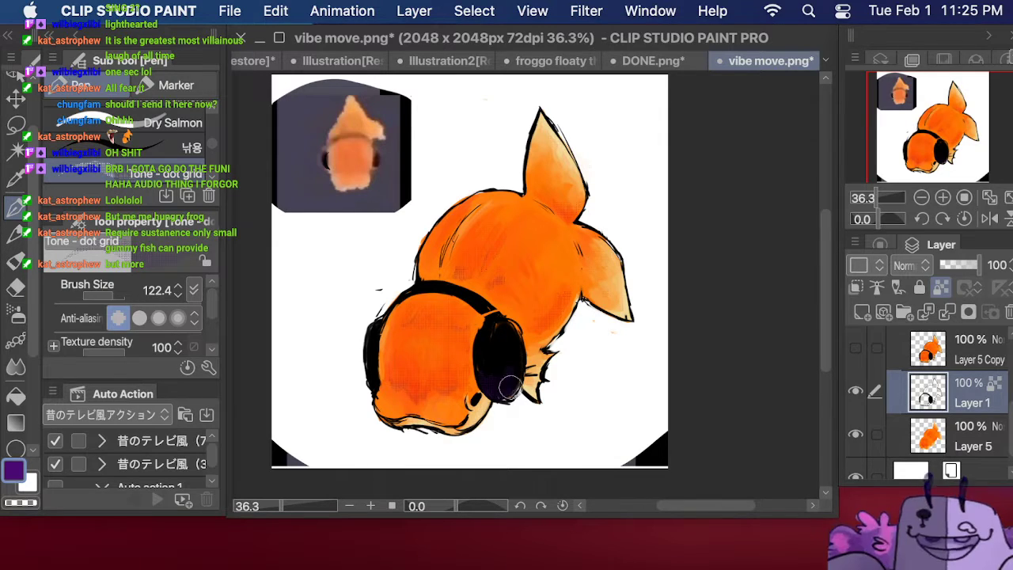
Step: Set the brush colour to dark reddish orange at hue 18, saturation 100 and value 63
{"action": "left_click", "coordinate": [880, 244]}
{"action": "left_click_drag", "start_coordinate": [884, 420], "coordinate": [876, 298]}
{"action": "mouse_move", "coordinate": [944, 320]}
{"action": "left_mouse_down"}
{"action": "mouse_move", "coordinate": [958, 337]}
{"action": "mouse_move", "coordinate": [982, 331]}
{"action": "mouse_move", "coordinate": [980, 346]}
{"action": "left_mouse_up"}
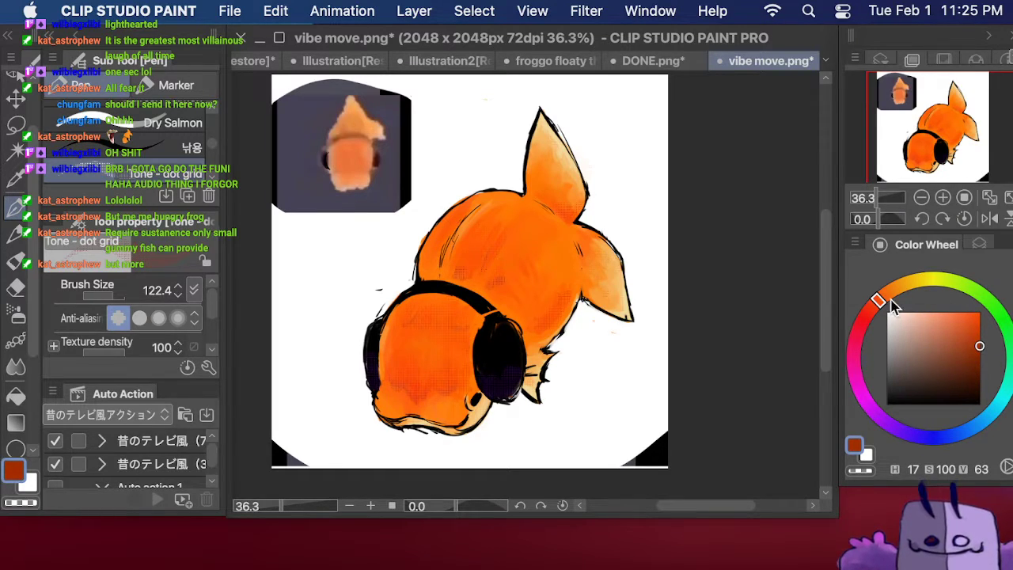
{"action": "left_click", "coordinate": [879, 299]}
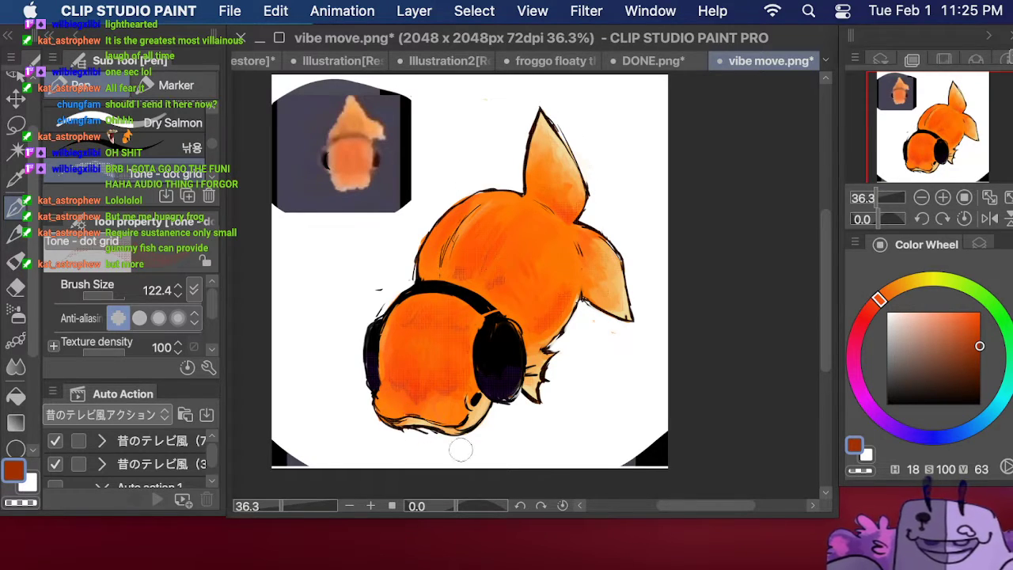
Step: Brush bright blue dot-grid texture, hue 213, saturation 100 and value 88, along the headband and both ear cups on Layer 1
{"action": "left_click", "coordinate": [971, 429]}
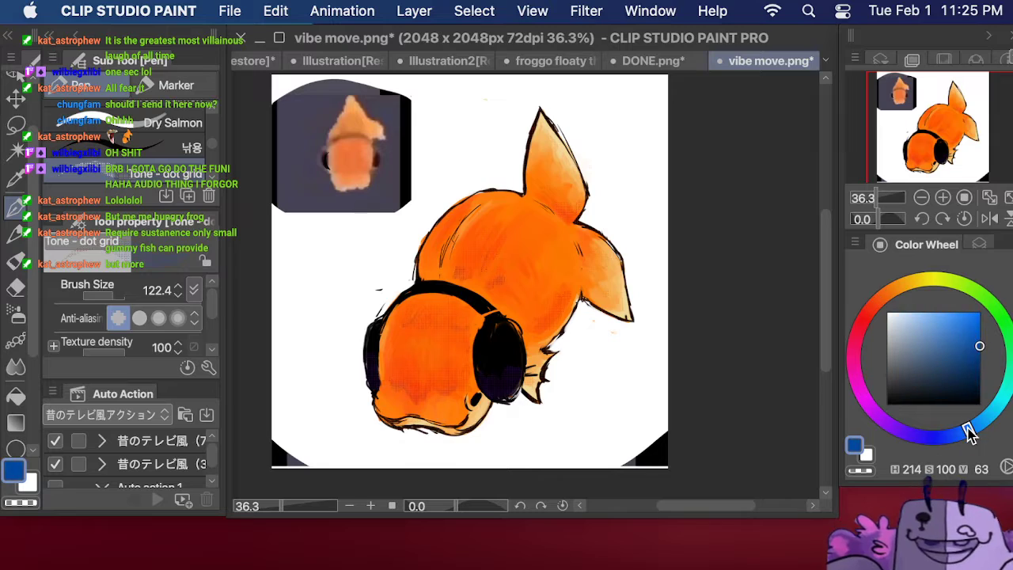
{"action": "left_click", "coordinate": [980, 322]}
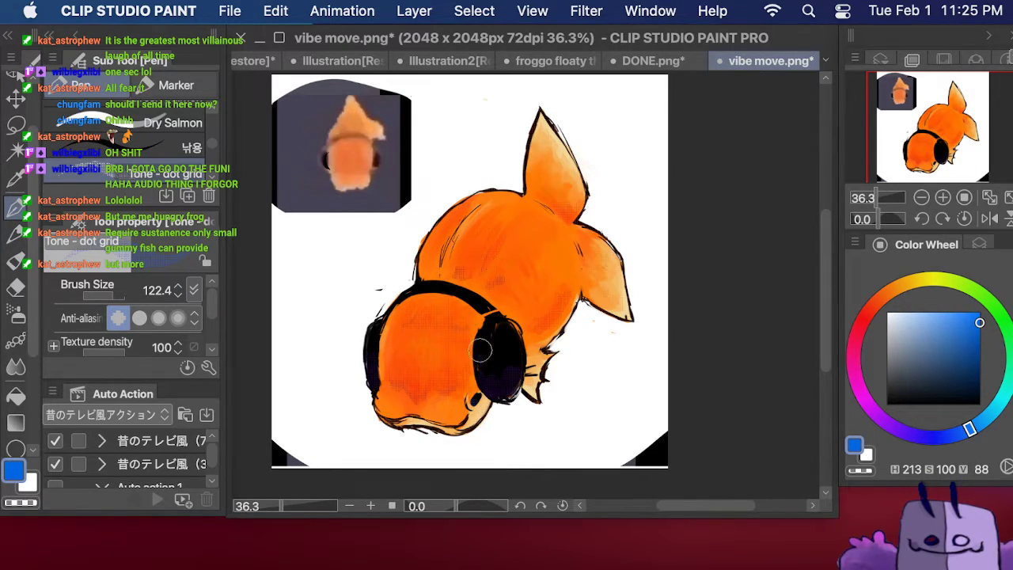
{"action": "left_click_drag", "start_coordinate": [446, 293], "coordinate": [426, 287]}
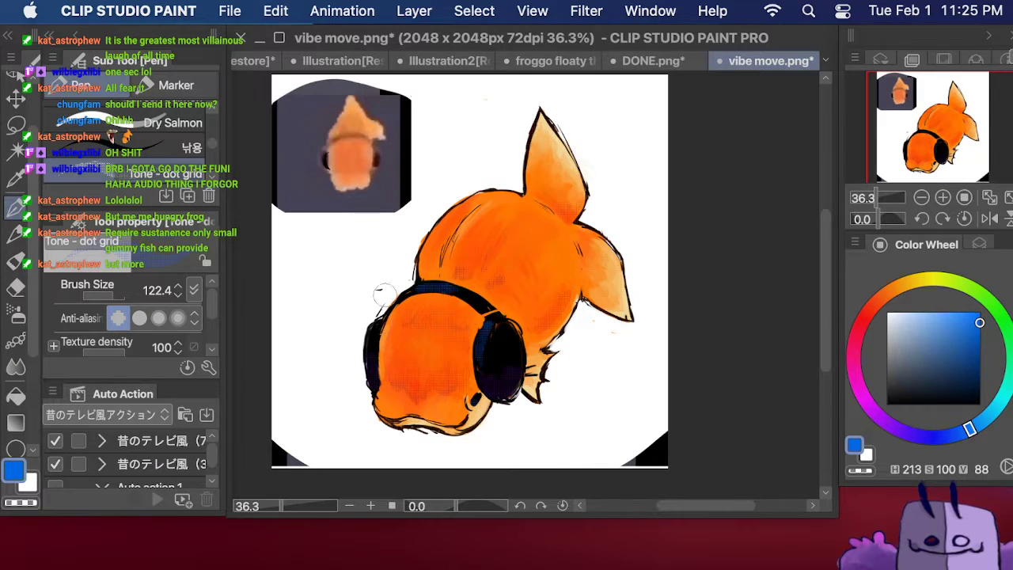
{"action": "left_click_drag", "start_coordinate": [376, 323], "coordinate": [376, 365]}
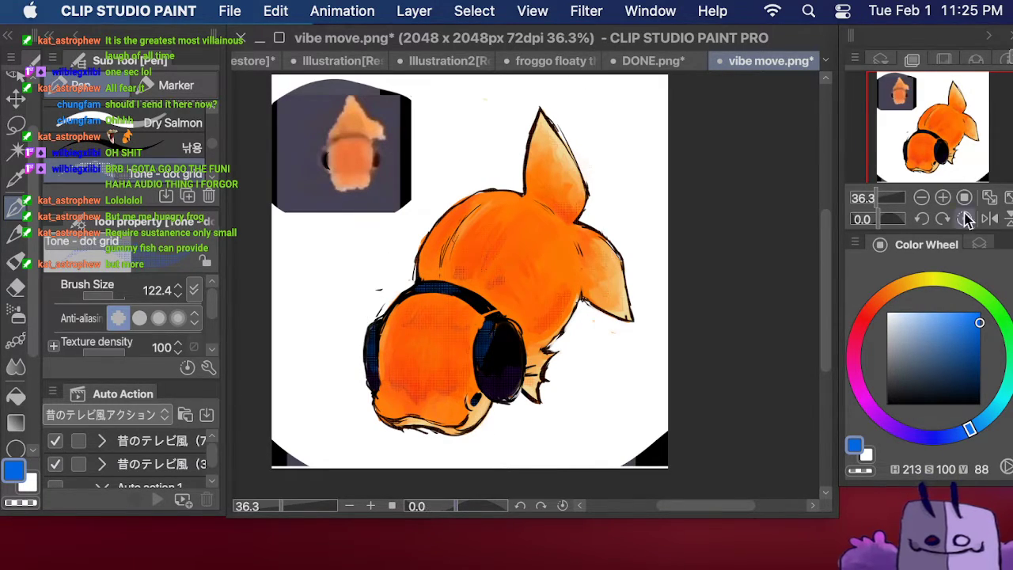
Step: Hide the reference image on Layer 2 Copy and merge Layer 1 down into Layer 5 in Folder 2
{"action": "left_click", "coordinate": [980, 245]}
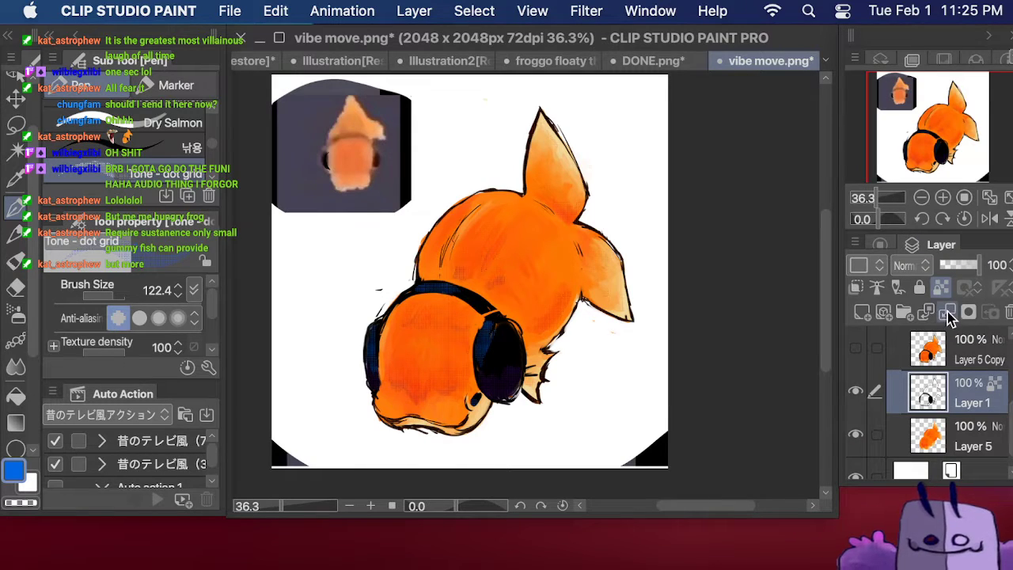
{"action": "scroll", "coordinate": [930, 395], "scroll_direction": "up", "scroll_amount": 4}
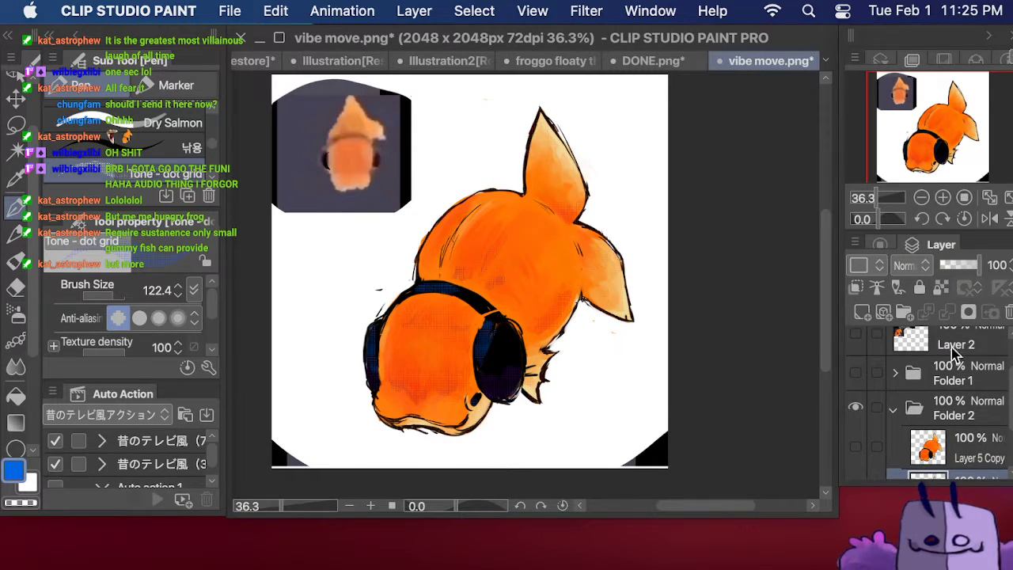
{"action": "scroll", "coordinate": [1010, 380], "scroll_direction": "up", "scroll_amount": 3}
{"action": "left_click", "coordinate": [856, 349]}
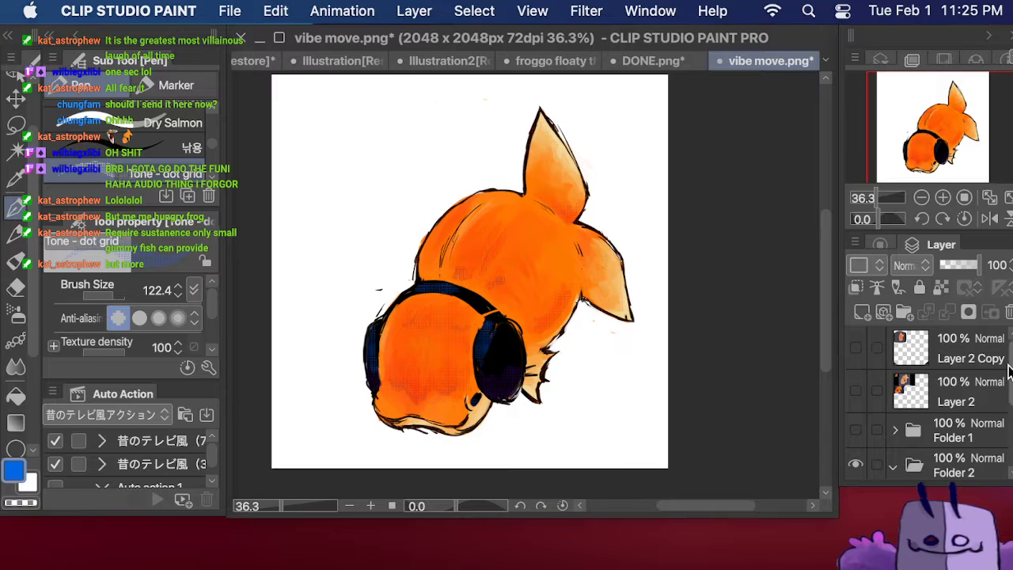
{"action": "scroll", "coordinate": [1007, 380], "scroll_direction": "down", "scroll_amount": 3}
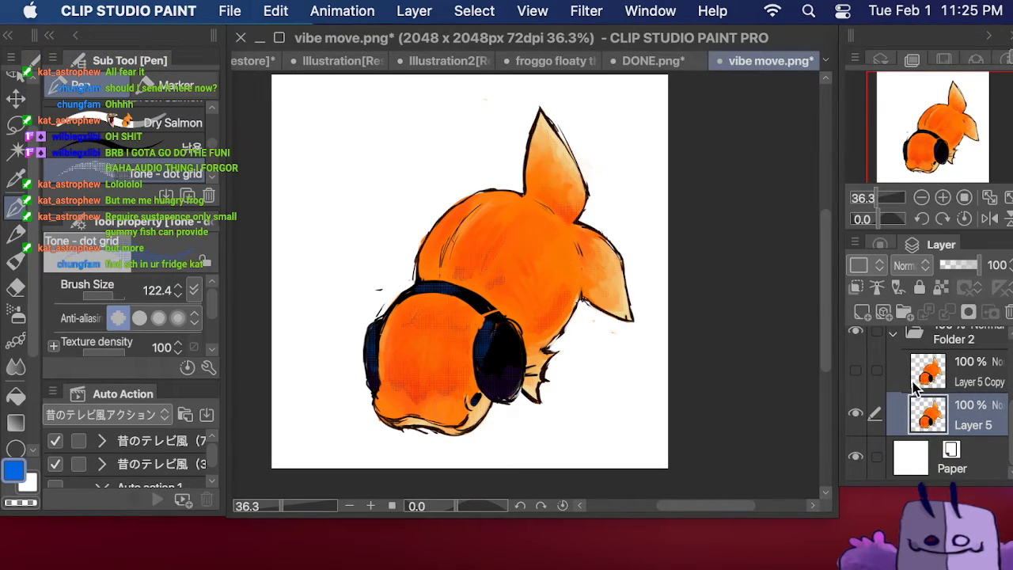
Step: Erase the stray sketch marks around the fish's outline on Layer 5 with the Hard eraser
{"action": "key", "text": "e"}
{"action": "left_click_drag", "start_coordinate": [390, 280], "coordinate": [373, 305]}
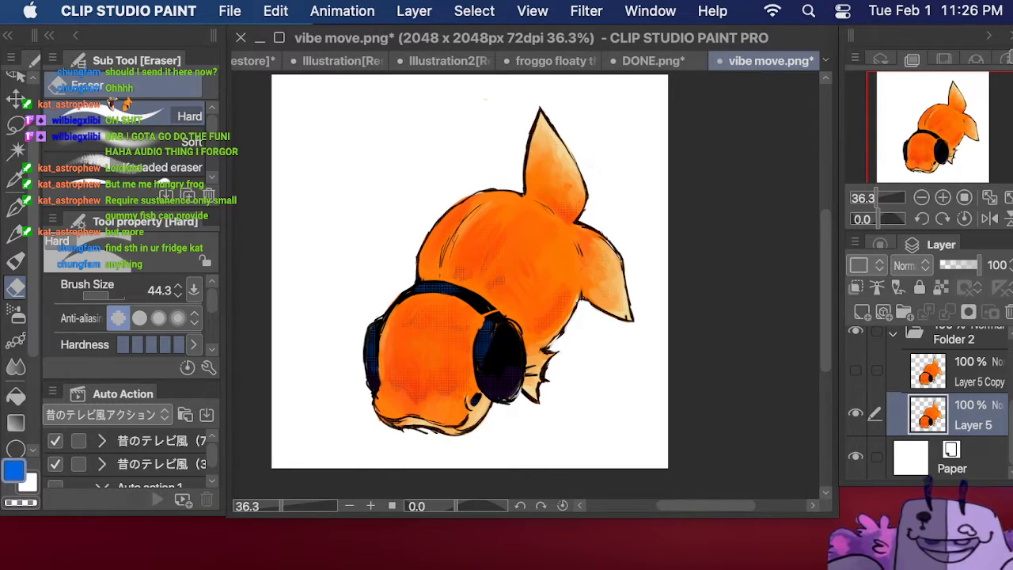
{"action": "key", "text": "super+Tab"}
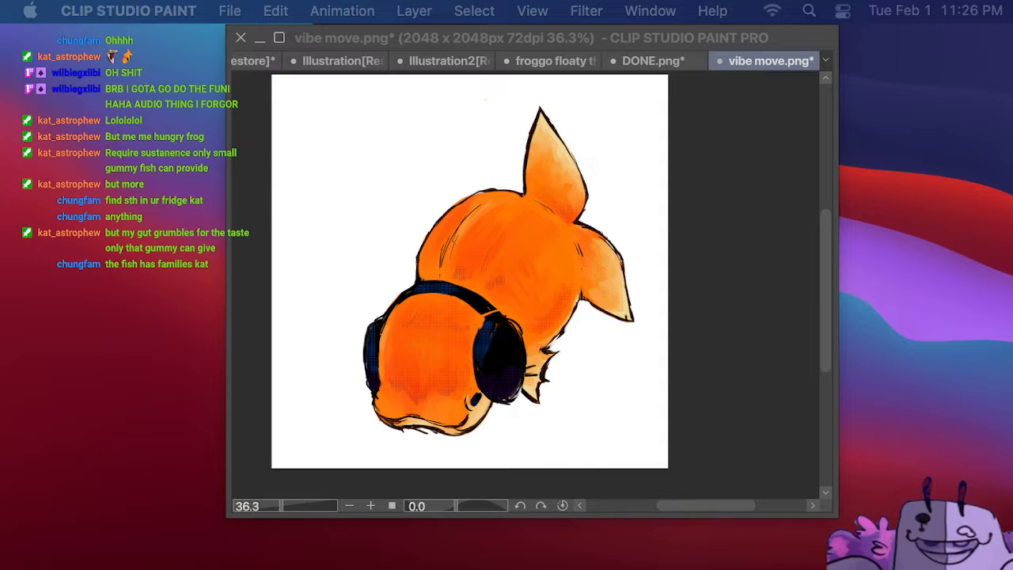
{"action": "key", "text": "Tab"}
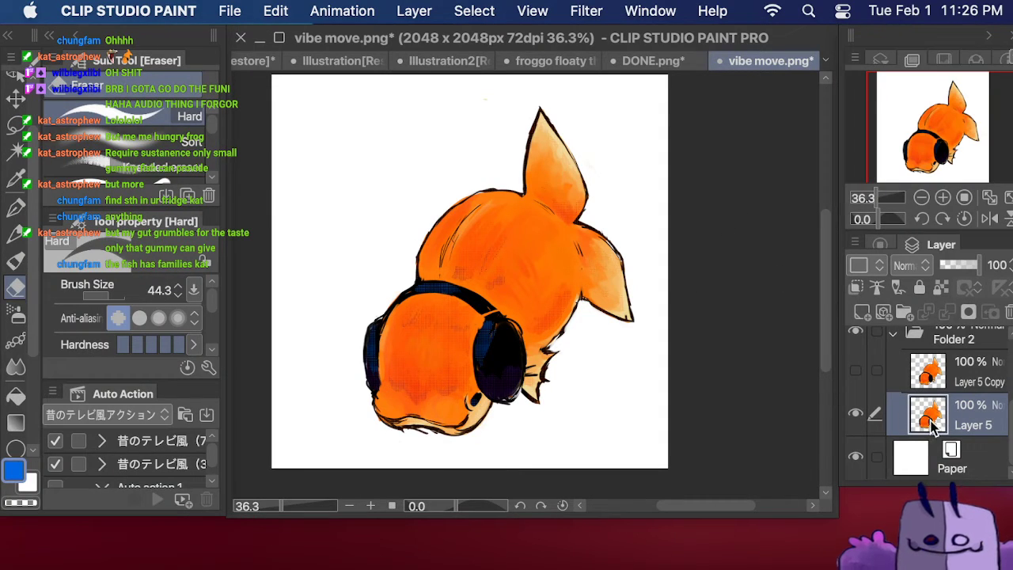
Step: Hide the Paper layer and save the turned pose to the Desktop as a PNG named "vibe fish", accepting the loss of layer information
{"action": "left_click", "coordinate": [858, 461]}
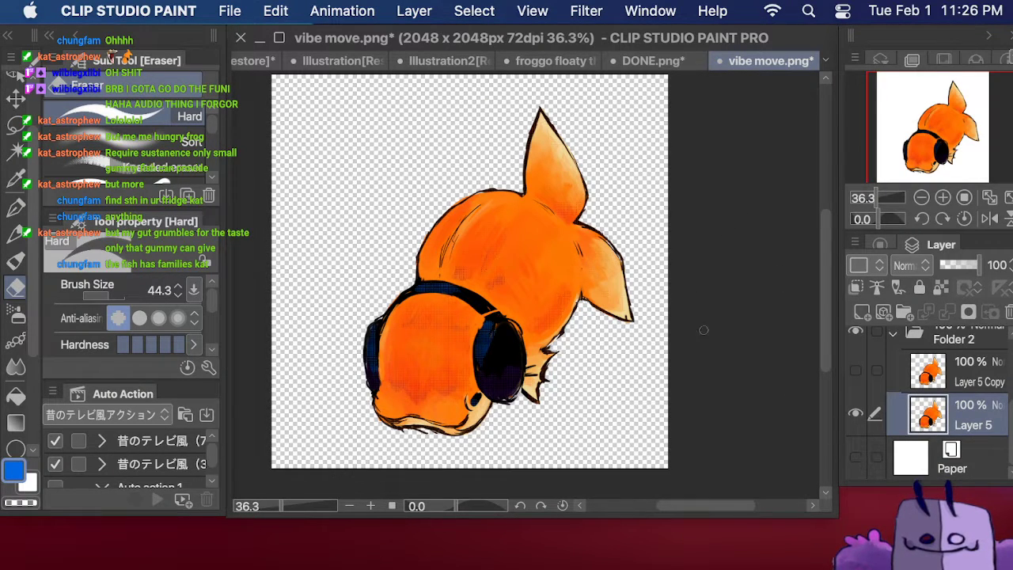
{"action": "left_click", "coordinate": [231, 13]}
{"action": "left_click", "coordinate": [264, 194]}
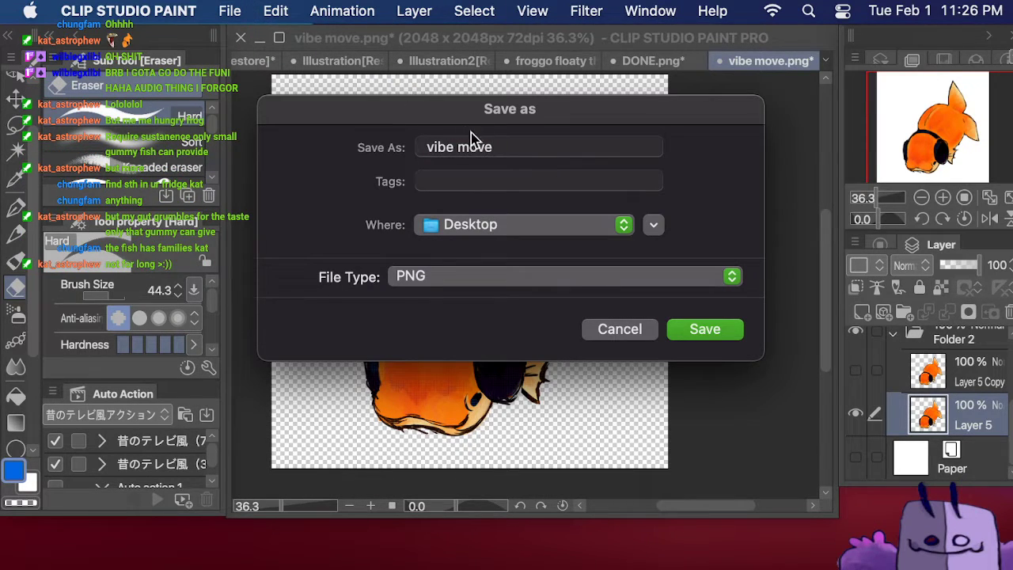
{"action": "left_click_drag", "start_coordinate": [494, 147], "coordinate": [461, 149]}
{"action": "key", "text": "BackSpace"}
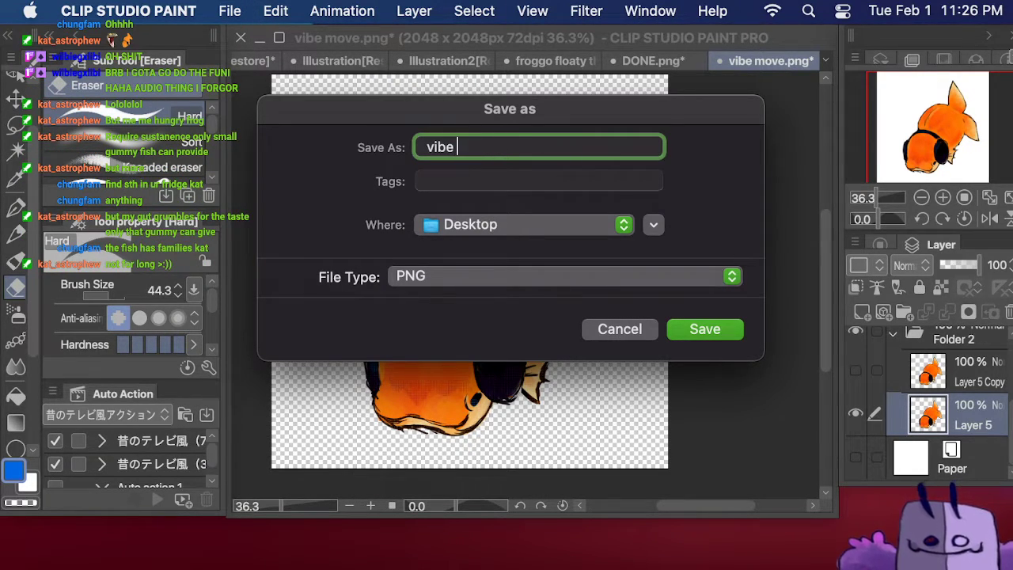
{"action": "key", "text": "Return"}
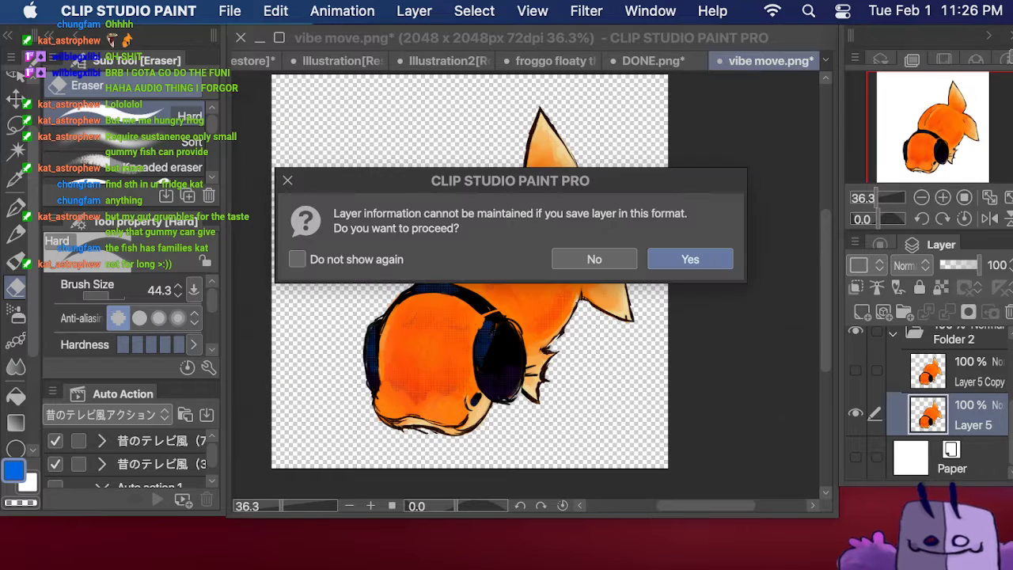
{"action": "left_click", "coordinate": [687, 262]}
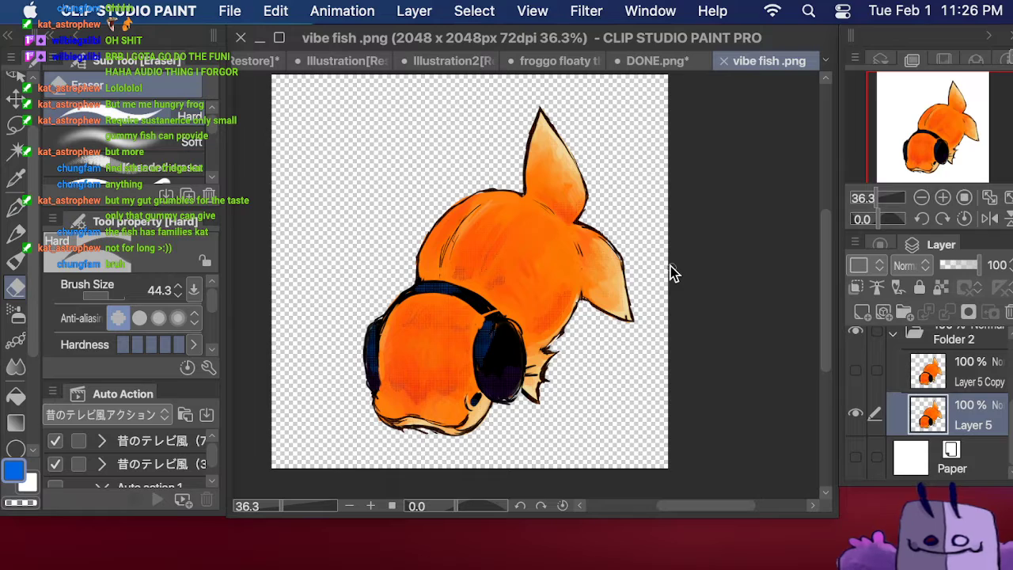
Step: Select and show Layer 5 Copy in Folder 2 and hide Layer 5
{"action": "left_click", "coordinate": [962, 371]}
{"action": "left_click", "coordinate": [856, 372]}
{"action": "left_click", "coordinate": [856, 414]}
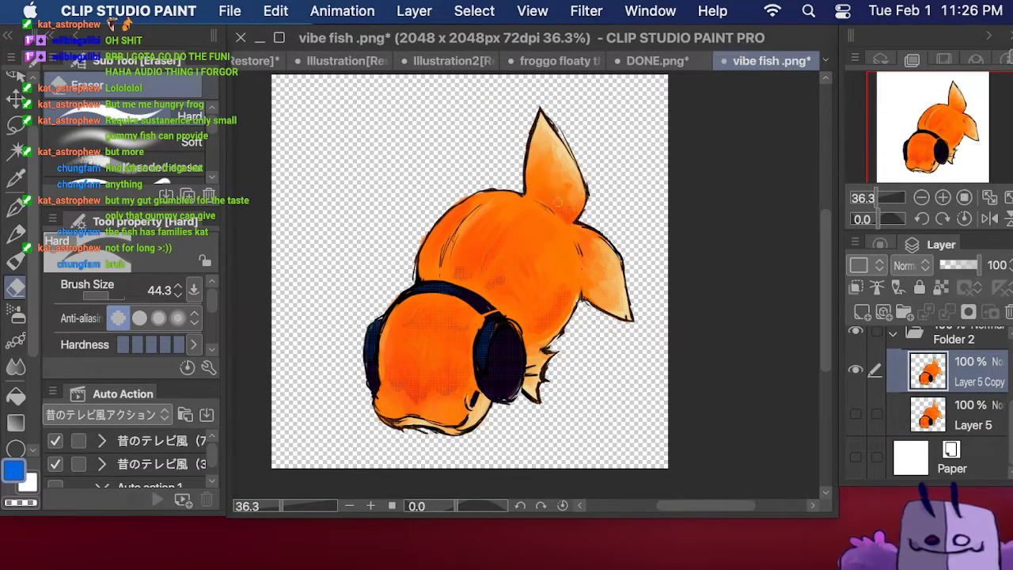
Step: Save the Layer 5 Copy pose to the Desktop as a PNG named "vibe fish 1", accepting the loss of layer information
{"action": "left_click", "coordinate": [231, 11]}
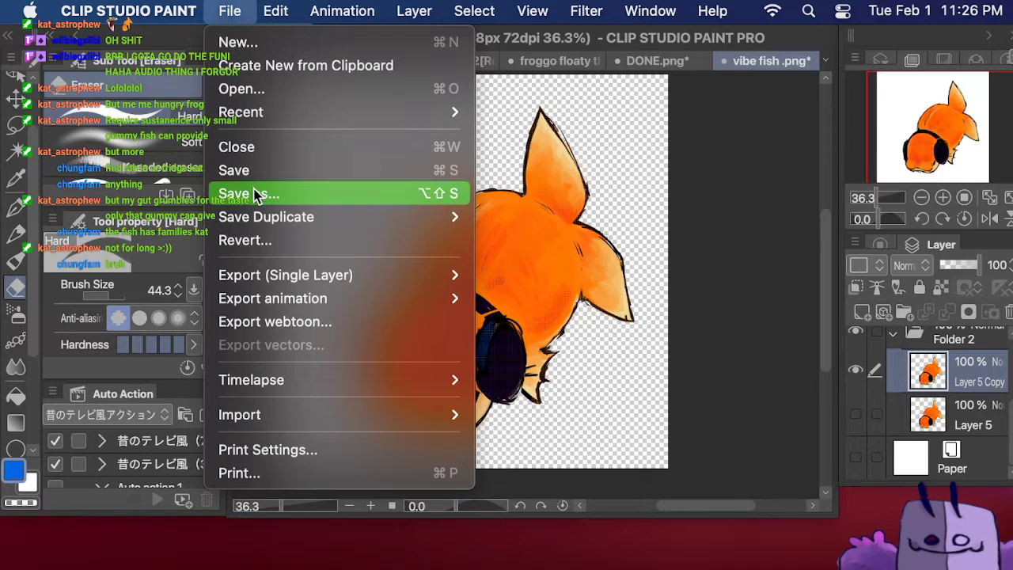
{"action": "left_click", "coordinate": [254, 195]}
{"action": "left_click", "coordinate": [500, 149]}
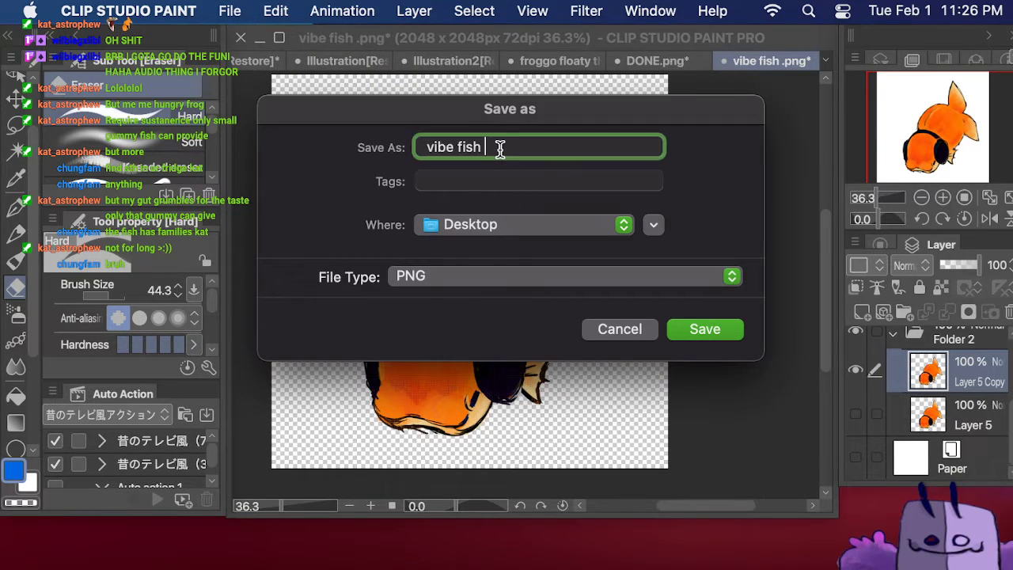
{"action": "type", "text": "1"}
{"action": "left_click", "coordinate": [693, 340]}
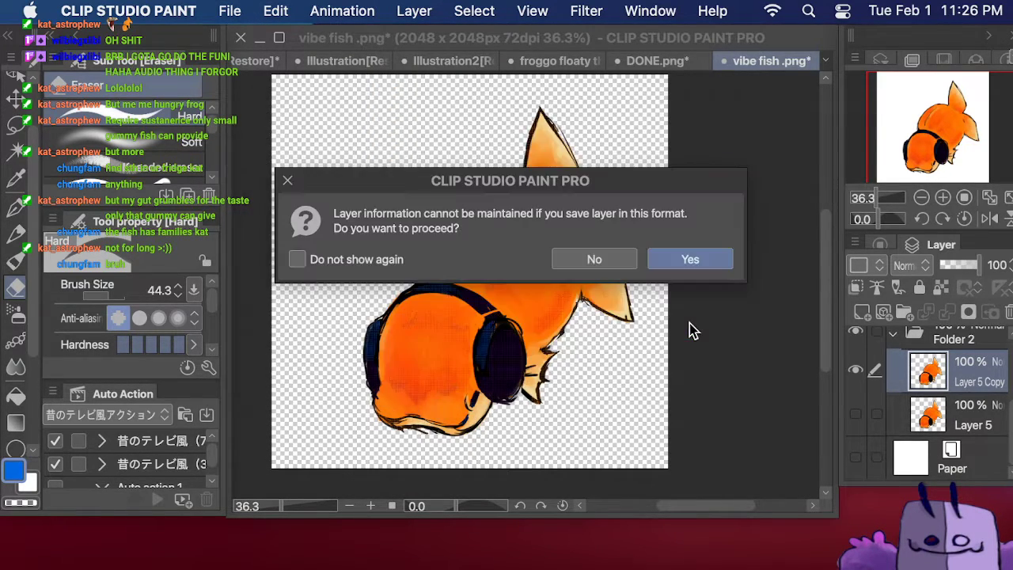
{"action": "left_click", "coordinate": [677, 255]}
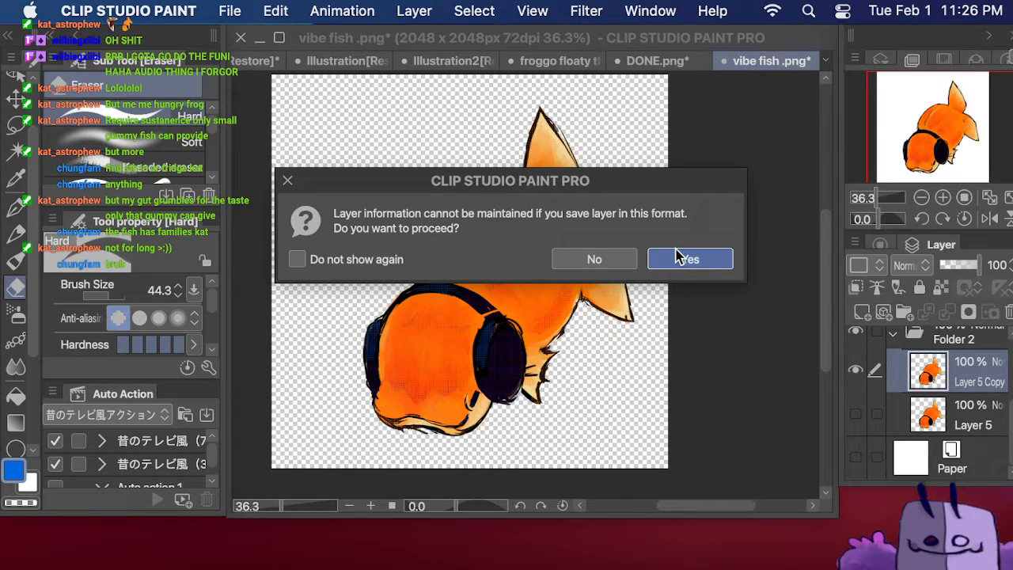
Step: Show the front-facing pose in Folder 1 and hide Layer 5 Copy in Folder 2
{"action": "scroll", "coordinate": [926, 364], "scroll_direction": "up", "scroll_amount": 3}
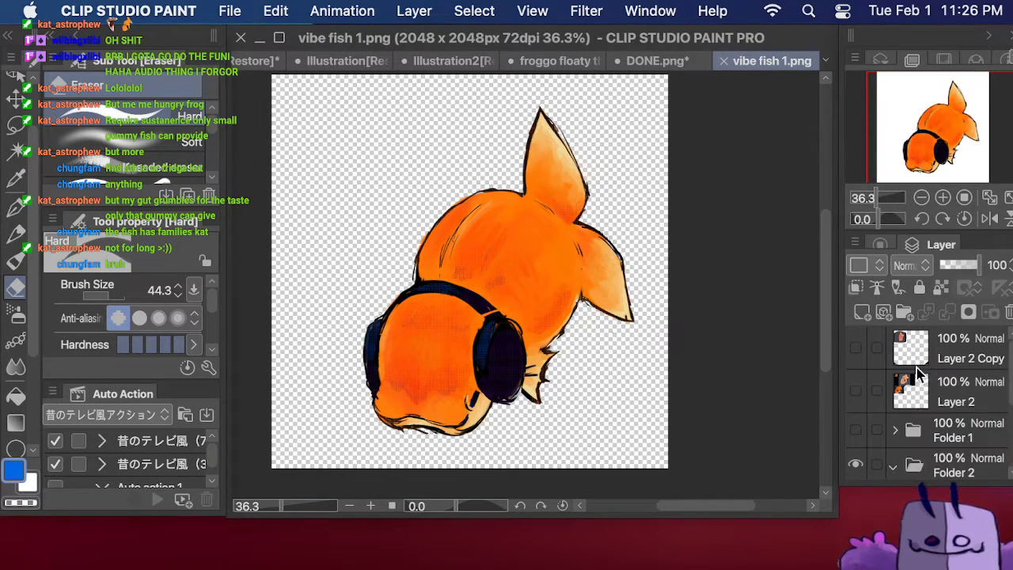
{"action": "left_click", "coordinate": [854, 432]}
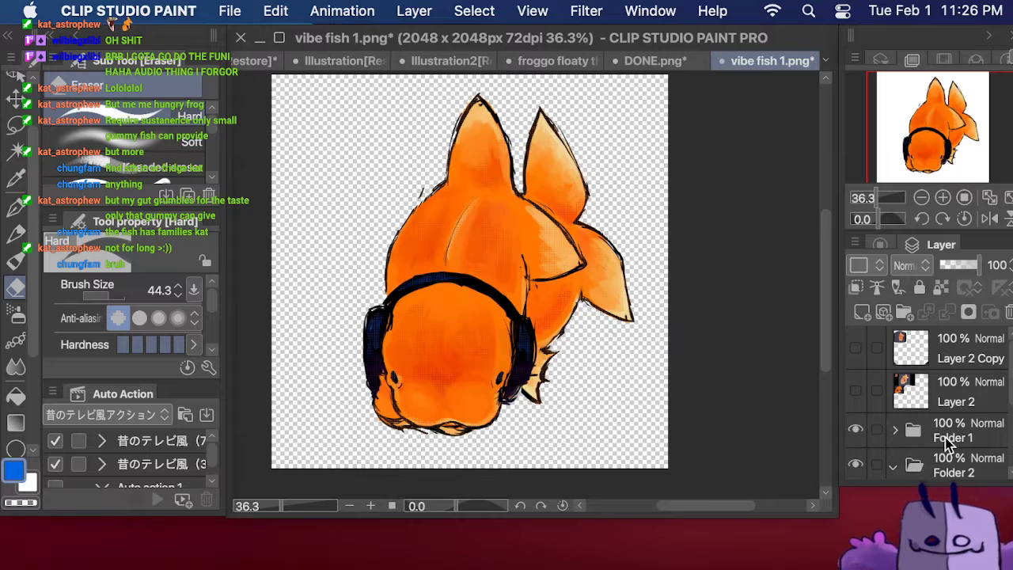
{"action": "scroll", "coordinate": [946, 441], "scroll_direction": "down", "scroll_amount": 3}
{"action": "left_click", "coordinate": [856, 371]}
{"action": "scroll", "coordinate": [934, 376], "scroll_direction": "up", "scroll_amount": 3}
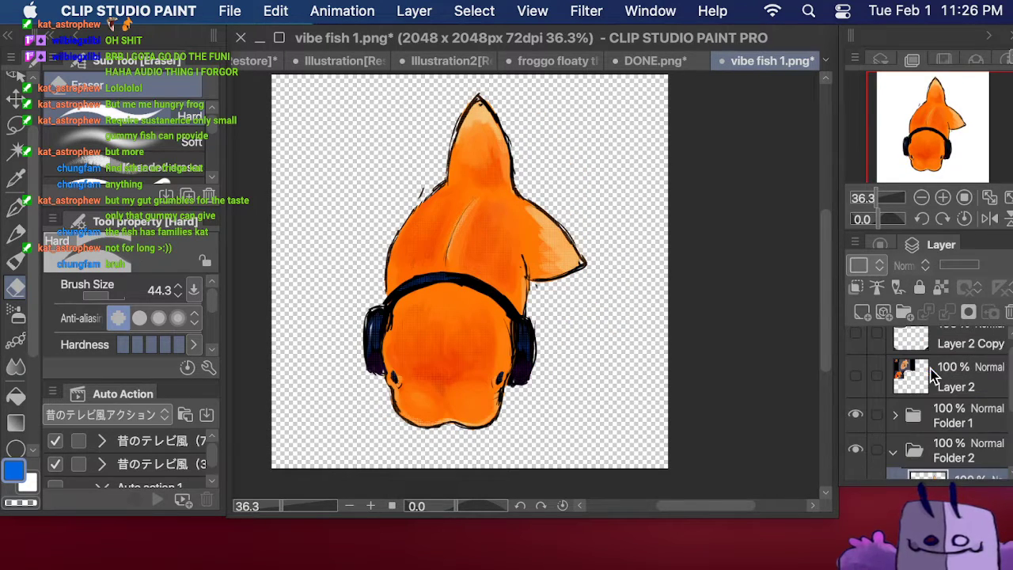
Step: Save the front-facing pose to the Desktop as a PNG named "vibe move"
{"action": "left_click", "coordinate": [230, 7]}
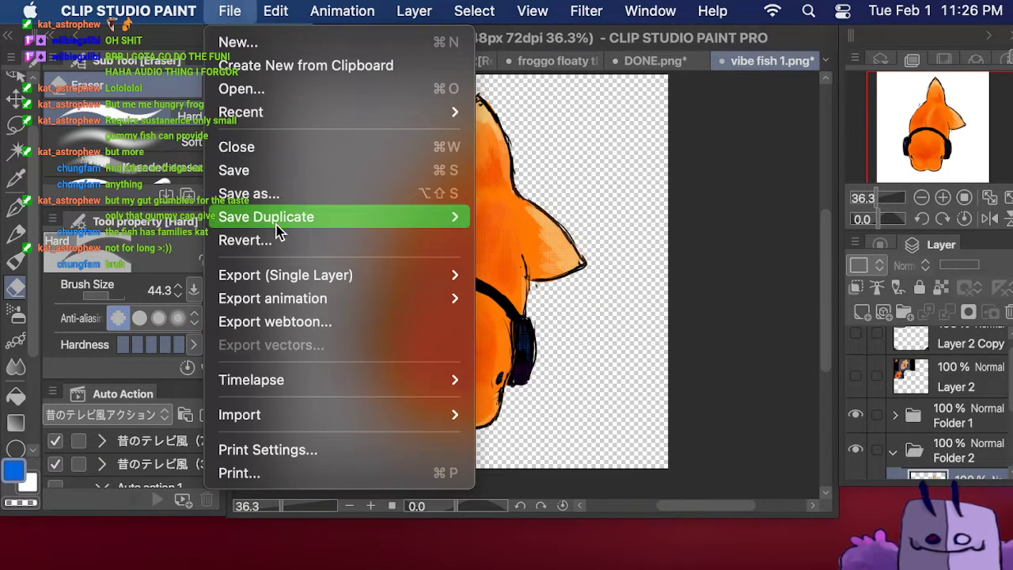
{"action": "left_click", "coordinate": [281, 184]}
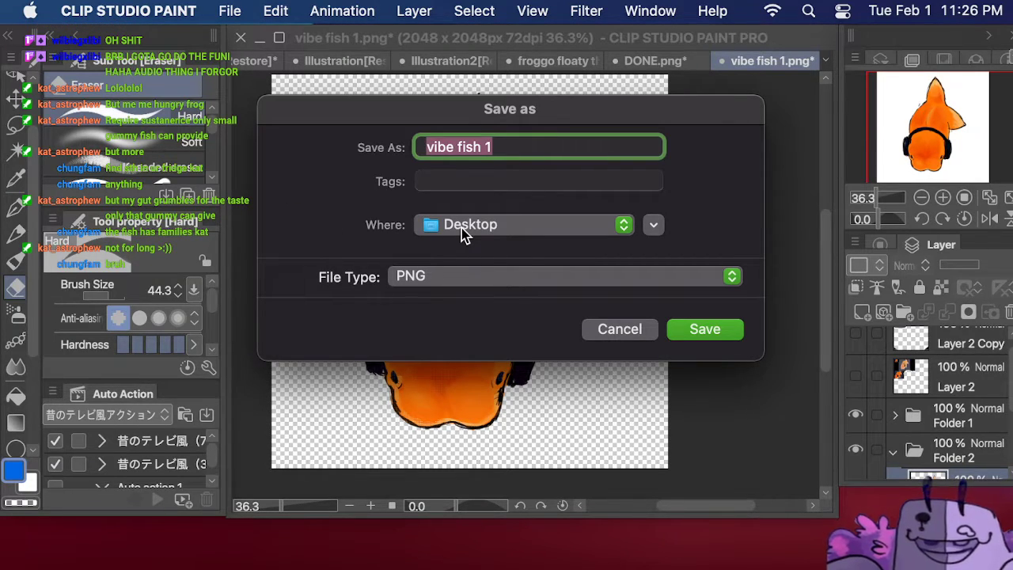
{"action": "left_click", "coordinate": [522, 145]}
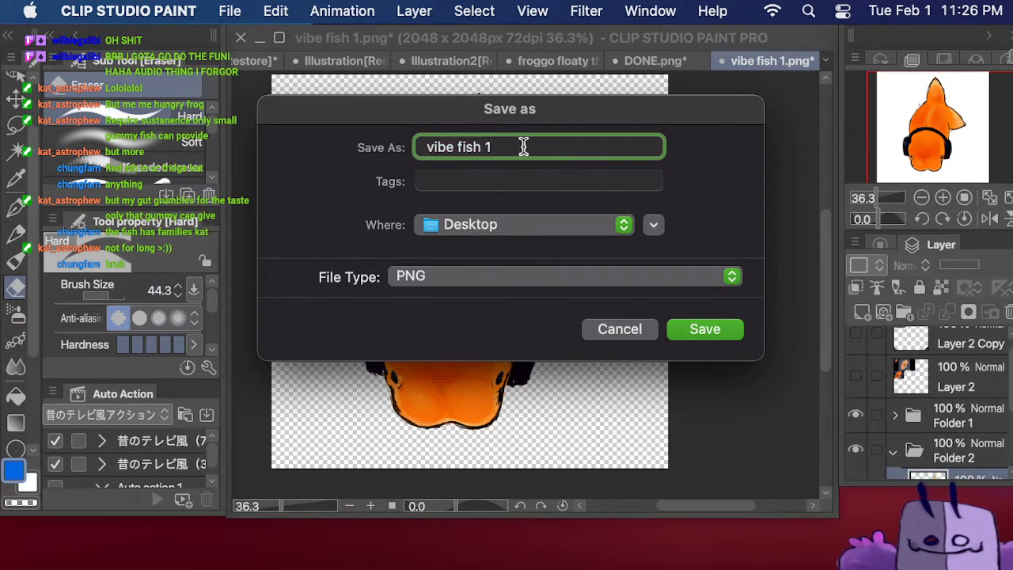
{"action": "left_click_drag", "start_coordinate": [522, 145], "coordinate": [455, 146]}
{"action": "type", "text": "move"}
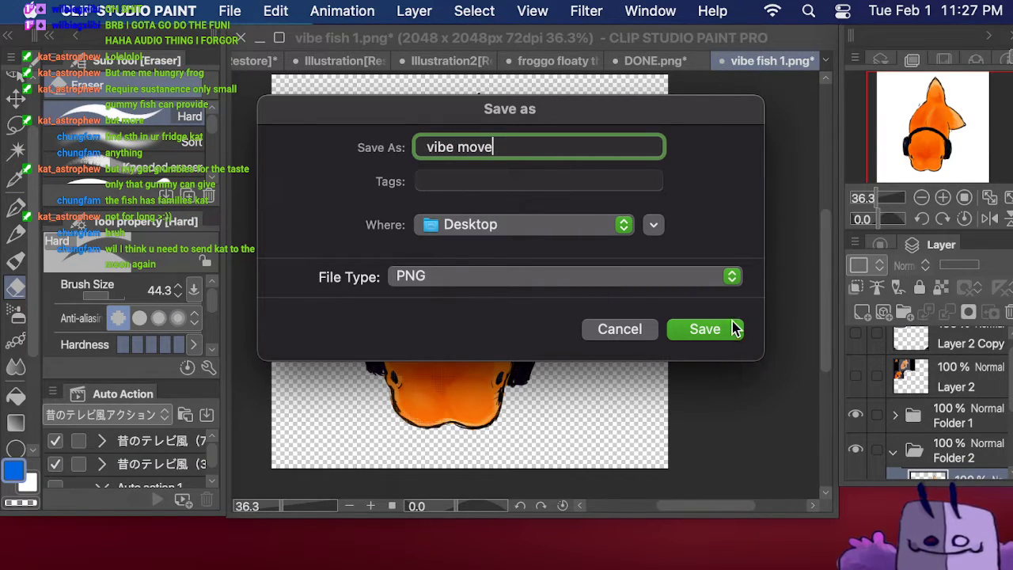
{"action": "left_click", "coordinate": [705, 328]}
{"action": "left_click", "coordinate": [557, 355]}
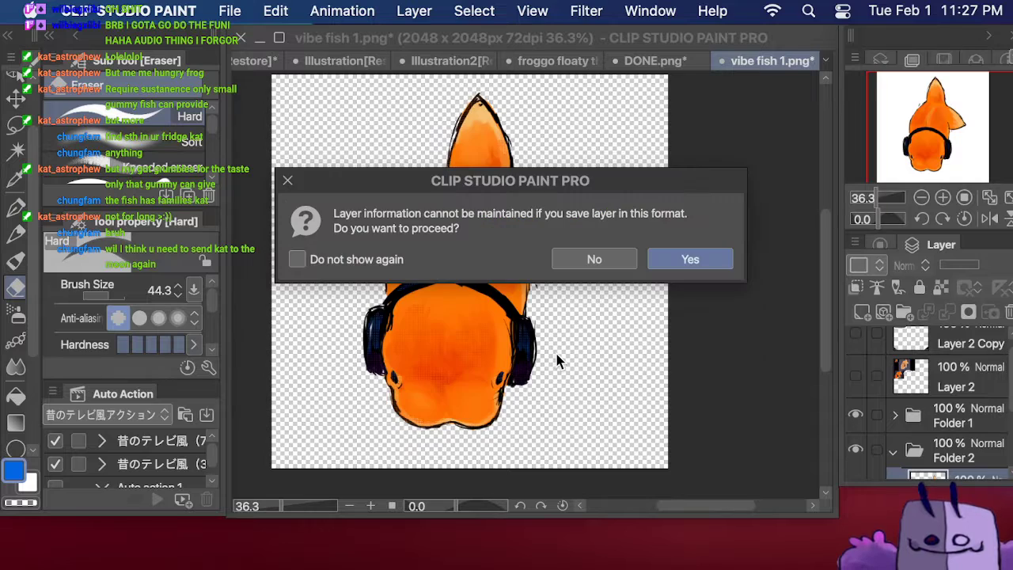
Step: Accept saving vibe move.png without layer information, and hide Folder 1 in the document
{"action": "left_click", "coordinate": [703, 271]}
{"action": "scroll", "coordinate": [960, 390], "scroll_direction": "down", "scroll_amount": 3}
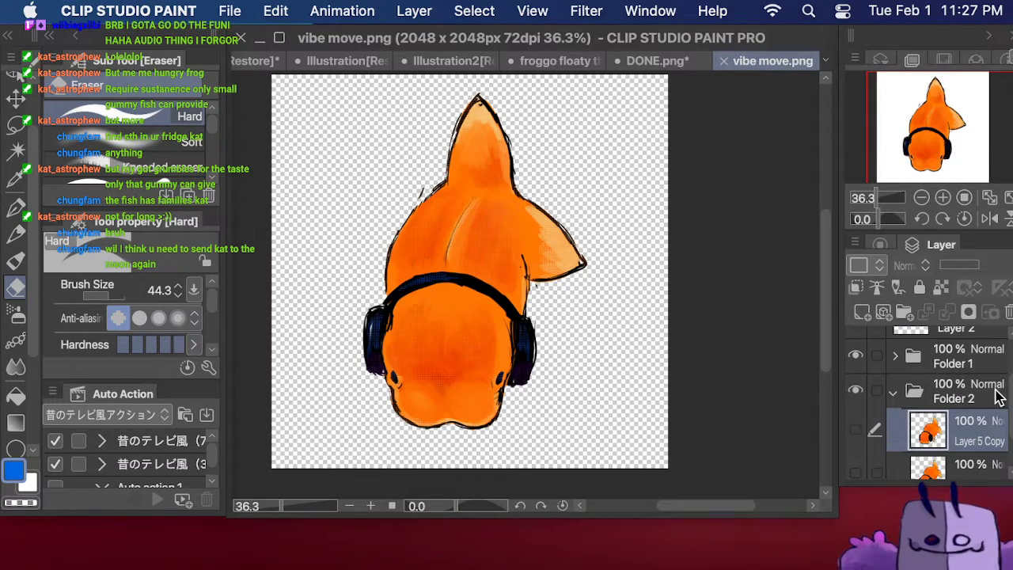
{"action": "scroll", "coordinate": [869, 358], "scroll_direction": "up", "scroll_amount": 2}
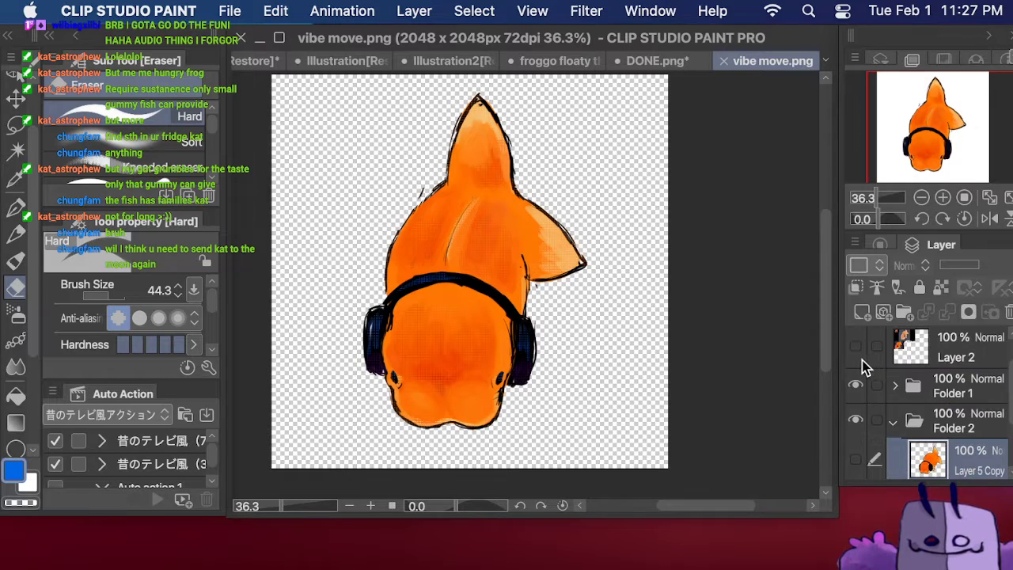
{"action": "left_click", "coordinate": [855, 387]}
Step: Preview Layer 5 Copy and Layer 5 inside Folder 2 by toggling their visibility, leaving both hidden
{"action": "scroll", "coordinate": [921, 394], "scroll_direction": "down", "scroll_amount": 2}
{"action": "left_click", "coordinate": [858, 372]}
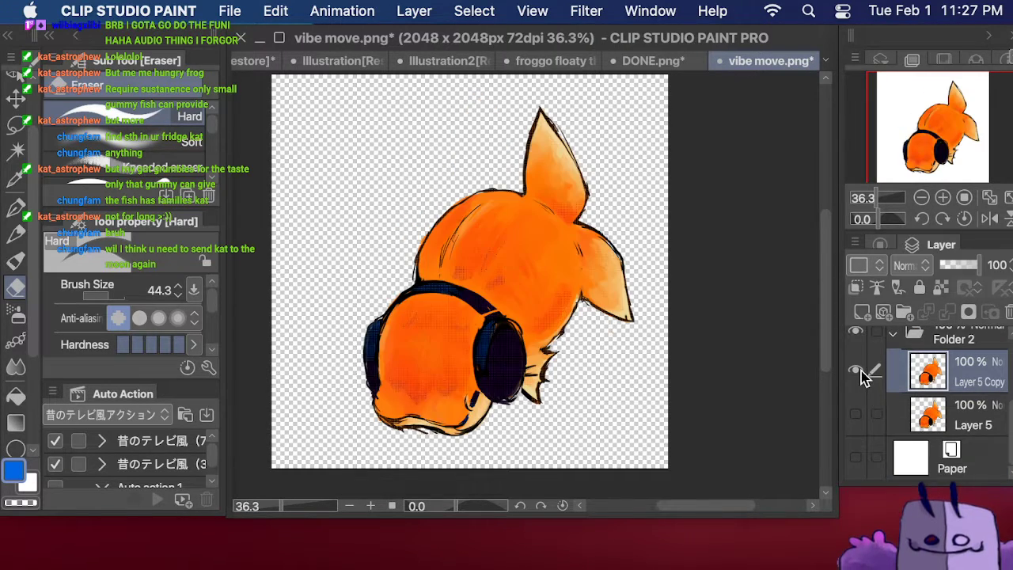
{"action": "left_click", "coordinate": [856, 372]}
{"action": "left_click", "coordinate": [858, 407]}
{"action": "left_click", "coordinate": [858, 407]}
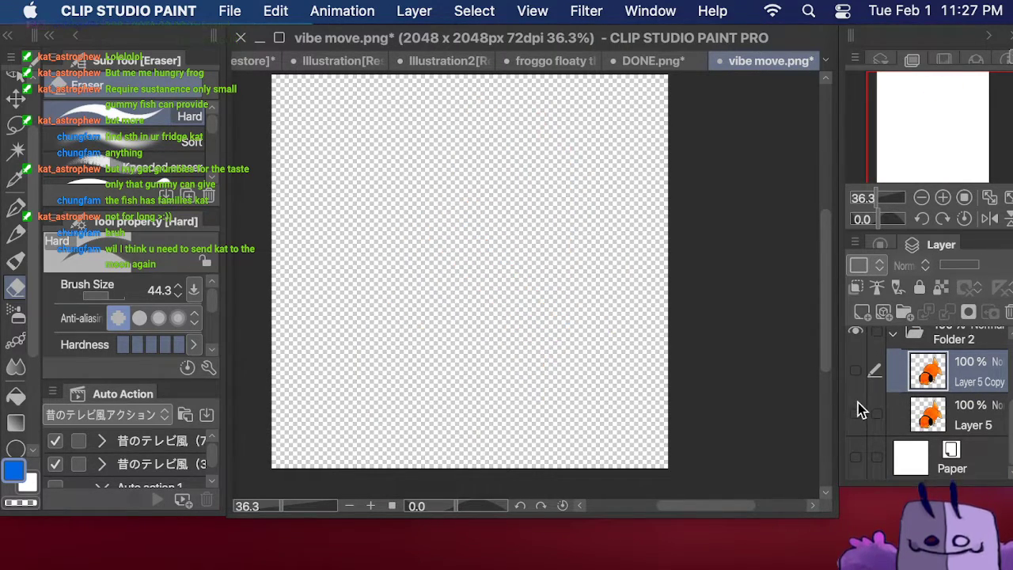
{"action": "left_click", "coordinate": [858, 406]}
{"action": "left_click", "coordinate": [858, 401]}
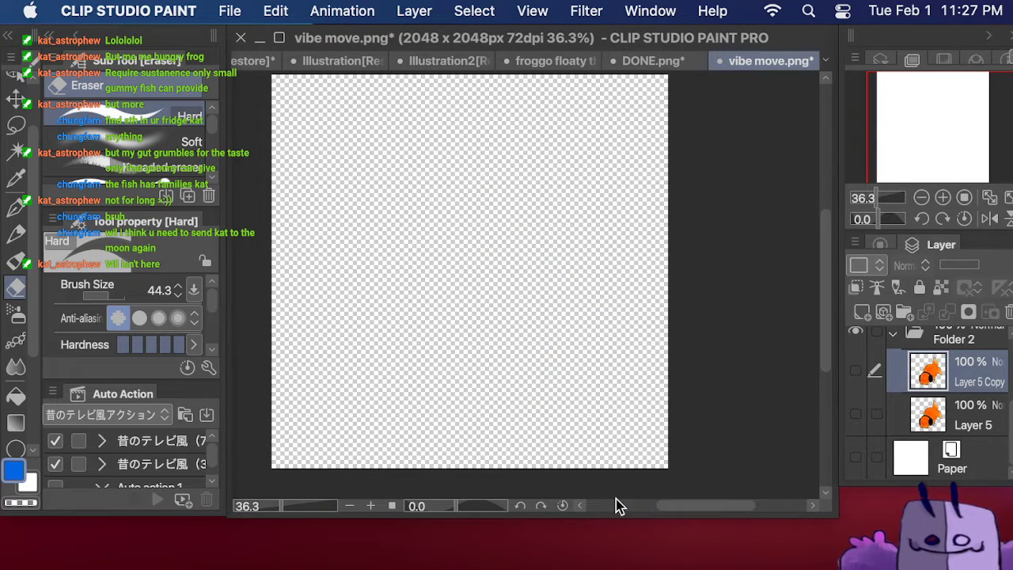
Step: Switch to veadotube mini and select the avatar state with the uncoloured headphone fish sketch
{"action": "key", "text": "Tab"}
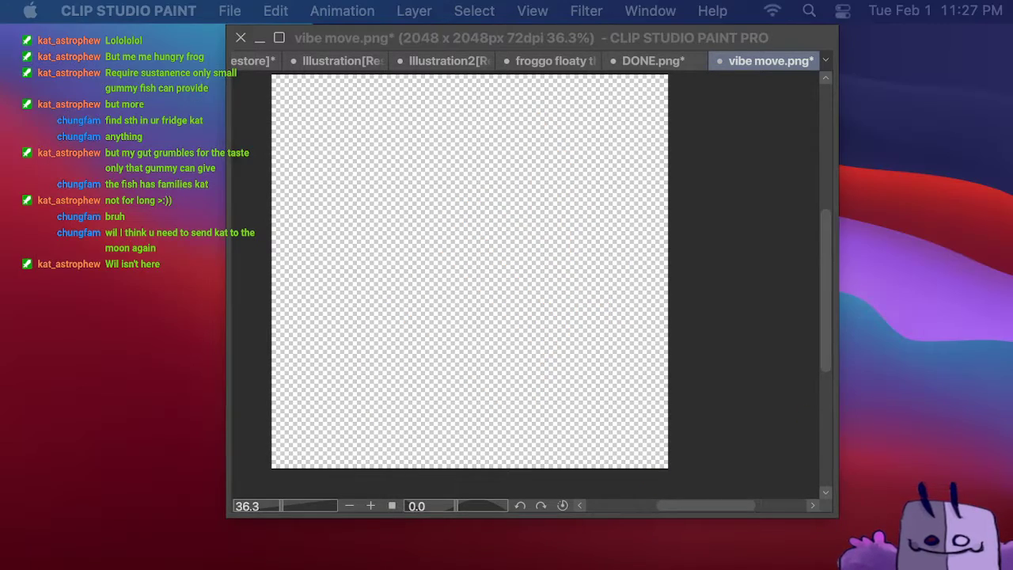
{"action": "left_click_drag", "start_coordinate": [481, 178], "coordinate": [518, 51]}
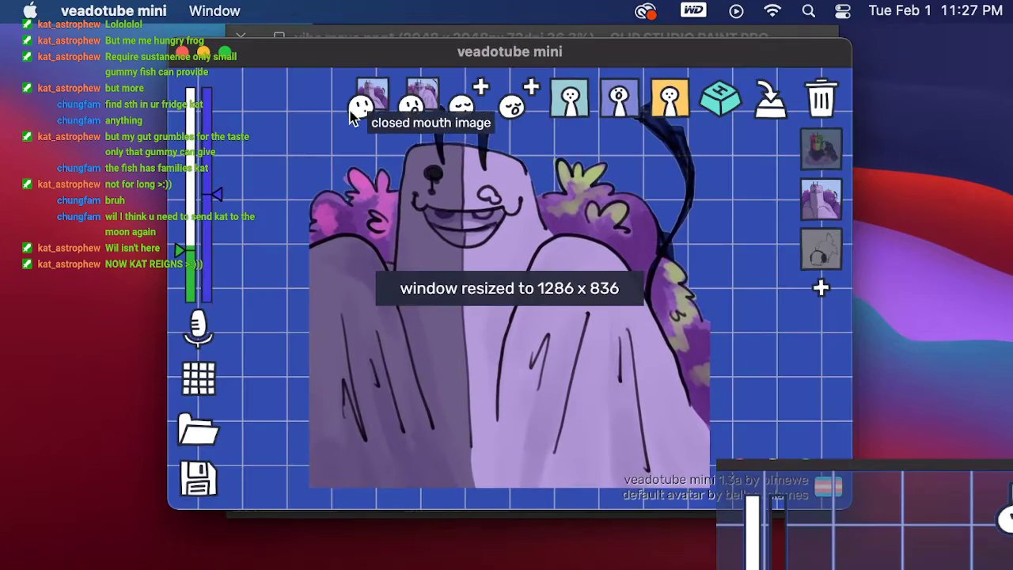
{"action": "left_click", "coordinate": [821, 198]}
{"action": "left_click", "coordinate": [821, 250]}
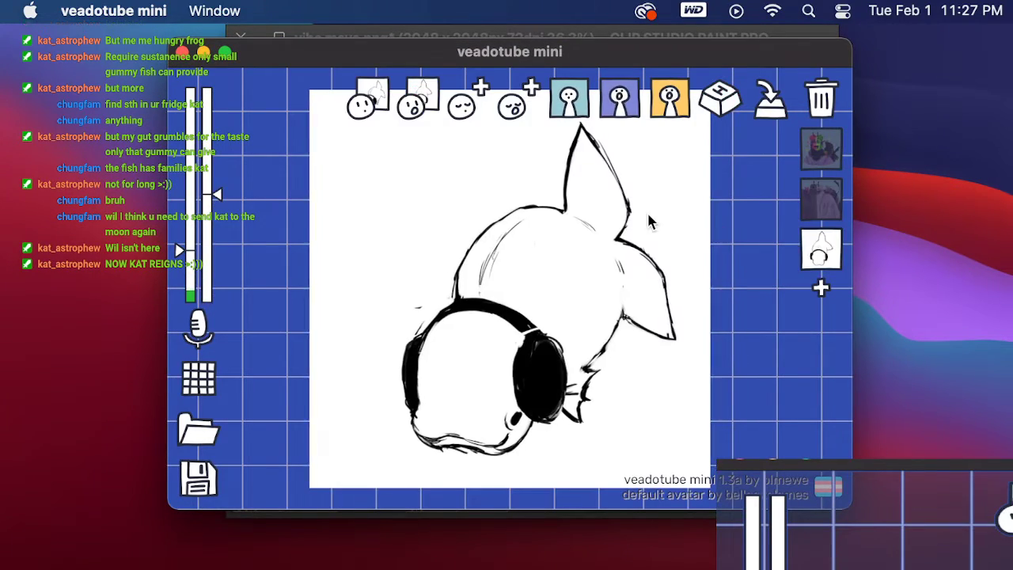
Step: Replace the avatar's closed mouth image with "vibe fish .png" from the Desktop
{"action": "left_click", "coordinate": [375, 103]}
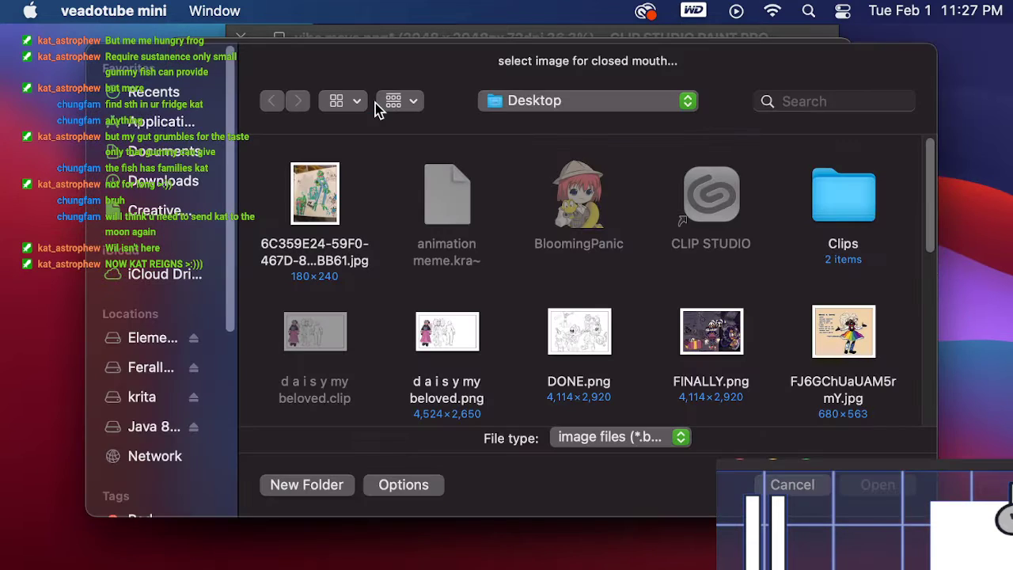
{"action": "scroll", "coordinate": [638, 305], "scroll_direction": "down", "scroll_amount": 5}
{"action": "scroll", "coordinate": [637, 295], "scroll_direction": "down", "scroll_amount": 4}
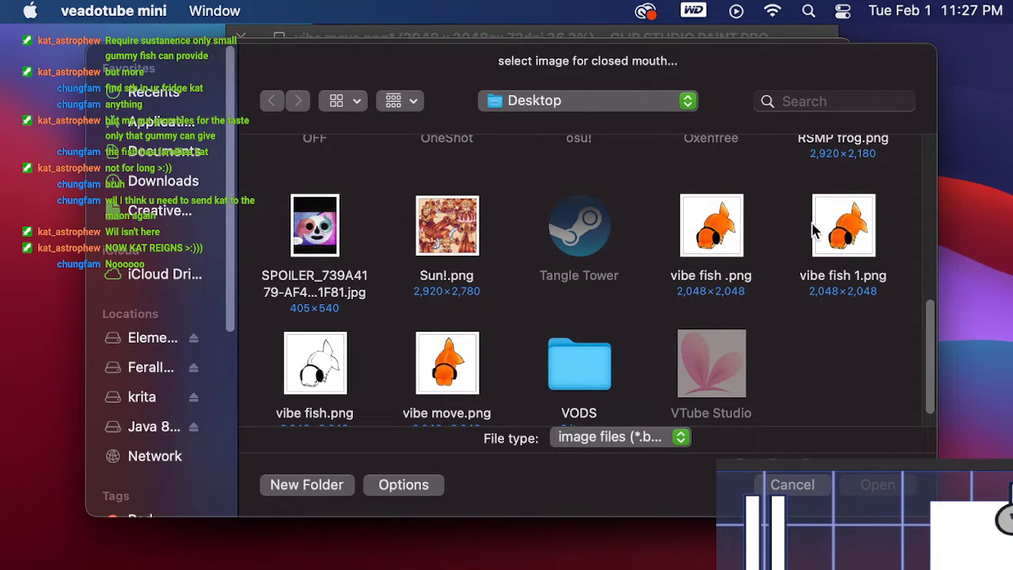
{"action": "left_click", "coordinate": [720, 227]}
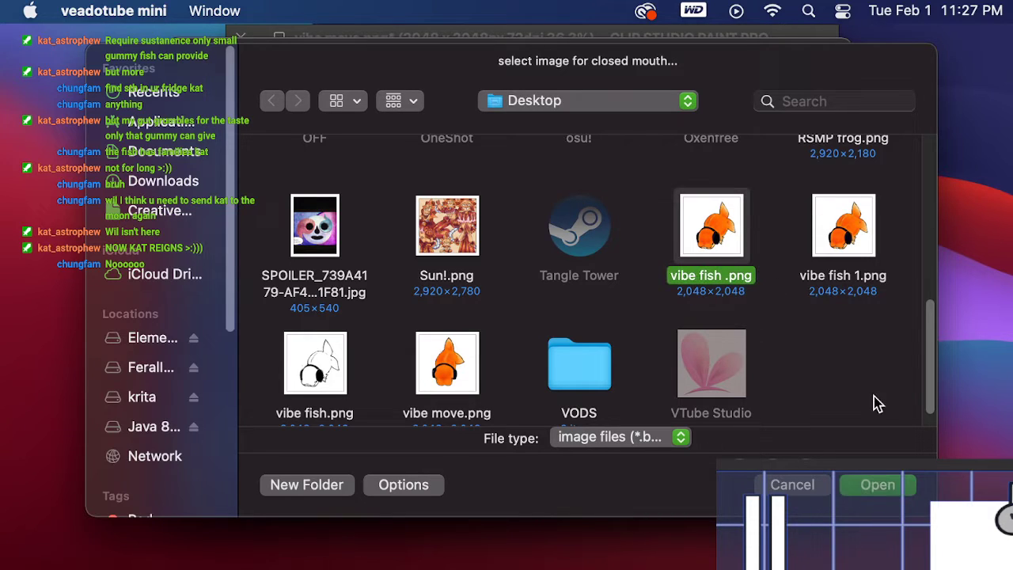
{"action": "left_click", "coordinate": [879, 485]}
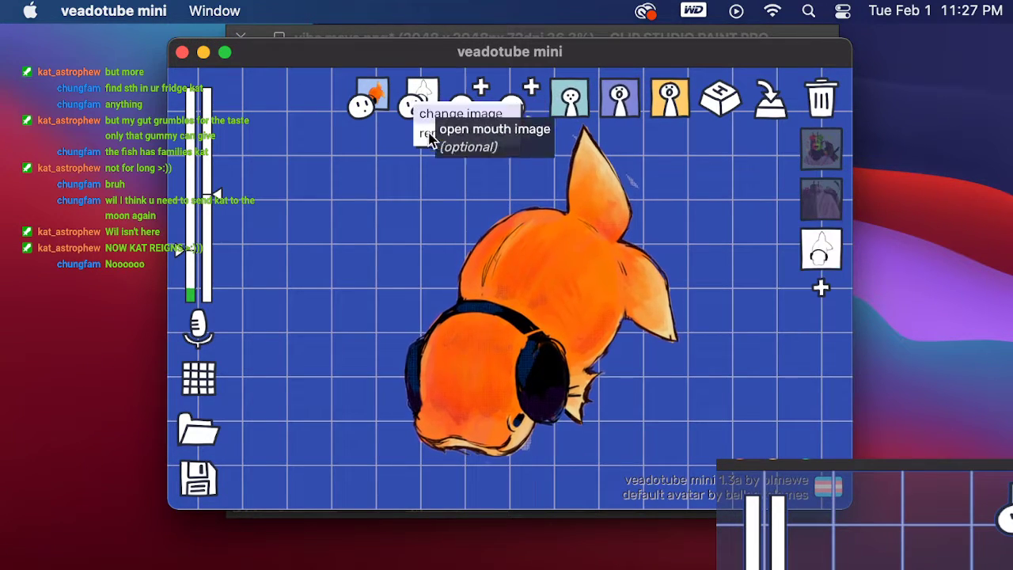
Step: Replace the avatar's open mouth image with "vibe move.png" from the Desktop
{"action": "left_click", "coordinate": [467, 116]}
{"action": "scroll", "coordinate": [758, 356], "scroll_direction": "down", "scroll_amount": 10}
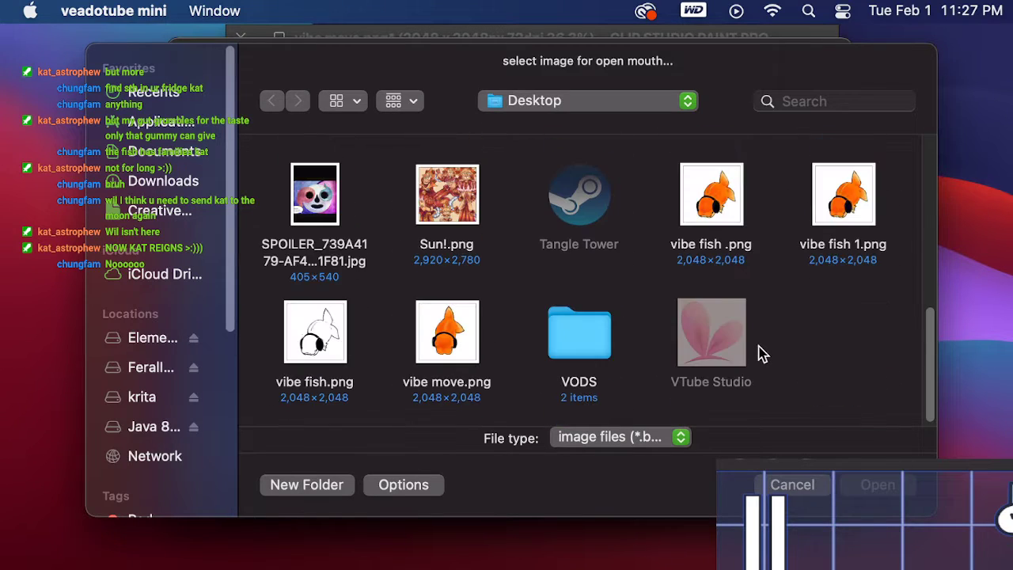
{"action": "left_click", "coordinate": [488, 347]}
{"action": "left_click", "coordinate": [877, 485]}
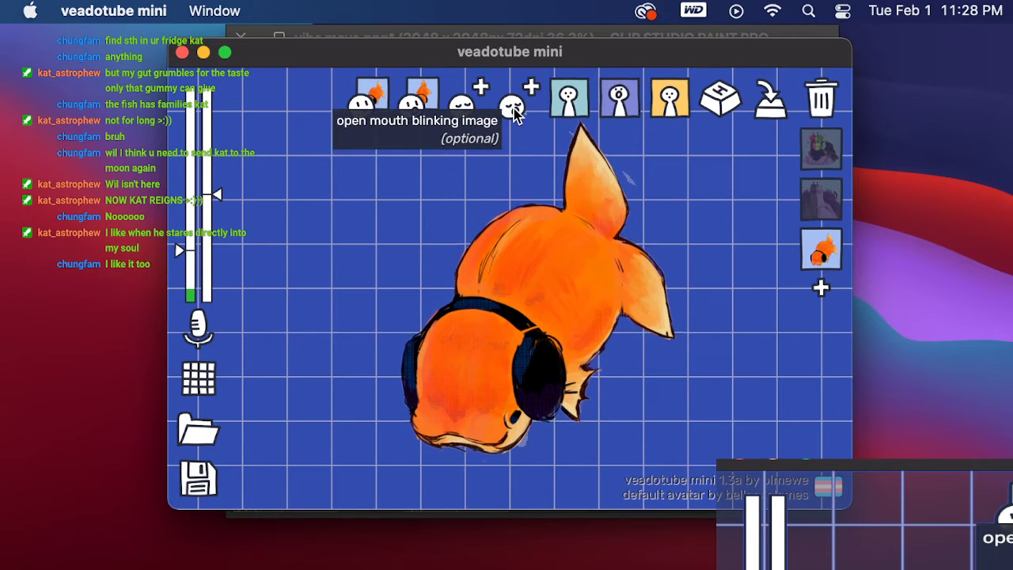
Step: Add "vibe fish 1.png" from the Desktop as the avatar's closed mouth blinking image
{"action": "left_click", "coordinate": [463, 108]}
{"action": "scroll", "coordinate": [705, 266], "scroll_direction": "down", "scroll_amount": 10}
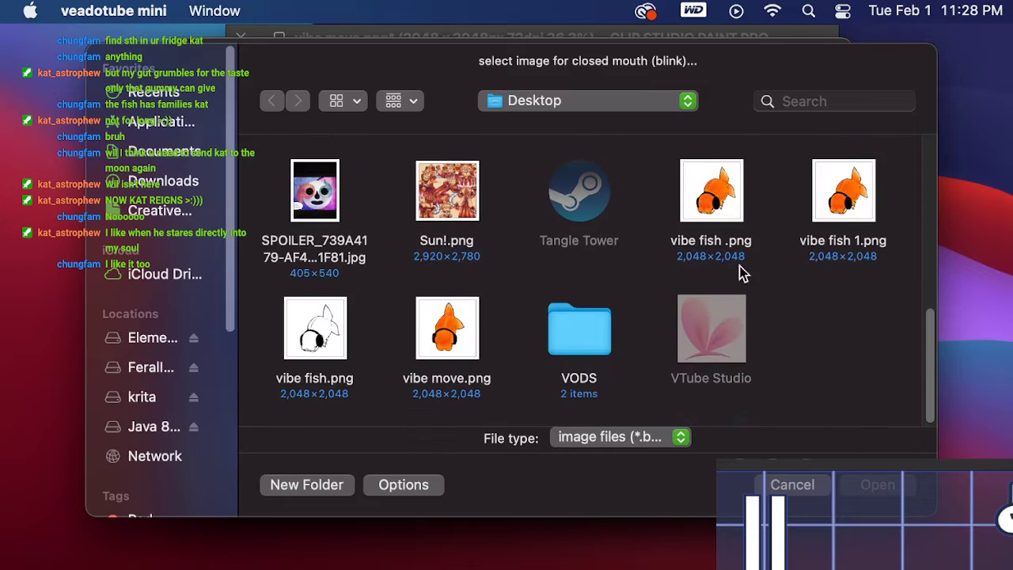
{"action": "left_click", "coordinate": [874, 197]}
{"action": "left_click", "coordinate": [877, 486]}
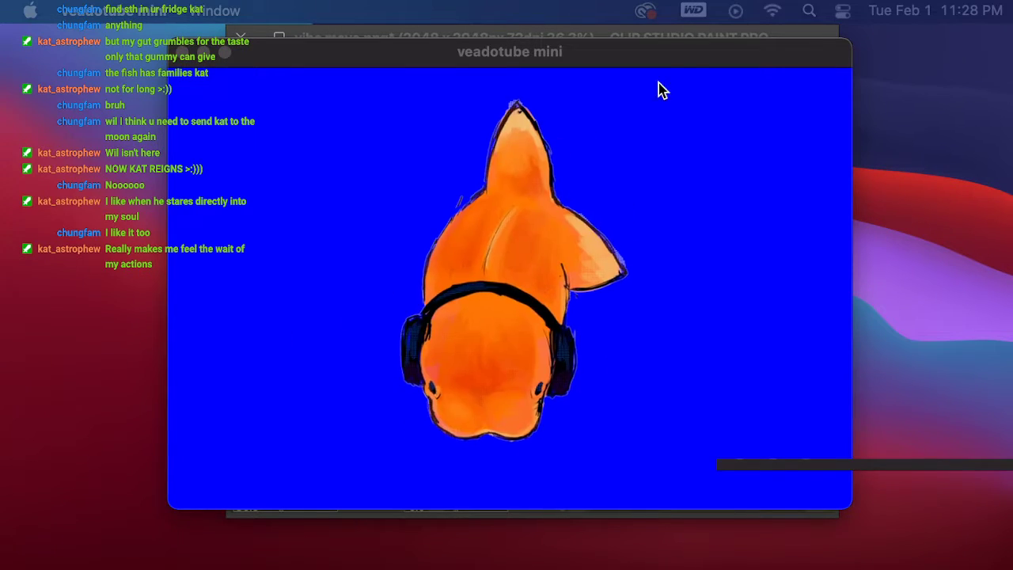
Step: Move the veadotube mini window out of the way and return to Clip Studio Paint
{"action": "left_click_drag", "start_coordinate": [688, 51], "coordinate": [0, 72]}
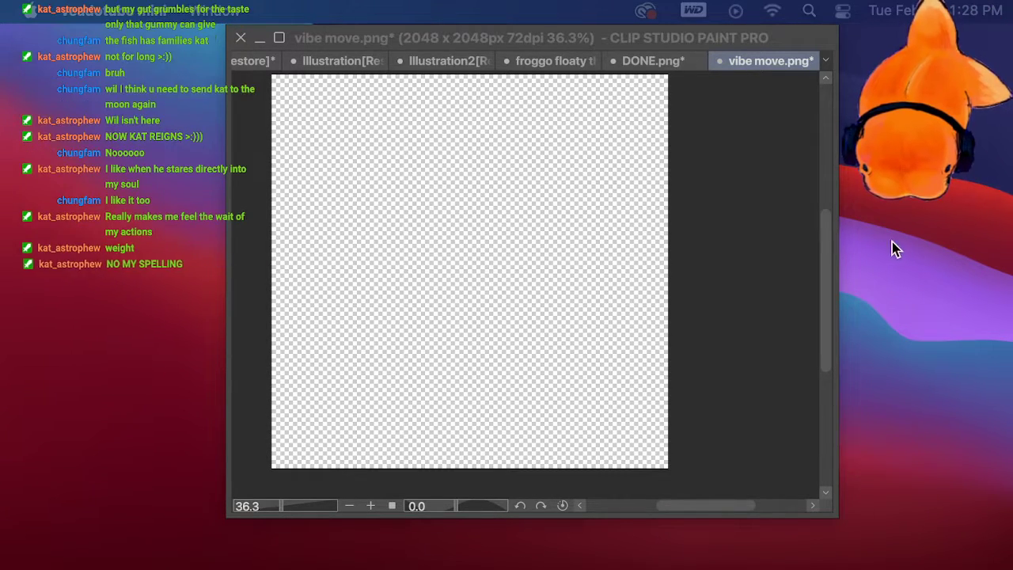
{"action": "left_click", "coordinate": [796, 239]}
{"action": "scroll", "coordinate": [950, 379], "scroll_direction": "up", "scroll_amount": 4}
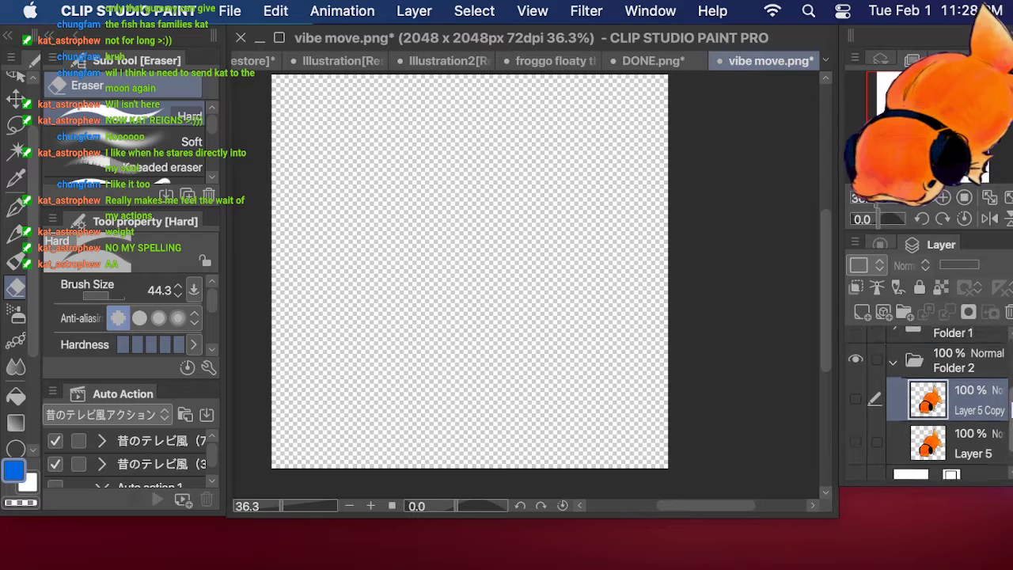
Step: Save the document to the Desktop as "vibe fish" in CLIP STUDIO FORMAT
{"action": "left_click", "coordinate": [229, 11]}
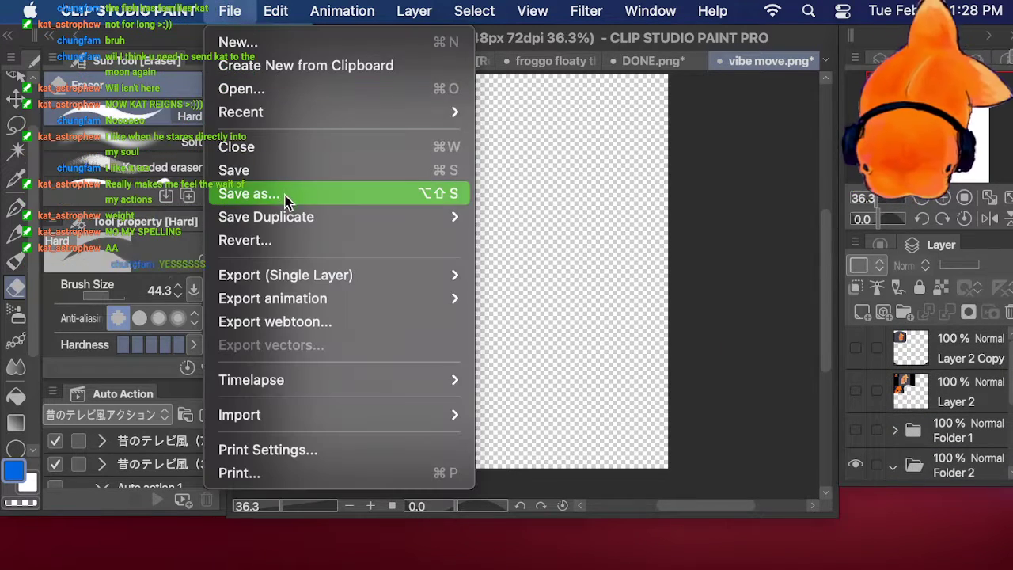
{"action": "left_click", "coordinate": [284, 195]}
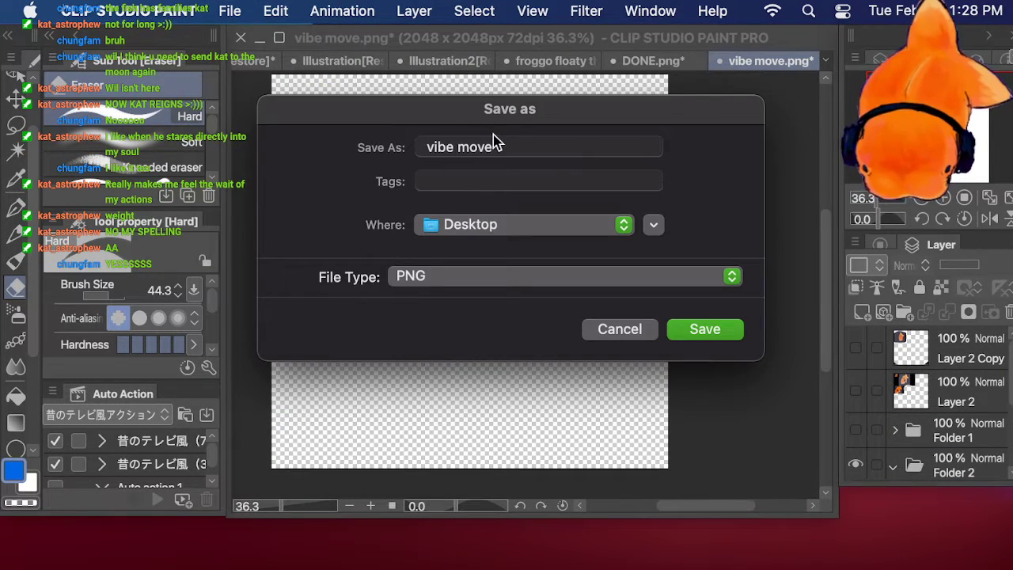
{"action": "left_click_drag", "start_coordinate": [493, 142], "coordinate": [459, 147]}
{"action": "key", "text": "BackSpace"}
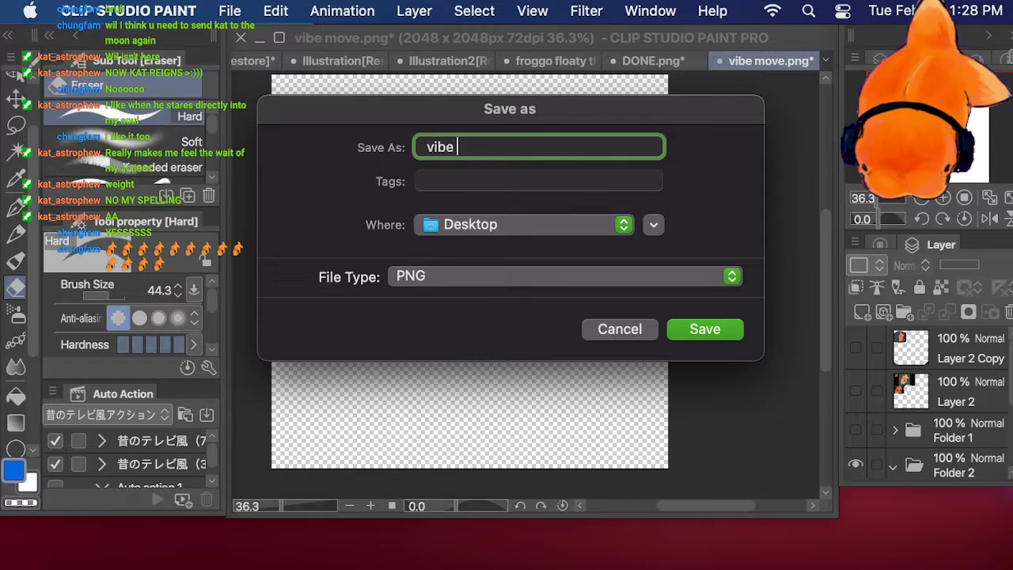
{"action": "type", "text": "fish"}
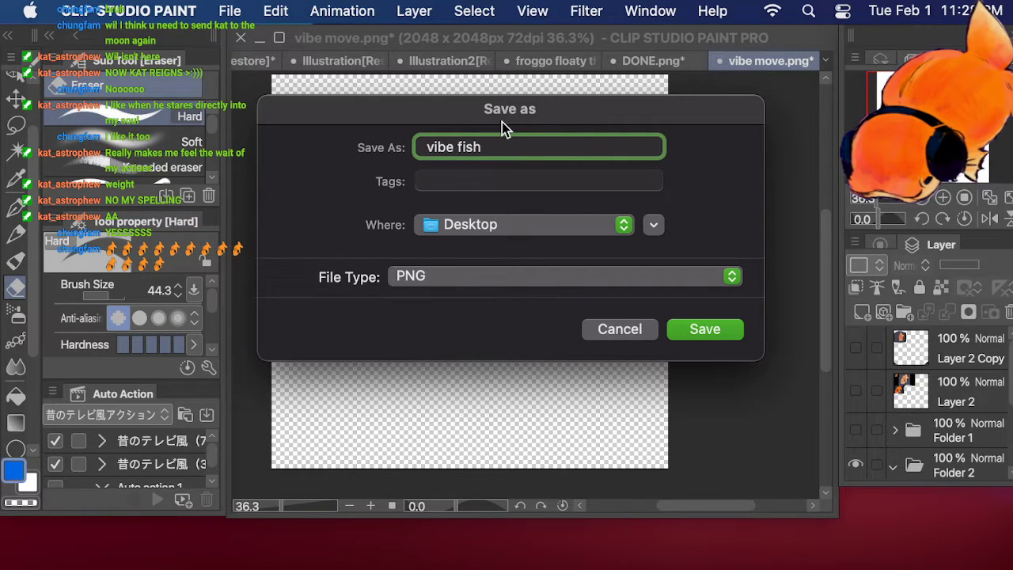
{"action": "left_click", "coordinate": [560, 285]}
{"action": "left_click", "coordinate": [507, 208]}
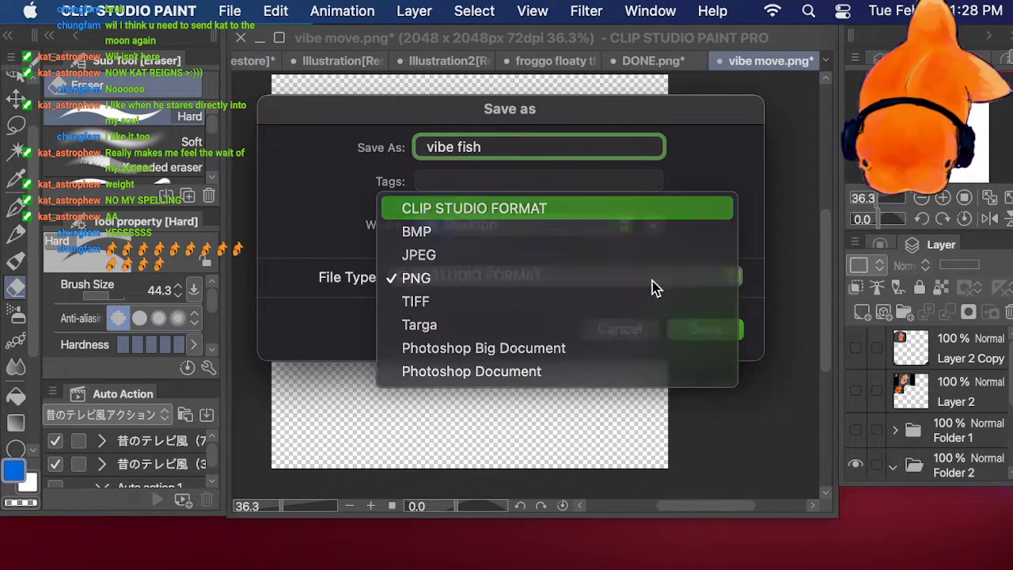
{"action": "left_click", "coordinate": [705, 329]}
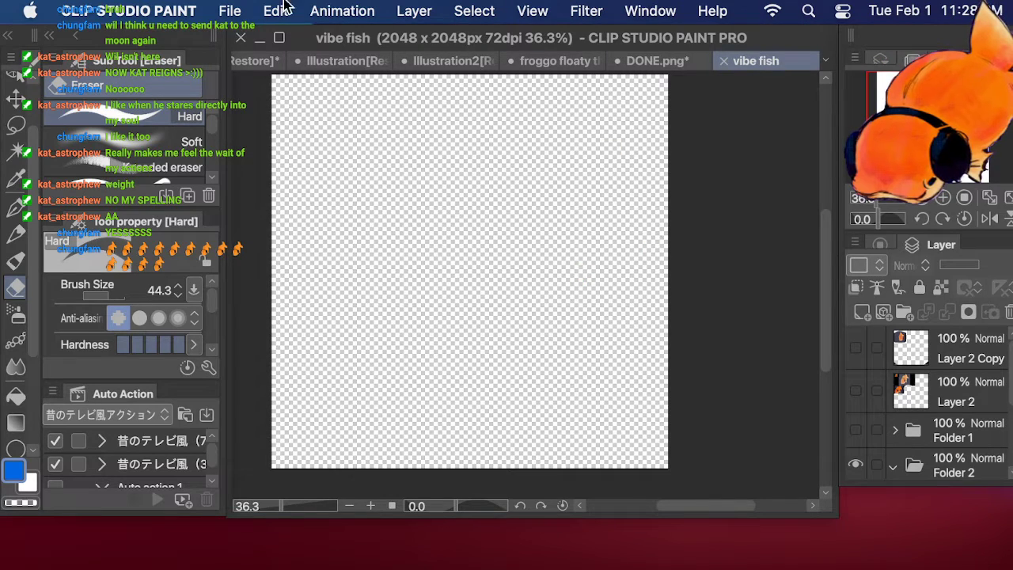
Step: Create a new illustration and set its canvas width to 2650 px
{"action": "left_click", "coordinate": [238, 11]}
{"action": "left_click", "coordinate": [351, 145]}
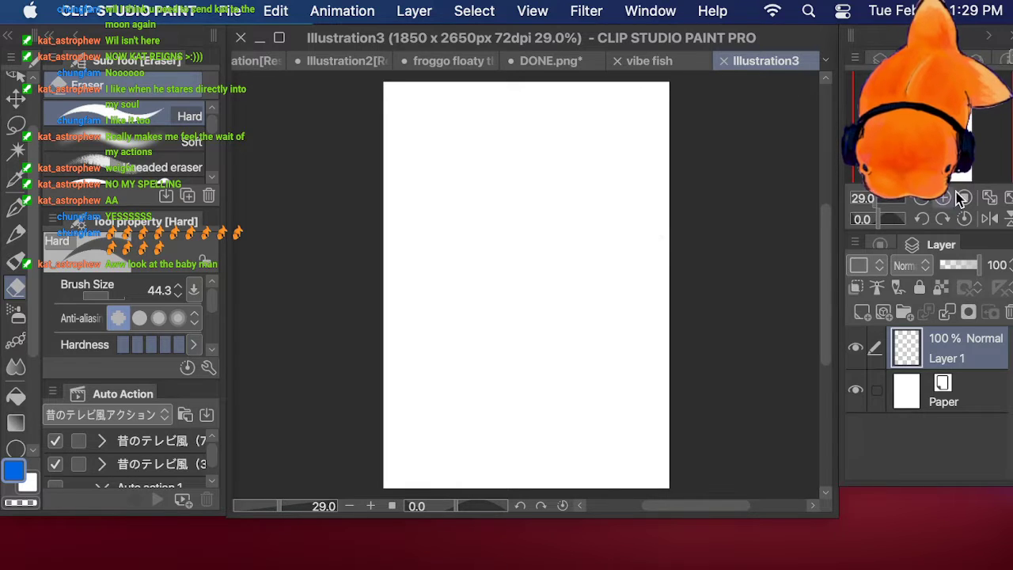
{"action": "left_click", "coordinate": [268, 10]}
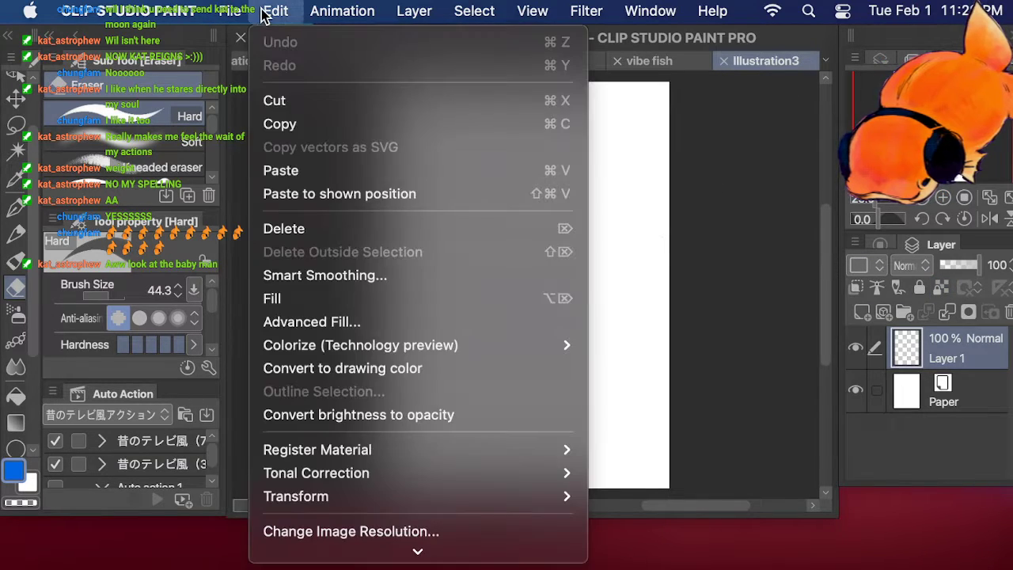
{"action": "scroll", "coordinate": [294, 423], "scroll_direction": "down", "scroll_amount": 3}
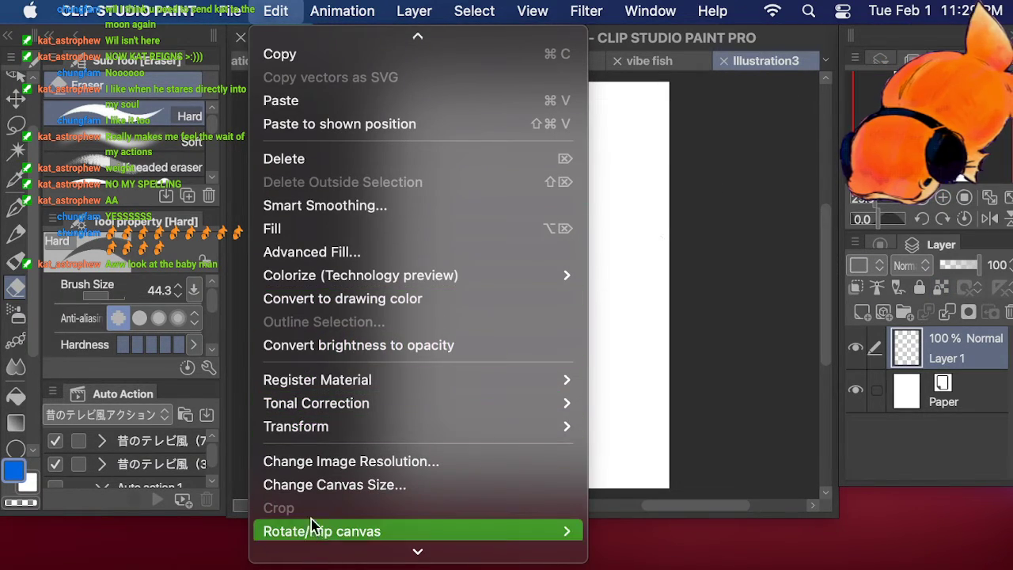
{"action": "left_click", "coordinate": [331, 486]}
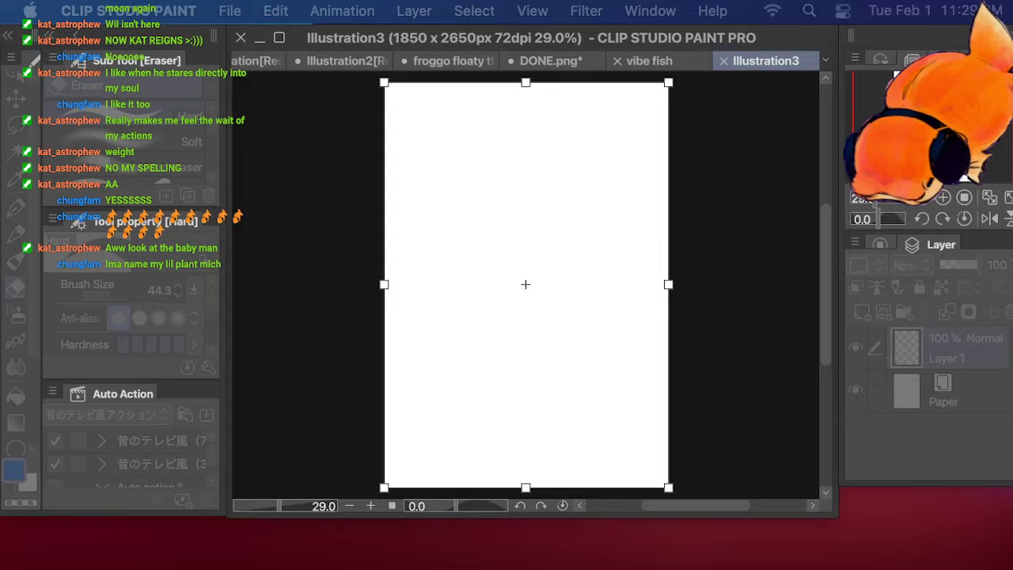
{"action": "key", "text": "BackSpace"}
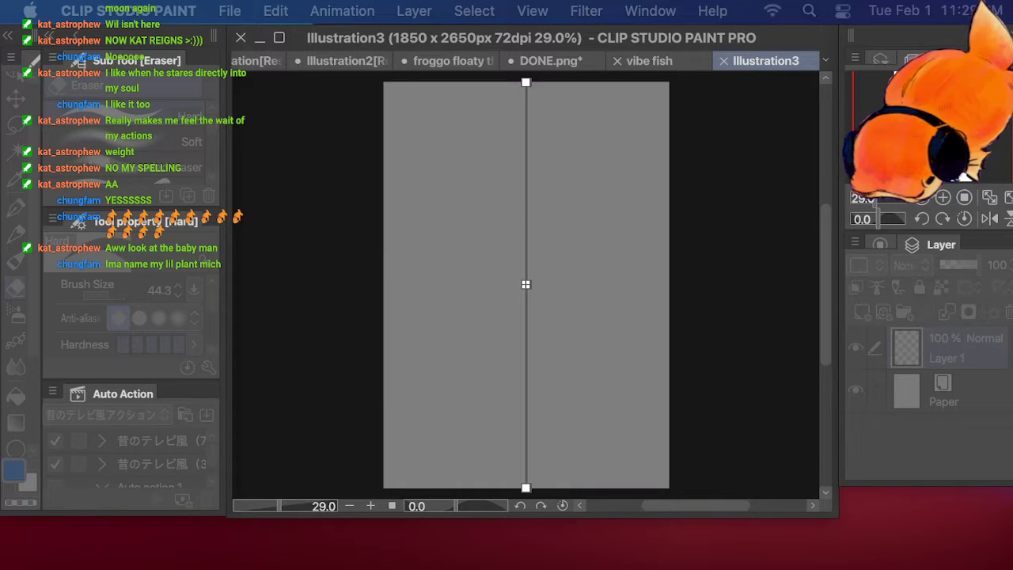
{"action": "type", "text": "2650"}
{"action": "key", "text": "Return"}
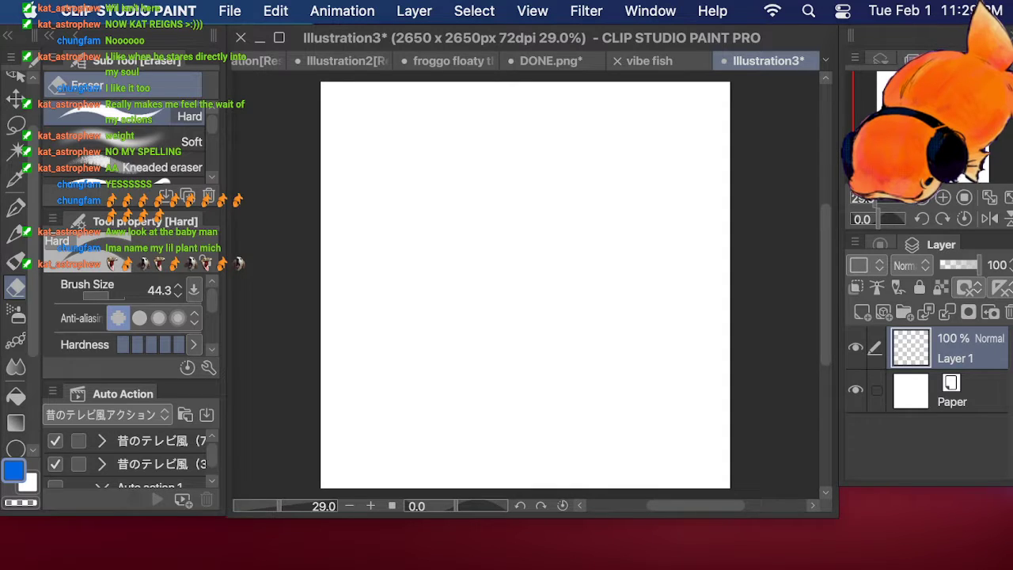
Step: Choose the Pen tool and paste the copied character reference sheet into the new illustration
{"action": "left_click", "coordinate": [14, 209]}
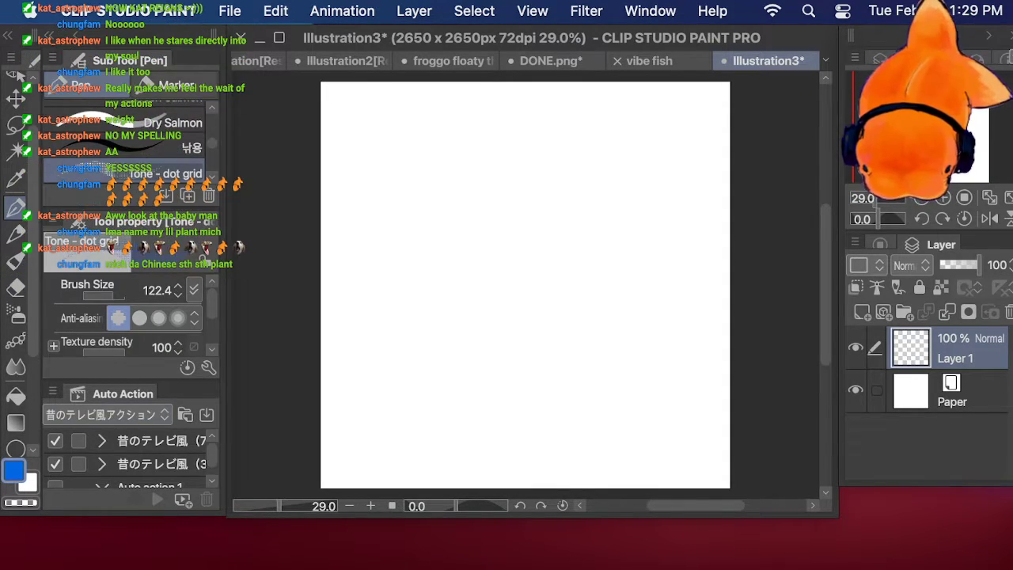
{"action": "key", "text": "super+Tab"}
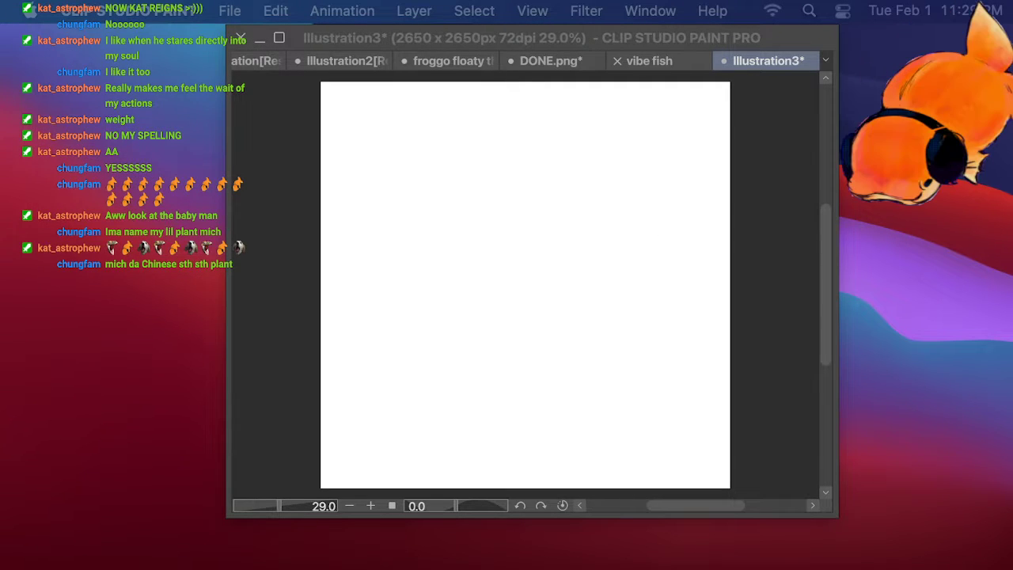
{"action": "left_click", "coordinate": [366, 405]}
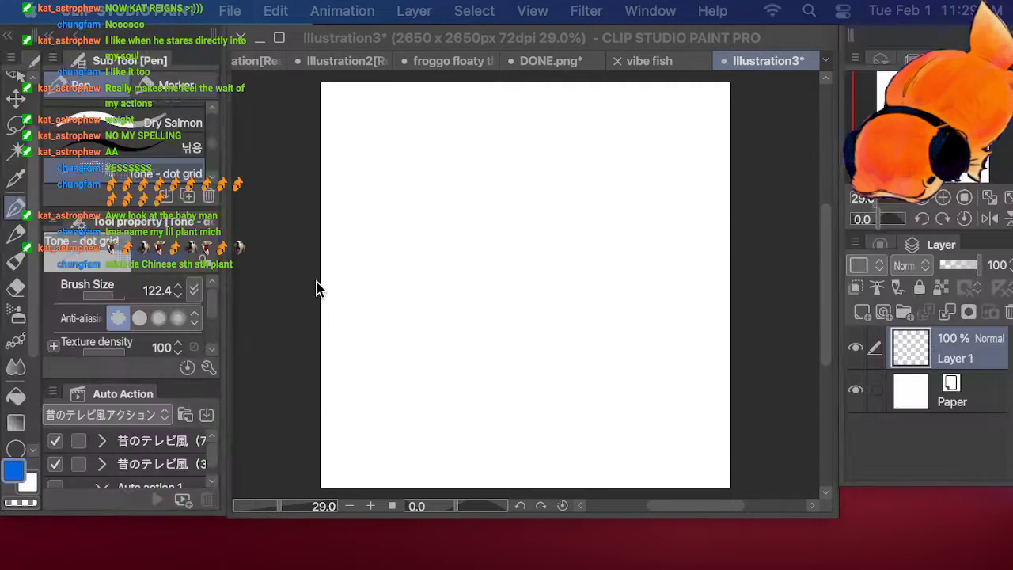
{"action": "left_click", "coordinate": [276, 11]}
{"action": "left_click", "coordinate": [298, 167]}
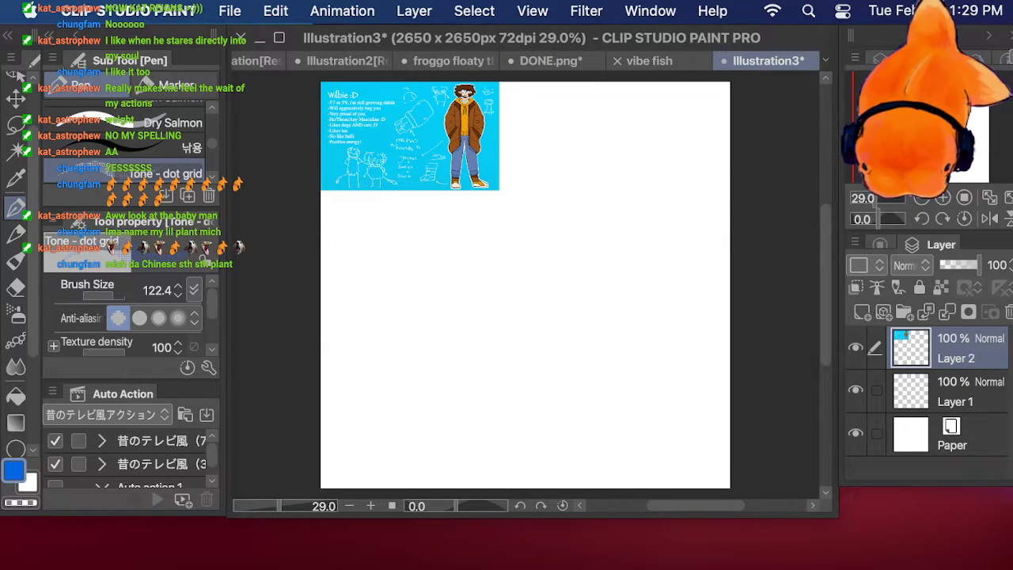
Step: Return to the square illustration and paste the greyscale painting of the dark-robed figure as a second reference
{"action": "key", "text": "super+Tab"}
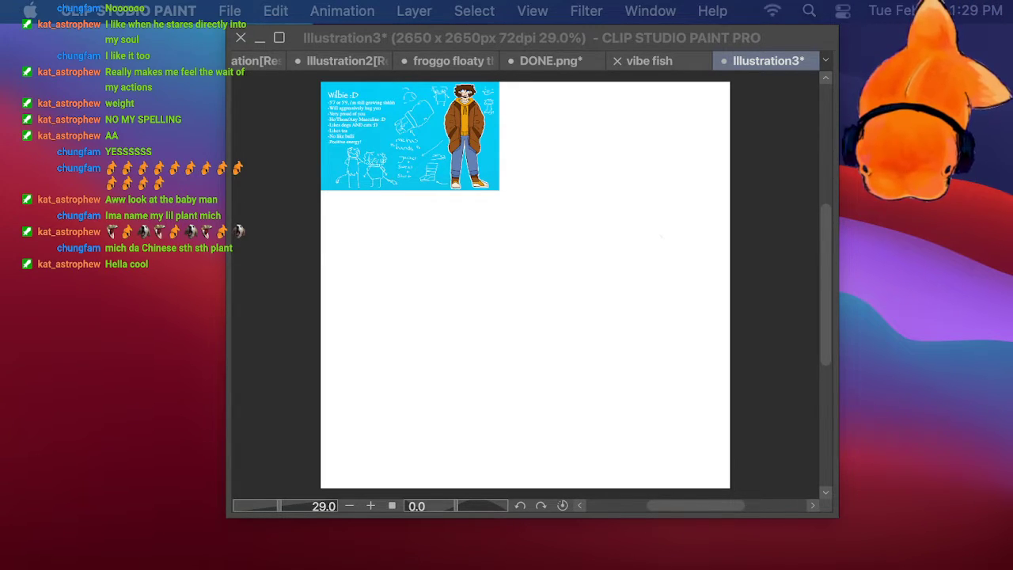
{"action": "key", "text": "Tab"}
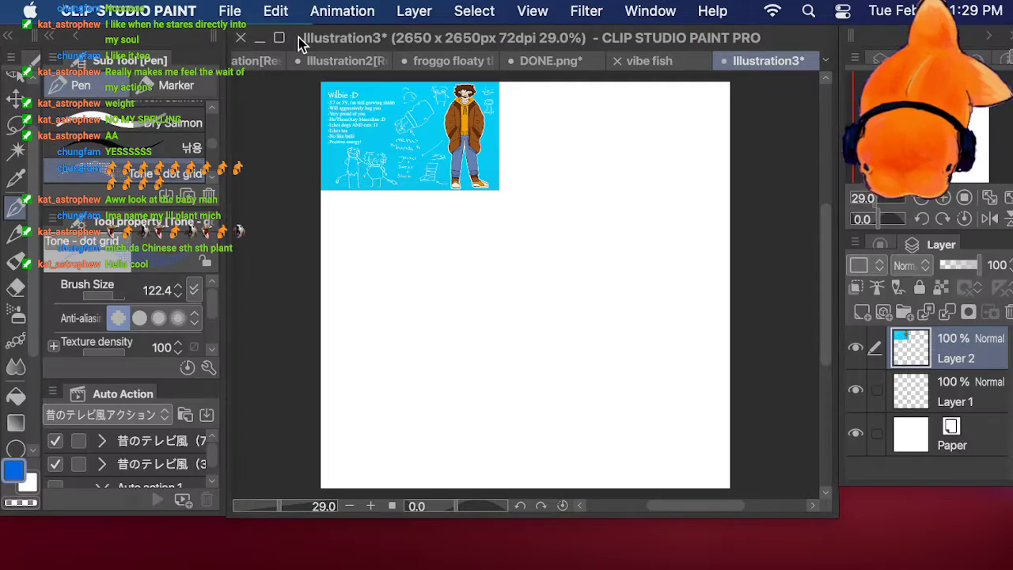
{"action": "left_click", "coordinate": [274, 11]}
{"action": "left_click", "coordinate": [286, 169]}
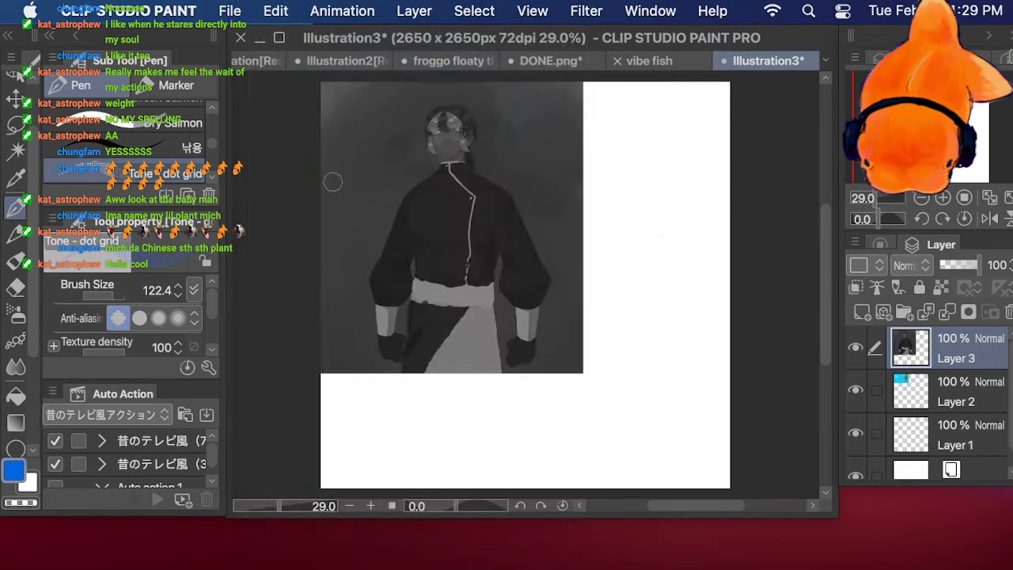
Step: Lasso the pasted greyscale figure, scale it down and place it over the written half of the blue reference sheet
{"action": "left_click", "coordinate": [17, 127]}
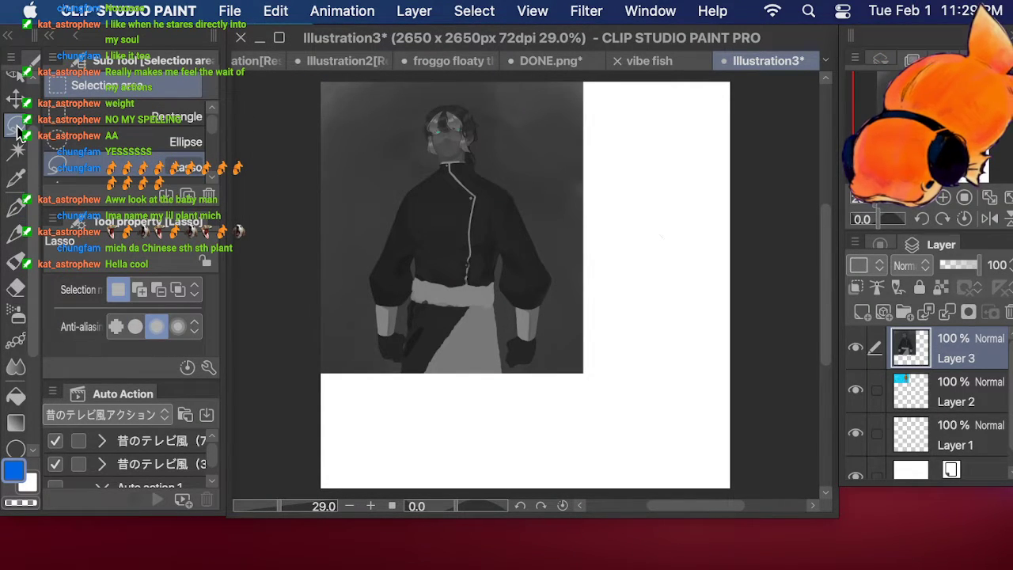
{"action": "mouse_move", "coordinate": [560, 385]}
{"action": "left_mouse_down"}
{"action": "mouse_move", "coordinate": [645, 67]}
{"action": "mouse_move", "coordinate": [506, 41]}
{"action": "mouse_move", "coordinate": [301, 88]}
{"action": "mouse_move", "coordinate": [266, 326]}
{"action": "mouse_move", "coordinate": [320, 461]}
{"action": "left_mouse_up"}
{"action": "left_click", "coordinate": [591, 482]}
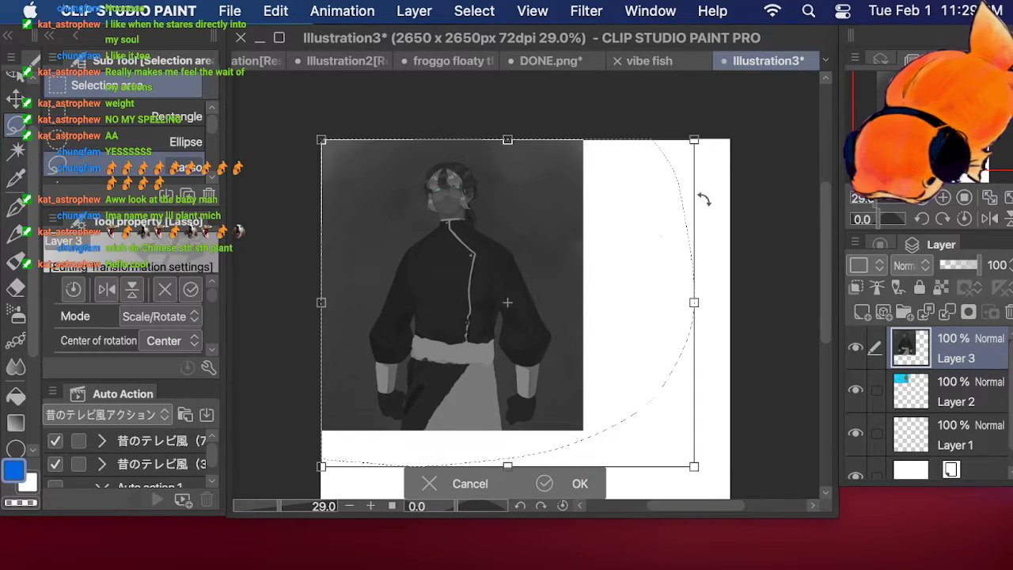
{"action": "left_click_drag", "start_coordinate": [695, 142], "coordinate": [526, 285]}
{"action": "left_click_drag", "start_coordinate": [475, 333], "coordinate": [643, 184]}
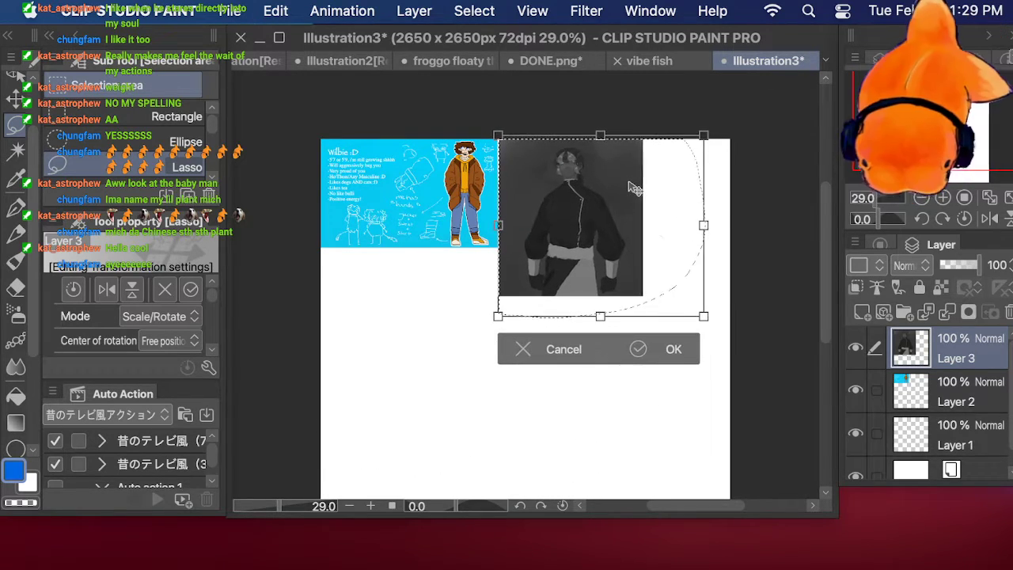
{"action": "left_click_drag", "start_coordinate": [704, 138], "coordinate": [638, 204]}
{"action": "left_click_drag", "start_coordinate": [581, 252], "coordinate": [402, 202]}
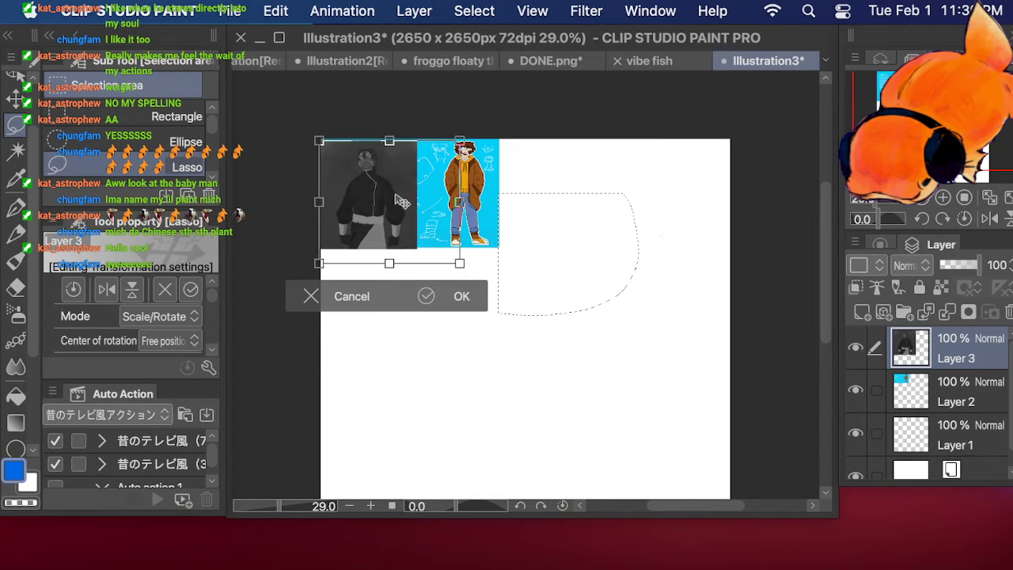
{"action": "left_click", "coordinate": [459, 296]}
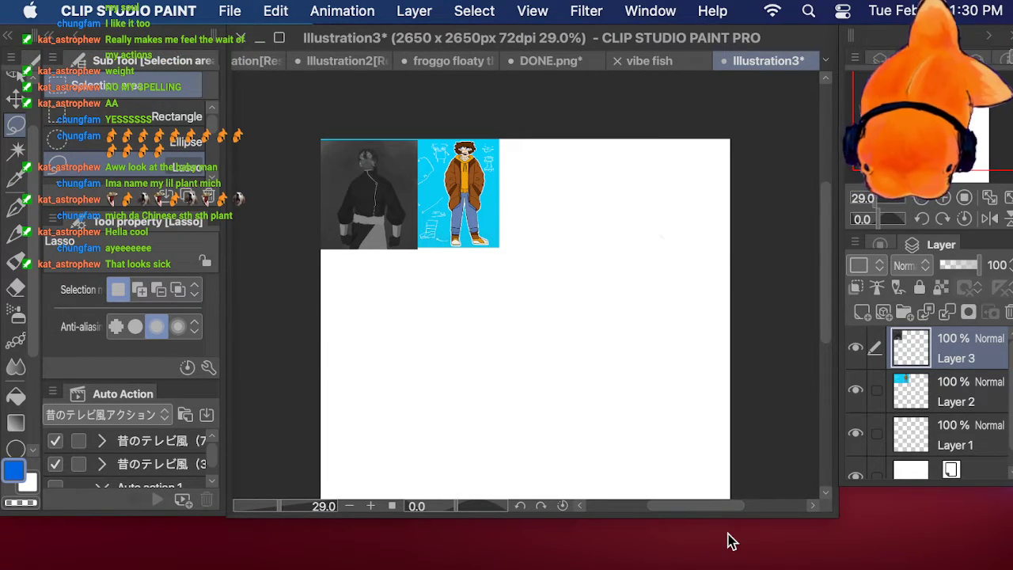
Step: On Layer 1, sketch a rough head circle with a centre guideline below the references using the 낚용 pen
{"action": "left_click", "coordinate": [15, 207]}
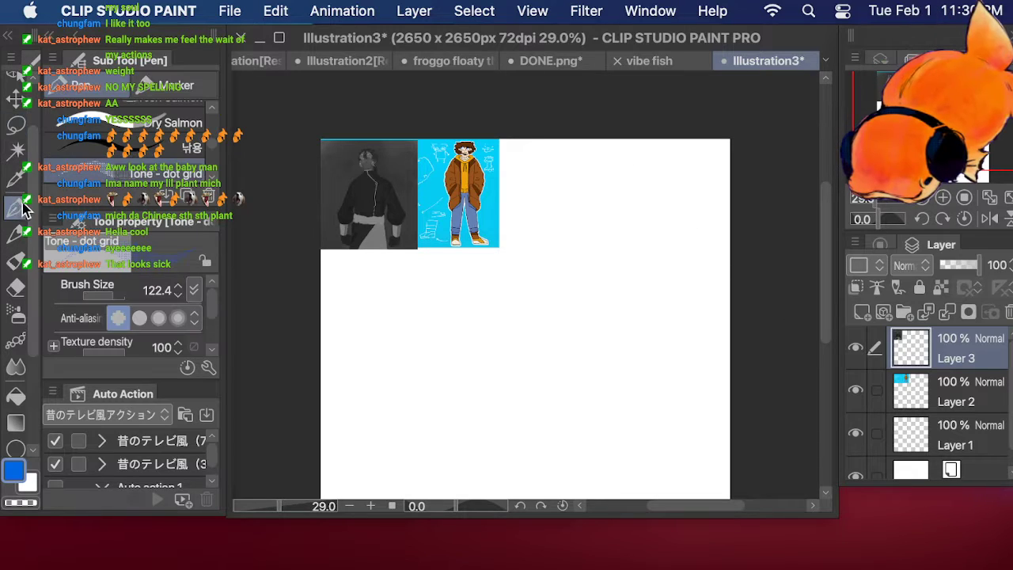
{"action": "scroll", "coordinate": [525, 319], "scroll_direction": "down", "scroll_amount": 2}
{"action": "left_click", "coordinate": [954, 435]}
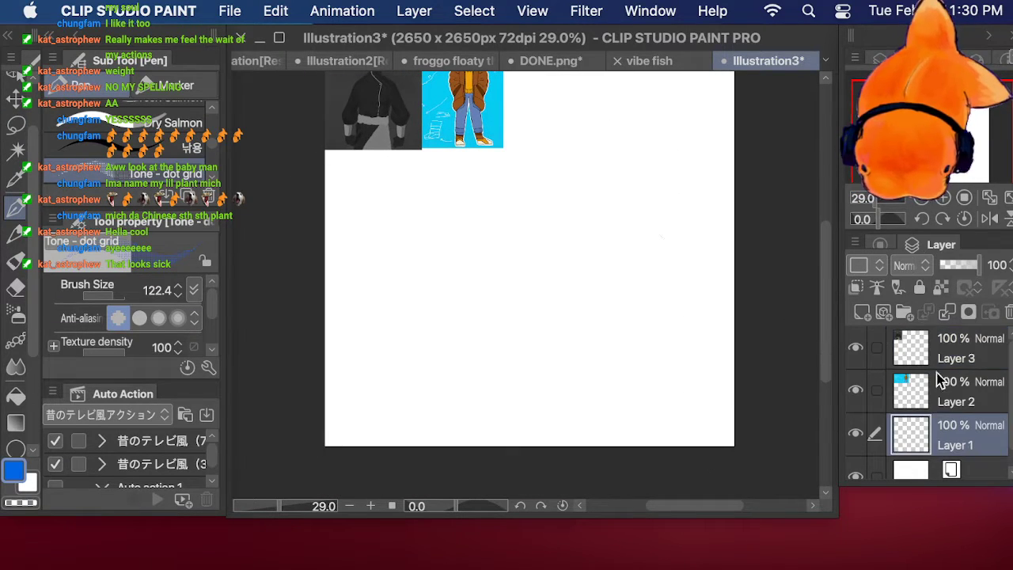
{"action": "scroll", "coordinate": [423, 253], "scroll_direction": "up", "scroll_amount": 3}
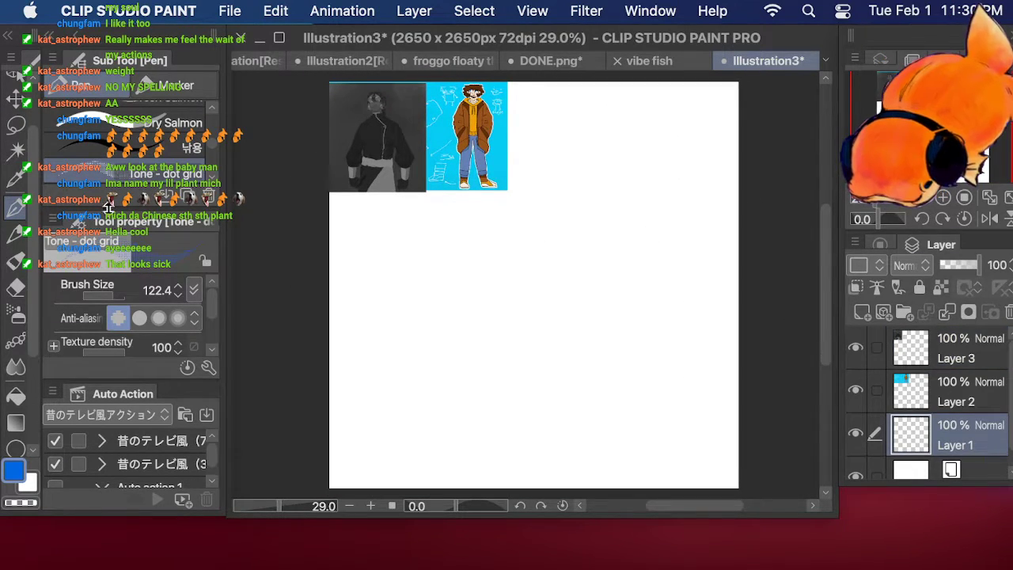
{"action": "left_click", "coordinate": [118, 144]}
{"action": "mouse_move", "coordinate": [405, 235]}
{"action": "left_mouse_down"}
{"action": "mouse_move", "coordinate": [433, 266]}
{"action": "mouse_move", "coordinate": [384, 256]}
{"action": "mouse_move", "coordinate": [407, 219]}
{"action": "mouse_move", "coordinate": [447, 253]}
{"action": "left_mouse_up"}
{"action": "mouse_move", "coordinate": [390, 270]}
{"action": "left_mouse_down"}
{"action": "mouse_move", "coordinate": [396, 240]}
{"action": "mouse_move", "coordinate": [423, 283]}
{"action": "left_mouse_up"}
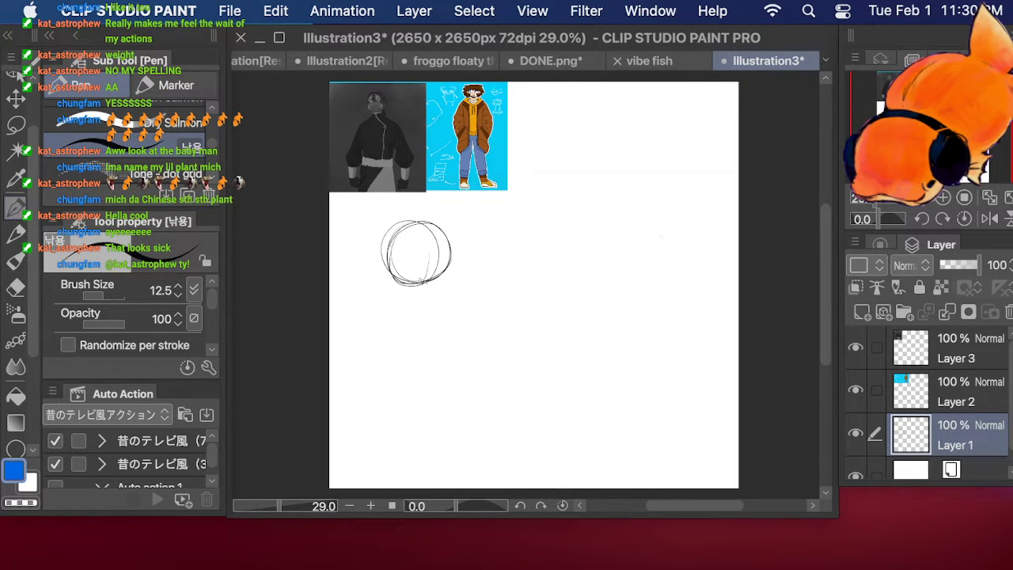
{"action": "left_click_drag", "start_coordinate": [430, 246], "coordinate": [424, 286]}
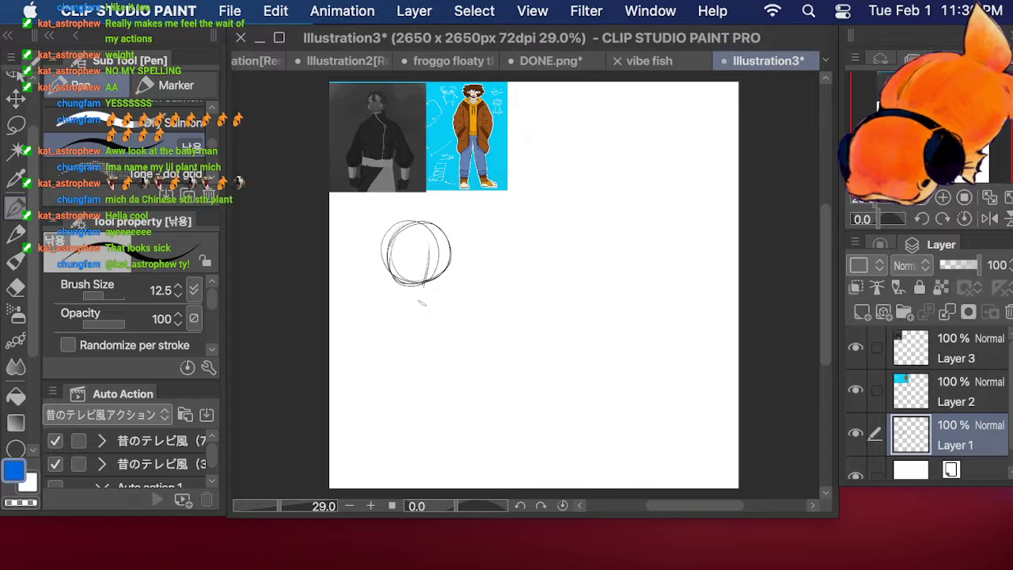
Step: Sketch the figure's bent arm below the head, with a raised hand holding a cup, and reinforce the arm outlines
{"action": "mouse_move", "coordinate": [396, 324]}
{"action": "left_mouse_down"}
{"action": "mouse_move", "coordinate": [450, 286]}
{"action": "mouse_move", "coordinate": [420, 342]}
{"action": "left_mouse_up"}
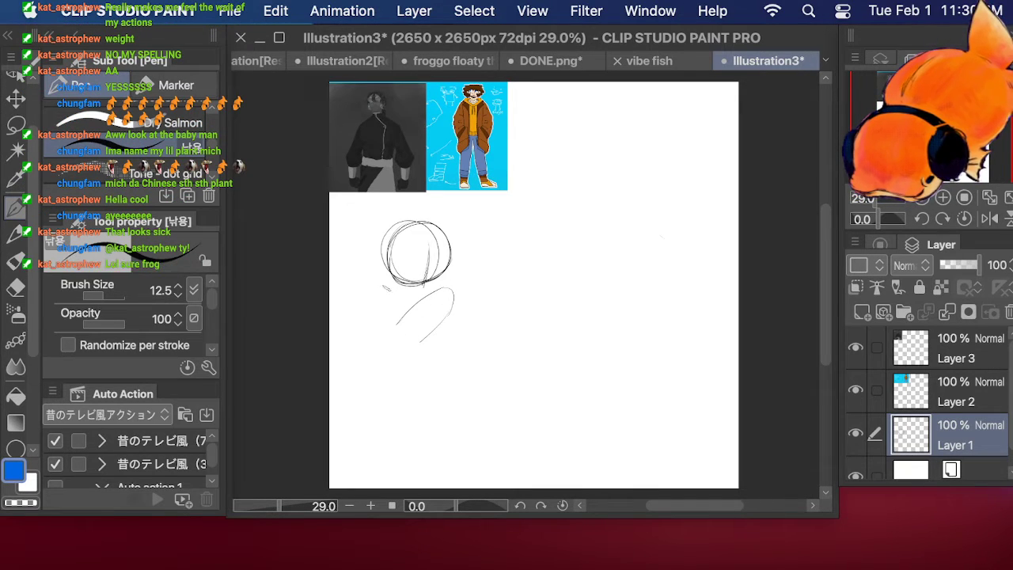
{"action": "left_click_drag", "start_coordinate": [387, 292], "coordinate": [404, 350]}
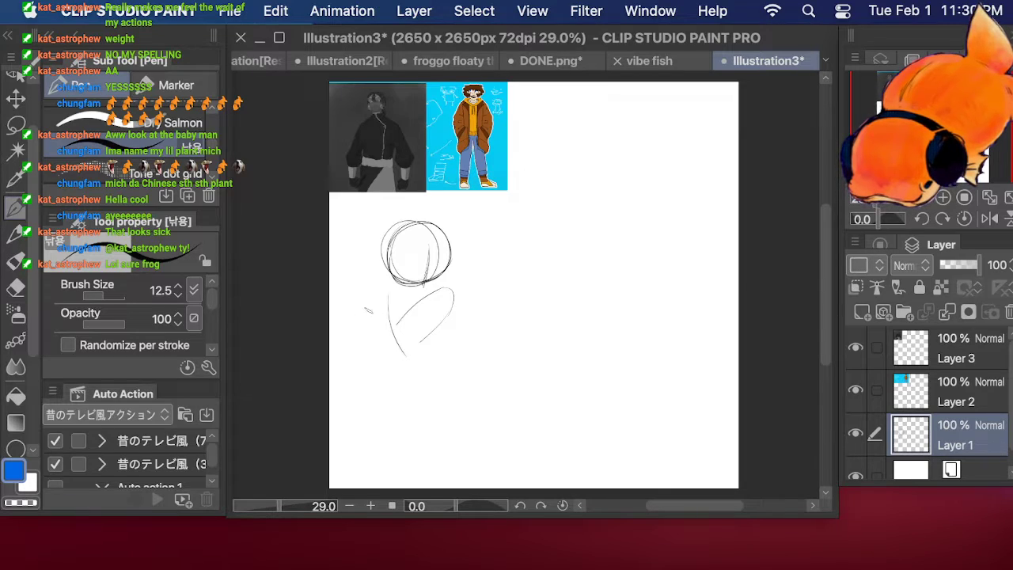
{"action": "mouse_move", "coordinate": [385, 294]}
{"action": "left_mouse_down"}
{"action": "mouse_move", "coordinate": [346, 319]}
{"action": "mouse_move", "coordinate": [365, 331]}
{"action": "mouse_move", "coordinate": [386, 303]}
{"action": "mouse_move", "coordinate": [359, 295]}
{"action": "mouse_move", "coordinate": [356, 284]}
{"action": "mouse_move", "coordinate": [333, 304]}
{"action": "mouse_move", "coordinate": [356, 275]}
{"action": "mouse_move", "coordinate": [331, 313]}
{"action": "left_mouse_up"}
{"action": "left_click_drag", "start_coordinate": [372, 277], "coordinate": [403, 358]}
{"action": "mouse_move", "coordinate": [389, 305]}
{"action": "left_mouse_down"}
{"action": "mouse_move", "coordinate": [420, 331]}
{"action": "mouse_move", "coordinate": [398, 356]}
{"action": "left_mouse_up"}
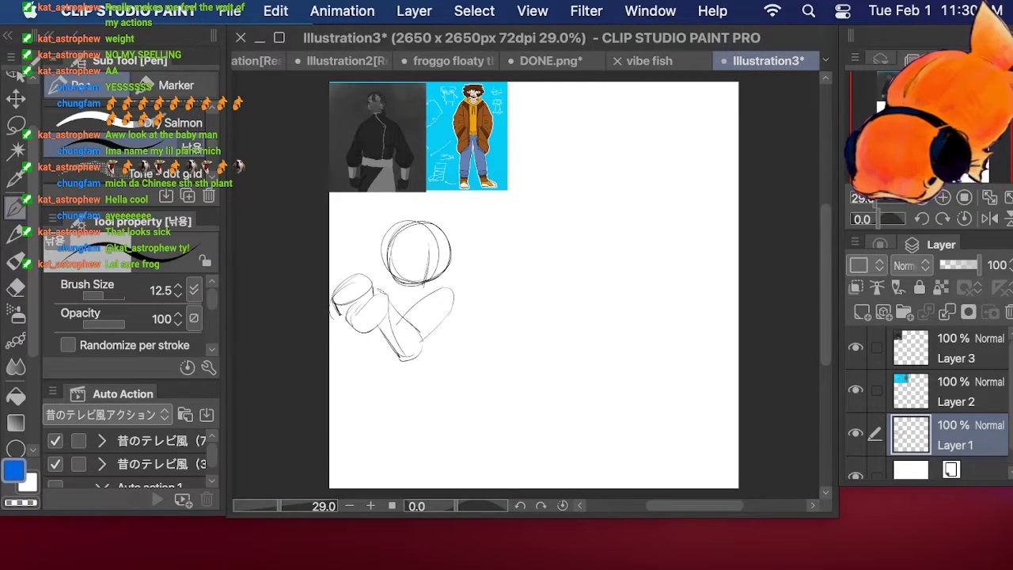
{"action": "mouse_move", "coordinate": [377, 293]}
{"action": "left_mouse_down"}
{"action": "mouse_move", "coordinate": [351, 313]}
{"action": "mouse_move", "coordinate": [426, 364]}
{"action": "mouse_move", "coordinate": [437, 348]}
{"action": "left_mouse_up"}
{"action": "mouse_move", "coordinate": [448, 319]}
{"action": "left_mouse_down"}
{"action": "mouse_move", "coordinate": [415, 319]}
{"action": "mouse_move", "coordinate": [441, 289]}
{"action": "mouse_move", "coordinate": [453, 329]}
{"action": "left_mouse_up"}
{"action": "left_click_drag", "start_coordinate": [429, 295], "coordinate": [450, 330]}
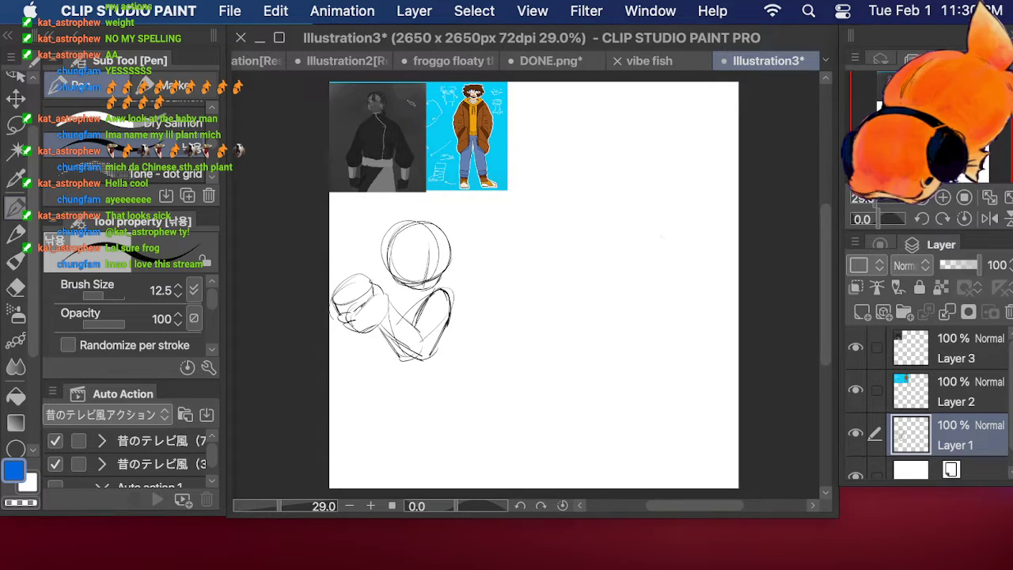
Step: Lasso the head sketch, transform it slightly higher above the arm, and clear the selection
{"action": "key", "text": "m"}
{"action": "mouse_move", "coordinate": [433, 289]}
{"action": "left_mouse_down"}
{"action": "mouse_move", "coordinate": [466, 223]}
{"action": "mouse_move", "coordinate": [417, 206]}
{"action": "mouse_move", "coordinate": [372, 240]}
{"action": "mouse_move", "coordinate": [425, 292]}
{"action": "left_mouse_up"}
{"action": "left_click", "coordinate": [519, 333]}
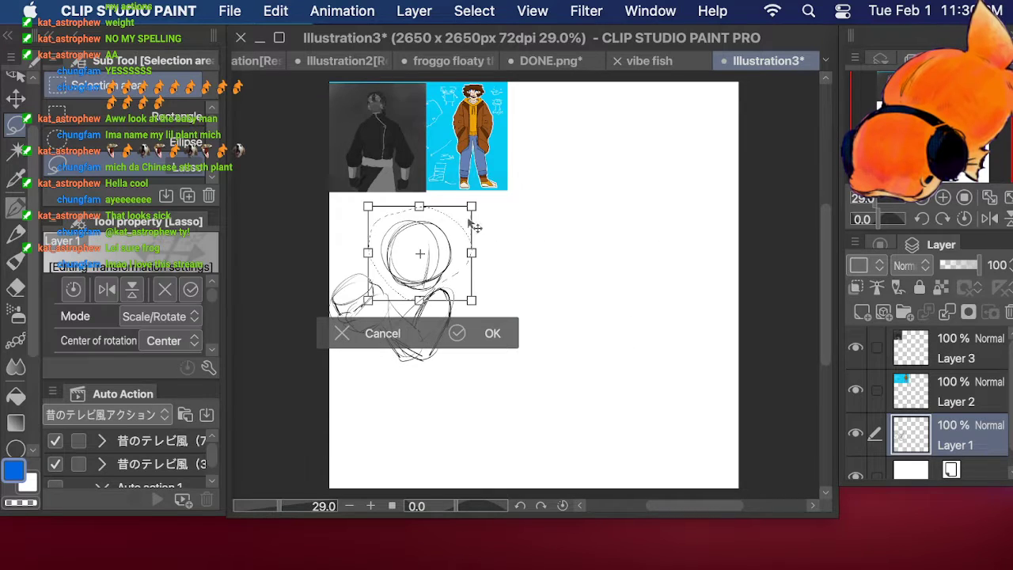
{"action": "left_click_drag", "start_coordinate": [471, 207], "coordinate": [472, 195]}
{"action": "left_click_drag", "start_coordinate": [446, 248], "coordinate": [439, 237]}
{"action": "key", "text": "Return"}
{"action": "key", "text": "super+d"}
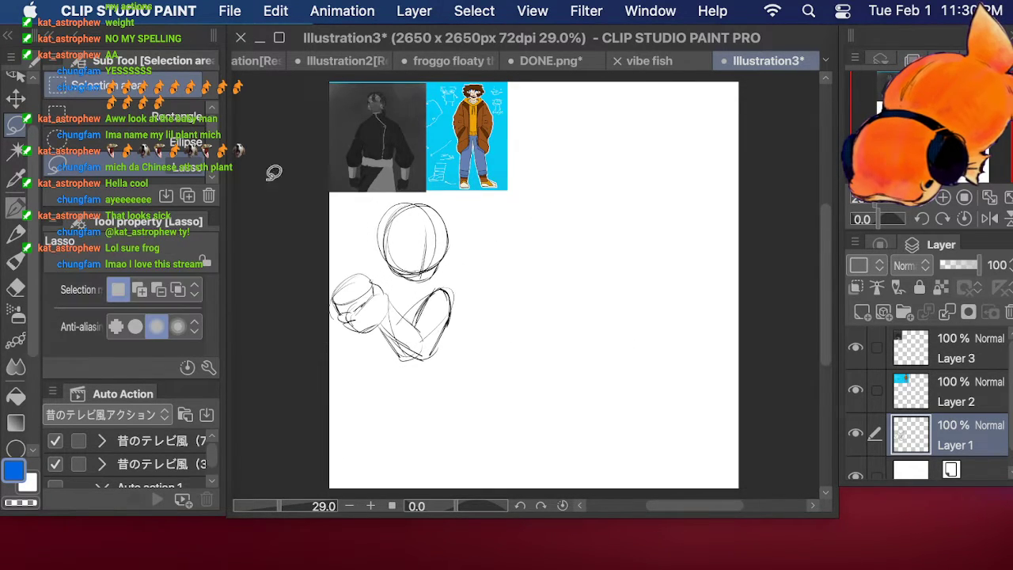
Step: Sketch the ear, fringe, face marks and rounded hair around the head with the 낚용 pen
{"action": "left_click", "coordinate": [15, 208]}
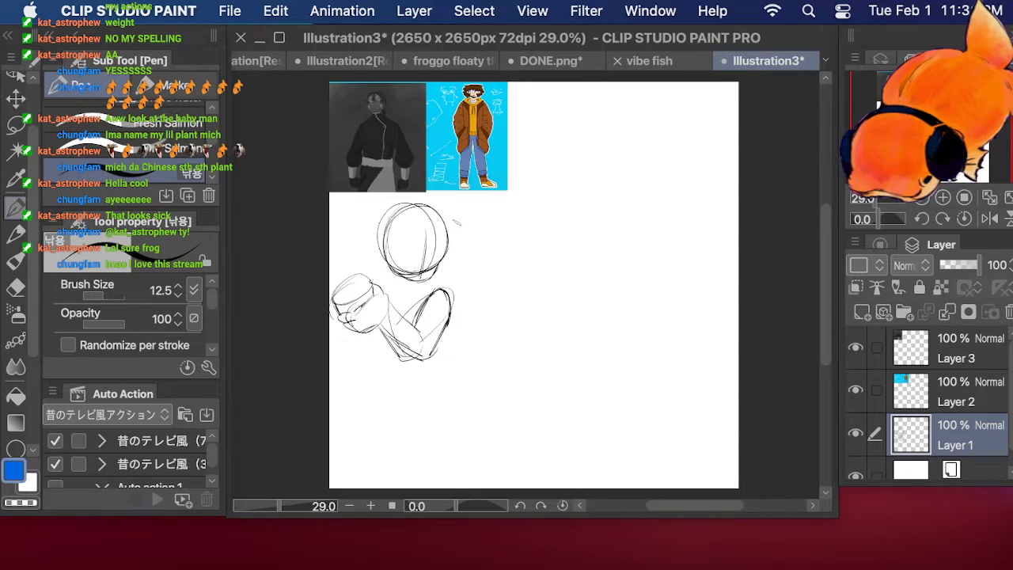
{"action": "left_click_drag", "start_coordinate": [378, 245], "coordinate": [388, 267]}
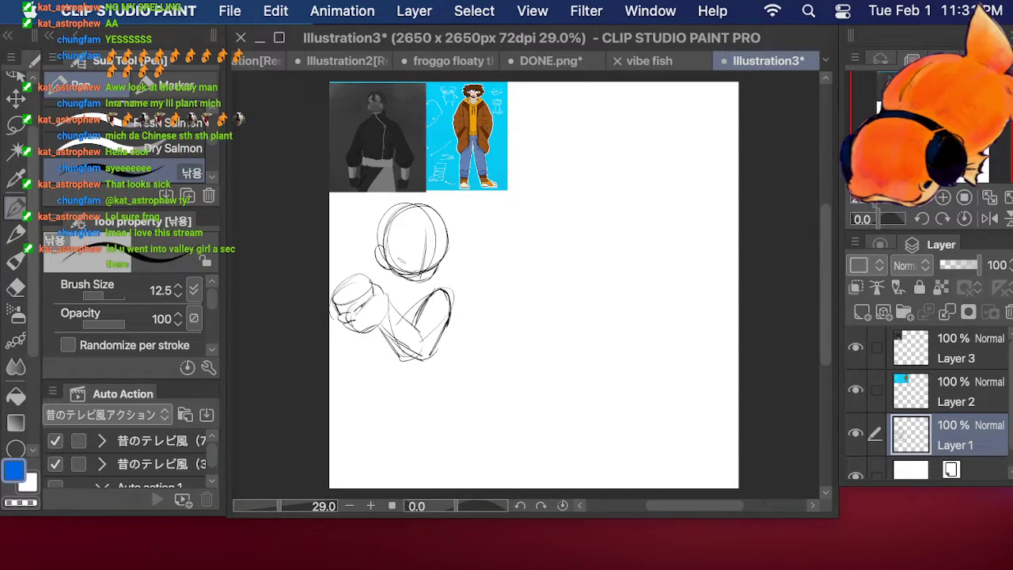
{"action": "mouse_move", "coordinate": [432, 208]}
{"action": "left_mouse_down"}
{"action": "mouse_move", "coordinate": [464, 234]}
{"action": "mouse_move", "coordinate": [425, 258]}
{"action": "mouse_move", "coordinate": [442, 249]}
{"action": "left_mouse_up"}
{"action": "mouse_move", "coordinate": [446, 225]}
{"action": "left_mouse_down"}
{"action": "mouse_move", "coordinate": [426, 266]}
{"action": "mouse_move", "coordinate": [428, 242]}
{"action": "left_mouse_up"}
{"action": "mouse_move", "coordinate": [419, 211]}
{"action": "left_mouse_down"}
{"action": "mouse_move", "coordinate": [428, 213]}
{"action": "mouse_move", "coordinate": [377, 211]}
{"action": "mouse_move", "coordinate": [372, 247]}
{"action": "left_mouse_up"}
{"action": "left_click_drag", "start_coordinate": [362, 255], "coordinate": [413, 284]}
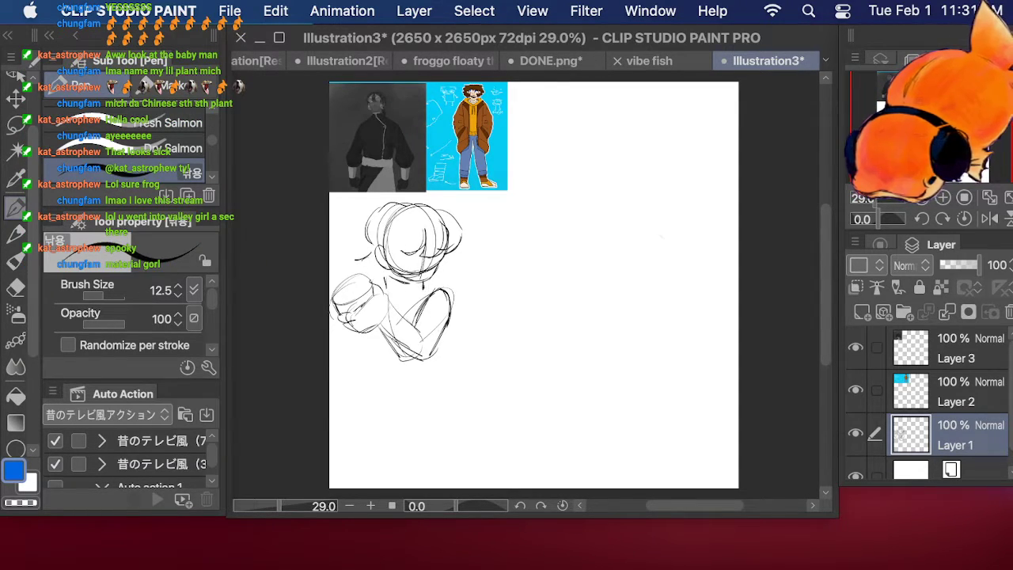
Step: Sketch the rounded form under the bent elbow and the curved lines below the raised hand
{"action": "mouse_move", "coordinate": [378, 302]}
{"action": "left_mouse_down"}
{"action": "mouse_move", "coordinate": [392, 345]}
{"action": "mouse_move", "coordinate": [406, 345]}
{"action": "mouse_move", "coordinate": [392, 377]}
{"action": "mouse_move", "coordinate": [433, 373]}
{"action": "mouse_move", "coordinate": [454, 313]}
{"action": "mouse_move", "coordinate": [431, 340]}
{"action": "left_mouse_up"}
{"action": "left_click_drag", "start_coordinate": [438, 200], "coordinate": [448, 207]}
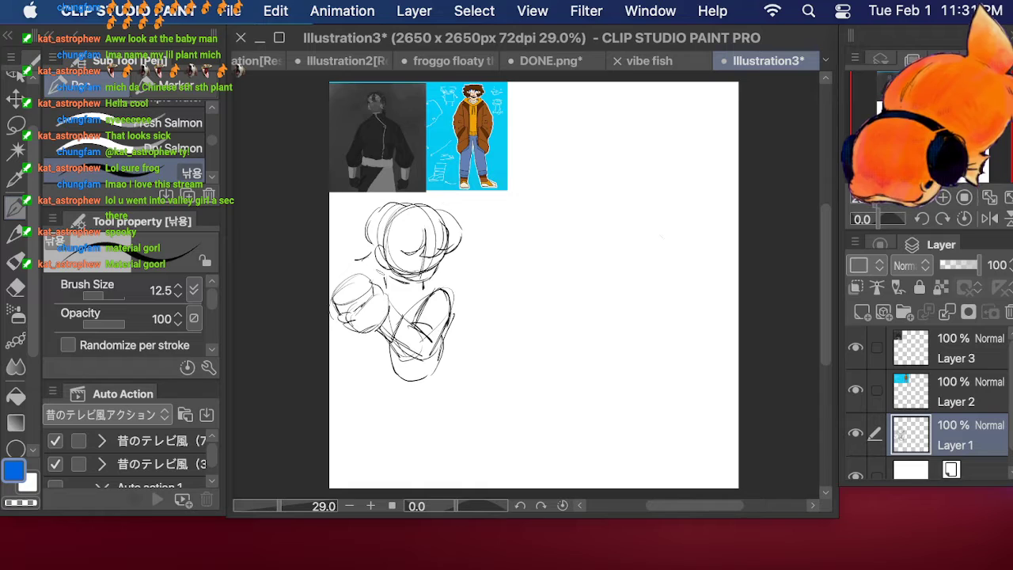
{"action": "mouse_move", "coordinate": [357, 326]}
{"action": "left_mouse_down"}
{"action": "mouse_move", "coordinate": [347, 362]}
{"action": "mouse_move", "coordinate": [366, 361]}
{"action": "left_mouse_up"}
{"action": "left_click_drag", "start_coordinate": [382, 350], "coordinate": [391, 356]}
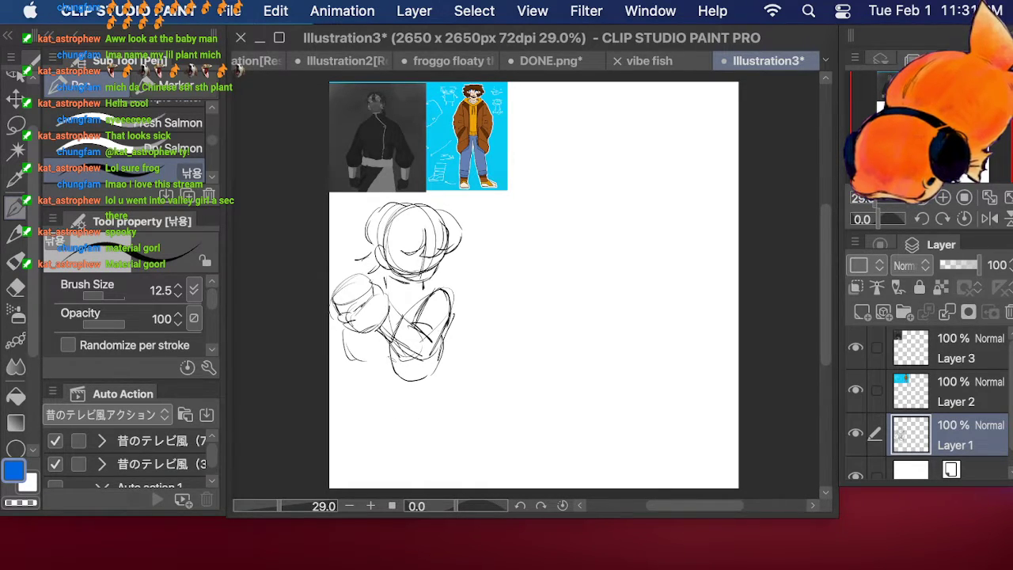
Step: Erase the construction lines inside the face and hair with the Hard eraser, and return to the Pen tool
{"action": "key", "text": "e"}
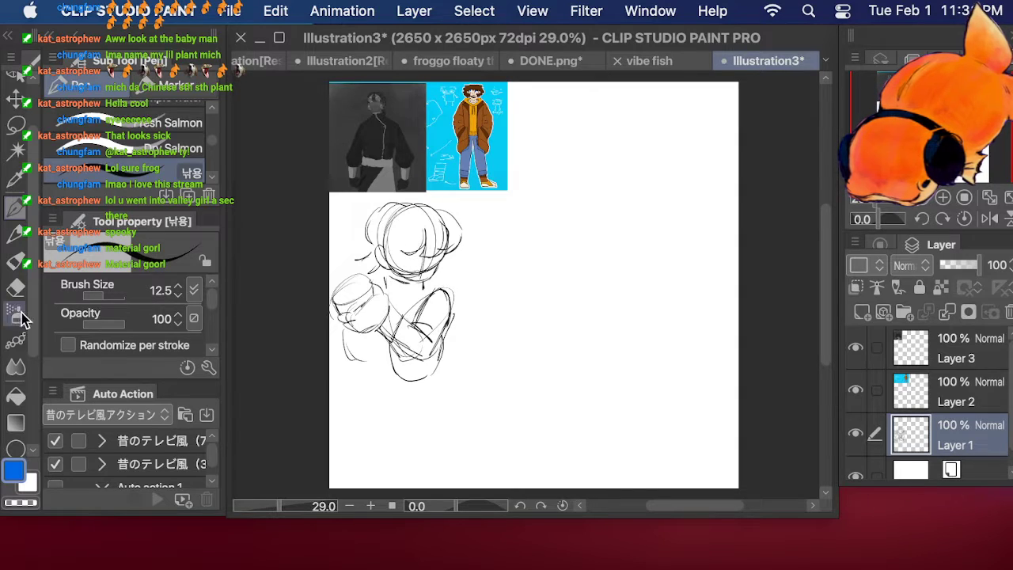
{"action": "mouse_move", "coordinate": [419, 268]}
{"action": "left_mouse_down"}
{"action": "mouse_move", "coordinate": [431, 261]}
{"action": "mouse_move", "coordinate": [402, 266]}
{"action": "mouse_move", "coordinate": [414, 284]}
{"action": "left_mouse_up"}
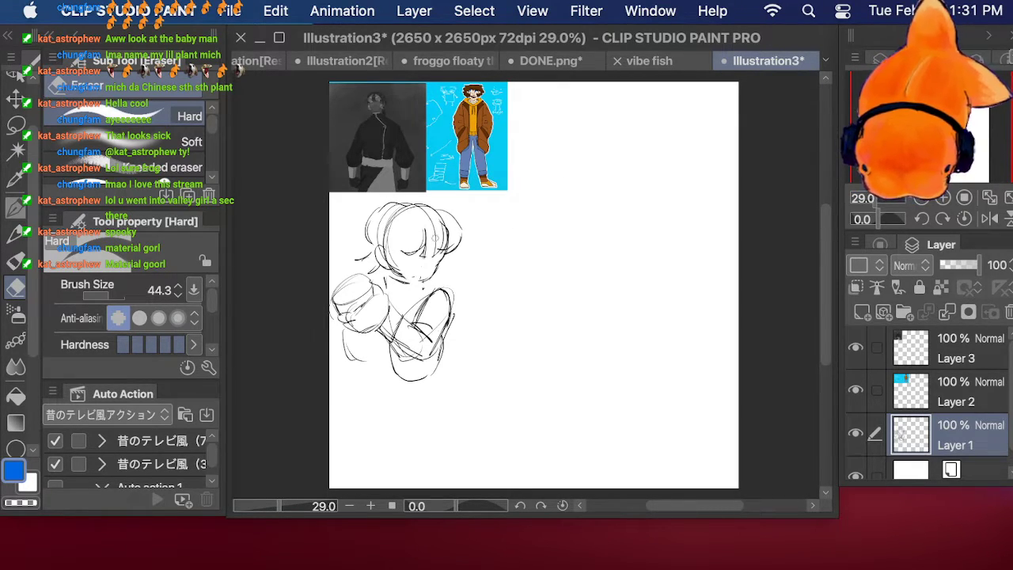
{"action": "mouse_move", "coordinate": [430, 224]}
{"action": "left_mouse_down"}
{"action": "mouse_move", "coordinate": [419, 213]}
{"action": "mouse_move", "coordinate": [379, 242]}
{"action": "mouse_move", "coordinate": [384, 231]}
{"action": "mouse_move", "coordinate": [402, 270]}
{"action": "left_mouse_up"}
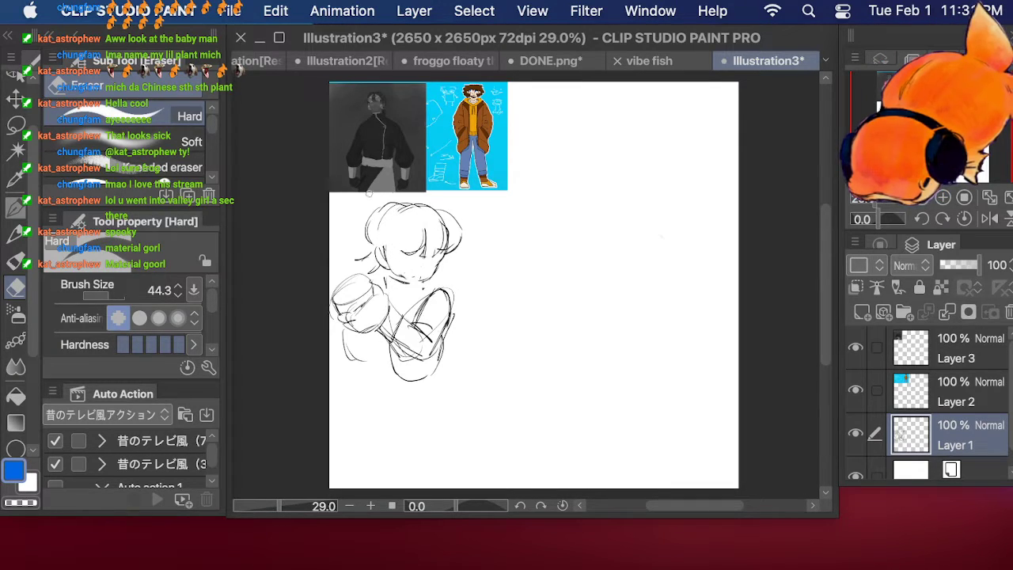
{"action": "key", "text": "p"}
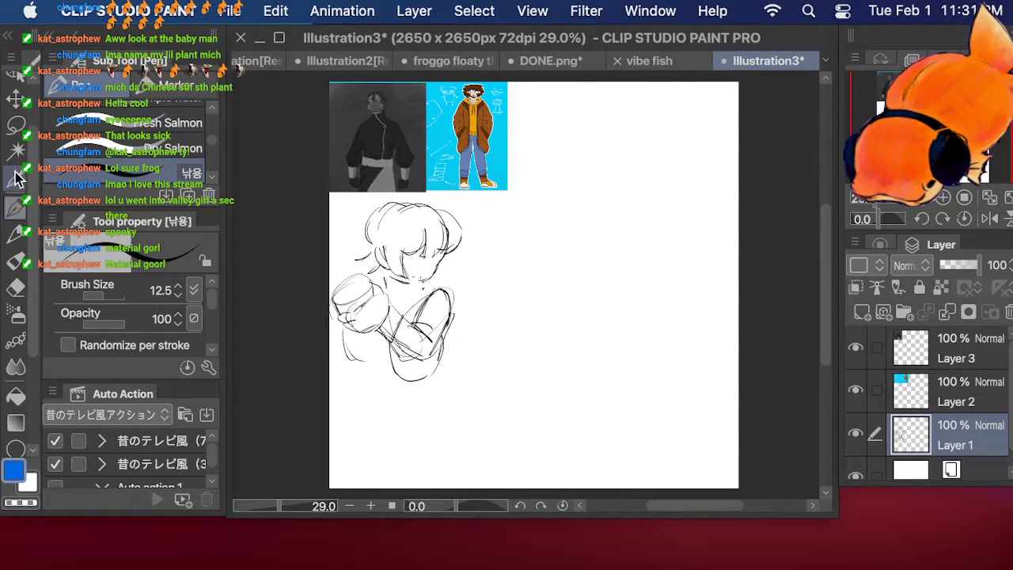
Step: Lasso the head, tilt it counterclockwise, shift it slightly towards the raised hand, and deselect it
{"action": "left_click", "coordinate": [15, 125]}
{"action": "mouse_move", "coordinate": [429, 278]}
{"action": "left_mouse_down"}
{"action": "mouse_move", "coordinate": [463, 185]}
{"action": "mouse_move", "coordinate": [358, 202]}
{"action": "mouse_move", "coordinate": [353, 262]}
{"action": "mouse_move", "coordinate": [416, 291]}
{"action": "mouse_move", "coordinate": [434, 281]}
{"action": "left_mouse_up"}
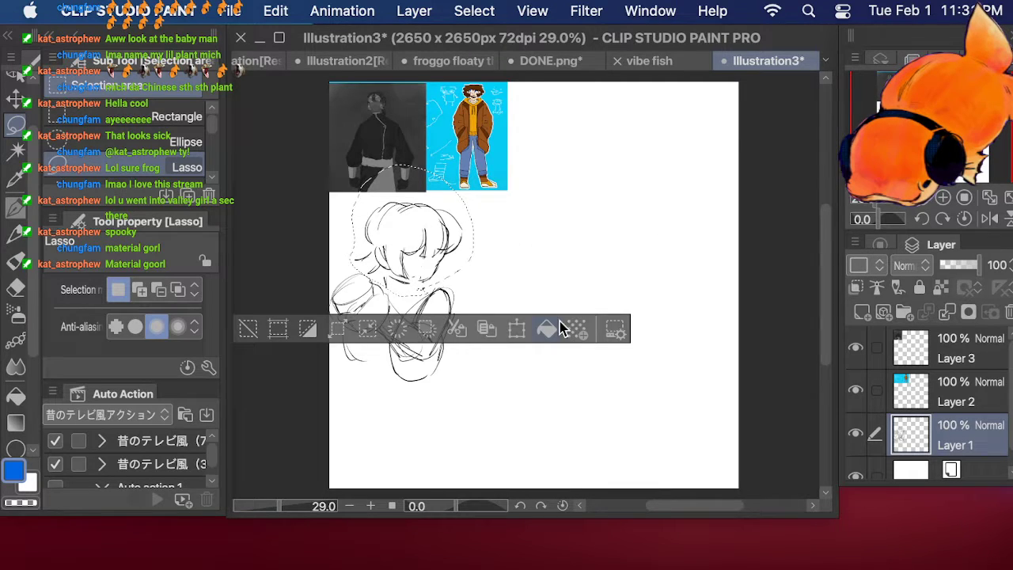
{"action": "left_click", "coordinate": [516, 328]}
{"action": "left_click_drag", "start_coordinate": [654, 287], "coordinate": [661, 236]}
{"action": "left_click_drag", "start_coordinate": [439, 234], "coordinate": [425, 229]}
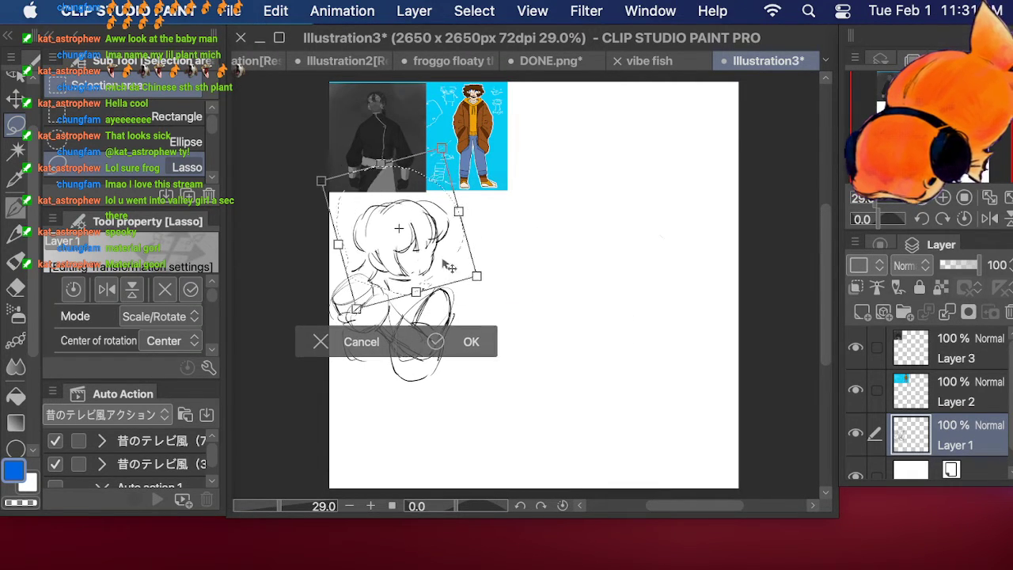
{"action": "left_click", "coordinate": [468, 340]}
{"action": "left_click", "coordinate": [556, 158]}
Step: Sketch drape lines under the raised hand, the torso outline and a first thigh shape with the 낚용 pen
{"action": "left_click", "coordinate": [15, 212]}
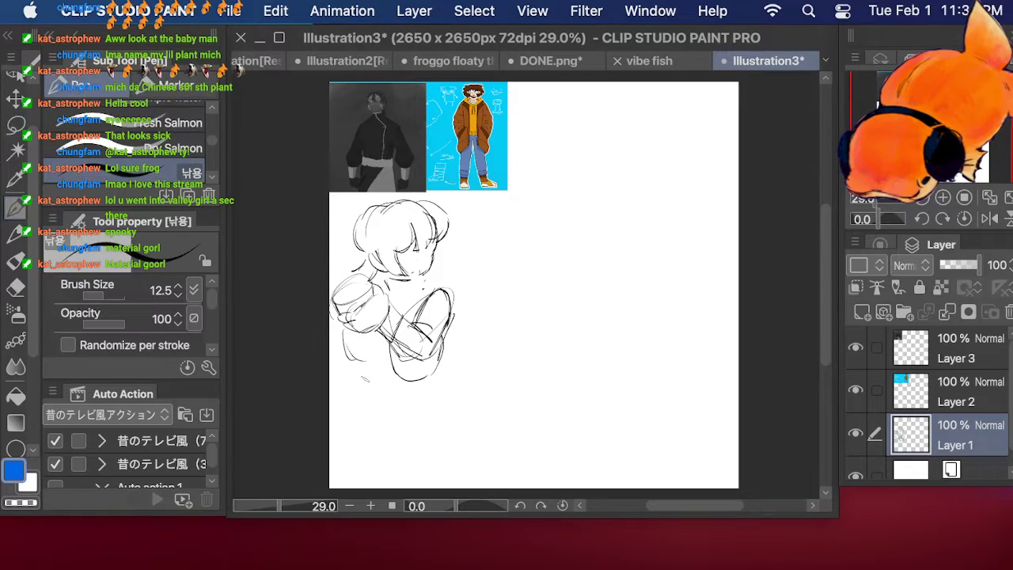
{"action": "left_click_drag", "start_coordinate": [362, 333], "coordinate": [386, 361]}
{"action": "left_click_drag", "start_coordinate": [370, 326], "coordinate": [385, 361]}
{"action": "left_click_drag", "start_coordinate": [368, 320], "coordinate": [378, 353]}
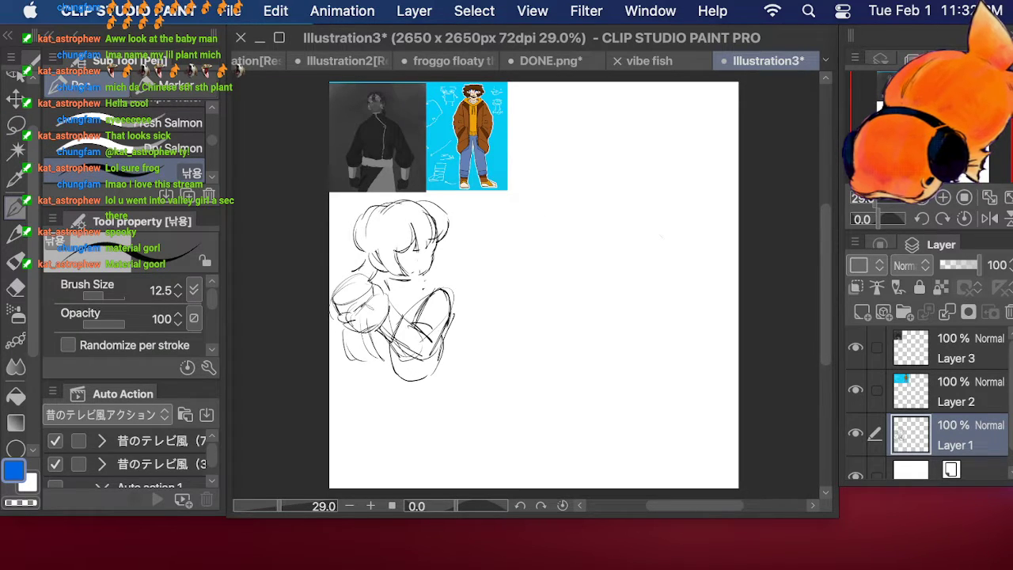
{"action": "mouse_move", "coordinate": [373, 294]}
{"action": "left_mouse_down"}
{"action": "mouse_move", "coordinate": [429, 295]}
{"action": "mouse_move", "coordinate": [419, 356]}
{"action": "mouse_move", "coordinate": [375, 388]}
{"action": "mouse_move", "coordinate": [414, 353]}
{"action": "mouse_move", "coordinate": [386, 400]}
{"action": "mouse_move", "coordinate": [441, 368]}
{"action": "mouse_move", "coordinate": [357, 448]}
{"action": "mouse_move", "coordinate": [432, 430]}
{"action": "left_mouse_up"}
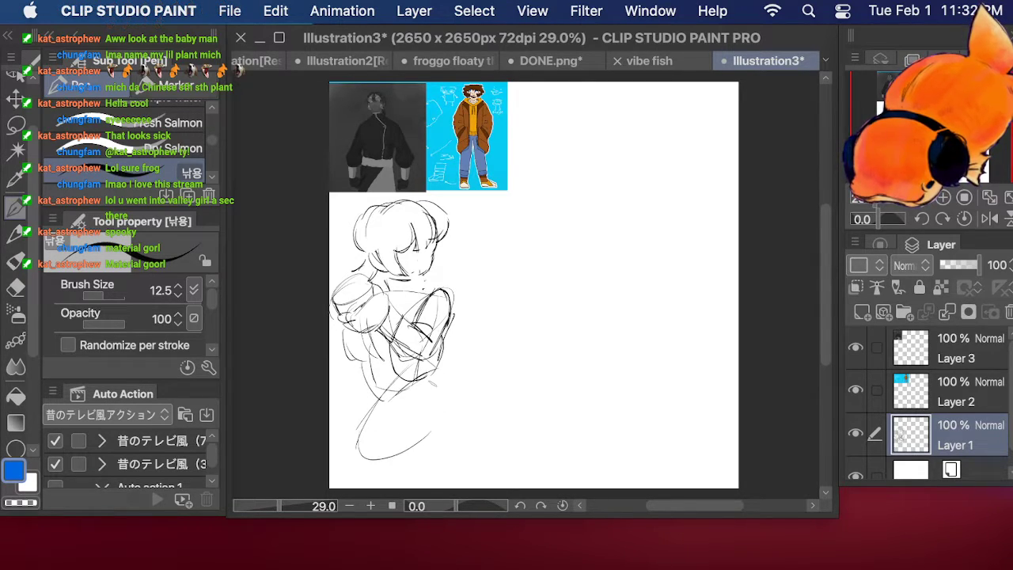
Step: Build up the outer curves of the hip and thigh below the torso
{"action": "left_click_drag", "start_coordinate": [442, 381], "coordinate": [406, 443]}
{"action": "left_click_drag", "start_coordinate": [361, 379], "coordinate": [342, 457]}
{"action": "left_click_drag", "start_coordinate": [341, 411], "coordinate": [343, 471]}
{"action": "left_click_drag", "start_coordinate": [414, 454], "coordinate": [421, 460]}
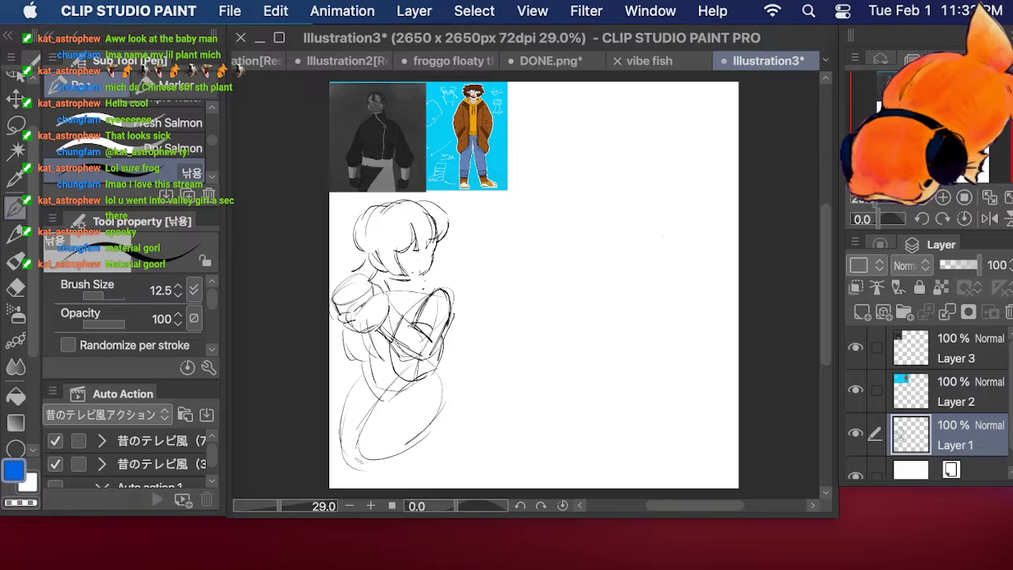
Step: Sketch the folded lower leg under the thigh and reinforce the outlines around the knee
{"action": "left_click_drag", "start_coordinate": [356, 463], "coordinate": [470, 440]}
{"action": "left_click_drag", "start_coordinate": [490, 429], "coordinate": [498, 434]}
{"action": "mouse_move", "coordinate": [401, 371]}
{"action": "left_mouse_down"}
{"action": "mouse_move", "coordinate": [357, 466]}
{"action": "mouse_move", "coordinate": [386, 477]}
{"action": "left_mouse_up"}
{"action": "mouse_move", "coordinate": [444, 378]}
{"action": "left_mouse_down"}
{"action": "mouse_move", "coordinate": [449, 424]}
{"action": "mouse_move", "coordinate": [366, 472]}
{"action": "mouse_move", "coordinate": [452, 436]}
{"action": "mouse_move", "coordinate": [445, 428]}
{"action": "mouse_move", "coordinate": [464, 440]}
{"action": "mouse_move", "coordinate": [424, 465]}
{"action": "left_mouse_up"}
{"action": "left_click_drag", "start_coordinate": [437, 424], "coordinate": [448, 432]}
{"action": "left_click_drag", "start_coordinate": [448, 439], "coordinate": [426, 466]}
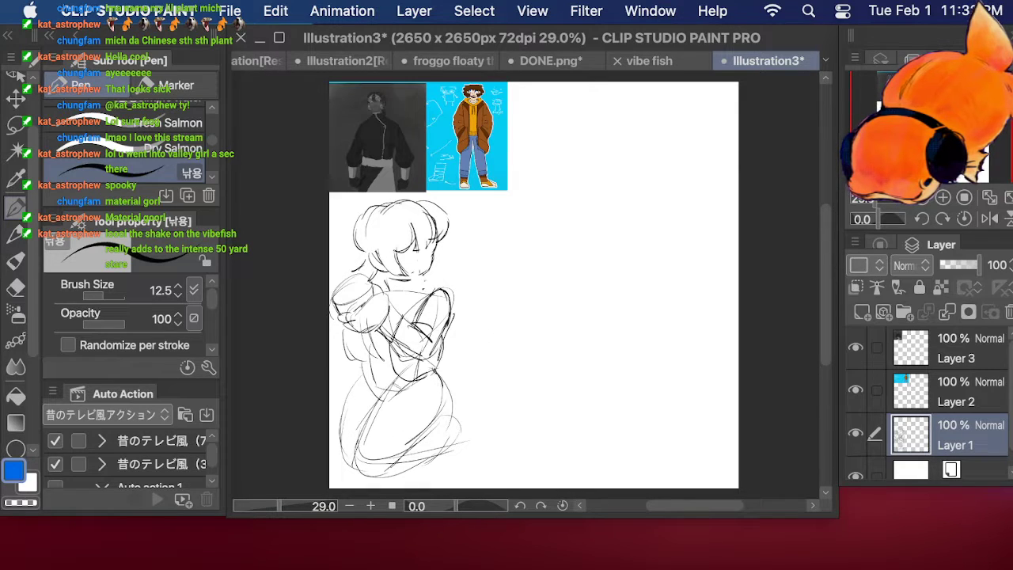
Step: Add a fold stroke at the waist, and erase the hip and leg sketch with the Hard eraser at size 262.3
{"action": "mouse_move", "coordinate": [363, 350]}
{"action": "left_mouse_down"}
{"action": "mouse_move", "coordinate": [377, 373]}
{"action": "mouse_move", "coordinate": [395, 374]}
{"action": "mouse_move", "coordinate": [391, 353]}
{"action": "left_mouse_up"}
{"action": "left_click", "coordinate": [12, 286]}
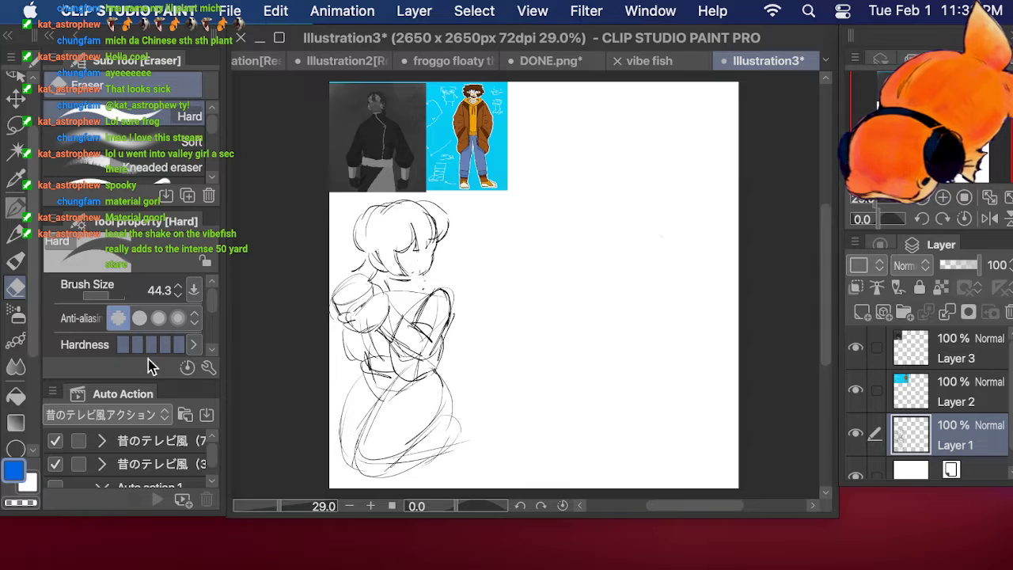
{"action": "left_click_drag", "start_coordinate": [110, 296], "coordinate": [116, 296]}
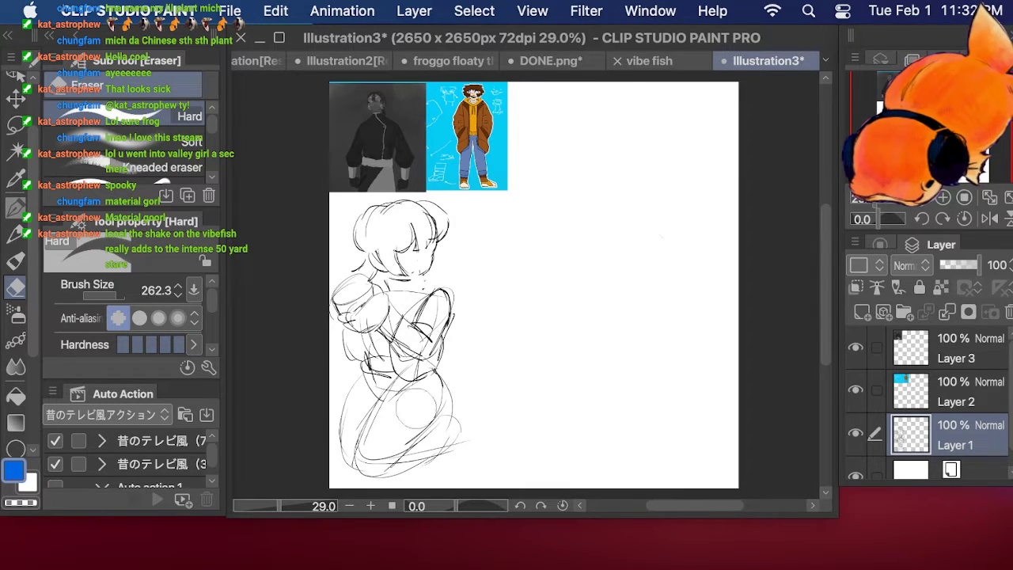
{"action": "mouse_move", "coordinate": [417, 409]}
{"action": "left_mouse_down"}
{"action": "mouse_move", "coordinate": [350, 454]}
{"action": "mouse_move", "coordinate": [373, 459]}
{"action": "mouse_move", "coordinate": [358, 472]}
{"action": "left_mouse_up"}
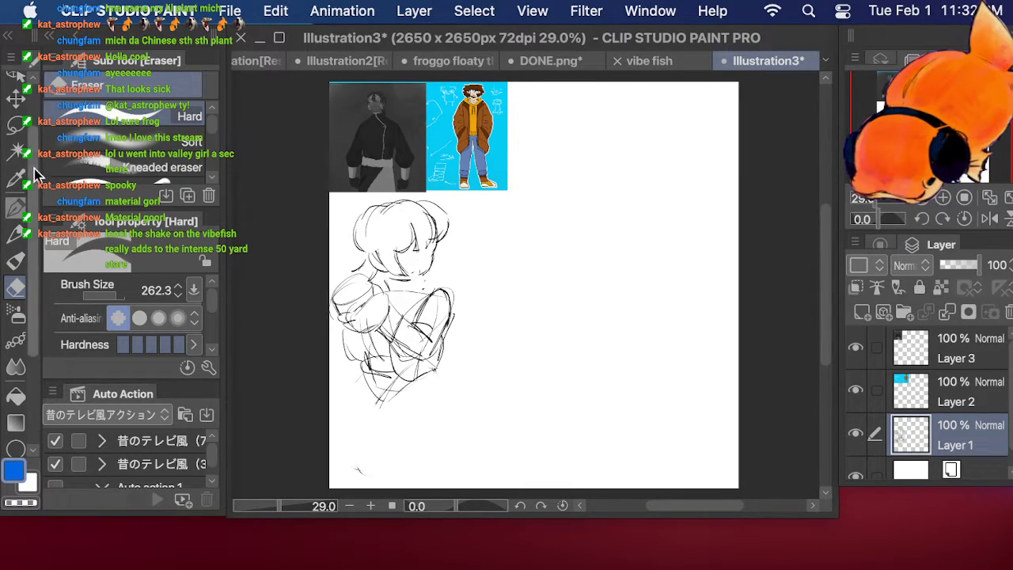
Step: Shift the upper-body sketch away from the canvas's left edge with Move layer, leaving room for new legs
{"action": "key", "text": "p"}
{"action": "key", "text": "k"}
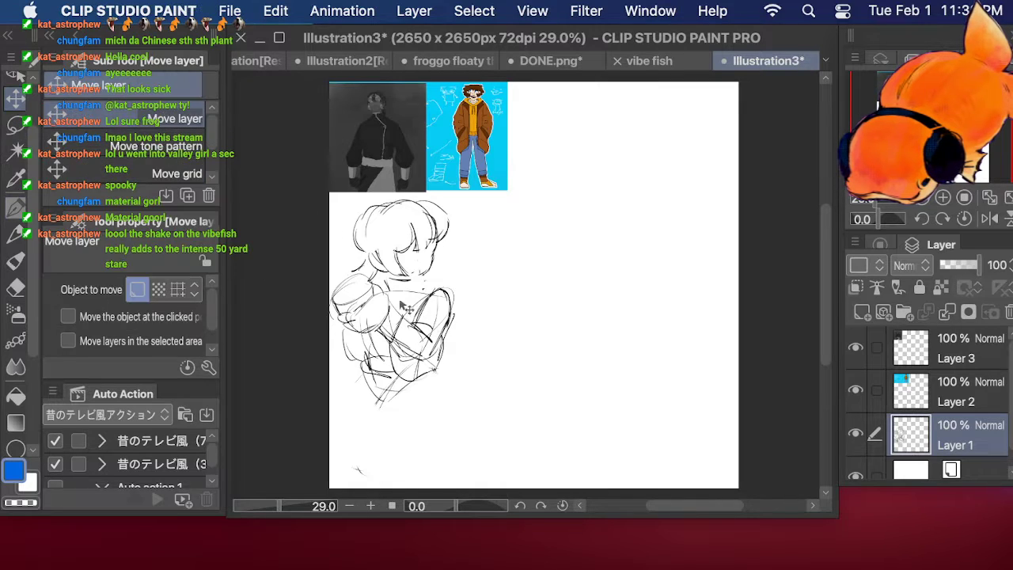
{"action": "left_click_drag", "start_coordinate": [405, 307], "coordinate": [459, 312]}
Step: Sketch two wide, outspread thighs for a cross-legged sitting pose below the torso with the 낚용 pen
{"action": "key", "text": "p"}
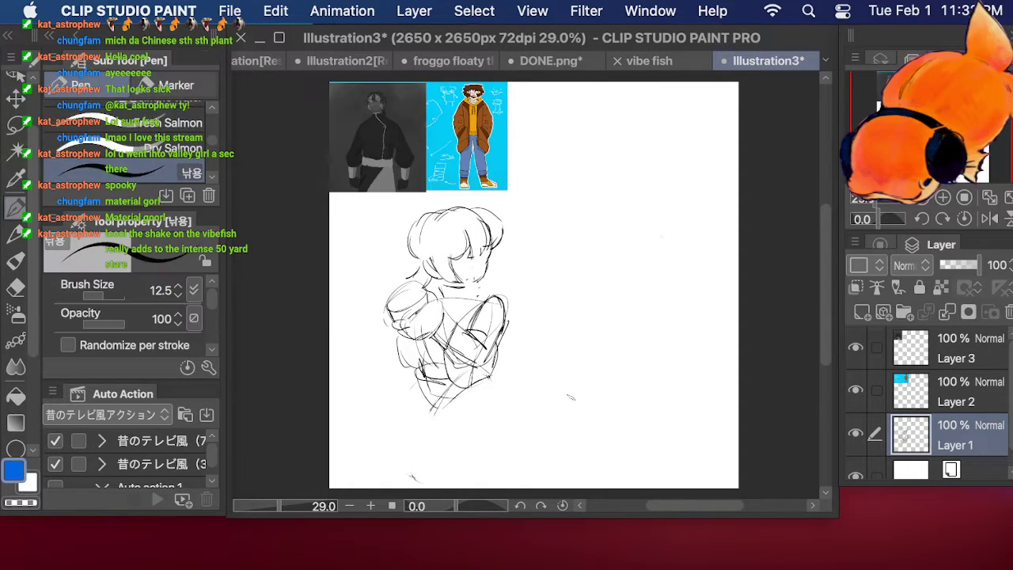
{"action": "mouse_move", "coordinate": [480, 380]}
{"action": "left_mouse_down"}
{"action": "mouse_move", "coordinate": [514, 397]}
{"action": "mouse_move", "coordinate": [522, 435]}
{"action": "mouse_move", "coordinate": [428, 458]}
{"action": "left_mouse_up"}
{"action": "mouse_move", "coordinate": [508, 398]}
{"action": "left_mouse_down"}
{"action": "mouse_move", "coordinate": [518, 405]}
{"action": "mouse_move", "coordinate": [421, 418]}
{"action": "mouse_move", "coordinate": [522, 396]}
{"action": "left_mouse_up"}
{"action": "left_click_drag", "start_coordinate": [524, 443], "coordinate": [406, 462]}
{"action": "mouse_move", "coordinate": [410, 383]}
{"action": "left_mouse_down"}
{"action": "mouse_move", "coordinate": [350, 400]}
{"action": "mouse_move", "coordinate": [377, 433]}
{"action": "left_mouse_up"}
{"action": "mouse_move", "coordinate": [362, 381]}
{"action": "left_mouse_down"}
{"action": "mouse_move", "coordinate": [343, 403]}
{"action": "mouse_move", "coordinate": [479, 399]}
{"action": "mouse_move", "coordinate": [414, 464]}
{"action": "mouse_move", "coordinate": [388, 446]}
{"action": "left_mouse_up"}
Step: Sketch the folded lower leg and the foot in front, plus the crossing shin lines under the front thigh
{"action": "mouse_move", "coordinate": [437, 443]}
{"action": "left_mouse_down"}
{"action": "mouse_move", "coordinate": [402, 468]}
{"action": "mouse_move", "coordinate": [381, 443]}
{"action": "left_mouse_up"}
{"action": "mouse_move", "coordinate": [402, 451]}
{"action": "left_mouse_down"}
{"action": "mouse_move", "coordinate": [375, 469]}
{"action": "mouse_move", "coordinate": [369, 456]}
{"action": "left_mouse_up"}
{"action": "left_click_drag", "start_coordinate": [401, 467], "coordinate": [374, 487]}
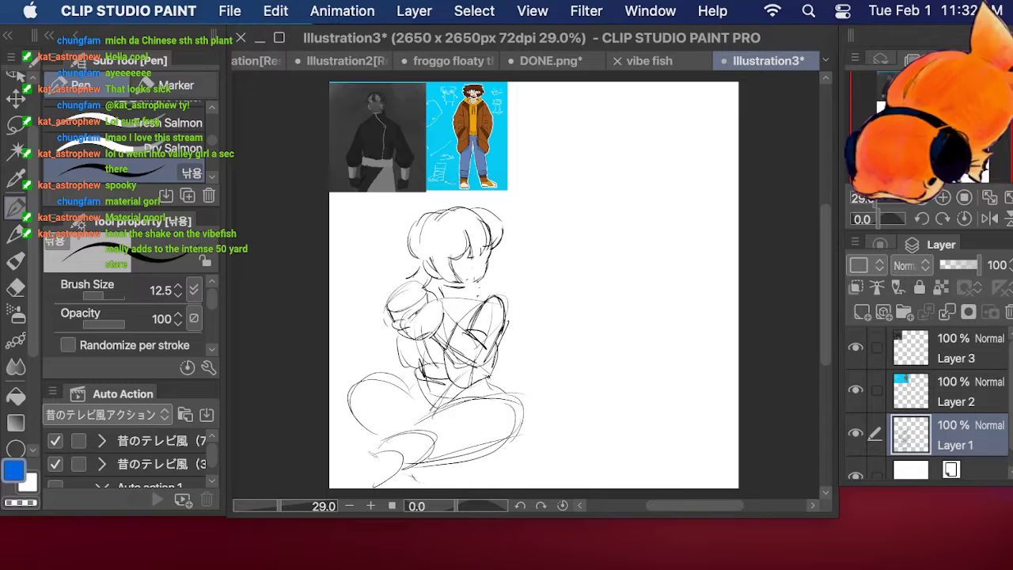
{"action": "left_click_drag", "start_coordinate": [380, 447], "coordinate": [368, 464]}
{"action": "mouse_move", "coordinate": [375, 458]}
{"action": "left_mouse_down"}
{"action": "mouse_move", "coordinate": [356, 486]}
{"action": "mouse_move", "coordinate": [452, 473]}
{"action": "left_mouse_up"}
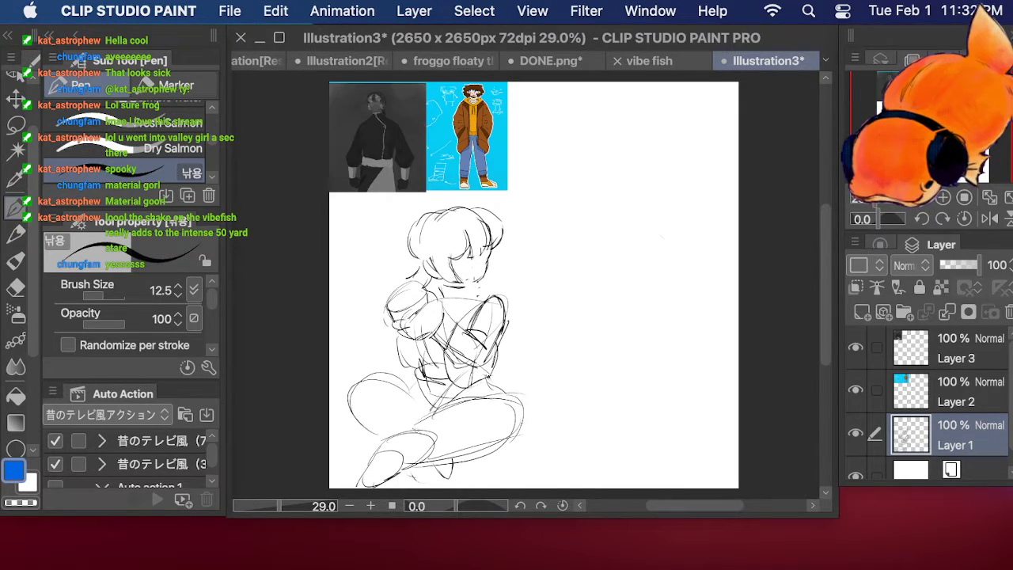
{"action": "mouse_move", "coordinate": [427, 421]}
{"action": "left_mouse_down"}
{"action": "mouse_move", "coordinate": [423, 467]}
{"action": "mouse_move", "coordinate": [443, 463]}
{"action": "mouse_move", "coordinate": [434, 467]}
{"action": "mouse_move", "coordinate": [466, 476]}
{"action": "left_mouse_up"}
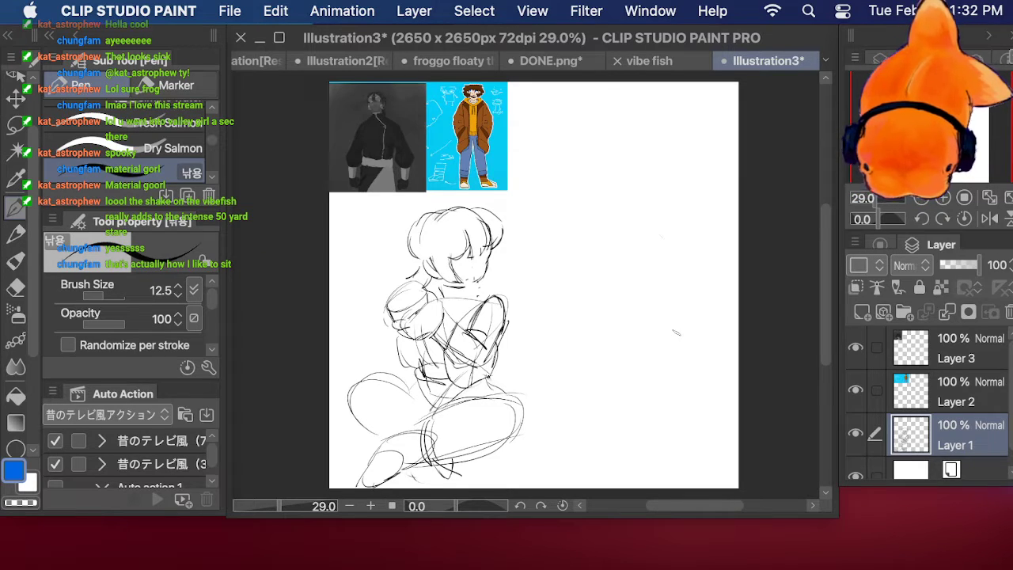
Step: Close the underside of the front thigh and reinforce the outer contours of both thighs with darker strokes
{"action": "left_click_drag", "start_coordinate": [459, 475], "coordinate": [500, 446]}
{"action": "left_click_drag", "start_coordinate": [483, 467], "coordinate": [524, 428]}
{"action": "left_click_drag", "start_coordinate": [517, 434], "coordinate": [504, 448]}
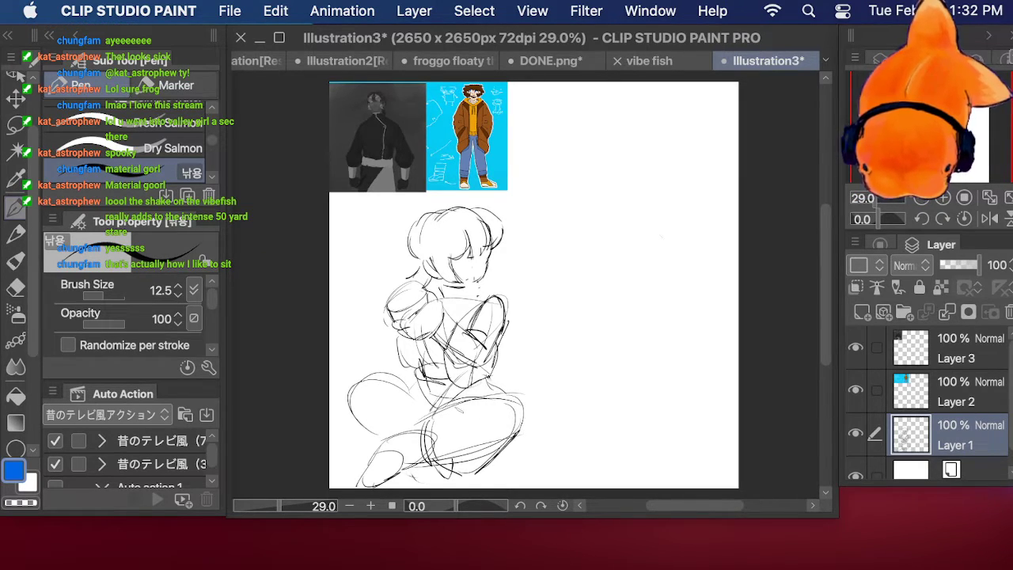
{"action": "mouse_move", "coordinate": [490, 392]}
{"action": "left_mouse_down"}
{"action": "mouse_move", "coordinate": [431, 415]}
{"action": "mouse_move", "coordinate": [506, 397]}
{"action": "mouse_move", "coordinate": [515, 437]}
{"action": "left_mouse_up"}
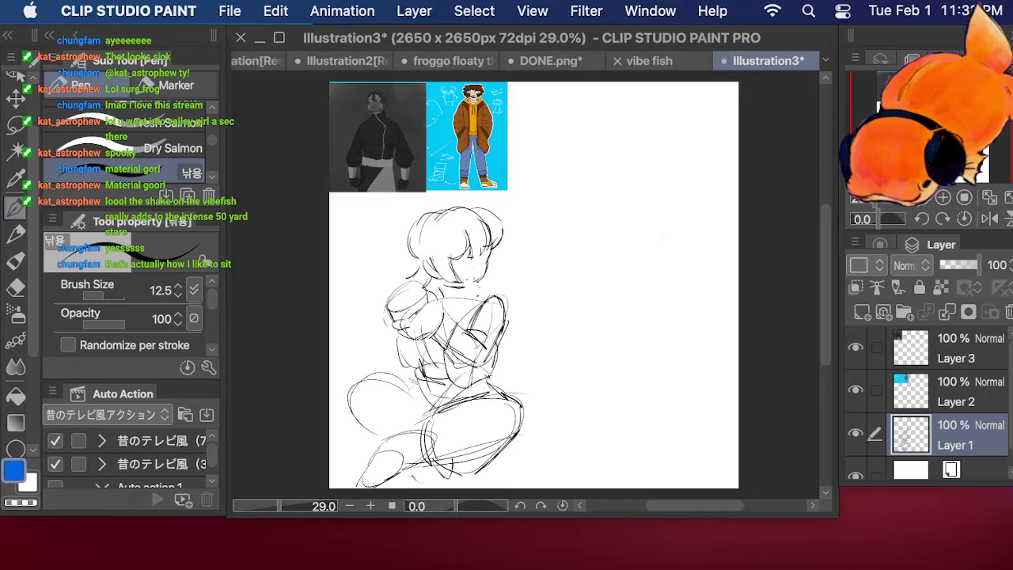
{"action": "mouse_move", "coordinate": [415, 384]}
{"action": "left_mouse_down"}
{"action": "mouse_move", "coordinate": [373, 377]}
{"action": "mouse_move", "coordinate": [349, 406]}
{"action": "left_mouse_up"}
{"action": "left_click_drag", "start_coordinate": [396, 390], "coordinate": [423, 405]}
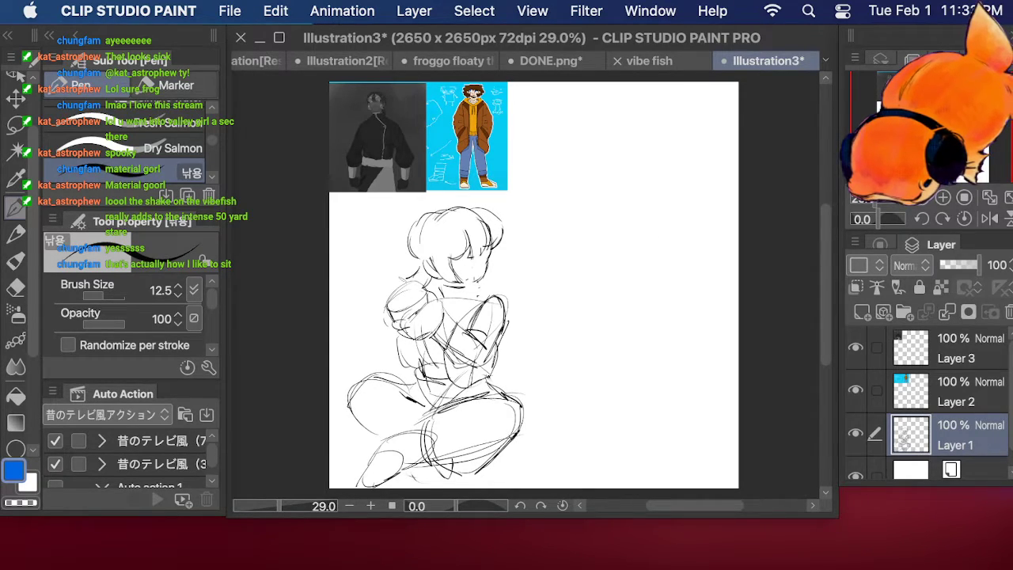
Step: Draw spread fingers with round tips on the raised hand, and add drooping eyes and a mouth to the face
{"action": "mouse_move", "coordinate": [405, 296]}
{"action": "left_mouse_down"}
{"action": "mouse_move", "coordinate": [413, 265]}
{"action": "mouse_move", "coordinate": [424, 264]}
{"action": "mouse_move", "coordinate": [415, 274]}
{"action": "left_mouse_up"}
{"action": "mouse_move", "coordinate": [402, 282]}
{"action": "left_mouse_down"}
{"action": "mouse_move", "coordinate": [391, 299]}
{"action": "mouse_move", "coordinate": [374, 297]}
{"action": "mouse_move", "coordinate": [370, 320]}
{"action": "left_mouse_up"}
{"action": "left_click_drag", "start_coordinate": [395, 308], "coordinate": [380, 328]}
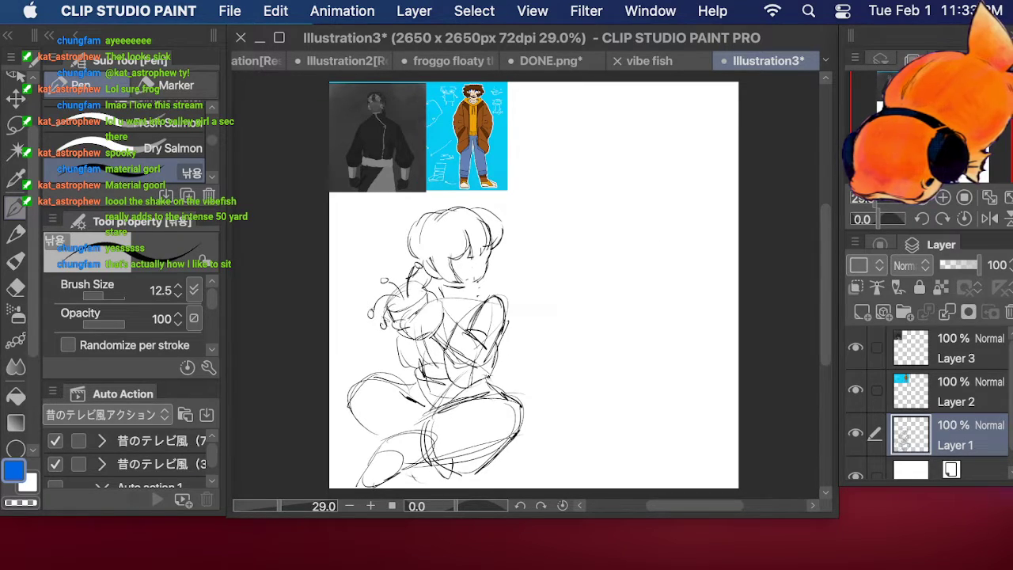
{"action": "left_click_drag", "start_coordinate": [413, 295], "coordinate": [401, 319]}
{"action": "left_click_drag", "start_coordinate": [407, 313], "coordinate": [396, 321]}
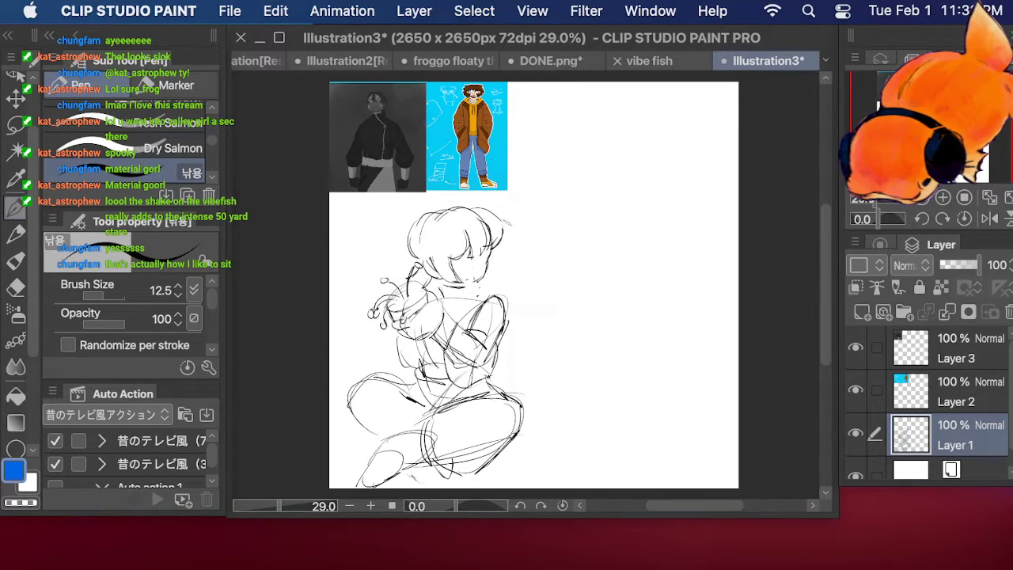
{"action": "left_click_drag", "start_coordinate": [486, 254], "coordinate": [468, 264]}
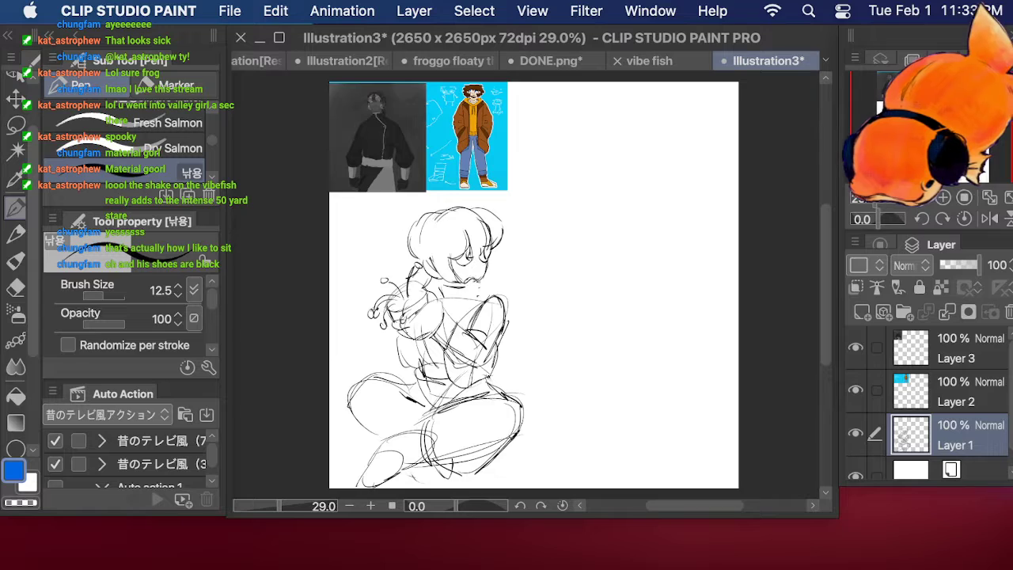
{"action": "mouse_move", "coordinate": [479, 273]}
{"action": "left_mouse_down"}
{"action": "mouse_move", "coordinate": [469, 282]}
{"action": "mouse_move", "coordinate": [483, 283]}
{"action": "left_mouse_up"}
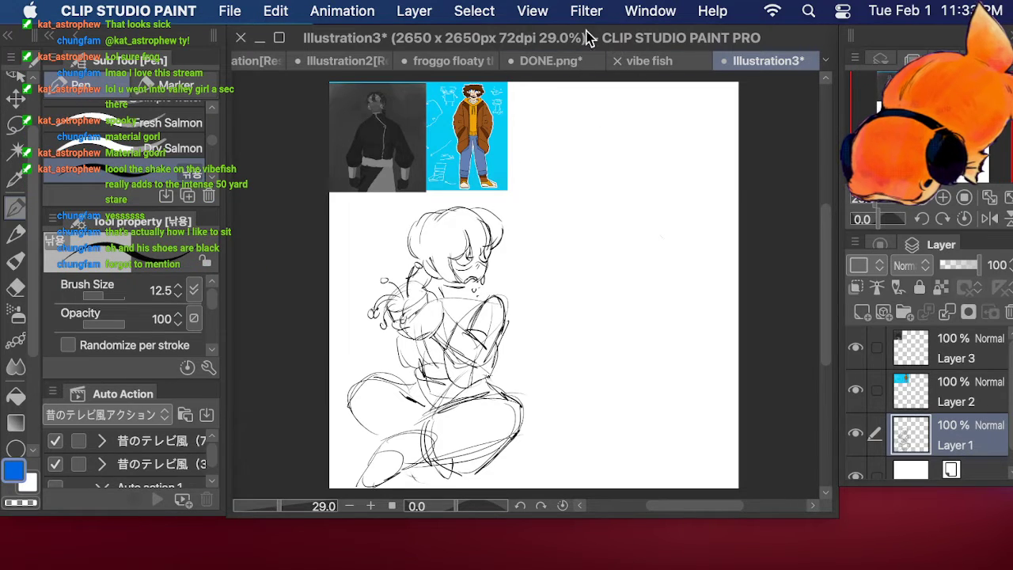
Step: Lasso the whole seated figure, scale it down slightly, place it near the canvas's left edge, and deselect it
{"action": "left_click", "coordinate": [16, 125]}
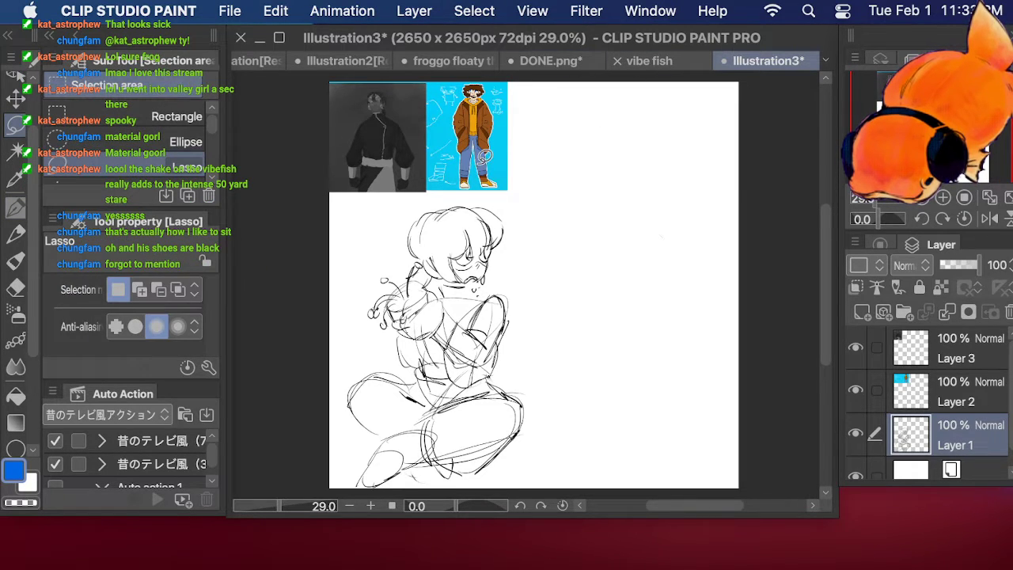
{"action": "mouse_move", "coordinate": [510, 194]}
{"action": "left_mouse_down"}
{"action": "mouse_move", "coordinate": [594, 444]}
{"action": "mouse_move", "coordinate": [393, 499]}
{"action": "mouse_move", "coordinate": [332, 301]}
{"action": "mouse_move", "coordinate": [412, 135]}
{"action": "left_mouse_up"}
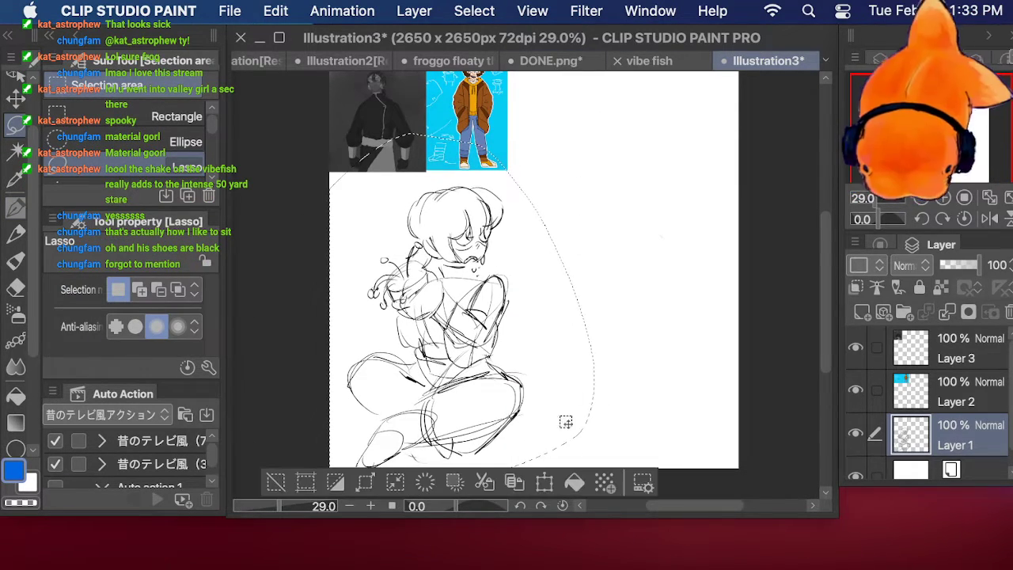
{"action": "key", "text": "ctrl+t"}
{"action": "left_click_drag", "start_coordinate": [595, 133], "coordinate": [543, 201]}
{"action": "mouse_move", "coordinate": [440, 301]}
{"action": "left_mouse_down"}
{"action": "mouse_move", "coordinate": [434, 266]}
{"action": "mouse_move", "coordinate": [461, 239]}
{"action": "left_mouse_up"}
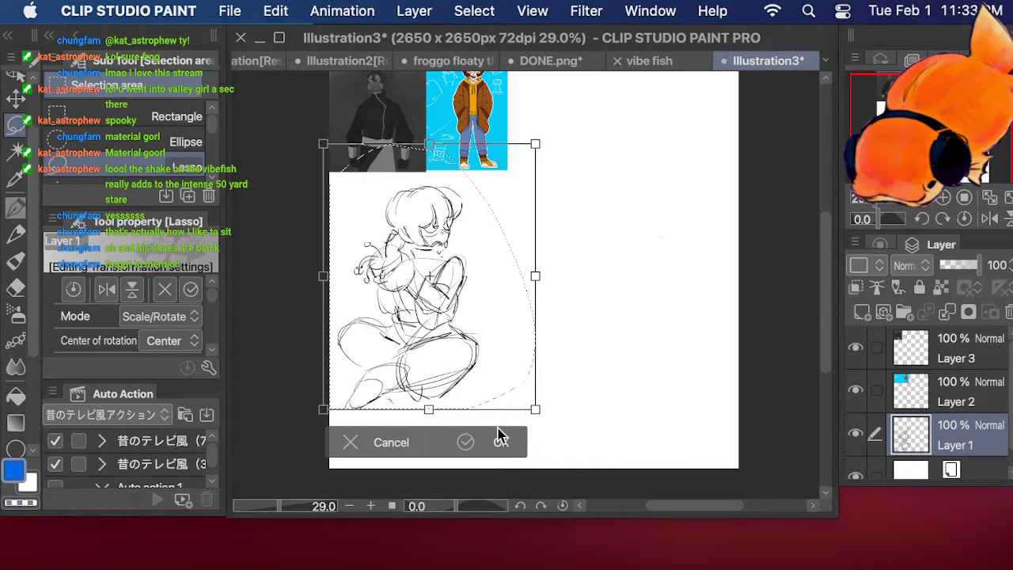
{"action": "left_click", "coordinate": [502, 440]}
{"action": "left_click", "coordinate": [635, 306]}
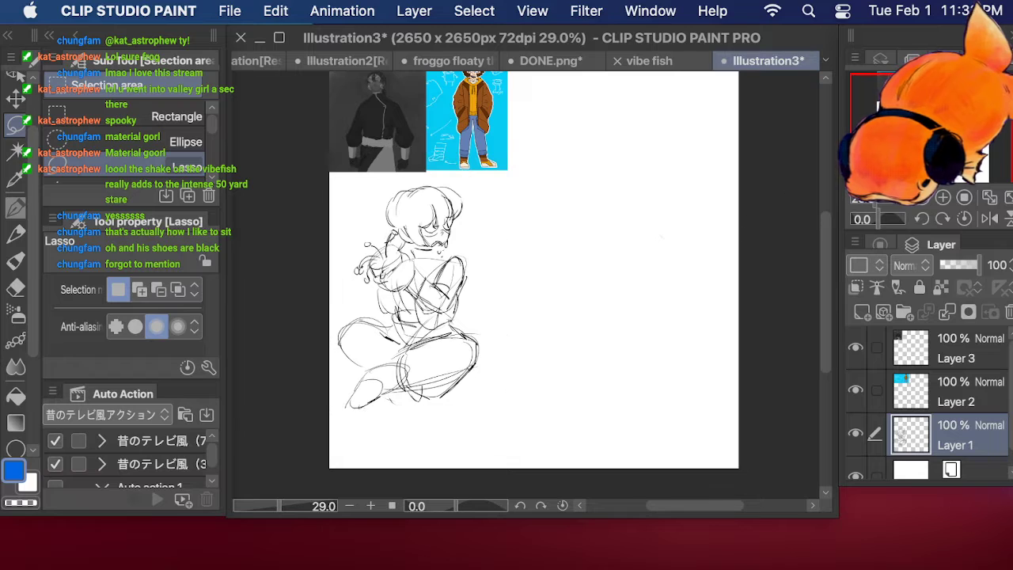
Step: Change the canvas size to 3492 x 2308 px by extending the right edge and cropping the bottom
{"action": "mouse_move", "coordinate": [948, 129]}
{"action": "left_mouse_down"}
{"action": "mouse_move", "coordinate": [967, 125]}
{"action": "mouse_move", "coordinate": [953, 127]}
{"action": "left_mouse_up"}
{"action": "left_click", "coordinate": [277, 12]}
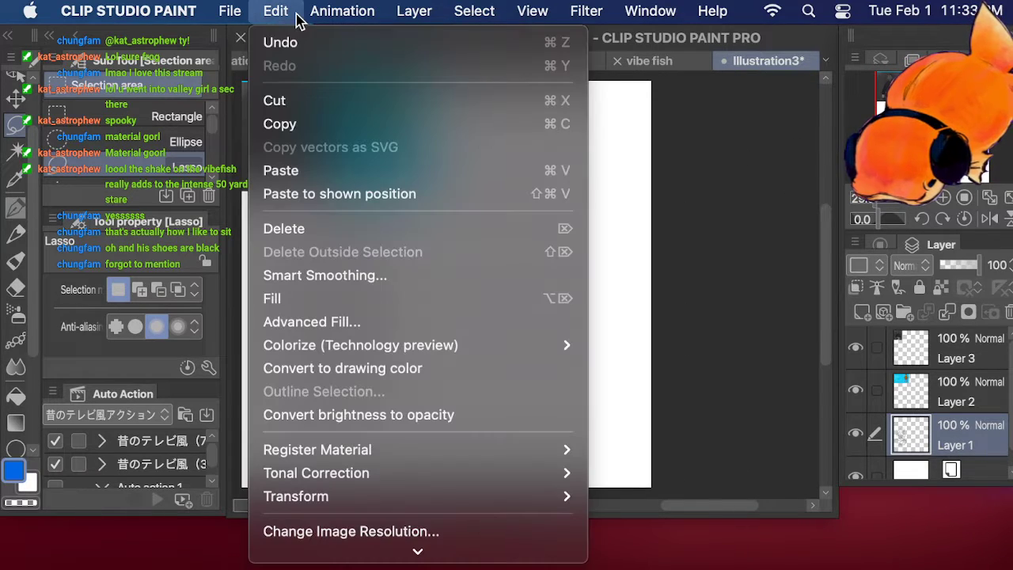
{"action": "left_click", "coordinate": [415, 439]}
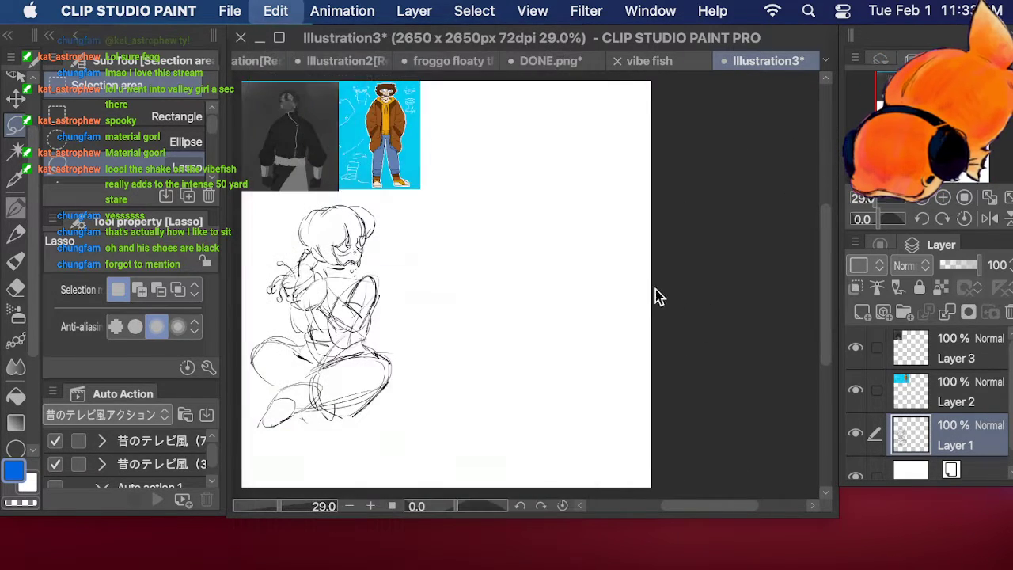
{"action": "left_click_drag", "start_coordinate": [652, 284], "coordinate": [781, 285]}
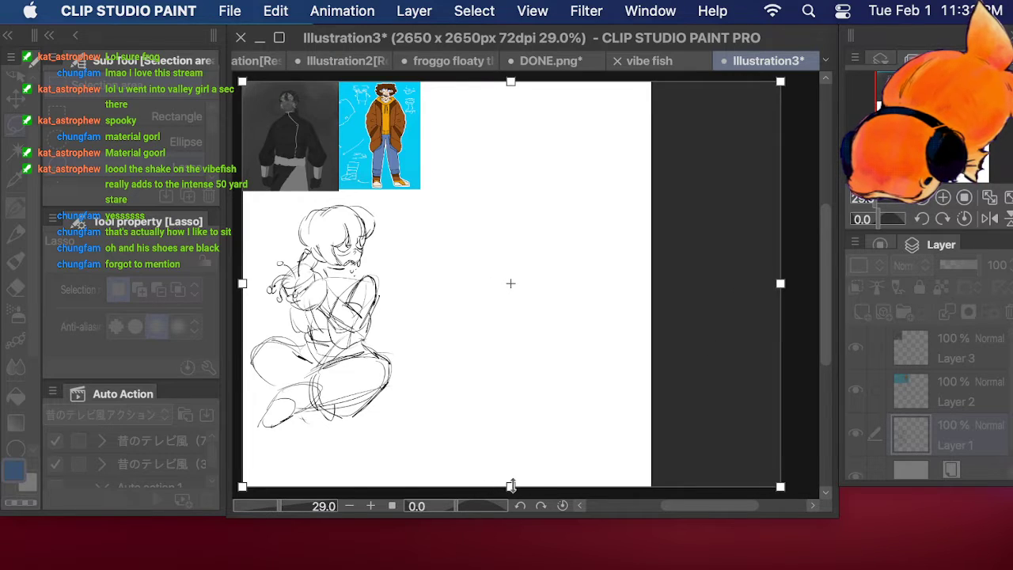
{"action": "left_click_drag", "start_coordinate": [510, 486], "coordinate": [511, 434]}
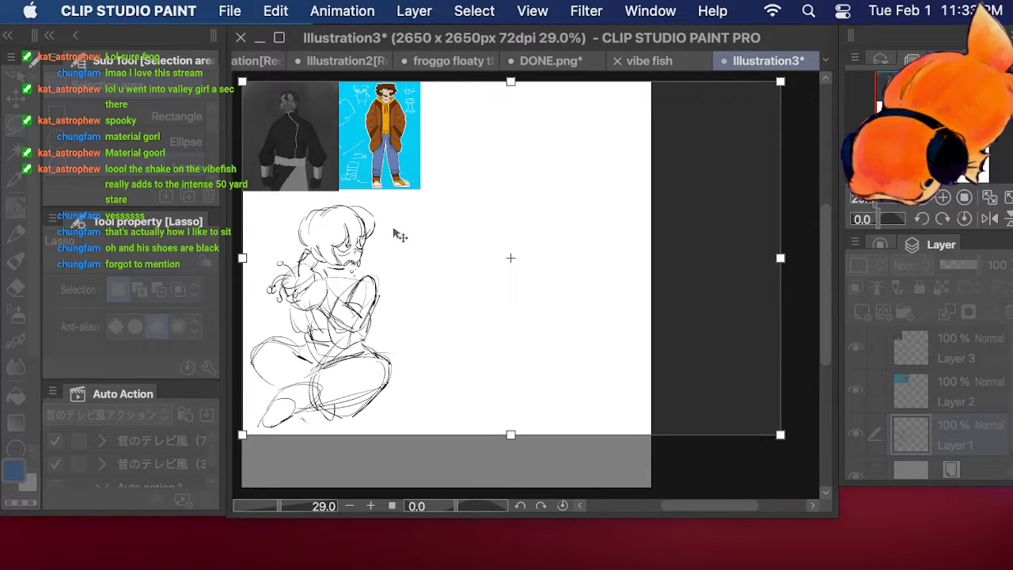
{"action": "key", "text": "Return"}
Step: Redraw the front foot's outline with the pen and add small round details across its top
{"action": "left_click", "coordinate": [13, 211]}
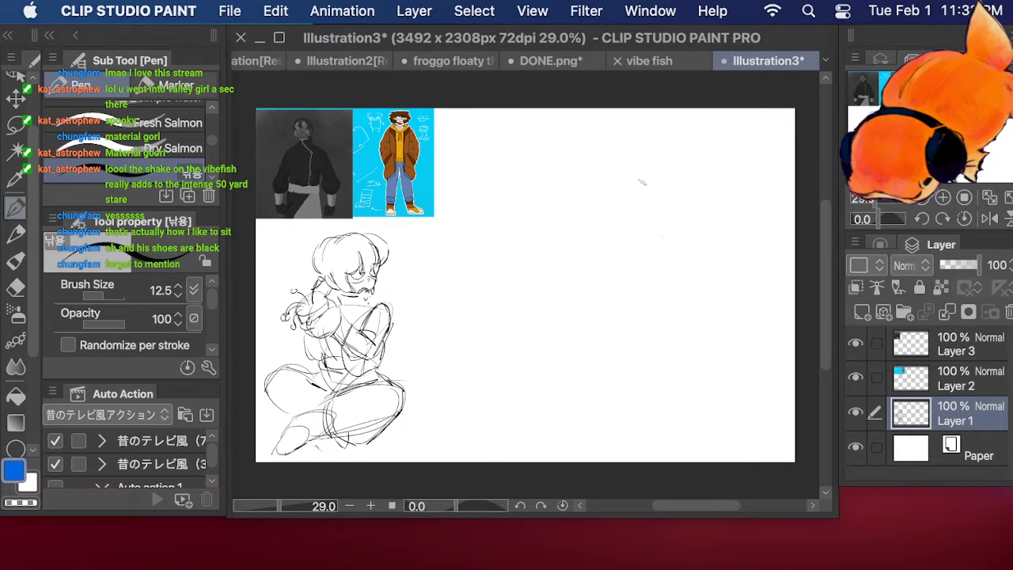
{"action": "scroll", "coordinate": [664, 206], "scroll_direction": "down", "scroll_amount": 2}
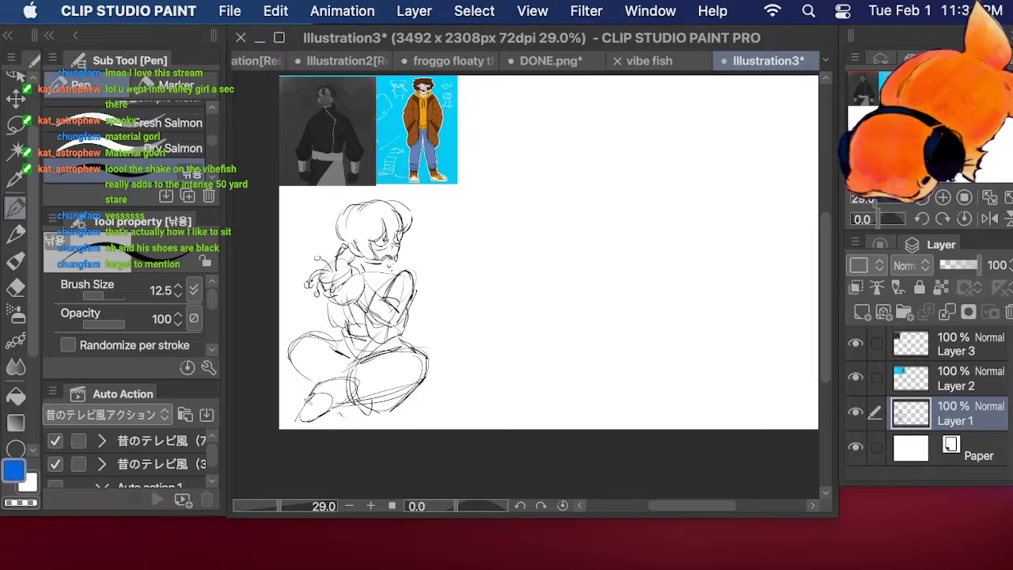
{"action": "mouse_move", "coordinate": [301, 407]}
{"action": "left_mouse_down"}
{"action": "mouse_move", "coordinate": [348, 402]}
{"action": "mouse_move", "coordinate": [358, 367]}
{"action": "mouse_move", "coordinate": [330, 393]}
{"action": "mouse_move", "coordinate": [325, 415]}
{"action": "mouse_move", "coordinate": [319, 397]}
{"action": "left_mouse_up"}
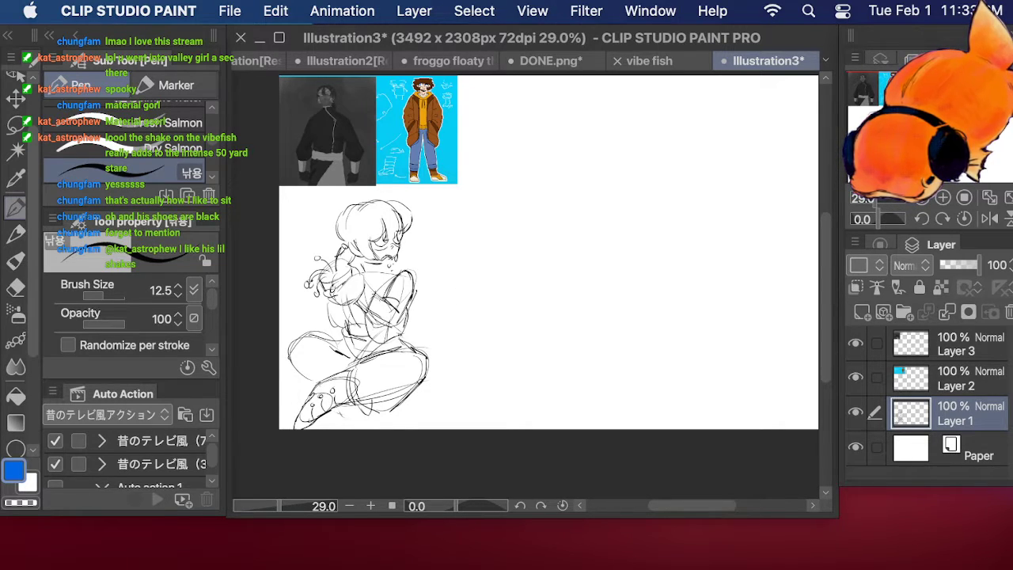
Step: Fill the bent front arm with dense black hatching and undo the last hatching strokes
{"action": "mouse_move", "coordinate": [362, 323]}
{"action": "left_mouse_down"}
{"action": "mouse_move", "coordinate": [381, 342]}
{"action": "mouse_move", "coordinate": [391, 337]}
{"action": "left_mouse_up"}
{"action": "mouse_move", "coordinate": [376, 304]}
{"action": "left_mouse_down"}
{"action": "mouse_move", "coordinate": [396, 313]}
{"action": "mouse_move", "coordinate": [388, 298]}
{"action": "mouse_move", "coordinate": [408, 311]}
{"action": "left_mouse_up"}
{"action": "mouse_move", "coordinate": [391, 275]}
{"action": "left_mouse_down"}
{"action": "mouse_move", "coordinate": [411, 299]}
{"action": "mouse_move", "coordinate": [415, 290]}
{"action": "mouse_move", "coordinate": [402, 331]}
{"action": "left_mouse_up"}
{"action": "mouse_move", "coordinate": [369, 299]}
{"action": "left_mouse_down"}
{"action": "mouse_move", "coordinate": [379, 340]}
{"action": "mouse_move", "coordinate": [404, 339]}
{"action": "left_mouse_up"}
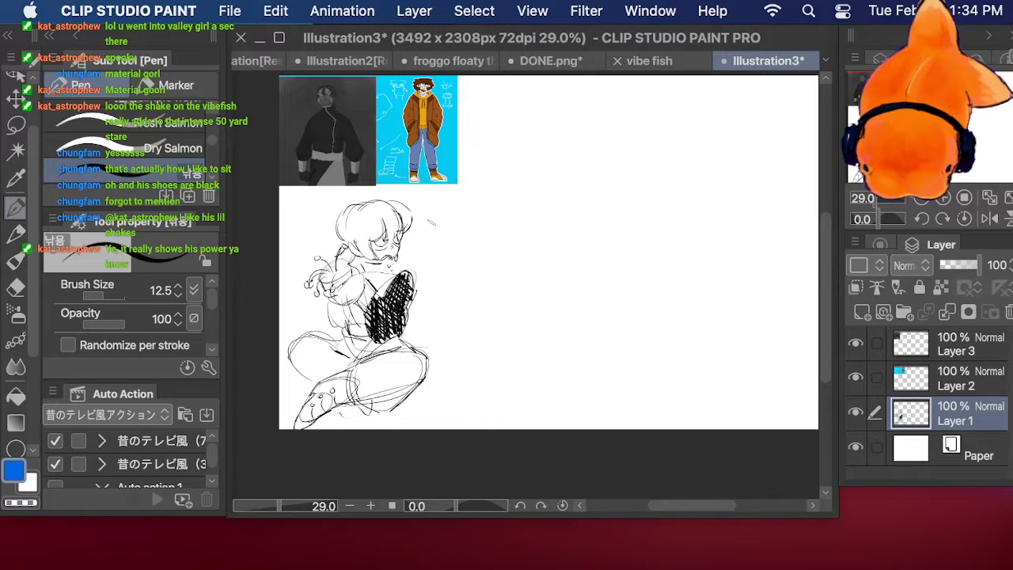
{"action": "key", "text": "super+z"}
{"action": "key", "text": "super+z"}
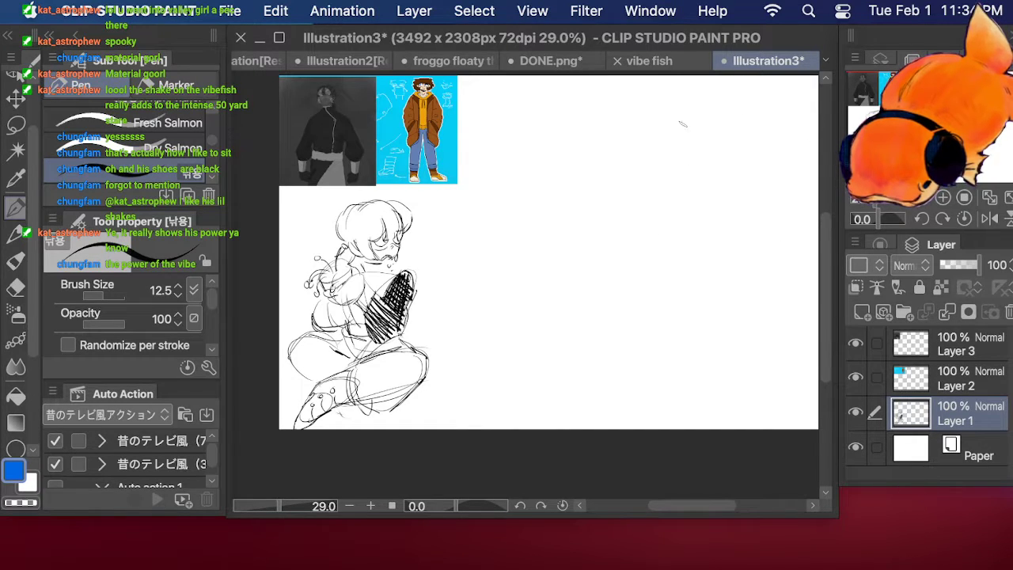
Step: Add a new layer above the seated figure's sketch and draw a rounded head outline in the upper-right empty area
{"action": "left_click", "coordinate": [861, 312]}
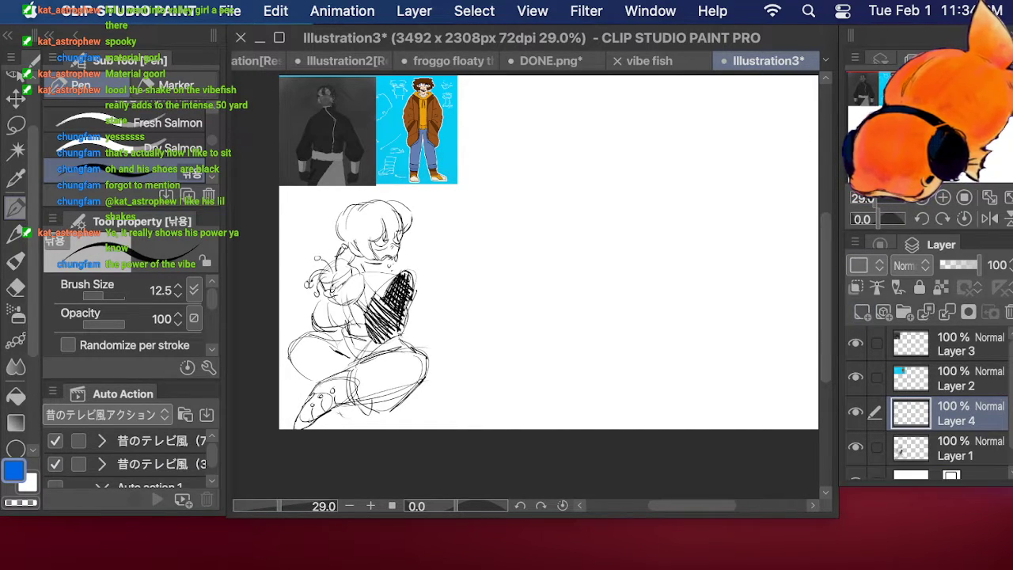
{"action": "left_click_drag", "start_coordinate": [694, 213], "coordinate": [645, 253]}
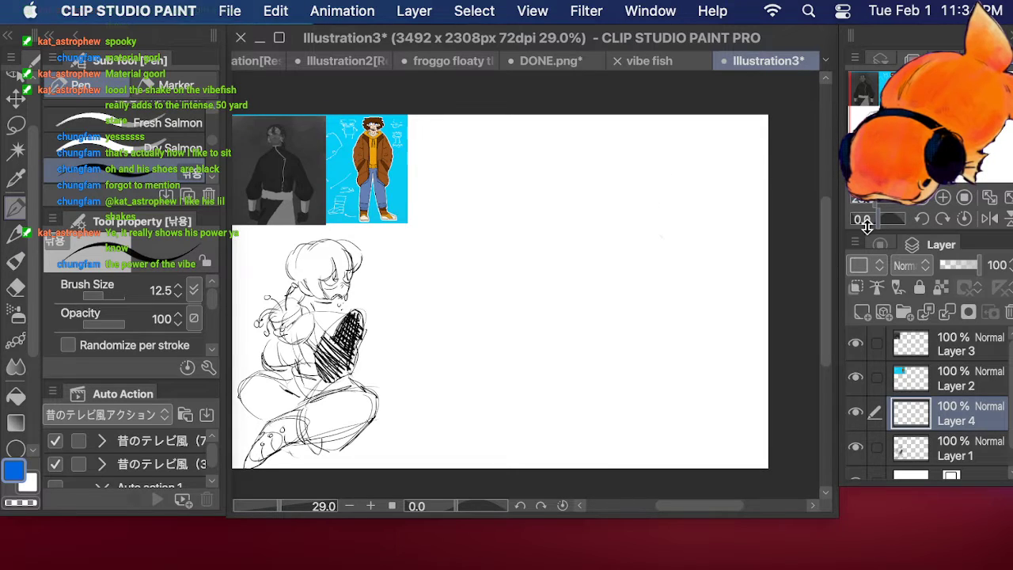
{"action": "left_click_drag", "start_coordinate": [875, 199], "coordinate": [876, 199]}
{"action": "left_click_drag", "start_coordinate": [962, 138], "coordinate": [976, 141]}
{"action": "mouse_move", "coordinate": [552, 107]}
{"action": "left_mouse_down"}
{"action": "mouse_move", "coordinate": [546, 165]}
{"action": "mouse_move", "coordinate": [586, 101]}
{"action": "mouse_move", "coordinate": [603, 171]}
{"action": "mouse_move", "coordinate": [584, 180]}
{"action": "mouse_move", "coordinate": [553, 171]}
{"action": "mouse_move", "coordinate": [576, 180]}
{"action": "mouse_move", "coordinate": [602, 163]}
{"action": "mouse_move", "coordinate": [594, 173]}
{"action": "left_mouse_up"}
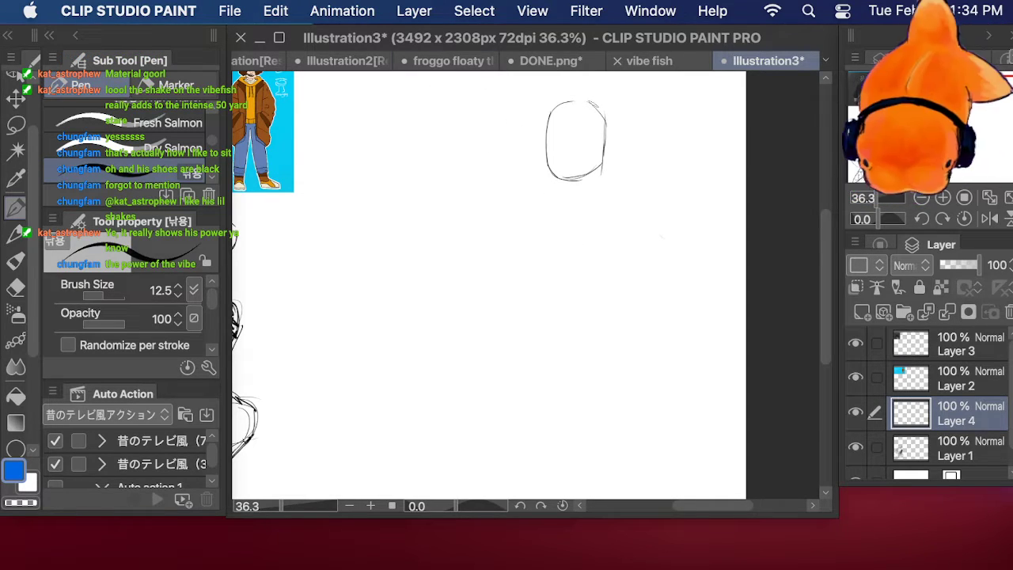
Step: Sketch two animal ears, bangs and spiky side hair around the new head outline
{"action": "mouse_move", "coordinate": [586, 93]}
{"action": "left_mouse_down"}
{"action": "mouse_move", "coordinate": [619, 98]}
{"action": "mouse_move", "coordinate": [606, 115]}
{"action": "left_mouse_up"}
{"action": "mouse_move", "coordinate": [544, 82]}
{"action": "left_mouse_down"}
{"action": "mouse_move", "coordinate": [535, 92]}
{"action": "mouse_move", "coordinate": [542, 109]}
{"action": "mouse_move", "coordinate": [564, 98]}
{"action": "mouse_move", "coordinate": [557, 127]}
{"action": "mouse_move", "coordinate": [569, 136]}
{"action": "mouse_move", "coordinate": [596, 125]}
{"action": "mouse_move", "coordinate": [615, 153]}
{"action": "mouse_move", "coordinate": [590, 159]}
{"action": "mouse_move", "coordinate": [593, 176]}
{"action": "left_mouse_up"}
{"action": "mouse_move", "coordinate": [623, 115]}
{"action": "left_mouse_down"}
{"action": "mouse_move", "coordinate": [643, 155]}
{"action": "mouse_move", "coordinate": [623, 171]}
{"action": "left_mouse_up"}
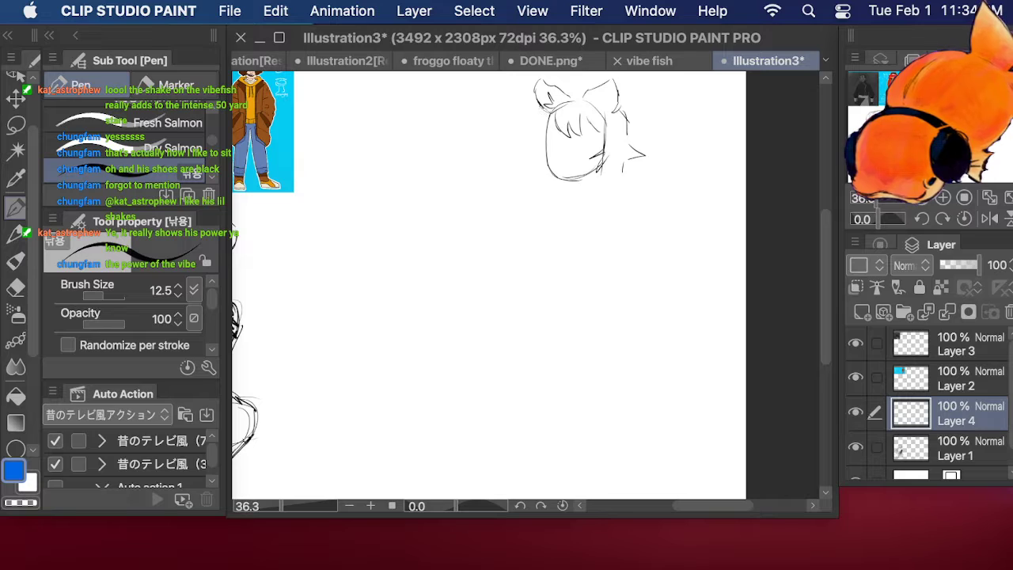
{"action": "mouse_move", "coordinate": [545, 108]}
{"action": "left_mouse_down"}
{"action": "mouse_move", "coordinate": [519, 147]}
{"action": "mouse_move", "coordinate": [533, 176]}
{"action": "left_mouse_up"}
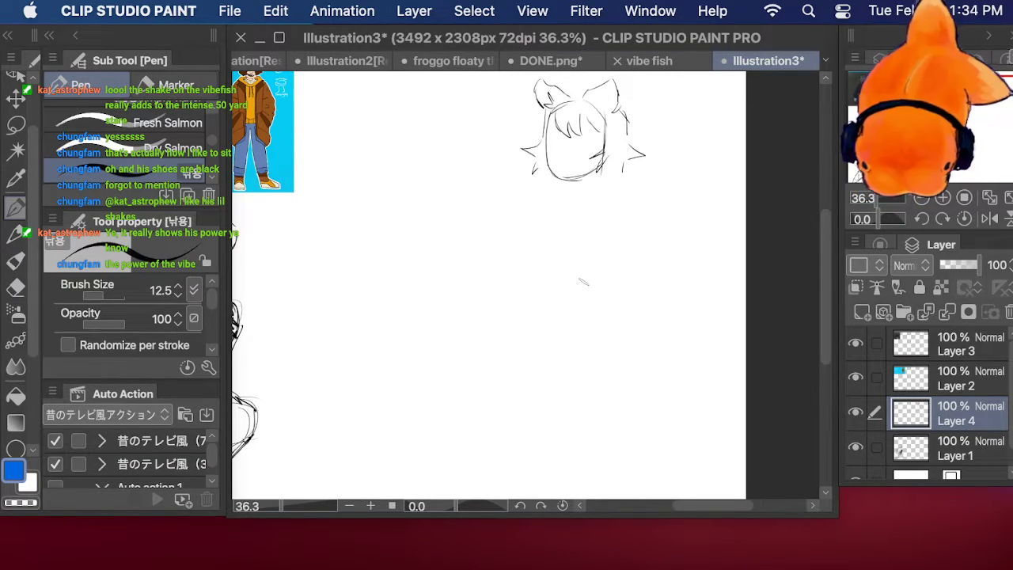
{"action": "key", "text": "Tab"}
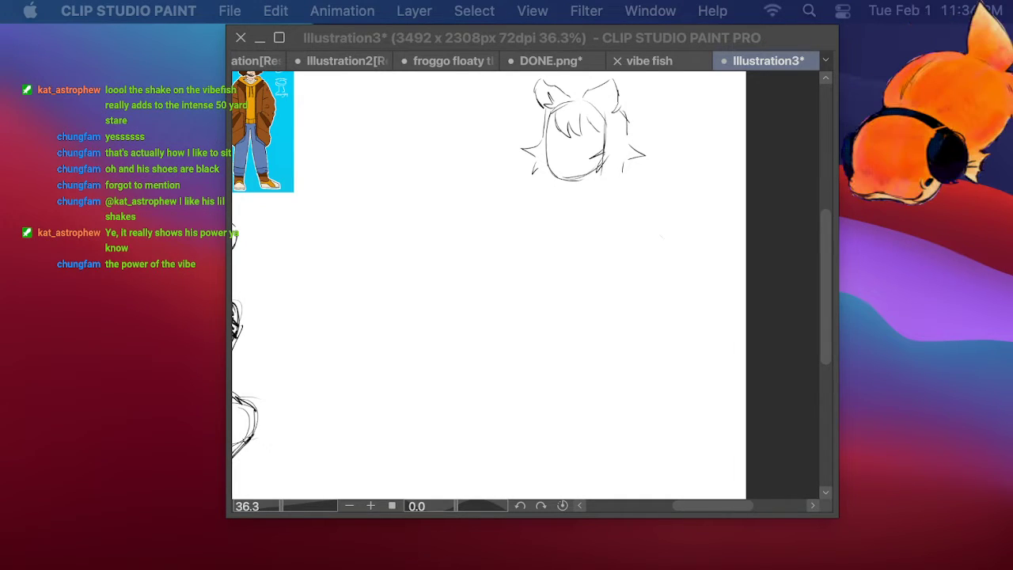
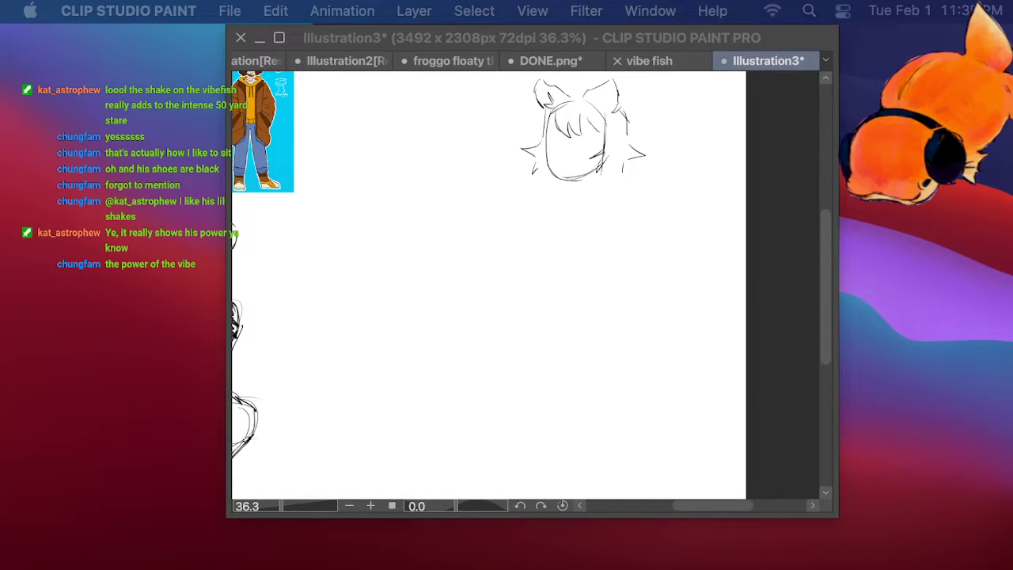
Step: Erase the animal ears and spiky side hair around the new head outline with the hard eraser
{"action": "key", "text": "Tab"}
{"action": "left_click", "coordinate": [16, 290]}
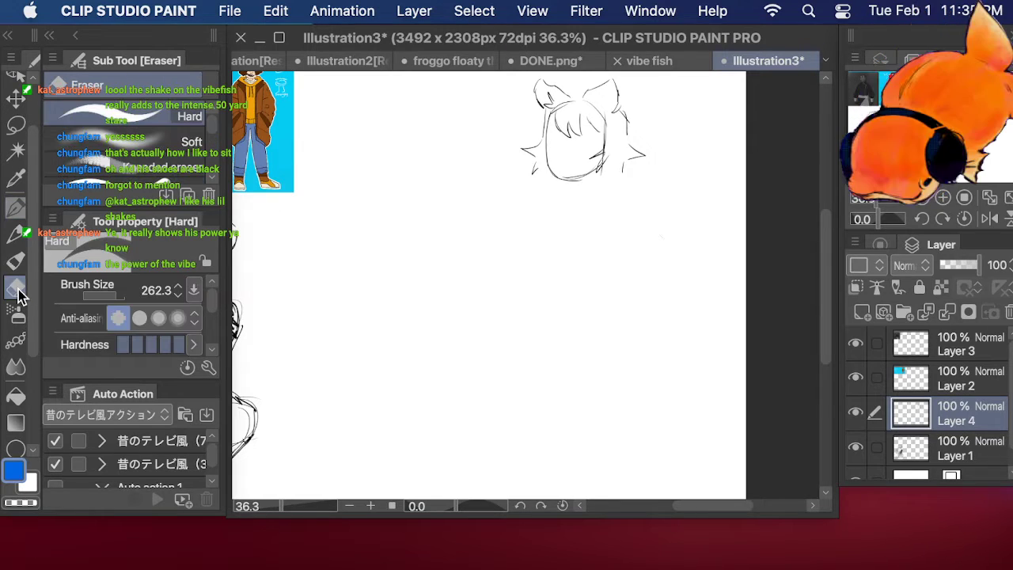
{"action": "mouse_move", "coordinate": [607, 140]}
{"action": "left_mouse_down"}
{"action": "mouse_move", "coordinate": [629, 123]}
{"action": "mouse_move", "coordinate": [590, 89]}
{"action": "mouse_move", "coordinate": [518, 107]}
{"action": "mouse_move", "coordinate": [524, 177]}
{"action": "mouse_move", "coordinate": [678, 177]}
{"action": "mouse_move", "coordinate": [518, 230]}
{"action": "left_mouse_up"}
Step: Lasso the remaining head sketch, rotate it clockwise so the face tilts, and clear the selection
{"action": "left_click", "coordinate": [15, 124]}
{"action": "left_click", "coordinate": [662, 281]}
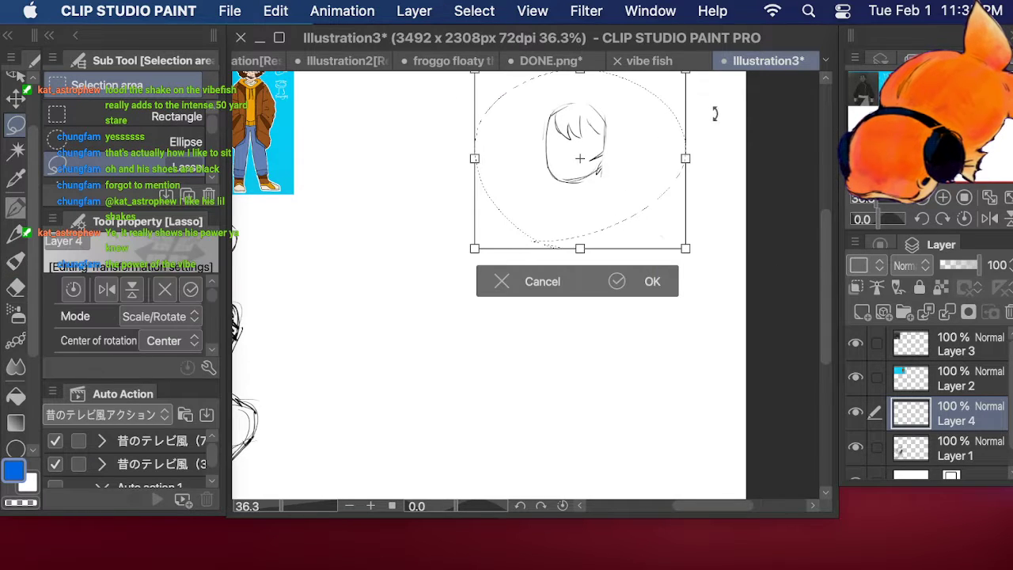
{"action": "mouse_move", "coordinate": [731, 100]}
{"action": "left_mouse_down"}
{"action": "mouse_move", "coordinate": [683, 250]}
{"action": "mouse_move", "coordinate": [708, 248]}
{"action": "mouse_move", "coordinate": [711, 188]}
{"action": "left_mouse_up"}
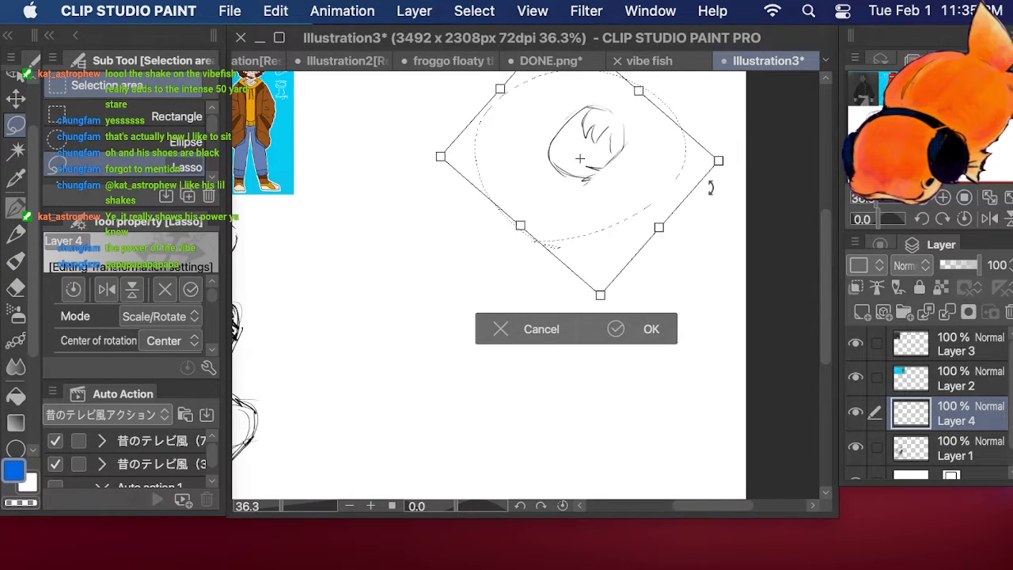
{"action": "left_click", "coordinate": [652, 328]}
{"action": "key", "text": "ctrl+d"}
Step: Try a rounded mouth curve inside the tilted head with the pen and undo the strokes
{"action": "left_click", "coordinate": [16, 204]}
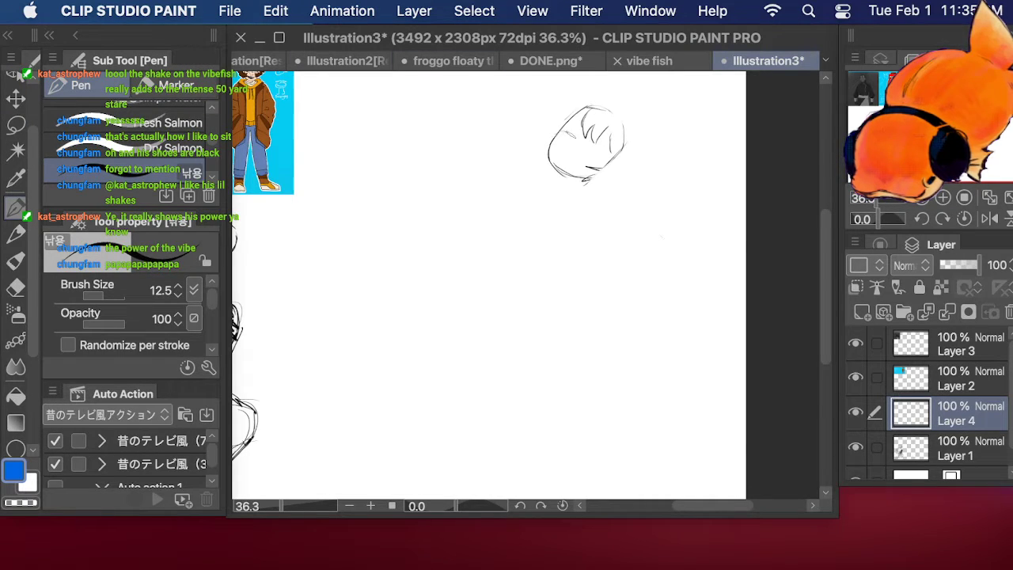
{"action": "mouse_move", "coordinate": [567, 134]}
{"action": "left_mouse_down"}
{"action": "mouse_move", "coordinate": [589, 166]}
{"action": "mouse_move", "coordinate": [554, 158]}
{"action": "mouse_move", "coordinate": [576, 174]}
{"action": "left_mouse_up"}
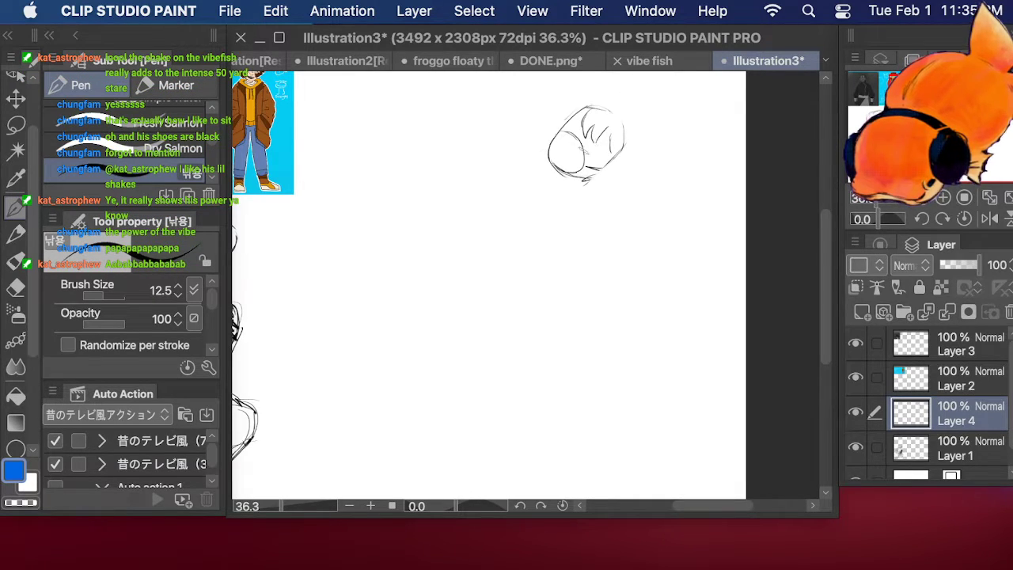
{"action": "key", "text": "super+z"}
{"action": "key", "text": "super+z"}
{"action": "key", "text": "super+z"}
{"action": "key", "text": "super+z"}
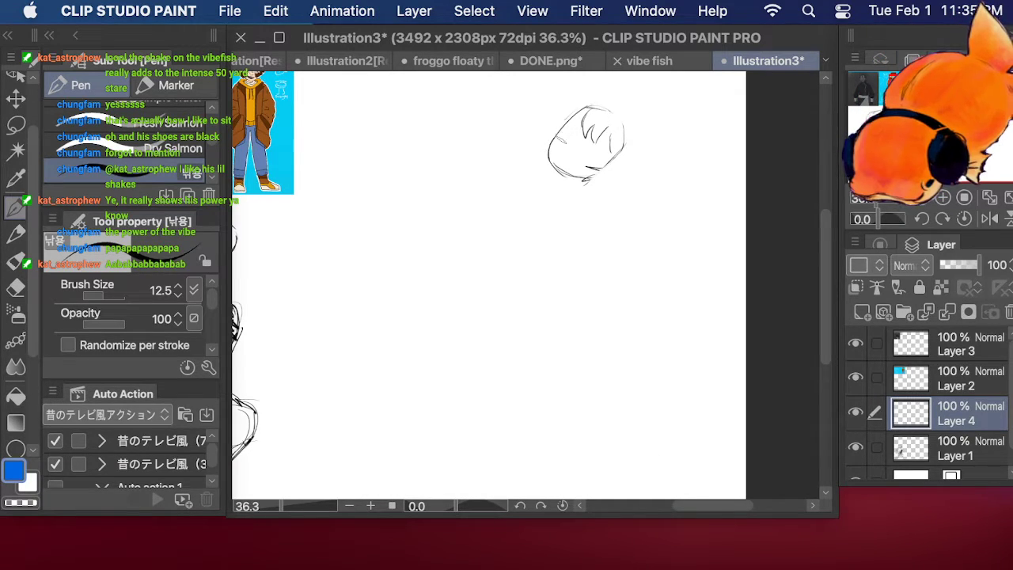
Step: Draw a curved open mouth on the tilted head and a small eared shape with a dark spot and looping outlines beside it
{"action": "mouse_move", "coordinate": [568, 142]}
{"action": "left_mouse_down"}
{"action": "mouse_move", "coordinate": [606, 158]}
{"action": "mouse_move", "coordinate": [586, 163]}
{"action": "mouse_move", "coordinate": [602, 159]}
{"action": "left_mouse_up"}
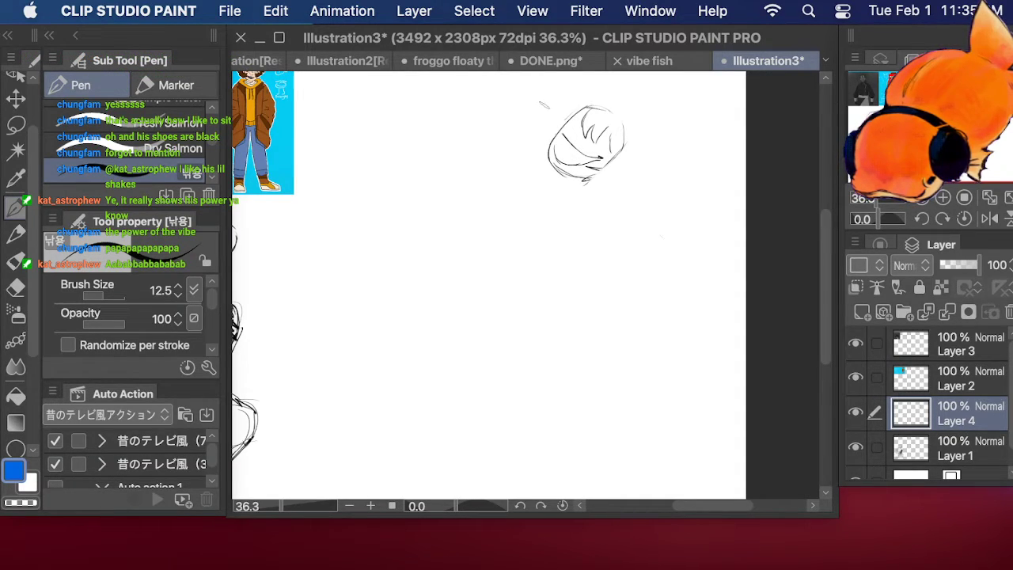
{"action": "mouse_move", "coordinate": [539, 103]}
{"action": "left_mouse_down"}
{"action": "mouse_move", "coordinate": [559, 121]}
{"action": "mouse_move", "coordinate": [548, 116]}
{"action": "mouse_move", "coordinate": [564, 89]}
{"action": "left_mouse_up"}
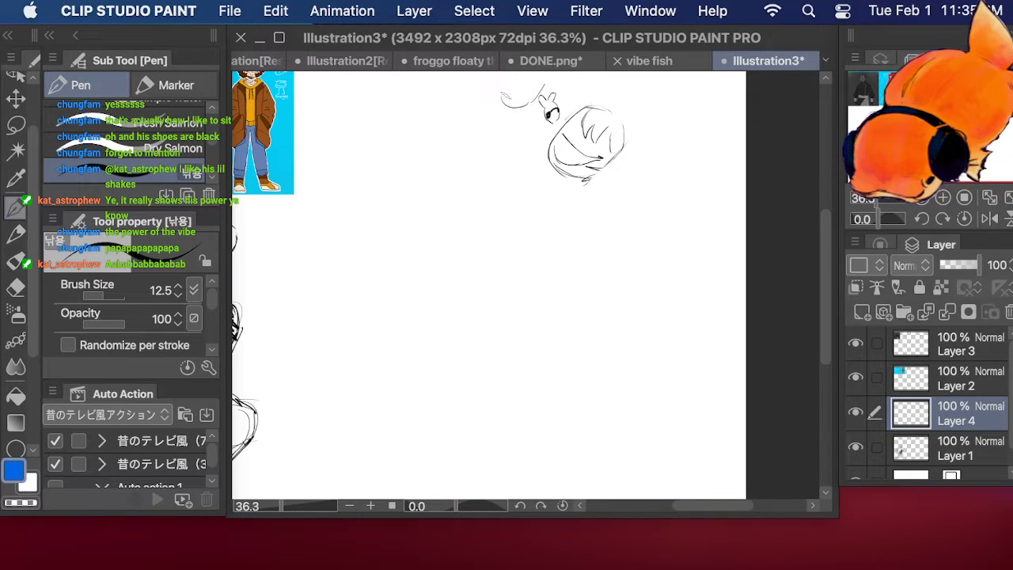
{"action": "left_click", "coordinate": [541, 63]}
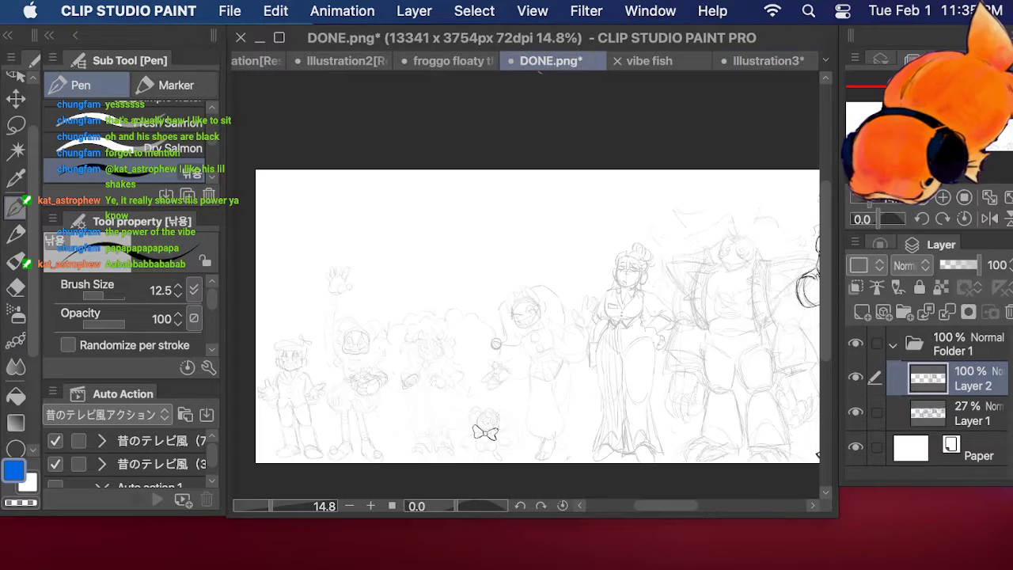
{"action": "left_click", "coordinate": [782, 61]}
{"action": "left_click_drag", "start_coordinate": [533, 62], "coordinate": [496, 96]}
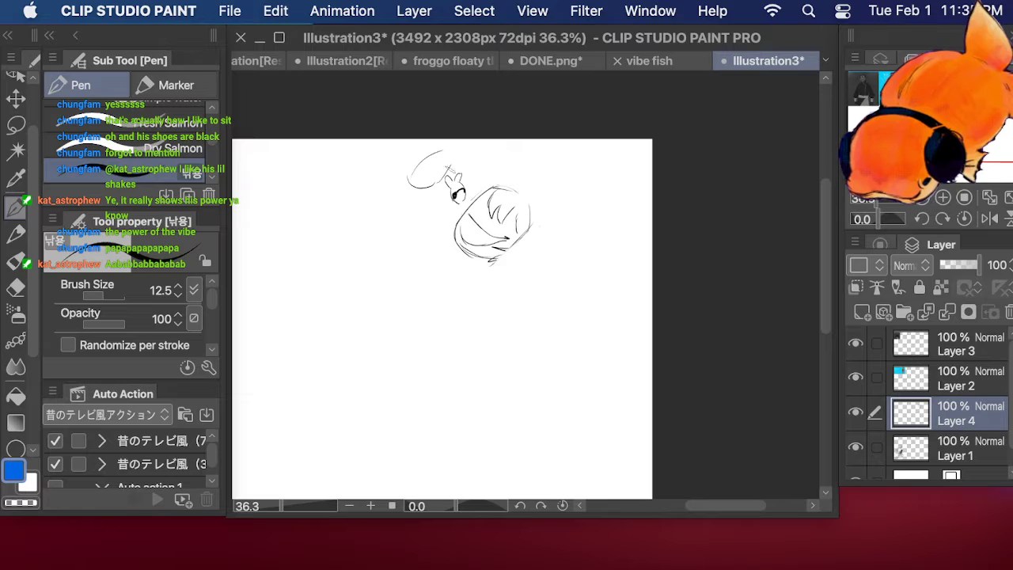
{"action": "mouse_move", "coordinate": [440, 163]}
{"action": "left_mouse_down"}
{"action": "mouse_move", "coordinate": [452, 184]}
{"action": "mouse_move", "coordinate": [464, 153]}
{"action": "mouse_move", "coordinate": [464, 187]}
{"action": "mouse_move", "coordinate": [429, 188]}
{"action": "mouse_move", "coordinate": [447, 197]}
{"action": "left_mouse_up"}
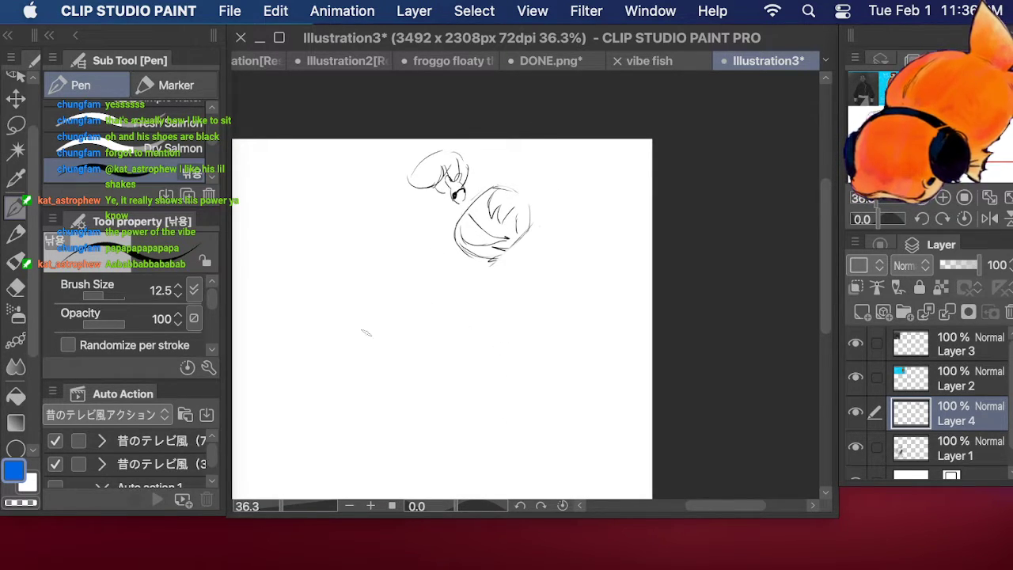
Step: Sketch a hand below the head with a rounded palm, one raised finger and a curved wrist line
{"action": "mouse_move", "coordinate": [370, 325]}
{"action": "left_mouse_down"}
{"action": "mouse_move", "coordinate": [373, 285]}
{"action": "mouse_move", "coordinate": [419, 294]}
{"action": "mouse_move", "coordinate": [380, 329]}
{"action": "mouse_move", "coordinate": [393, 243]}
{"action": "mouse_move", "coordinate": [404, 278]}
{"action": "left_mouse_up"}
{"action": "mouse_move", "coordinate": [390, 239]}
{"action": "left_mouse_down"}
{"action": "mouse_move", "coordinate": [386, 277]}
{"action": "mouse_move", "coordinate": [389, 247]}
{"action": "left_mouse_up"}
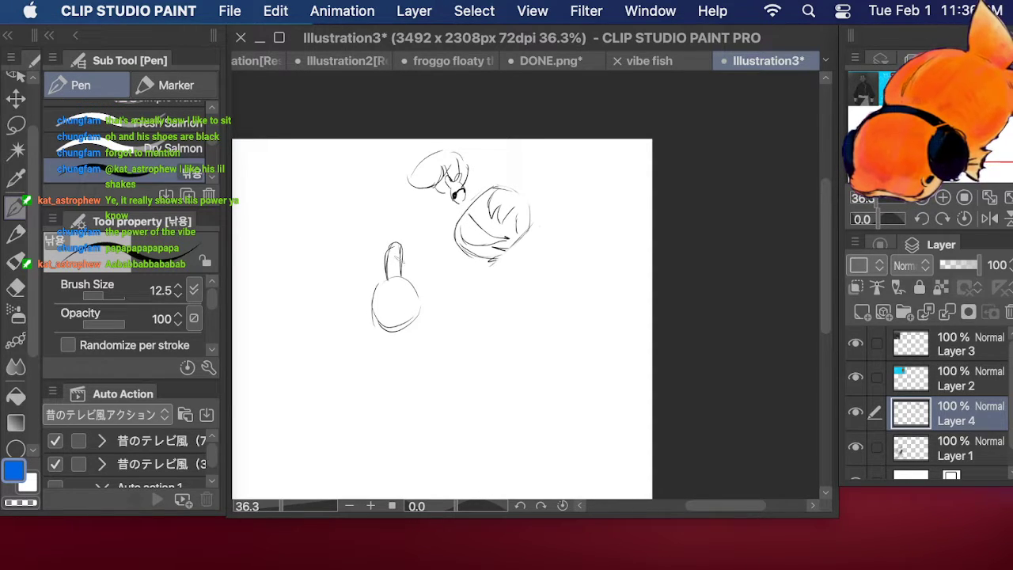
{"action": "mouse_move", "coordinate": [380, 284]}
{"action": "left_mouse_down"}
{"action": "mouse_move", "coordinate": [372, 304]}
{"action": "mouse_move", "coordinate": [415, 308]}
{"action": "left_mouse_up"}
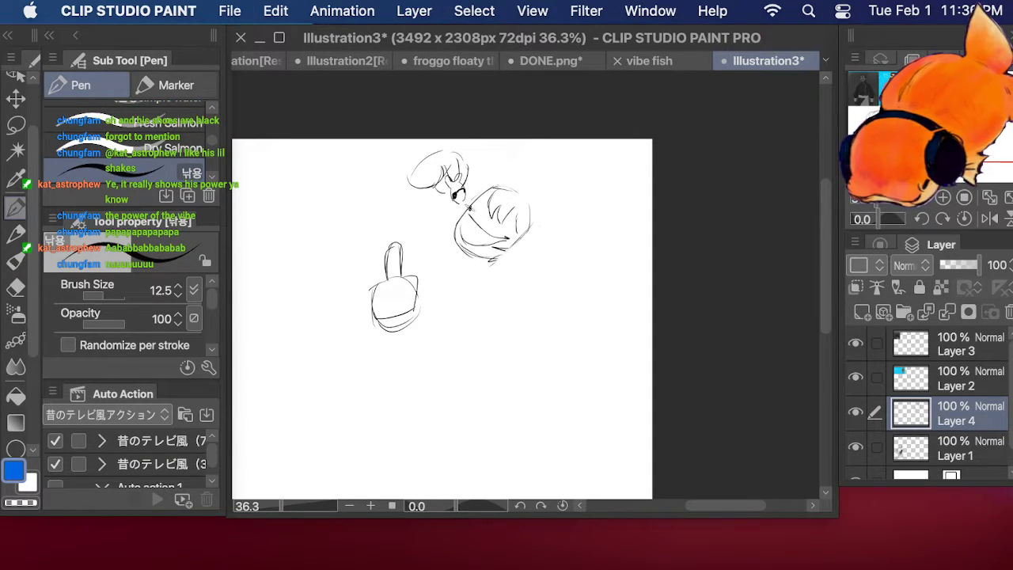
Step: Darken the mouth's outline and add thick brow strokes to the tilted face
{"action": "mouse_move", "coordinate": [479, 222]}
{"action": "left_mouse_down"}
{"action": "mouse_move", "coordinate": [507, 237]}
{"action": "mouse_move", "coordinate": [472, 244]}
{"action": "mouse_move", "coordinate": [507, 238]}
{"action": "left_mouse_up"}
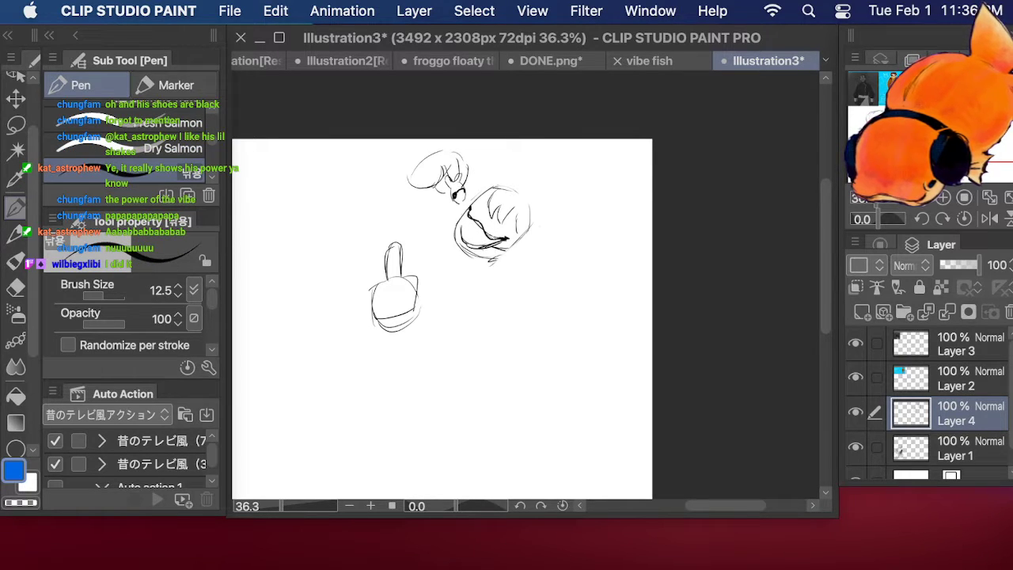
{"action": "left_click_drag", "start_coordinate": [492, 193], "coordinate": [497, 209]}
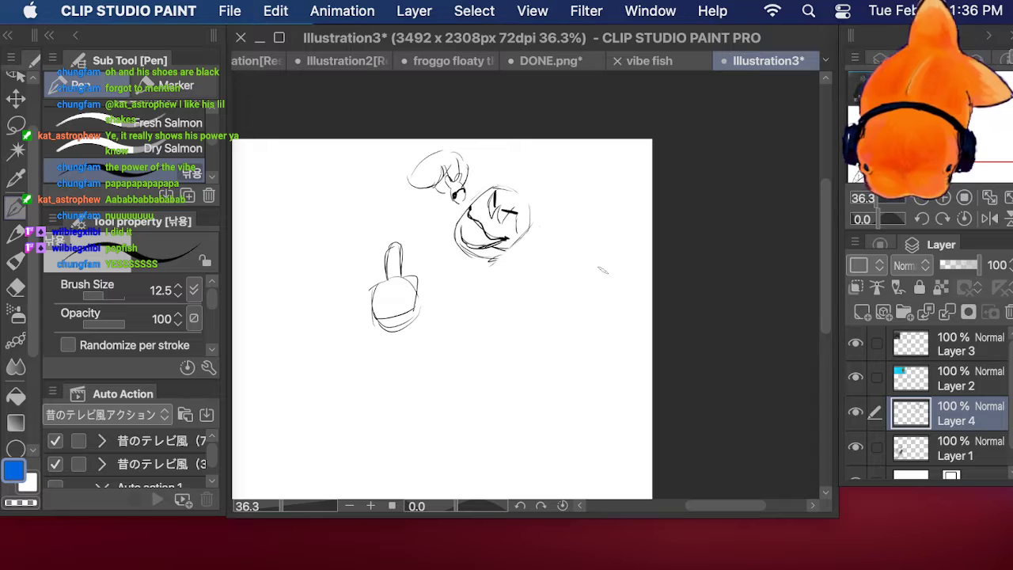
{"action": "key", "text": "Tab"}
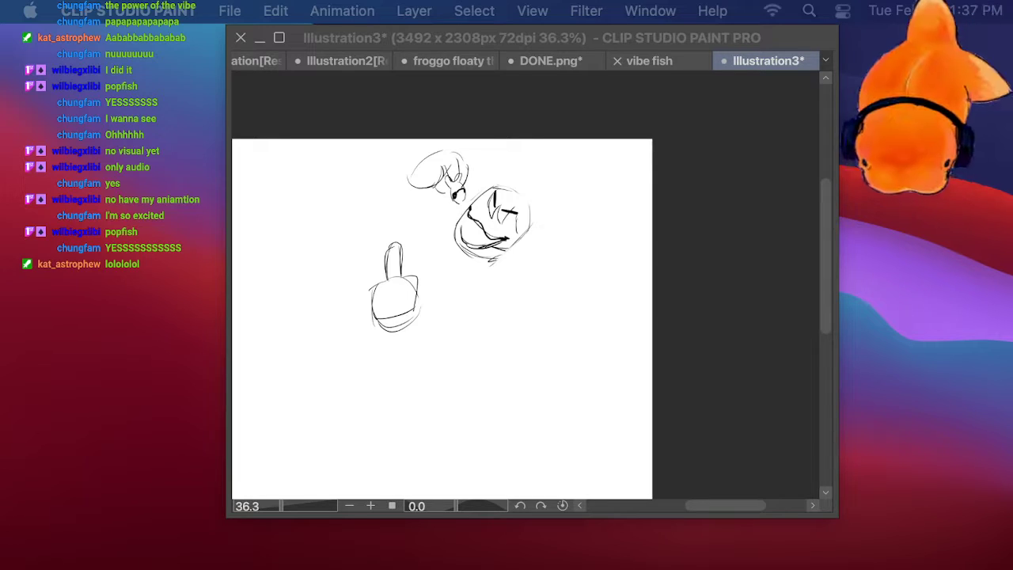
{"action": "key", "text": "Tab"}
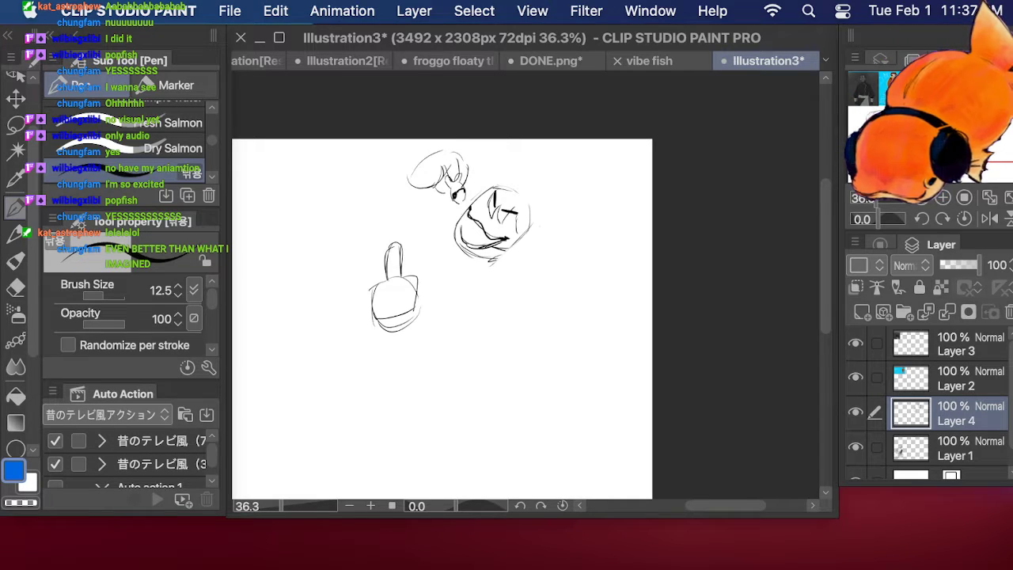
{"action": "key", "text": "Tab"}
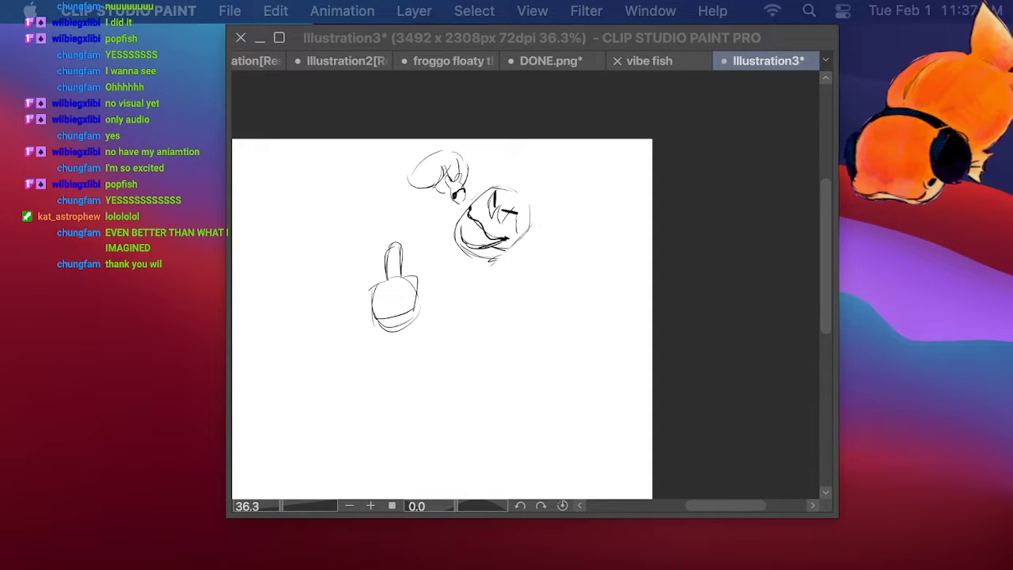
{"action": "key", "text": "Tab"}
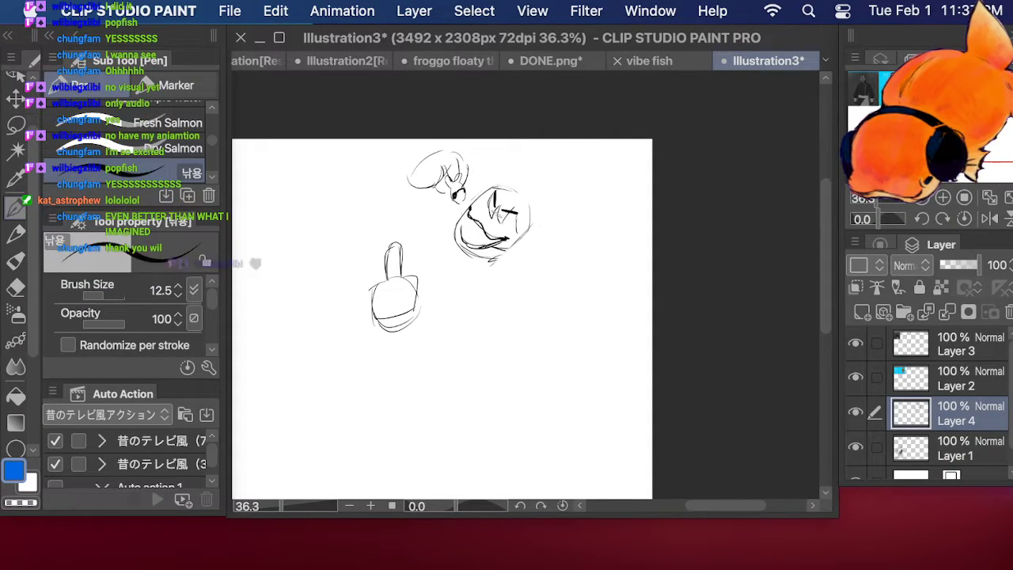
Step: Sketch both eyes beneath the brows and strengthen the mouth and jaw lines of the tilted face
{"action": "mouse_move", "coordinate": [499, 213]}
{"action": "left_mouse_down"}
{"action": "mouse_move", "coordinate": [518, 220]}
{"action": "mouse_move", "coordinate": [505, 224]}
{"action": "left_mouse_up"}
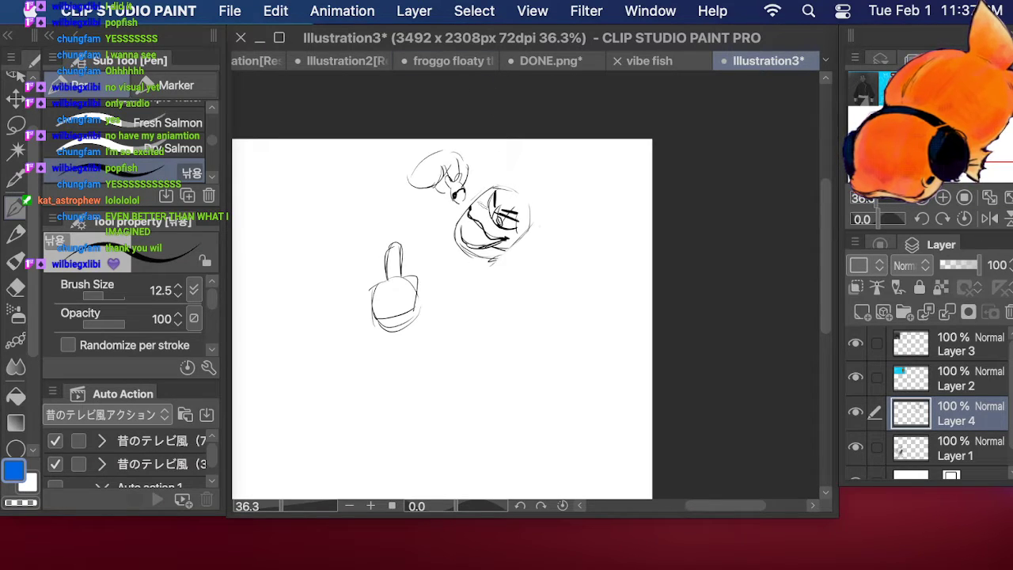
{"action": "mouse_move", "coordinate": [481, 202]}
{"action": "left_mouse_down"}
{"action": "mouse_move", "coordinate": [475, 214]}
{"action": "mouse_move", "coordinate": [483, 201]}
{"action": "mouse_move", "coordinate": [480, 212]}
{"action": "mouse_move", "coordinate": [512, 236]}
{"action": "mouse_move", "coordinate": [467, 206]}
{"action": "left_mouse_up"}
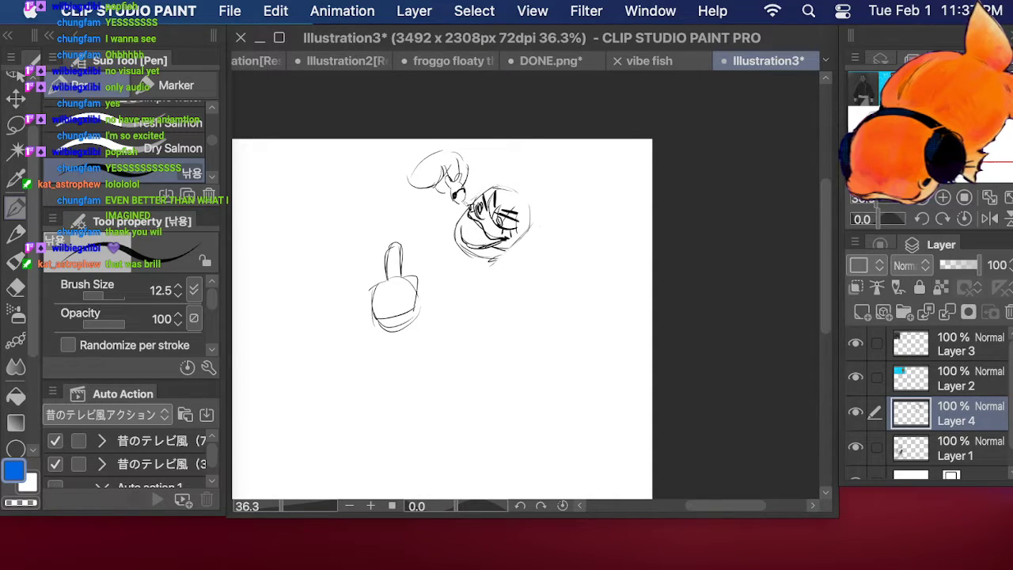
{"action": "mouse_move", "coordinate": [508, 237]}
{"action": "left_mouse_down"}
{"action": "mouse_move", "coordinate": [505, 250]}
{"action": "mouse_move", "coordinate": [515, 234]}
{"action": "left_mouse_up"}
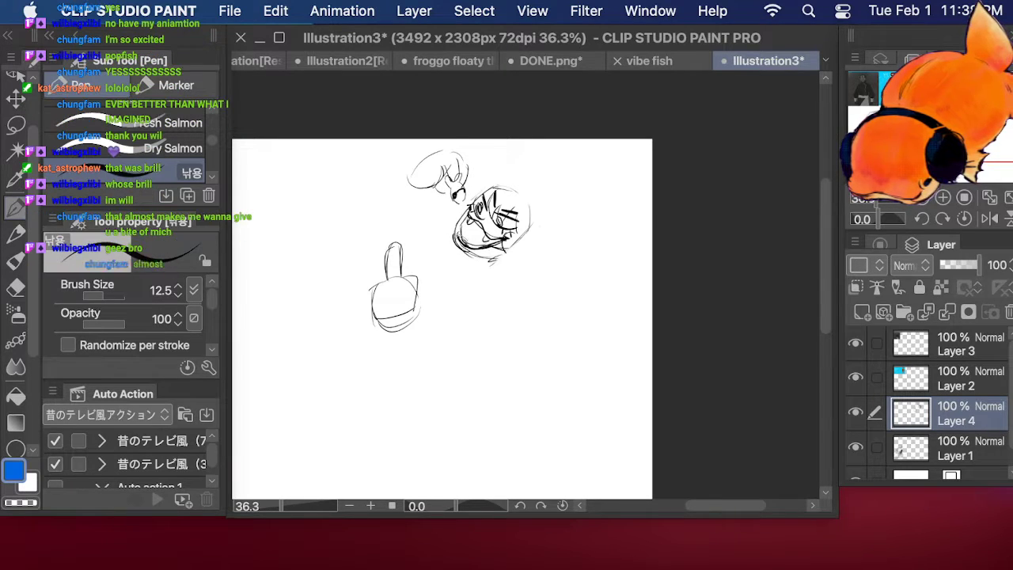
Step: Reduce the hard eraser's brush size to 44.3
{"action": "key", "text": "e"}
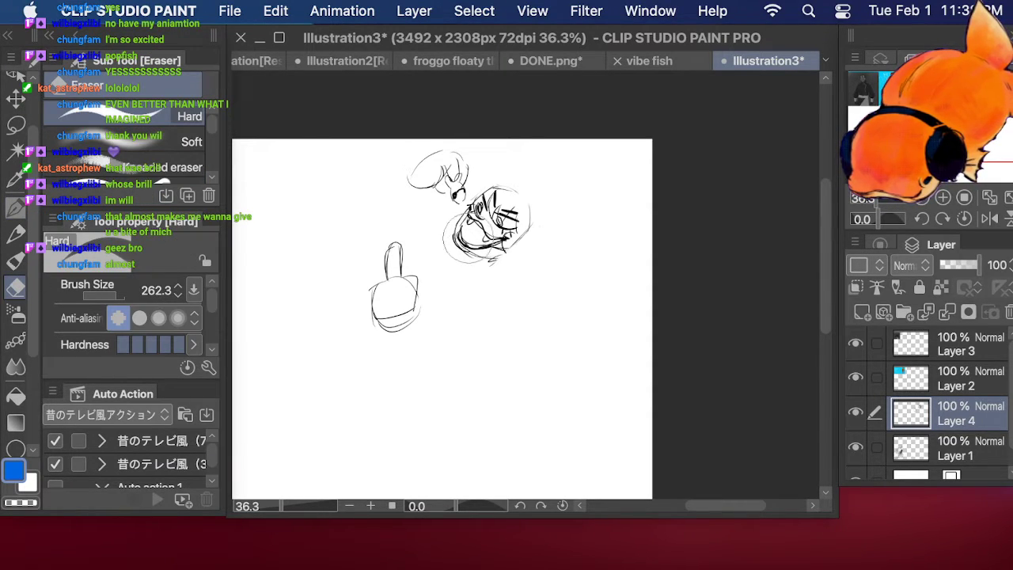
{"action": "left_click_drag", "start_coordinate": [119, 305], "coordinate": [106, 299]}
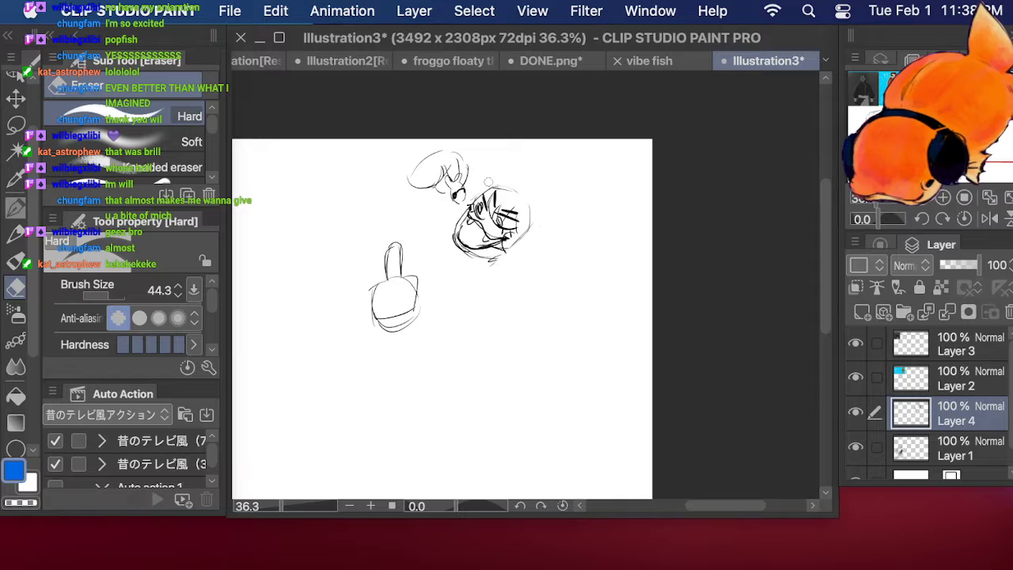
Step: Lasso the tilted face's upper-left eye, shift it slightly with a transform, and clear the selection
{"action": "key", "text": "m"}
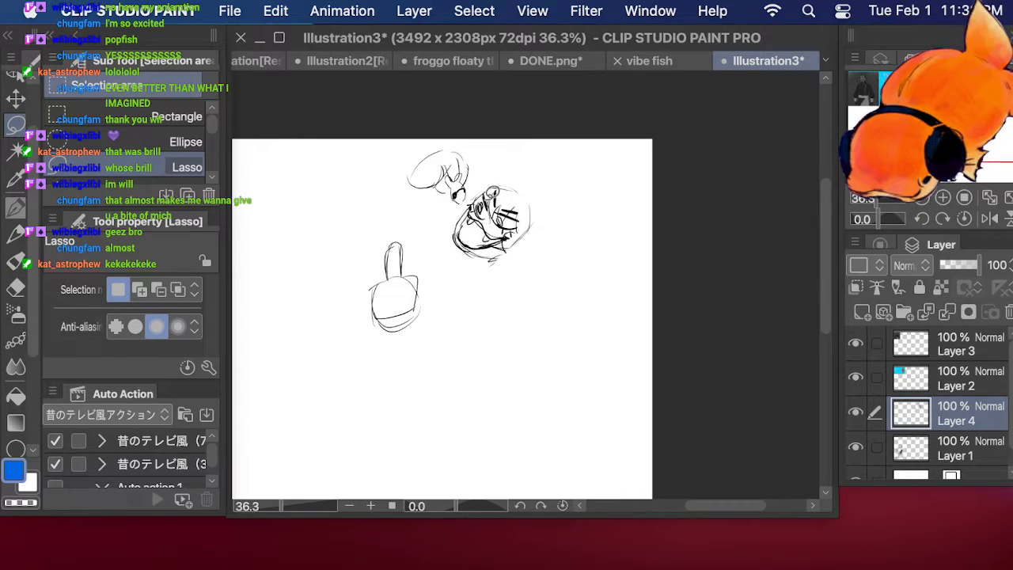
{"action": "mouse_move", "coordinate": [493, 192]}
{"action": "left_mouse_down"}
{"action": "mouse_move", "coordinate": [480, 185]}
{"action": "mouse_move", "coordinate": [476, 202]}
{"action": "mouse_move", "coordinate": [493, 220]}
{"action": "mouse_move", "coordinate": [483, 204]}
{"action": "left_mouse_up"}
{"action": "left_click", "coordinate": [561, 255]}
{"action": "left_click_drag", "start_coordinate": [883, 199], "coordinate": [874, 200]}
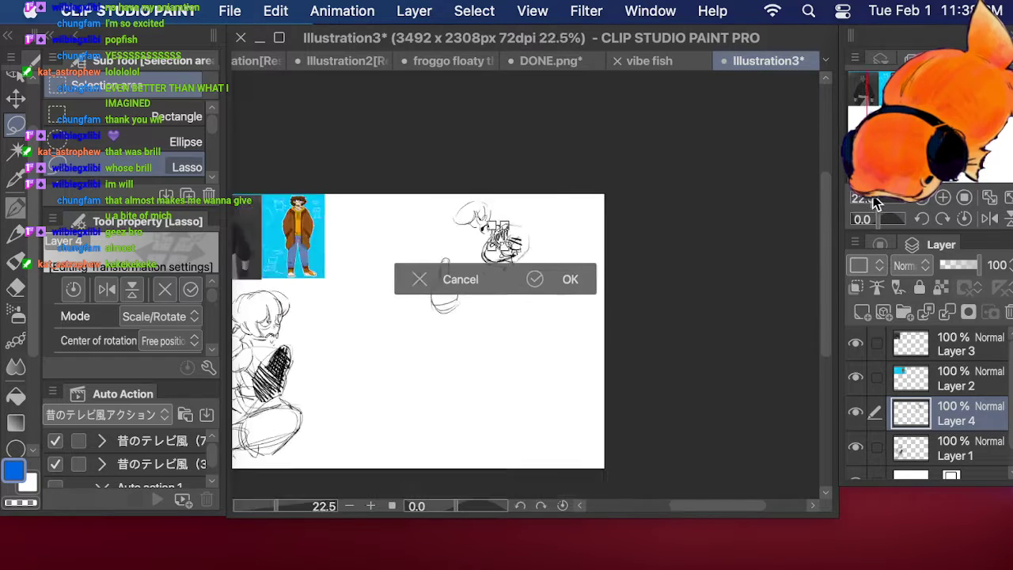
{"action": "scroll", "coordinate": [875, 202], "scroll_direction": "up", "scroll_amount": 4}
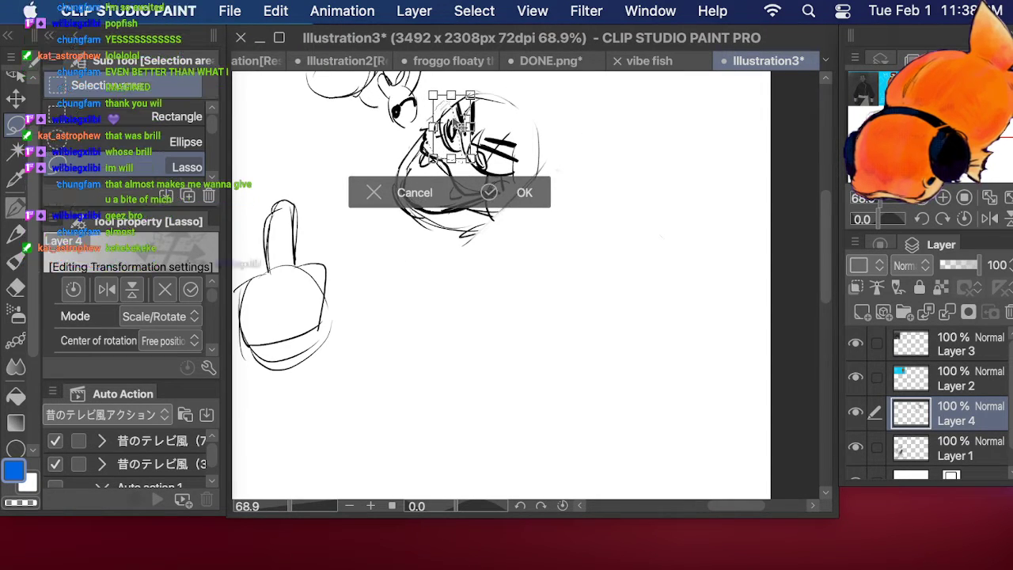
{"action": "left_click_drag", "start_coordinate": [461, 126], "coordinate": [459, 123]}
{"action": "left_click", "coordinate": [511, 192]}
{"action": "left_click", "coordinate": [563, 97]}
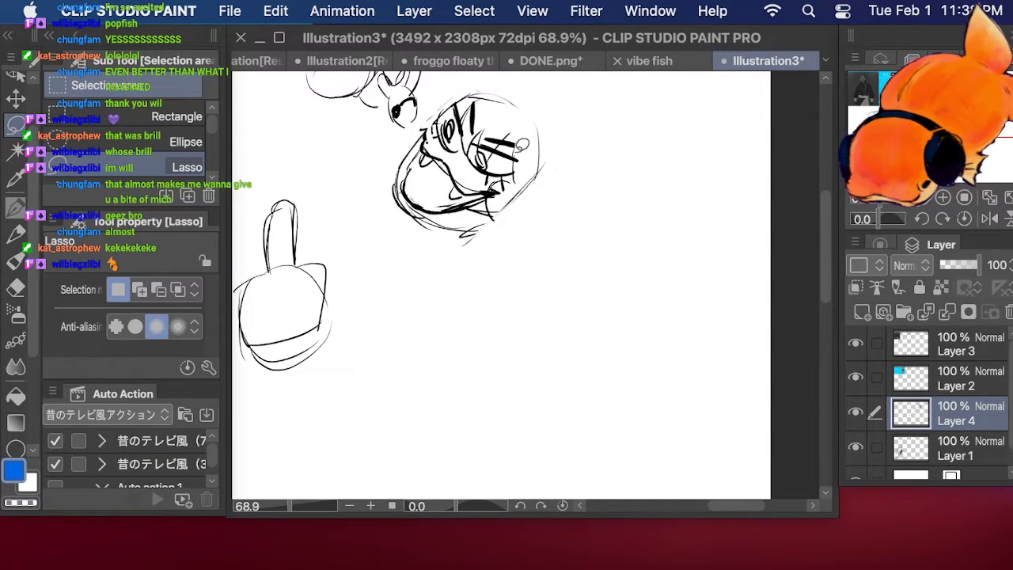
Step: Draw a pointed, curved tuft above the brows and angular pen strokes down the far side of the tilted face
{"action": "left_click", "coordinate": [16, 209]}
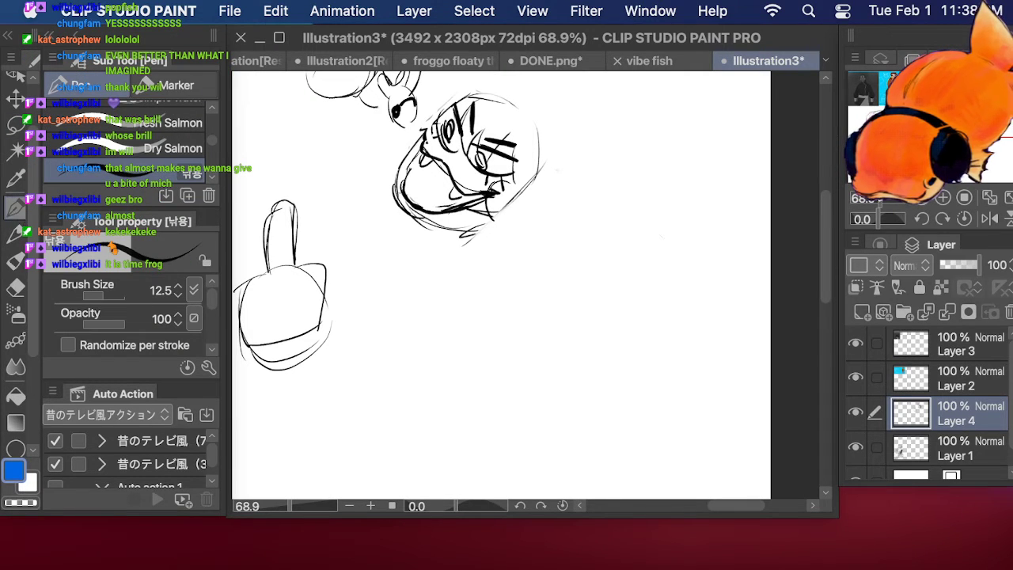
{"action": "left_click_drag", "start_coordinate": [880, 205], "coordinate": [877, 205]}
{"action": "scroll", "coordinate": [524, 285], "scroll_direction": "left", "scroll_amount": 1}
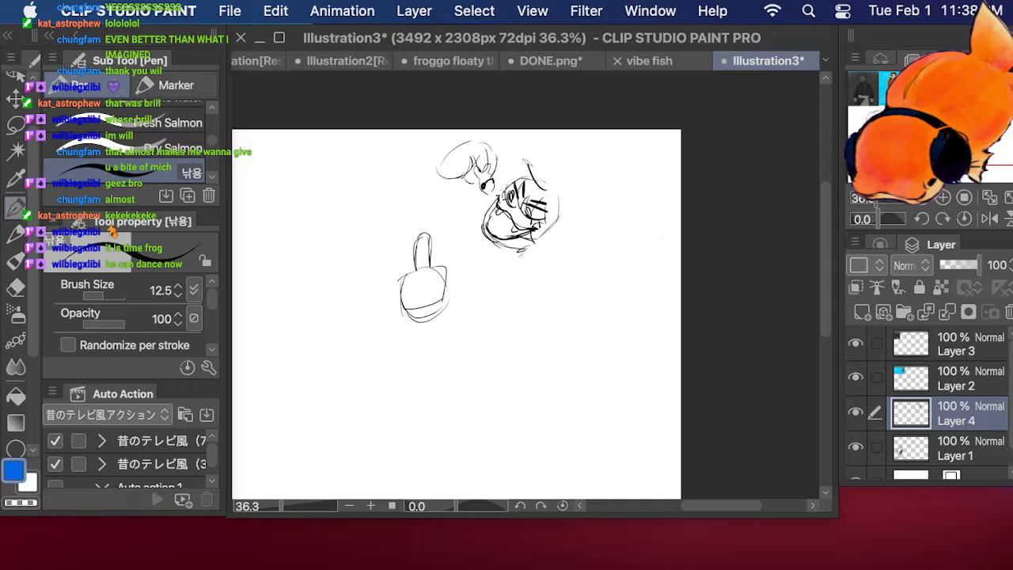
{"action": "mouse_move", "coordinate": [528, 163]}
{"action": "left_mouse_down"}
{"action": "mouse_move", "coordinate": [545, 189]}
{"action": "mouse_move", "coordinate": [519, 170]}
{"action": "mouse_move", "coordinate": [539, 197]}
{"action": "left_mouse_up"}
{"action": "mouse_move", "coordinate": [534, 192]}
{"action": "left_mouse_down"}
{"action": "mouse_move", "coordinate": [517, 202]}
{"action": "mouse_move", "coordinate": [549, 203]}
{"action": "left_mouse_up"}
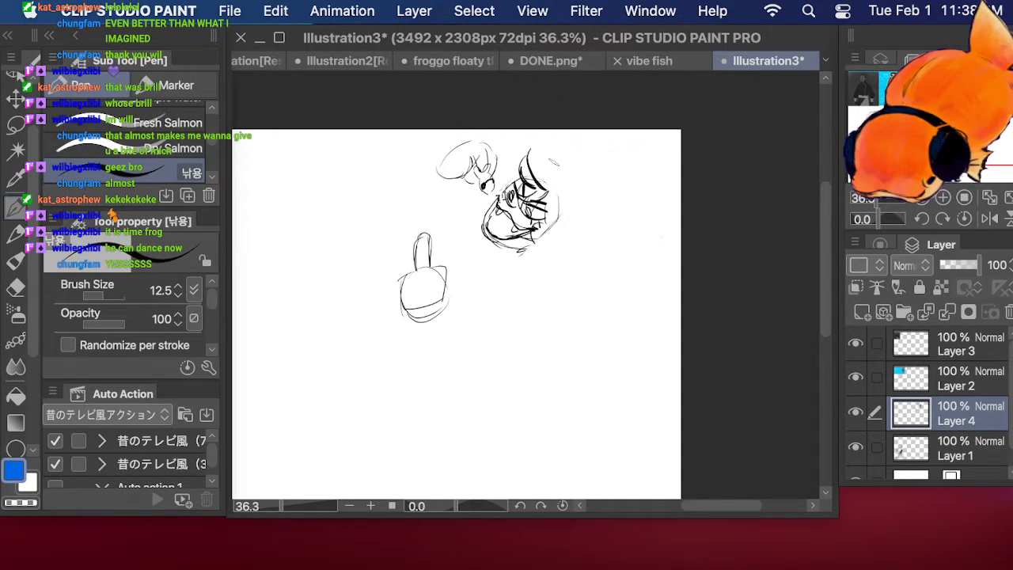
{"action": "left_click_drag", "start_coordinate": [549, 207], "coordinate": [532, 223]}
{"action": "left_click_drag", "start_coordinate": [552, 215], "coordinate": [532, 226]}
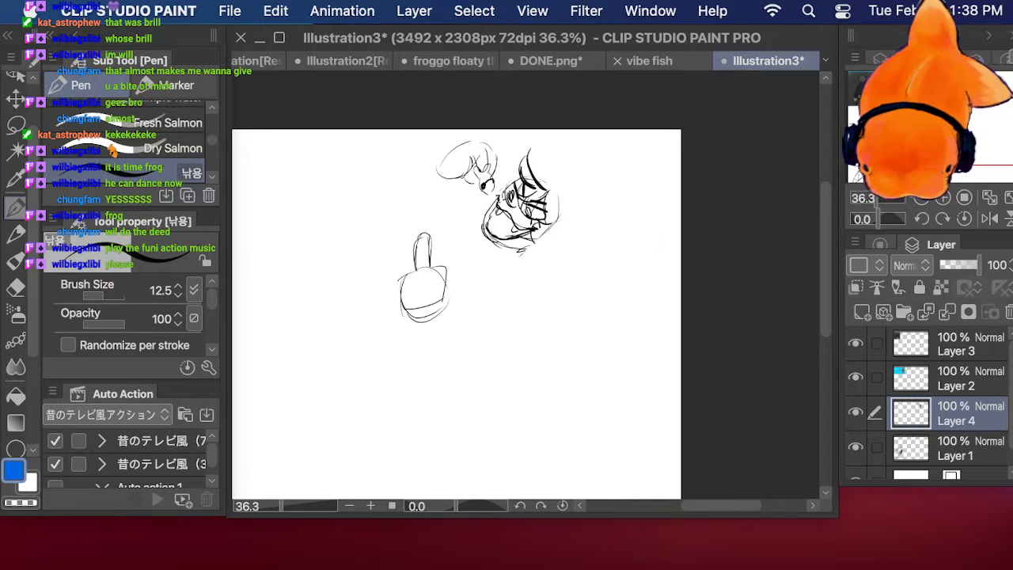
{"action": "key", "text": "Tab"}
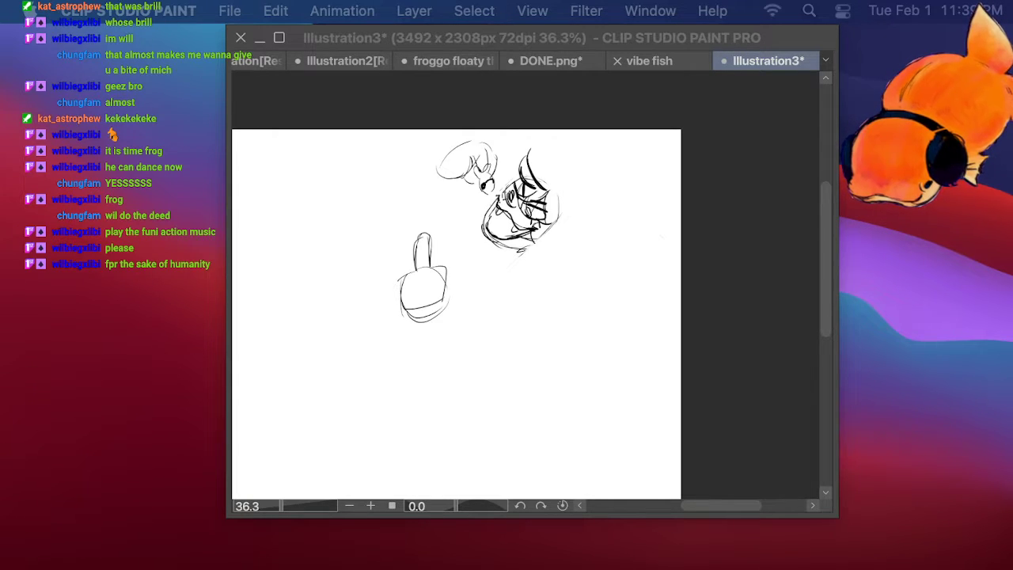
{"action": "key", "text": "Tab"}
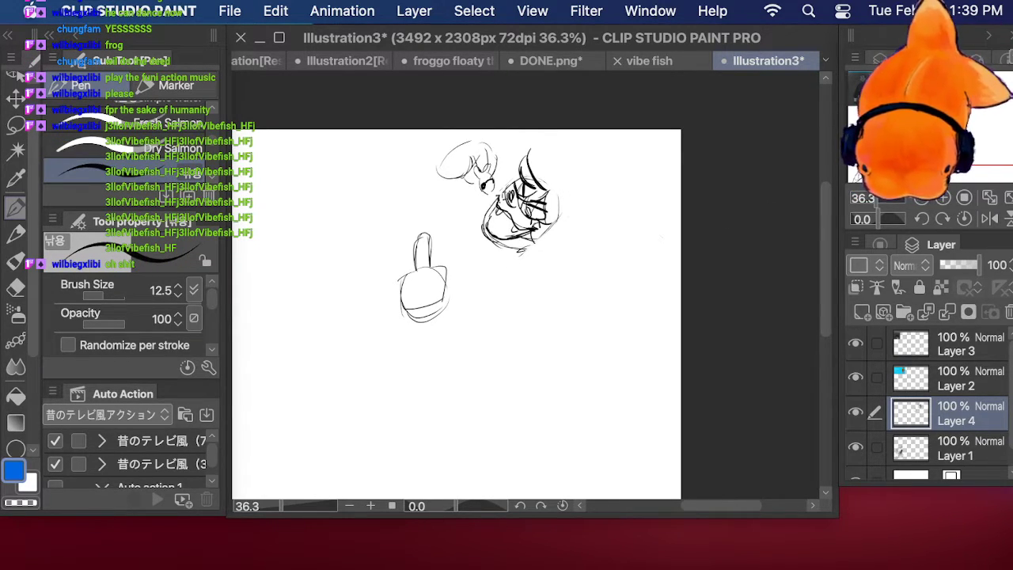
{"action": "key", "text": "Tab"}
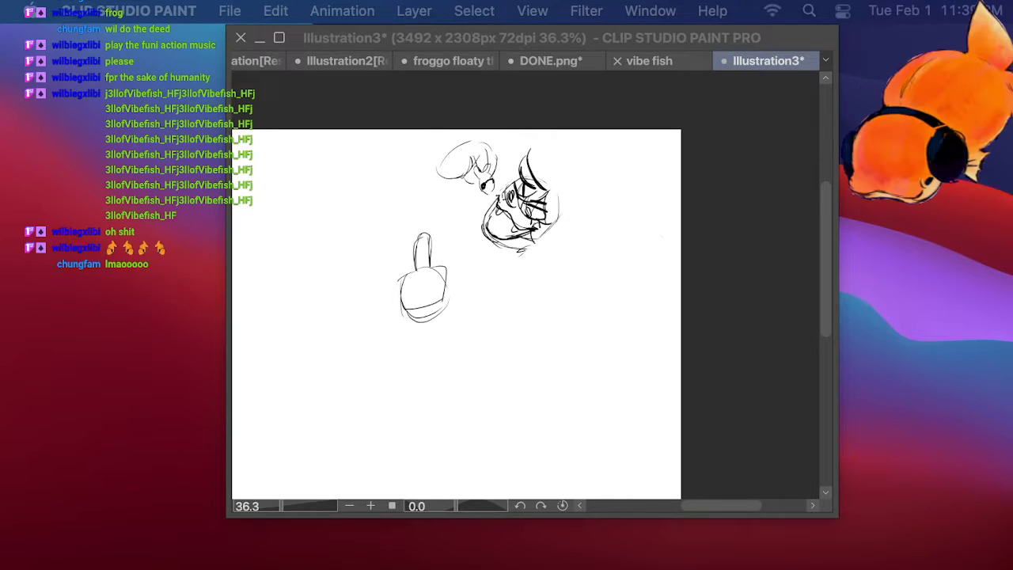
Step: Draw a pointed ear with stitch marks on the tilted head, plus jagged hair tufts on the crown and beneath the ear
{"action": "key", "text": "Tab"}
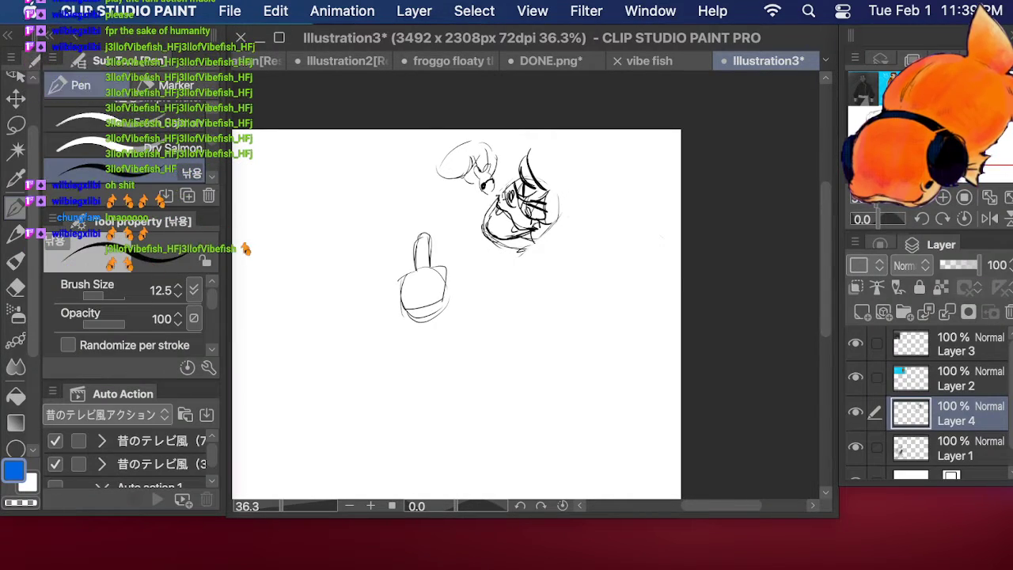
{"action": "left_click_drag", "start_coordinate": [471, 249], "coordinate": [483, 237]}
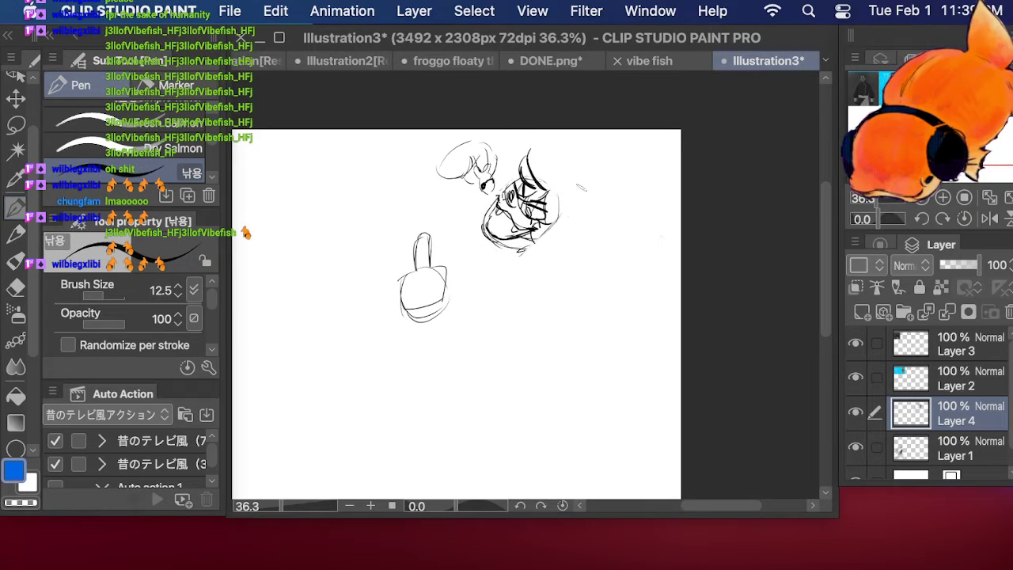
{"action": "mouse_move", "coordinate": [562, 198]}
{"action": "left_mouse_down"}
{"action": "mouse_move", "coordinate": [600, 203]}
{"action": "mouse_move", "coordinate": [560, 227]}
{"action": "mouse_move", "coordinate": [578, 209]}
{"action": "left_mouse_up"}
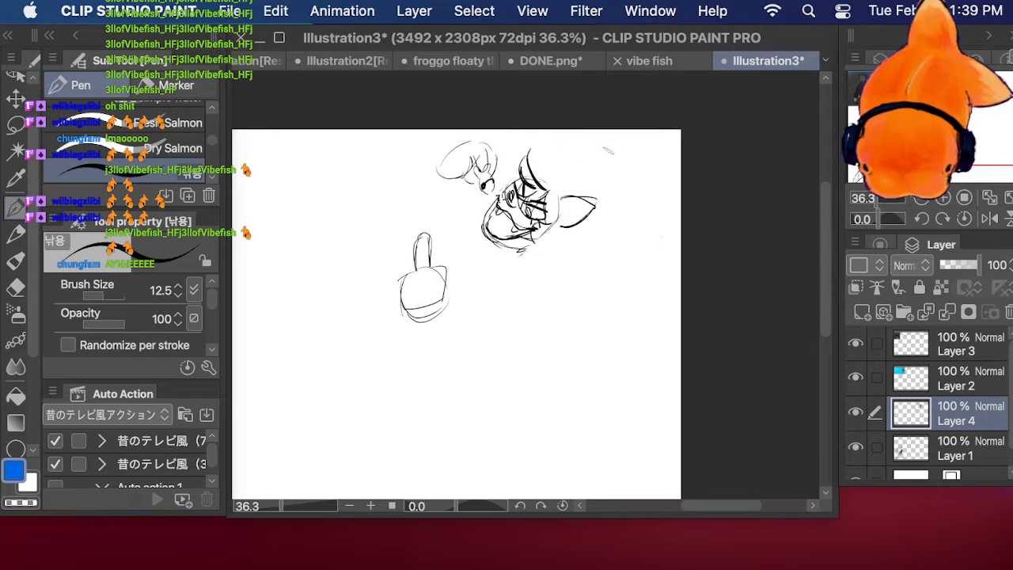
{"action": "mouse_move", "coordinate": [565, 207]}
{"action": "left_mouse_down"}
{"action": "mouse_move", "coordinate": [598, 200]}
{"action": "mouse_move", "coordinate": [577, 229]}
{"action": "mouse_move", "coordinate": [567, 177]}
{"action": "mouse_move", "coordinate": [530, 151]}
{"action": "mouse_move", "coordinate": [513, 172]}
{"action": "mouse_move", "coordinate": [534, 170]}
{"action": "left_mouse_up"}
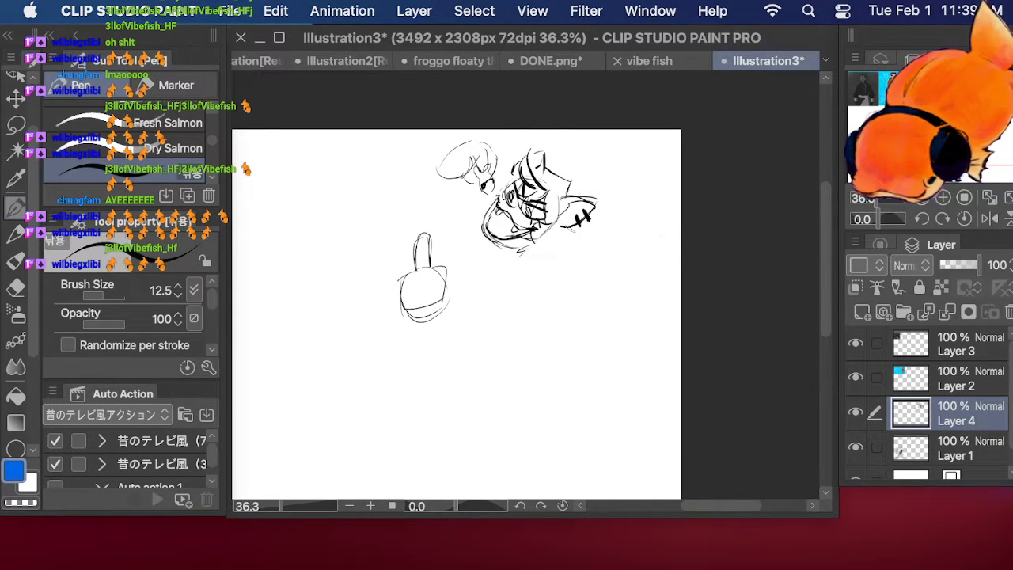
{"action": "mouse_move", "coordinate": [570, 226]}
{"action": "left_mouse_down"}
{"action": "mouse_move", "coordinate": [592, 243]}
{"action": "mouse_move", "coordinate": [525, 255]}
{"action": "mouse_move", "coordinate": [529, 265]}
{"action": "mouse_move", "coordinate": [541, 252]}
{"action": "mouse_move", "coordinate": [557, 261]}
{"action": "mouse_move", "coordinate": [574, 251]}
{"action": "left_mouse_up"}
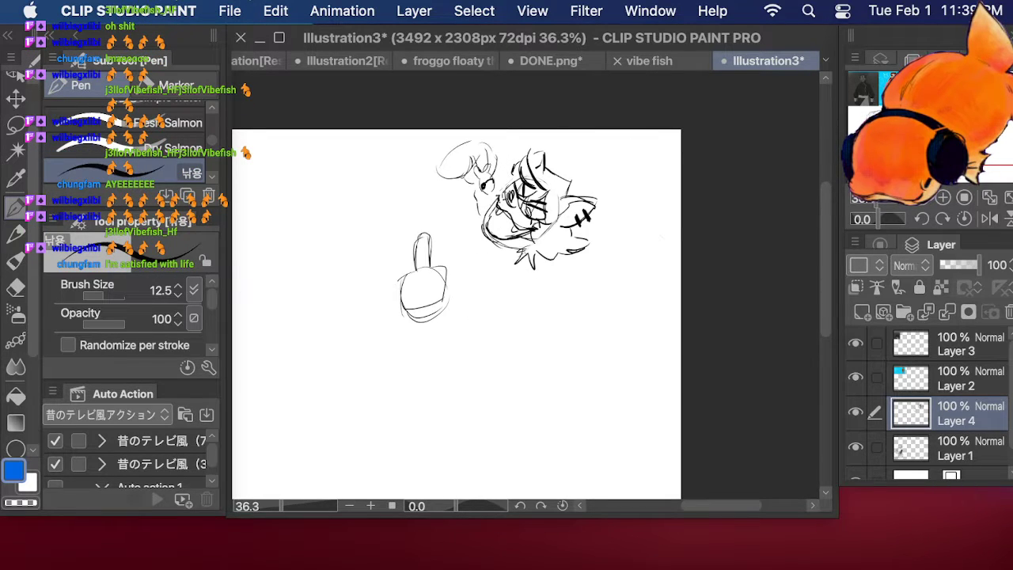
Step: Lasso the tilted head and raised-finger hand, scale them down slightly, move them toward the canvas's upper-right corner, and clear the selection
{"action": "left_click_drag", "start_coordinate": [561, 262], "coordinate": [632, 208]}
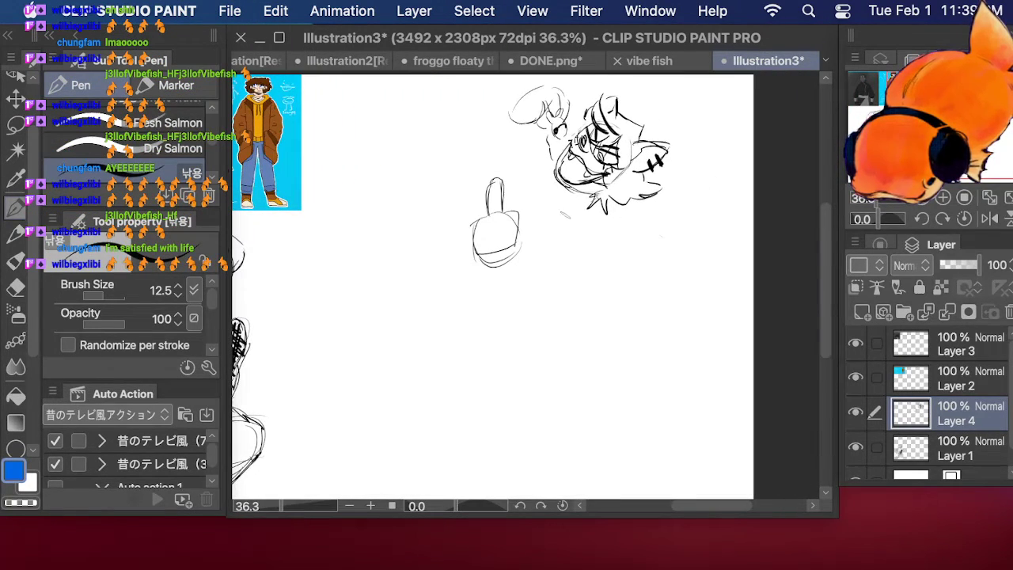
{"action": "left_click", "coordinate": [15, 125]}
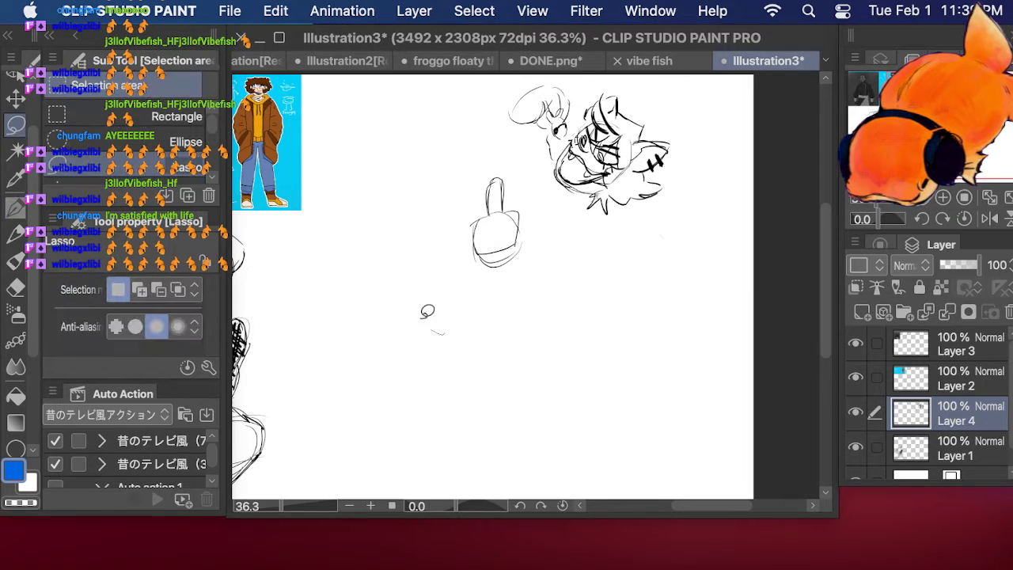
{"action": "mouse_move", "coordinate": [428, 311]}
{"action": "left_mouse_down"}
{"action": "mouse_move", "coordinate": [740, 103]}
{"action": "mouse_move", "coordinate": [443, 306]}
{"action": "left_mouse_up"}
{"action": "left_click", "coordinate": [657, 393]}
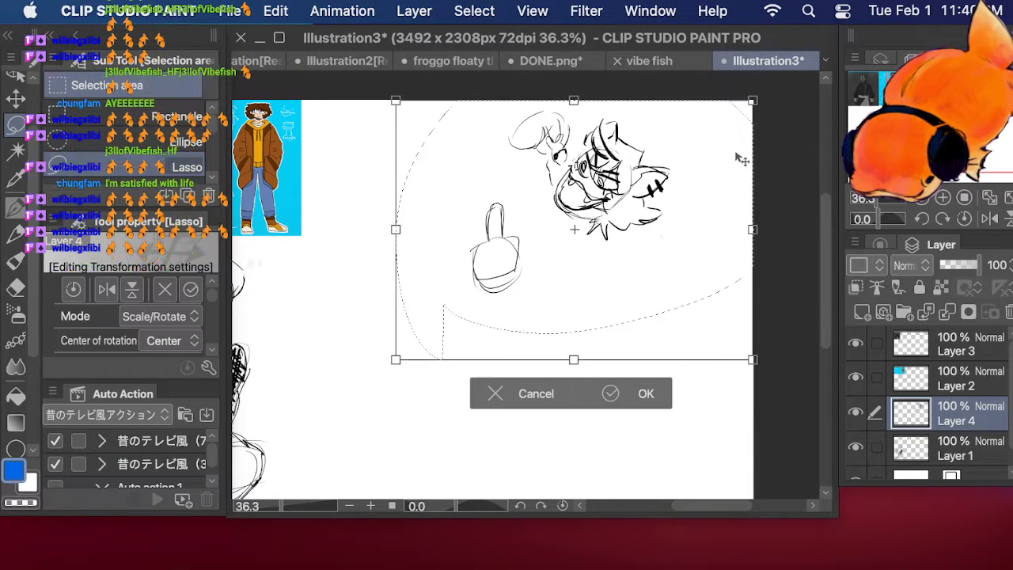
{"action": "left_click_drag", "start_coordinate": [753, 101], "coordinate": [721, 117]}
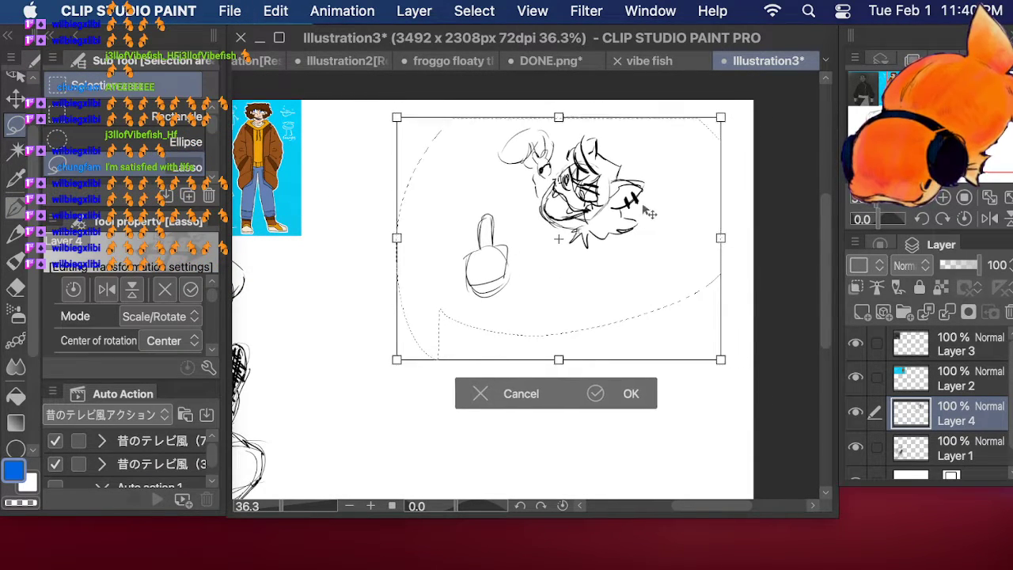
{"action": "left_click_drag", "start_coordinate": [645, 209], "coordinate": [691, 187]}
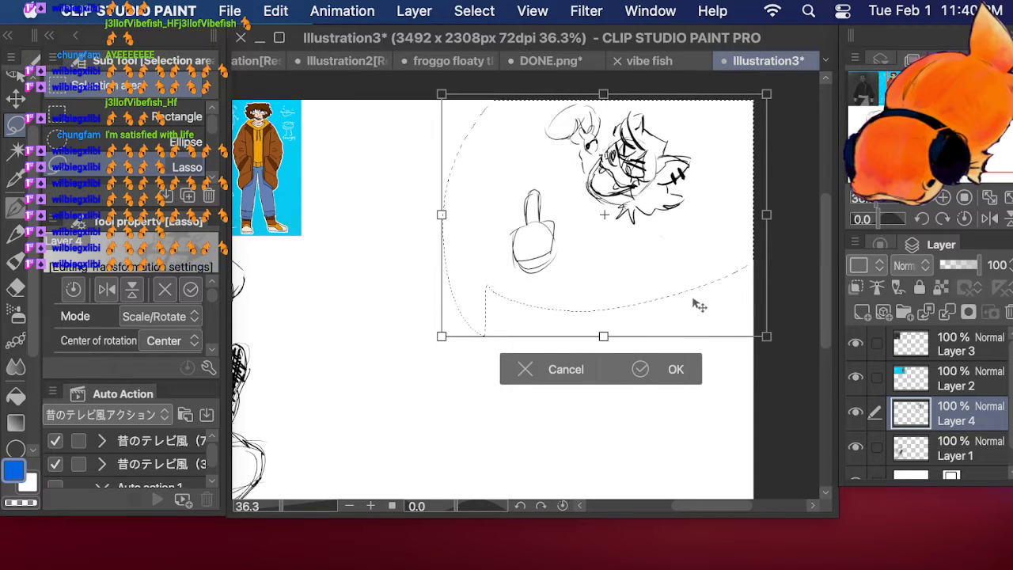
{"action": "left_click", "coordinate": [675, 369]}
{"action": "key", "text": "ctrl+d"}
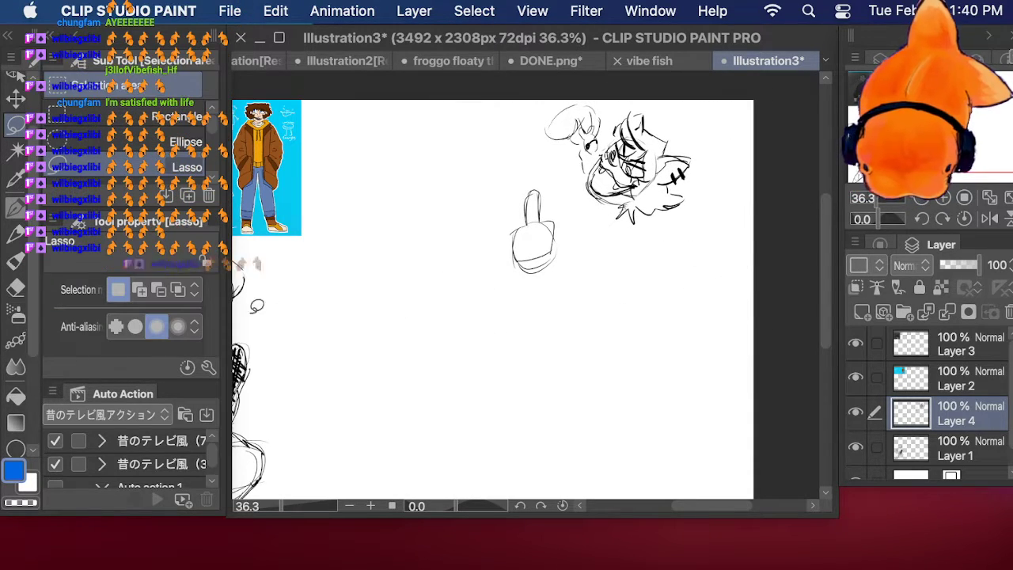
Step: Sketch the second character's neck, shoulder line and rounded chest with side lines below the tilted head
{"action": "key", "text": "p"}
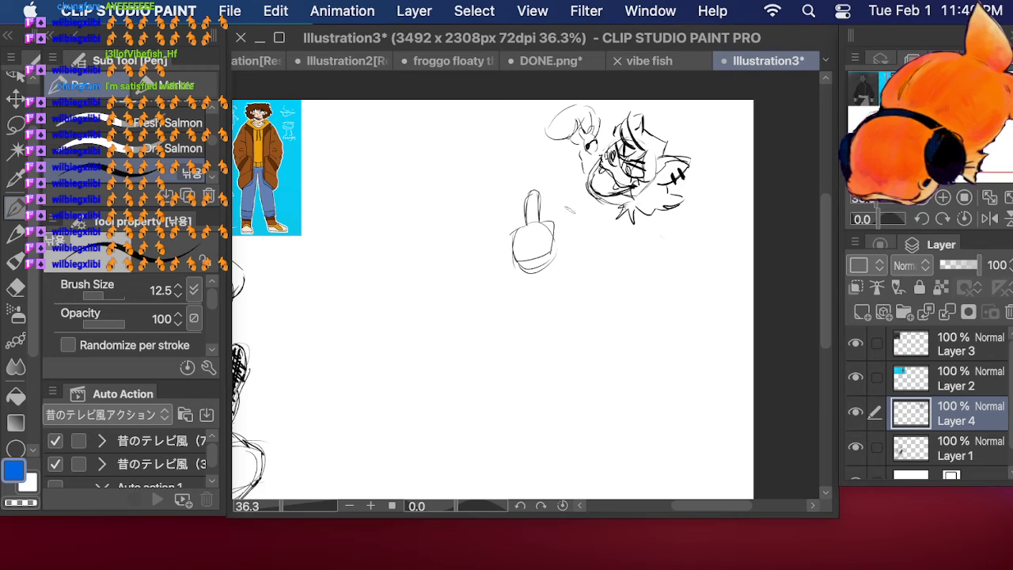
{"action": "left_click_drag", "start_coordinate": [564, 210], "coordinate": [624, 218]}
{"action": "left_click_drag", "start_coordinate": [554, 231], "coordinate": [565, 281]}
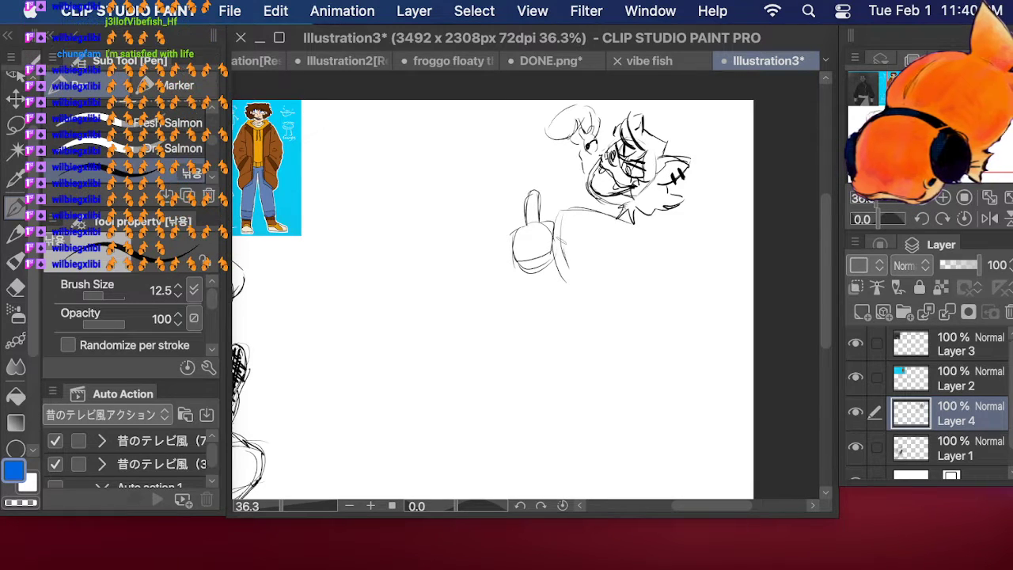
{"action": "left_click_drag", "start_coordinate": [560, 234], "coordinate": [625, 277]}
{"action": "left_click_drag", "start_coordinate": [641, 226], "coordinate": [626, 276]}
{"action": "mouse_move", "coordinate": [592, 190]}
{"action": "left_mouse_down"}
{"action": "mouse_move", "coordinate": [592, 209]}
{"action": "mouse_move", "coordinate": [639, 242]}
{"action": "mouse_move", "coordinate": [622, 299]}
{"action": "left_mouse_up"}
Step: Erase the raised-finger hand beside the chest with the hard eraser, enlarging its brush size to 122.4
{"action": "left_click", "coordinate": [15, 288]}
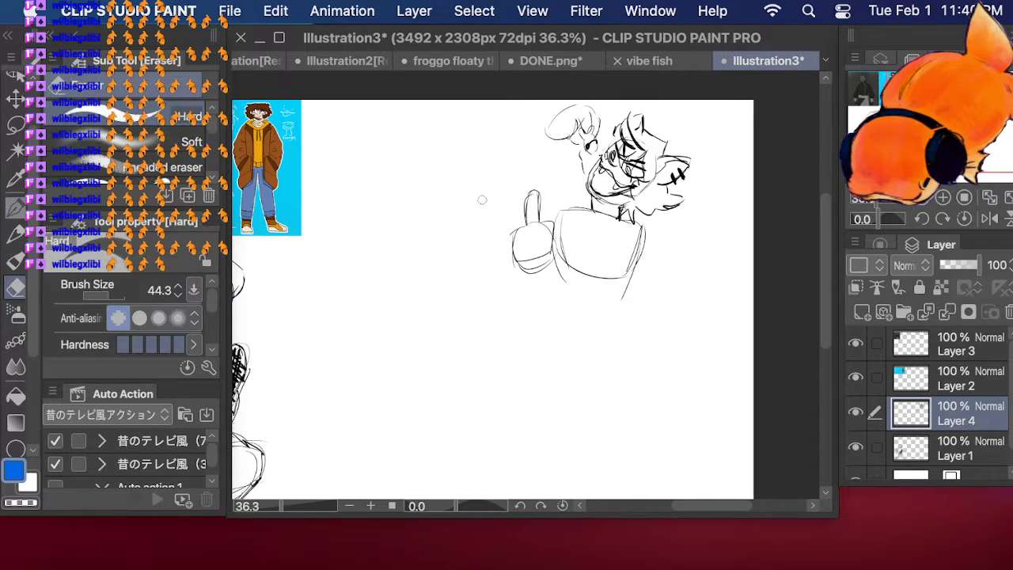
{"action": "mouse_move", "coordinate": [511, 232]}
{"action": "left_mouse_down"}
{"action": "mouse_move", "coordinate": [525, 277]}
{"action": "mouse_move", "coordinate": [547, 286]}
{"action": "mouse_move", "coordinate": [553, 270]}
{"action": "mouse_move", "coordinate": [527, 226]}
{"action": "left_mouse_up"}
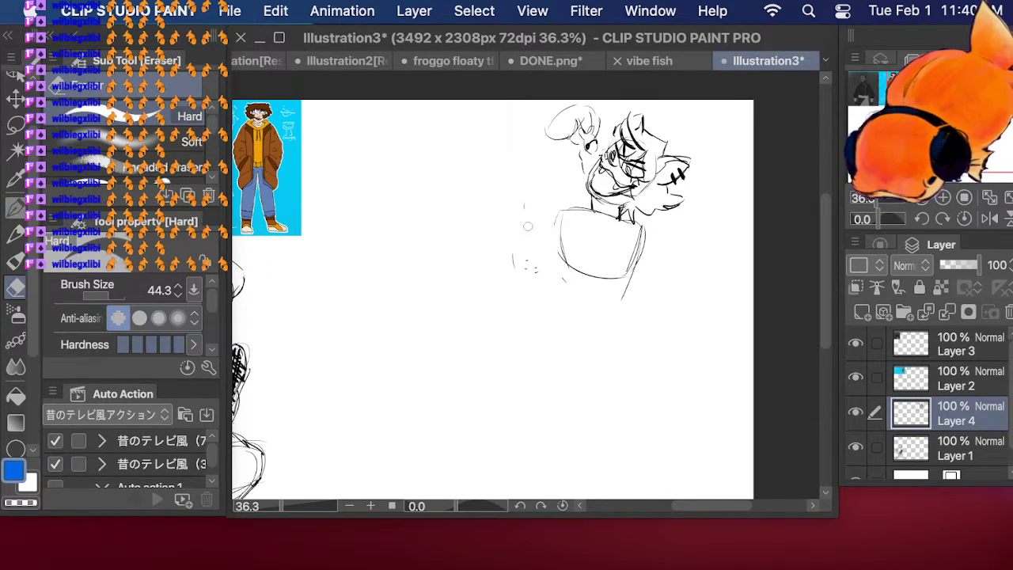
{"action": "left_click_drag", "start_coordinate": [122, 293], "coordinate": [112, 293]}
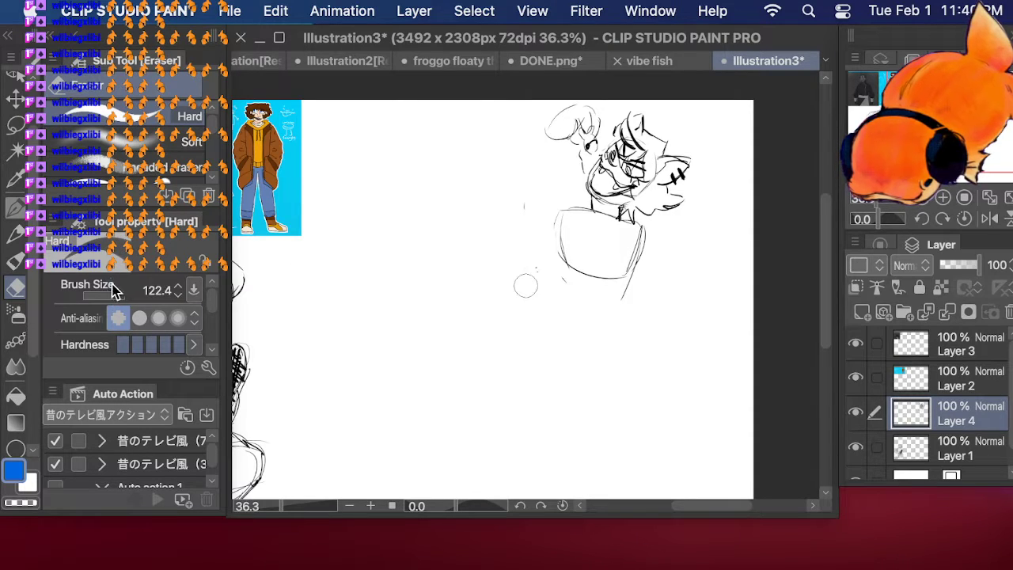
Step: Draw the bent raised arm with a spiked wrist cuff, and a smaller raised-finger hand over the lower chest
{"action": "left_click", "coordinate": [15, 208]}
{"action": "mouse_move", "coordinate": [554, 125]}
{"action": "left_mouse_down"}
{"action": "mouse_move", "coordinate": [521, 190]}
{"action": "mouse_move", "coordinate": [546, 196]}
{"action": "mouse_move", "coordinate": [570, 131]}
{"action": "left_mouse_up"}
{"action": "mouse_move", "coordinate": [522, 212]}
{"action": "left_mouse_down"}
{"action": "mouse_move", "coordinate": [544, 191]}
{"action": "mouse_move", "coordinate": [580, 205]}
{"action": "left_mouse_up"}
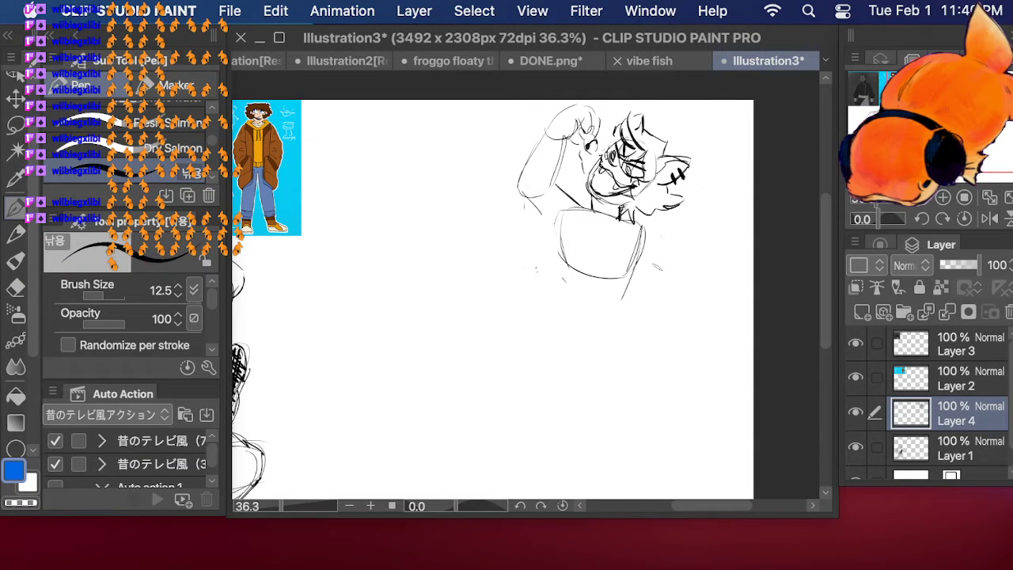
{"action": "mouse_move", "coordinate": [548, 288]}
{"action": "left_mouse_down"}
{"action": "mouse_move", "coordinate": [544, 264]}
{"action": "mouse_move", "coordinate": [564, 256]}
{"action": "mouse_move", "coordinate": [576, 286]}
{"action": "mouse_move", "coordinate": [595, 260]}
{"action": "mouse_move", "coordinate": [587, 288]}
{"action": "mouse_move", "coordinate": [553, 278]}
{"action": "mouse_move", "coordinate": [562, 229]}
{"action": "mouse_move", "coordinate": [571, 250]}
{"action": "mouse_move", "coordinate": [558, 240]}
{"action": "mouse_move", "coordinate": [567, 230]}
{"action": "mouse_move", "coordinate": [587, 258]}
{"action": "mouse_move", "coordinate": [553, 285]}
{"action": "mouse_move", "coordinate": [589, 264]}
{"action": "left_mouse_up"}
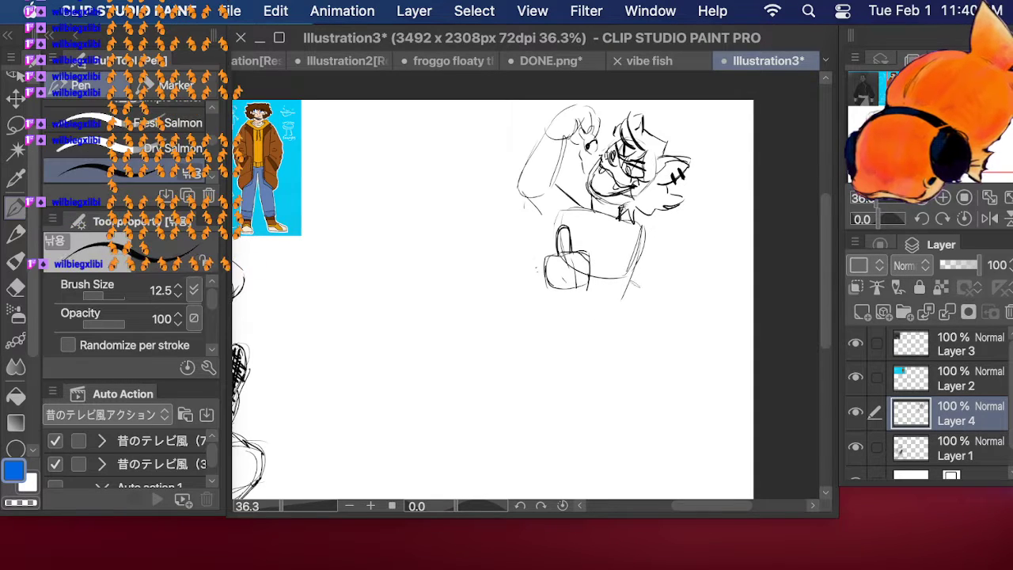
{"action": "mouse_move", "coordinate": [538, 147]}
{"action": "left_mouse_down"}
{"action": "mouse_move", "coordinate": [563, 136]}
{"action": "mouse_move", "coordinate": [577, 158]}
{"action": "mouse_move", "coordinate": [560, 149]}
{"action": "mouse_move", "coordinate": [563, 157]}
{"action": "mouse_move", "coordinate": [577, 158]}
{"action": "left_mouse_up"}
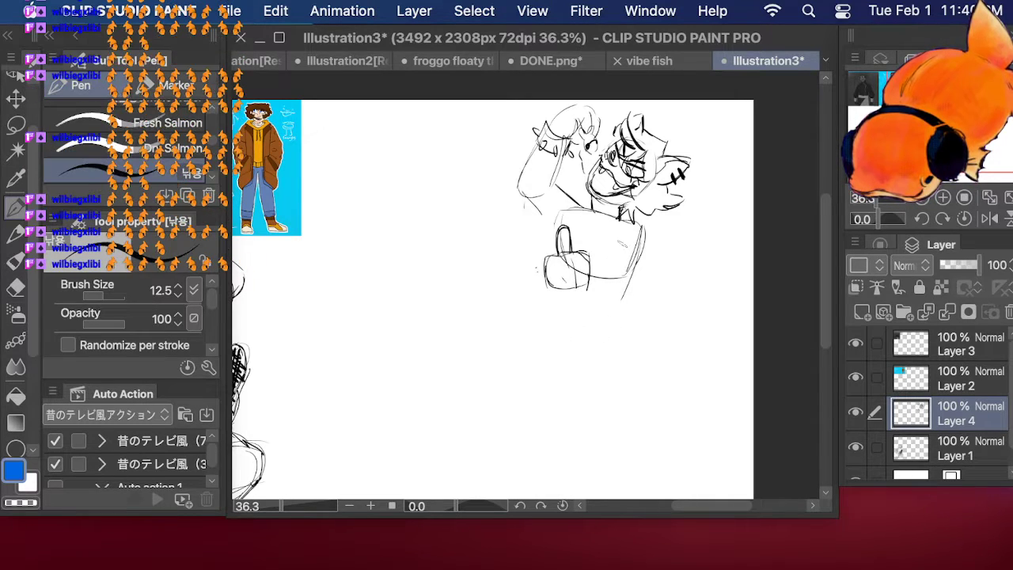
Step: Draw a collar around the neck, then add shoulder, side and lower torso lines to the second character
{"action": "left_click_drag", "start_coordinate": [592, 198], "coordinate": [598, 206]}
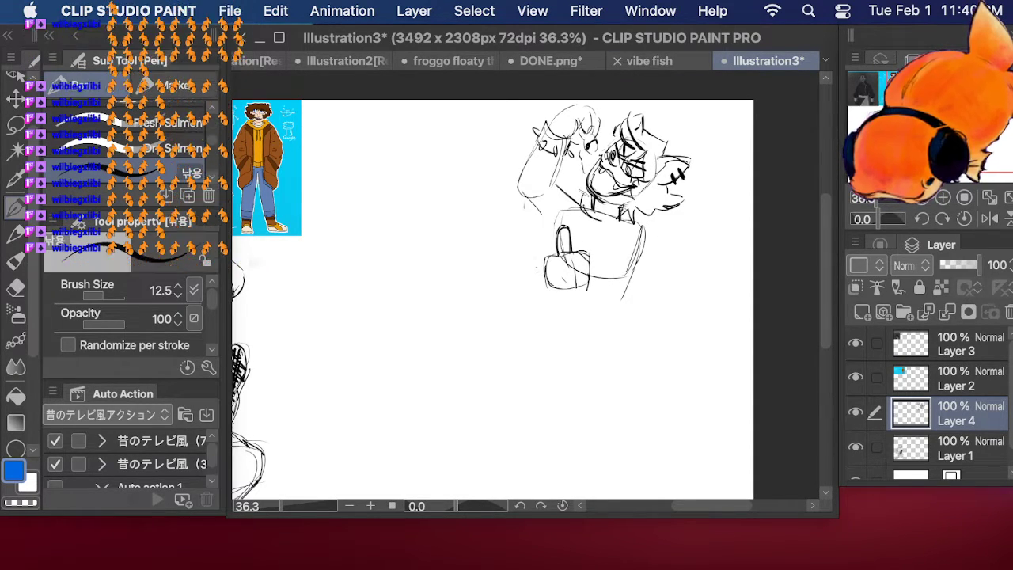
{"action": "mouse_move", "coordinate": [593, 200]}
{"action": "left_mouse_down"}
{"action": "mouse_move", "coordinate": [621, 207]}
{"action": "mouse_move", "coordinate": [596, 218]}
{"action": "mouse_move", "coordinate": [603, 227]}
{"action": "mouse_move", "coordinate": [591, 215]}
{"action": "mouse_move", "coordinate": [592, 228]}
{"action": "left_mouse_up"}
{"action": "mouse_move", "coordinate": [583, 214]}
{"action": "left_mouse_down"}
{"action": "mouse_move", "coordinate": [601, 228]}
{"action": "mouse_move", "coordinate": [581, 196]}
{"action": "mouse_move", "coordinate": [605, 227]}
{"action": "mouse_move", "coordinate": [624, 217]}
{"action": "left_mouse_up"}
{"action": "left_click_drag", "start_coordinate": [681, 206], "coordinate": [692, 212]}
{"action": "left_click_drag", "start_coordinate": [616, 230], "coordinate": [646, 226]}
{"action": "left_click_drag", "start_coordinate": [642, 228], "coordinate": [647, 321]}
{"action": "mouse_move", "coordinate": [568, 293]}
{"action": "left_mouse_down"}
{"action": "mouse_move", "coordinate": [613, 325]}
{"action": "mouse_move", "coordinate": [576, 307]}
{"action": "mouse_move", "coordinate": [593, 258]}
{"action": "mouse_move", "coordinate": [651, 308]}
{"action": "left_mouse_up"}
Step: Erase the raised-finger hand and the lower chest lines with the hard eraser
{"action": "left_click", "coordinate": [15, 287]}
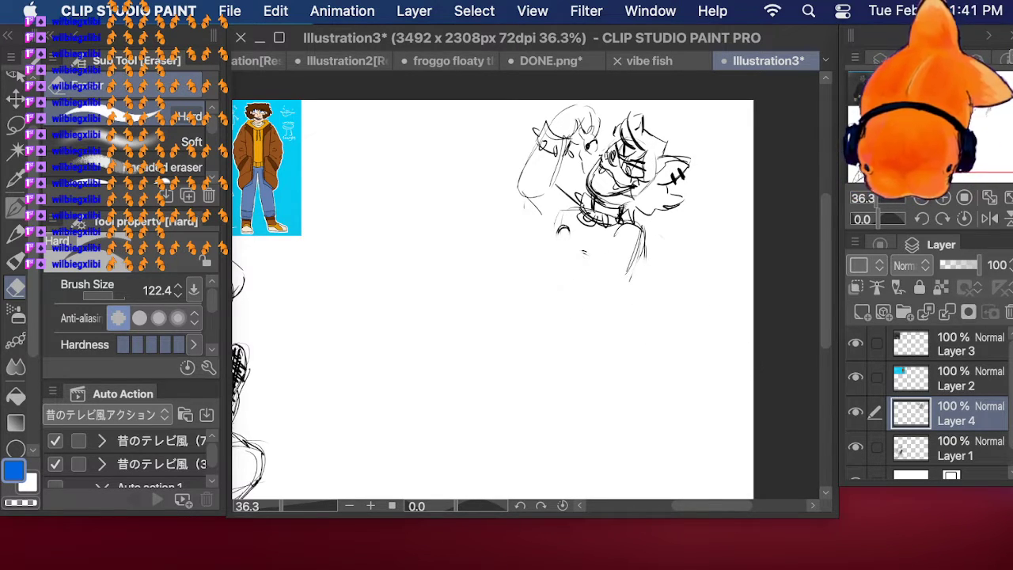
{"action": "key", "text": "Tab"}
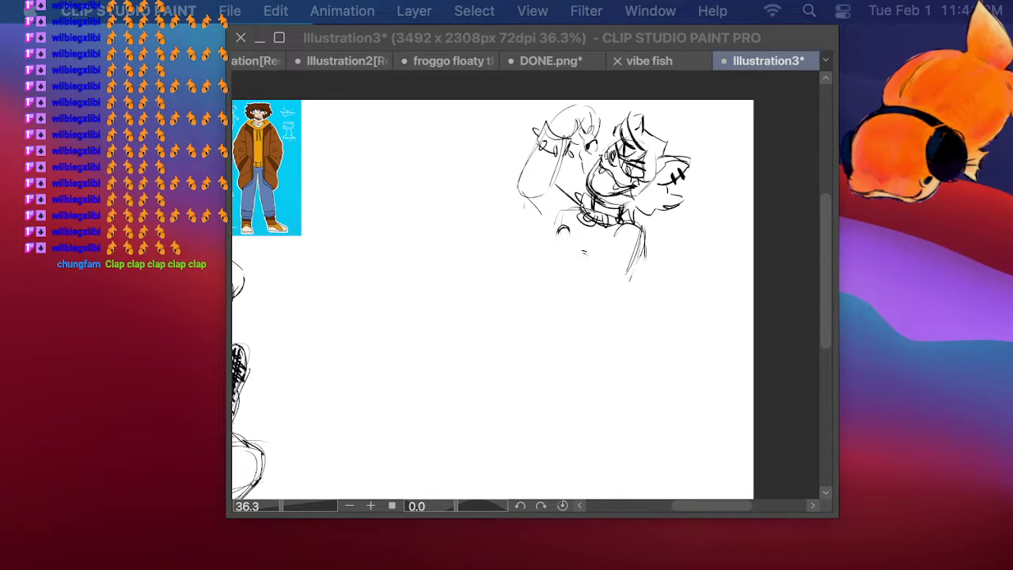
{"action": "key", "text": "Tab"}
Step: Paste the grey character reference sheet, shrink it, and place it beside the blue reference along the canvas's upper edge
{"action": "left_click", "coordinate": [277, 10]}
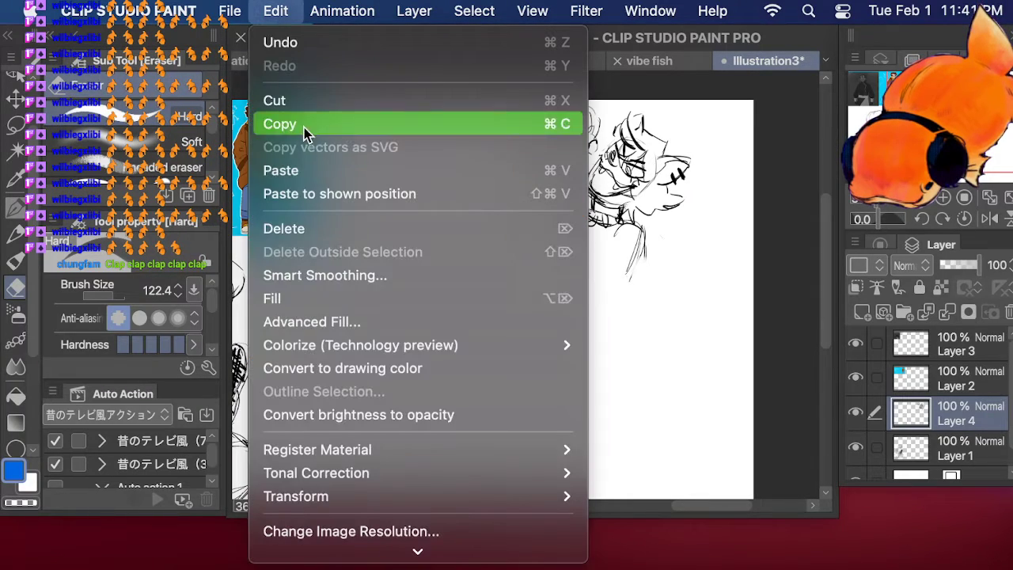
{"action": "left_click", "coordinate": [308, 171]}
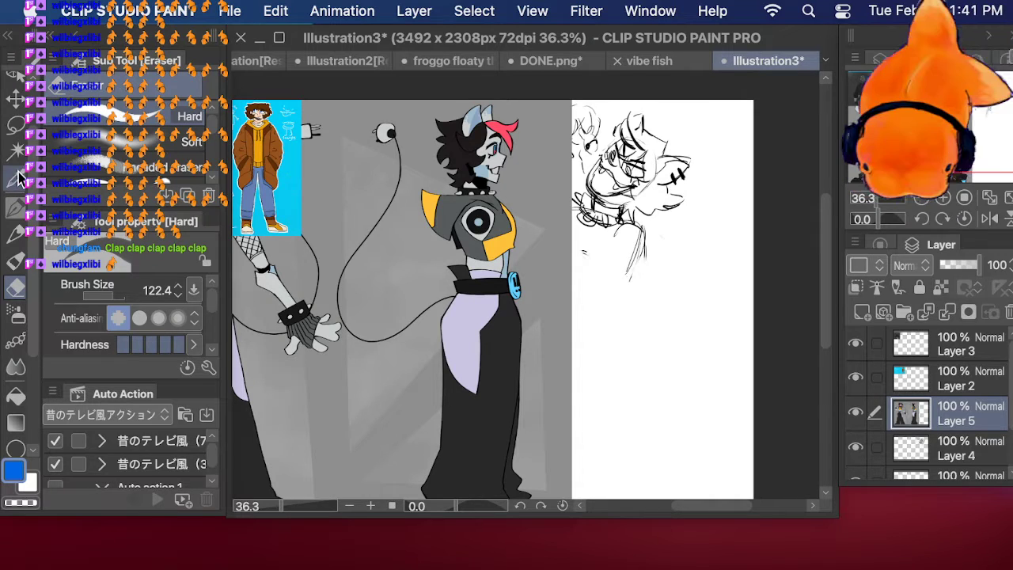
{"action": "left_click", "coordinate": [15, 125]}
{"action": "mouse_move", "coordinate": [903, 199]}
{"action": "left_mouse_down"}
{"action": "mouse_move", "coordinate": [870, 204]}
{"action": "mouse_move", "coordinate": [897, 200]}
{"action": "mouse_move", "coordinate": [872, 202]}
{"action": "mouse_move", "coordinate": [881, 201]}
{"action": "left_mouse_up"}
{"action": "mouse_move", "coordinate": [554, 129]}
{"action": "left_mouse_down"}
{"action": "mouse_move", "coordinate": [637, 332]}
{"action": "mouse_move", "coordinate": [367, 481]}
{"action": "mouse_move", "coordinate": [204, 357]}
{"action": "mouse_move", "coordinate": [584, 71]}
{"action": "mouse_move", "coordinate": [723, 260]}
{"action": "left_mouse_up"}
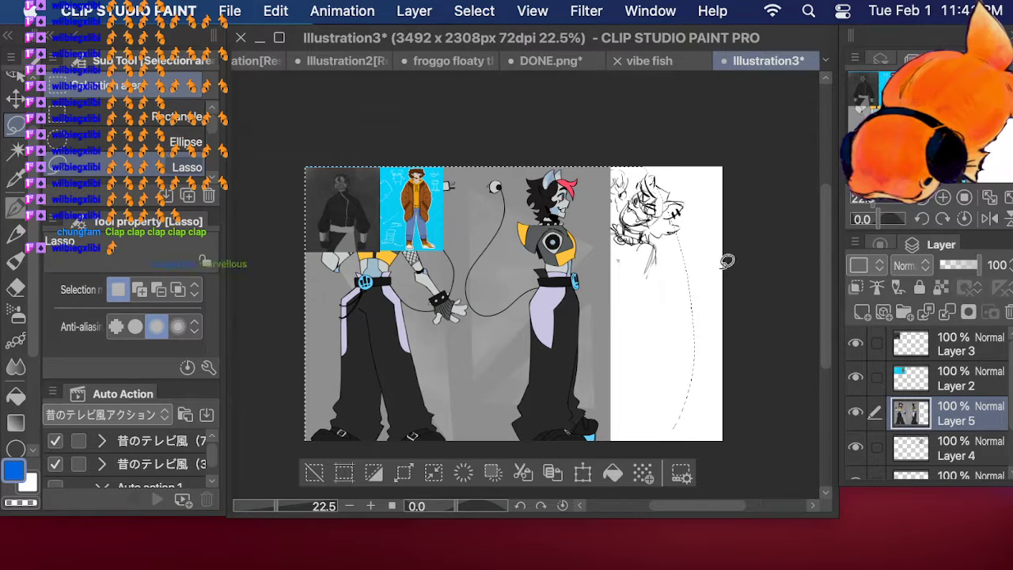
{"action": "left_click", "coordinate": [587, 473]}
{"action": "left_click_drag", "start_coordinate": [694, 161], "coordinate": [547, 198]}
{"action": "key", "text": "Return"}
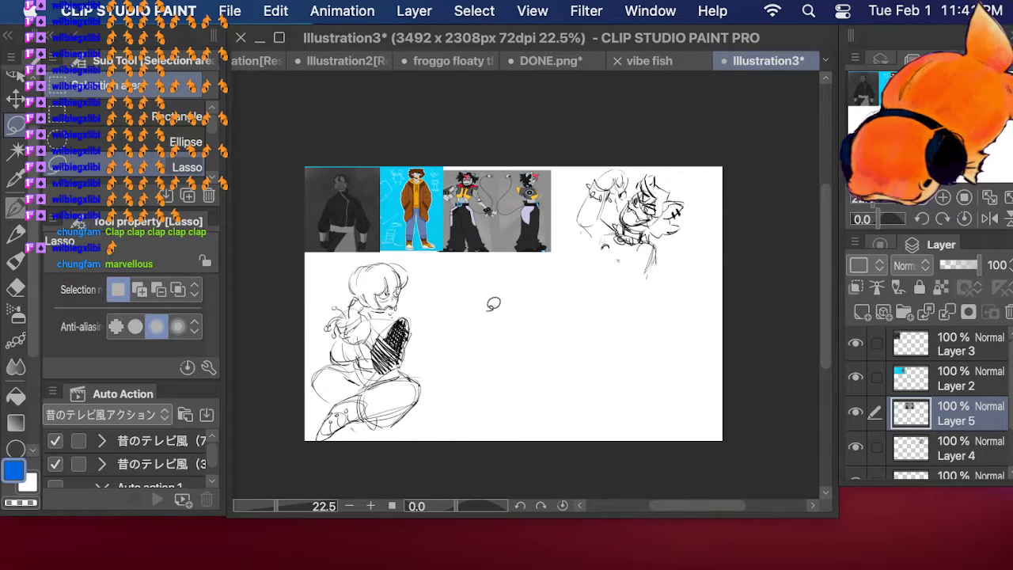
Step: Sketch the second character's rounded torso, a waist belt with a round buckle, and long flared trouser legs
{"action": "key", "text": "p"}
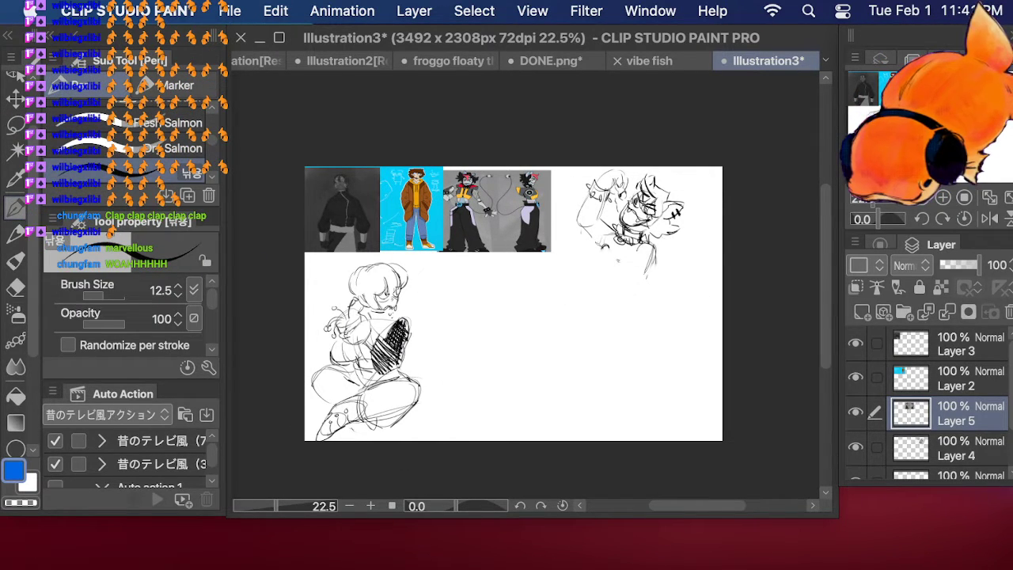
{"action": "mouse_move", "coordinate": [597, 236]}
{"action": "left_mouse_down"}
{"action": "mouse_move", "coordinate": [613, 277]}
{"action": "mouse_move", "coordinate": [648, 246]}
{"action": "left_mouse_up"}
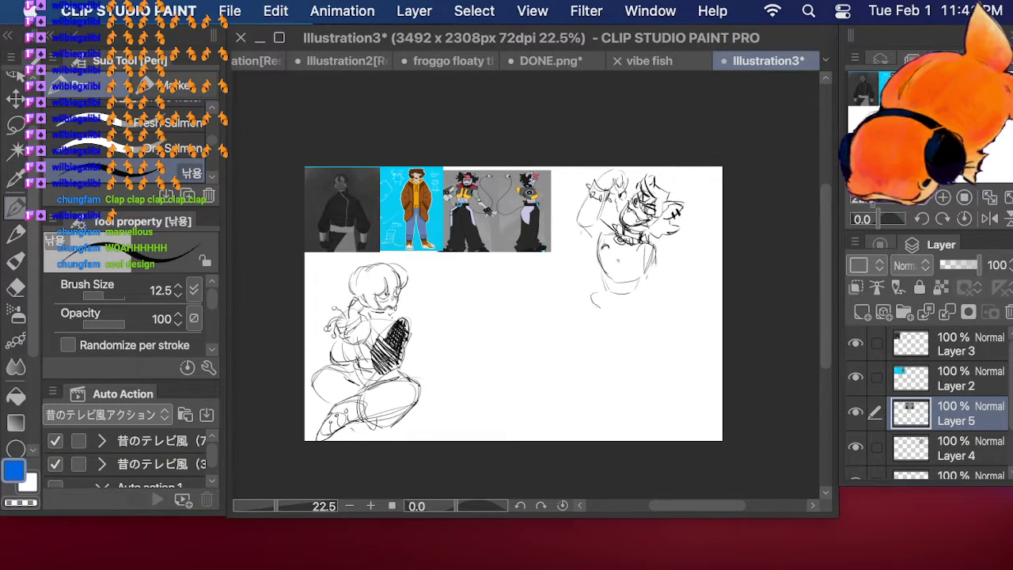
{"action": "mouse_move", "coordinate": [599, 307]}
{"action": "left_mouse_down"}
{"action": "mouse_move", "coordinate": [639, 296]}
{"action": "mouse_move", "coordinate": [608, 307]}
{"action": "mouse_move", "coordinate": [637, 302]}
{"action": "mouse_move", "coordinate": [599, 336]}
{"action": "mouse_move", "coordinate": [605, 324]}
{"action": "mouse_move", "coordinate": [652, 312]}
{"action": "mouse_move", "coordinate": [639, 330]}
{"action": "mouse_move", "coordinate": [587, 325]}
{"action": "mouse_move", "coordinate": [586, 410]}
{"action": "left_mouse_up"}
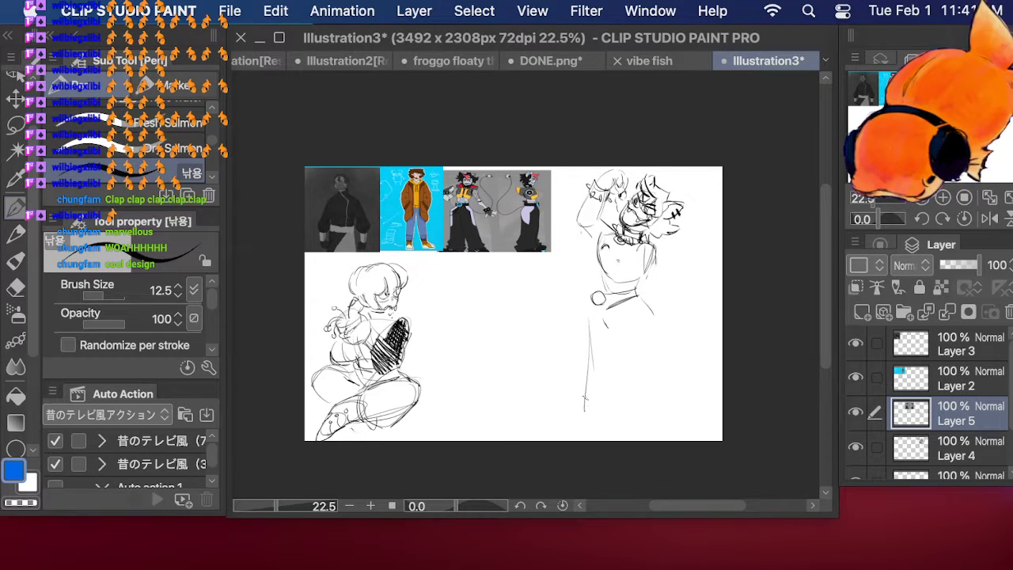
{"action": "left_click_drag", "start_coordinate": [589, 363], "coordinate": [578, 420]}
{"action": "left_click_drag", "start_coordinate": [643, 301], "coordinate": [671, 407]}
{"action": "left_click_drag", "start_coordinate": [656, 332], "coordinate": [679, 416]}
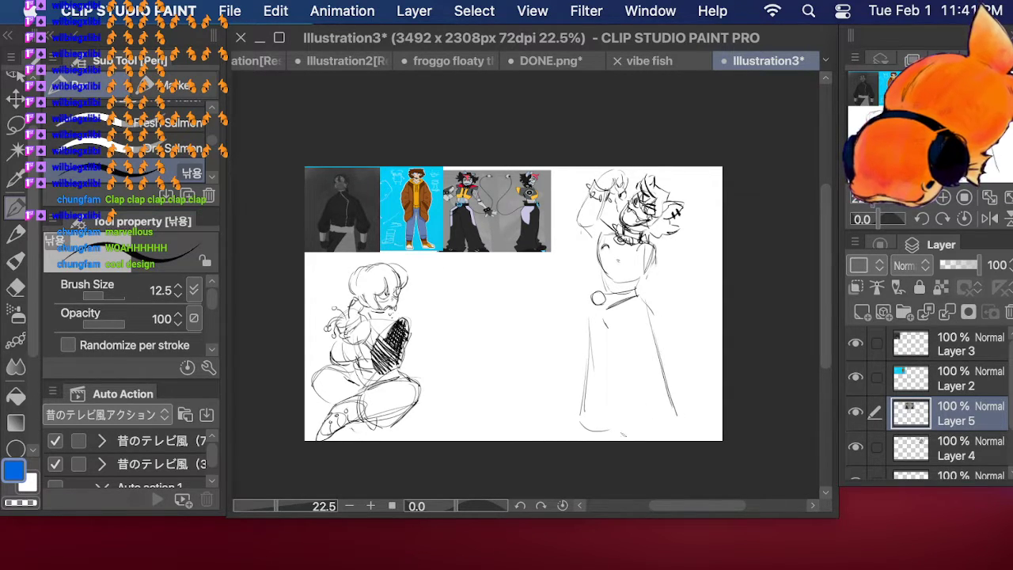
{"action": "left_click_drag", "start_coordinate": [603, 337], "coordinate": [624, 416]}
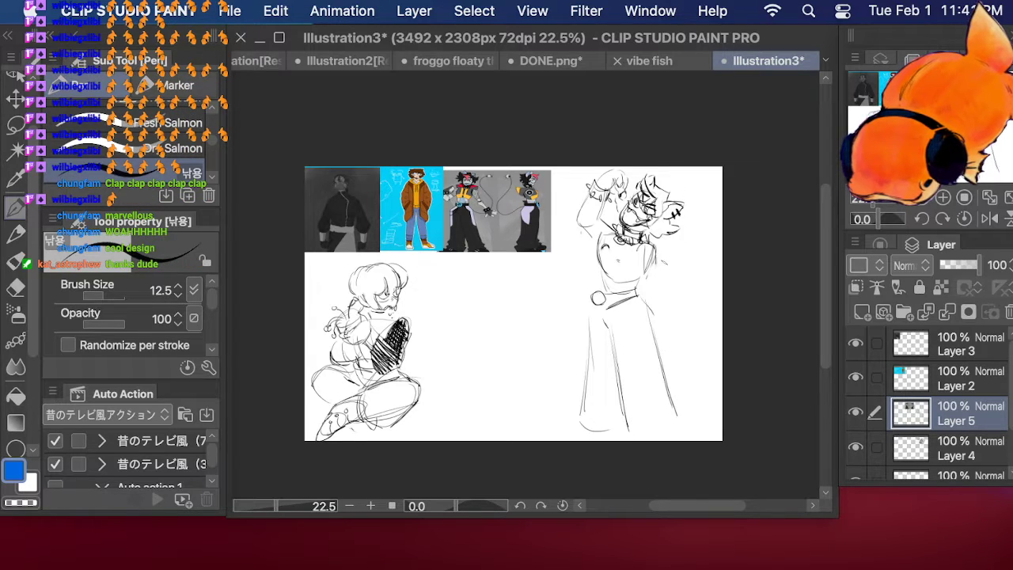
Step: Add pen strokes around the raised arm's elbow and erase the excess lines there with the hard eraser
{"action": "left_click_drag", "start_coordinate": [581, 218], "coordinate": [598, 245]}
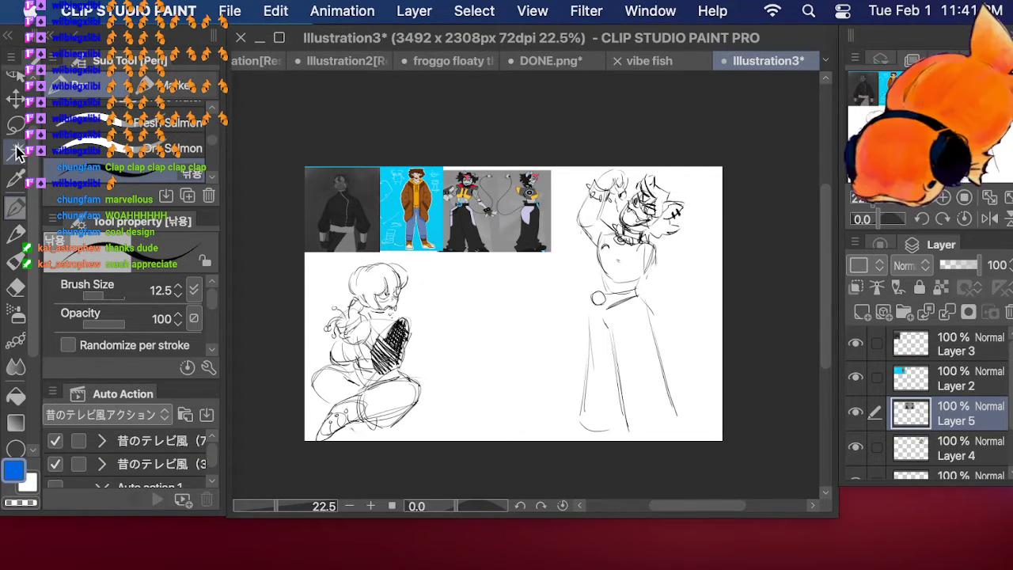
{"action": "left_click", "coordinate": [15, 289]}
{"action": "left_click_drag", "start_coordinate": [583, 221], "coordinate": [594, 239]}
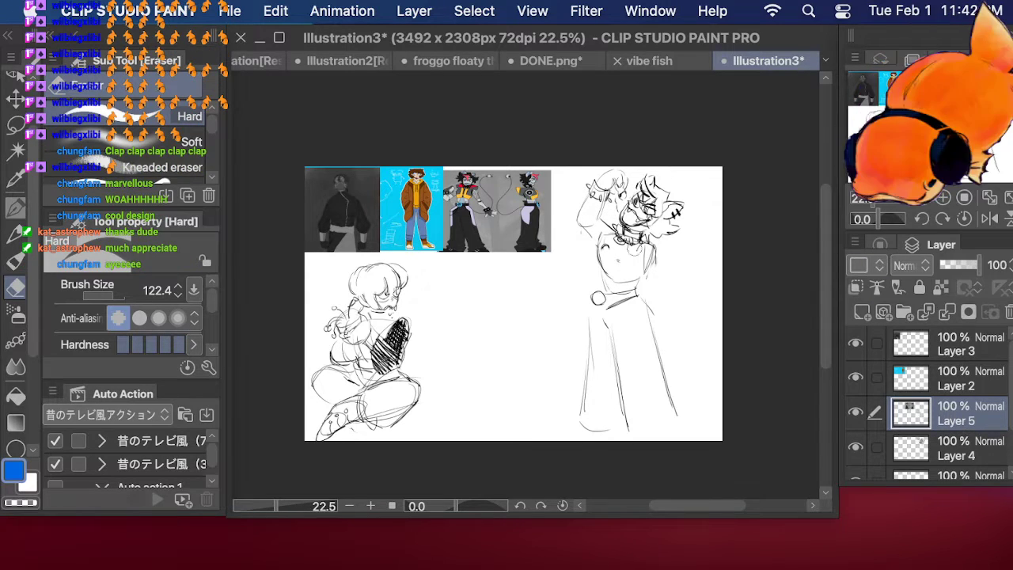
Step: Lasso the standing character's upper body, lift it from Layer 5 onto a separate layer, and merge that into Layer 4
{"action": "left_click", "coordinate": [16, 125]}
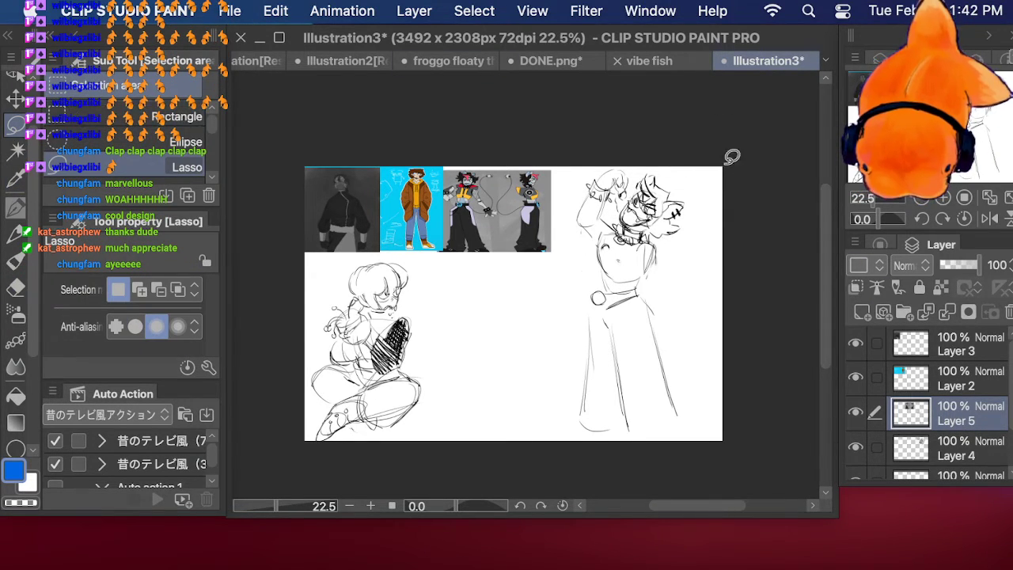
{"action": "mouse_move", "coordinate": [669, 113]}
{"action": "left_mouse_down"}
{"action": "mouse_move", "coordinate": [564, 241]}
{"action": "mouse_move", "coordinate": [662, 94]}
{"action": "mouse_move", "coordinate": [666, 107]}
{"action": "left_mouse_up"}
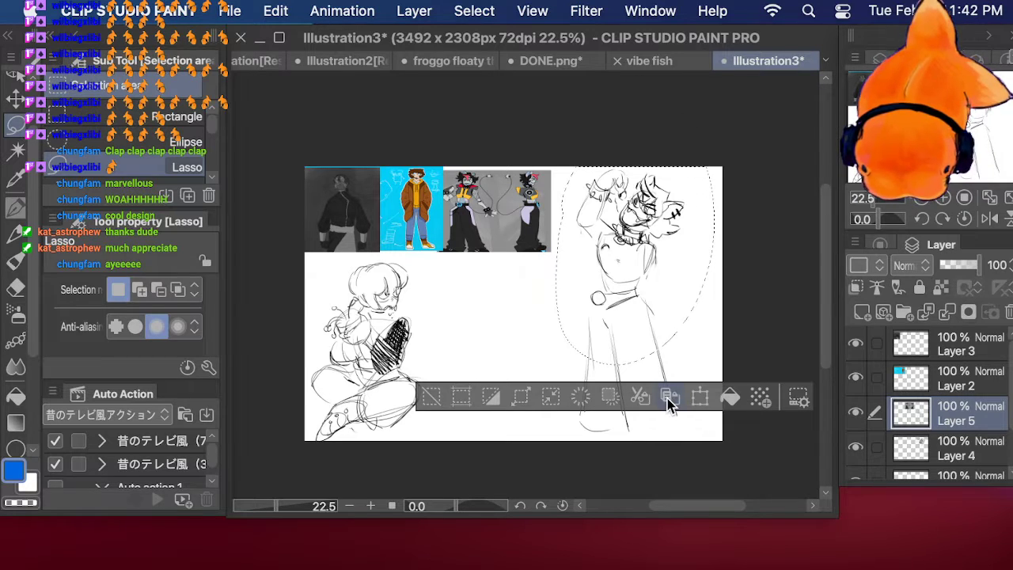
{"action": "left_click", "coordinate": [670, 396]}
{"action": "key", "text": "ctrl+d"}
{"action": "left_click_drag", "start_coordinate": [972, 421], "coordinate": [965, 451]}
{"action": "left_click", "coordinate": [947, 311]}
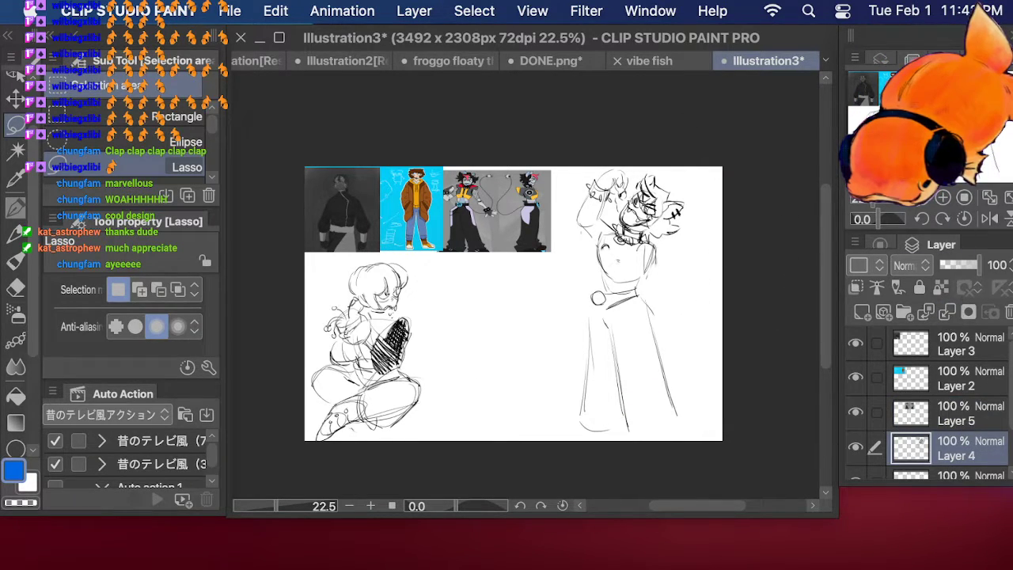
Step: Erase the raised arm's outer lines with the hard eraser at size 20.7 and redraw the arm with the pen
{"action": "scroll", "coordinate": [459, 285], "scroll_direction": "right", "scroll_amount": 3}
{"action": "scroll", "coordinate": [459, 285], "scroll_direction": "down", "scroll_amount": 1}
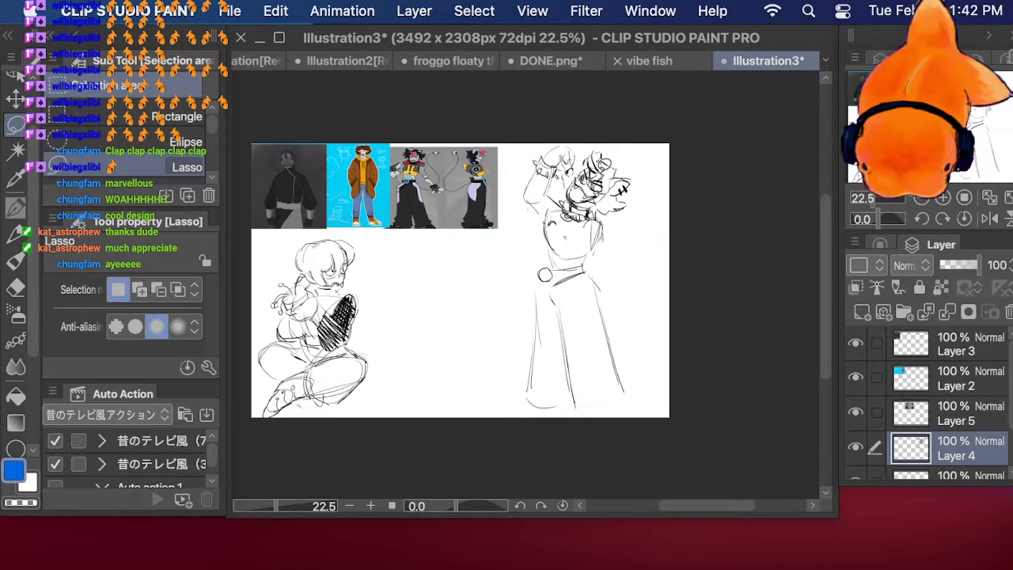
{"action": "left_click", "coordinate": [16, 291]}
{"action": "left_click_drag", "start_coordinate": [112, 295], "coordinate": [103, 292]}
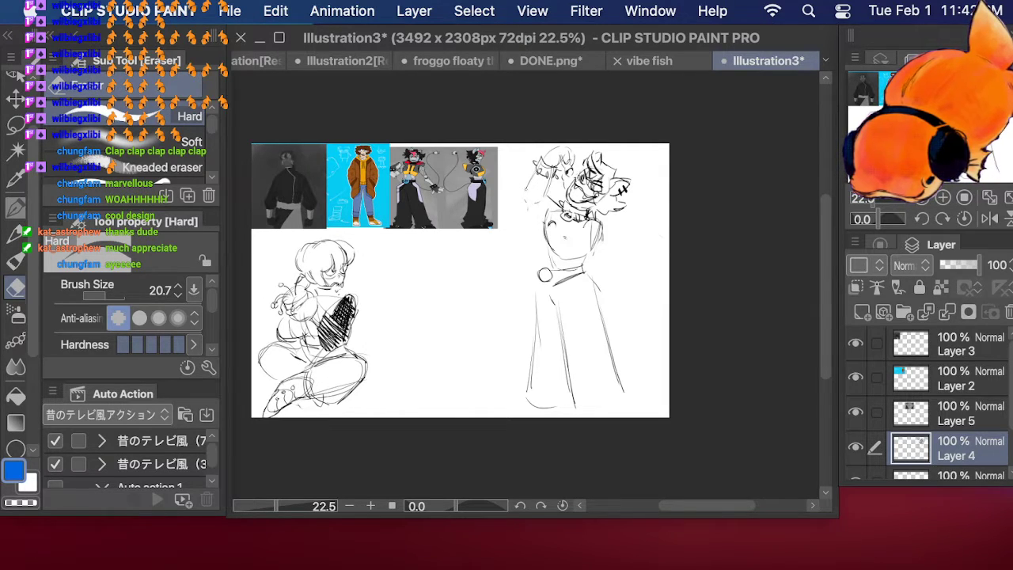
{"action": "key", "text": "p"}
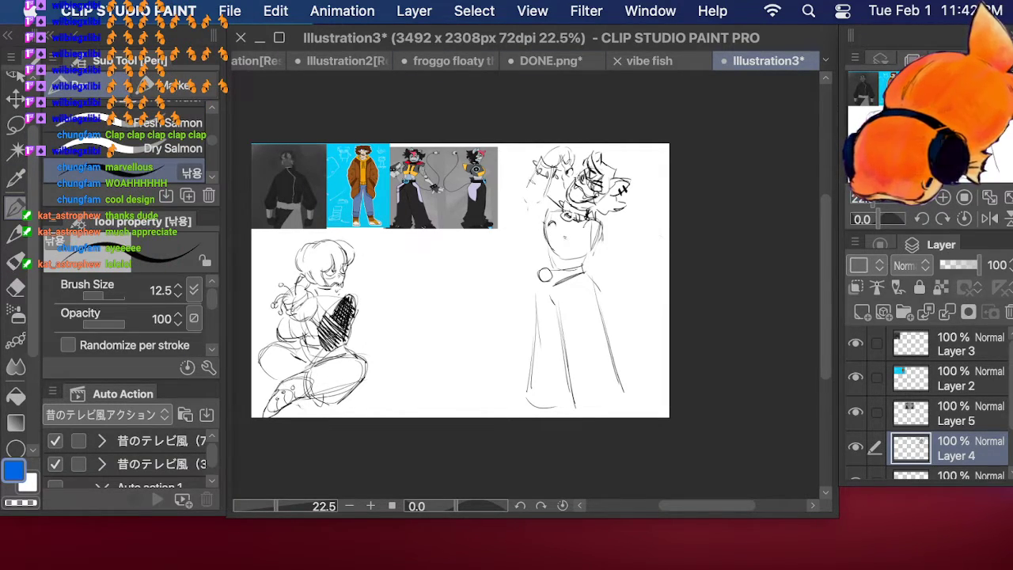
{"action": "left_click_drag", "start_coordinate": [540, 168], "coordinate": [529, 192]}
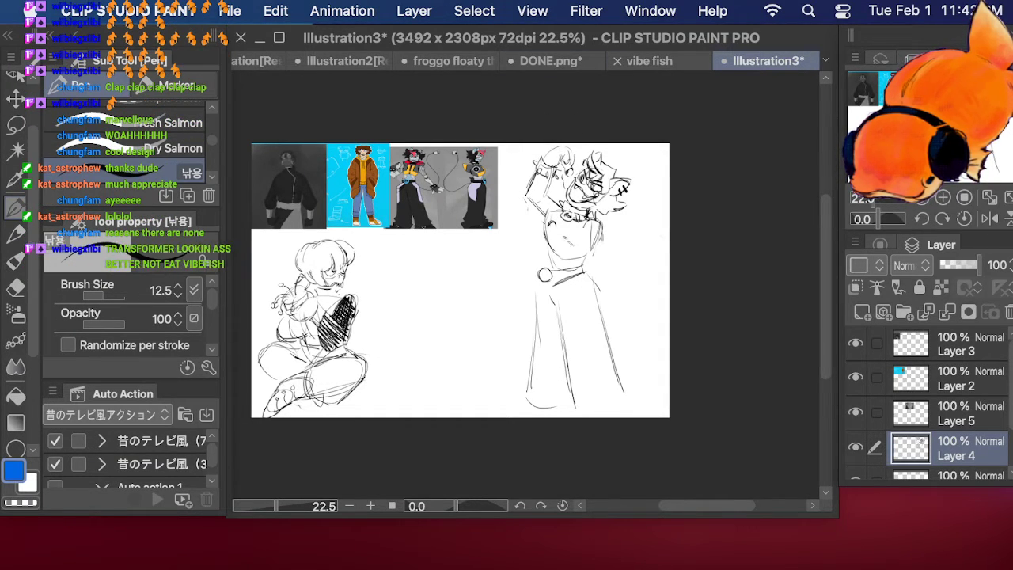
Step: Erase the standing character's torso, belt and upper trouser lines on Layer 4 with the hard eraser at size 338.1
{"action": "left_click", "coordinate": [16, 289]}
{"action": "left_click", "coordinate": [118, 294]}
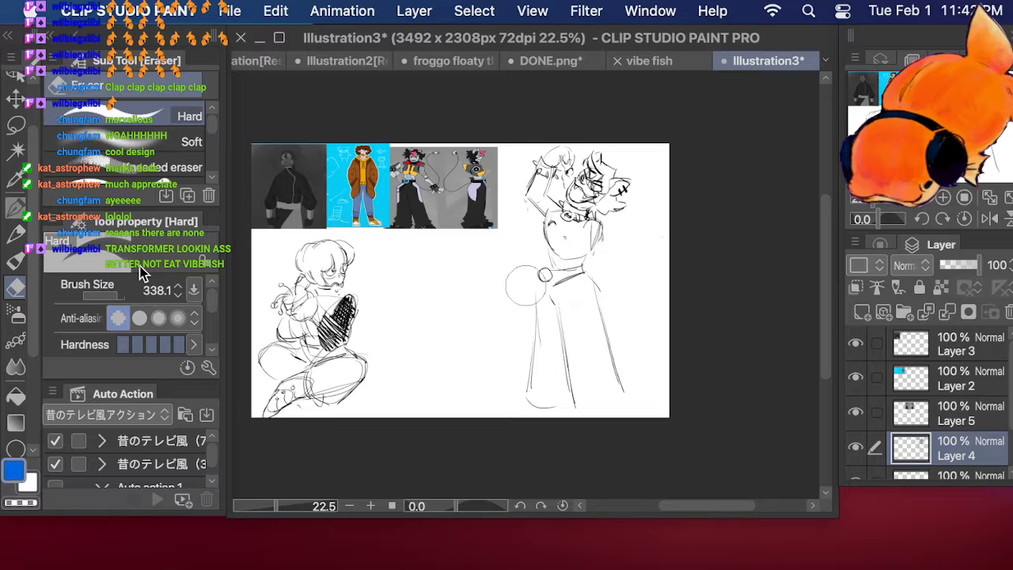
{"action": "mouse_move", "coordinate": [557, 255]}
{"action": "left_mouse_down"}
{"action": "mouse_move", "coordinate": [572, 235]}
{"action": "mouse_move", "coordinate": [581, 251]}
{"action": "mouse_move", "coordinate": [605, 237]}
{"action": "left_mouse_up"}
{"action": "left_click_drag", "start_coordinate": [584, 280], "coordinate": [656, 316]}
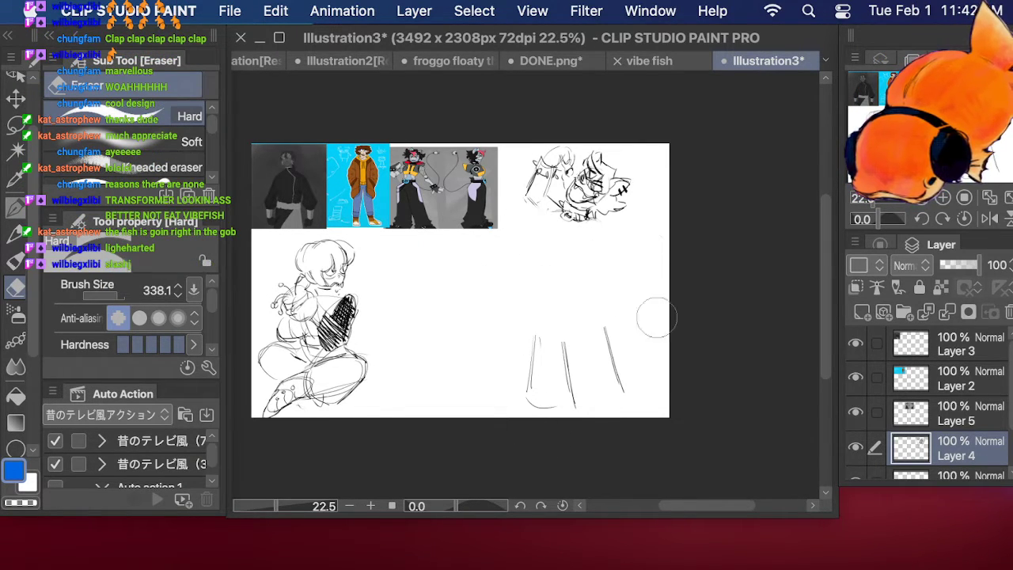
Step: Sketch a long curved body guide line down from the neck and the sides of a tilted, rounded chest
{"action": "left_click", "coordinate": [16, 208]}
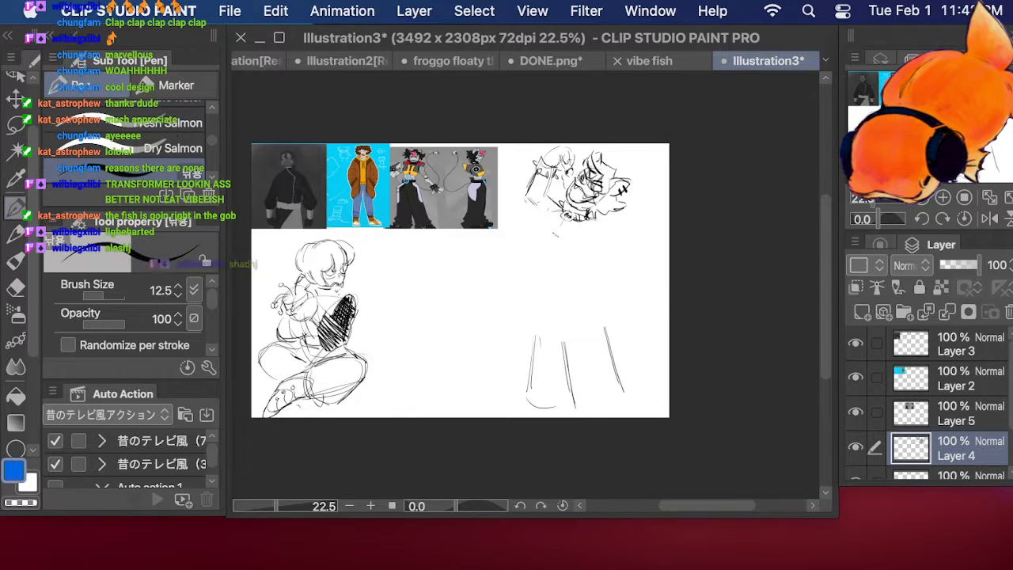
{"action": "mouse_move", "coordinate": [564, 220]}
{"action": "left_mouse_down"}
{"action": "mouse_move", "coordinate": [539, 275]}
{"action": "mouse_move", "coordinate": [551, 289]}
{"action": "mouse_move", "coordinate": [546, 356]}
{"action": "left_mouse_up"}
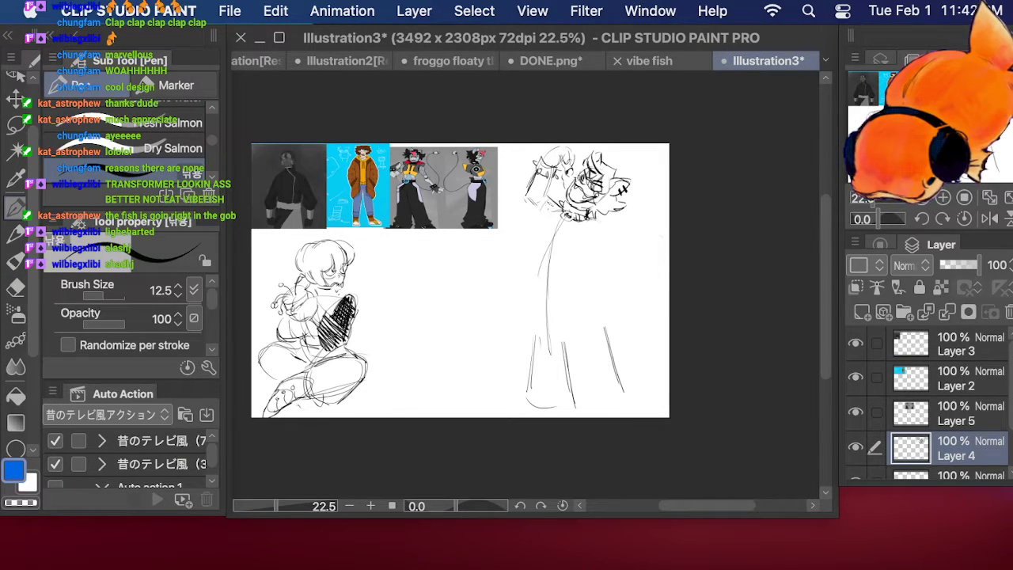
{"action": "mouse_move", "coordinate": [553, 202]}
{"action": "left_mouse_down"}
{"action": "mouse_move", "coordinate": [536, 228]}
{"action": "mouse_move", "coordinate": [561, 245]}
{"action": "left_mouse_up"}
{"action": "left_click_drag", "start_coordinate": [589, 225], "coordinate": [567, 254]}
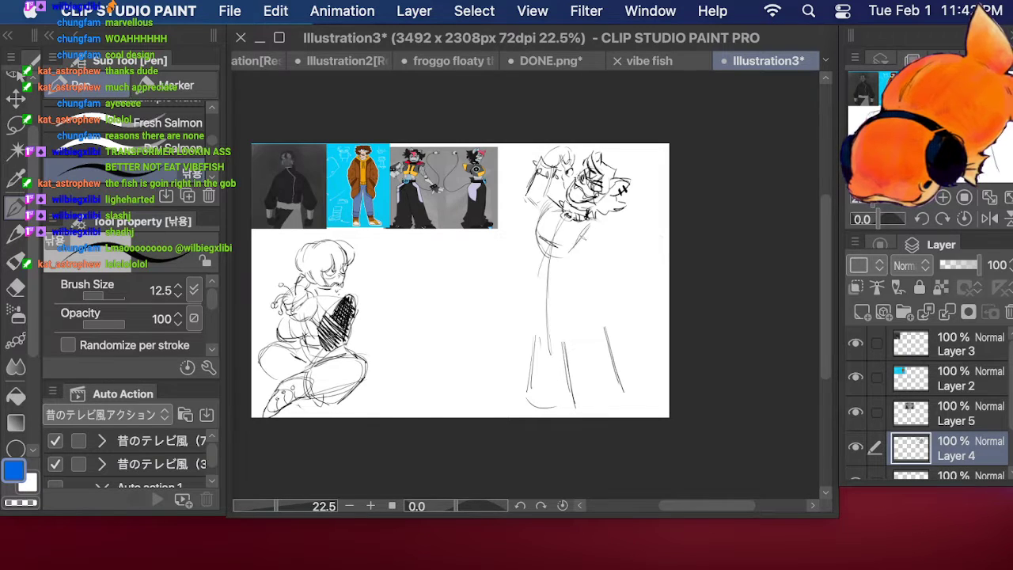
{"action": "left_click_drag", "start_coordinate": [592, 221], "coordinate": [575, 259]}
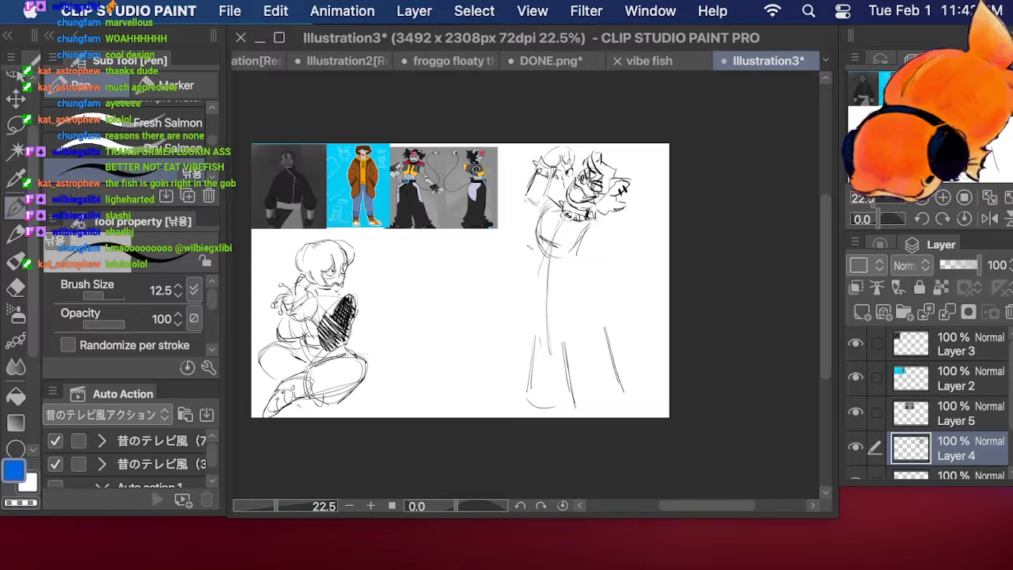
Step: Sketch the waist edge below the chest and reinforce the torso's sides, lower chest line and shoulder
{"action": "mouse_move", "coordinate": [539, 240]}
{"action": "left_mouse_down"}
{"action": "mouse_move", "coordinate": [543, 268]}
{"action": "mouse_move", "coordinate": [583, 261]}
{"action": "left_mouse_up"}
{"action": "left_click_drag", "start_coordinate": [581, 250], "coordinate": [575, 266]}
{"action": "left_click_drag", "start_coordinate": [546, 210], "coordinate": [539, 238]}
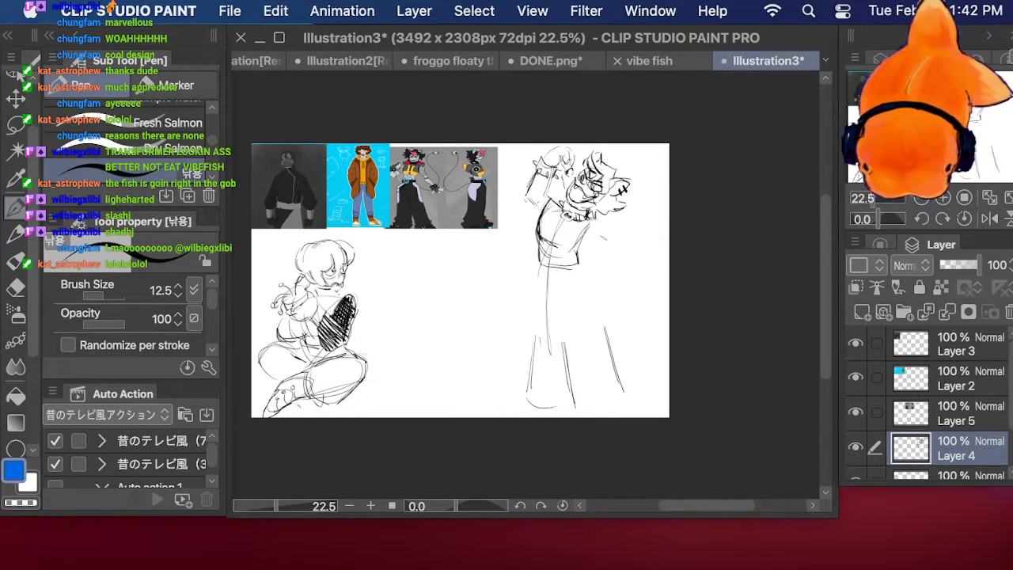
{"action": "mouse_move", "coordinate": [537, 236]}
{"action": "left_mouse_down"}
{"action": "mouse_move", "coordinate": [578, 250]}
{"action": "mouse_move", "coordinate": [581, 243]}
{"action": "left_mouse_up"}
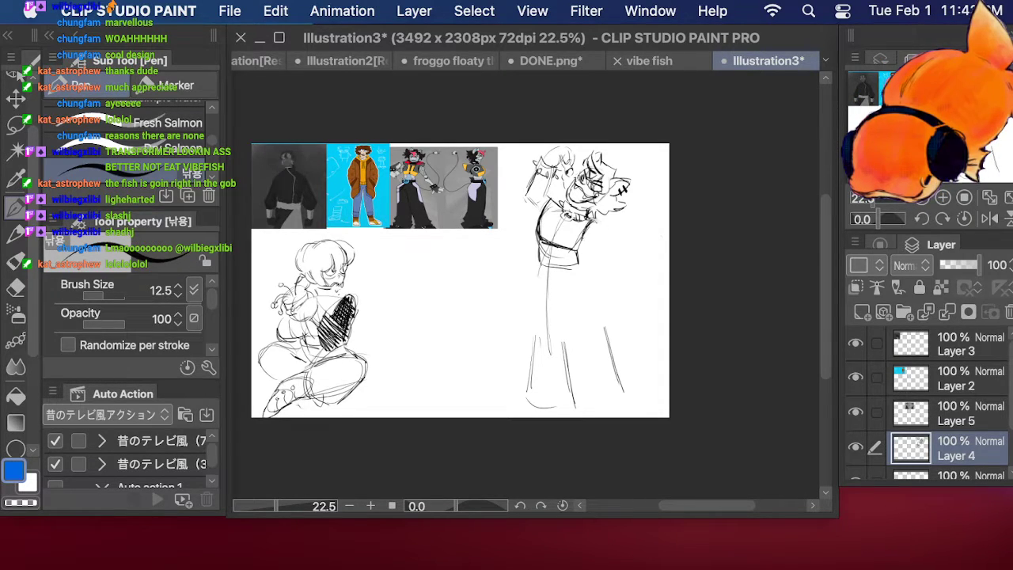
{"action": "left_click_drag", "start_coordinate": [553, 200], "coordinate": [541, 220]}
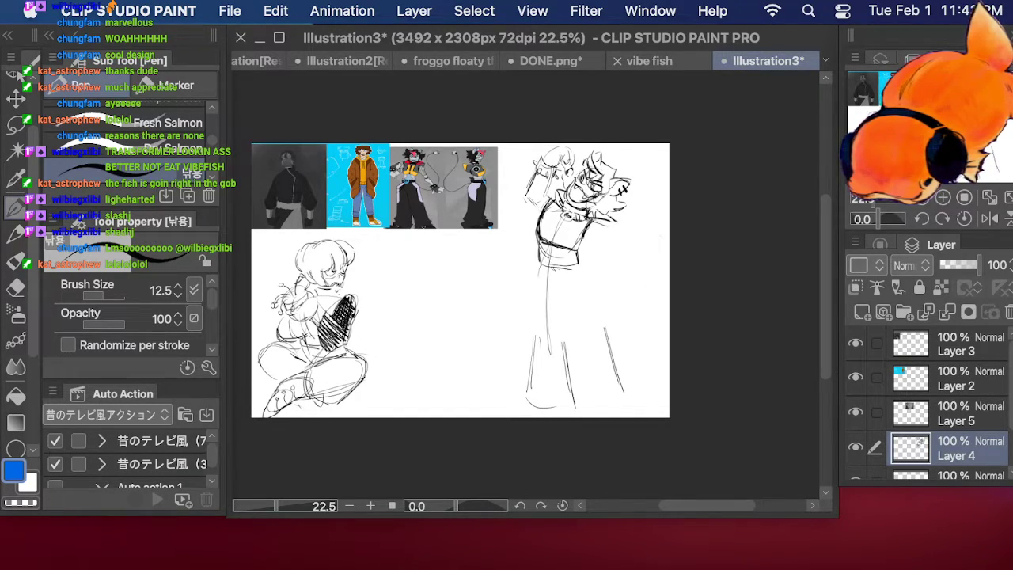
Step: Draw a belt with a round buckle around the waist and add a small detail and line on the chest
{"action": "mouse_move", "coordinate": [545, 255]}
{"action": "left_mouse_down"}
{"action": "mouse_move", "coordinate": [538, 270]}
{"action": "mouse_move", "coordinate": [550, 269]}
{"action": "left_mouse_up"}
{"action": "left_click_drag", "start_coordinate": [549, 256], "coordinate": [580, 259]}
{"action": "mouse_move", "coordinate": [549, 272]}
{"action": "left_mouse_down"}
{"action": "mouse_move", "coordinate": [561, 271]}
{"action": "mouse_move", "coordinate": [549, 271]}
{"action": "left_mouse_up"}
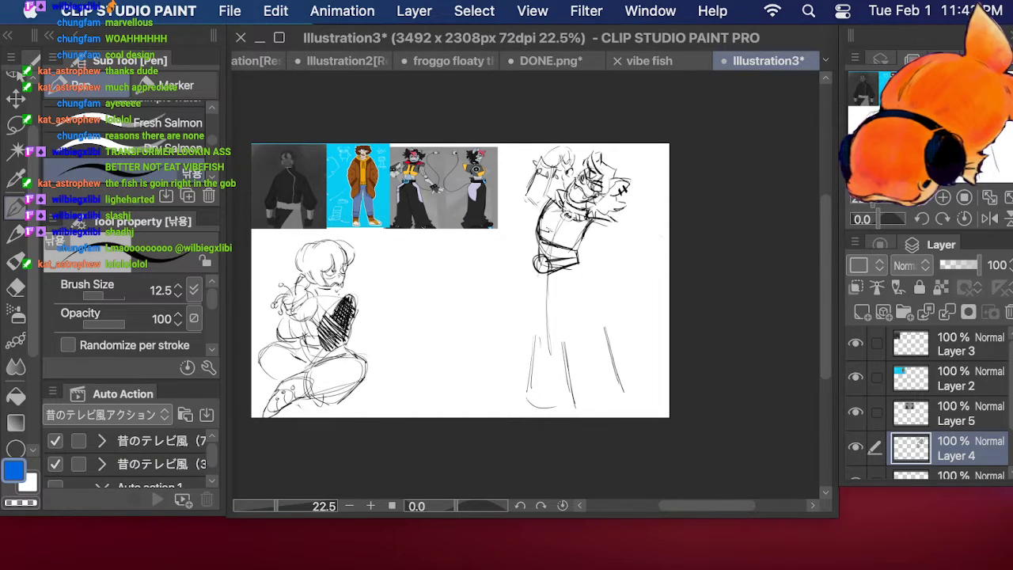
{"action": "left_click_drag", "start_coordinate": [584, 224], "coordinate": [567, 244]}
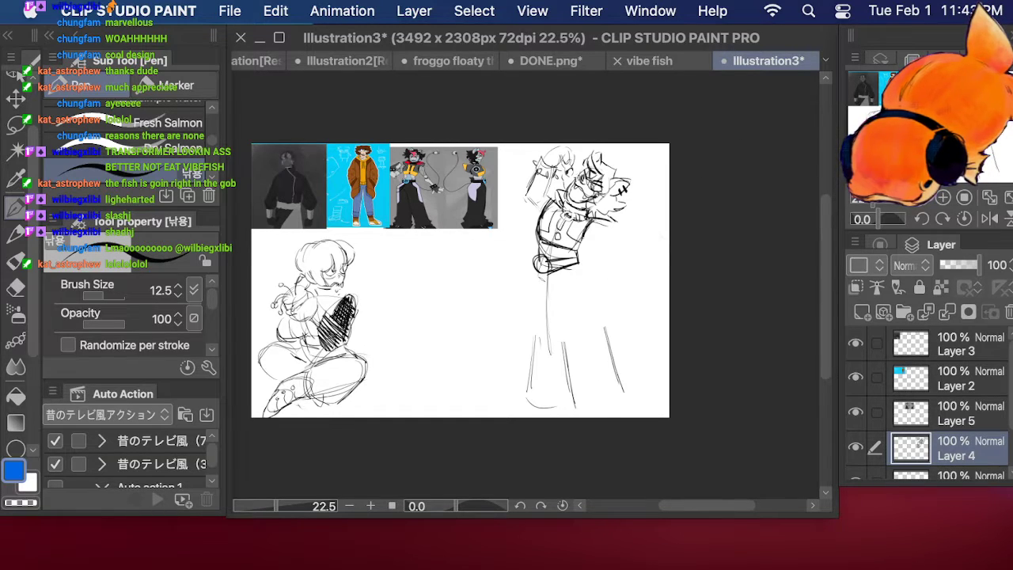
Step: Sketch the pointed hip line and the long flared trouser leg below the buckle, with a curved hem and fold lines
{"action": "left_click_drag", "start_coordinate": [551, 275], "coordinate": [541, 299]}
{"action": "left_click_drag", "start_coordinate": [583, 261], "coordinate": [519, 344]}
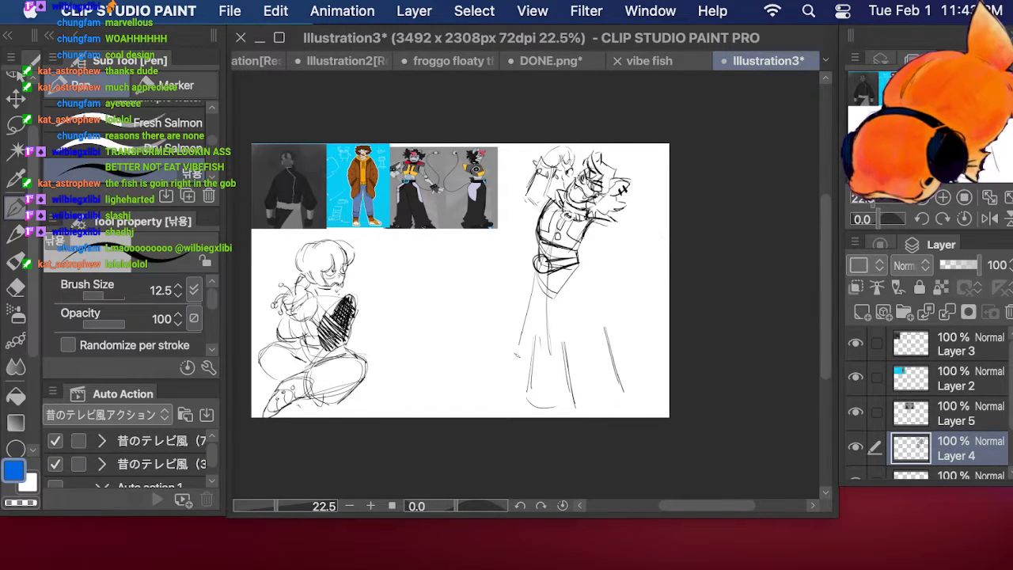
{"action": "mouse_move", "coordinate": [532, 293]}
{"action": "left_mouse_down"}
{"action": "mouse_move", "coordinate": [506, 378]}
{"action": "mouse_move", "coordinate": [567, 387]}
{"action": "left_mouse_up"}
{"action": "left_click_drag", "start_coordinate": [561, 324], "coordinate": [568, 377]}
{"action": "left_click_drag", "start_coordinate": [557, 290], "coordinate": [568, 380]}
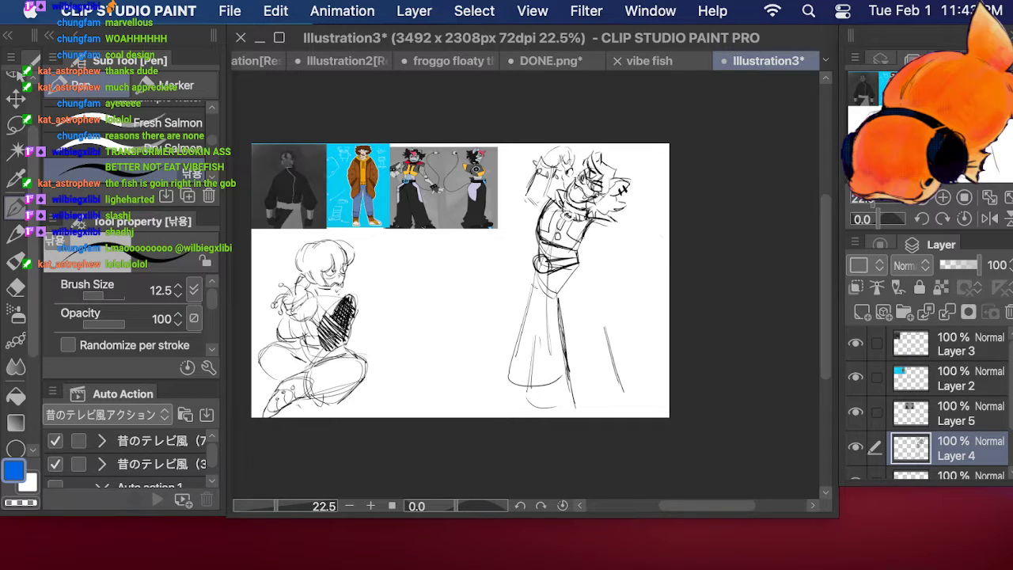
{"action": "left_click_drag", "start_coordinate": [537, 277], "coordinate": [524, 374]}
{"action": "mouse_move", "coordinate": [531, 299]}
{"action": "left_mouse_down"}
{"action": "mouse_move", "coordinate": [515, 391]}
{"action": "mouse_move", "coordinate": [570, 395]}
{"action": "left_mouse_up"}
{"action": "left_click_drag", "start_coordinate": [570, 309], "coordinate": [567, 369]}
{"action": "left_click_drag", "start_coordinate": [559, 288], "coordinate": [577, 393]}
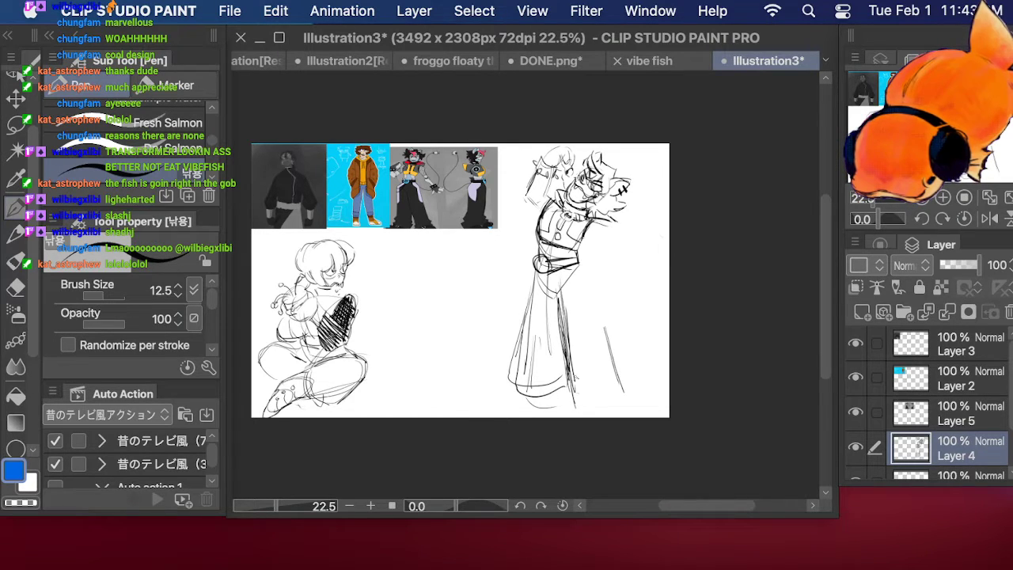
Step: Draw the other flared trouser leg with a slanted outer edge, a darkened inner edge and a closed hem
{"action": "left_click_drag", "start_coordinate": [584, 270], "coordinate": [616, 373]}
{"action": "left_click_drag", "start_coordinate": [592, 303], "coordinate": [622, 387]}
{"action": "left_click_drag", "start_coordinate": [564, 352], "coordinate": [574, 404]}
{"action": "left_click_drag", "start_coordinate": [570, 403], "coordinate": [625, 390]}
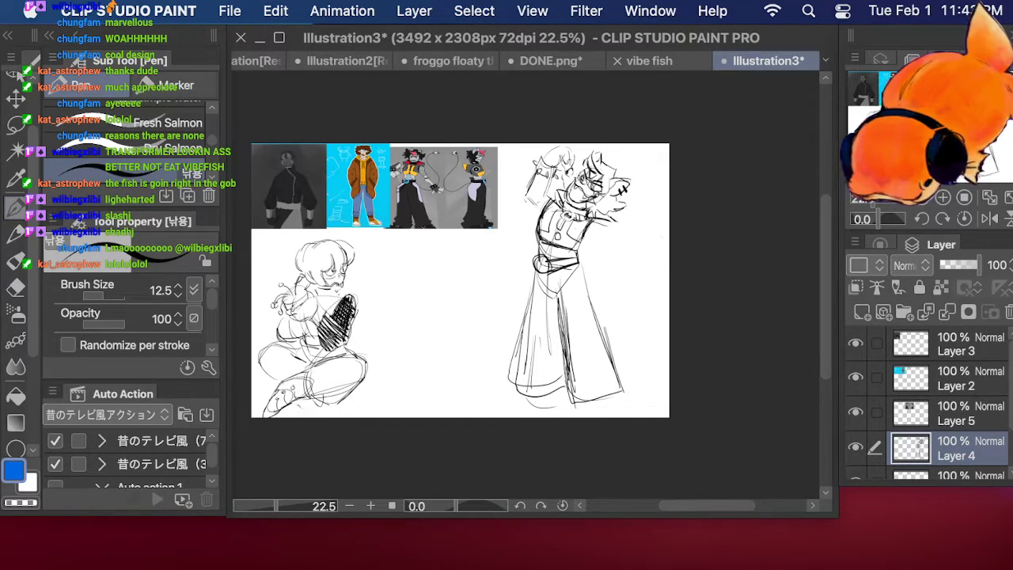
Step: Lasso the standing character on Layer 4, shrink it, and move it to the canvas's upper right area
{"action": "left_click", "coordinate": [16, 125]}
{"action": "mouse_move", "coordinate": [485, 268]}
{"action": "left_mouse_down"}
{"action": "mouse_move", "coordinate": [475, 344]}
{"action": "mouse_move", "coordinate": [720, 321]}
{"action": "mouse_move", "coordinate": [554, 73]}
{"action": "mouse_move", "coordinate": [494, 243]}
{"action": "left_mouse_up"}
{"action": "left_click", "coordinate": [651, 449]}
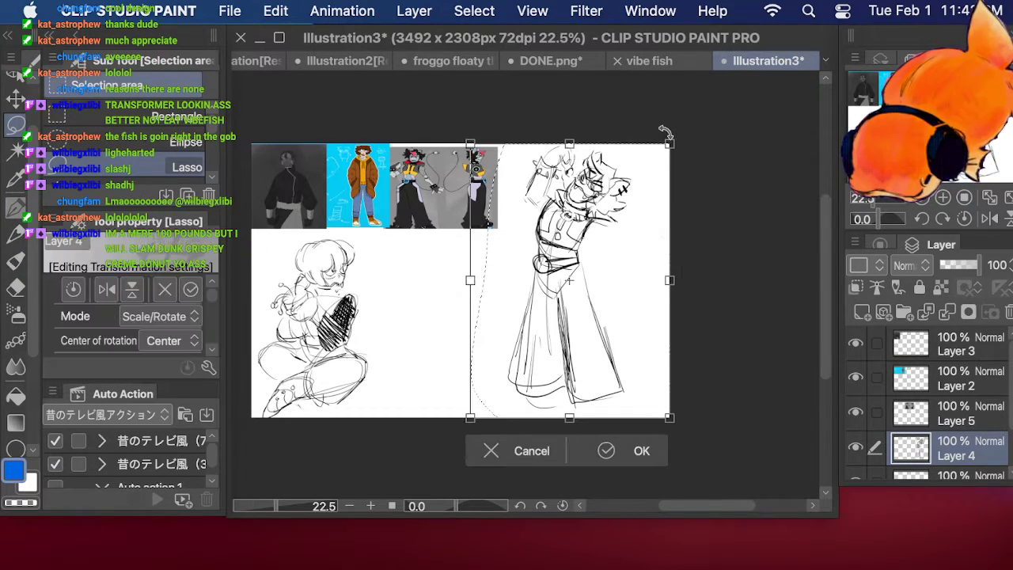
{"action": "left_click_drag", "start_coordinate": [665, 128], "coordinate": [649, 184]}
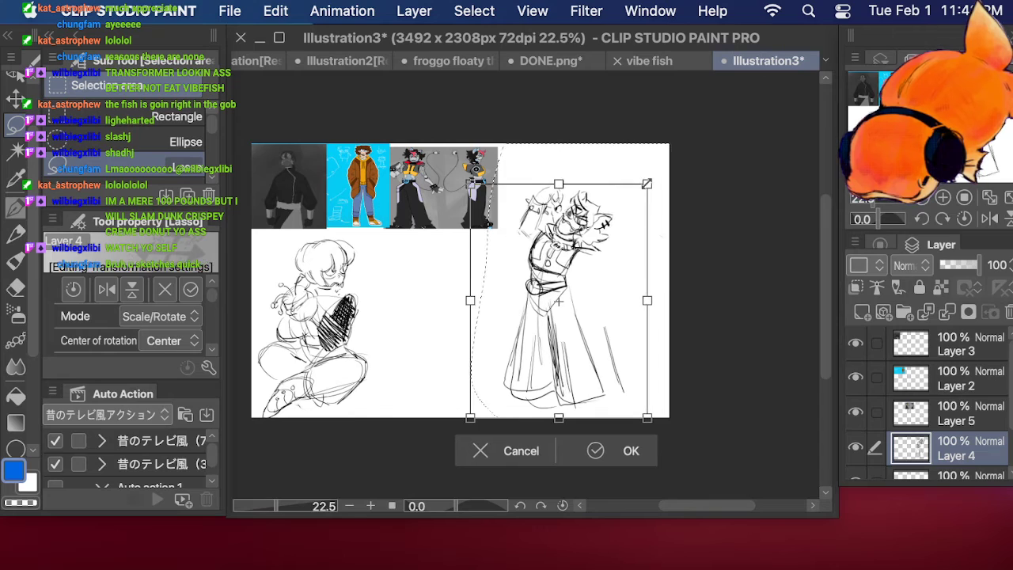
{"action": "left_click_drag", "start_coordinate": [594, 246], "coordinate": [612, 212]}
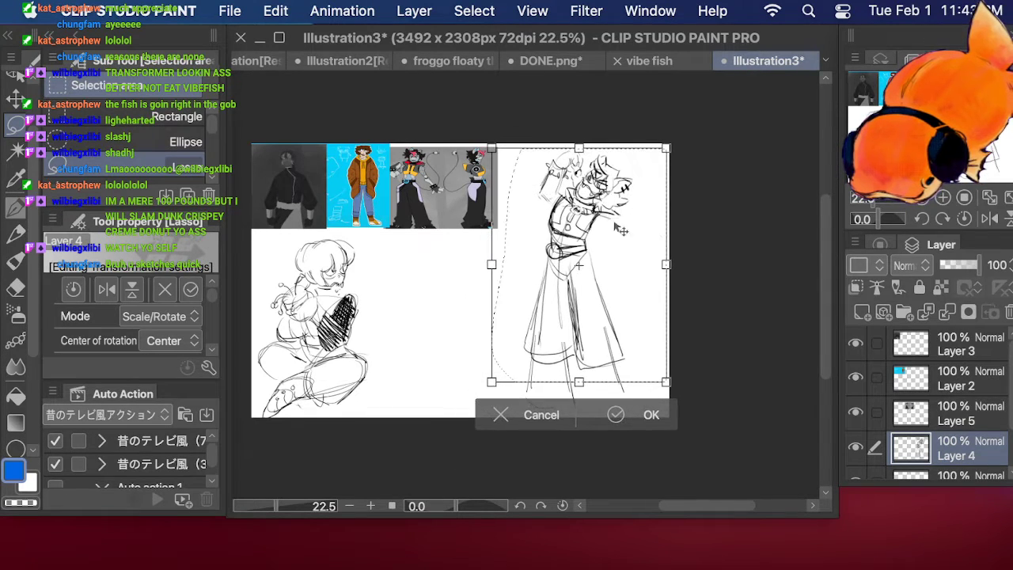
{"action": "left_click", "coordinate": [631, 407]}
{"action": "left_click", "coordinate": [714, 243]}
Step: Erase the lower trouser legs and the leftover leg lines on Layer 5 with the hard eraser at size 1203.6
{"action": "left_click", "coordinate": [16, 287]}
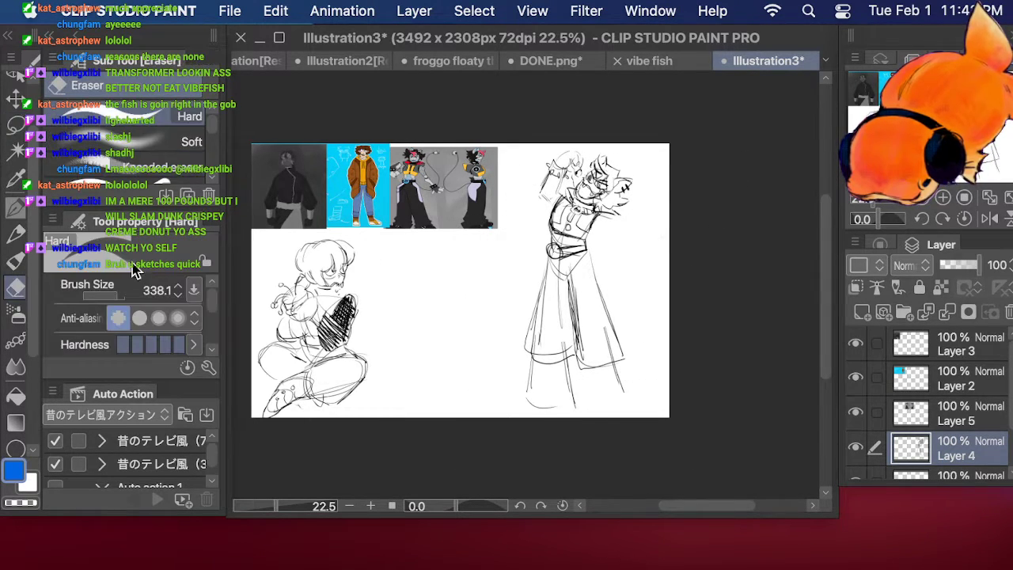
{"action": "mouse_move", "coordinate": [579, 337]}
{"action": "left_mouse_down"}
{"action": "mouse_move", "coordinate": [618, 350]}
{"action": "mouse_move", "coordinate": [580, 374]}
{"action": "mouse_move", "coordinate": [641, 339]}
{"action": "mouse_move", "coordinate": [582, 398]}
{"action": "mouse_move", "coordinate": [604, 394]}
{"action": "mouse_move", "coordinate": [589, 372]}
{"action": "left_mouse_up"}
{"action": "left_click", "coordinate": [961, 414]}
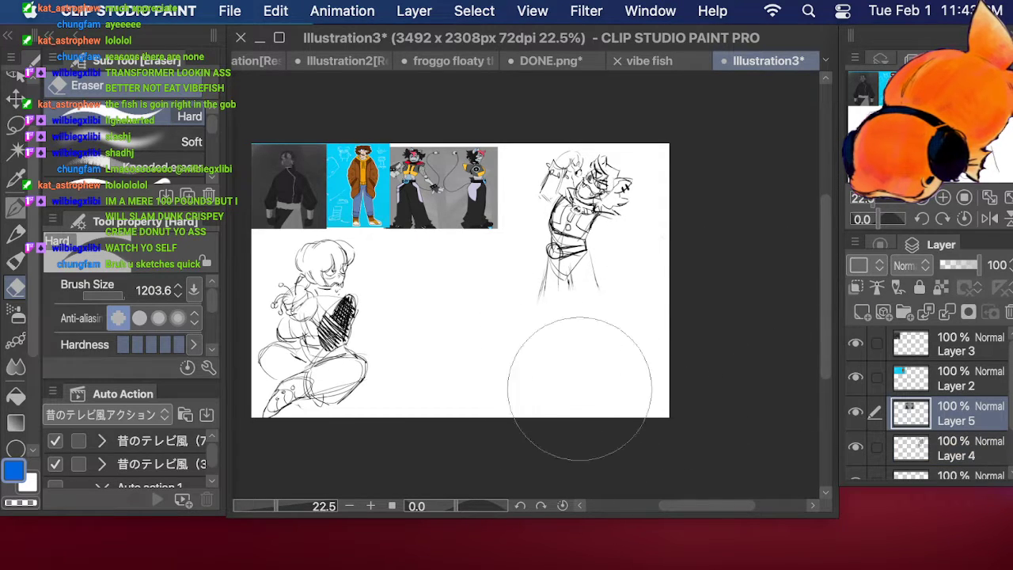
Step: Sketch longer trouser legs with wide hems and two rounded shoes on Layer 5, and strengthen the raised arm's outline
{"action": "left_click", "coordinate": [16, 208]}
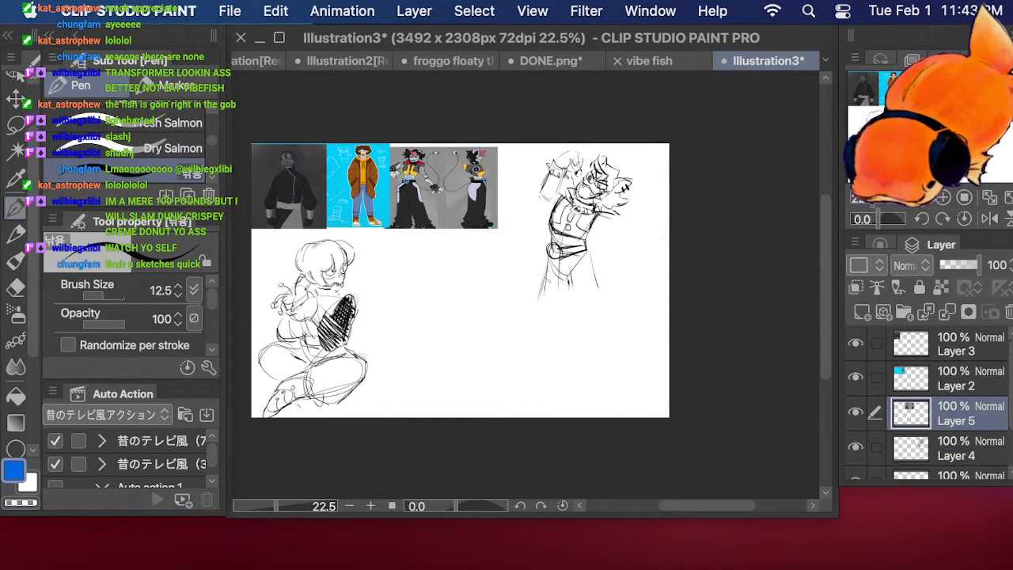
{"action": "left_click_drag", "start_coordinate": [551, 271], "coordinate": [546, 326]}
{"action": "mouse_move", "coordinate": [552, 266]}
{"action": "left_mouse_down"}
{"action": "mouse_move", "coordinate": [545, 364]}
{"action": "mouse_move", "coordinate": [538, 320]}
{"action": "mouse_move", "coordinate": [518, 375]}
{"action": "mouse_move", "coordinate": [545, 400]}
{"action": "left_mouse_up"}
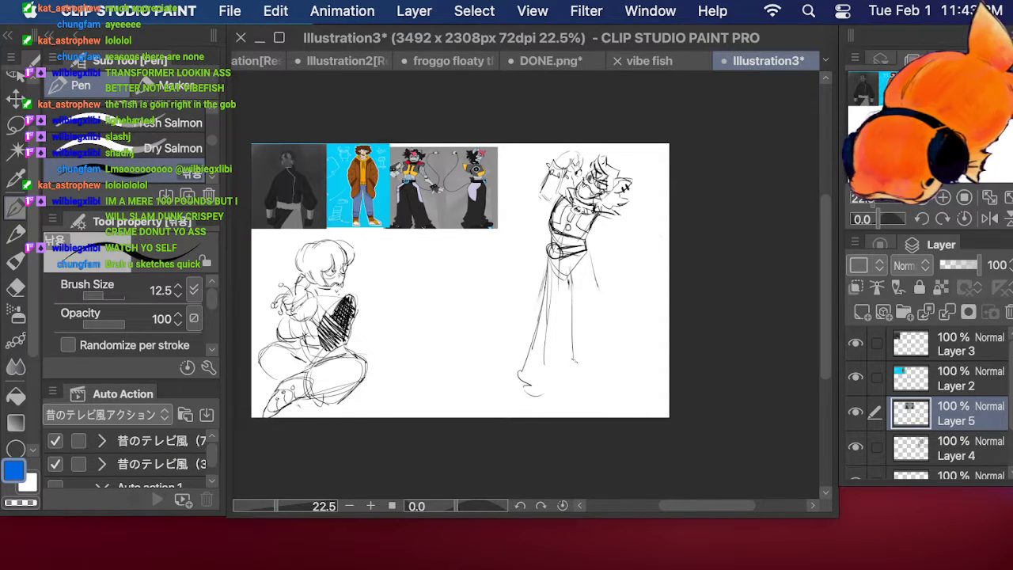
{"action": "left_click_drag", "start_coordinate": [577, 285], "coordinate": [573, 390]}
{"action": "left_click_drag", "start_coordinate": [595, 267], "coordinate": [614, 344]}
{"action": "mouse_move", "coordinate": [605, 293]}
{"action": "left_mouse_down"}
{"action": "mouse_move", "coordinate": [625, 383]}
{"action": "mouse_move", "coordinate": [611, 396]}
{"action": "left_mouse_up"}
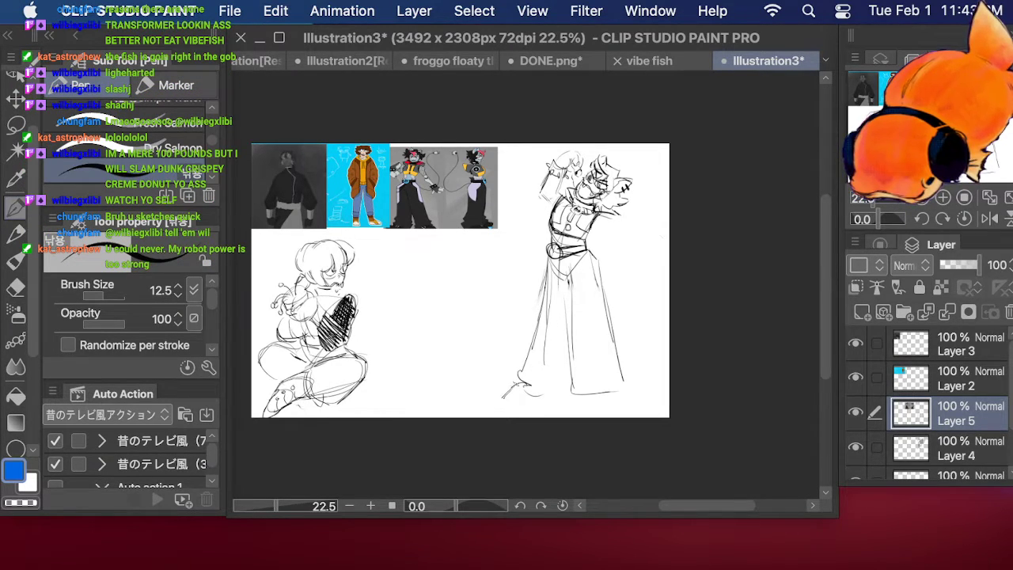
{"action": "mouse_move", "coordinate": [510, 393]}
{"action": "left_mouse_down"}
{"action": "mouse_move", "coordinate": [551, 409]}
{"action": "mouse_move", "coordinate": [615, 388]}
{"action": "mouse_move", "coordinate": [583, 411]}
{"action": "left_mouse_up"}
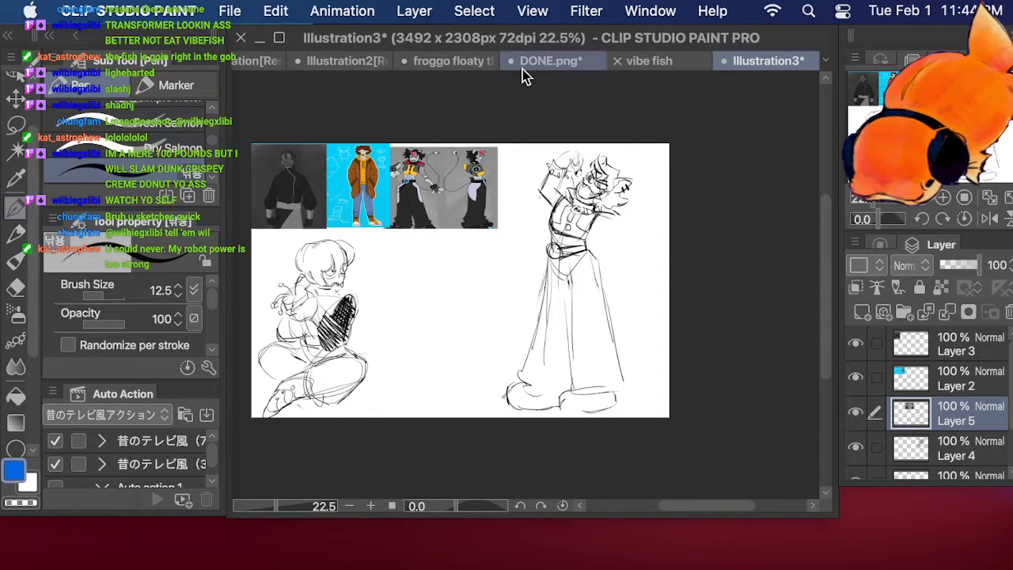
Step: Erase the arm strokes, trouser legs and shoes from Layer 5 with the hard eraser at sizes 157.8 and 724.3
{"action": "left_click", "coordinate": [15, 287]}
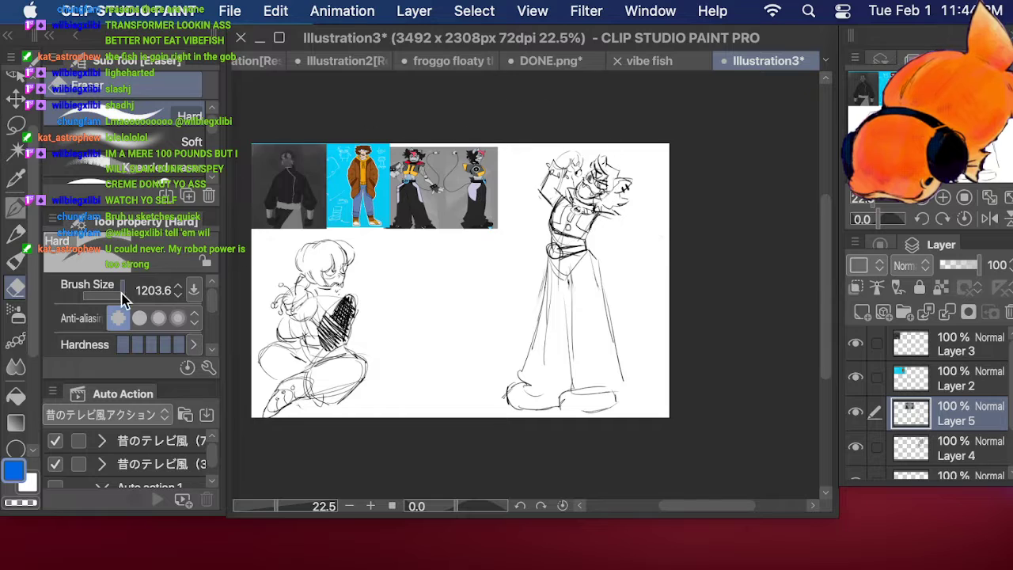
{"action": "left_click_drag", "start_coordinate": [122, 296], "coordinate": [104, 296]}
{"action": "left_click_drag", "start_coordinate": [549, 177], "coordinate": [553, 167]}
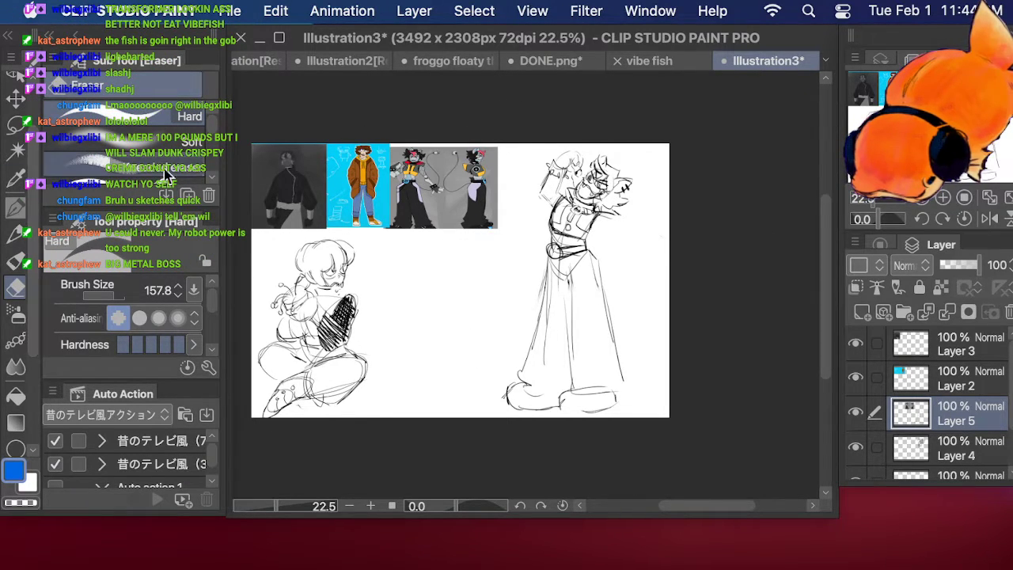
{"action": "left_click", "coordinate": [119, 295]}
{"action": "mouse_move", "coordinate": [586, 301]}
{"action": "left_mouse_down"}
{"action": "mouse_move", "coordinate": [616, 369]}
{"action": "mouse_move", "coordinate": [600, 392]}
{"action": "mouse_move", "coordinate": [634, 348]}
{"action": "left_mouse_up"}
Step: Erase the standing character's raised arm on Layer 4 and try redrawing its outline with the pen at size 12.5
{"action": "left_click", "coordinate": [972, 451]}
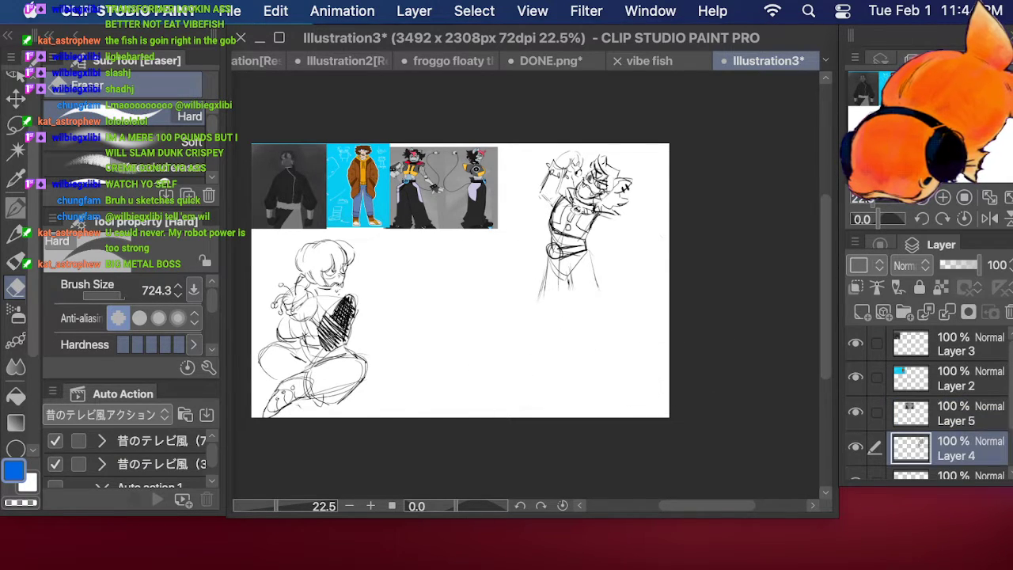
{"action": "key", "text": "p"}
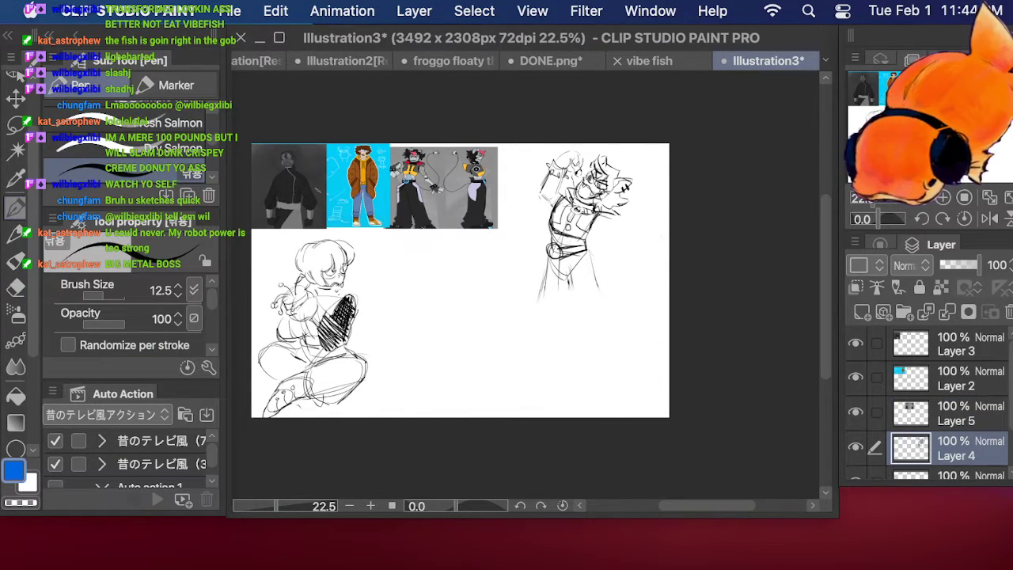
{"action": "key", "text": "e"}
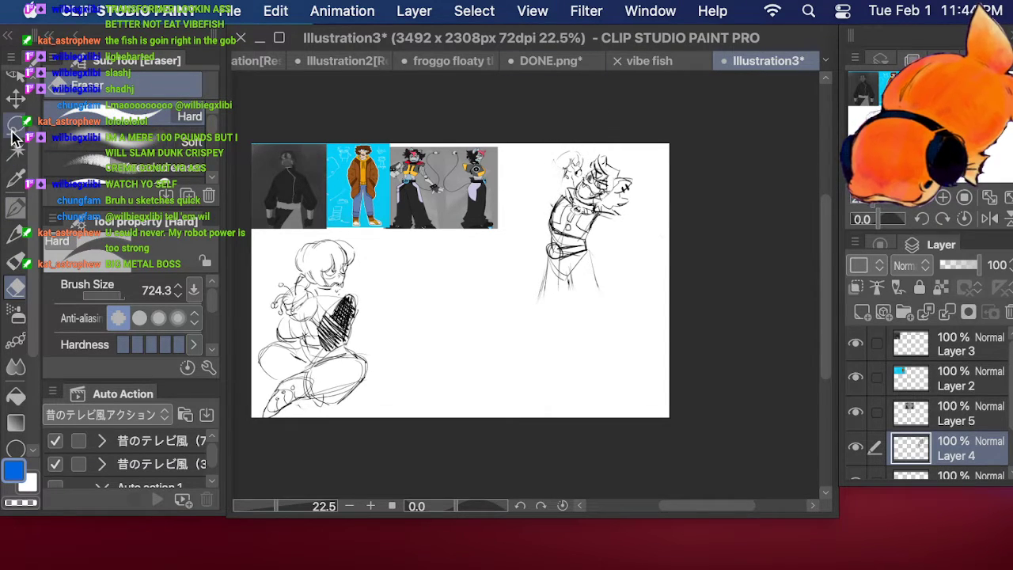
{"action": "left_click", "coordinate": [16, 177]}
{"action": "left_click", "coordinate": [15, 207]}
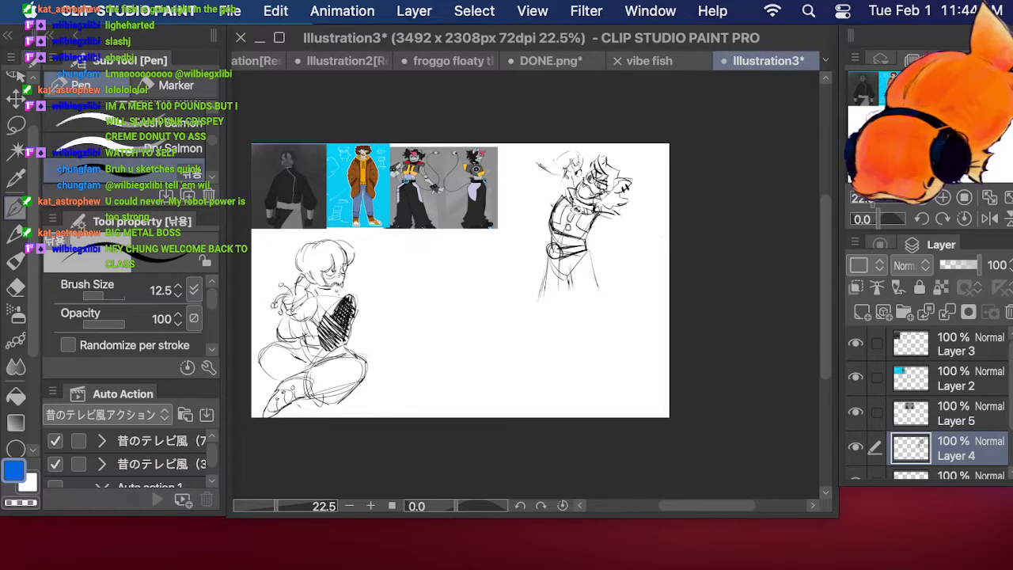
{"action": "key", "text": "super+z"}
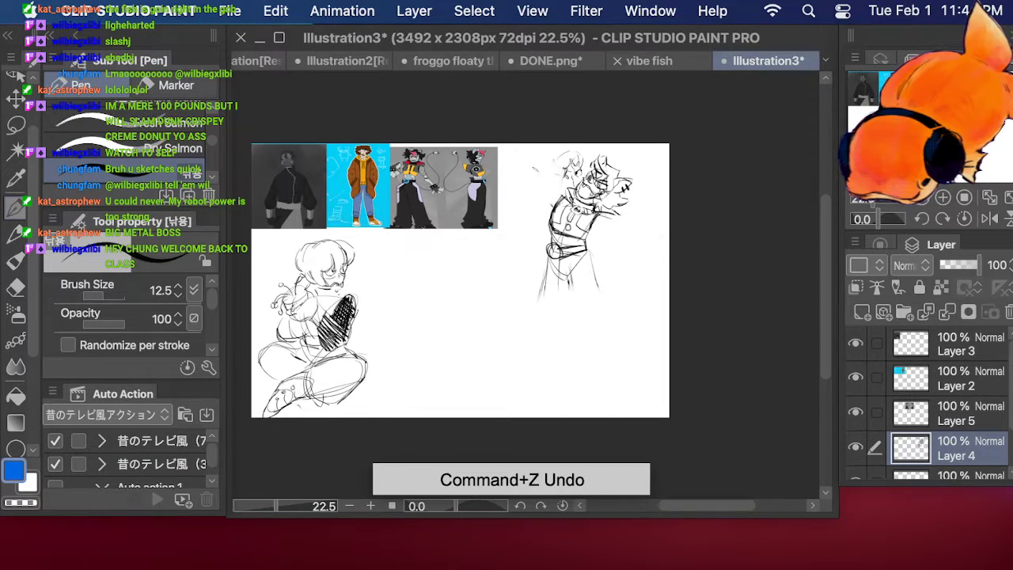
{"action": "left_click_drag", "start_coordinate": [544, 171], "coordinate": [554, 205]}
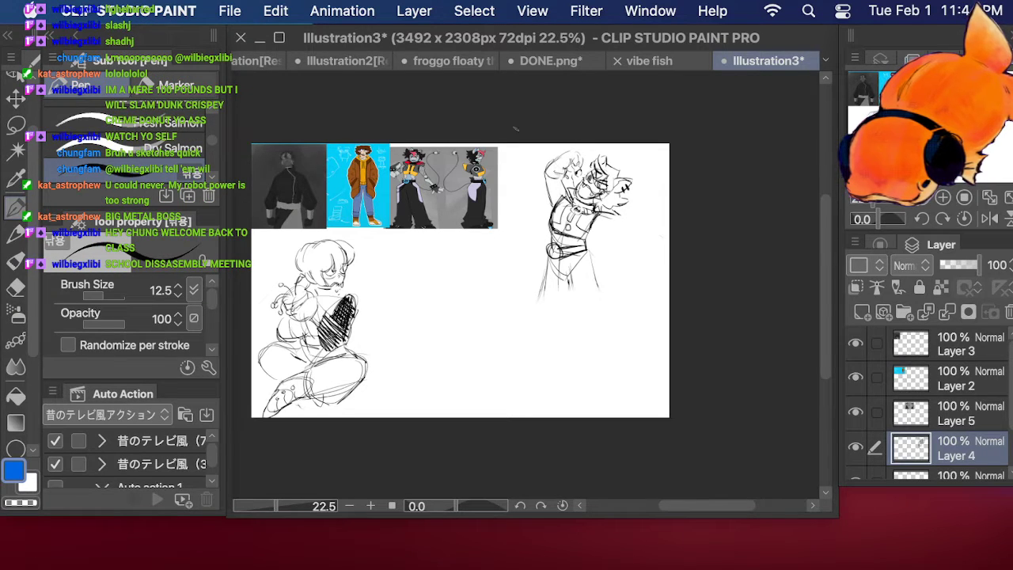
{"action": "key", "text": "super+z"}
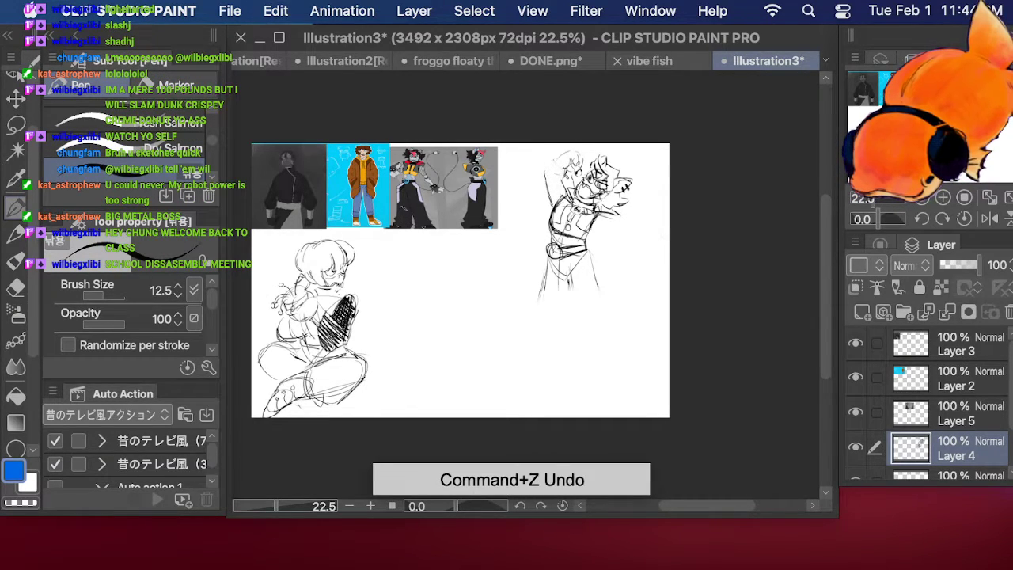
Step: Erase the standing character's torso on Layer 4 and sketch a simpler chest and waist outline above the belt
{"action": "key", "text": "e"}
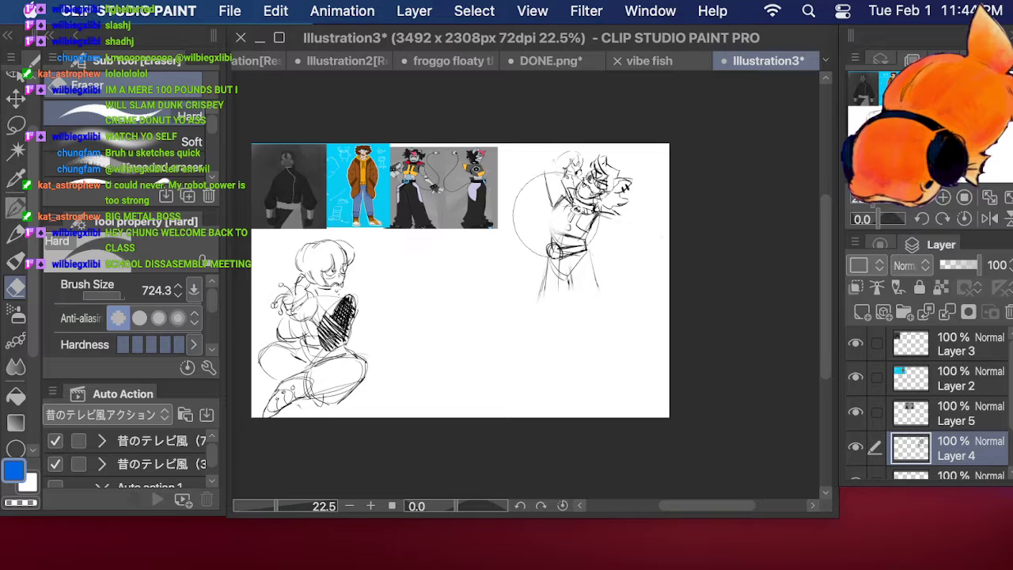
{"action": "mouse_move", "coordinate": [569, 219]}
{"action": "left_mouse_down"}
{"action": "mouse_move", "coordinate": [543, 215]}
{"action": "mouse_move", "coordinate": [577, 214]}
{"action": "mouse_move", "coordinate": [601, 229]}
{"action": "left_mouse_up"}
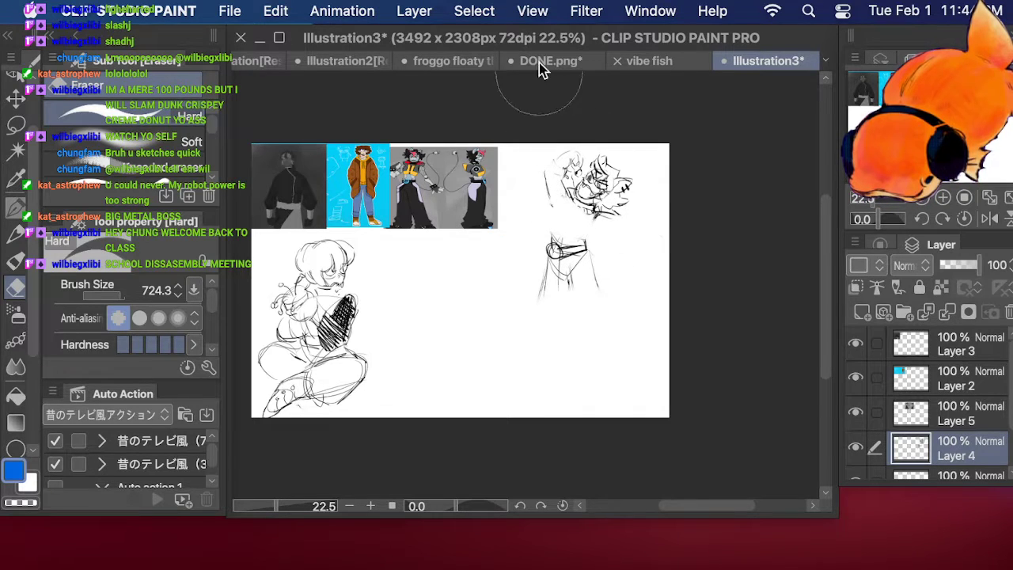
{"action": "key", "text": "p"}
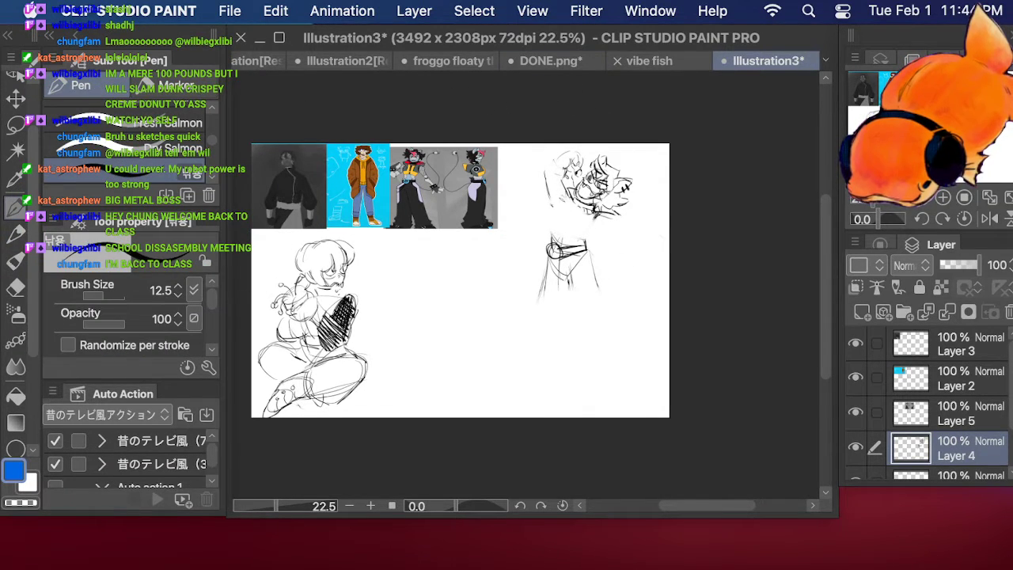
{"action": "mouse_move", "coordinate": [560, 206]}
{"action": "left_mouse_down"}
{"action": "mouse_move", "coordinate": [556, 221]}
{"action": "mouse_move", "coordinate": [587, 236]}
{"action": "left_mouse_up"}
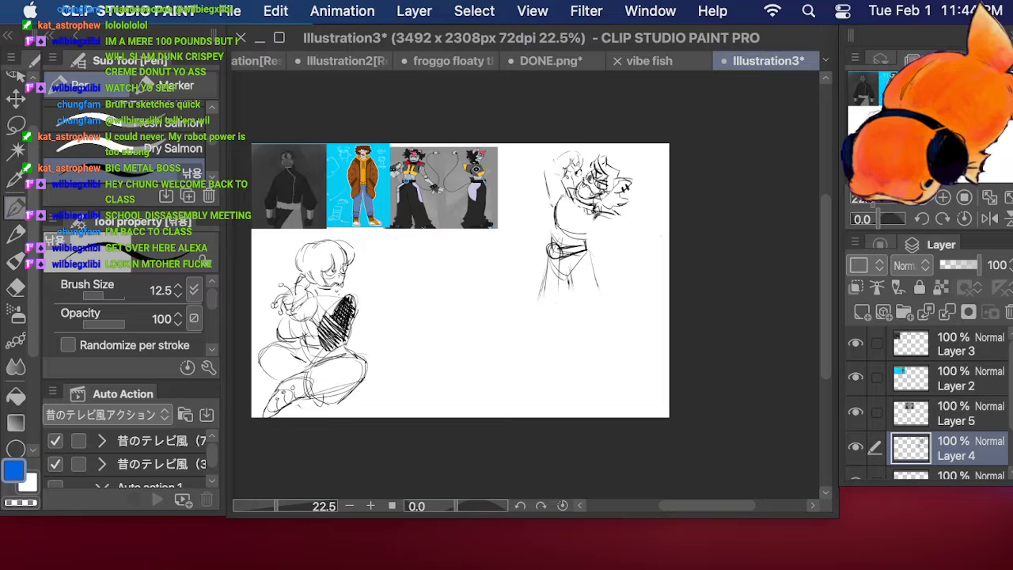
Step: Erase the entire standing character from Layer 4 with the hard eraser at size 724.3
{"action": "left_click", "coordinate": [16, 287]}
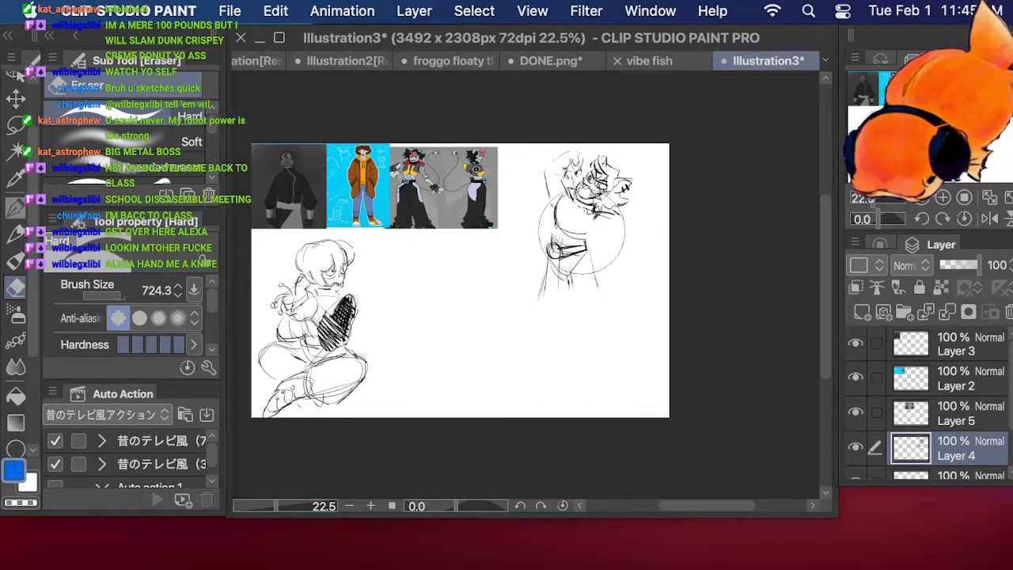
{"action": "mouse_move", "coordinate": [558, 221]}
{"action": "left_mouse_down"}
{"action": "mouse_move", "coordinate": [582, 221]}
{"action": "mouse_move", "coordinate": [617, 273]}
{"action": "mouse_move", "coordinate": [649, 261]}
{"action": "mouse_move", "coordinate": [527, 242]}
{"action": "mouse_move", "coordinate": [557, 256]}
{"action": "left_mouse_up"}
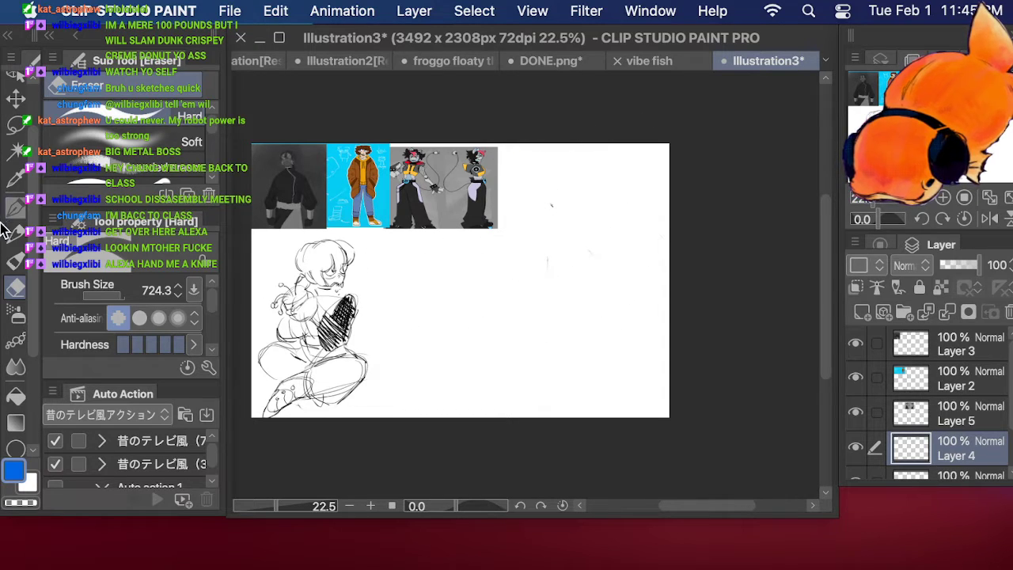
Step: Sketch a new round grinning head, an arm raised beside it, and a curved body centerline with the pen at size 12.5
{"action": "key", "text": "p"}
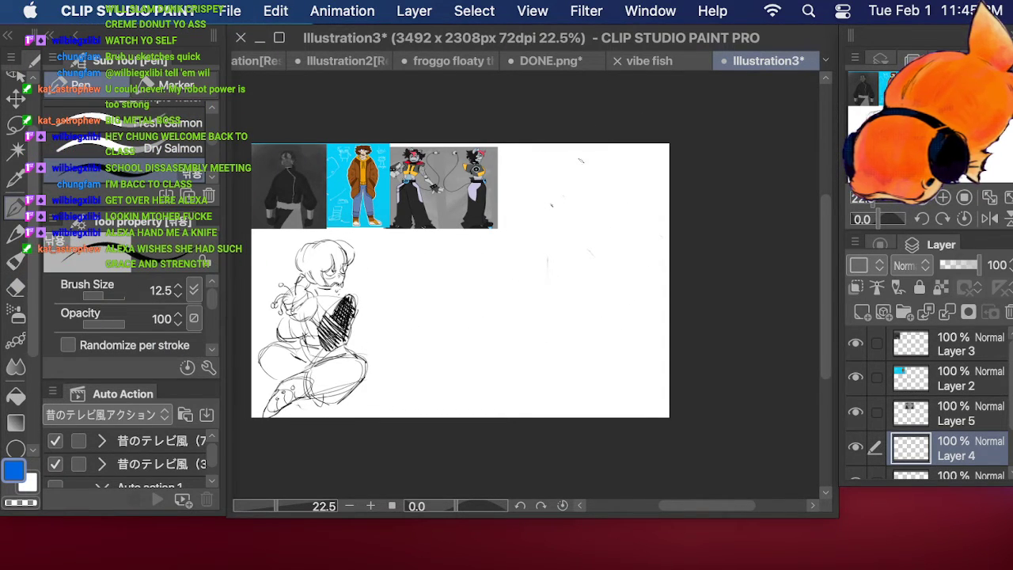
{"action": "mouse_move", "coordinate": [588, 155]}
{"action": "left_mouse_down"}
{"action": "mouse_move", "coordinate": [559, 197]}
{"action": "mouse_move", "coordinate": [586, 206]}
{"action": "left_mouse_up"}
{"action": "left_click_drag", "start_coordinate": [560, 171], "coordinate": [586, 207]}
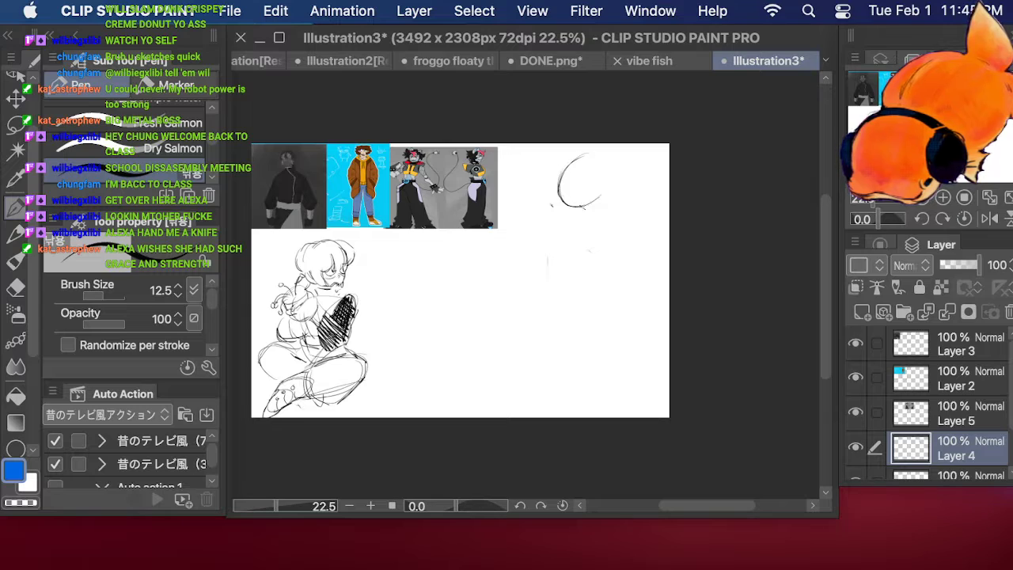
{"action": "mouse_move", "coordinate": [578, 154]}
{"action": "left_mouse_down"}
{"action": "mouse_move", "coordinate": [600, 193]}
{"action": "mouse_move", "coordinate": [606, 162]}
{"action": "mouse_move", "coordinate": [596, 192]}
{"action": "mouse_move", "coordinate": [570, 193]}
{"action": "mouse_move", "coordinate": [551, 261]}
{"action": "left_mouse_up"}
{"action": "mouse_move", "coordinate": [565, 207]}
{"action": "left_mouse_down"}
{"action": "mouse_move", "coordinate": [538, 203]}
{"action": "mouse_move", "coordinate": [529, 148]}
{"action": "mouse_move", "coordinate": [553, 162]}
{"action": "mouse_move", "coordinate": [564, 149]}
{"action": "mouse_move", "coordinate": [516, 162]}
{"action": "mouse_move", "coordinate": [559, 149]}
{"action": "left_mouse_up"}
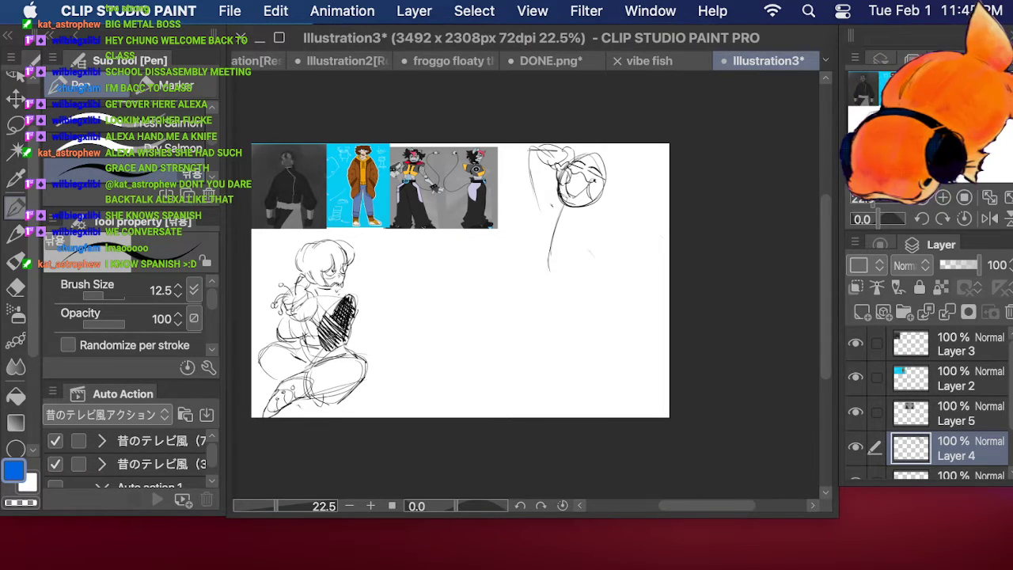
{"action": "mouse_move", "coordinate": [575, 158]}
{"action": "left_mouse_down"}
{"action": "mouse_move", "coordinate": [611, 178]}
{"action": "mouse_move", "coordinate": [598, 204]}
{"action": "mouse_move", "coordinate": [576, 210]}
{"action": "left_mouse_up"}
{"action": "left_click_drag", "start_coordinate": [608, 176], "coordinate": [594, 207]}
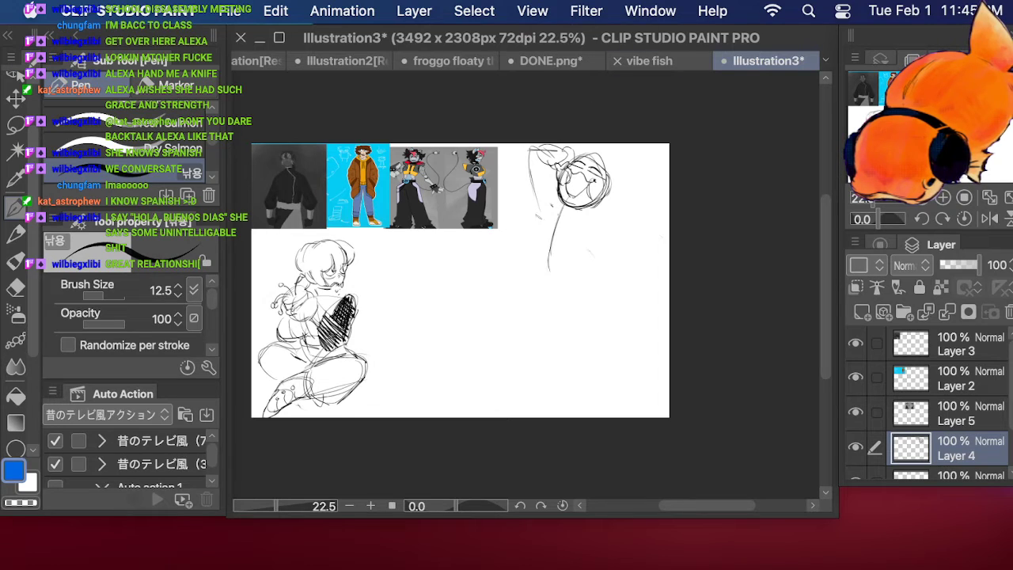
Step: Sketch the boxy torso and tapered hips below the head, and fill out the raised arm with its inner lines and hand
{"action": "mouse_move", "coordinate": [592, 204]}
{"action": "left_mouse_down"}
{"action": "mouse_move", "coordinate": [533, 213]}
{"action": "mouse_move", "coordinate": [546, 258]}
{"action": "mouse_move", "coordinate": [595, 221]}
{"action": "mouse_move", "coordinate": [586, 261]}
{"action": "mouse_move", "coordinate": [533, 242]}
{"action": "left_mouse_up"}
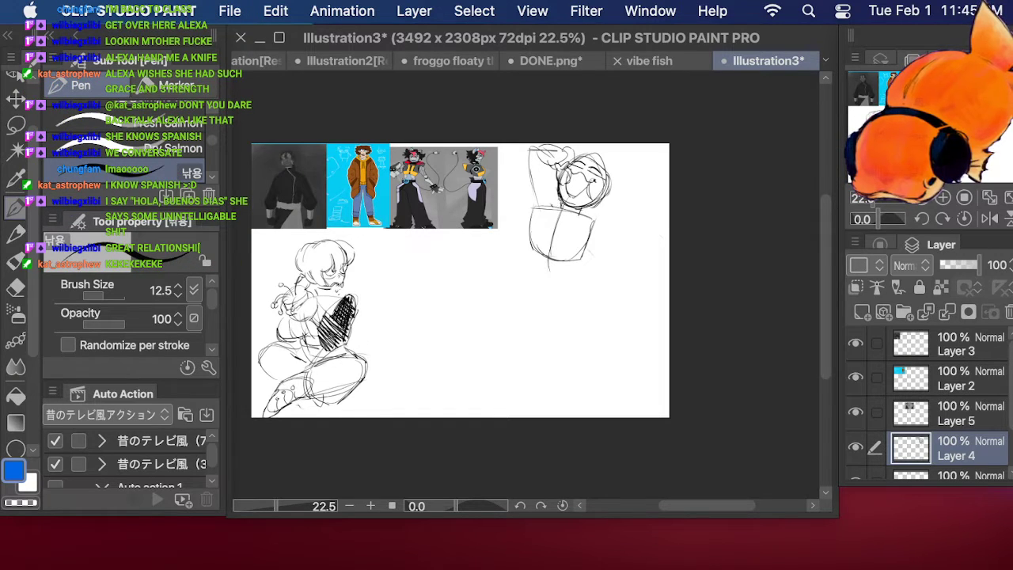
{"action": "mouse_move", "coordinate": [536, 261]}
{"action": "left_mouse_down"}
{"action": "mouse_move", "coordinate": [583, 271]}
{"action": "mouse_move", "coordinate": [558, 306]}
{"action": "left_mouse_up"}
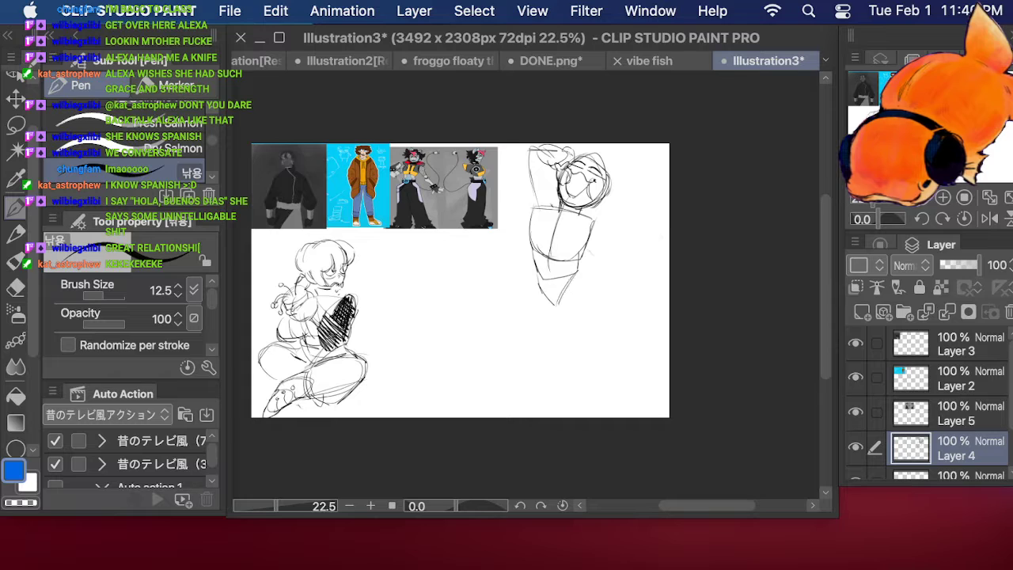
{"action": "left_click_drag", "start_coordinate": [532, 163], "coordinate": [527, 207]}
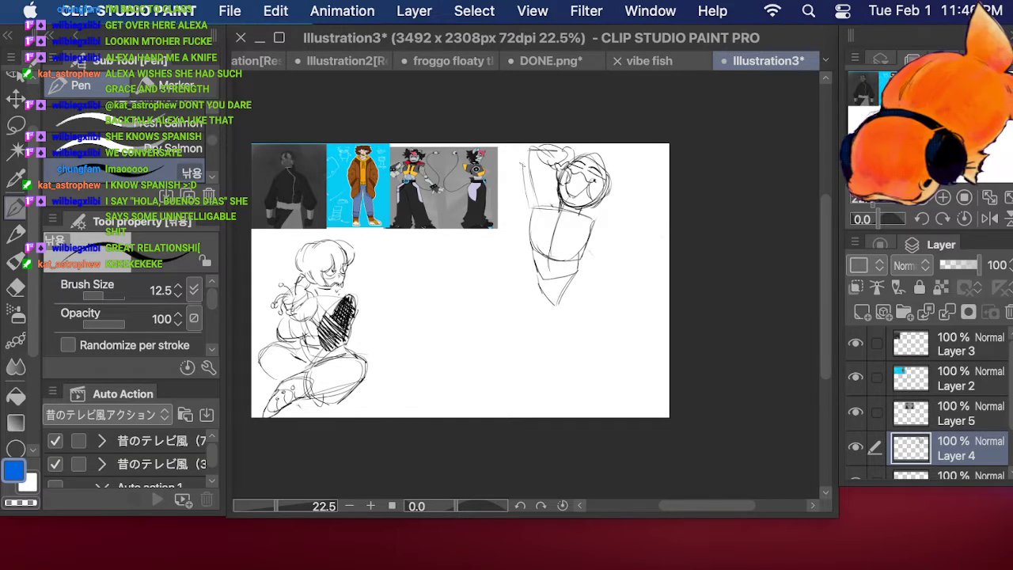
{"action": "left_click_drag", "start_coordinate": [545, 174], "coordinate": [556, 205]}
{"action": "left_click_drag", "start_coordinate": [530, 163], "coordinate": [548, 160]}
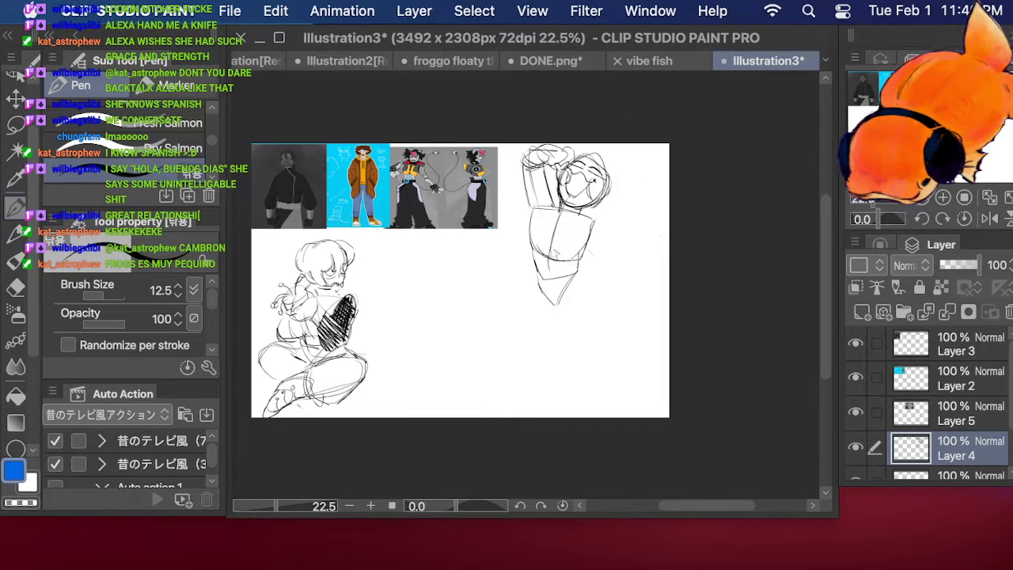
Step: Sketch a second hand with a raised thumb over the lower torso, and its arm bent outward at the elbow
{"action": "mouse_move", "coordinate": [554, 254]}
{"action": "left_mouse_down"}
{"action": "mouse_move", "coordinate": [596, 267]}
{"action": "mouse_move", "coordinate": [556, 272]}
{"action": "mouse_move", "coordinate": [594, 266]}
{"action": "left_mouse_up"}
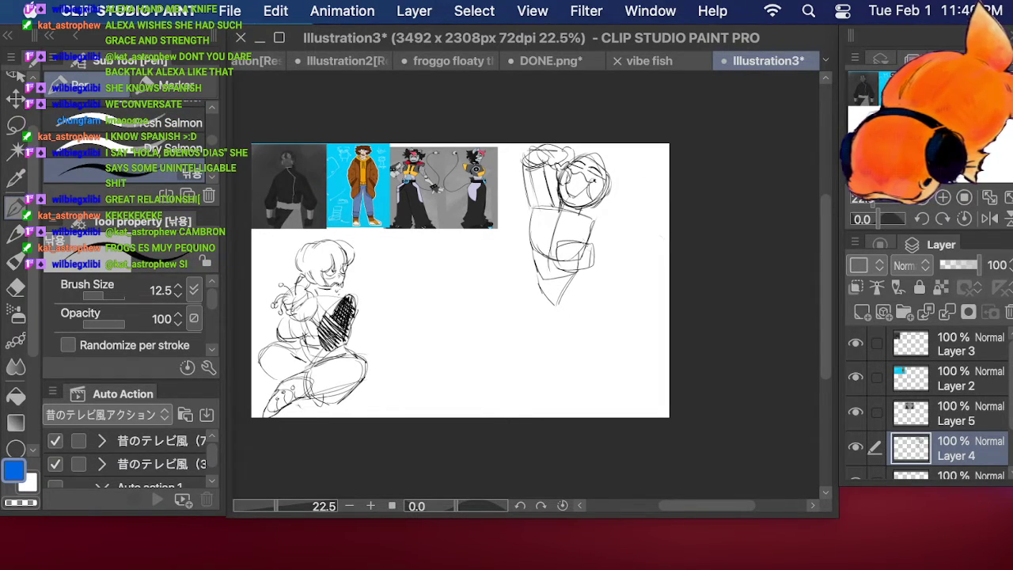
{"action": "left_click_drag", "start_coordinate": [577, 218], "coordinate": [573, 245]}
{"action": "left_click_drag", "start_coordinate": [571, 220], "coordinate": [567, 242]}
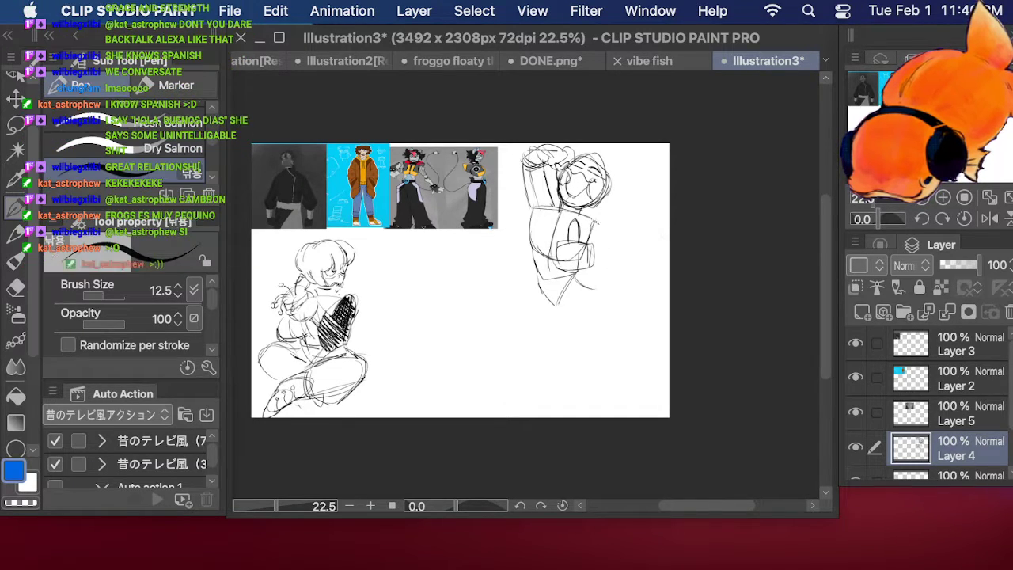
{"action": "mouse_move", "coordinate": [593, 222]}
{"action": "left_mouse_down"}
{"action": "mouse_move", "coordinate": [616, 277]}
{"action": "mouse_move", "coordinate": [578, 282]}
{"action": "left_mouse_up"}
{"action": "key", "text": "super+z"}
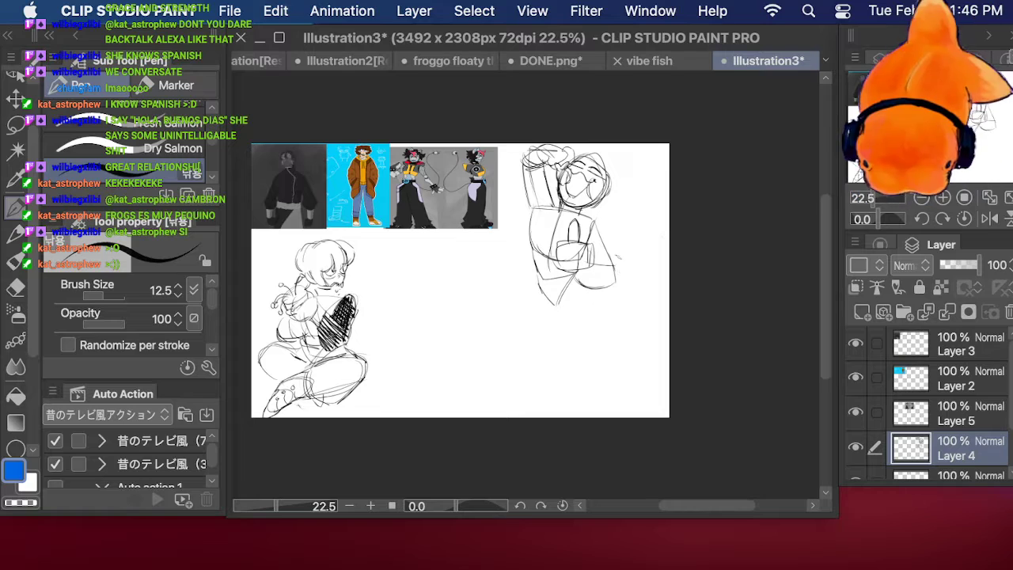
Step: Lasso the new standing figure on Layer 4, scale it down, and move it up against the canvas's upper edge
{"action": "left_click", "coordinate": [16, 127]}
{"action": "mouse_move", "coordinate": [558, 334]}
{"action": "left_mouse_down"}
{"action": "mouse_move", "coordinate": [676, 147]}
{"action": "mouse_move", "coordinate": [551, 324]}
{"action": "left_mouse_up"}
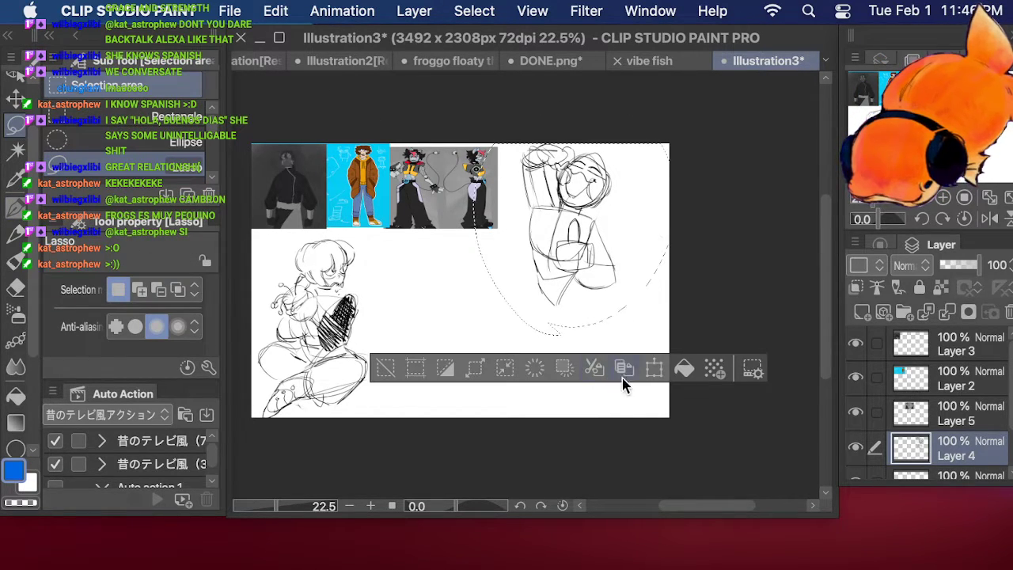
{"action": "left_click", "coordinate": [654, 369]}
{"action": "left_click_drag", "start_coordinate": [670, 143], "coordinate": [628, 184]}
{"action": "left_click_drag", "start_coordinate": [567, 230], "coordinate": [590, 191]}
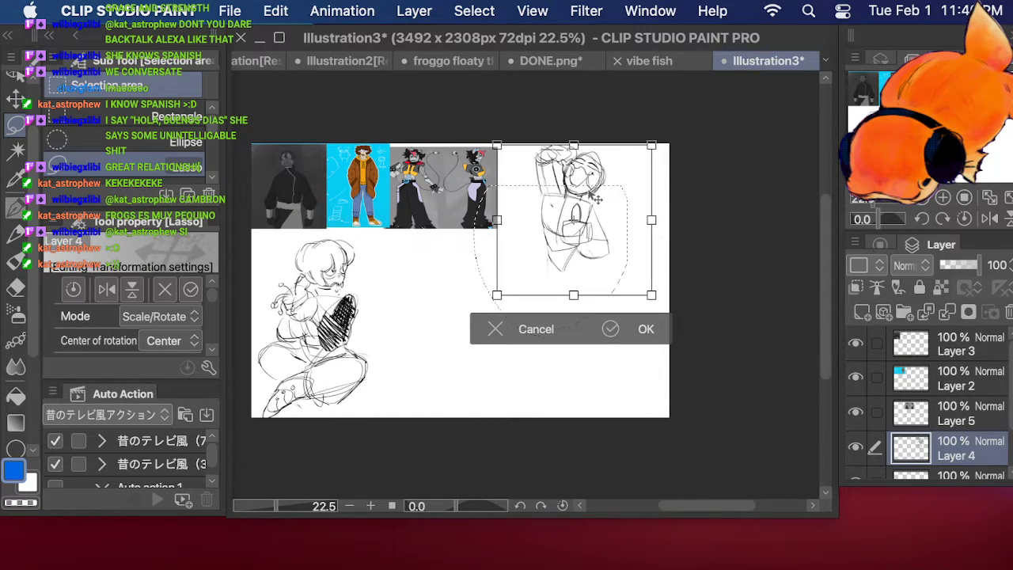
{"action": "left_click", "coordinate": [622, 330]}
Step: Sketch two long trouser legs flaring from the hips toward the canvas's lower edge, with a rounded hem on one leg
{"action": "left_click", "coordinate": [15, 205]}
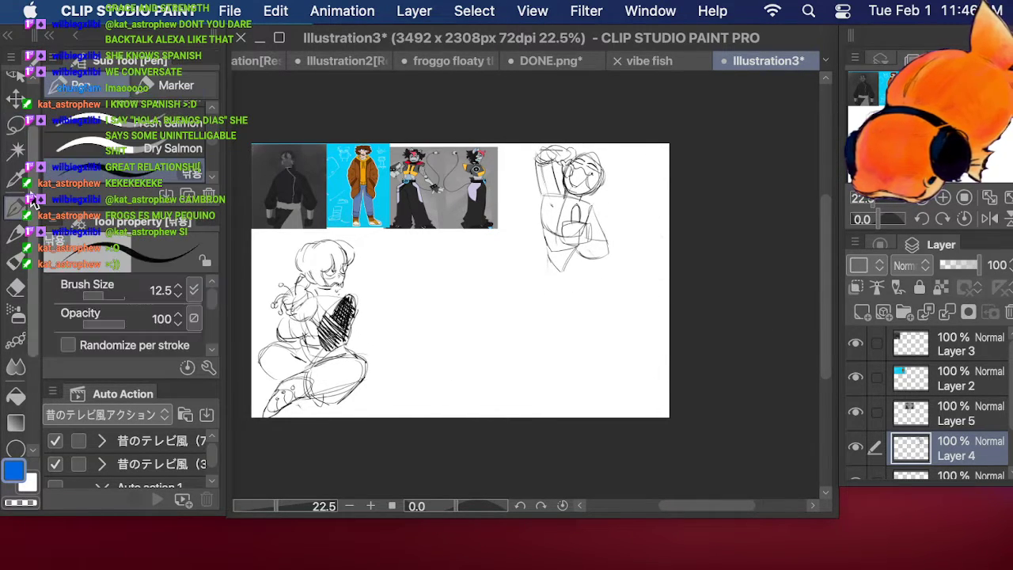
{"action": "left_click_drag", "start_coordinate": [565, 270], "coordinate": [567, 317]}
{"action": "left_click_drag", "start_coordinate": [584, 249], "coordinate": [618, 350]}
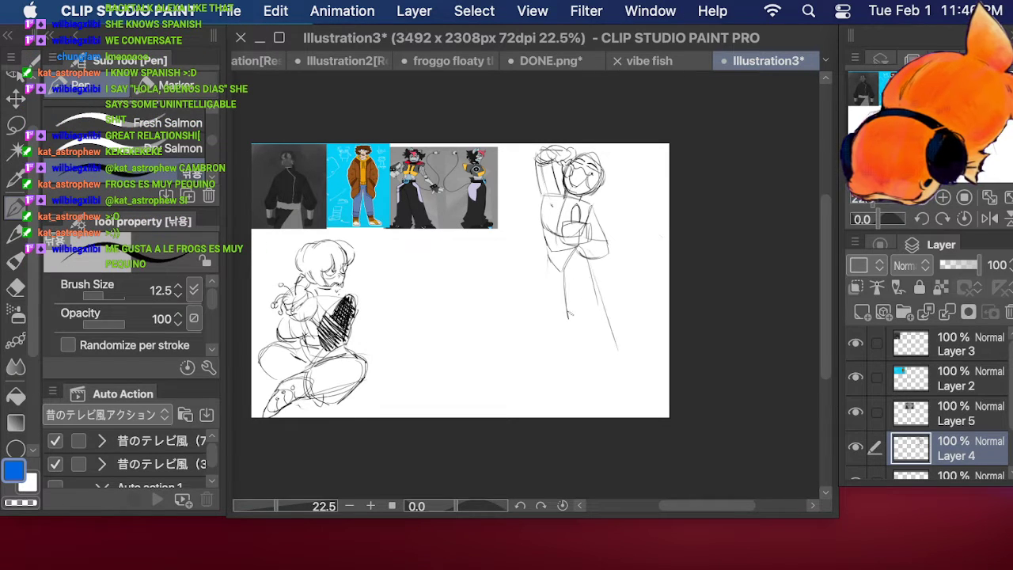
{"action": "left_click_drag", "start_coordinate": [548, 272], "coordinate": [555, 347]}
{"action": "mouse_move", "coordinate": [547, 269]}
{"action": "left_mouse_down"}
{"action": "mouse_move", "coordinate": [542, 385]}
{"action": "mouse_move", "coordinate": [562, 371]}
{"action": "left_mouse_up"}
{"action": "mouse_move", "coordinate": [565, 316]}
{"action": "left_mouse_down"}
{"action": "mouse_move", "coordinate": [569, 386]}
{"action": "mouse_move", "coordinate": [609, 400]}
{"action": "left_mouse_up"}
{"action": "left_click_drag", "start_coordinate": [616, 337], "coordinate": [614, 398]}
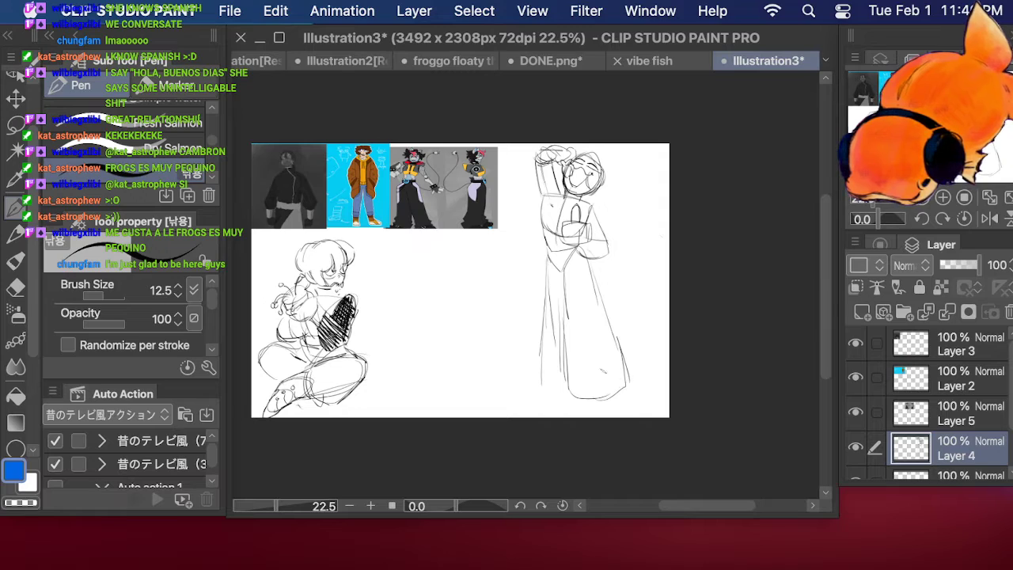
Step: Sketch two large rounded shoes under the trouser legs and strengthen the outer outlines of both flared legs
{"action": "mouse_move", "coordinate": [536, 375]}
{"action": "left_mouse_down"}
{"action": "mouse_move", "coordinate": [567, 396]}
{"action": "mouse_move", "coordinate": [519, 412]}
{"action": "mouse_move", "coordinate": [565, 413]}
{"action": "left_mouse_up"}
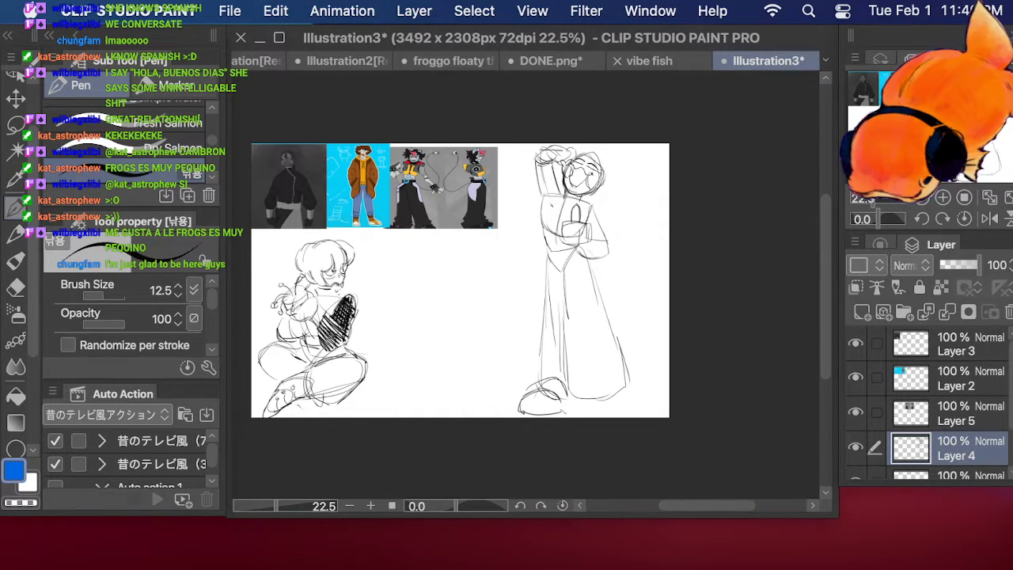
{"action": "mouse_move", "coordinate": [617, 385]}
{"action": "left_mouse_down"}
{"action": "mouse_move", "coordinate": [590, 399]}
{"action": "mouse_move", "coordinate": [639, 406]}
{"action": "mouse_move", "coordinate": [633, 389]}
{"action": "left_mouse_up"}
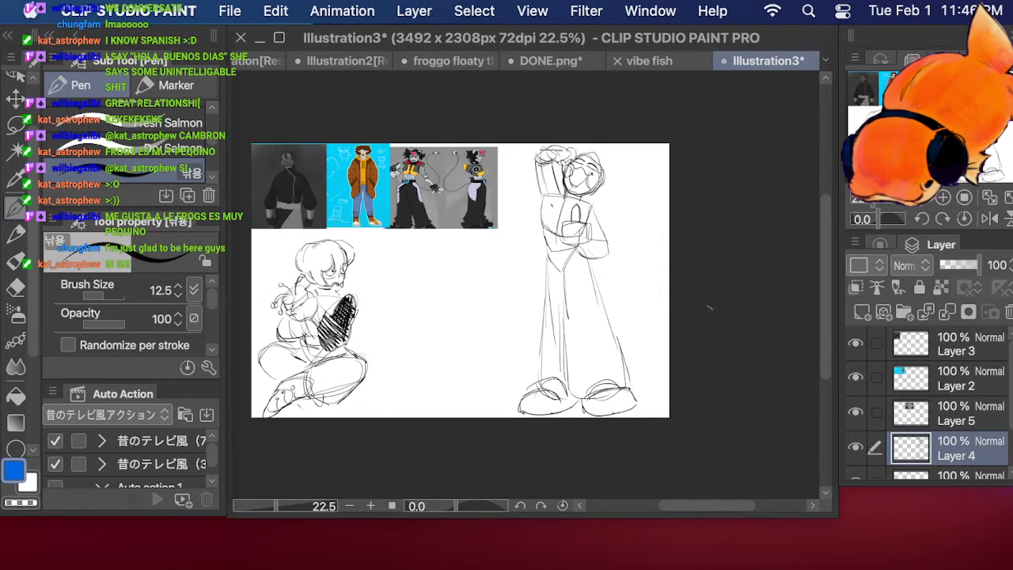
{"action": "left_click_drag", "start_coordinate": [589, 268], "coordinate": [622, 357]}
{"action": "left_click_drag", "start_coordinate": [603, 311], "coordinate": [631, 379]}
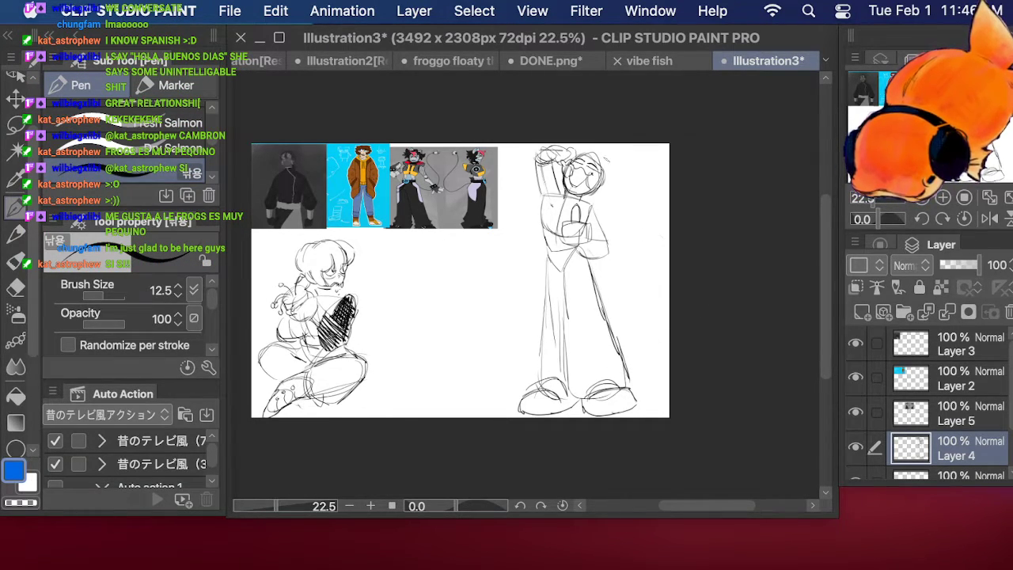
{"action": "mouse_move", "coordinate": [554, 271]}
{"action": "left_mouse_down"}
{"action": "mouse_move", "coordinate": [584, 402]}
{"action": "mouse_move", "coordinate": [543, 336]}
{"action": "mouse_move", "coordinate": [530, 386]}
{"action": "left_mouse_up"}
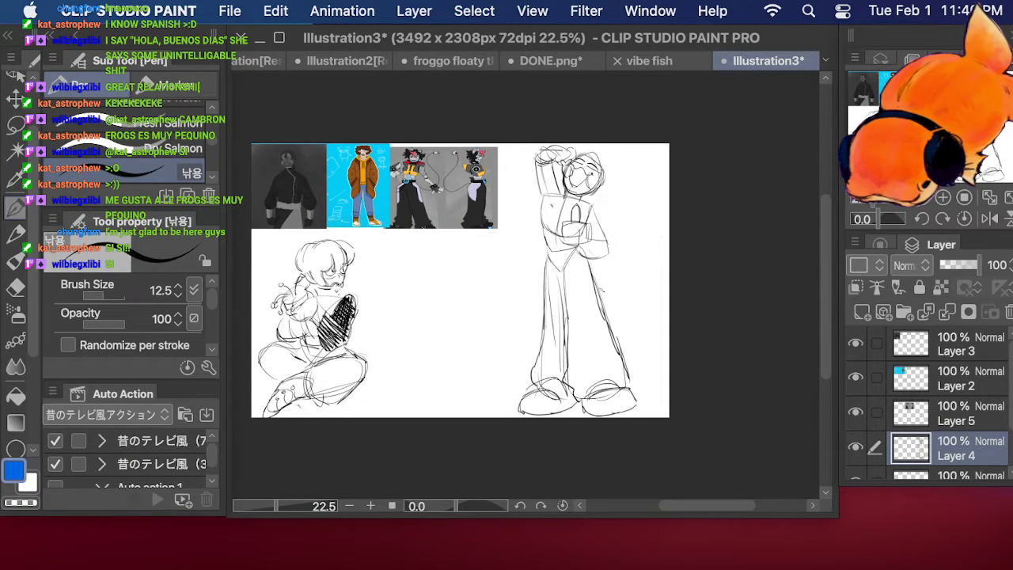
Step: Sketch a looping cable tail ending in a two-prong plug beside the figure, and add finger lines to the hand at the waist
{"action": "mouse_move", "coordinate": [592, 273]}
{"action": "left_mouse_down"}
{"action": "mouse_move", "coordinate": [608, 310]}
{"action": "mouse_move", "coordinate": [641, 268]}
{"action": "left_mouse_up"}
{"action": "mouse_move", "coordinate": [631, 265]}
{"action": "left_mouse_down"}
{"action": "mouse_move", "coordinate": [642, 200]}
{"action": "mouse_move", "coordinate": [666, 197]}
{"action": "left_mouse_up"}
{"action": "left_click_drag", "start_coordinate": [654, 204], "coordinate": [666, 204]}
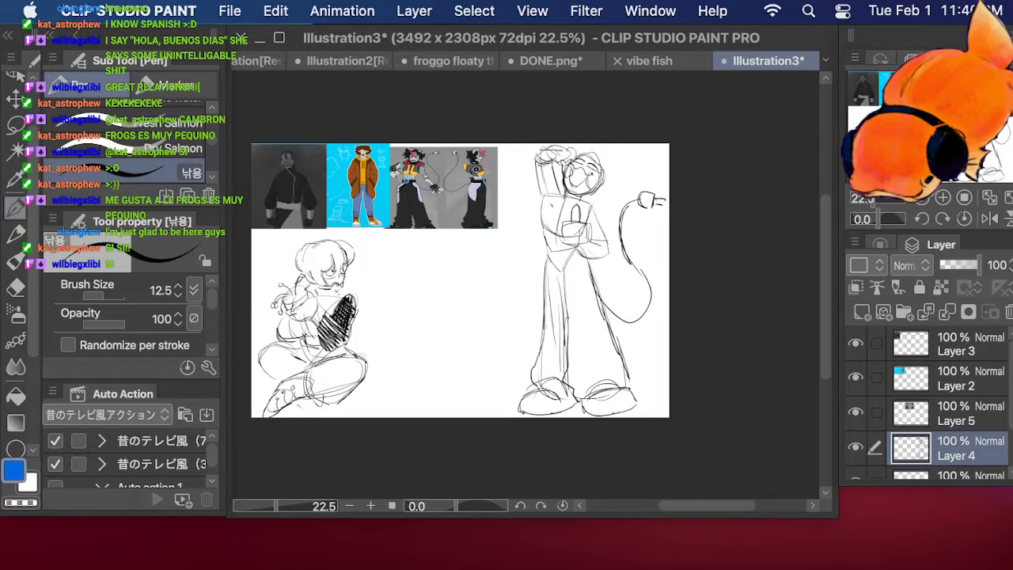
{"action": "mouse_move", "coordinate": [572, 246]}
{"action": "left_mouse_down"}
{"action": "mouse_move", "coordinate": [593, 247]}
{"action": "mouse_move", "coordinate": [578, 255]}
{"action": "mouse_move", "coordinate": [586, 258]}
{"action": "mouse_move", "coordinate": [604, 242]}
{"action": "left_mouse_up"}
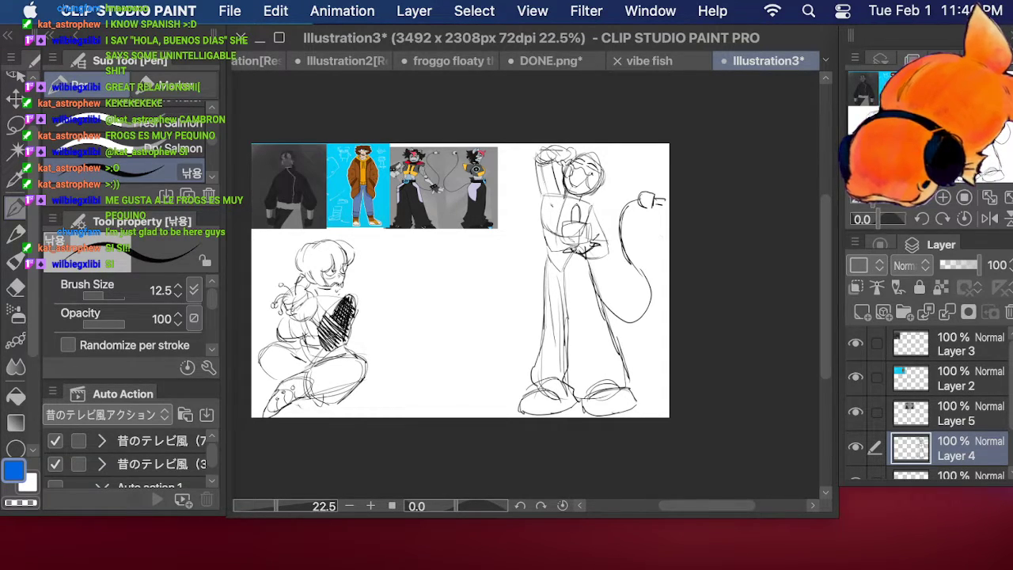
Step: Sketch clothing on the standing figure: a striped top with shoulder straps, a belt with a round buckle, and pocket lines on the trousers
{"action": "mouse_move", "coordinate": [547, 151]}
{"action": "left_mouse_down"}
{"action": "mouse_move", "coordinate": [540, 166]}
{"action": "mouse_move", "coordinate": [556, 167]}
{"action": "mouse_move", "coordinate": [558, 150]}
{"action": "left_mouse_up"}
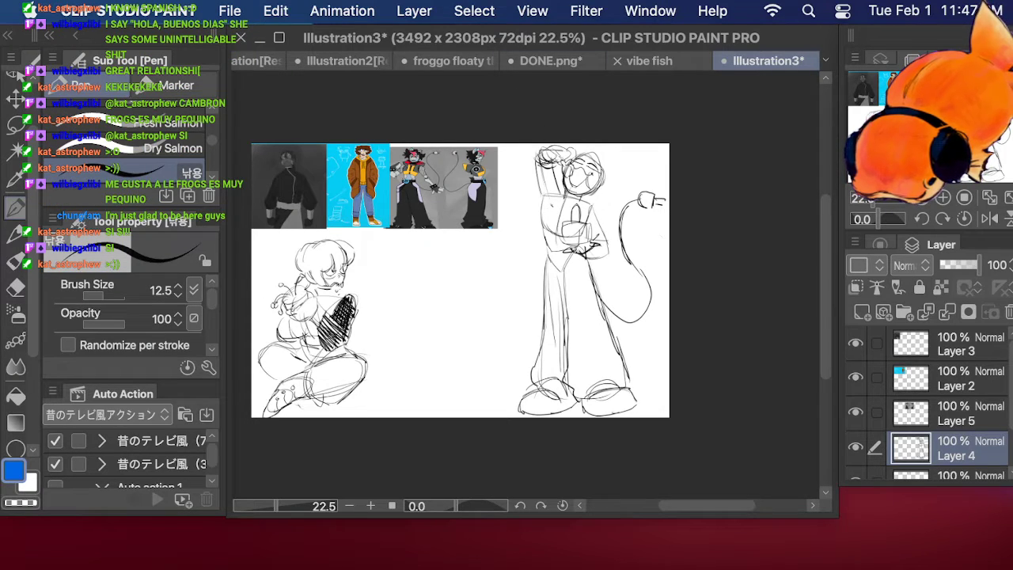
{"action": "mouse_move", "coordinate": [554, 190]}
{"action": "left_mouse_down"}
{"action": "mouse_move", "coordinate": [544, 225]}
{"action": "mouse_move", "coordinate": [559, 235]}
{"action": "left_mouse_up"}
{"action": "left_click_drag", "start_coordinate": [593, 204], "coordinate": [580, 225]}
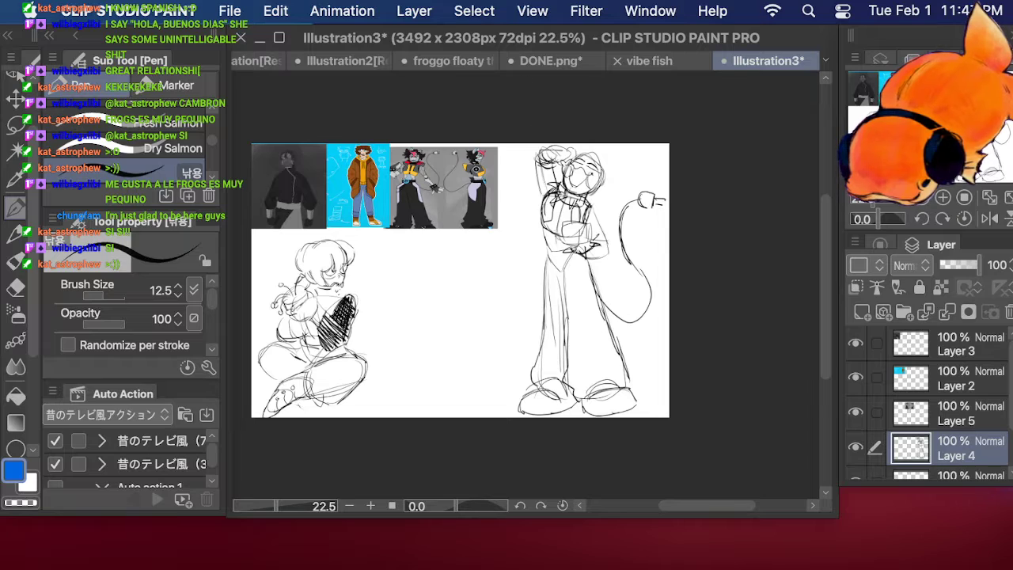
{"action": "mouse_move", "coordinate": [541, 240]}
{"action": "left_mouse_down"}
{"action": "mouse_move", "coordinate": [575, 245]}
{"action": "mouse_move", "coordinate": [548, 248]}
{"action": "mouse_move", "coordinate": [535, 268]}
{"action": "mouse_move", "coordinate": [539, 339]}
{"action": "left_mouse_up"}
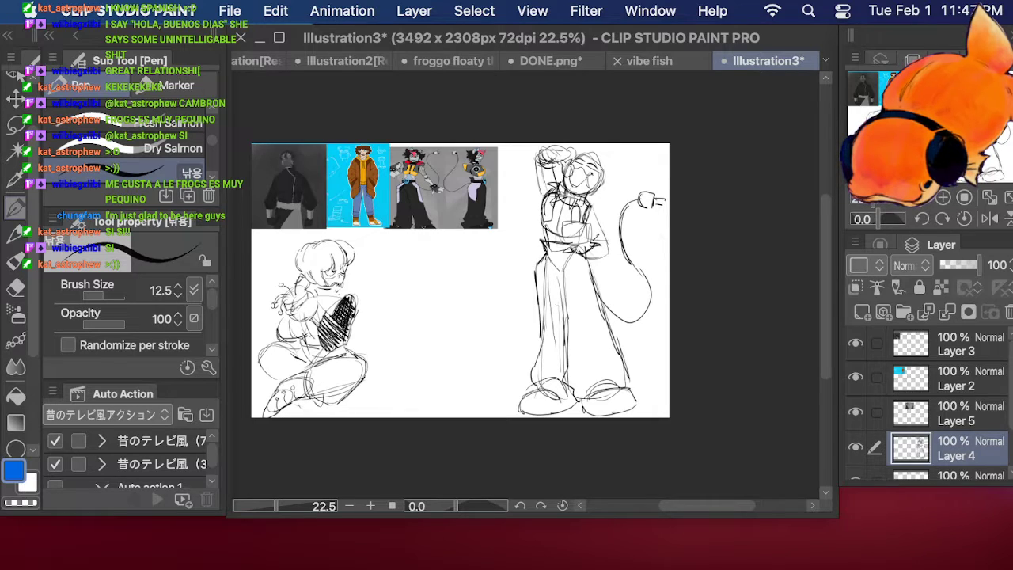
{"action": "mouse_move", "coordinate": [546, 243]}
{"action": "left_mouse_down"}
{"action": "mouse_move", "coordinate": [558, 246]}
{"action": "mouse_move", "coordinate": [546, 253]}
{"action": "mouse_move", "coordinate": [585, 258]}
{"action": "mouse_move", "coordinate": [568, 261]}
{"action": "mouse_move", "coordinate": [605, 323]}
{"action": "mouse_move", "coordinate": [550, 270]}
{"action": "mouse_move", "coordinate": [552, 252]}
{"action": "left_mouse_up"}
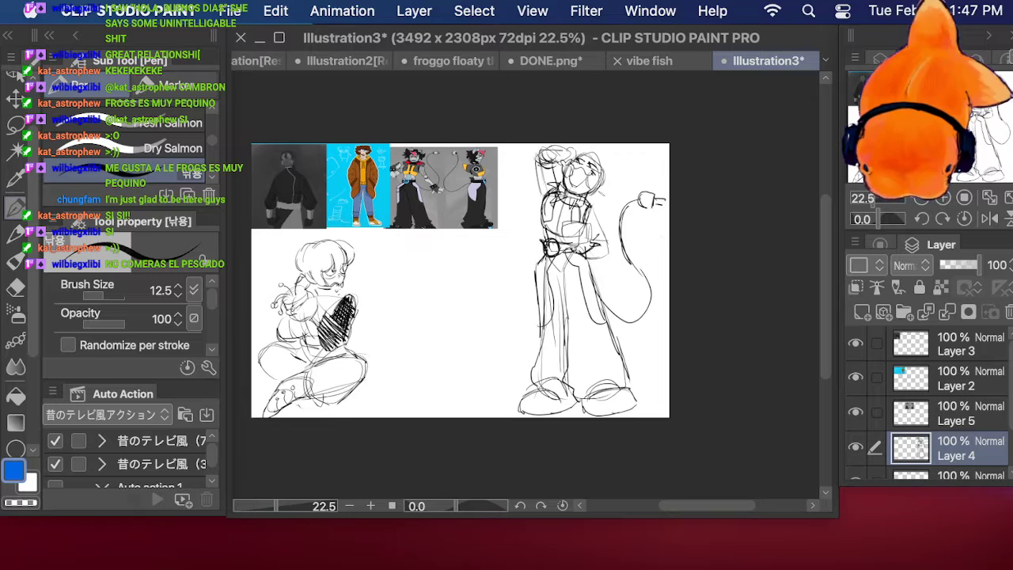
Step: Sketch spiky hair tufts around the standing figure's head and strengthen the outlines of the torso and both arms
{"action": "mouse_move", "coordinate": [593, 160]}
{"action": "left_mouse_down"}
{"action": "mouse_move", "coordinate": [613, 163]}
{"action": "mouse_move", "coordinate": [600, 178]}
{"action": "mouse_move", "coordinate": [578, 146]}
{"action": "mouse_move", "coordinate": [601, 204]}
{"action": "left_mouse_up"}
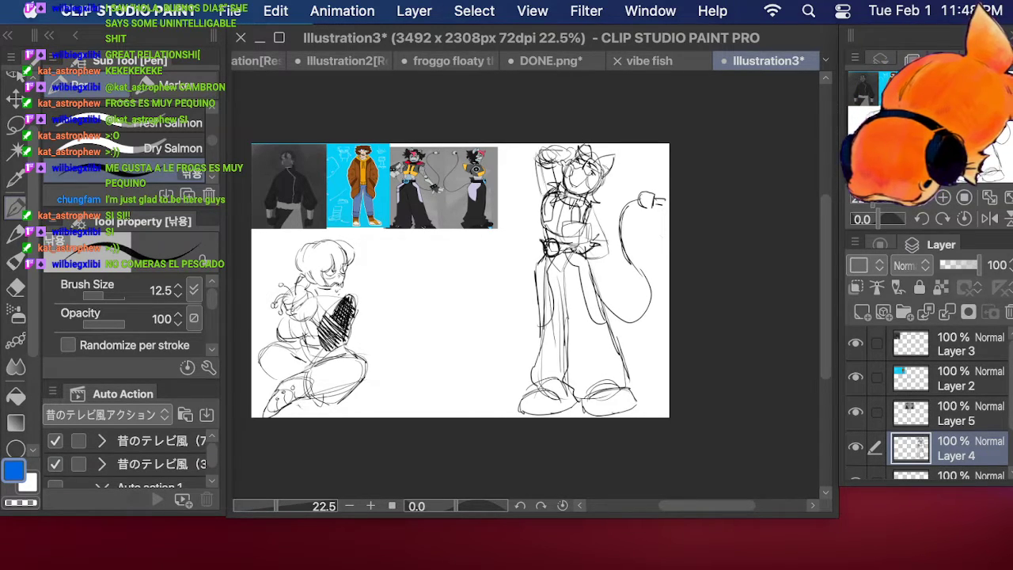
{"action": "mouse_move", "coordinate": [603, 166]}
{"action": "left_mouse_down"}
{"action": "mouse_move", "coordinate": [629, 185]}
{"action": "mouse_move", "coordinate": [593, 195]}
{"action": "mouse_move", "coordinate": [605, 195]}
{"action": "left_mouse_up"}
{"action": "left_click_drag", "start_coordinate": [578, 144], "coordinate": [570, 154]}
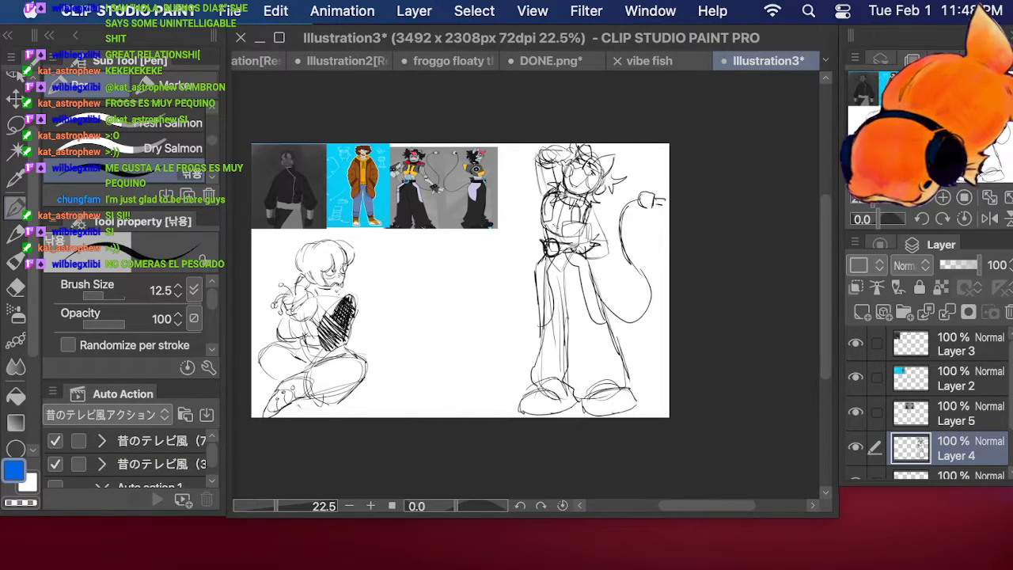
{"action": "mouse_move", "coordinate": [557, 222]}
{"action": "left_mouse_down"}
{"action": "mouse_move", "coordinate": [559, 234]}
{"action": "mouse_move", "coordinate": [562, 227]}
{"action": "left_mouse_up"}
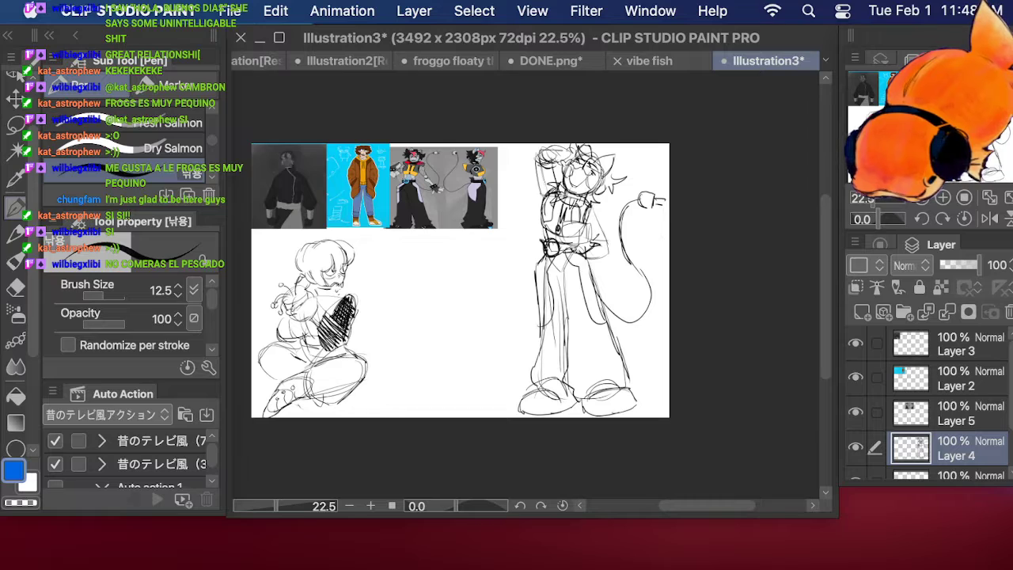
{"action": "left_click_drag", "start_coordinate": [540, 163], "coordinate": [543, 198]}
{"action": "left_click_drag", "start_coordinate": [541, 169], "coordinate": [550, 243]}
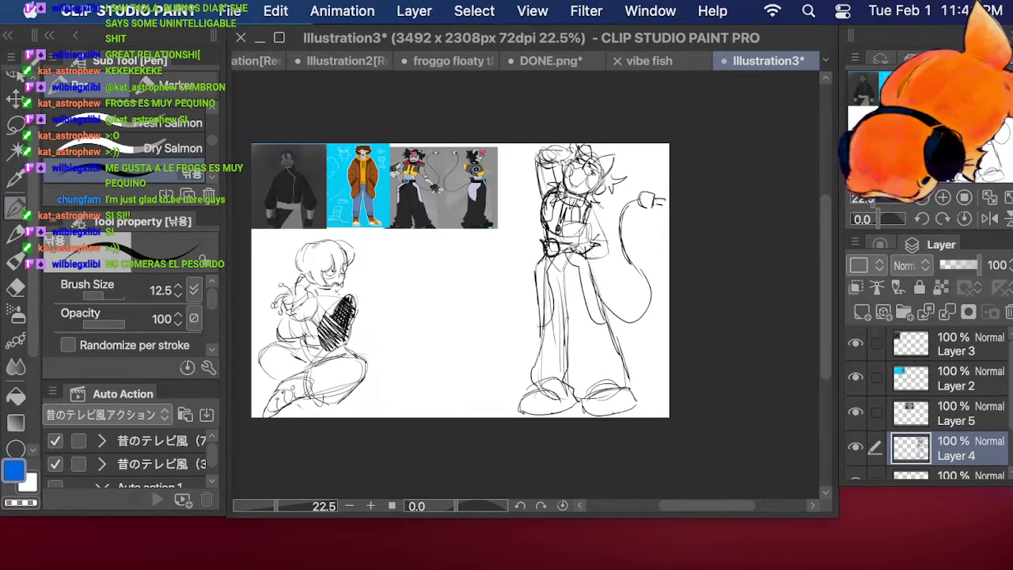
{"action": "mouse_move", "coordinate": [589, 205]}
{"action": "left_mouse_down"}
{"action": "mouse_move", "coordinate": [606, 226]}
{"action": "mouse_move", "coordinate": [590, 258]}
{"action": "left_mouse_up"}
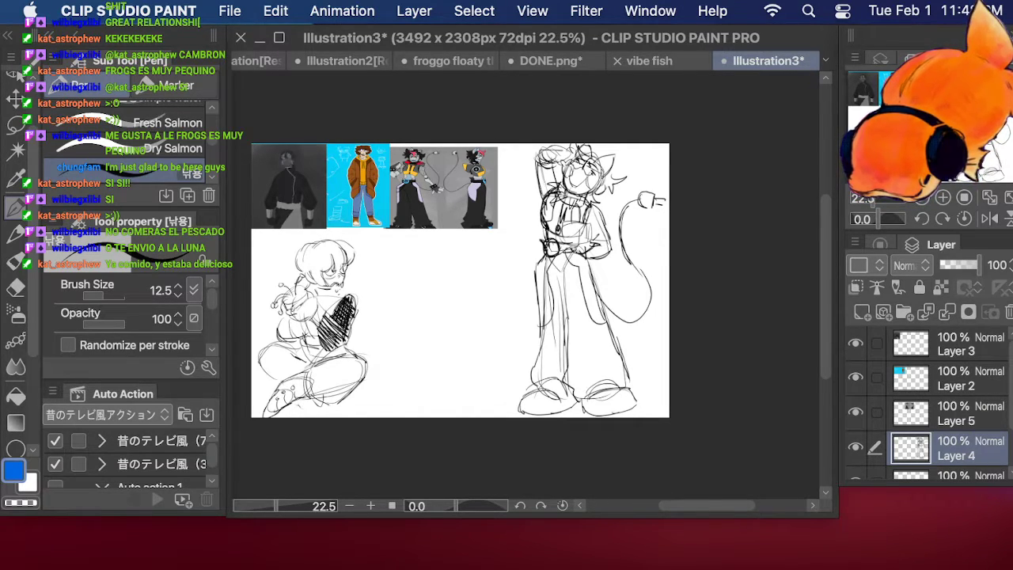
Step: Rework the standing figure's shoes with longer toes and thick soles along the canvas's lower edge
{"action": "mouse_move", "coordinate": [515, 393]}
{"action": "left_mouse_down"}
{"action": "mouse_move", "coordinate": [537, 386]}
{"action": "mouse_move", "coordinate": [535, 399]}
{"action": "left_mouse_up"}
{"action": "left_click_drag", "start_coordinate": [511, 396], "coordinate": [526, 416]}
{"action": "mouse_move", "coordinate": [514, 413]}
{"action": "left_mouse_down"}
{"action": "mouse_move", "coordinate": [645, 403]}
{"action": "mouse_move", "coordinate": [627, 400]}
{"action": "mouse_move", "coordinate": [633, 390]}
{"action": "left_mouse_up"}
{"action": "left_click_drag", "start_coordinate": [574, 402], "coordinate": [633, 396]}
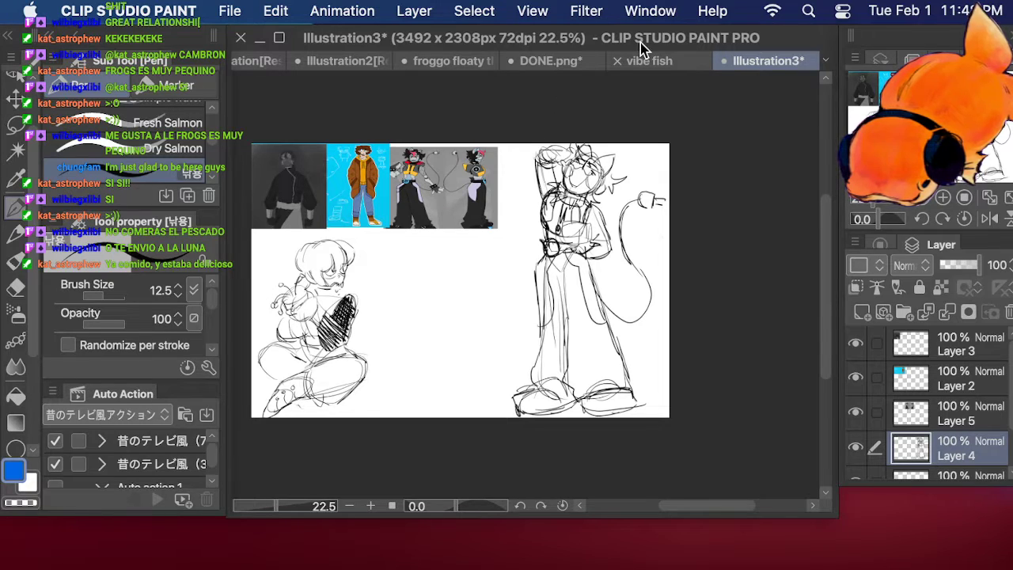
Step: Lasso the seated figure, scale it down slightly on Layer 1, move it up a little, and clear the selection
{"action": "left_click", "coordinate": [15, 124]}
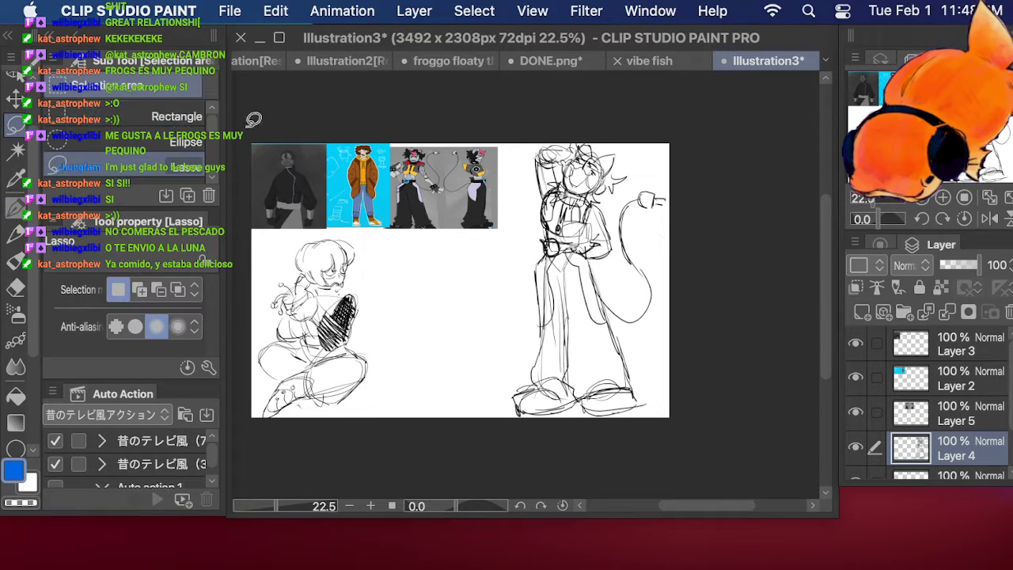
{"action": "mouse_move", "coordinate": [297, 223]}
{"action": "left_mouse_down"}
{"action": "mouse_move", "coordinate": [415, 330]}
{"action": "mouse_move", "coordinate": [247, 297]}
{"action": "mouse_move", "coordinate": [273, 226]}
{"action": "left_mouse_up"}
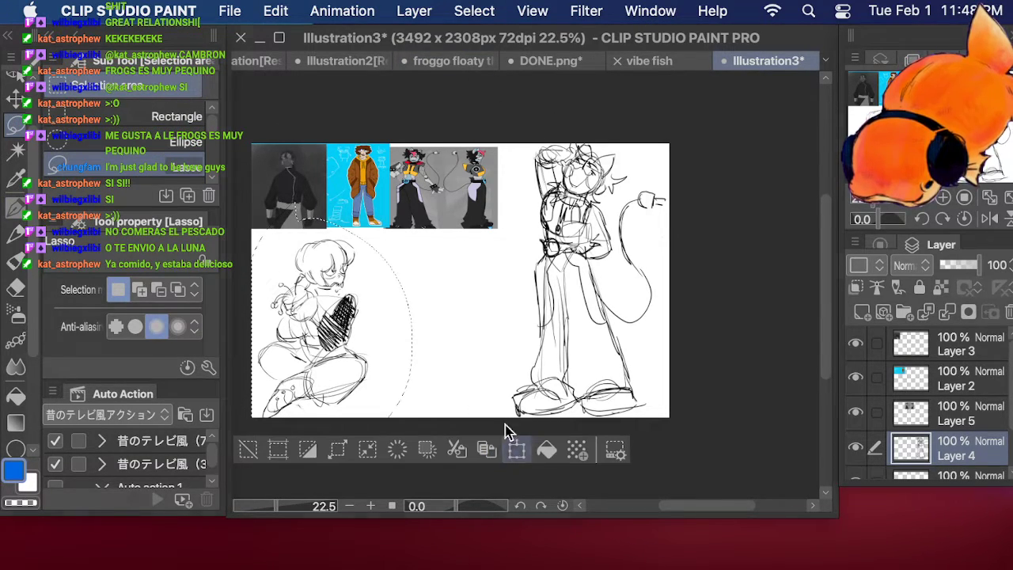
{"action": "left_click", "coordinate": [516, 449]}
{"action": "left_click", "coordinate": [610, 257]}
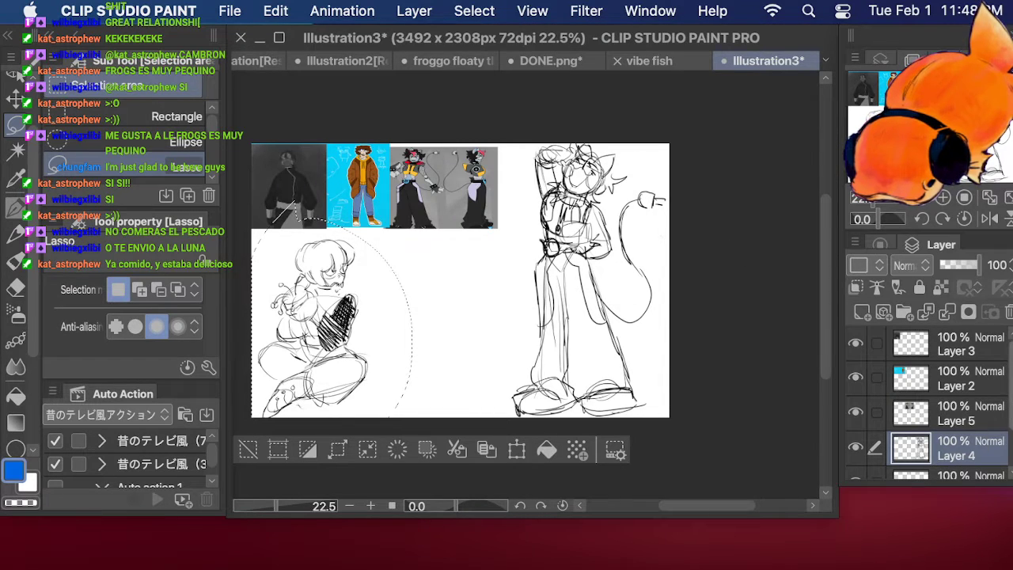
{"action": "scroll", "coordinate": [970, 435], "scroll_direction": "down", "scroll_amount": 2}
{"action": "left_click", "coordinate": [970, 434]}
{"action": "left_click", "coordinate": [517, 449]}
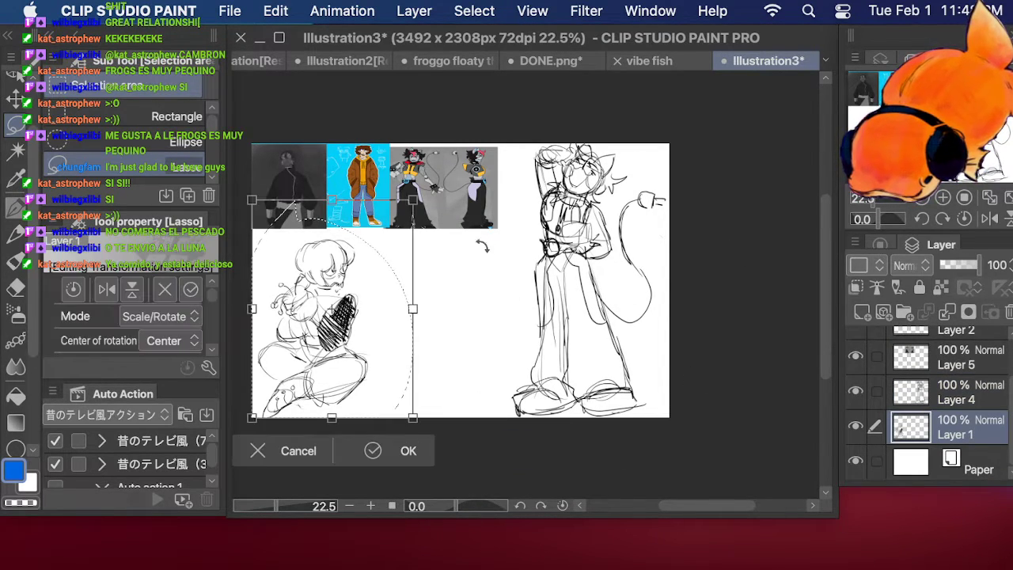
{"action": "left_click_drag", "start_coordinate": [411, 201], "coordinate": [400, 220]}
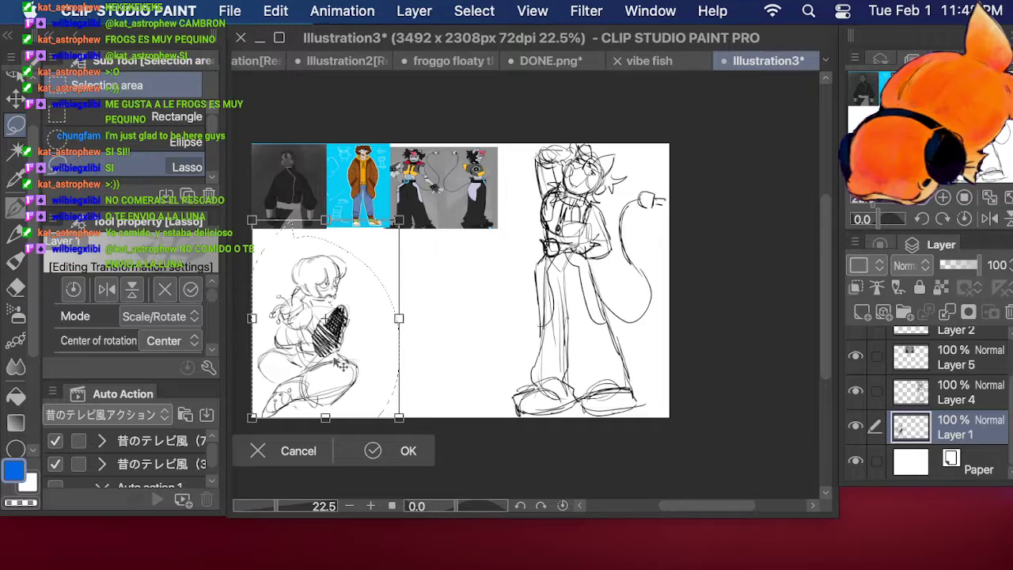
{"action": "left_click_drag", "start_coordinate": [337, 361], "coordinate": [339, 343]}
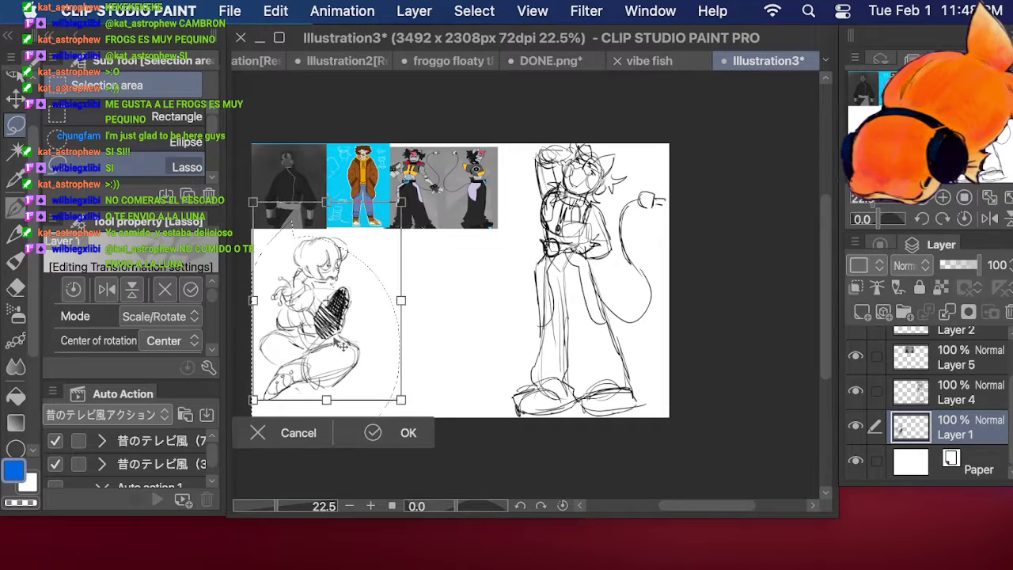
{"action": "left_click", "coordinate": [408, 433]}
{"action": "key", "text": "super+d"}
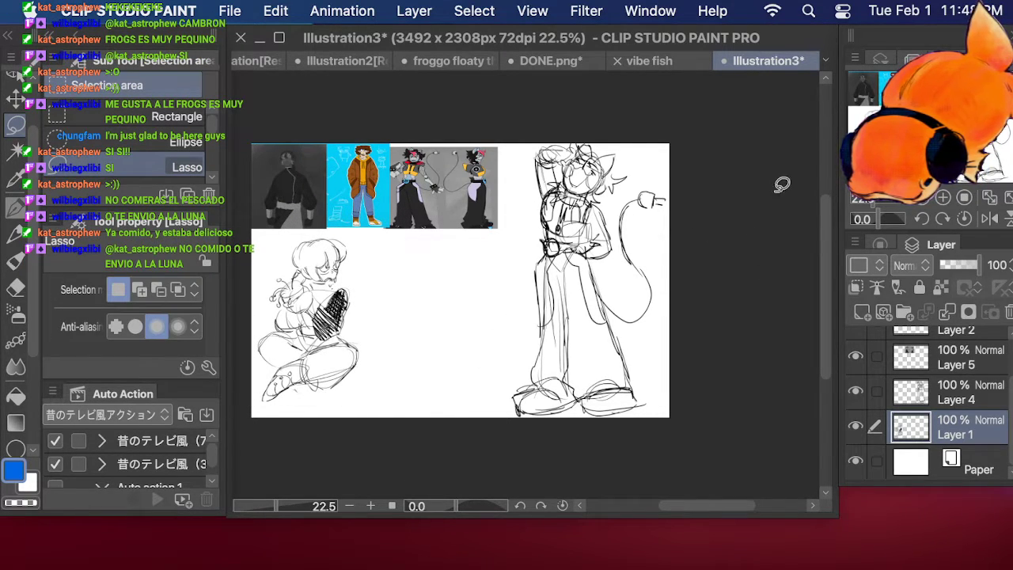
Step: Add a new layer above Layer 4 for a third figure and hide the reference images on Layer 3, Layer 2 and Layer 5
{"action": "left_click", "coordinate": [967, 396]}
{"action": "left_click", "coordinate": [863, 313]}
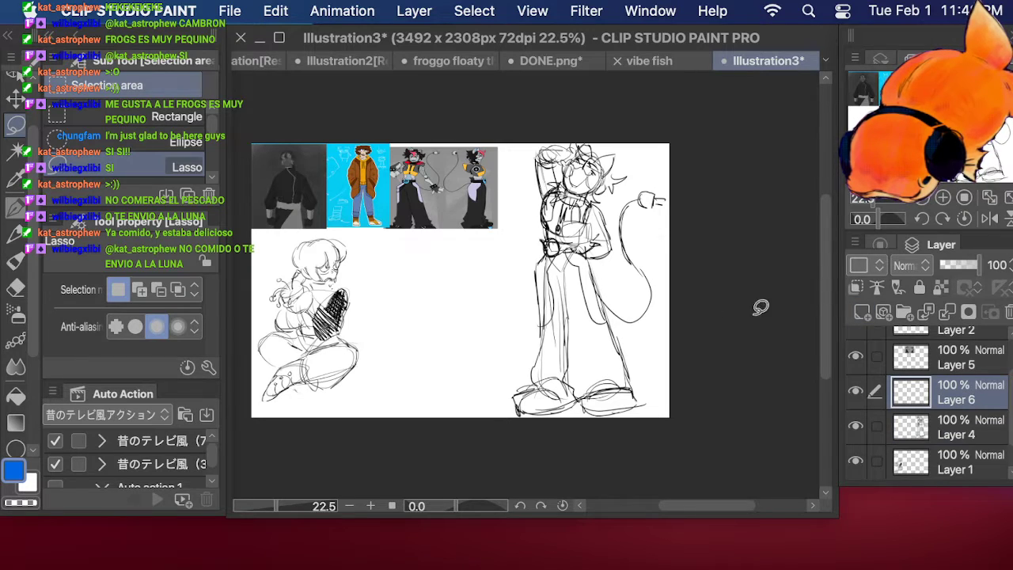
{"action": "left_click", "coordinate": [16, 204]}
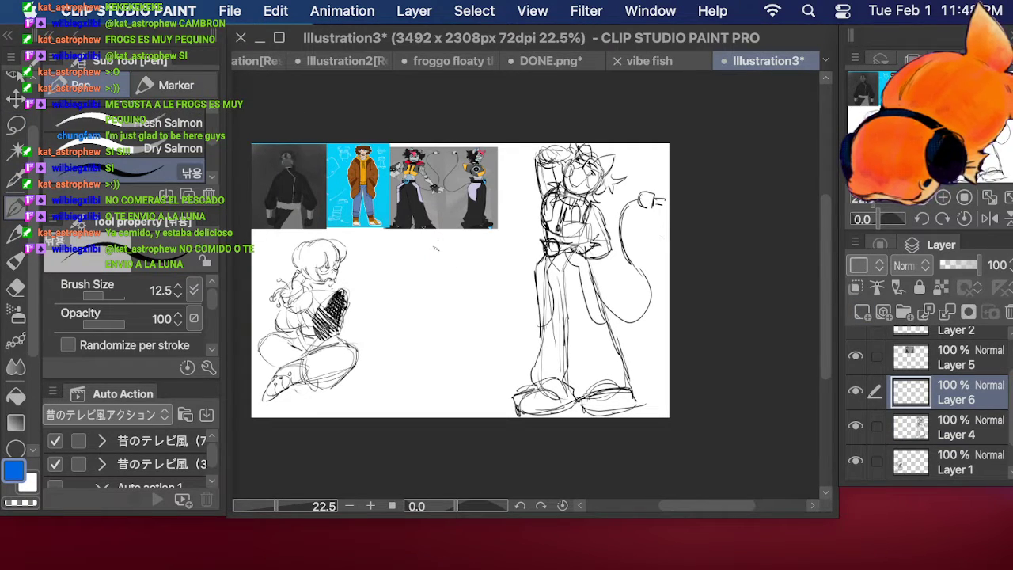
{"action": "left_click_drag", "start_coordinate": [434, 223], "coordinate": [441, 246]}
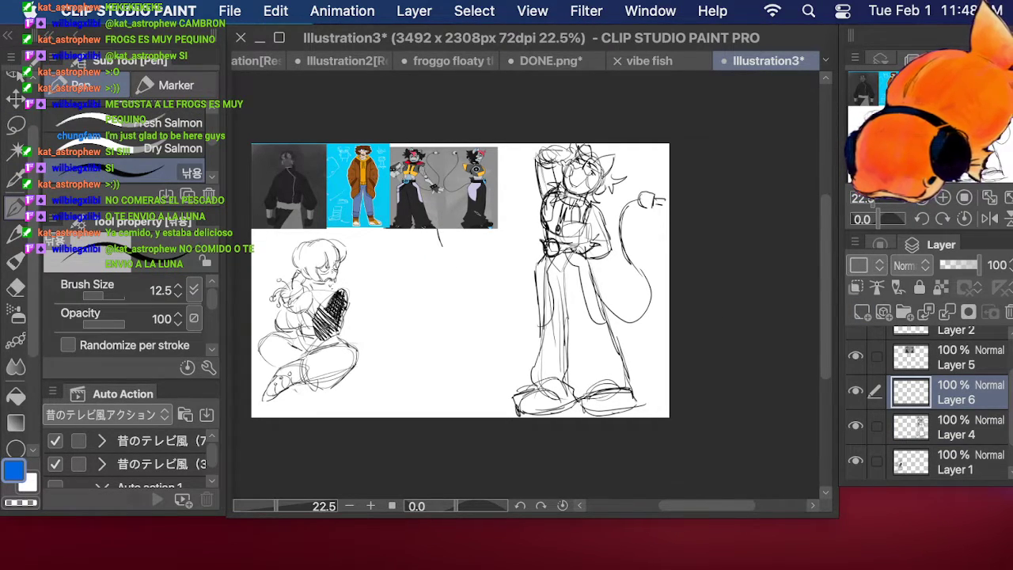
{"action": "left_click_drag", "start_coordinate": [1009, 404], "coordinate": [1008, 356]}
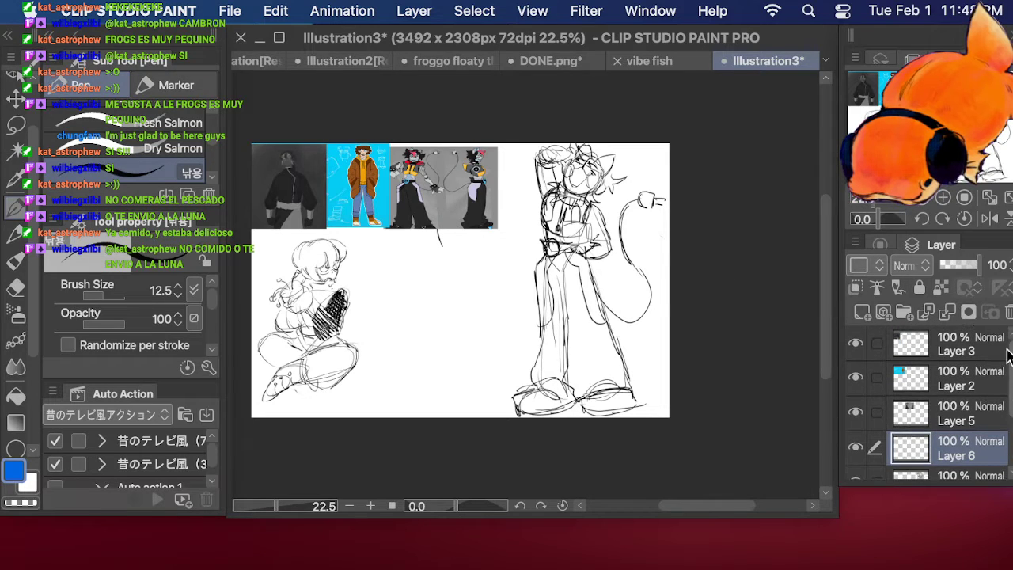
{"action": "left_click", "coordinate": [856, 342]}
{"action": "left_click", "coordinate": [856, 378]}
{"action": "left_click", "coordinate": [856, 412]}
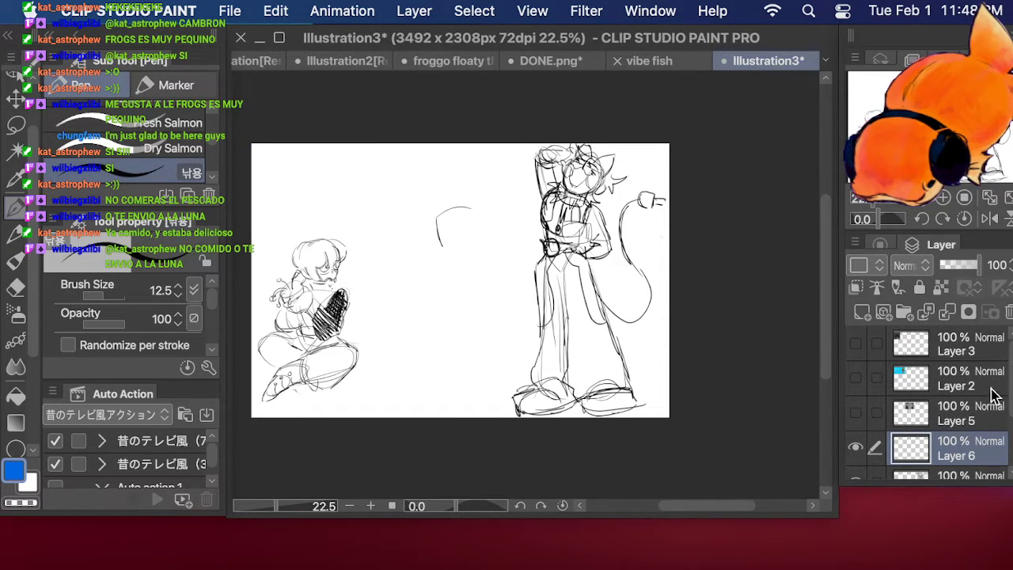
{"action": "left_click_drag", "start_coordinate": [1009, 380], "coordinate": [1009, 396]}
Step: Sketch a round head with a jaw and short facial lines in the empty space between the two figures
{"action": "mouse_move", "coordinate": [441, 211]}
{"action": "left_mouse_down"}
{"action": "mouse_move", "coordinate": [433, 254]}
{"action": "mouse_move", "coordinate": [478, 237]}
{"action": "mouse_move", "coordinate": [451, 255]}
{"action": "mouse_move", "coordinate": [470, 209]}
{"action": "mouse_move", "coordinate": [479, 248]}
{"action": "left_mouse_up"}
{"action": "mouse_move", "coordinate": [467, 214]}
{"action": "left_mouse_down"}
{"action": "mouse_move", "coordinate": [480, 239]}
{"action": "mouse_move", "coordinate": [454, 243]}
{"action": "mouse_move", "coordinate": [475, 248]}
{"action": "mouse_move", "coordinate": [470, 255]}
{"action": "mouse_move", "coordinate": [437, 250]}
{"action": "mouse_move", "coordinate": [473, 258]}
{"action": "mouse_move", "coordinate": [429, 240]}
{"action": "mouse_move", "coordinate": [437, 252]}
{"action": "left_mouse_up"}
{"action": "key", "text": "super+z"}
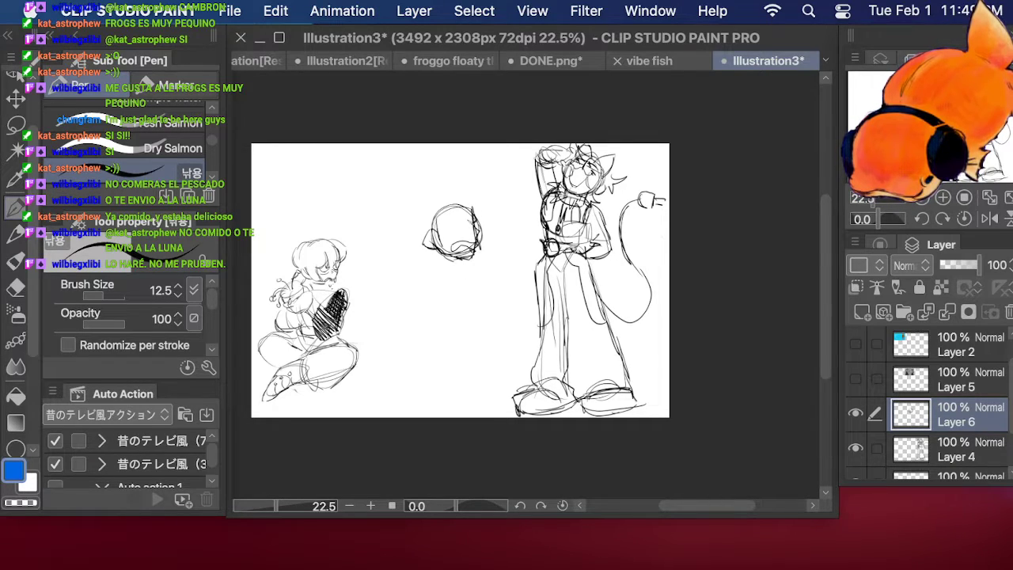
{"action": "mouse_move", "coordinate": [471, 222]}
{"action": "left_mouse_down"}
{"action": "mouse_move", "coordinate": [460, 227]}
{"action": "mouse_move", "coordinate": [473, 222]}
{"action": "left_mouse_up"}
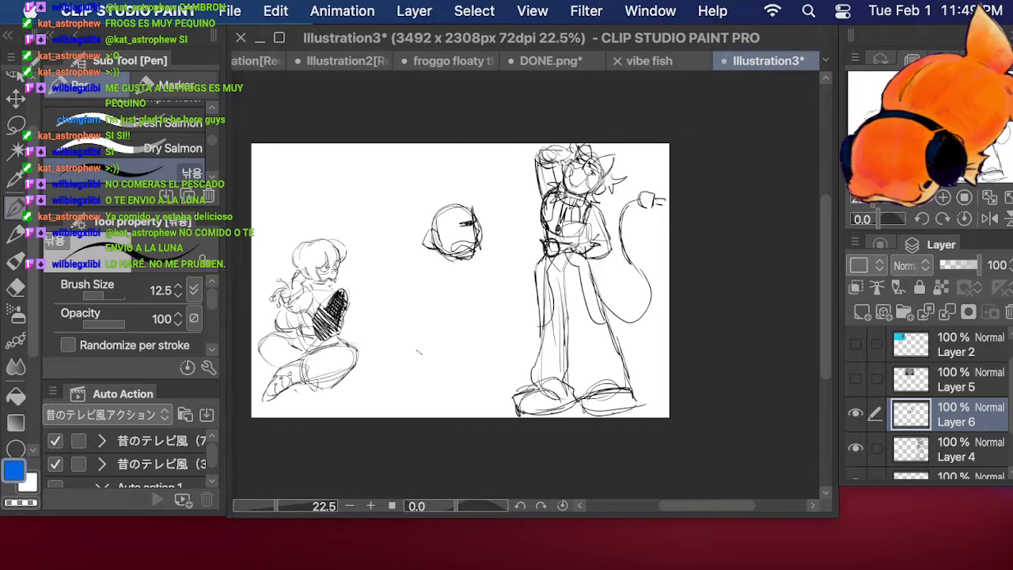
{"action": "key", "text": "super+z"}
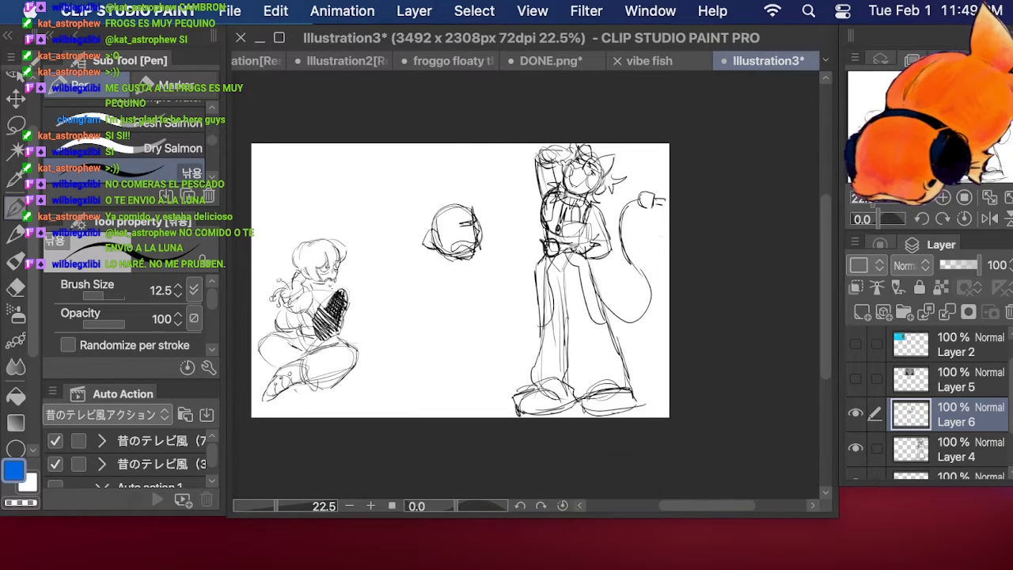
{"action": "left_click_drag", "start_coordinate": [462, 215], "coordinate": [473, 217]}
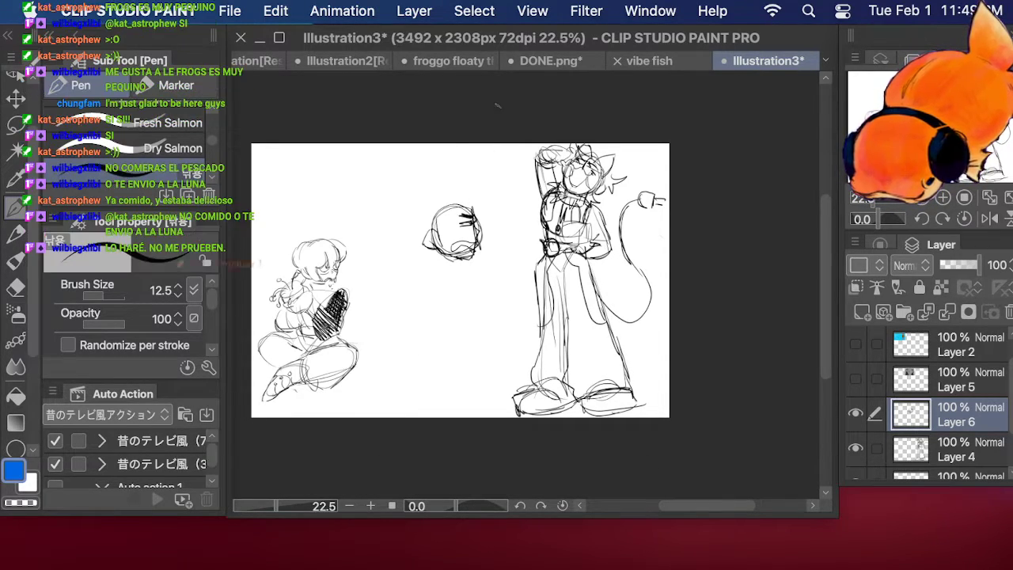
Step: Lasso the new head, scale it down slightly, move it up, and clear the selection
{"action": "left_click", "coordinate": [16, 124]}
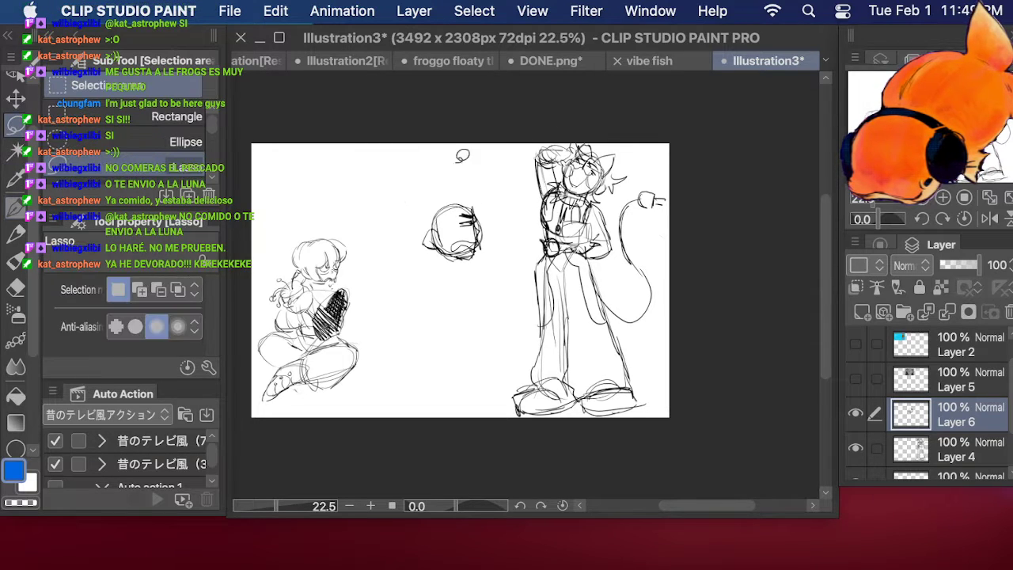
{"action": "left_click_drag", "start_coordinate": [453, 159], "coordinate": [449, 161]}
{"action": "left_click", "coordinate": [528, 319]}
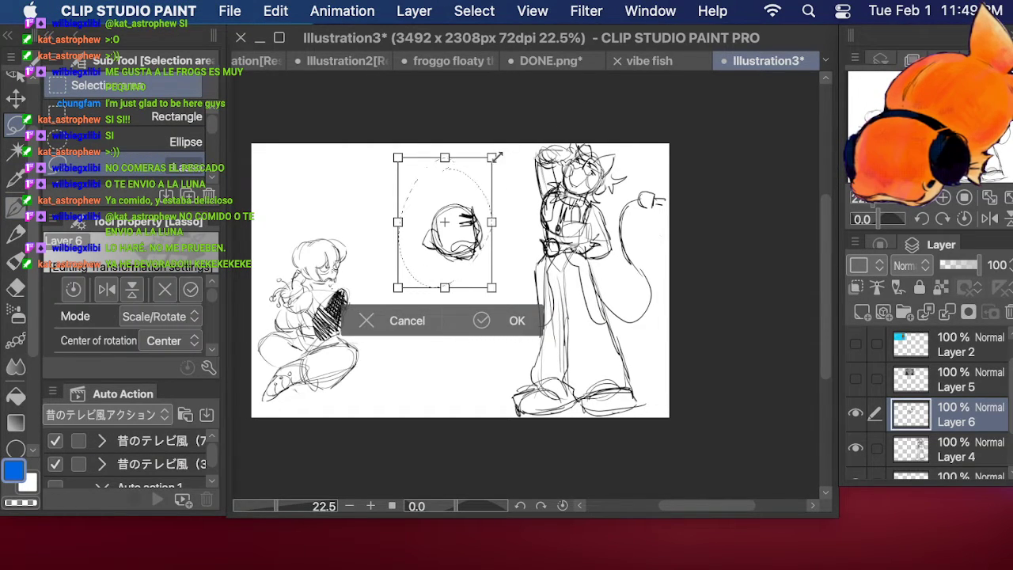
{"action": "left_click_drag", "start_coordinate": [488, 163], "coordinate": [491, 108]}
{"action": "left_click", "coordinate": [516, 313]}
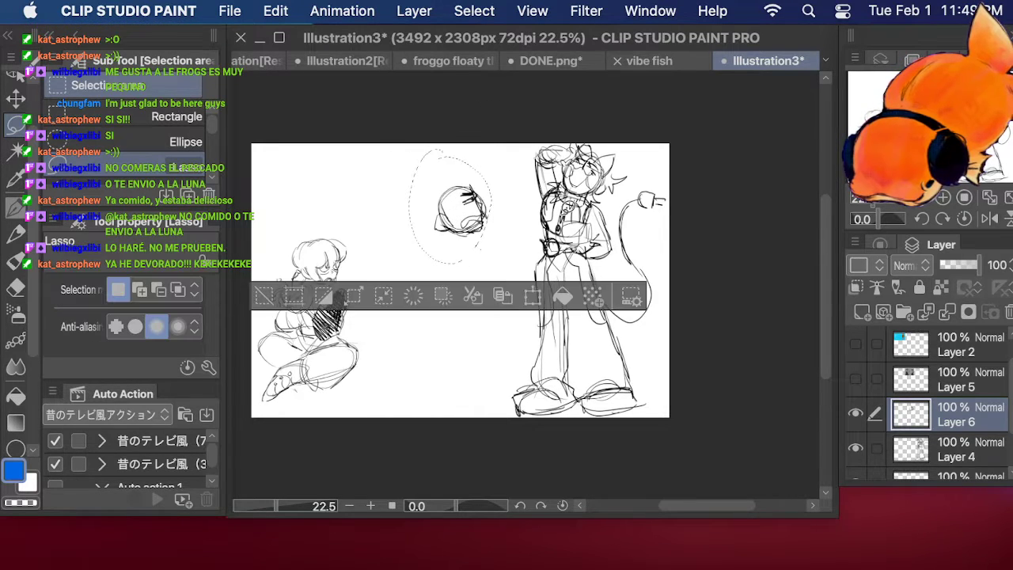
{"action": "left_click", "coordinate": [607, 135]}
{"action": "key", "text": "p"}
{"action": "left_click_drag", "start_coordinate": [434, 228], "coordinate": [384, 290]}
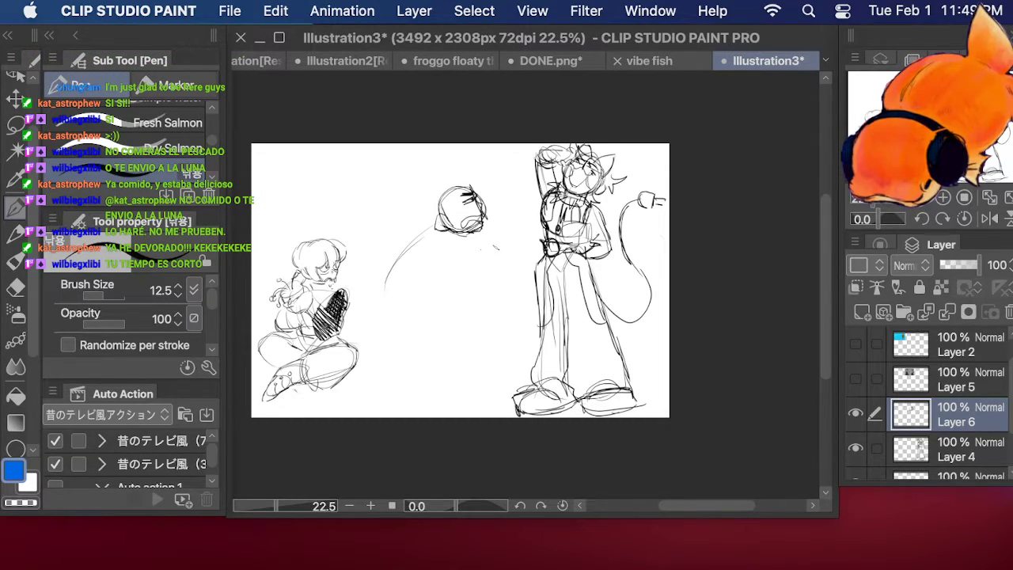
{"action": "mouse_move", "coordinate": [494, 244]}
{"action": "left_mouse_down"}
{"action": "mouse_move", "coordinate": [491, 259]}
{"action": "mouse_move", "coordinate": [519, 268]}
{"action": "left_mouse_up"}
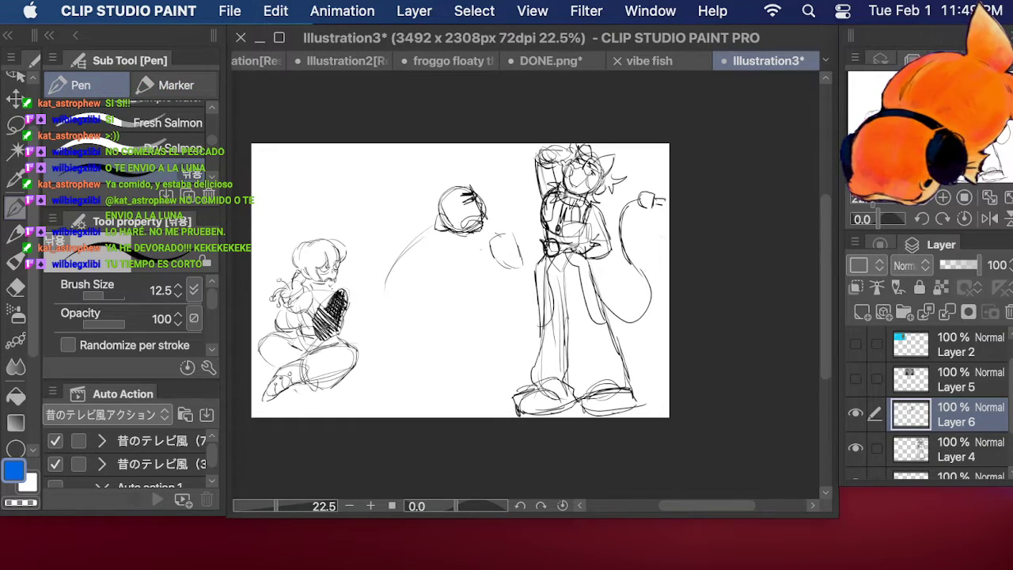
{"action": "mouse_move", "coordinate": [495, 236]}
{"action": "left_mouse_down"}
{"action": "mouse_move", "coordinate": [511, 222]}
{"action": "mouse_move", "coordinate": [508, 244]}
{"action": "mouse_move", "coordinate": [486, 242]}
{"action": "mouse_move", "coordinate": [518, 242]}
{"action": "mouse_move", "coordinate": [529, 267]}
{"action": "mouse_move", "coordinate": [511, 272]}
{"action": "left_mouse_up"}
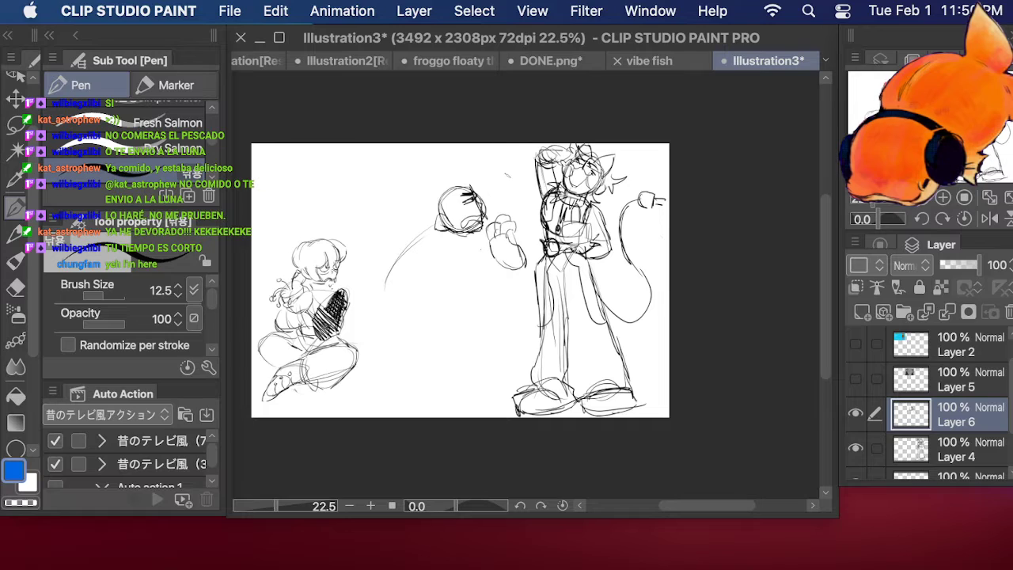
{"action": "mouse_move", "coordinate": [490, 233]}
{"action": "left_mouse_down"}
{"action": "mouse_move", "coordinate": [504, 257]}
{"action": "mouse_move", "coordinate": [518, 249]}
{"action": "mouse_move", "coordinate": [522, 264]}
{"action": "left_mouse_up"}
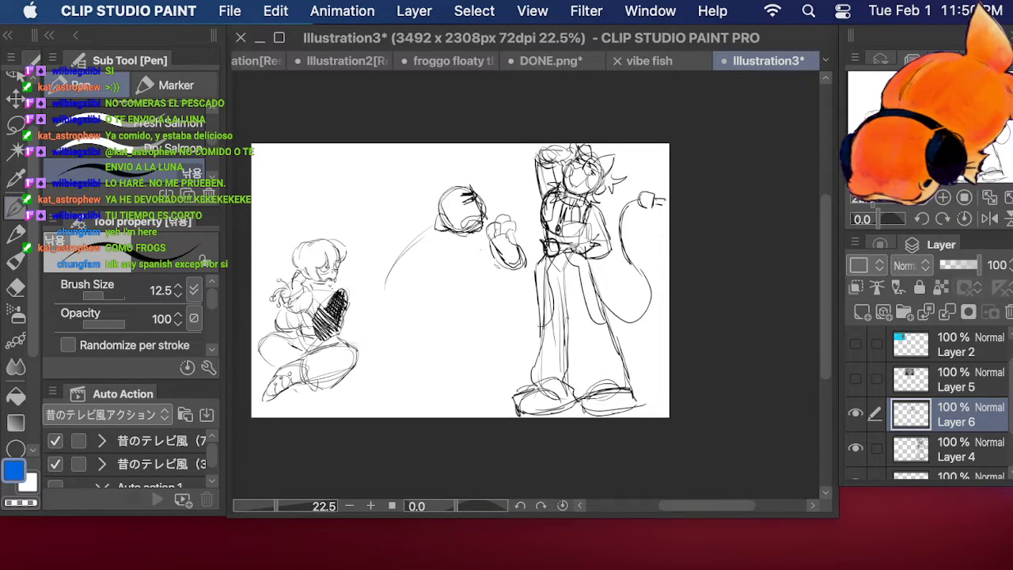
{"action": "mouse_move", "coordinate": [472, 239]}
{"action": "left_mouse_down"}
{"action": "mouse_move", "coordinate": [453, 252]}
{"action": "mouse_move", "coordinate": [447, 285]}
{"action": "left_mouse_up"}
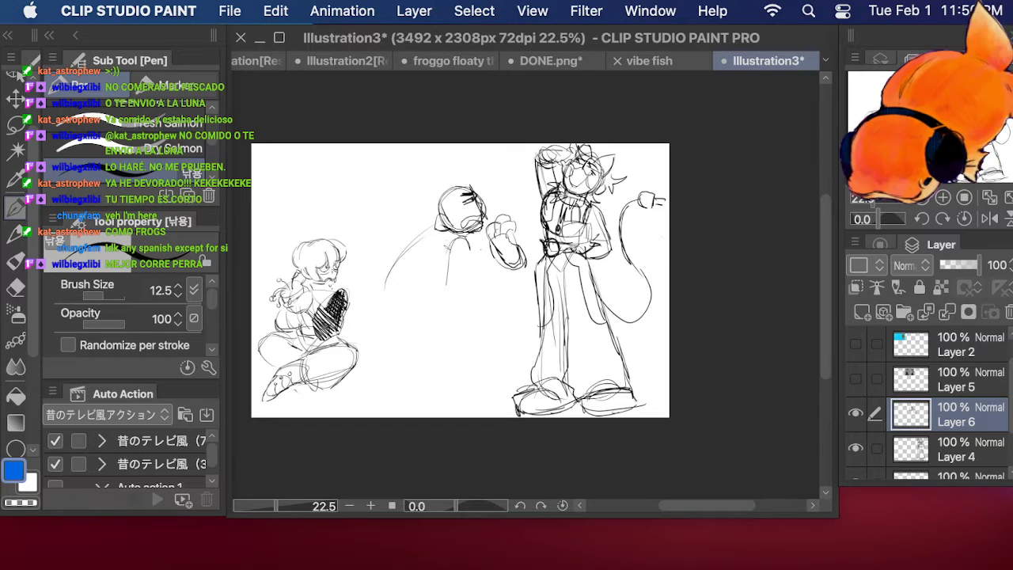
{"action": "left_click_drag", "start_coordinate": [453, 241], "coordinate": [432, 280]}
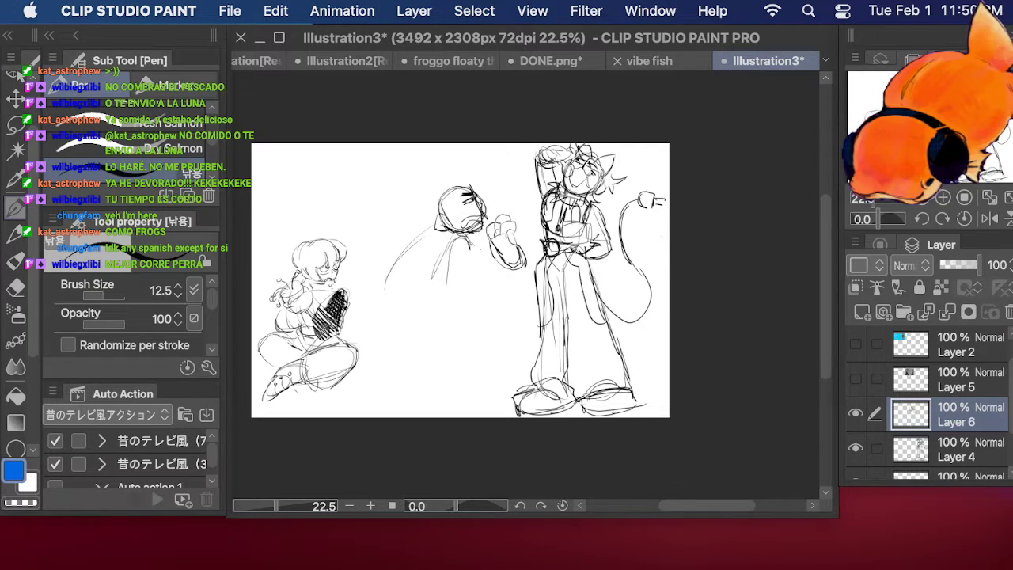
{"action": "mouse_move", "coordinate": [471, 244]}
{"action": "left_mouse_down"}
{"action": "mouse_move", "coordinate": [456, 277]}
{"action": "mouse_move", "coordinate": [425, 266]}
{"action": "mouse_move", "coordinate": [418, 282]}
{"action": "left_mouse_up"}
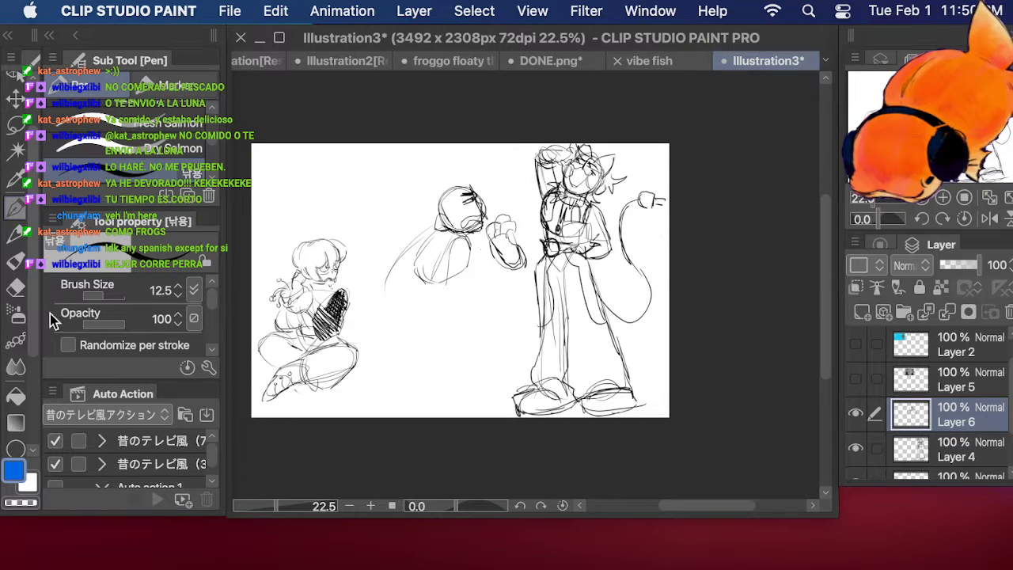
{"action": "left_click", "coordinate": [16, 288]}
{"action": "left_click_drag", "start_coordinate": [121, 296], "coordinate": [118, 295]}
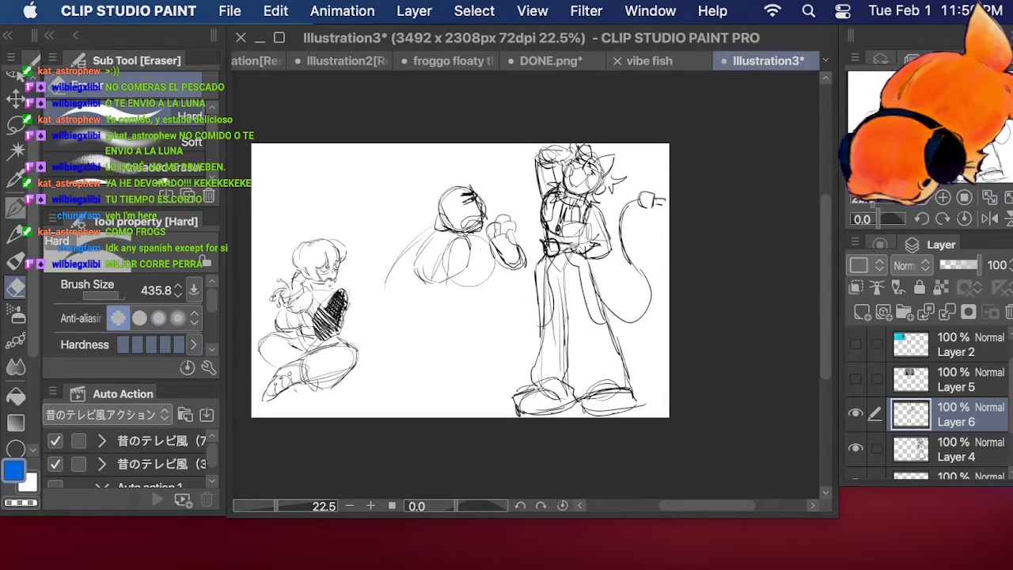
{"action": "mouse_move", "coordinate": [455, 265]}
{"action": "left_mouse_down"}
{"action": "mouse_move", "coordinate": [420, 282]}
{"action": "mouse_move", "coordinate": [394, 299]}
{"action": "mouse_move", "coordinate": [433, 280]}
{"action": "mouse_move", "coordinate": [514, 261]}
{"action": "left_mouse_up"}
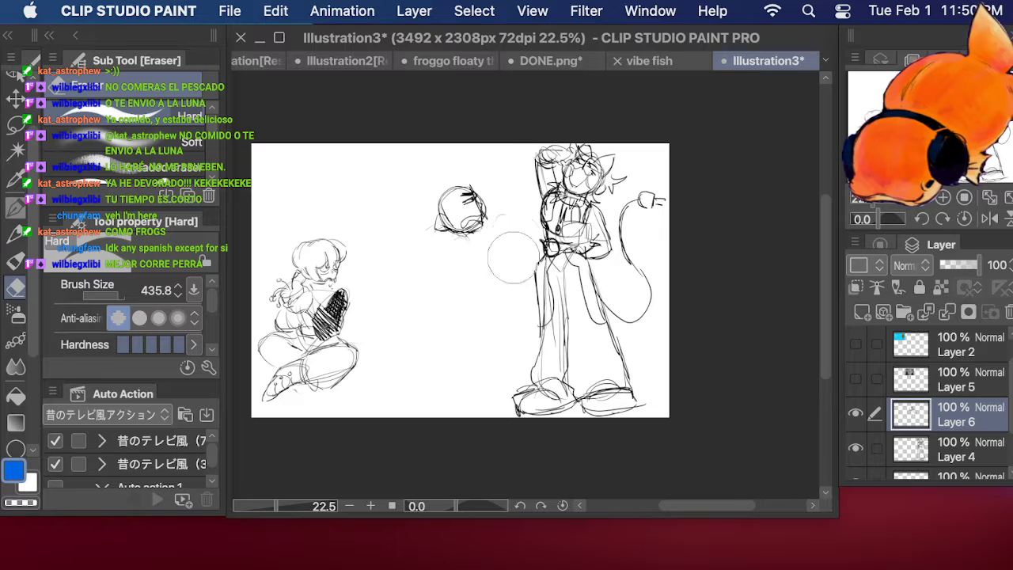
Step: Sketch a slanted oval torso beneath the middle figure's head and add short facial lines with the pen
{"action": "left_click", "coordinate": [16, 207]}
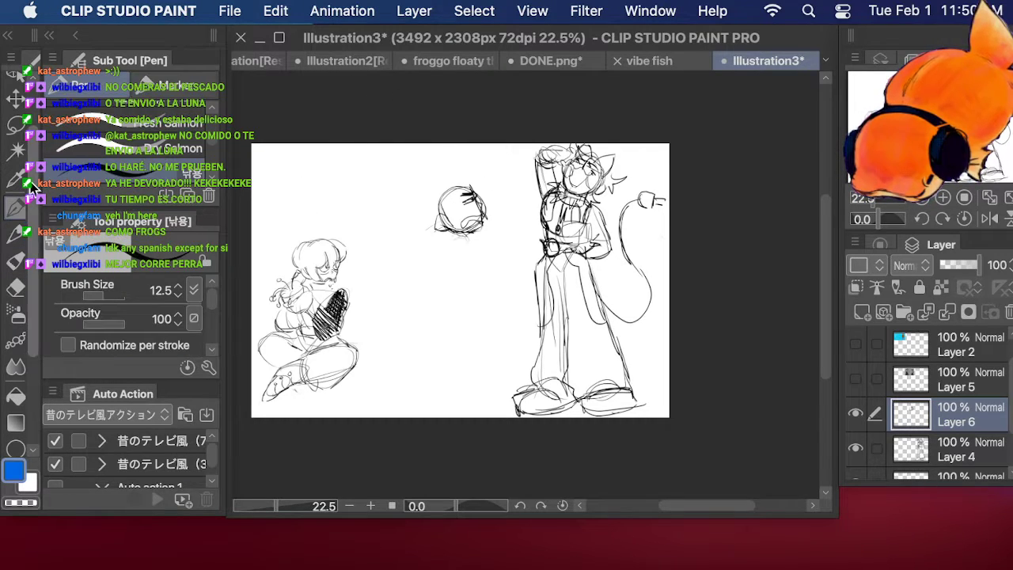
{"action": "mouse_move", "coordinate": [431, 229]}
{"action": "left_mouse_down"}
{"action": "mouse_move", "coordinate": [477, 231]}
{"action": "mouse_move", "coordinate": [445, 237]}
{"action": "mouse_move", "coordinate": [465, 243]}
{"action": "mouse_move", "coordinate": [456, 271]}
{"action": "left_mouse_up"}
{"action": "mouse_move", "coordinate": [432, 235]}
{"action": "left_mouse_down"}
{"action": "mouse_move", "coordinate": [410, 278]}
{"action": "mouse_move", "coordinate": [426, 293]}
{"action": "mouse_move", "coordinate": [456, 278]}
{"action": "left_mouse_up"}
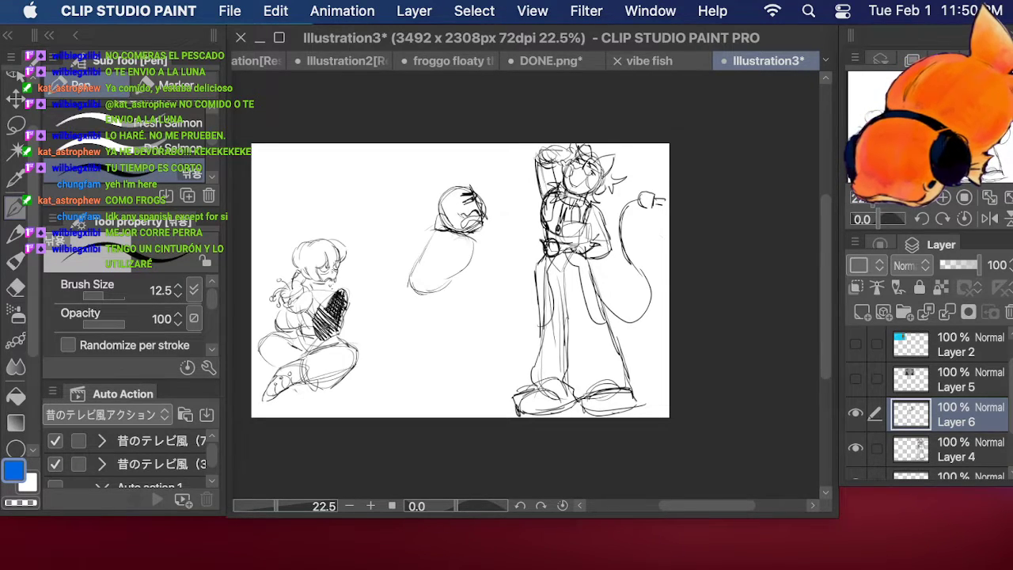
{"action": "left_click_drag", "start_coordinate": [463, 214], "coordinate": [470, 223]}
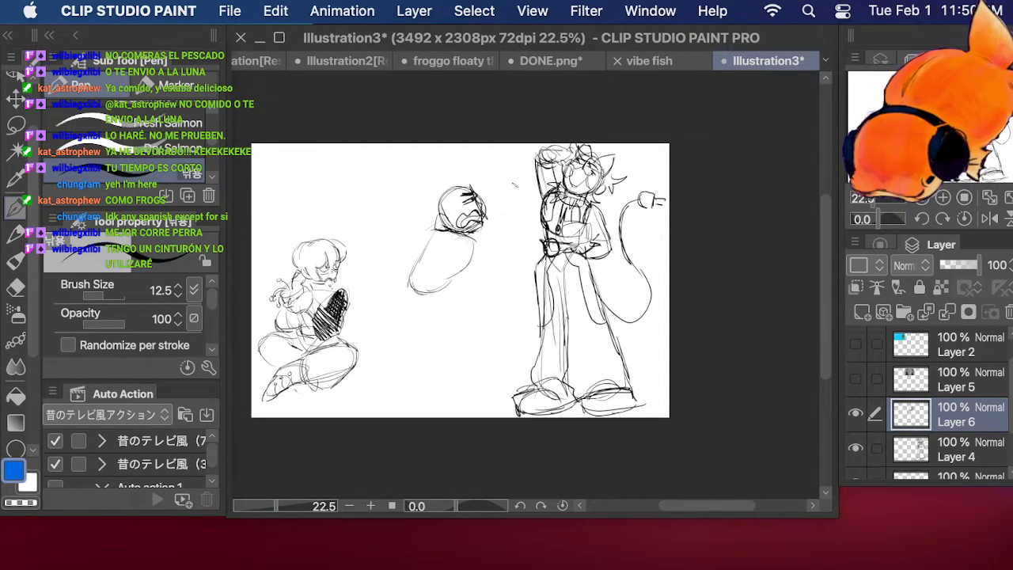
{"action": "mouse_move", "coordinate": [515, 185]}
{"action": "left_mouse_down"}
{"action": "mouse_move", "coordinate": [528, 171]}
{"action": "mouse_move", "coordinate": [542, 184]}
{"action": "mouse_move", "coordinate": [514, 186]}
{"action": "mouse_move", "coordinate": [539, 165]}
{"action": "left_mouse_up"}
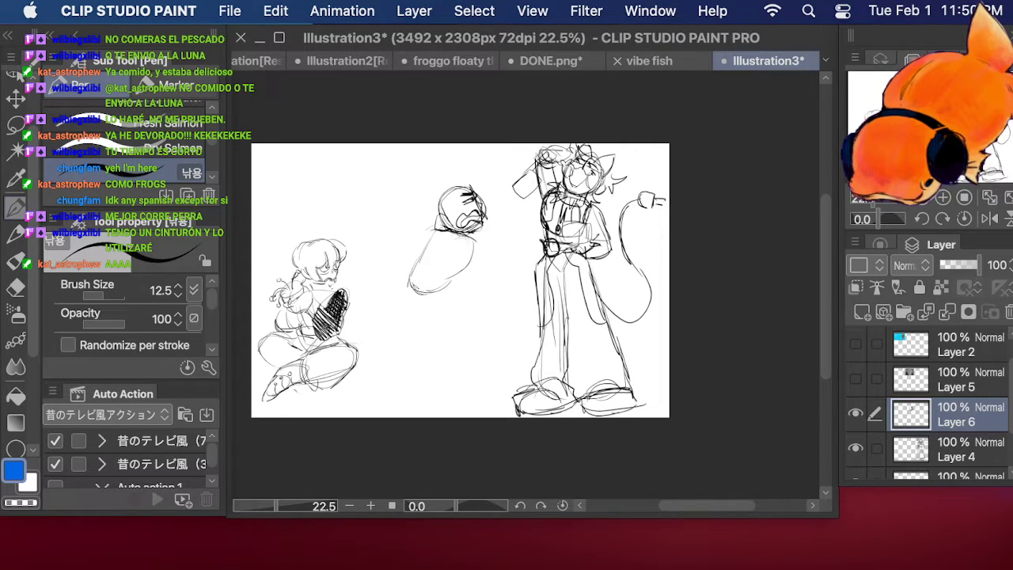
{"action": "key", "text": "super+z"}
{"action": "key", "text": "super+z"}
{"action": "key", "text": "super+z"}
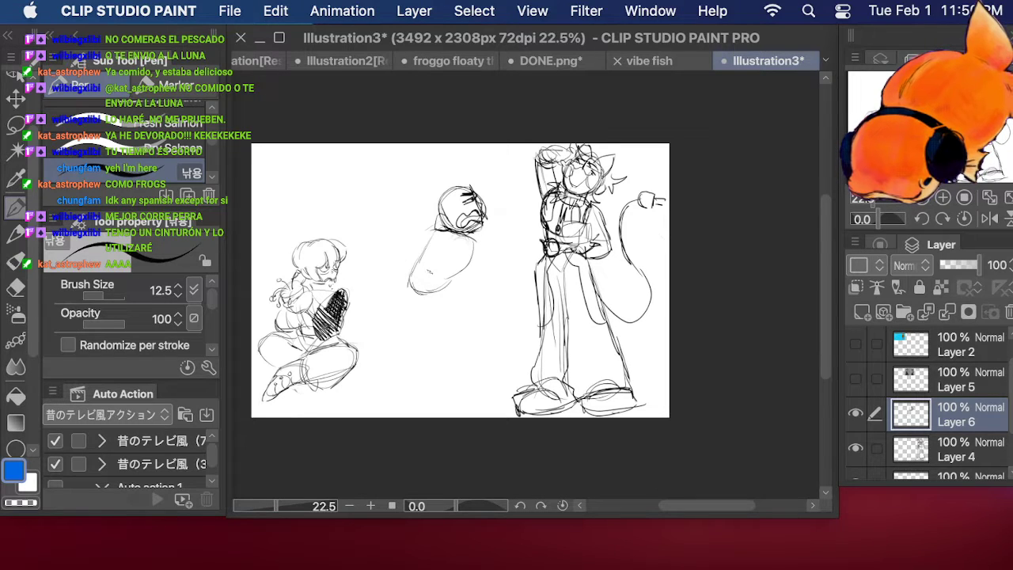
Step: Sketch the middle figure's bent arm with a fist and the outstretched arm with a raised hand towards the standing figure
{"action": "mouse_move", "coordinate": [441, 261]}
{"action": "left_mouse_down"}
{"action": "mouse_move", "coordinate": [443, 290]}
{"action": "mouse_move", "coordinate": [453, 258]}
{"action": "mouse_move", "coordinate": [417, 277]}
{"action": "mouse_move", "coordinate": [434, 293]}
{"action": "left_mouse_up"}
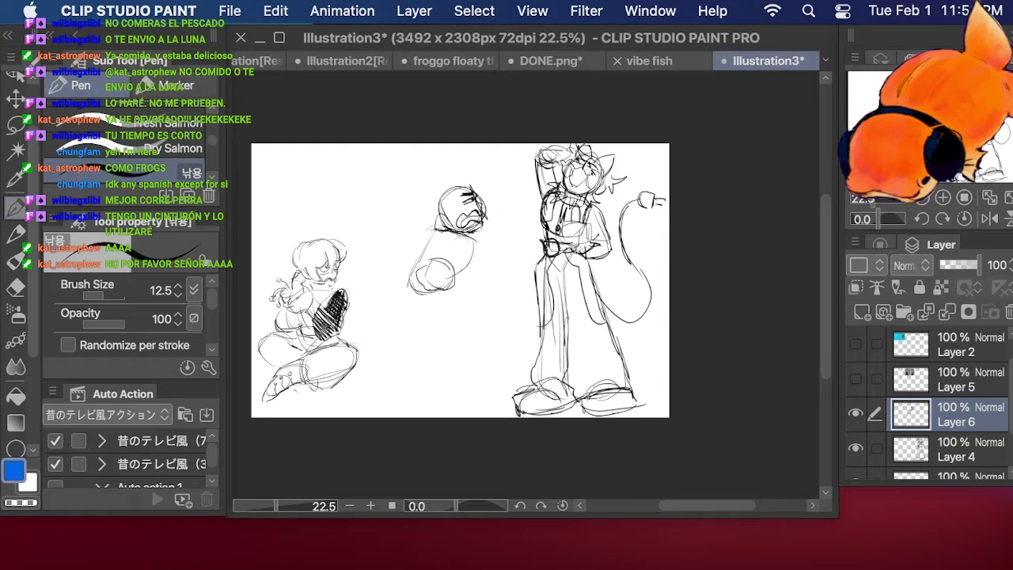
{"action": "mouse_move", "coordinate": [440, 225]}
{"action": "left_mouse_down"}
{"action": "mouse_move", "coordinate": [406, 252]}
{"action": "mouse_move", "coordinate": [395, 277]}
{"action": "mouse_move", "coordinate": [423, 291]}
{"action": "left_mouse_up"}
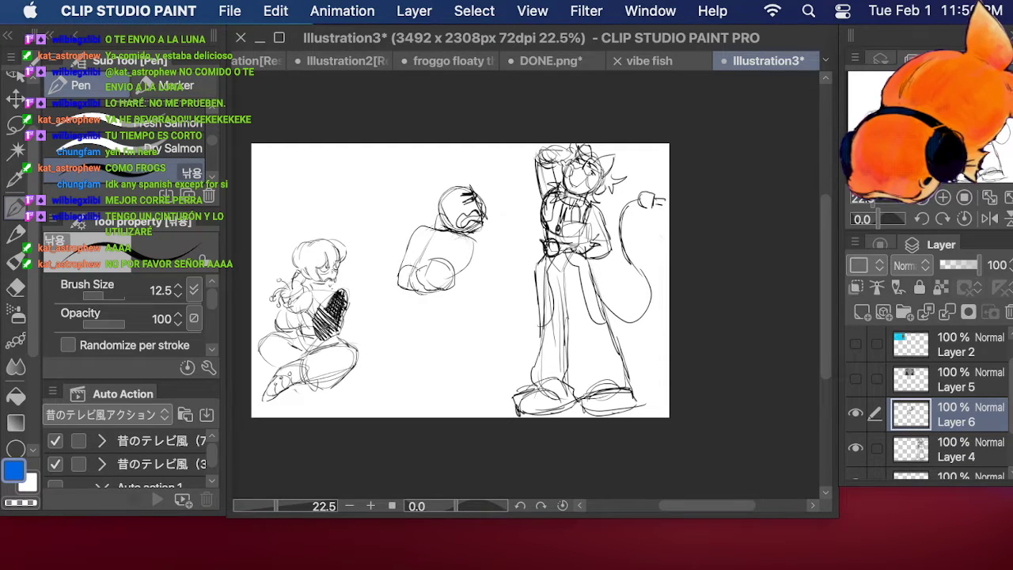
{"action": "left_click_drag", "start_coordinate": [429, 227], "coordinate": [424, 247]}
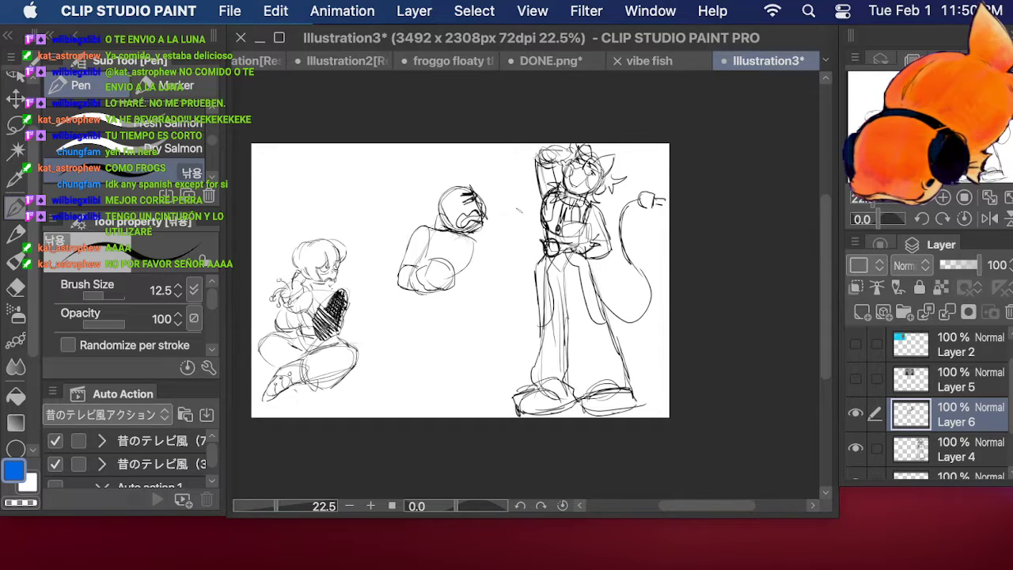
{"action": "mouse_move", "coordinate": [516, 209]}
{"action": "left_mouse_down"}
{"action": "mouse_move", "coordinate": [532, 184]}
{"action": "mouse_move", "coordinate": [513, 194]}
{"action": "mouse_move", "coordinate": [535, 163]}
{"action": "mouse_move", "coordinate": [535, 201]}
{"action": "mouse_move", "coordinate": [510, 200]}
{"action": "mouse_move", "coordinate": [473, 262]}
{"action": "mouse_move", "coordinate": [505, 244]}
{"action": "mouse_move", "coordinate": [494, 227]}
{"action": "mouse_move", "coordinate": [533, 205]}
{"action": "left_mouse_up"}
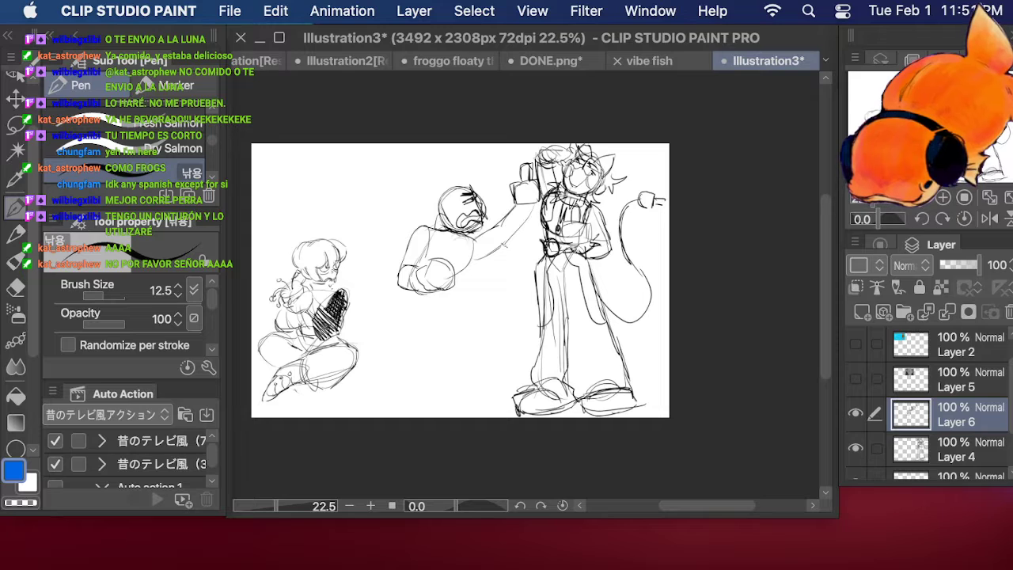
{"action": "left_click_drag", "start_coordinate": [502, 247], "coordinate": [537, 203]}
{"action": "left_click_drag", "start_coordinate": [494, 247], "coordinate": [530, 209]}
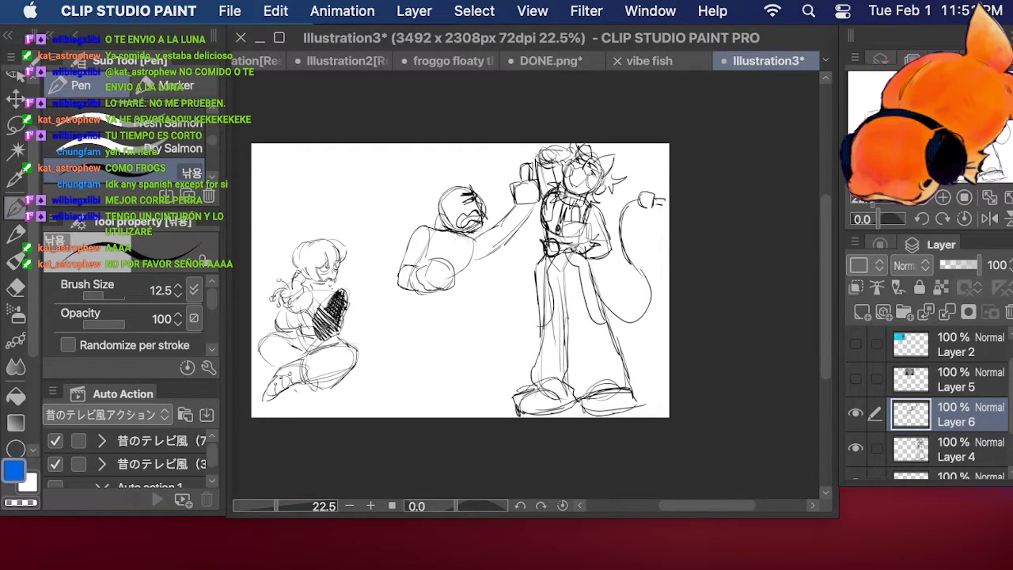
Step: Lasso the middle figure's upper body, scale it down slightly, move it up, and clear the selection
{"action": "left_click", "coordinate": [17, 129]}
{"action": "mouse_move", "coordinate": [520, 143]}
{"action": "left_mouse_down"}
{"action": "mouse_move", "coordinate": [561, 174]}
{"action": "mouse_move", "coordinate": [543, 155]}
{"action": "left_mouse_up"}
{"action": "key", "text": "ctrl+t"}
{"action": "left_click_drag", "start_coordinate": [498, 227], "coordinate": [503, 209]}
{"action": "left_click", "coordinate": [540, 338]}
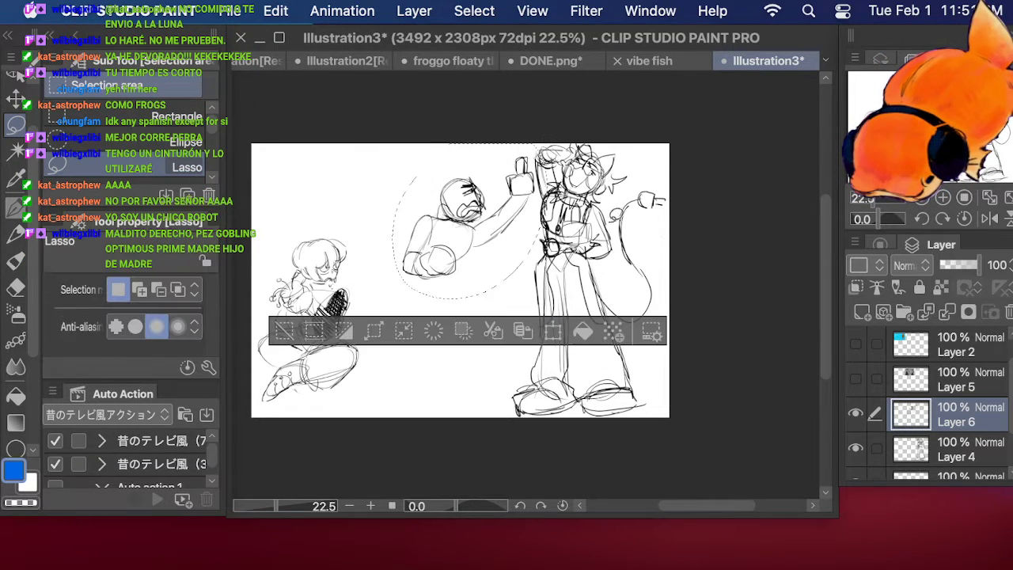
{"action": "left_click", "coordinate": [616, 215]}
Step: Sketch the hips and a long slanted leg with a foot below the middle figure's torso
{"action": "left_click", "coordinate": [16, 205]}
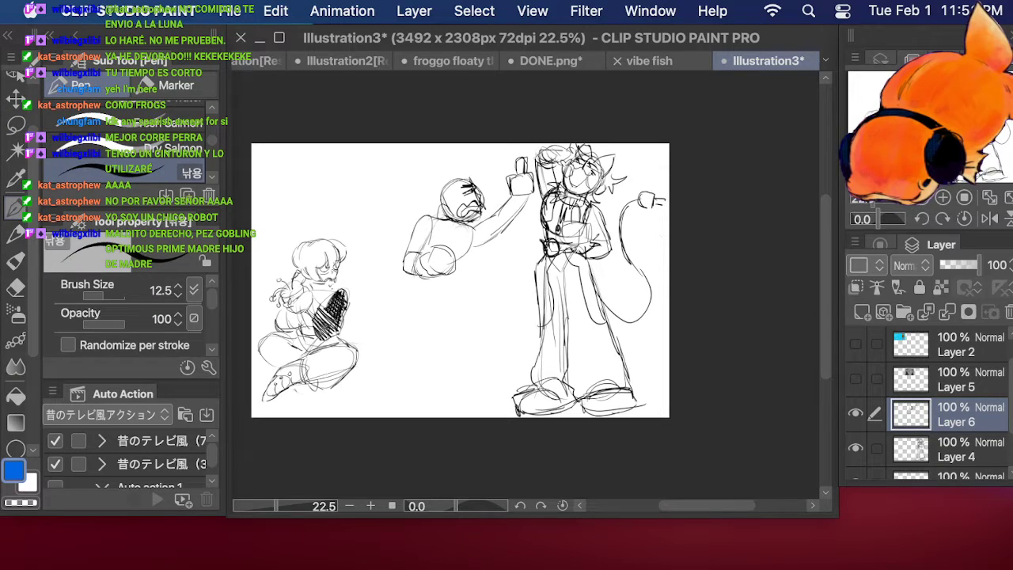
{"action": "mouse_move", "coordinate": [419, 273]}
{"action": "left_mouse_down"}
{"action": "mouse_move", "coordinate": [433, 298]}
{"action": "mouse_move", "coordinate": [382, 385]}
{"action": "left_mouse_up"}
{"action": "left_click_drag", "start_coordinate": [424, 282], "coordinate": [411, 352]}
{"action": "mouse_move", "coordinate": [419, 305]}
{"action": "left_mouse_down"}
{"action": "mouse_move", "coordinate": [401, 384]}
{"action": "mouse_move", "coordinate": [363, 405]}
{"action": "mouse_move", "coordinate": [399, 400]}
{"action": "left_mouse_up"}
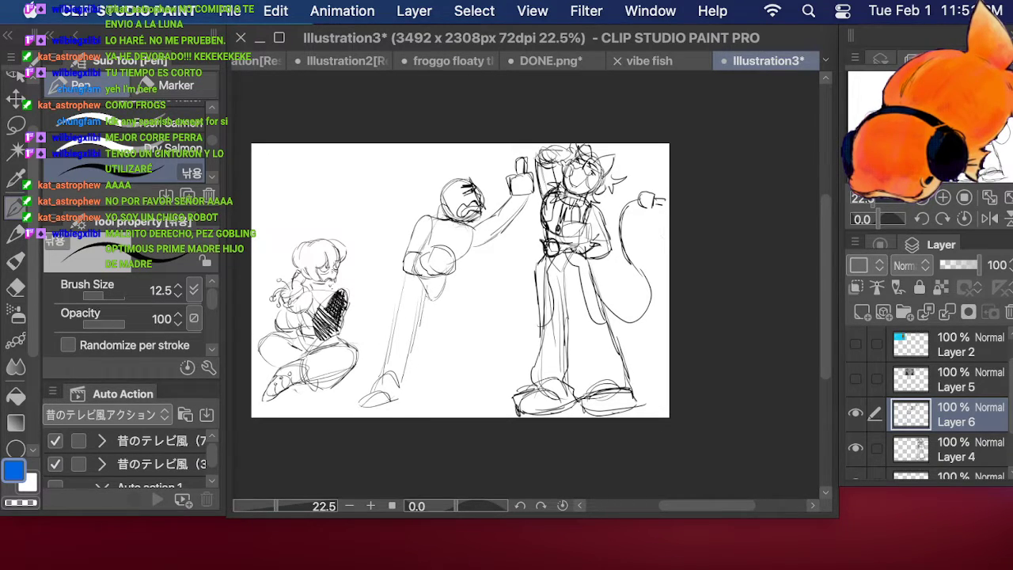
Step: Lasso and transform the middle figure's upper body again, adjusting its size and position above the leg, and clear the selection
{"action": "key", "text": "m"}
{"action": "mouse_move", "coordinate": [506, 147]}
{"action": "left_mouse_down"}
{"action": "mouse_move", "coordinate": [408, 265]}
{"action": "mouse_move", "coordinate": [509, 229]}
{"action": "left_mouse_up"}
{"action": "left_click", "coordinate": [566, 346]}
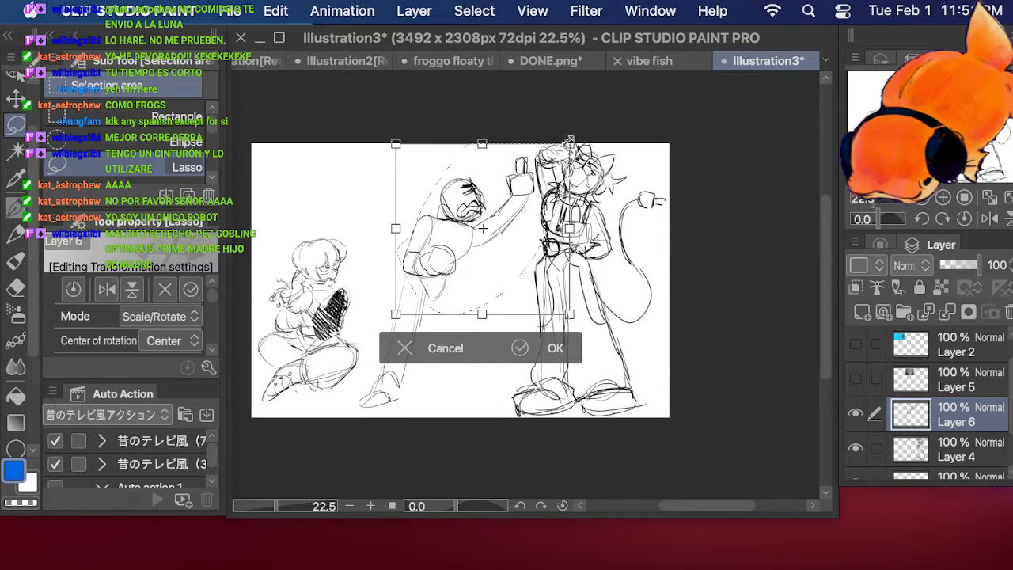
{"action": "left_click_drag", "start_coordinate": [563, 152], "coordinate": [566, 145]}
{"action": "left_click_drag", "start_coordinate": [535, 208], "coordinate": [535, 197]}
{"action": "left_click", "coordinate": [553, 334]}
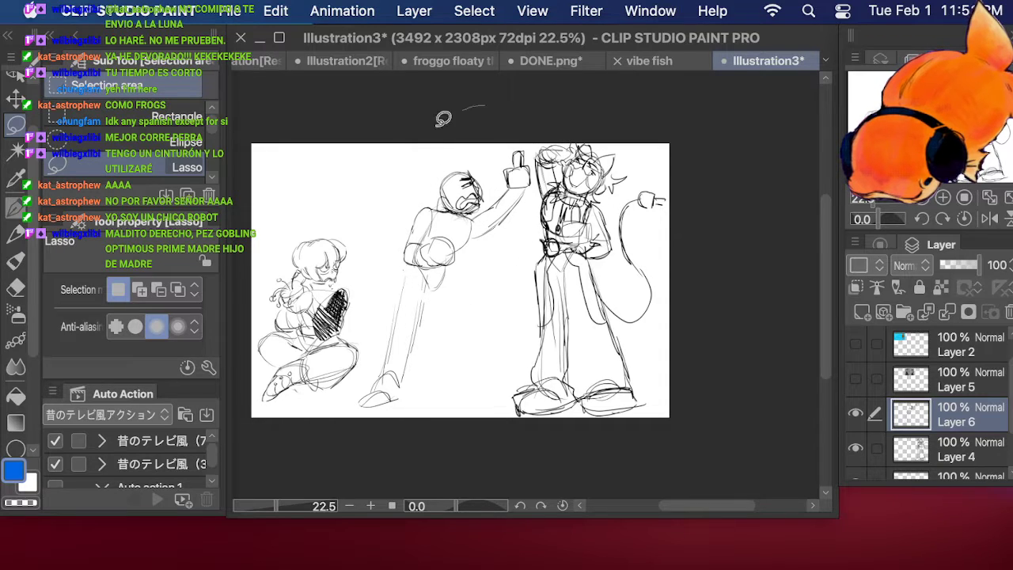
{"action": "left_click", "coordinate": [533, 314]}
{"action": "left_click_drag", "start_coordinate": [554, 146], "coordinate": [563, 126]}
{"action": "left_click", "coordinate": [520, 325]}
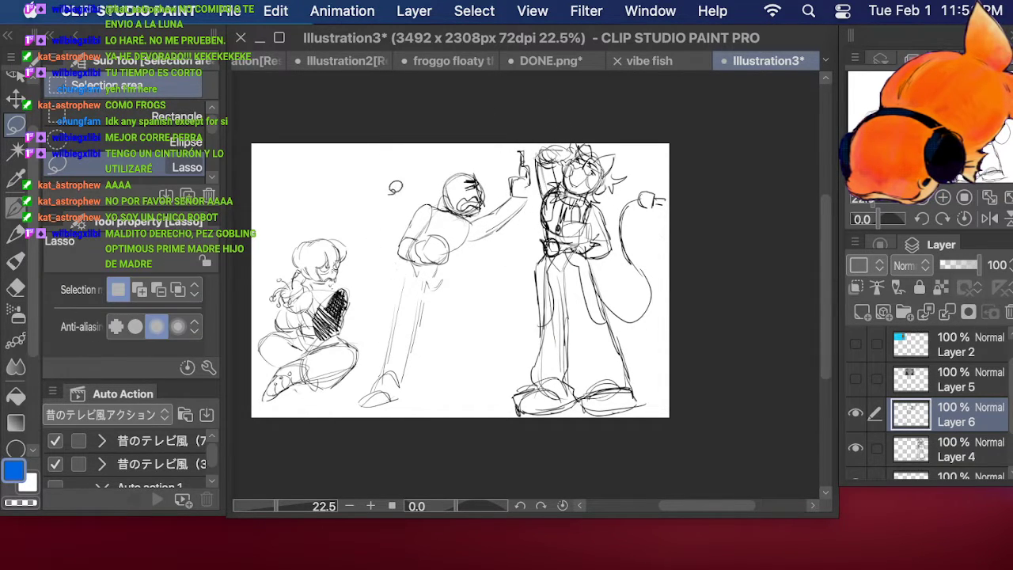
Step: Redraw the middle figure's first leg up to the hips and add a second leg in a wide stance with its foot
{"action": "left_click", "coordinate": [16, 204]}
{"action": "left_click_drag", "start_coordinate": [410, 255], "coordinate": [385, 349]}
{"action": "left_click_drag", "start_coordinate": [420, 274], "coordinate": [400, 400]}
{"action": "mouse_move", "coordinate": [434, 281]}
{"action": "left_mouse_down"}
{"action": "mouse_move", "coordinate": [449, 344]}
{"action": "mouse_move", "coordinate": [452, 277]}
{"action": "mouse_move", "coordinate": [460, 340]}
{"action": "mouse_move", "coordinate": [482, 377]}
{"action": "left_mouse_up"}
{"action": "mouse_move", "coordinate": [437, 318]}
{"action": "left_mouse_down"}
{"action": "mouse_move", "coordinate": [469, 398]}
{"action": "mouse_move", "coordinate": [485, 395]}
{"action": "mouse_move", "coordinate": [490, 372]}
{"action": "mouse_move", "coordinate": [512, 396]}
{"action": "mouse_move", "coordinate": [478, 400]}
{"action": "left_mouse_up"}
{"action": "left_click_drag", "start_coordinate": [446, 266], "coordinate": [481, 370]}
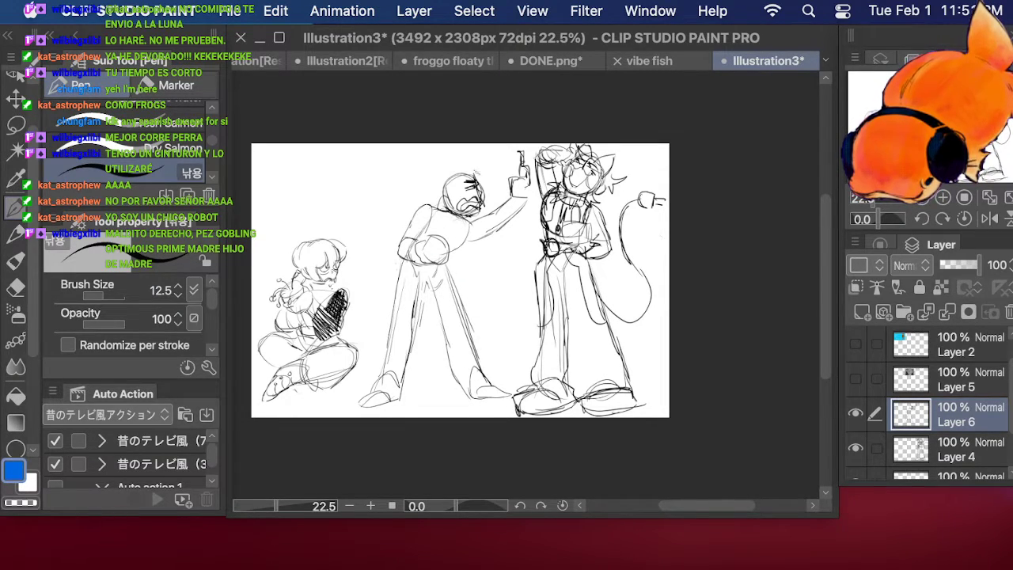
Step: Show the blue character reference on Layer 2 and keep the reference on Layer 5 hidden
{"action": "left_click", "coordinate": [856, 343]}
{"action": "left_click", "coordinate": [855, 377]}
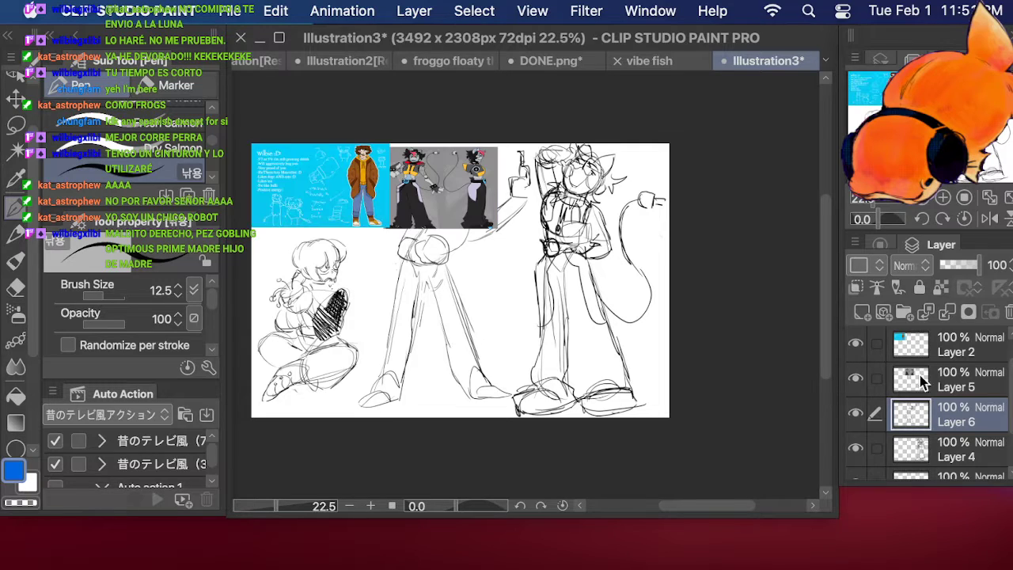
{"action": "scroll", "coordinate": [942, 396], "scroll_direction": "up", "scroll_amount": 1}
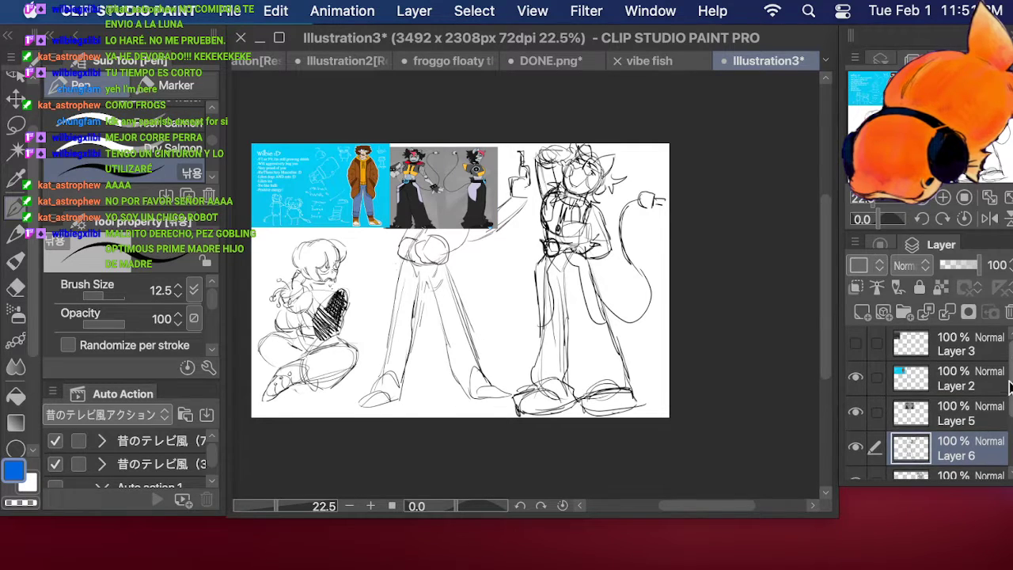
{"action": "left_click", "coordinate": [856, 398]}
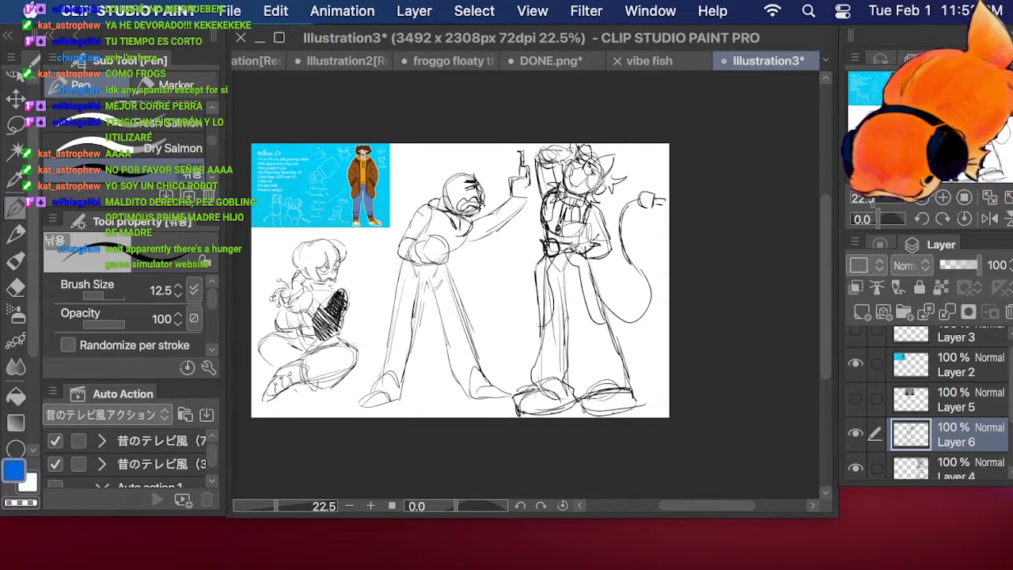
Step: Sketch the long open coat with wide sleeve cuffs and the turned-up trouser cuffs on the middle figure, following the reference
{"action": "mouse_move", "coordinate": [421, 212]}
{"action": "left_mouse_down"}
{"action": "mouse_move", "coordinate": [442, 237]}
{"action": "mouse_move", "coordinate": [417, 273]}
{"action": "mouse_move", "coordinate": [426, 274]}
{"action": "mouse_move", "coordinate": [396, 272]}
{"action": "left_mouse_up"}
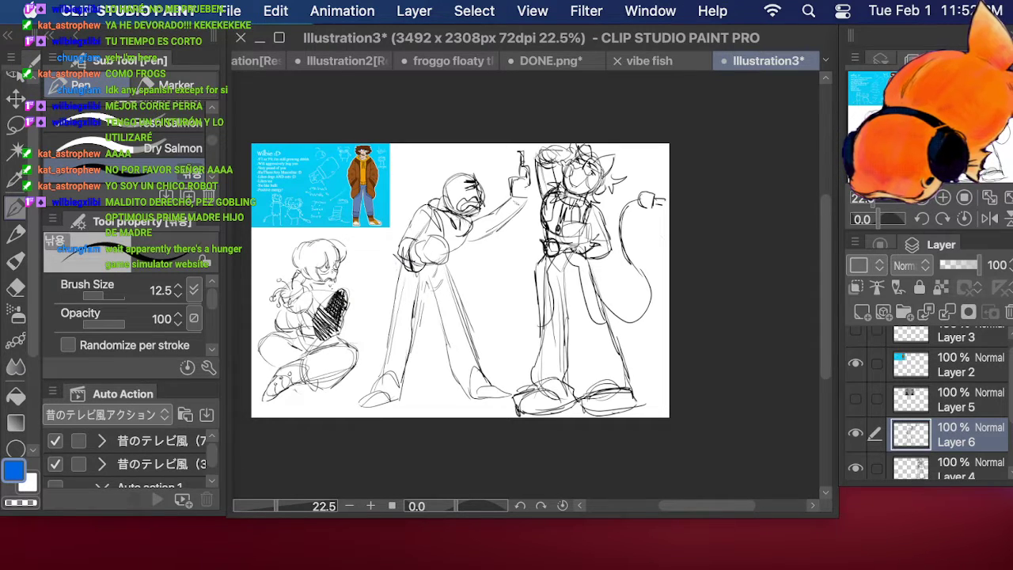
{"action": "mouse_move", "coordinate": [523, 193]}
{"action": "left_mouse_down"}
{"action": "mouse_move", "coordinate": [507, 233]}
{"action": "mouse_move", "coordinate": [483, 241]}
{"action": "left_mouse_up"}
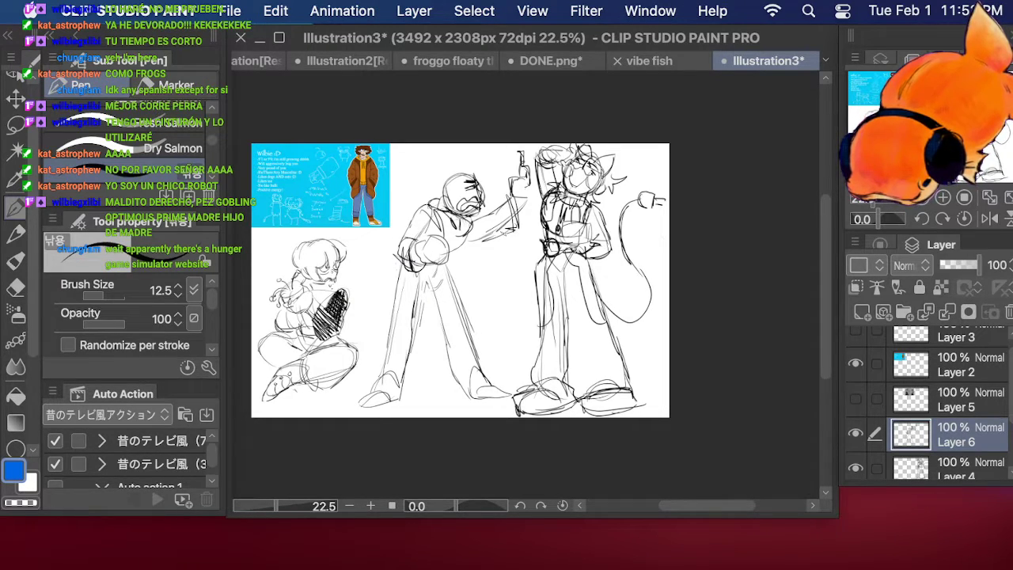
{"action": "mouse_move", "coordinate": [396, 269]}
{"action": "left_mouse_down"}
{"action": "mouse_move", "coordinate": [387, 319]}
{"action": "mouse_move", "coordinate": [416, 321]}
{"action": "mouse_move", "coordinate": [413, 303]}
{"action": "left_mouse_up"}
{"action": "left_click_drag", "start_coordinate": [425, 277], "coordinate": [418, 319]}
{"action": "left_click_drag", "start_coordinate": [380, 362], "coordinate": [400, 365]}
{"action": "left_click_drag", "start_coordinate": [378, 357], "coordinate": [406, 371]}
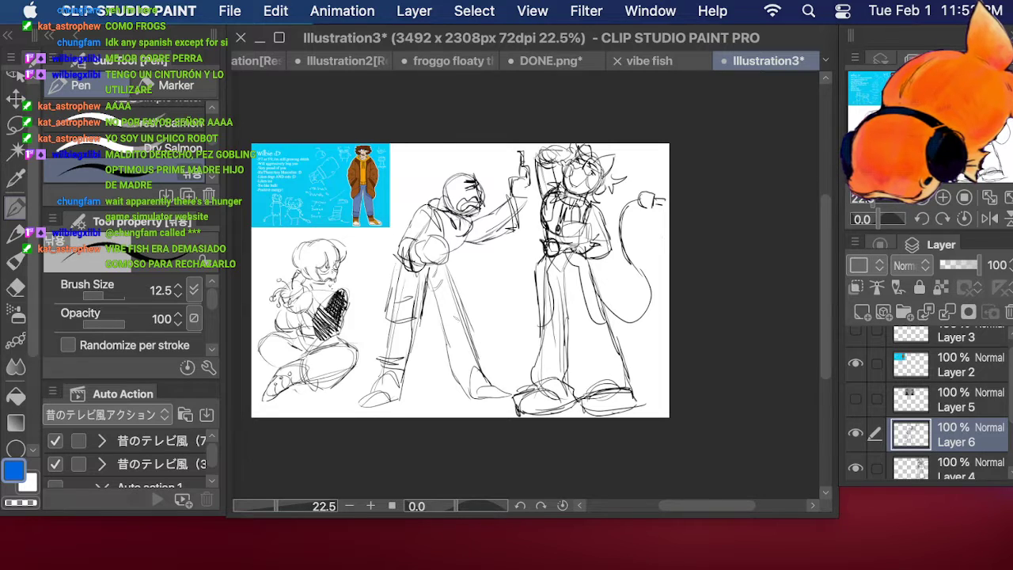
{"action": "left_click_drag", "start_coordinate": [440, 269], "coordinate": [465, 324]}
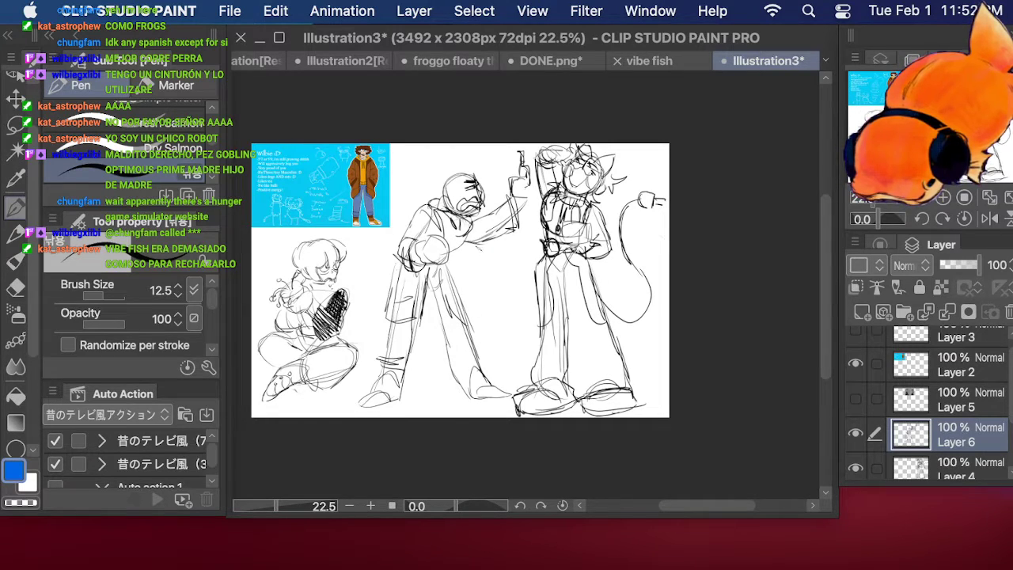
{"action": "mouse_move", "coordinate": [480, 246]}
{"action": "left_mouse_down"}
{"action": "mouse_move", "coordinate": [467, 326]}
{"action": "mouse_move", "coordinate": [456, 292]}
{"action": "mouse_move", "coordinate": [453, 307]}
{"action": "left_mouse_up"}
{"action": "left_click_drag", "start_coordinate": [469, 318], "coordinate": [454, 376]}
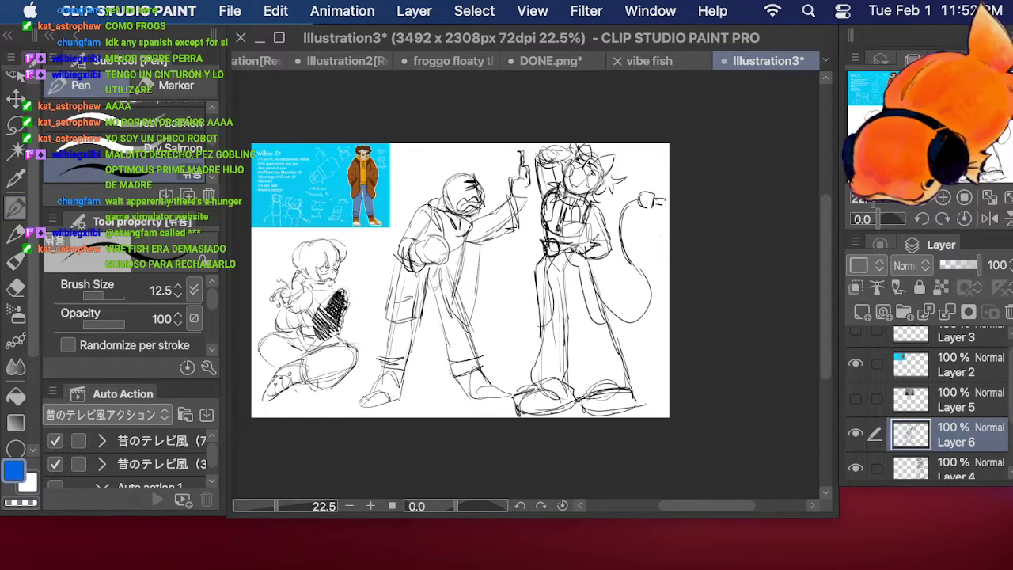
Step: Add sole and outline strokes to the middle figure's shoe nearest the seated figure
{"action": "left_click_drag", "start_coordinate": [364, 399], "coordinate": [392, 390]}
{"action": "mouse_move", "coordinate": [367, 402]}
{"action": "left_mouse_down"}
{"action": "mouse_move", "coordinate": [395, 394]}
{"action": "mouse_move", "coordinate": [396, 403]}
{"action": "left_mouse_up"}
{"action": "left_click_drag", "start_coordinate": [396, 388], "coordinate": [393, 402]}
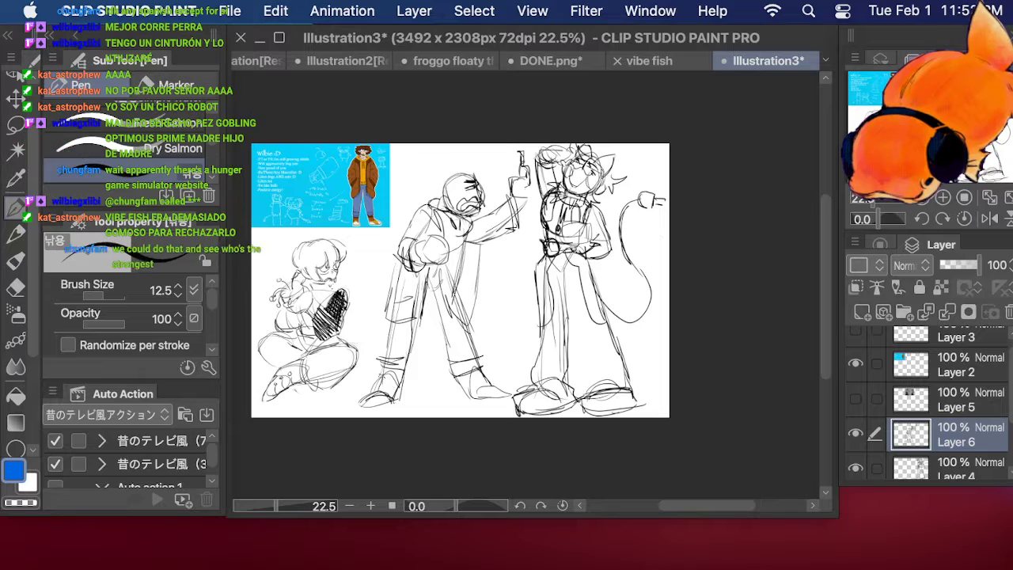
Step: Finish the middle figure's shoe nearest the plug-tail figure, add its tousled hair, and reinforce the outlines of the leg above that shoe
{"action": "mouse_move", "coordinate": [478, 387]}
{"action": "left_mouse_down"}
{"action": "mouse_move", "coordinate": [513, 397]}
{"action": "mouse_move", "coordinate": [475, 404]}
{"action": "mouse_move", "coordinate": [497, 408]}
{"action": "left_mouse_up"}
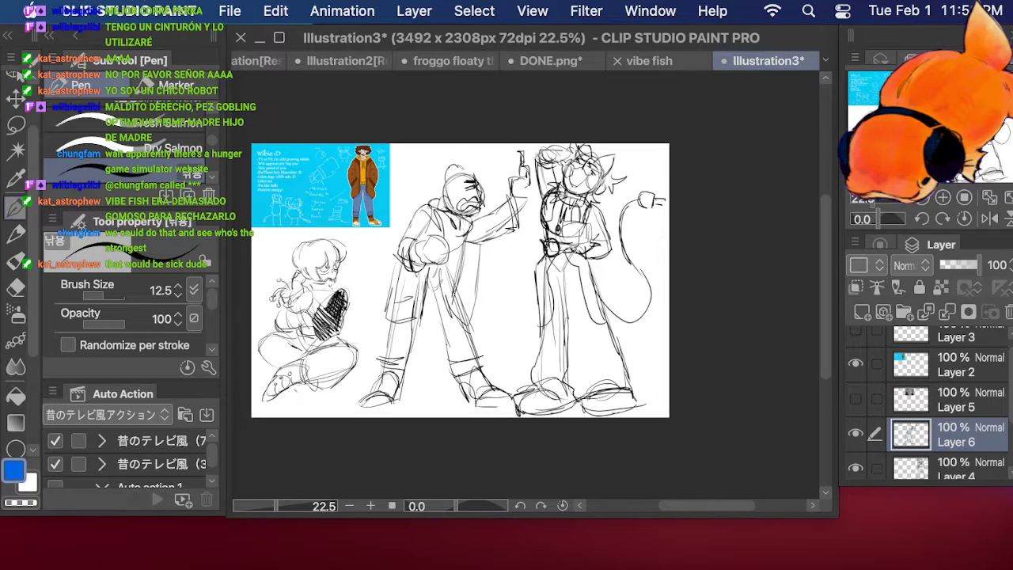
{"action": "left_click_drag", "start_coordinate": [460, 152], "coordinate": [494, 200]}
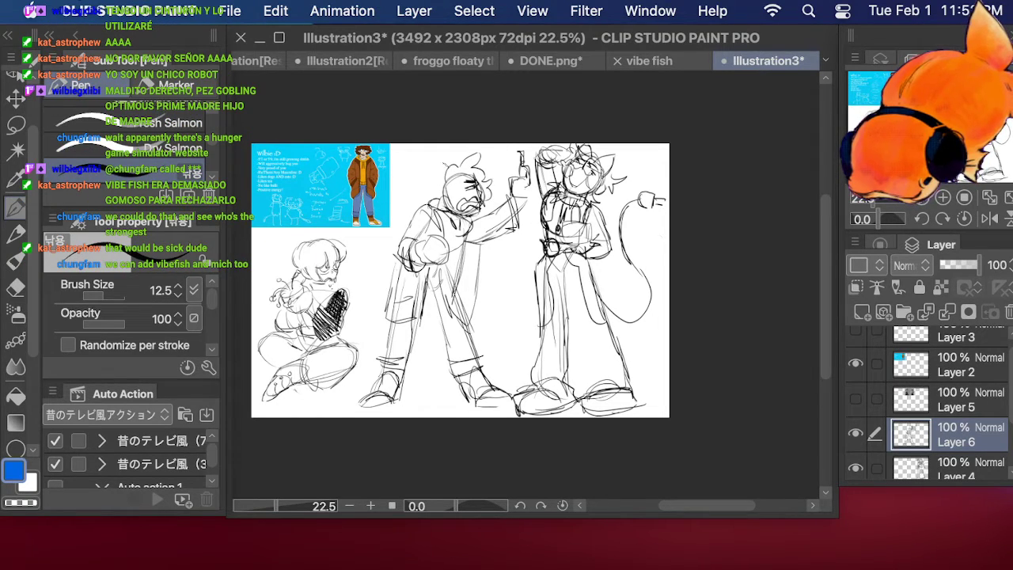
{"action": "mouse_move", "coordinate": [448, 173]}
{"action": "left_mouse_down"}
{"action": "mouse_move", "coordinate": [420, 191]}
{"action": "mouse_move", "coordinate": [459, 181]}
{"action": "left_mouse_up"}
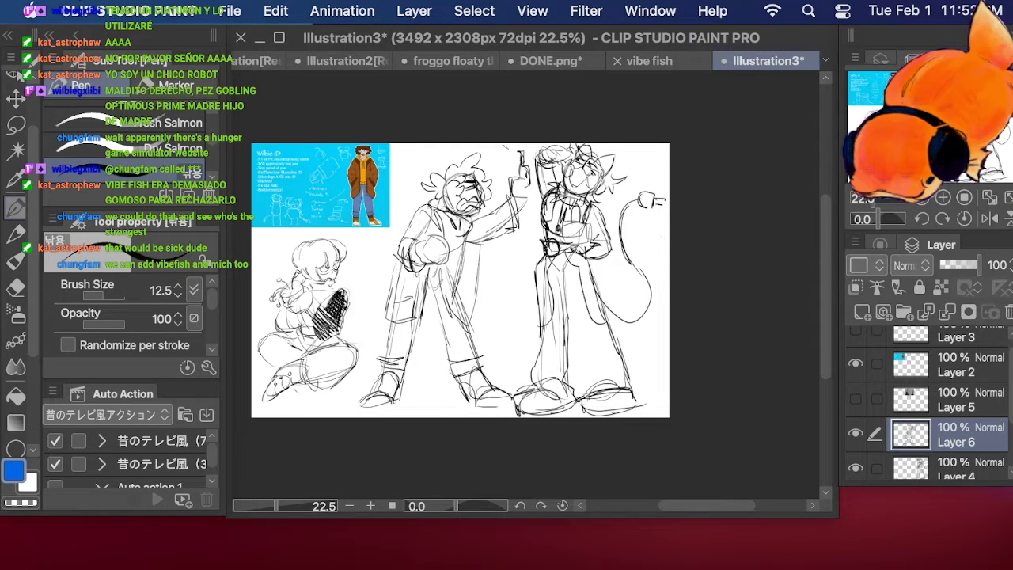
{"action": "mouse_move", "coordinate": [440, 307]}
{"action": "left_mouse_down"}
{"action": "mouse_move", "coordinate": [451, 365]}
{"action": "mouse_move", "coordinate": [460, 381]}
{"action": "mouse_move", "coordinate": [478, 380]}
{"action": "left_mouse_up"}
{"action": "mouse_move", "coordinate": [470, 339]}
{"action": "left_mouse_down"}
{"action": "mouse_move", "coordinate": [494, 403]}
{"action": "mouse_move", "coordinate": [508, 400]}
{"action": "mouse_move", "coordinate": [475, 403]}
{"action": "left_mouse_up"}
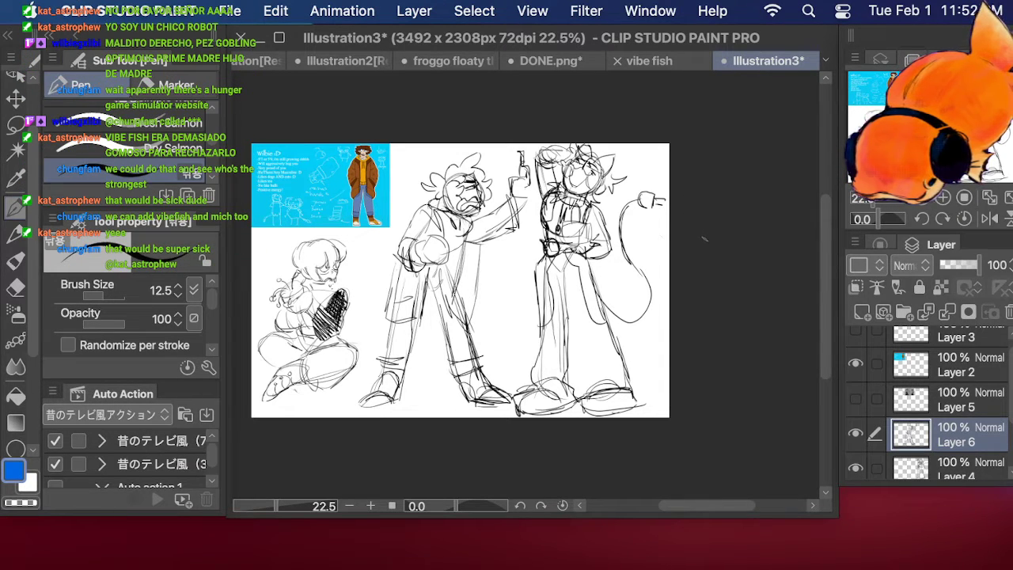
Step: Lasso the seated figure on Layer 1 and transform it, moving it slightly toward the middle figure with a small tilt
{"action": "scroll", "coordinate": [967, 468], "scroll_direction": "down", "scroll_amount": 1}
{"action": "left_click", "coordinate": [973, 432]}
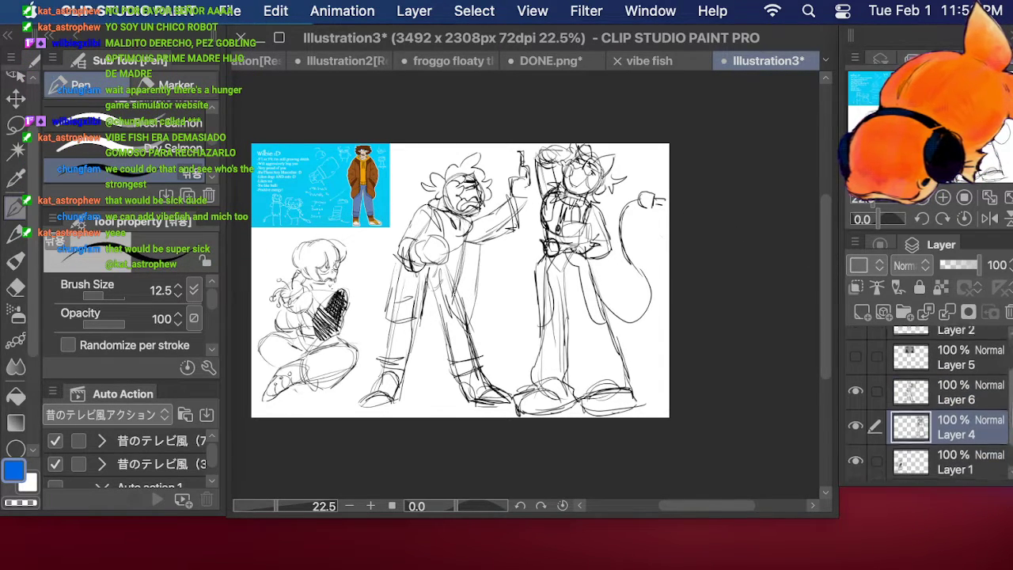
{"action": "scroll", "coordinate": [949, 443], "scroll_direction": "down", "scroll_amount": 1}
{"action": "left_click", "coordinate": [950, 428]}
{"action": "left_click", "coordinate": [15, 124]}
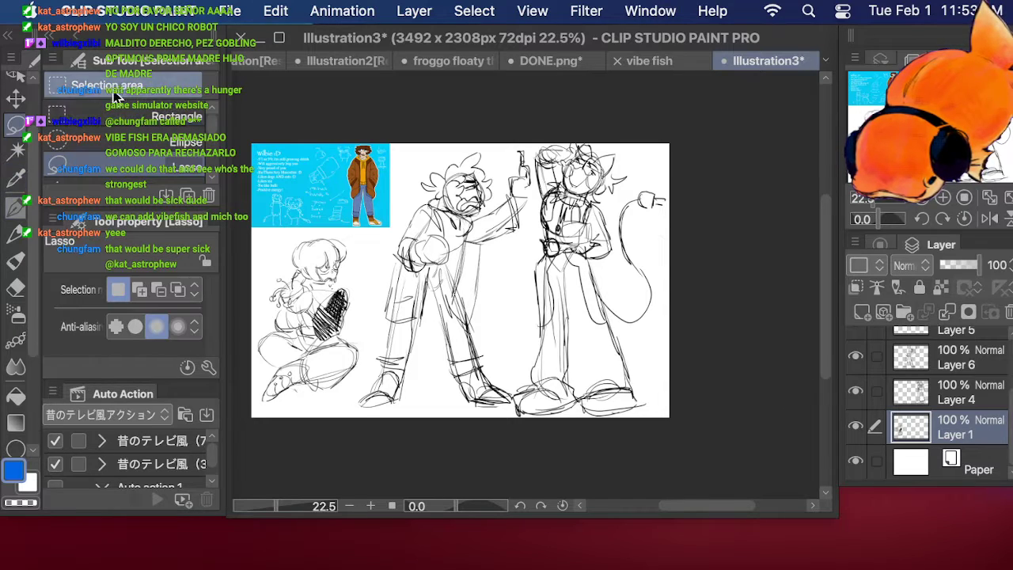
{"action": "mouse_move", "coordinate": [400, 212]}
{"action": "left_mouse_down"}
{"action": "mouse_move", "coordinate": [241, 324]}
{"action": "mouse_move", "coordinate": [394, 245]}
{"action": "mouse_move", "coordinate": [377, 181]}
{"action": "mouse_move", "coordinate": [393, 159]}
{"action": "left_mouse_up"}
{"action": "left_click", "coordinate": [516, 448]}
{"action": "left_click", "coordinate": [411, 456]}
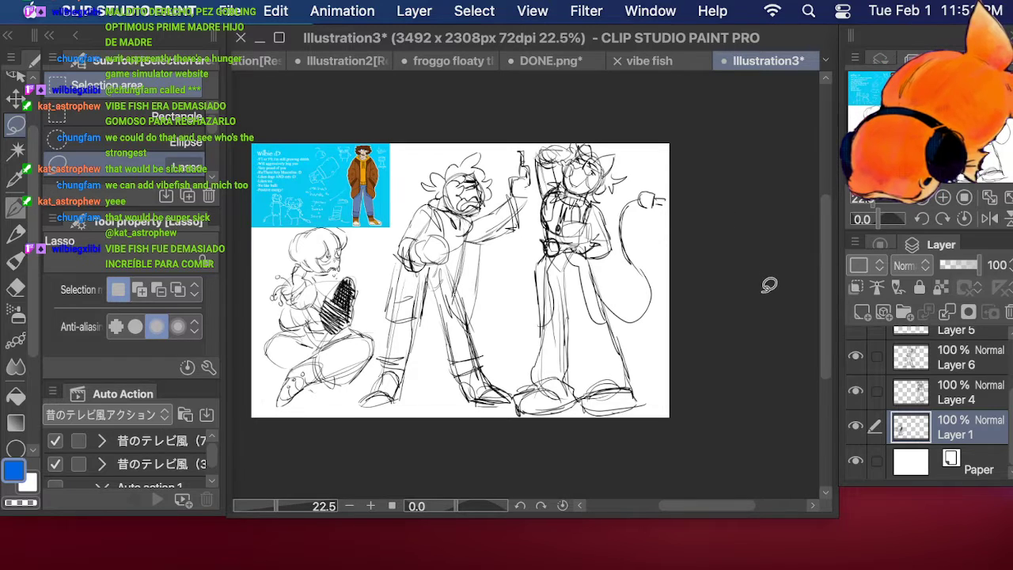
Step: Merge Layer 6 and Layer 4 down into Layer 1 and lower the combined sketch's opacity to 41%
{"action": "left_click", "coordinate": [959, 366]}
{"action": "left_click", "coordinate": [948, 312]}
{"action": "left_click", "coordinate": [947, 313]}
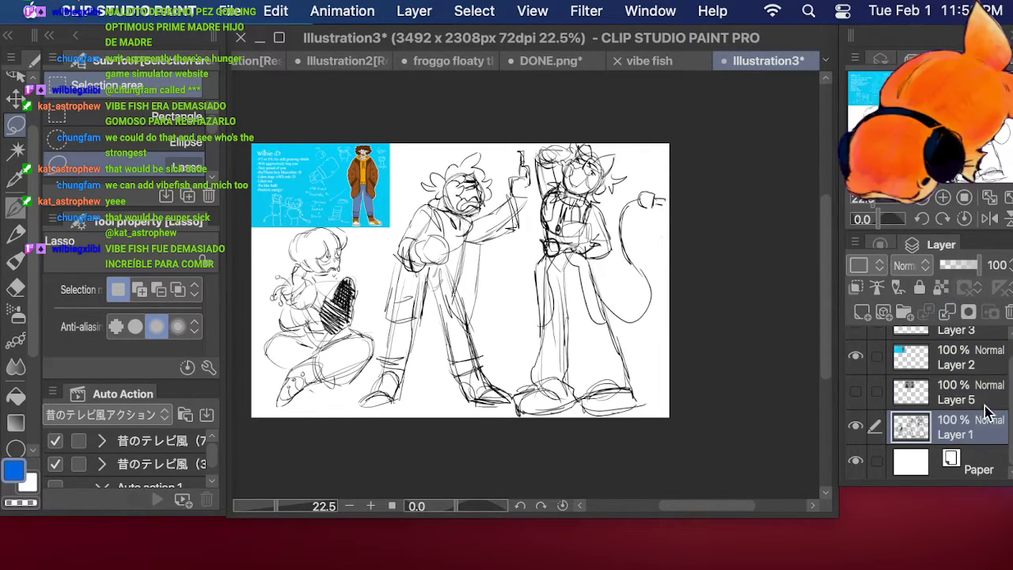
{"action": "left_click_drag", "start_coordinate": [967, 270], "coordinate": [956, 269]}
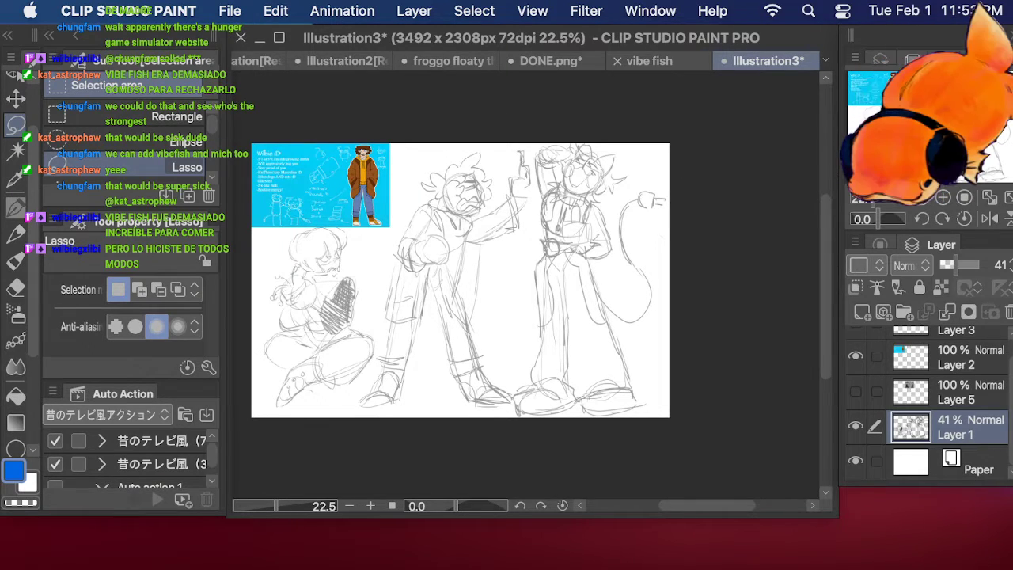
Step: Switch to Chrome, make its window full screen, and search for "hunger games simulator" in a new tab
{"action": "key", "text": "Tab"}
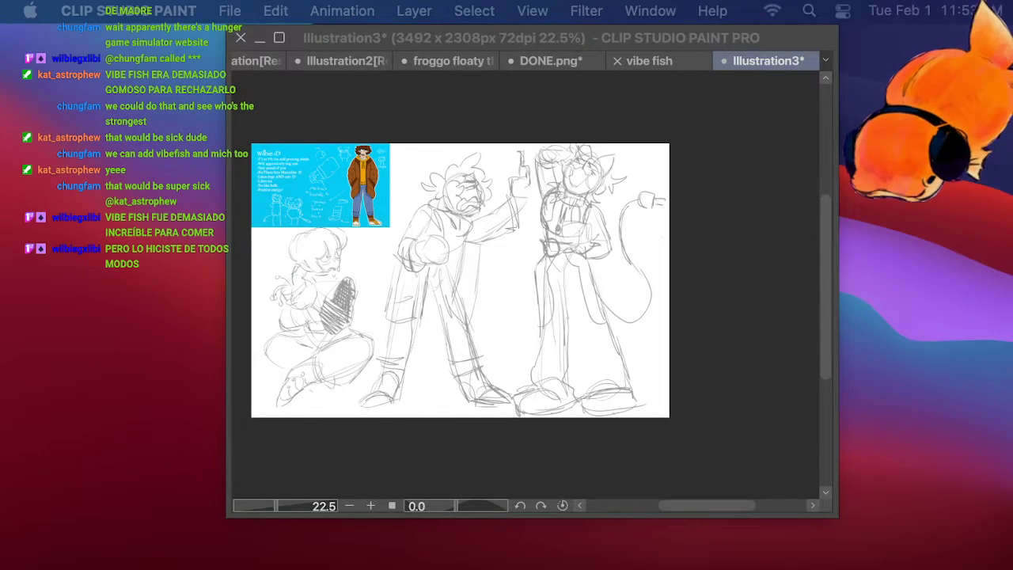
{"action": "mouse_move", "coordinate": [0, 254]}
{"action": "left_mouse_down"}
{"action": "mouse_move", "coordinate": [809, 247]}
{"action": "mouse_move", "coordinate": [1012, 88]}
{"action": "mouse_move", "coordinate": [933, 51]}
{"action": "mouse_move", "coordinate": [871, 474]}
{"action": "mouse_move", "coordinate": [926, 513]}
{"action": "mouse_move", "coordinate": [942, 466]}
{"action": "mouse_move", "coordinate": [985, 440]}
{"action": "mouse_move", "coordinate": [960, 182]}
{"action": "mouse_move", "coordinate": [958, 68]}
{"action": "mouse_move", "coordinate": [968, 53]}
{"action": "left_mouse_up"}
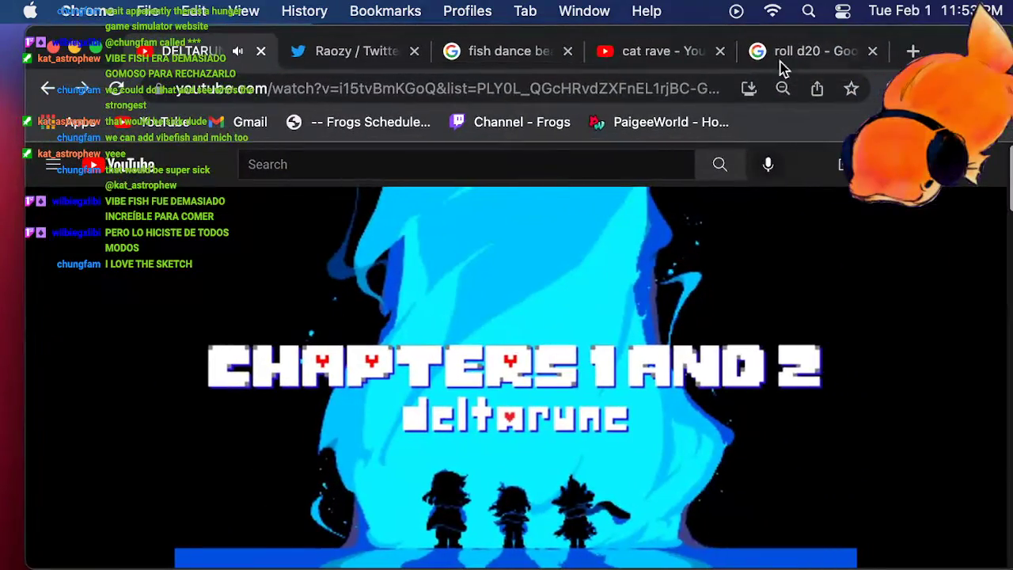
{"action": "left_click", "coordinate": [96, 49]}
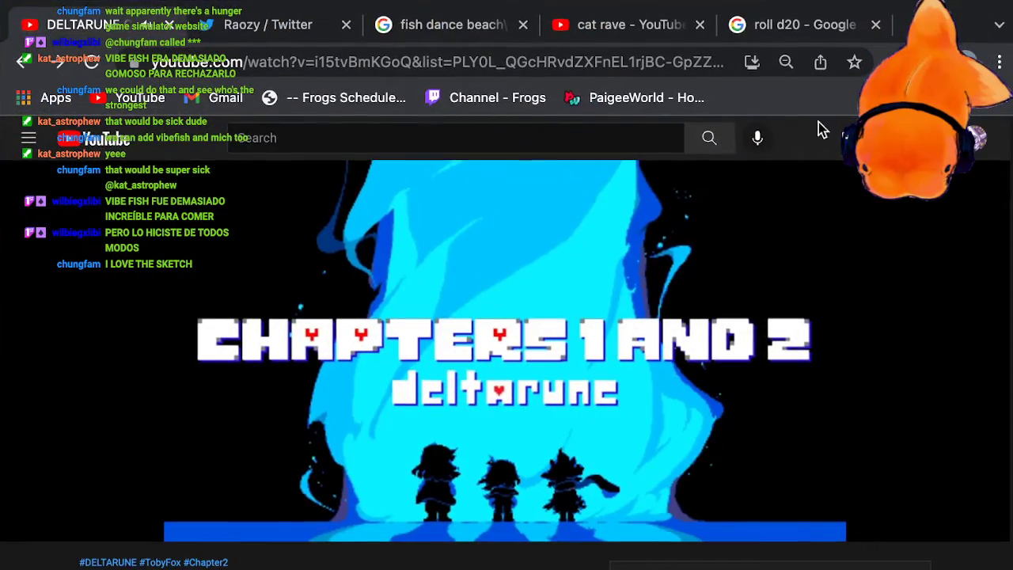
{"action": "left_click", "coordinate": [904, 26]}
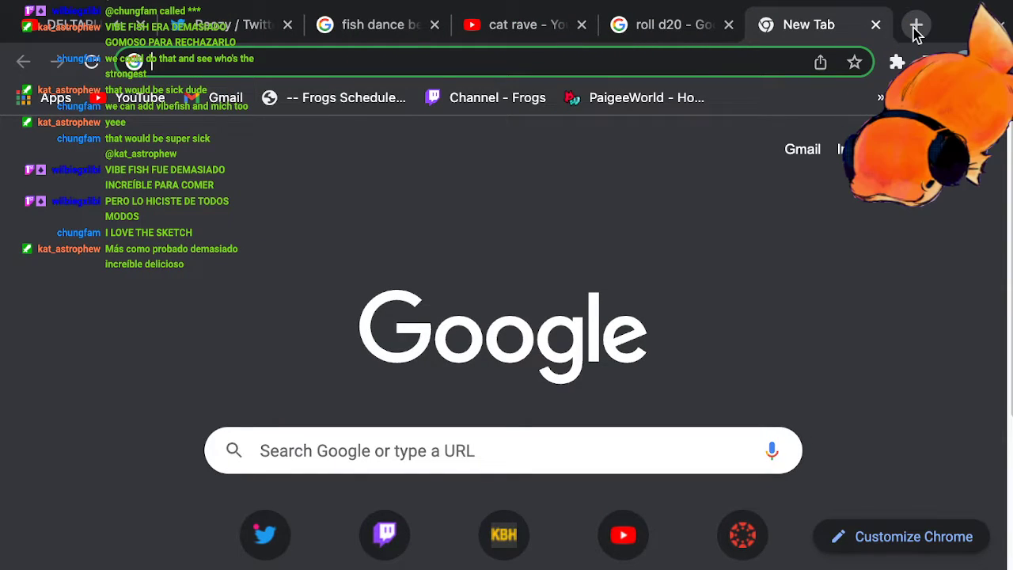
{"action": "type", "text": "hunger games siml"}
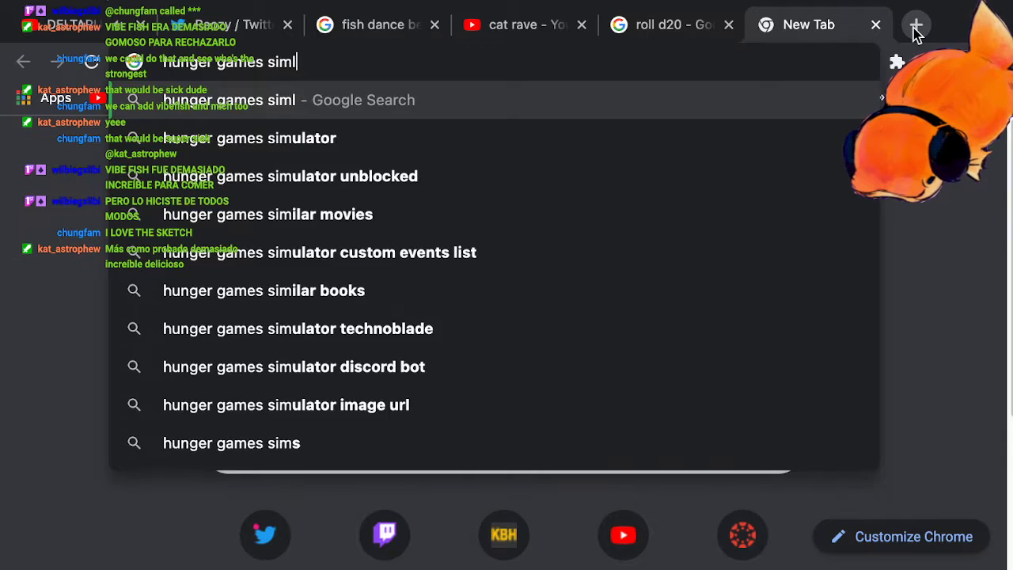
{"action": "key", "text": "BackSpace"}
{"action": "type", "text": "uy"}
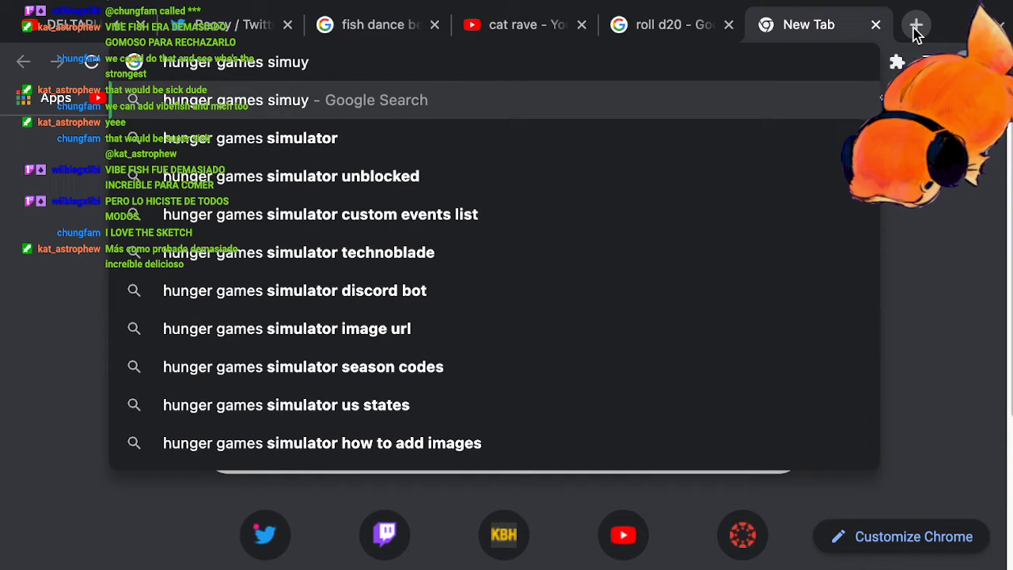
{"action": "key", "text": "Down"}
{"action": "key", "text": "Return"}
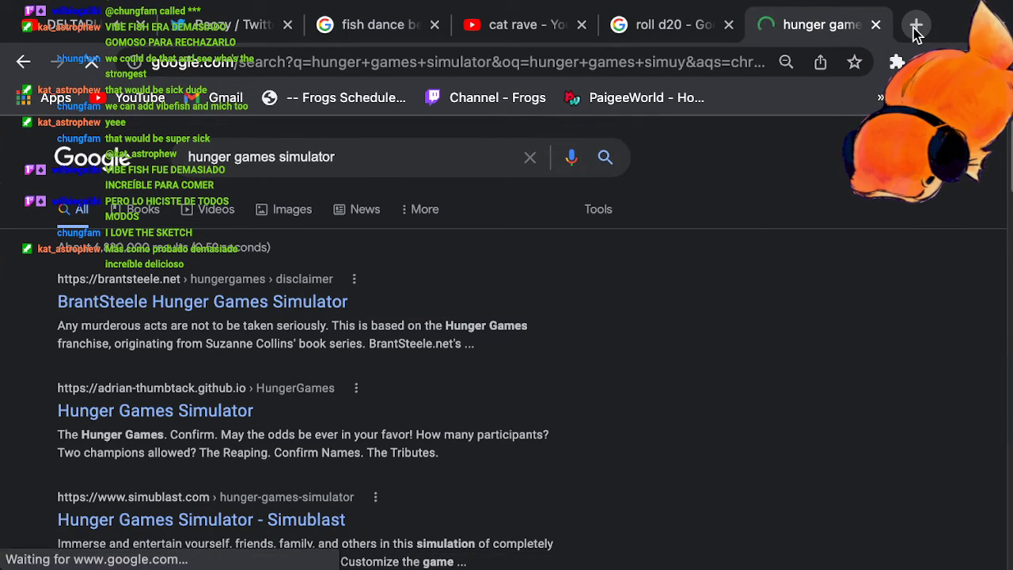
Step: Open the BrantSteele Hunger Games Simulator and accept its terms as someone 13 years or older
{"action": "left_click", "coordinate": [292, 301]}
{"action": "scroll", "coordinate": [621, 269], "scroll_direction": "down", "scroll_amount": 3}
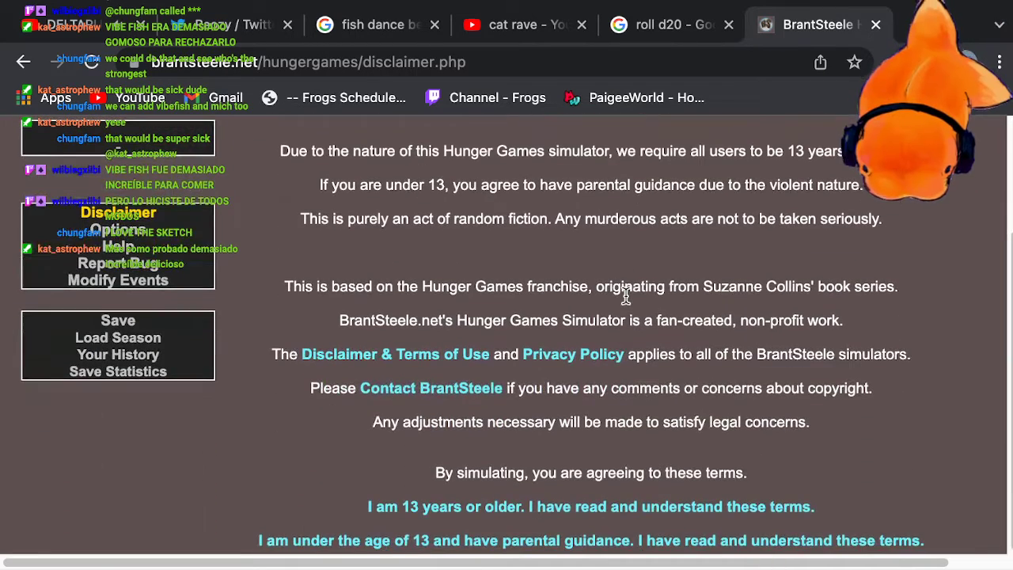
{"action": "scroll", "coordinate": [621, 305], "scroll_direction": "up", "scroll_amount": 2}
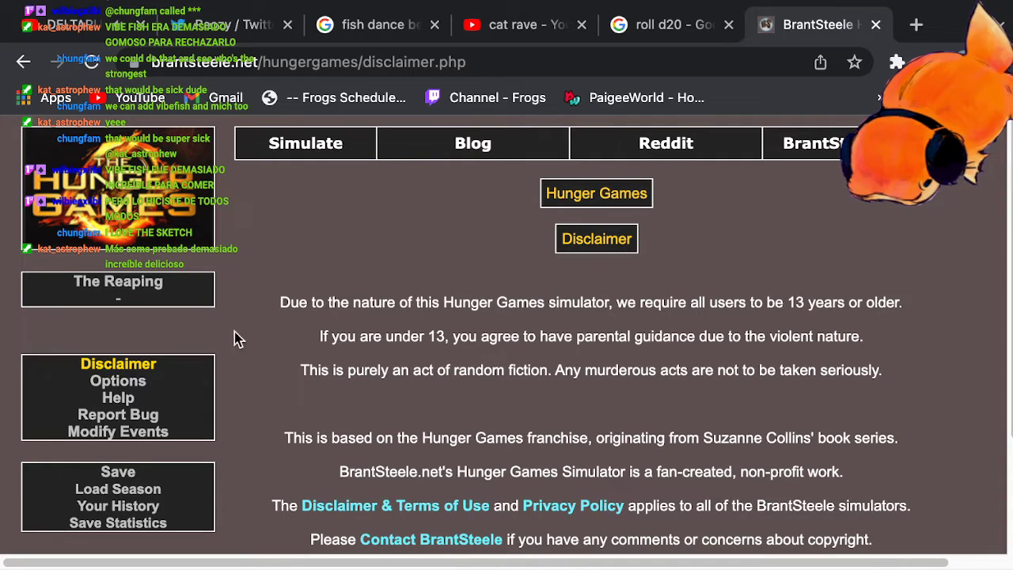
{"action": "left_click", "coordinate": [154, 288]}
{"action": "scroll", "coordinate": [779, 406], "scroll_direction": "down", "scroll_amount": 2}
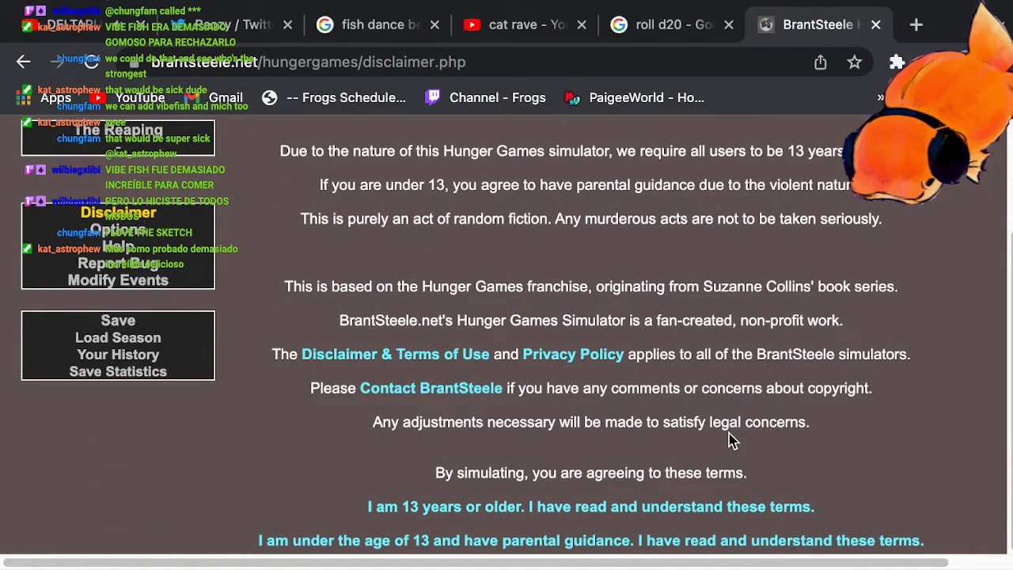
{"action": "left_click", "coordinate": [495, 511]}
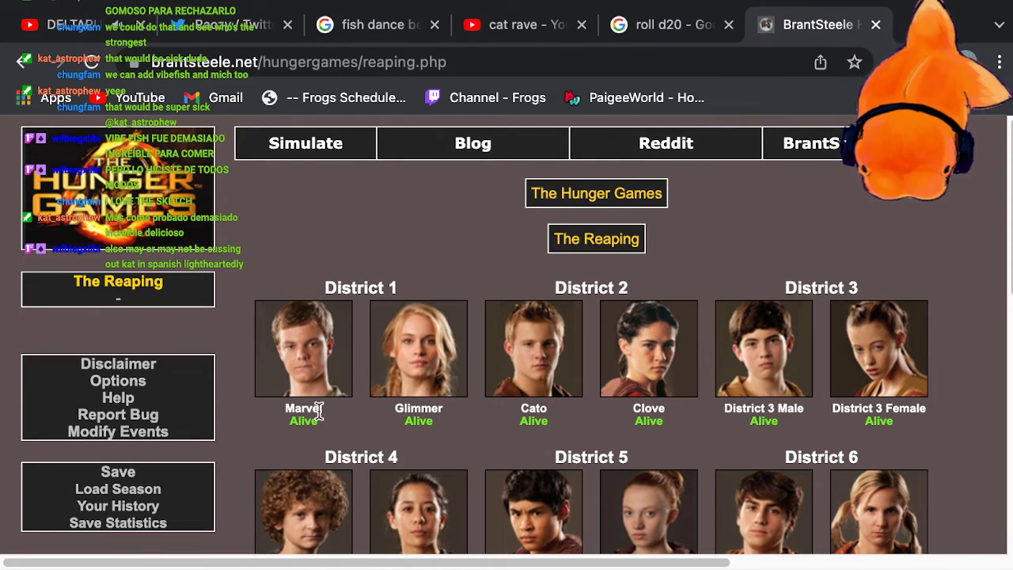
Step: Open the simulator's Edit Cast page from The Reaping and look over its tribute fields
{"action": "scroll", "coordinate": [378, 419], "scroll_direction": "down", "scroll_amount": 6}
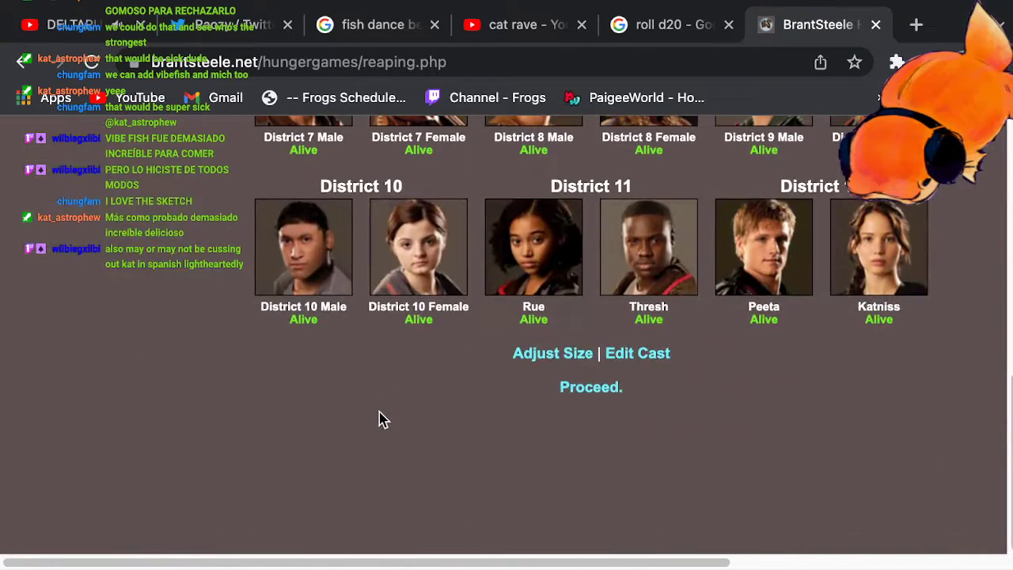
{"action": "left_click", "coordinate": [626, 479]}
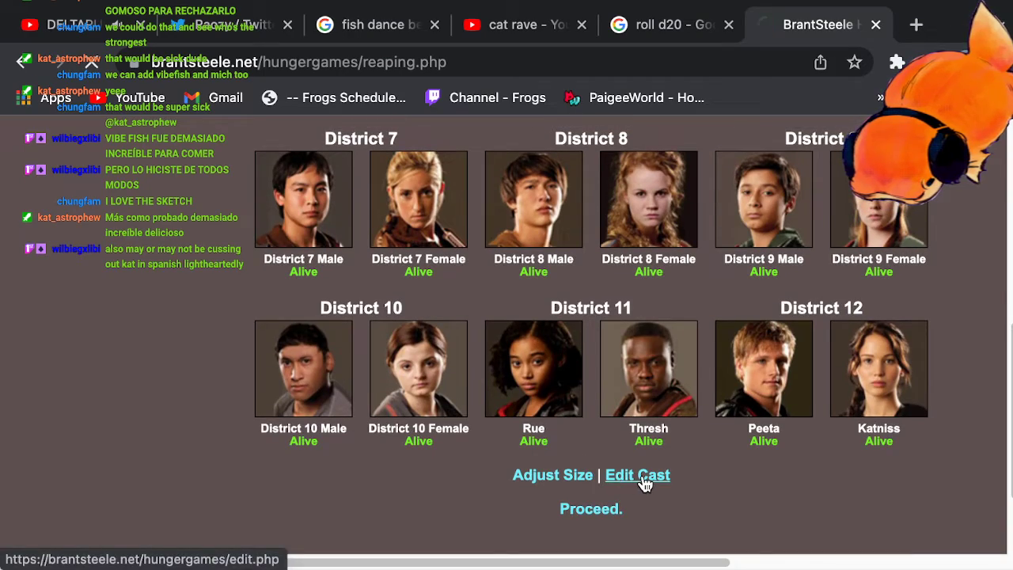
{"action": "scroll", "coordinate": [569, 380], "scroll_direction": "down", "scroll_amount": 5}
{"action": "scroll", "coordinate": [568, 380], "scroll_direction": "up", "scroll_amount": 5}
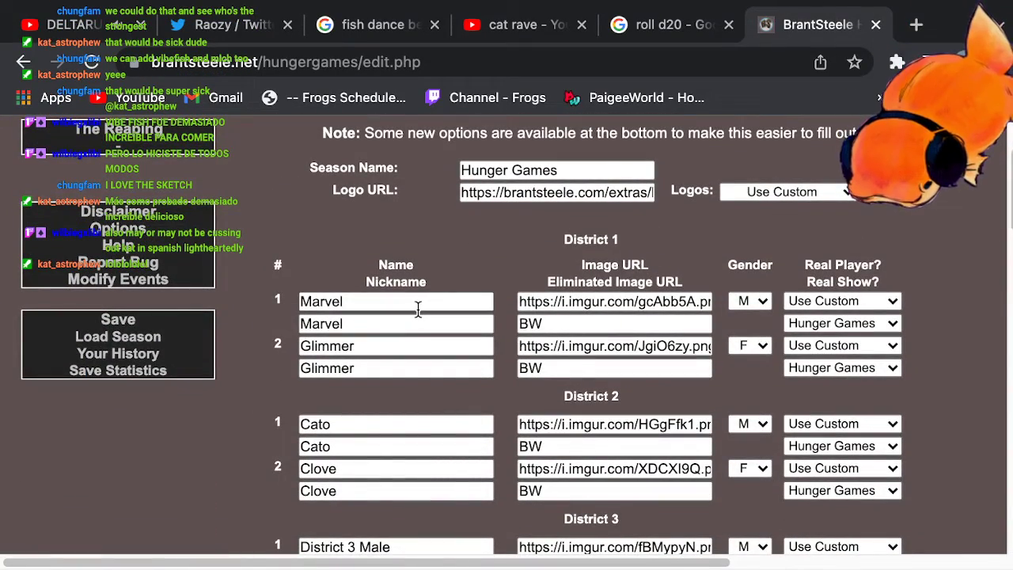
Step: Replace the first District 1 tribute's name and nickname with a participant's name, and clear both name fields of the second tribute
{"action": "left_click_drag", "start_coordinate": [400, 305], "coordinate": [311, 299]}
{"action": "key", "text": "BackSpace"}
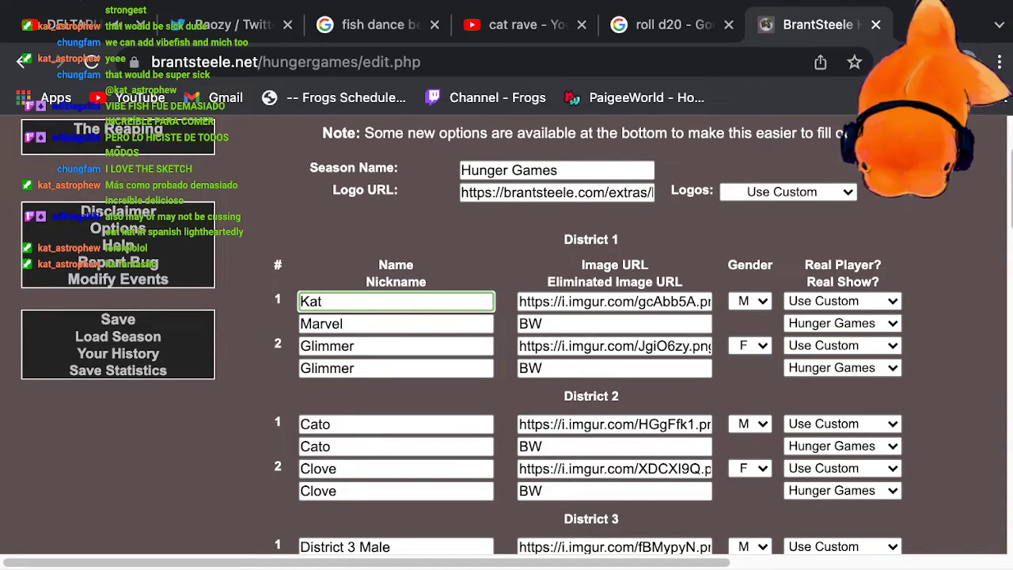
{"action": "left_click_drag", "start_coordinate": [366, 346], "coordinate": [314, 346]}
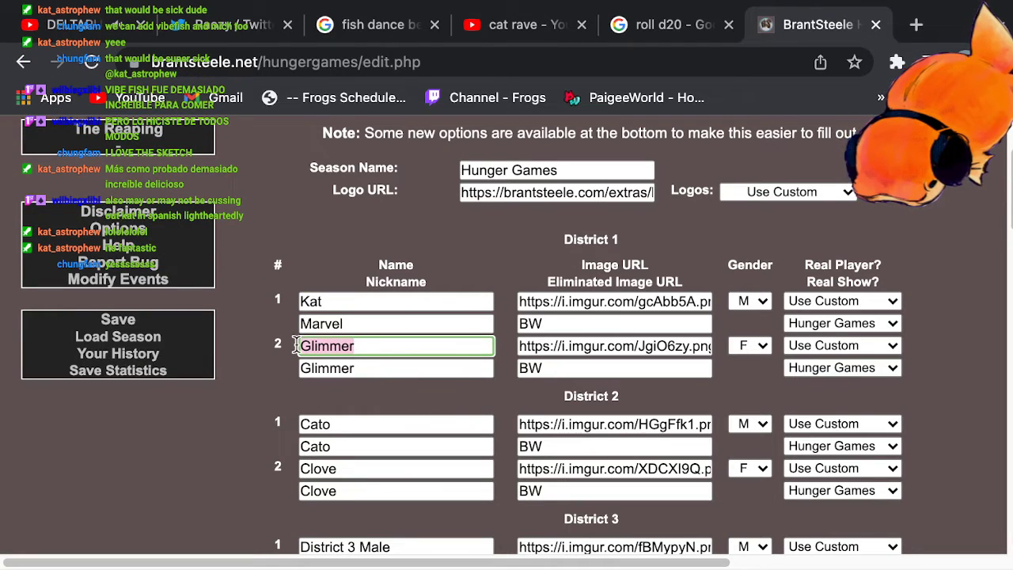
{"action": "key", "text": "BackSpace"}
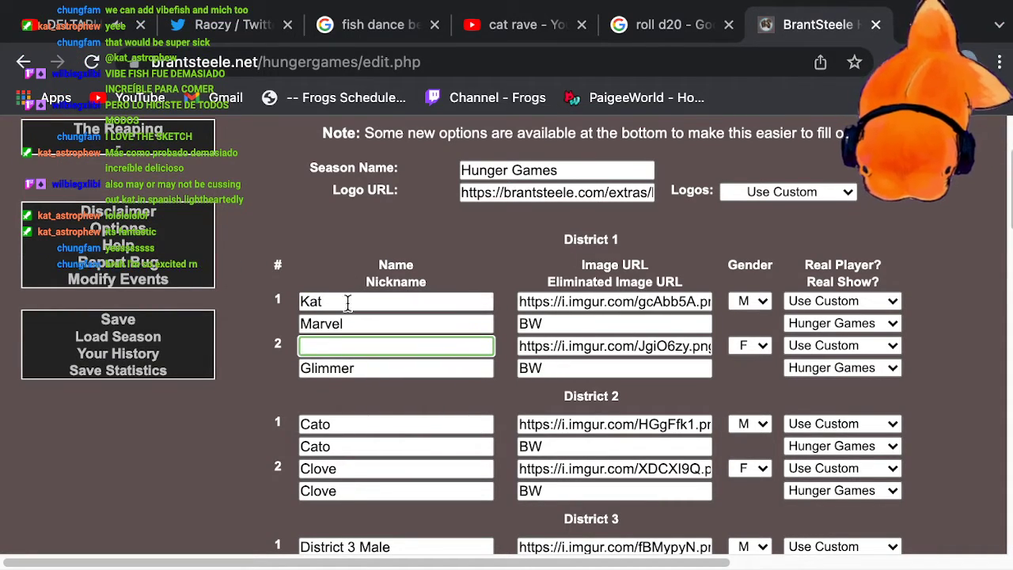
{"action": "left_click_drag", "start_coordinate": [349, 324], "coordinate": [285, 324]}
{"action": "key", "text": "BackSpace"}
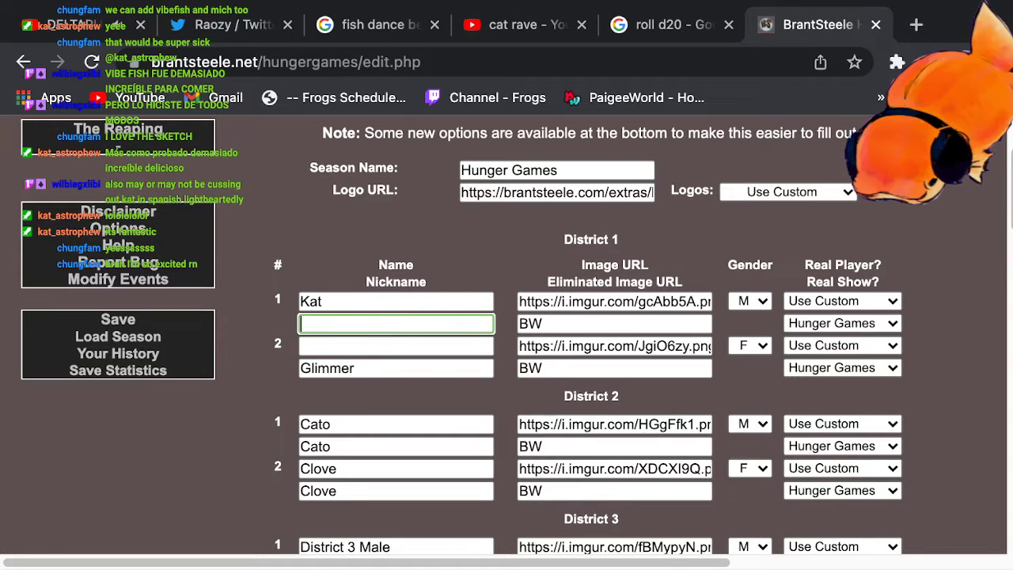
{"action": "left_click_drag", "start_coordinate": [356, 368], "coordinate": [271, 362]}
{"action": "key", "text": "BackSpace"}
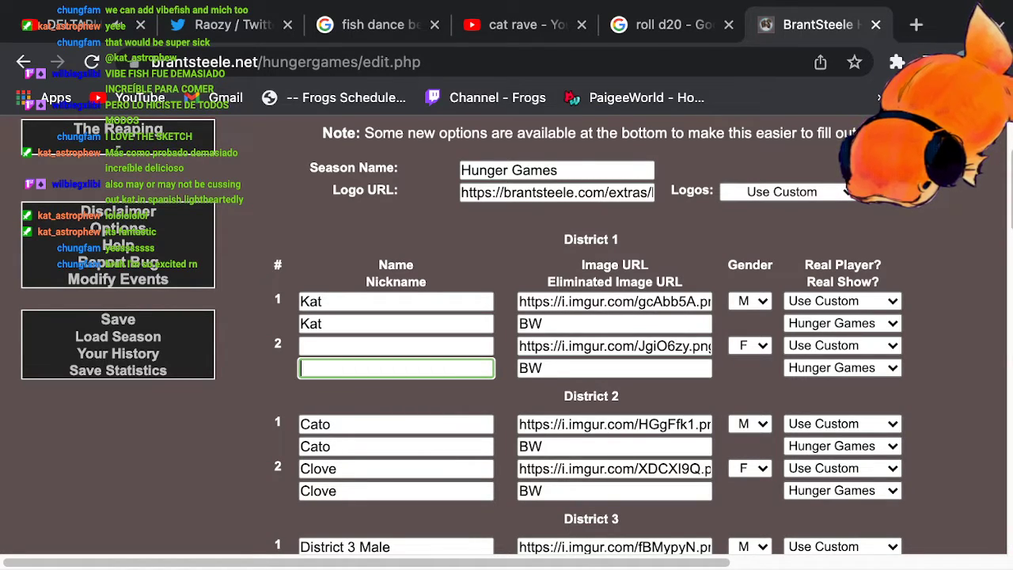
{"action": "scroll", "coordinate": [372, 356], "scroll_direction": "down", "scroll_amount": 3}
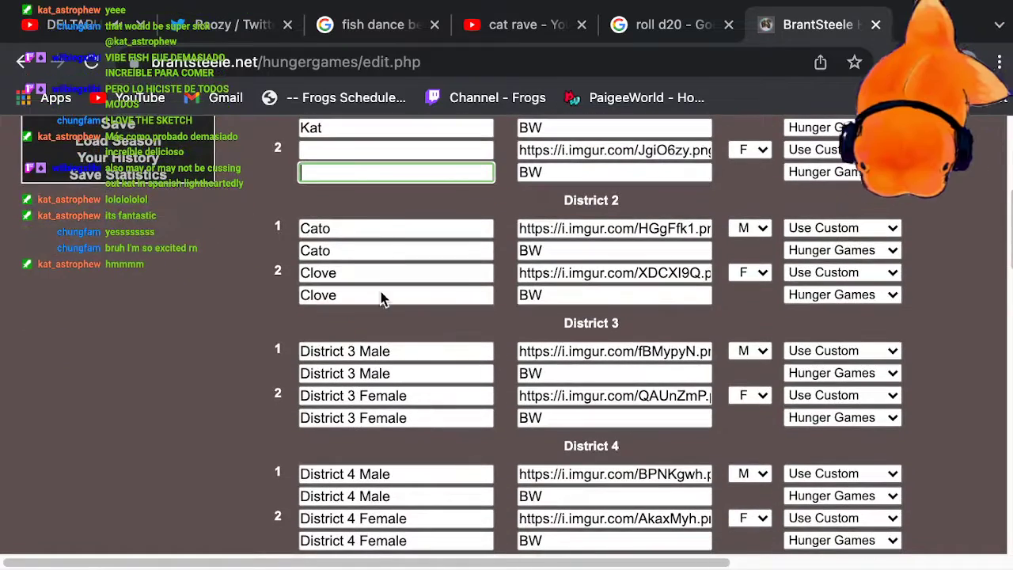